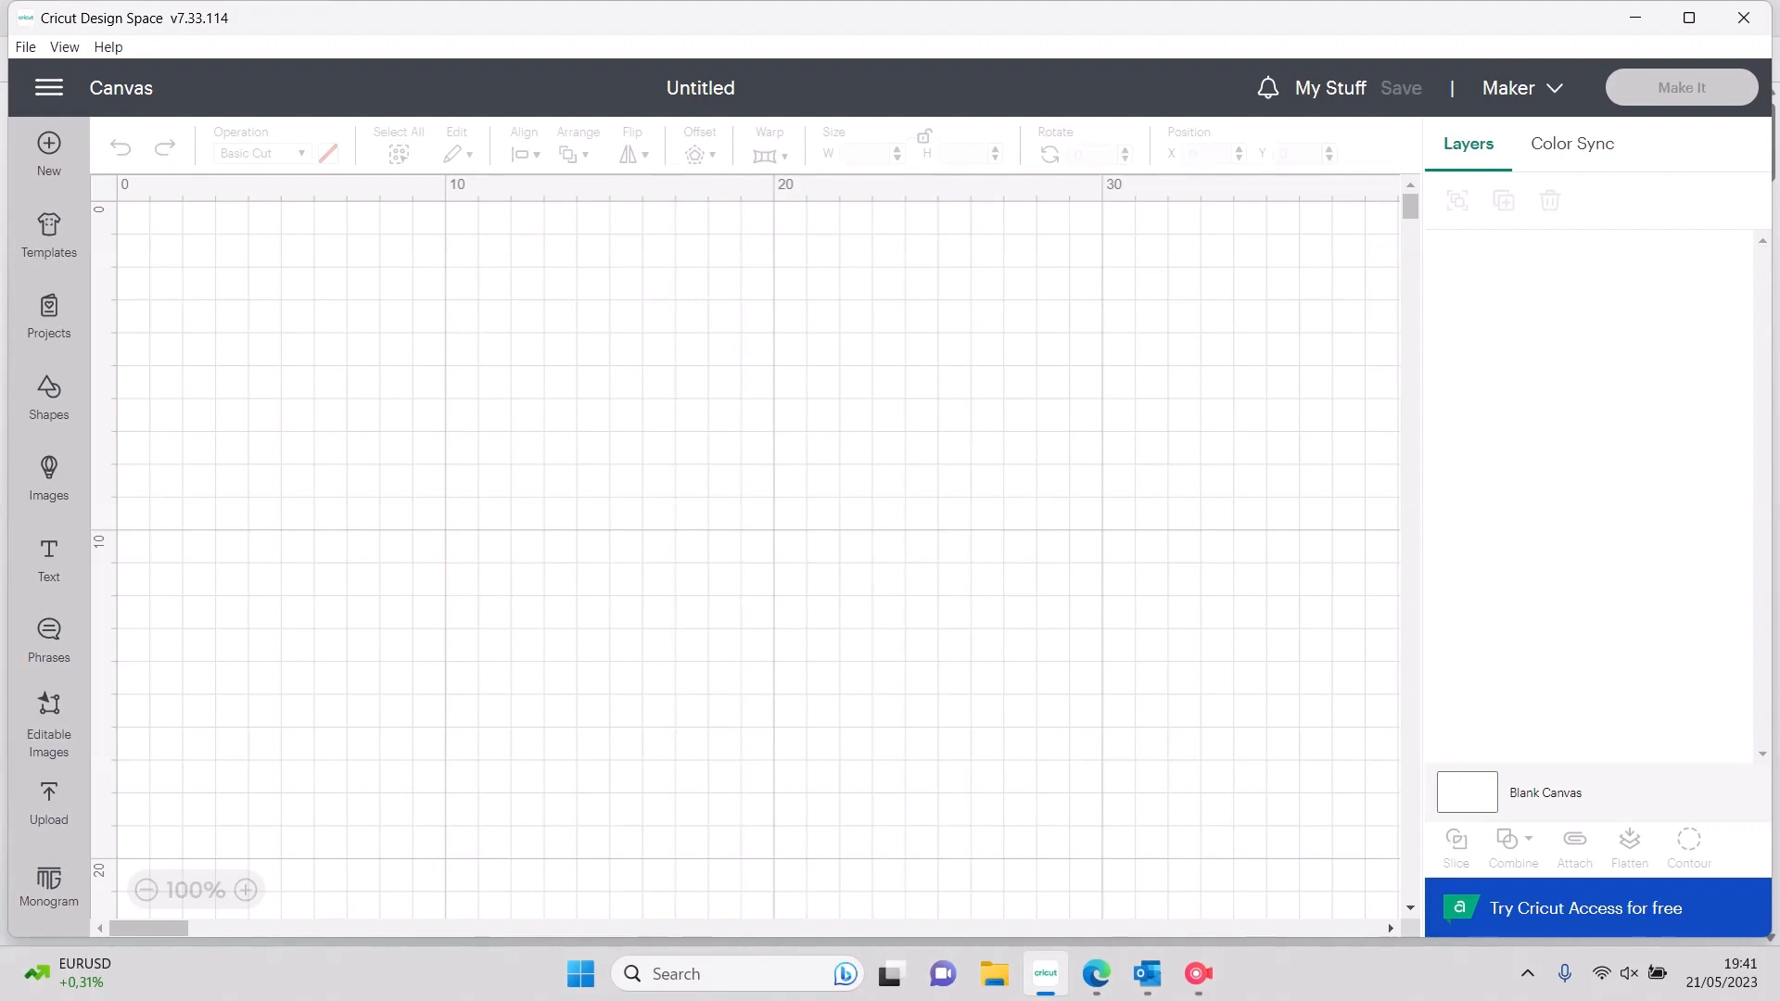
Add a circle shape, set its size to 17 cm, and place it near the middle of the canvas
click(50, 398)
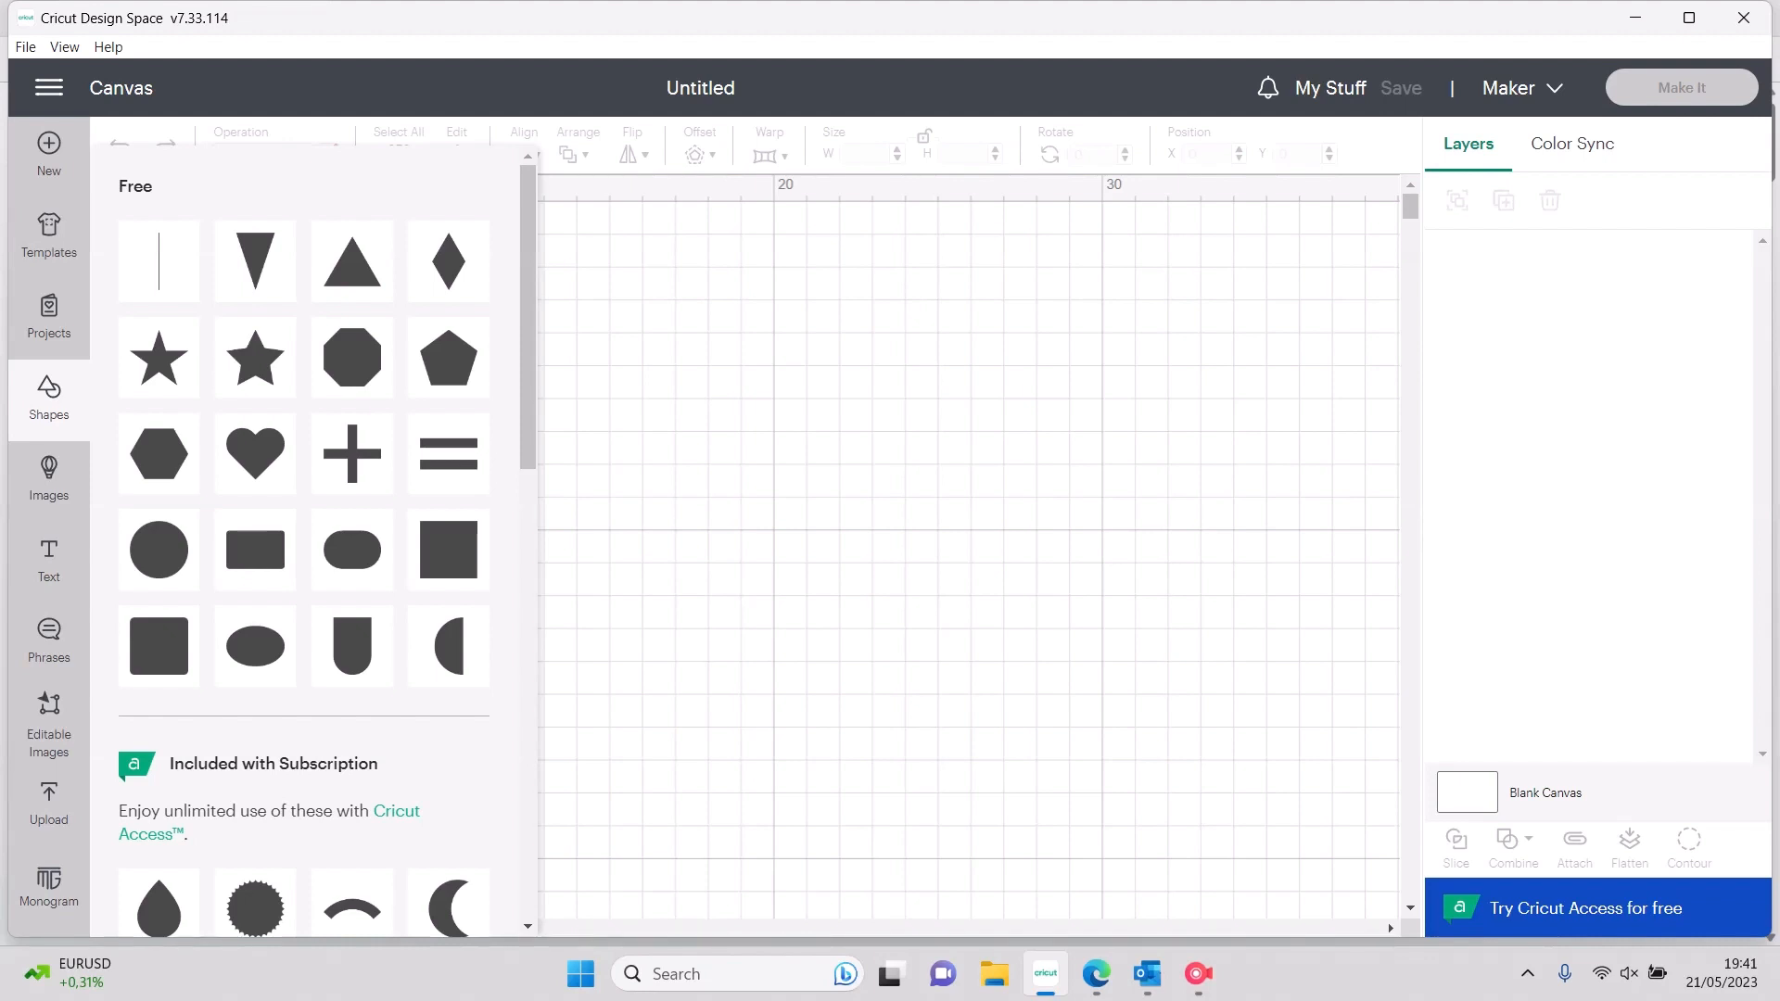
click(448, 550)
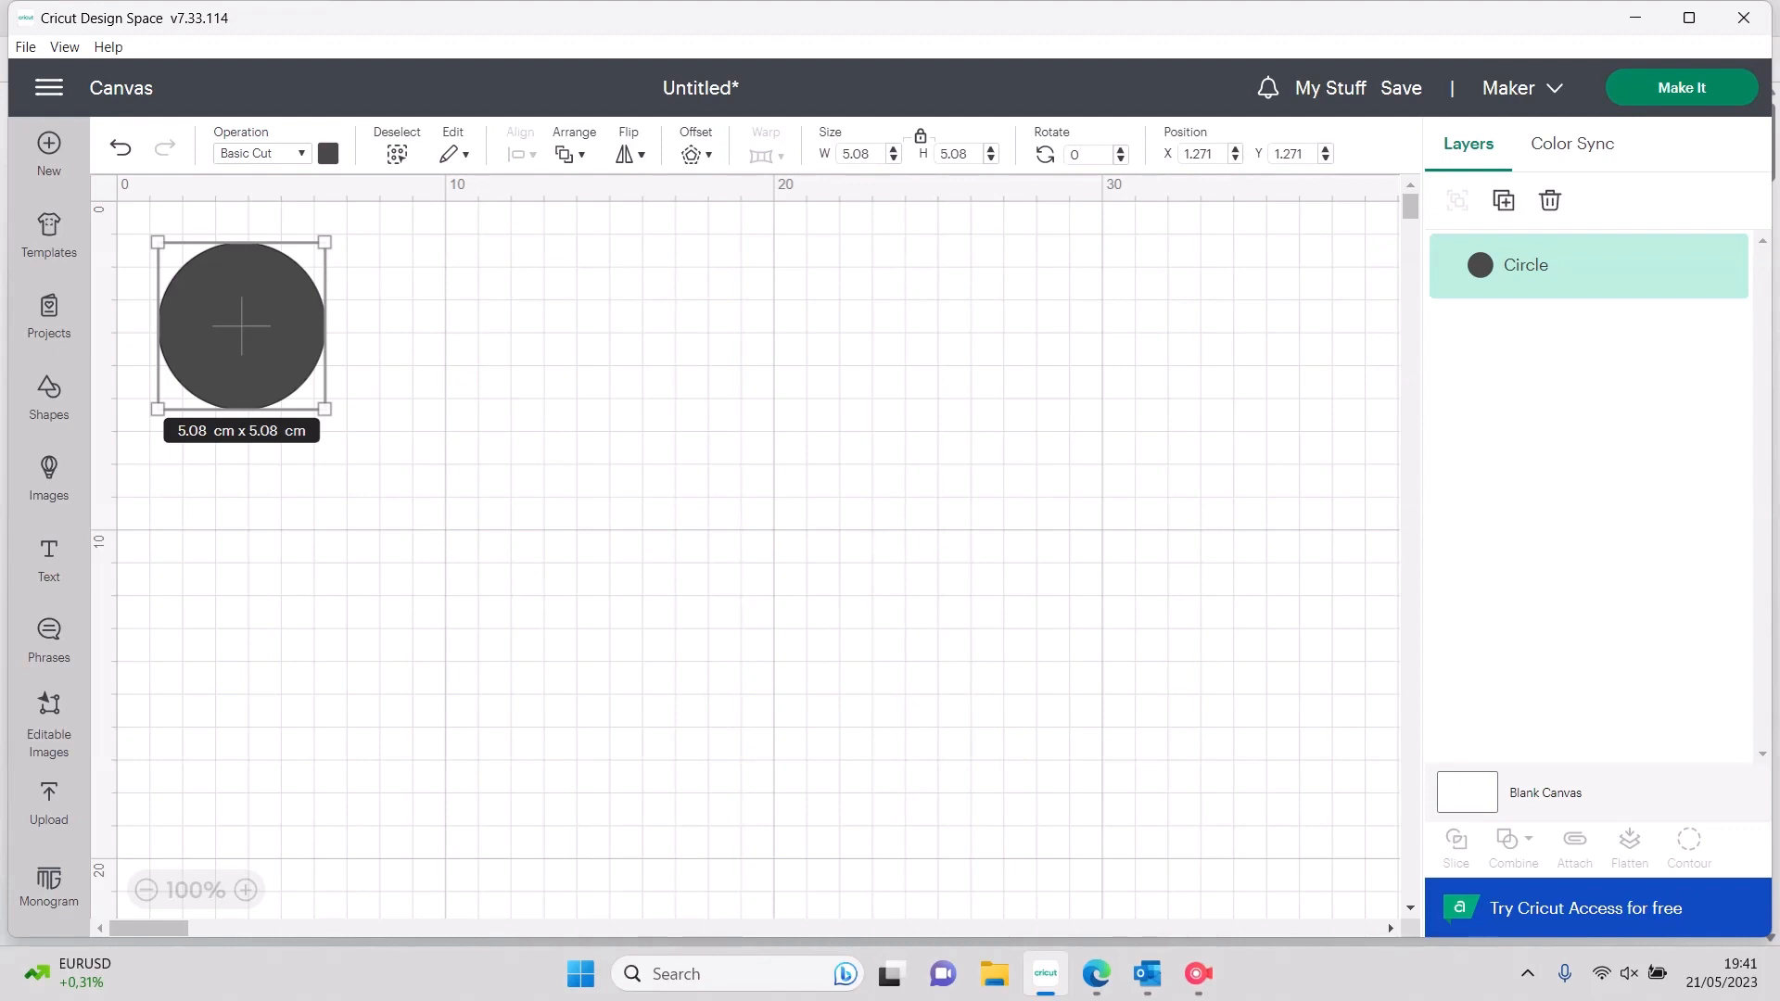
drag(873, 154, 842, 154)
text(17)
key(Return)
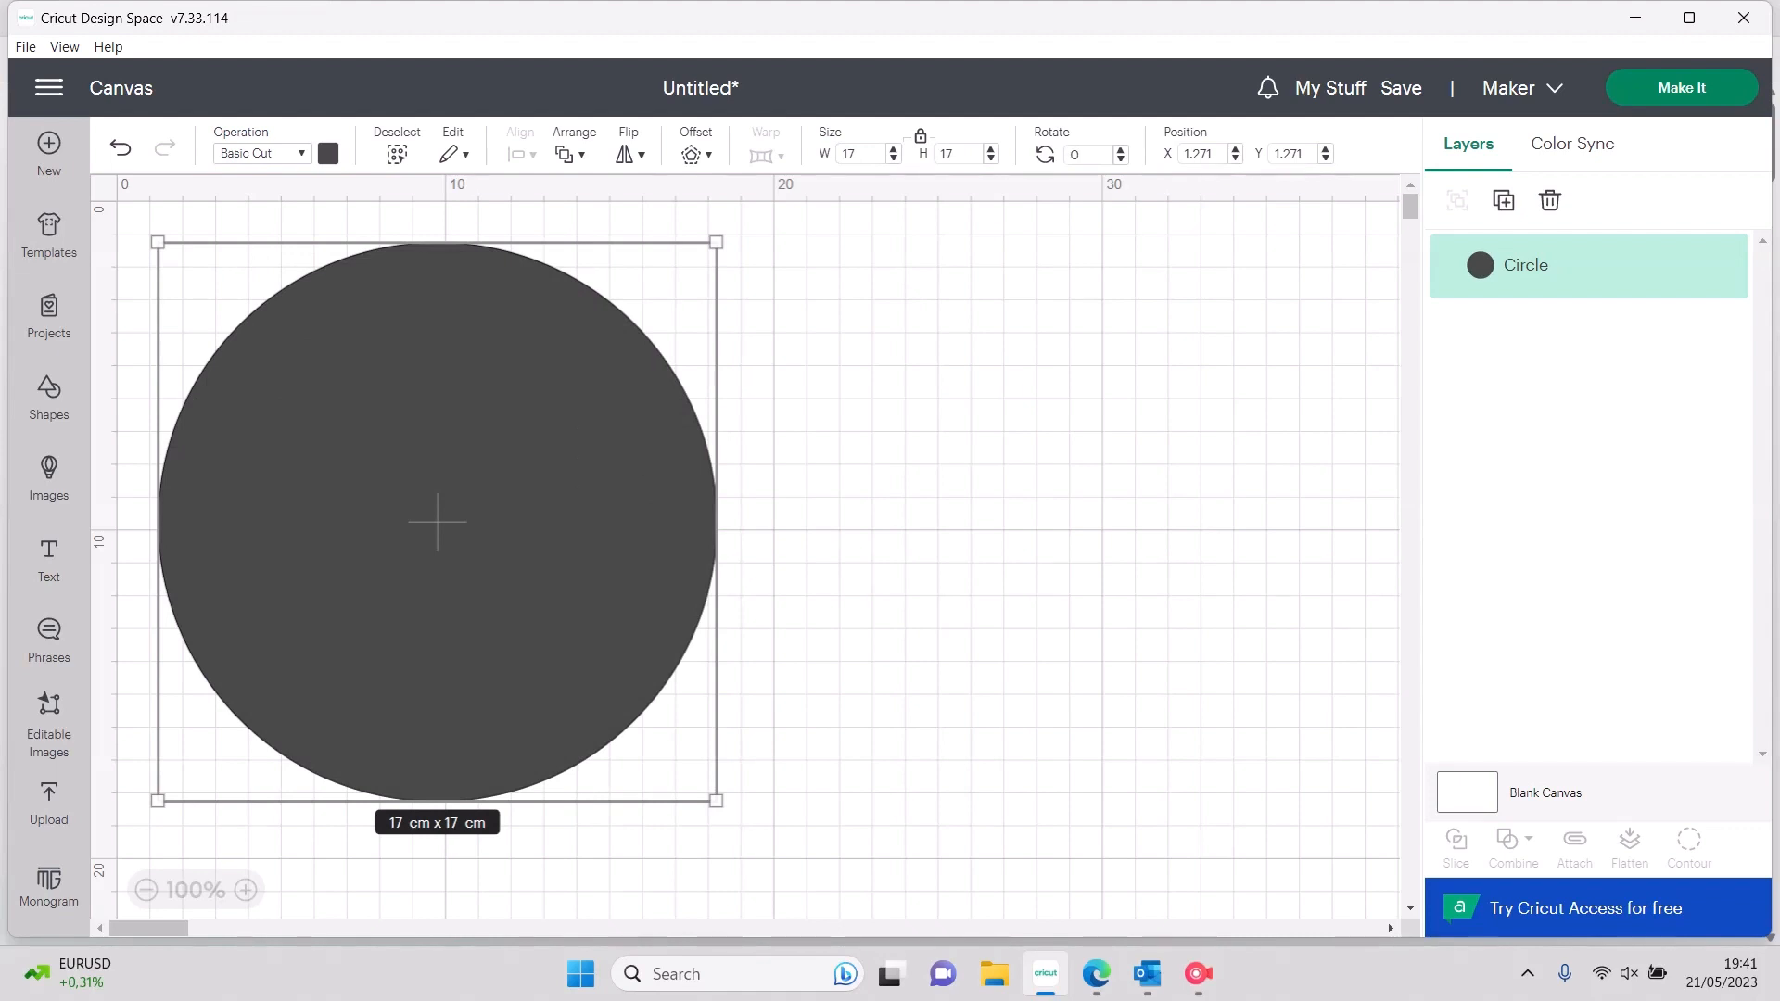
drag(438, 517, 789, 547)
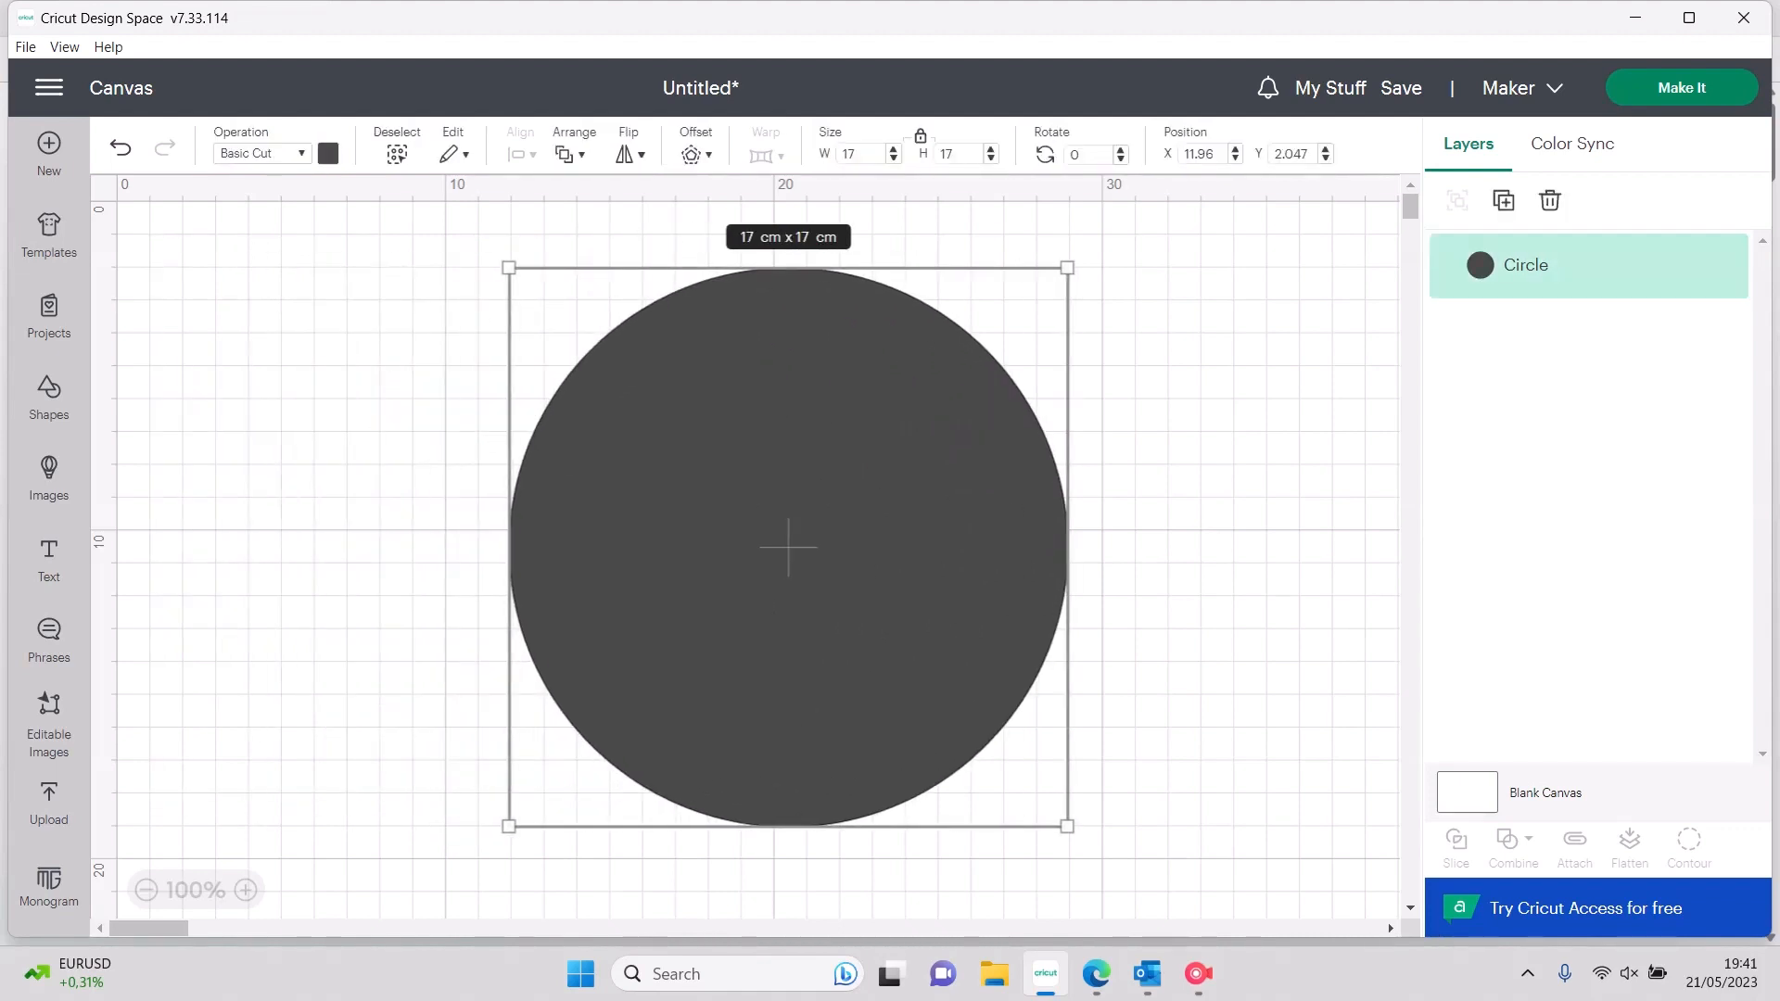
Duplicate the 17 cm circle and arrange the two copies side by side with a partial overlap
right_click(798, 547)
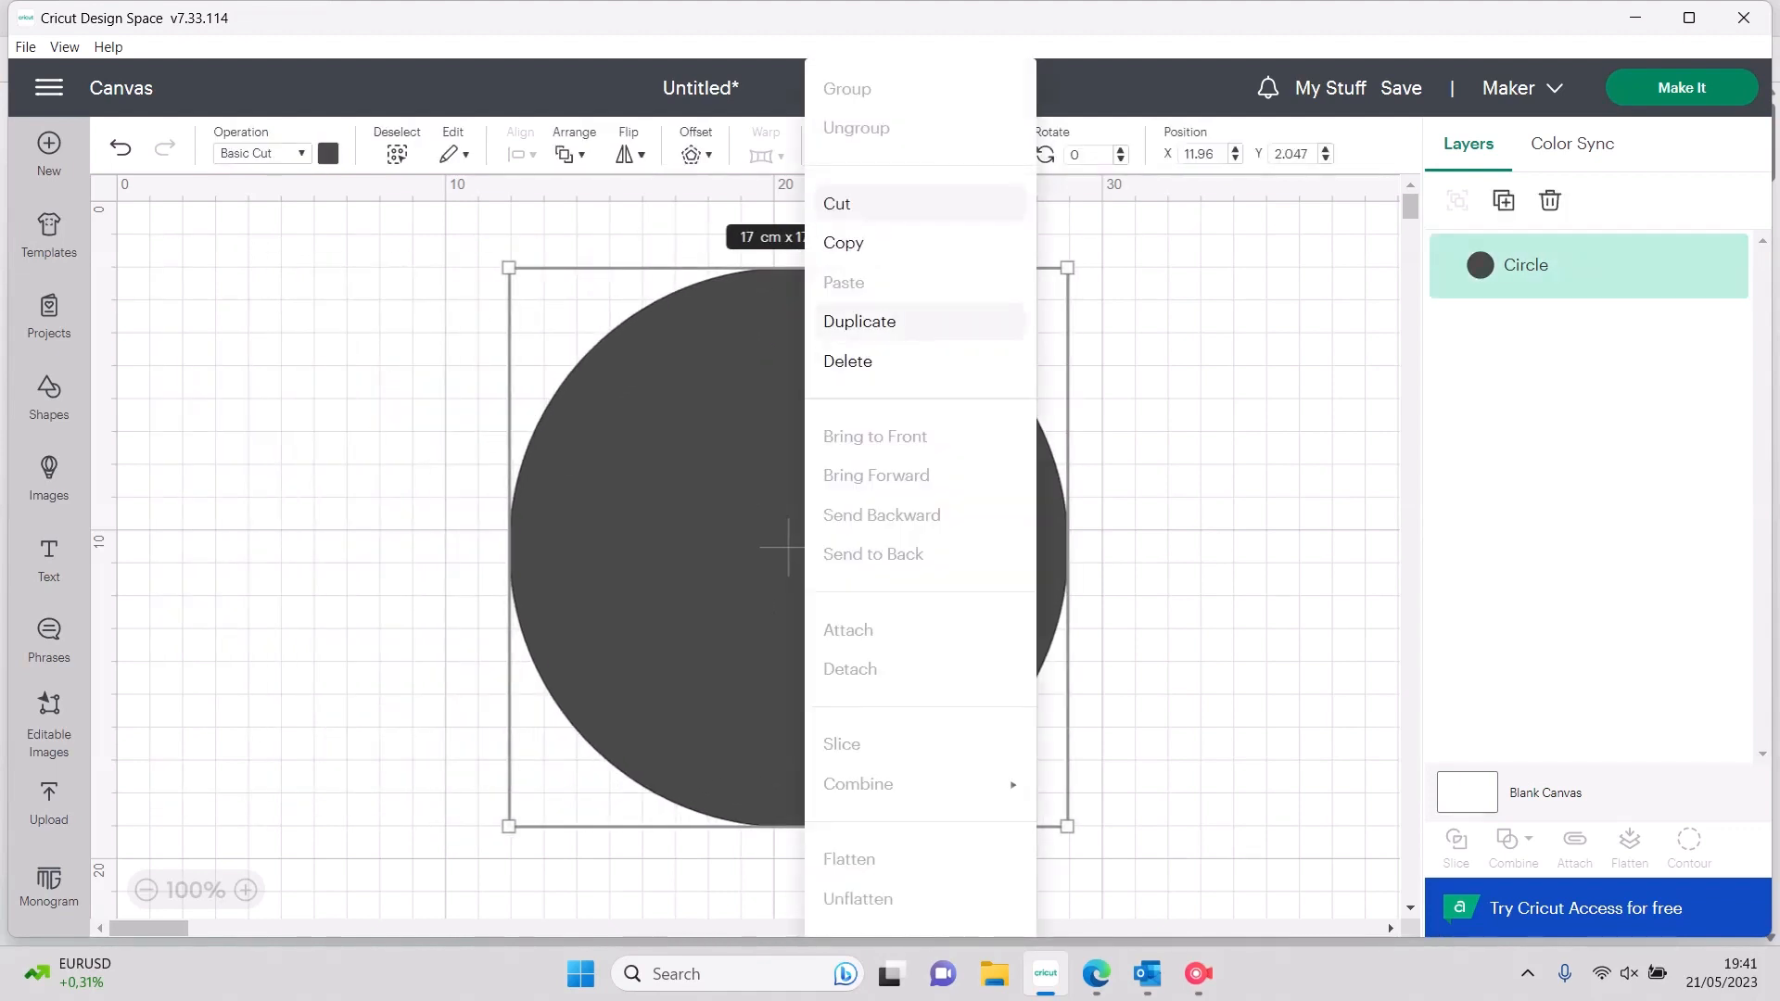
click(860, 321)
drag(479, 563, 1020, 548)
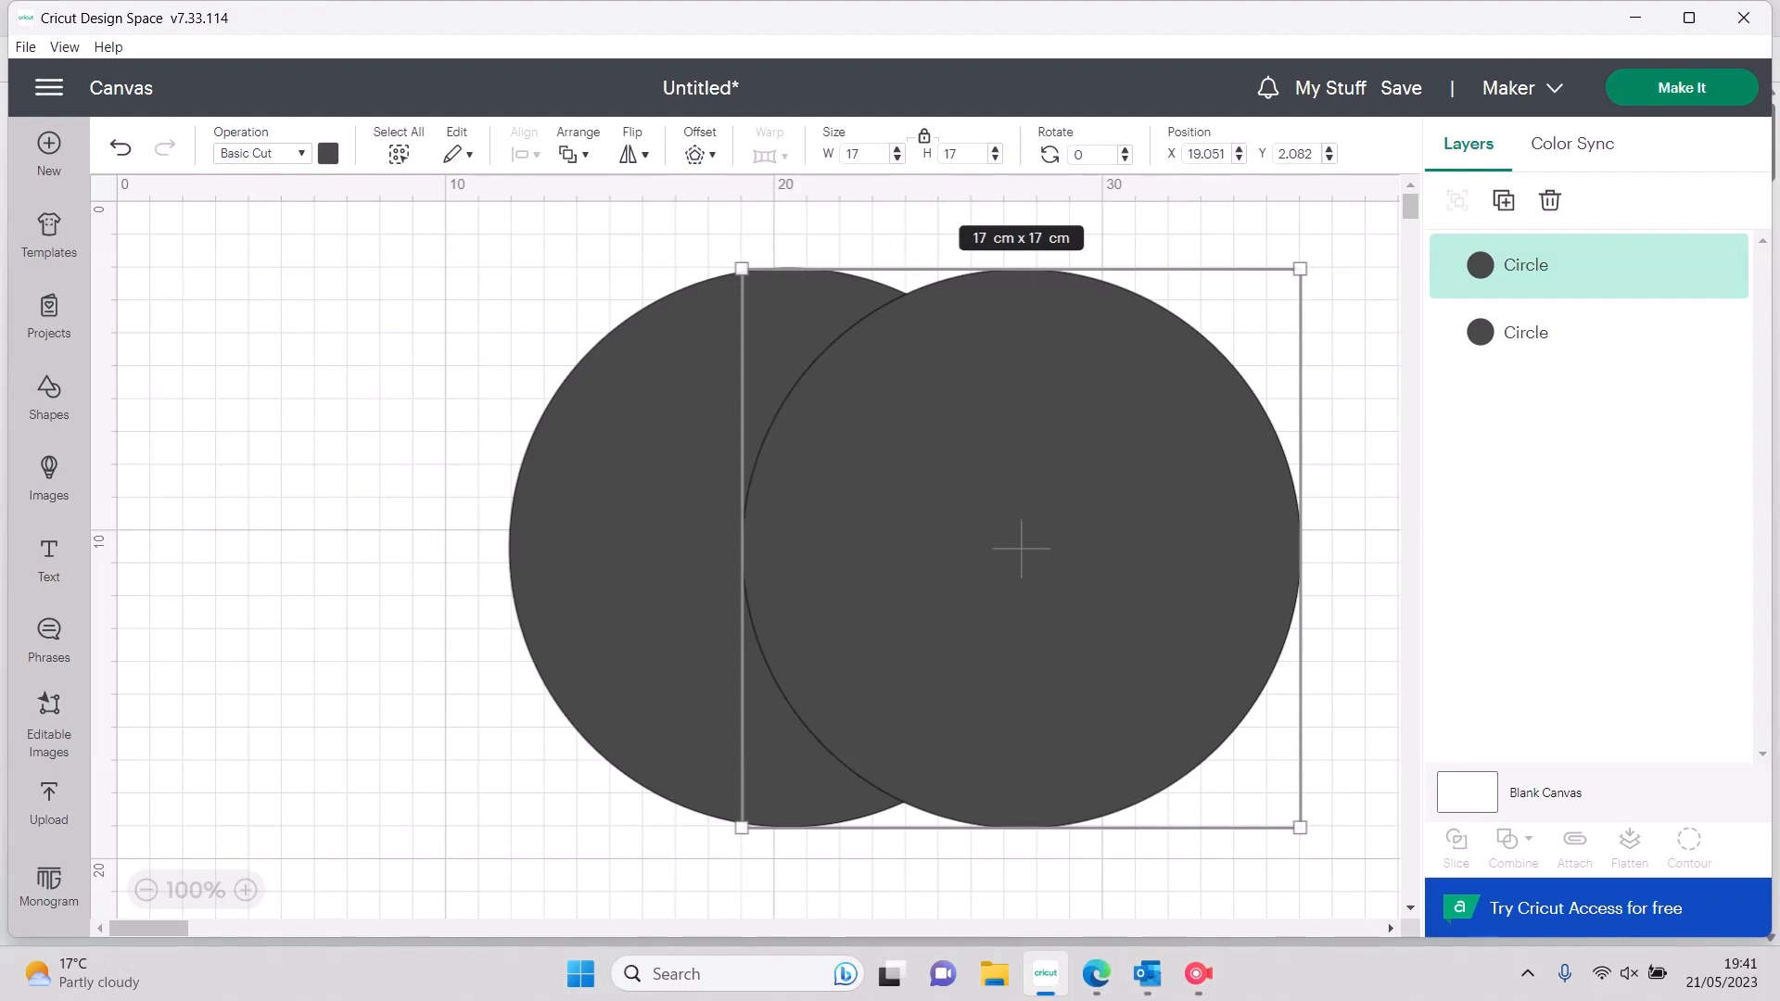
drag(626, 547, 489, 523)
drag(1021, 548, 980, 516)
Recolour both circles light blue and stack them on top of each other near the canvas origin
click(328, 154)
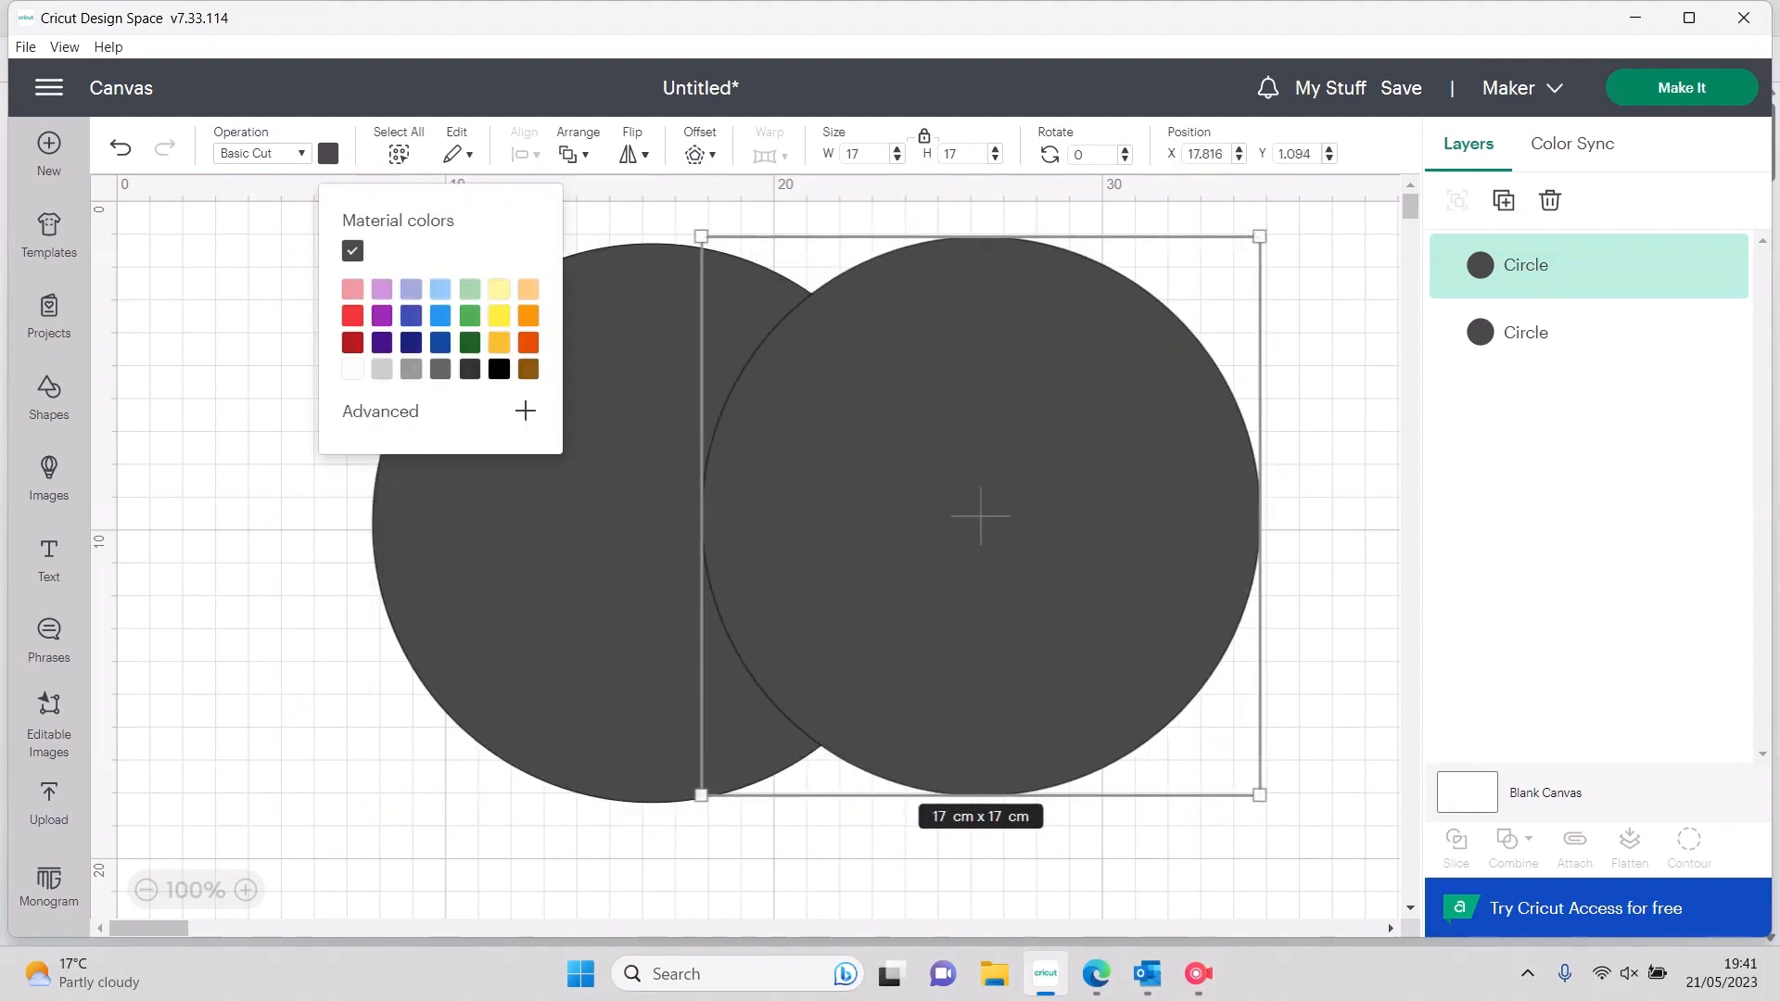
click(441, 288)
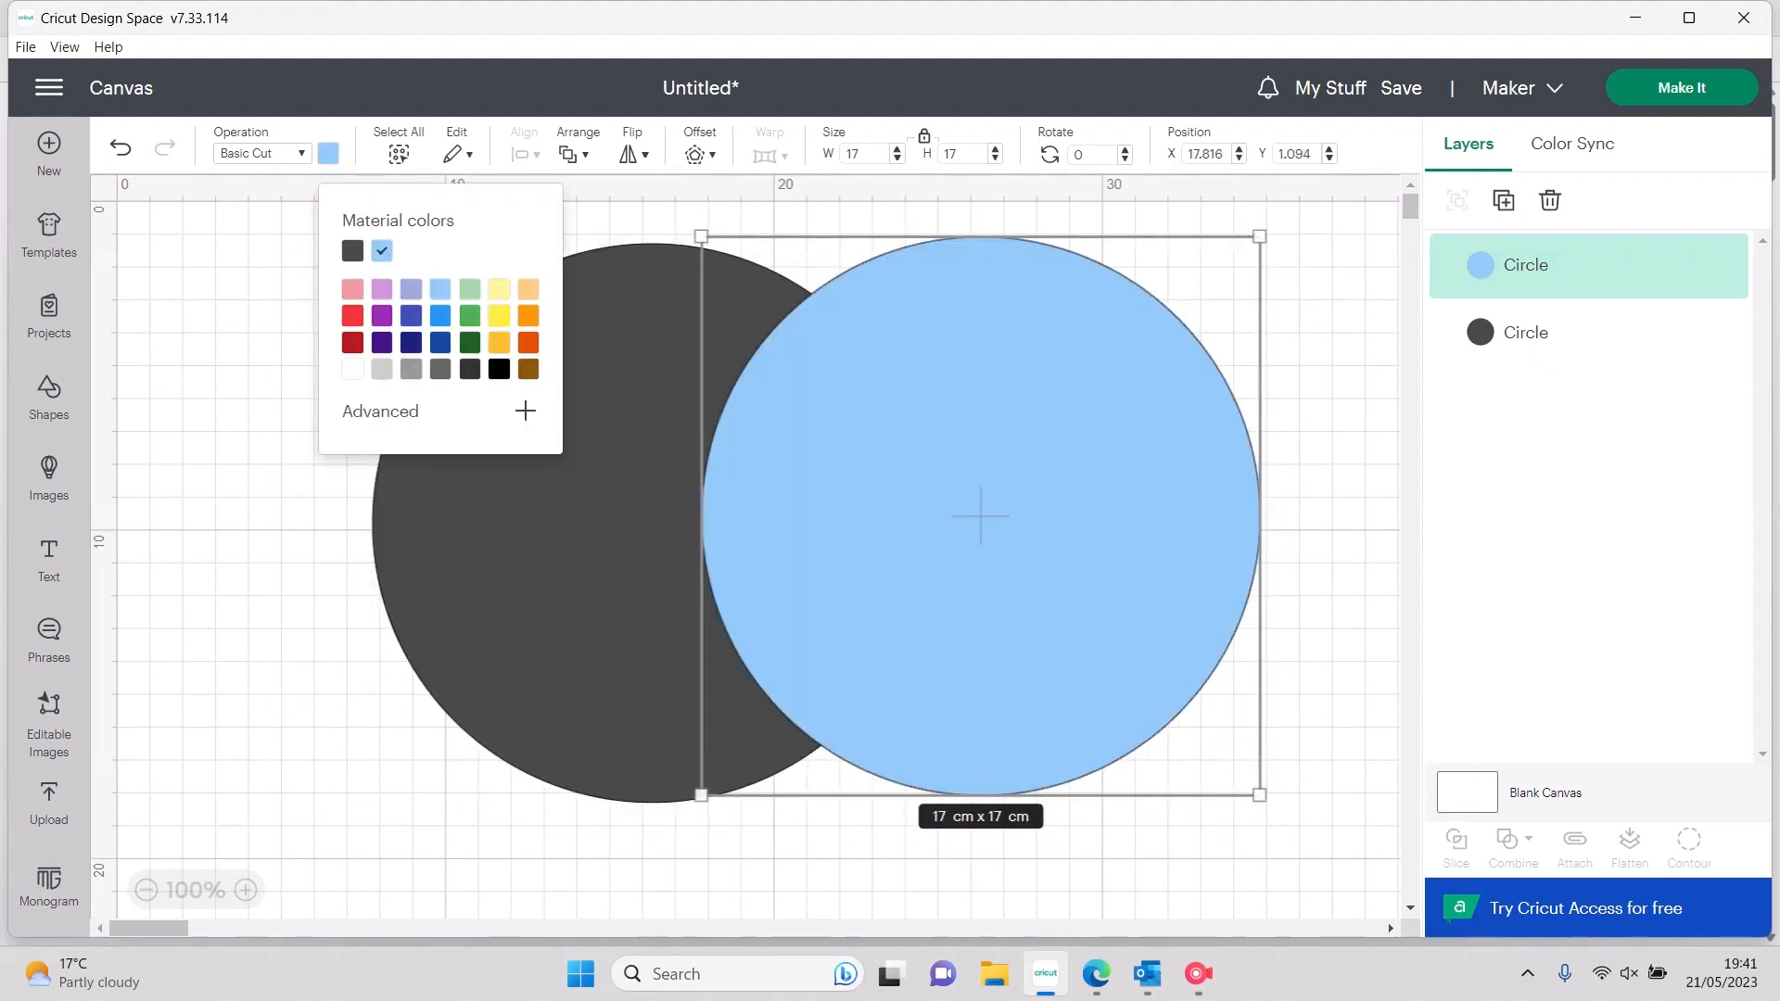
click(652, 523)
click(328, 154)
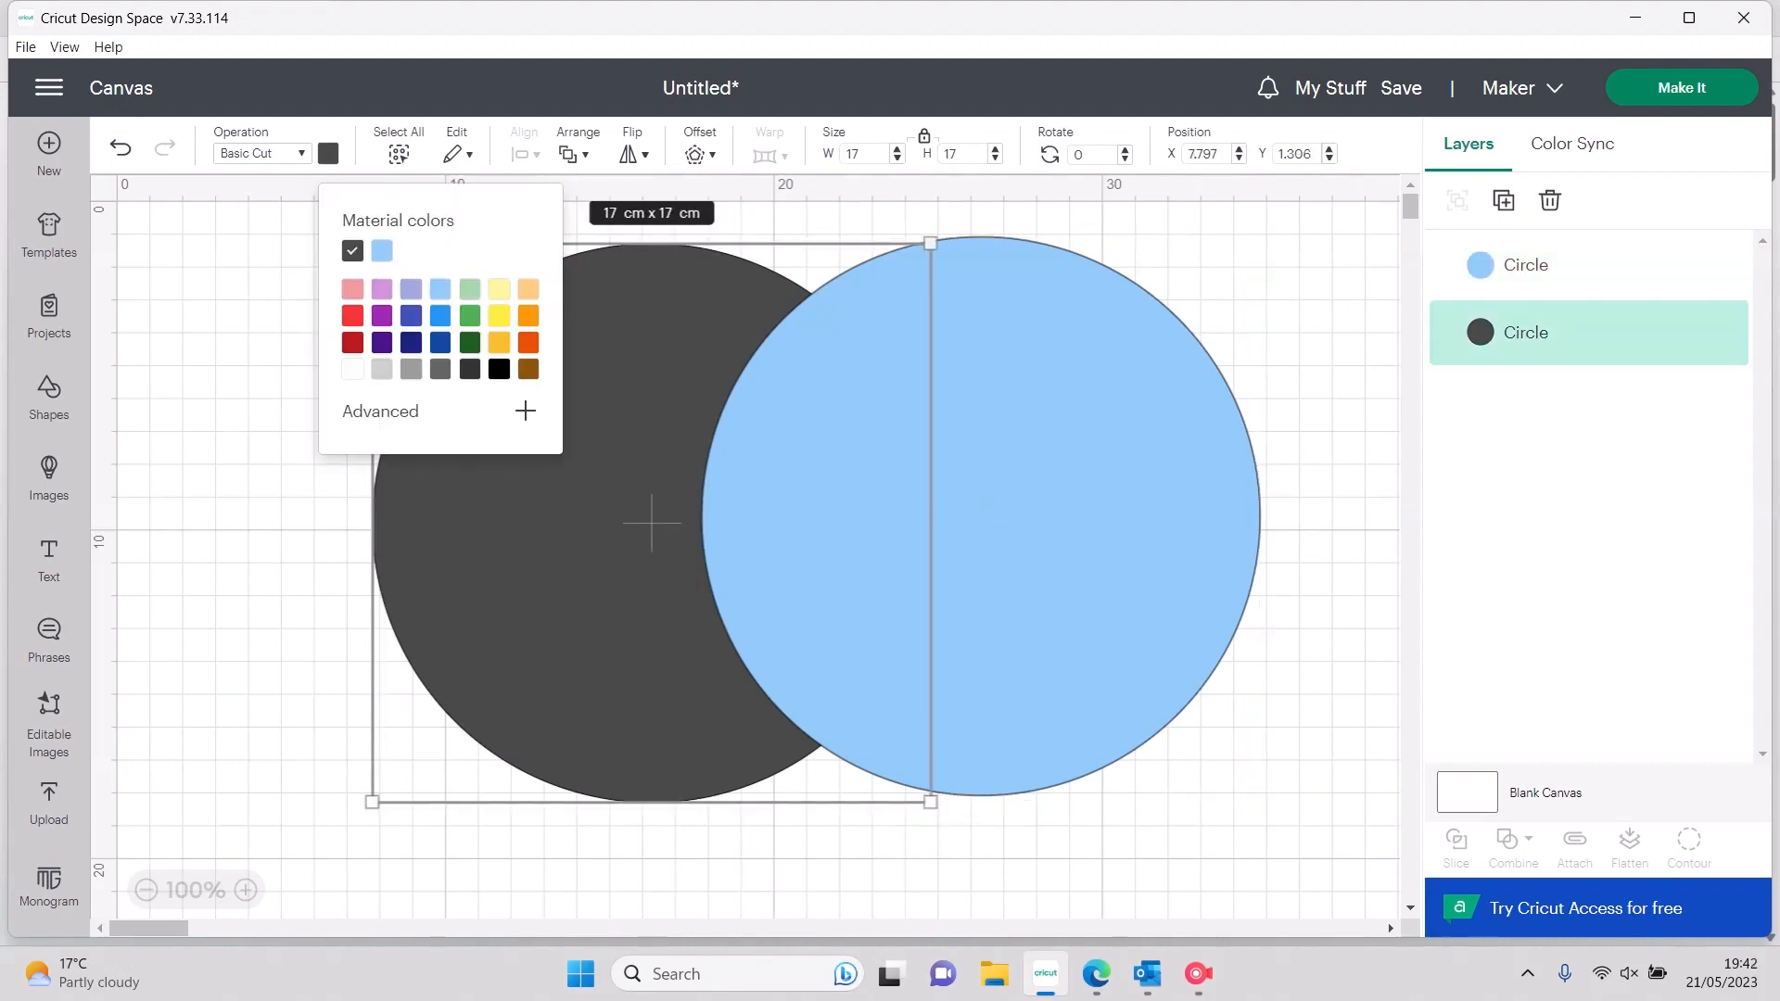
click(382, 250)
drag(640, 521, 422, 499)
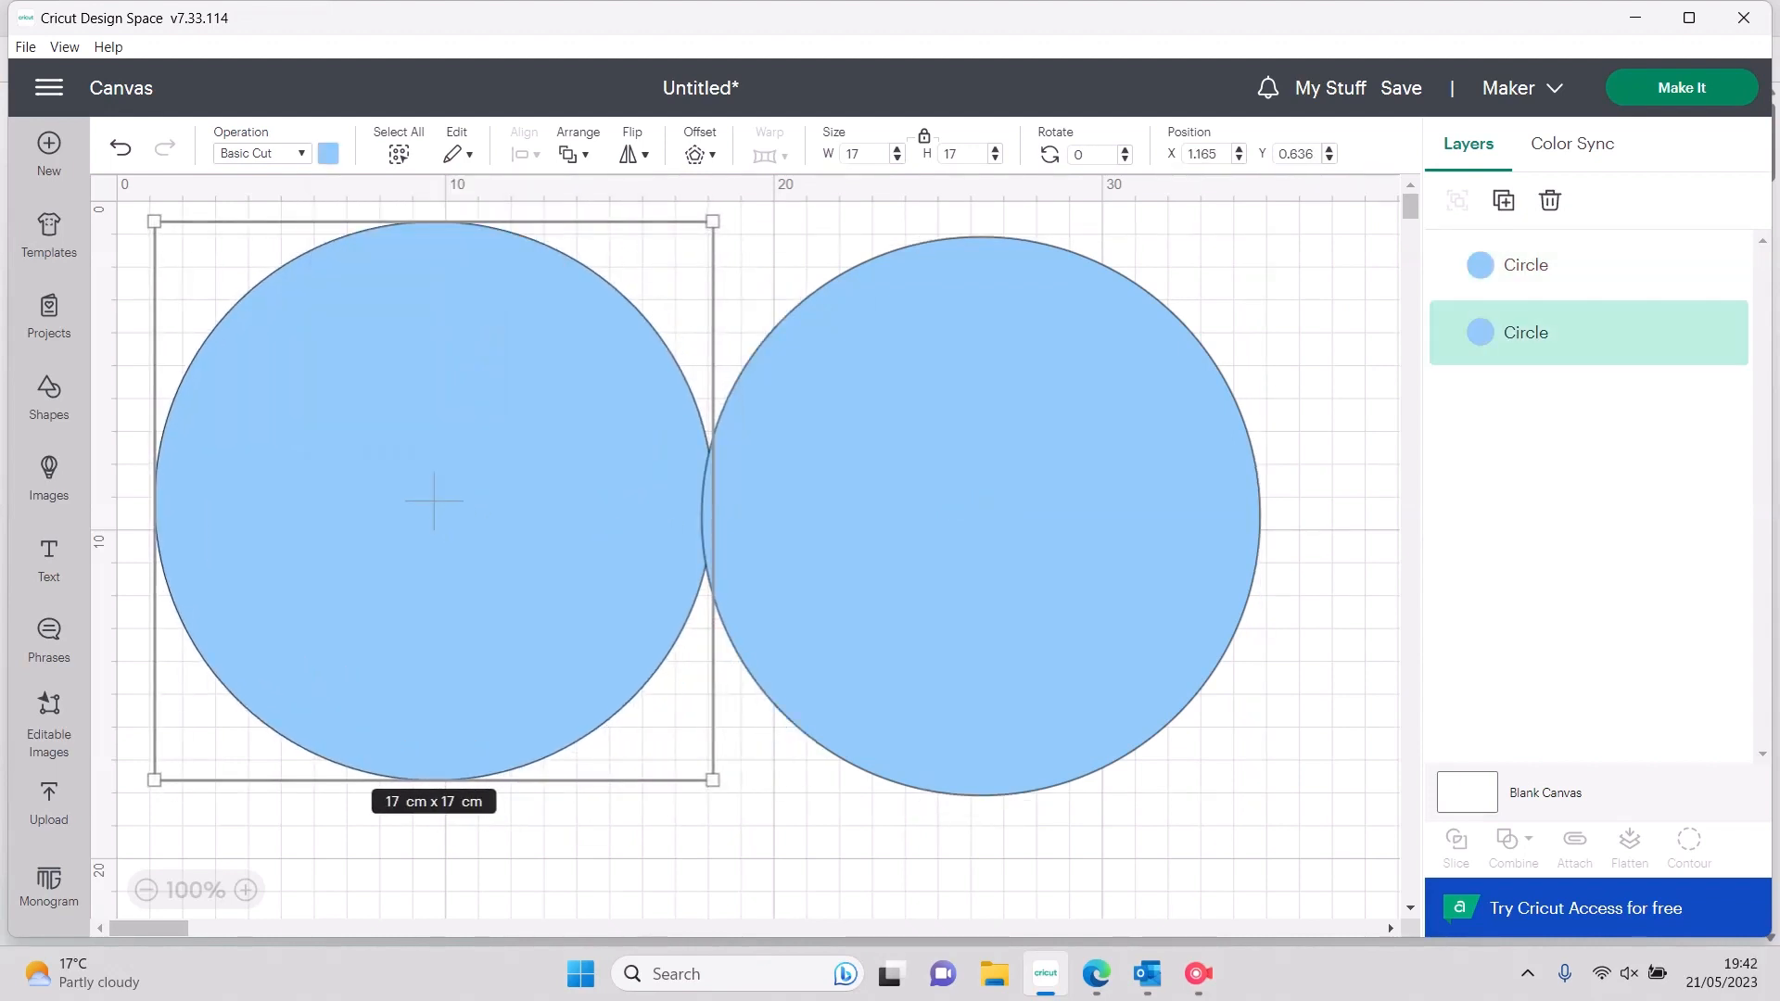
drag(981, 519, 434, 503)
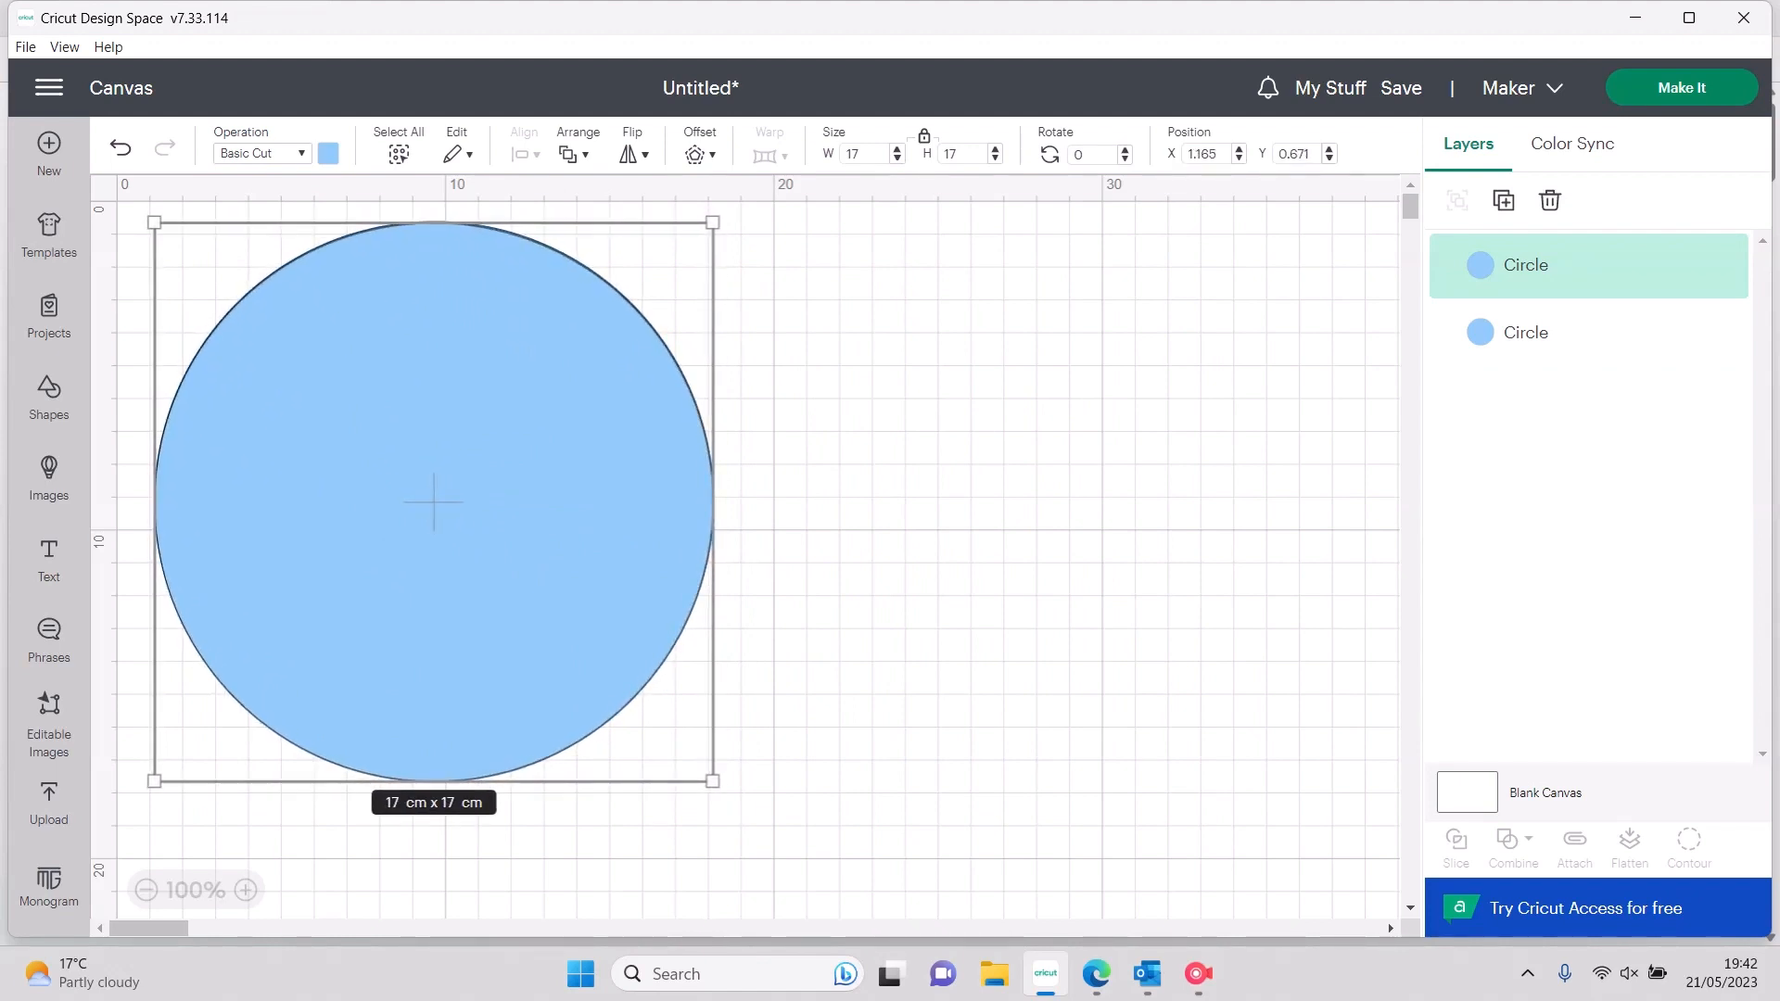
Duplicate the top circle, shrink the copy to about 15.7 cm, and centre it over the 17 cm circles
right_click(433, 501)
click(469, 330)
drag(516, 608, 988, 529)
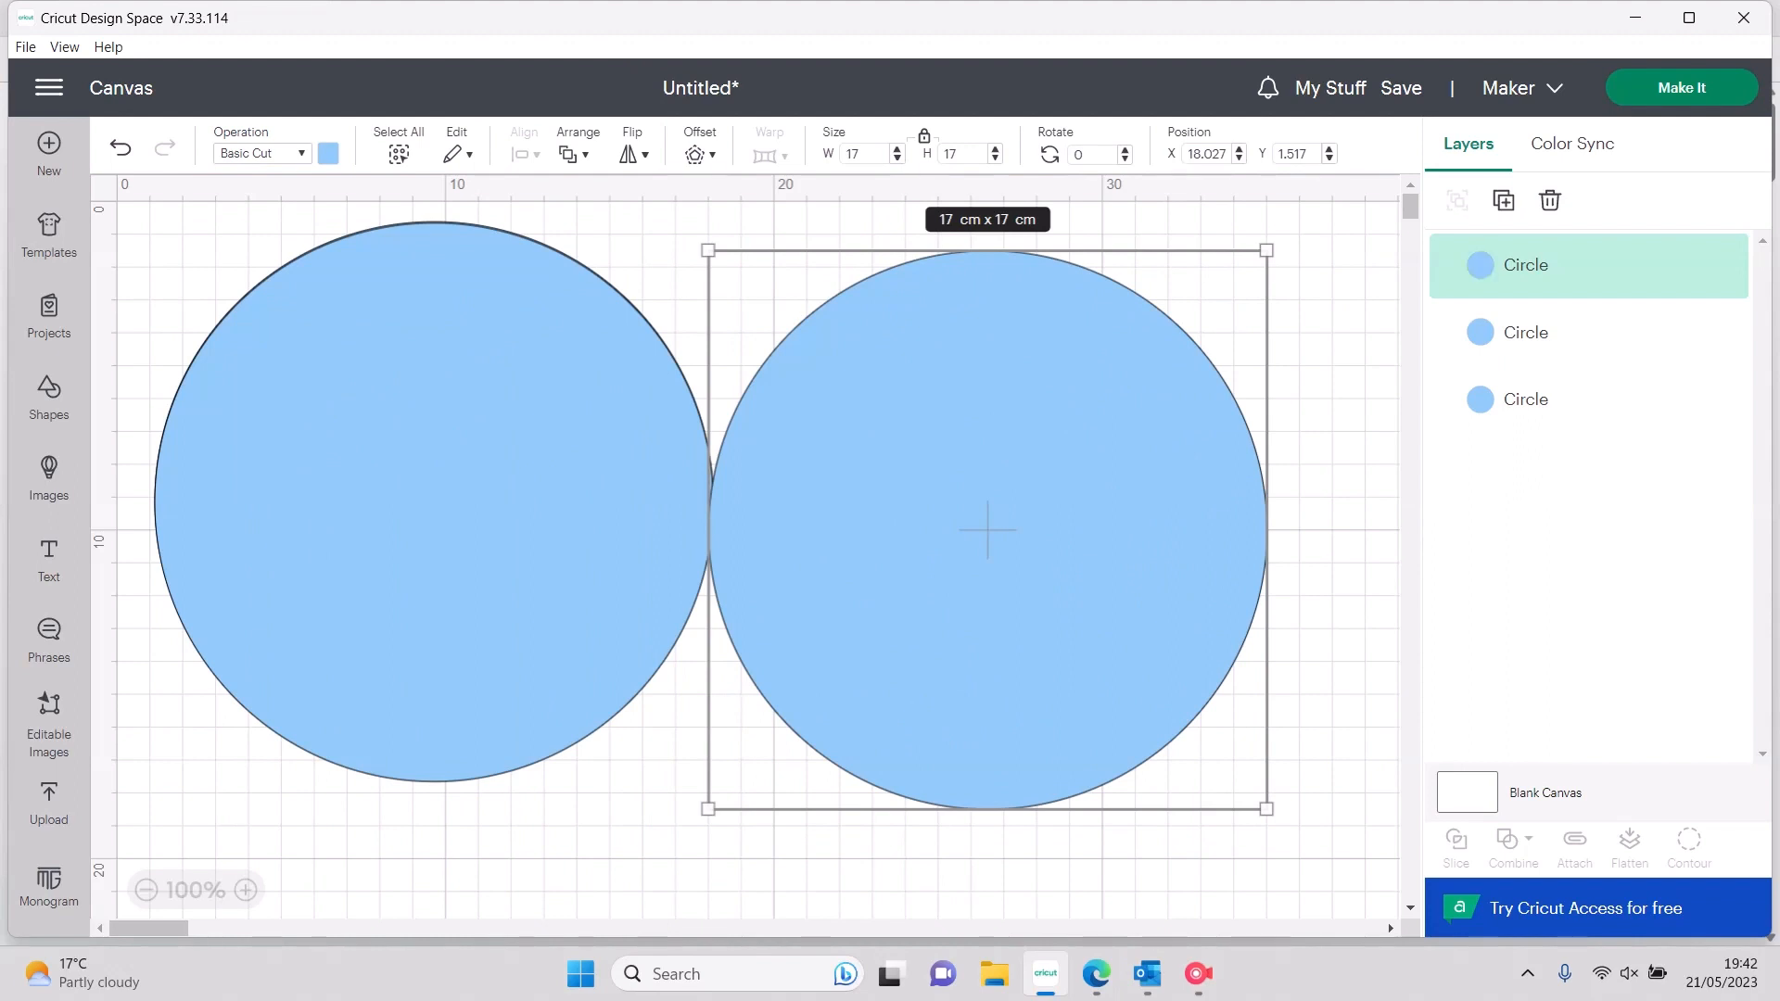
drag(1267, 809, 1204, 746)
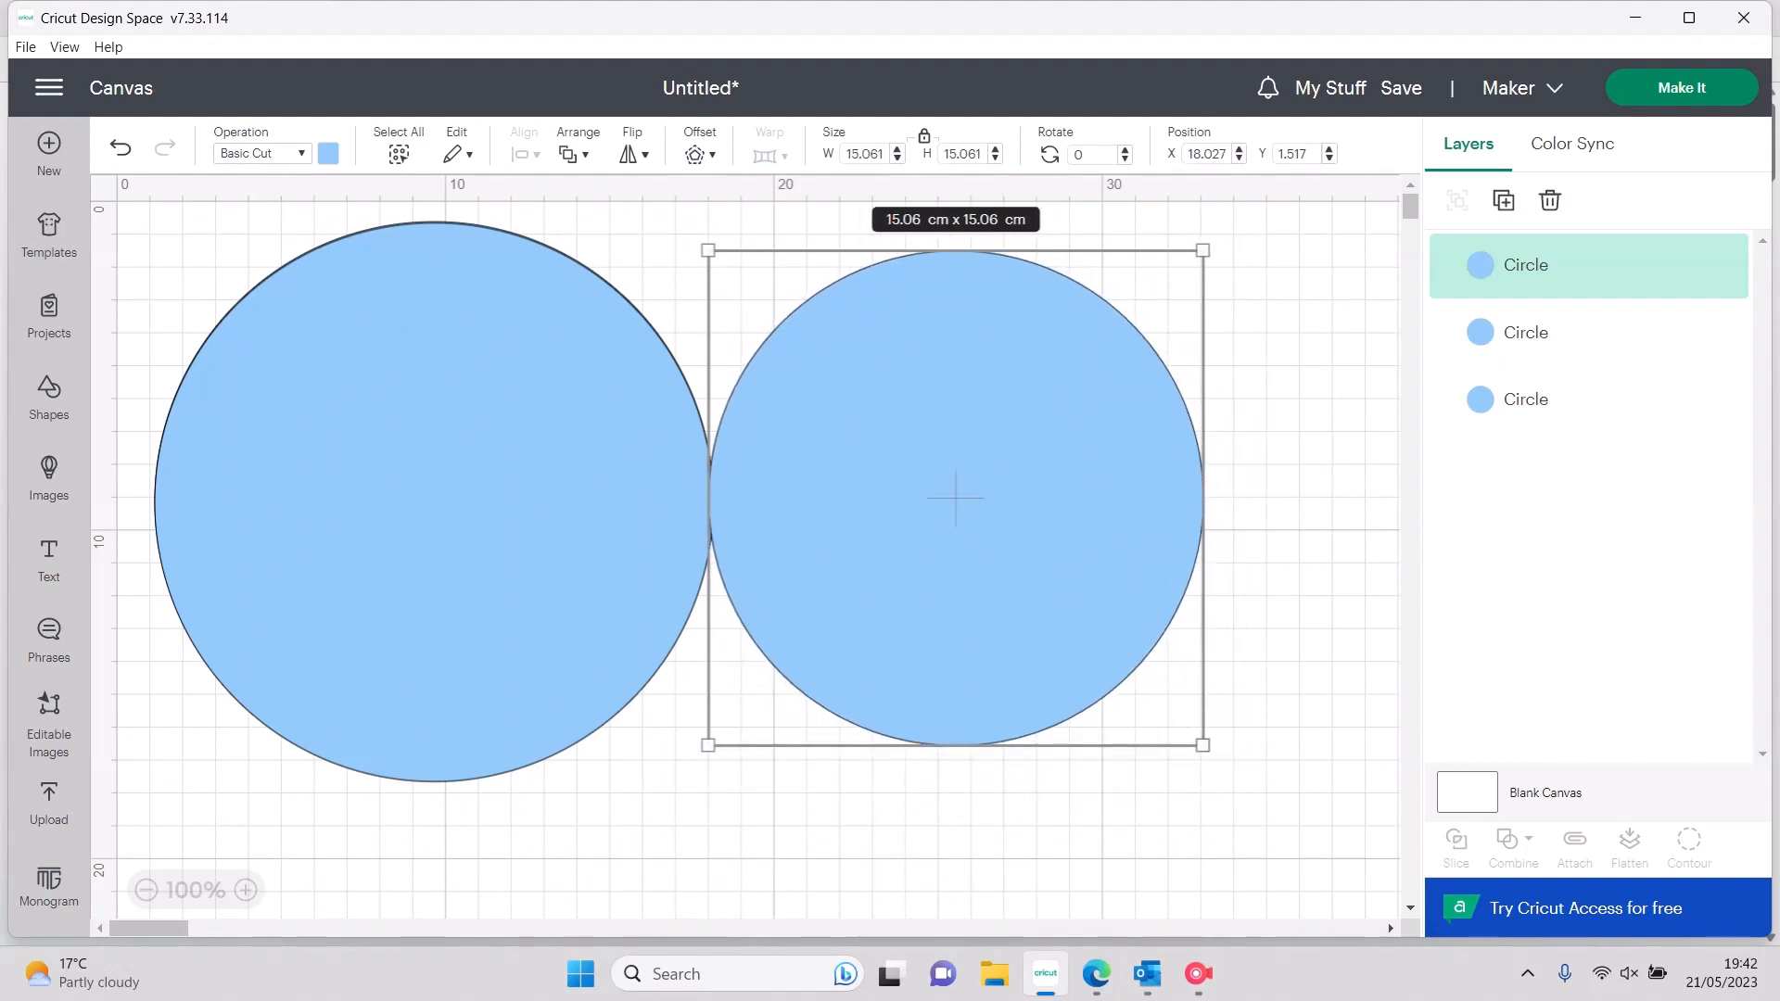
drag(956, 498, 423, 492)
drag(669, 739, 691, 761)
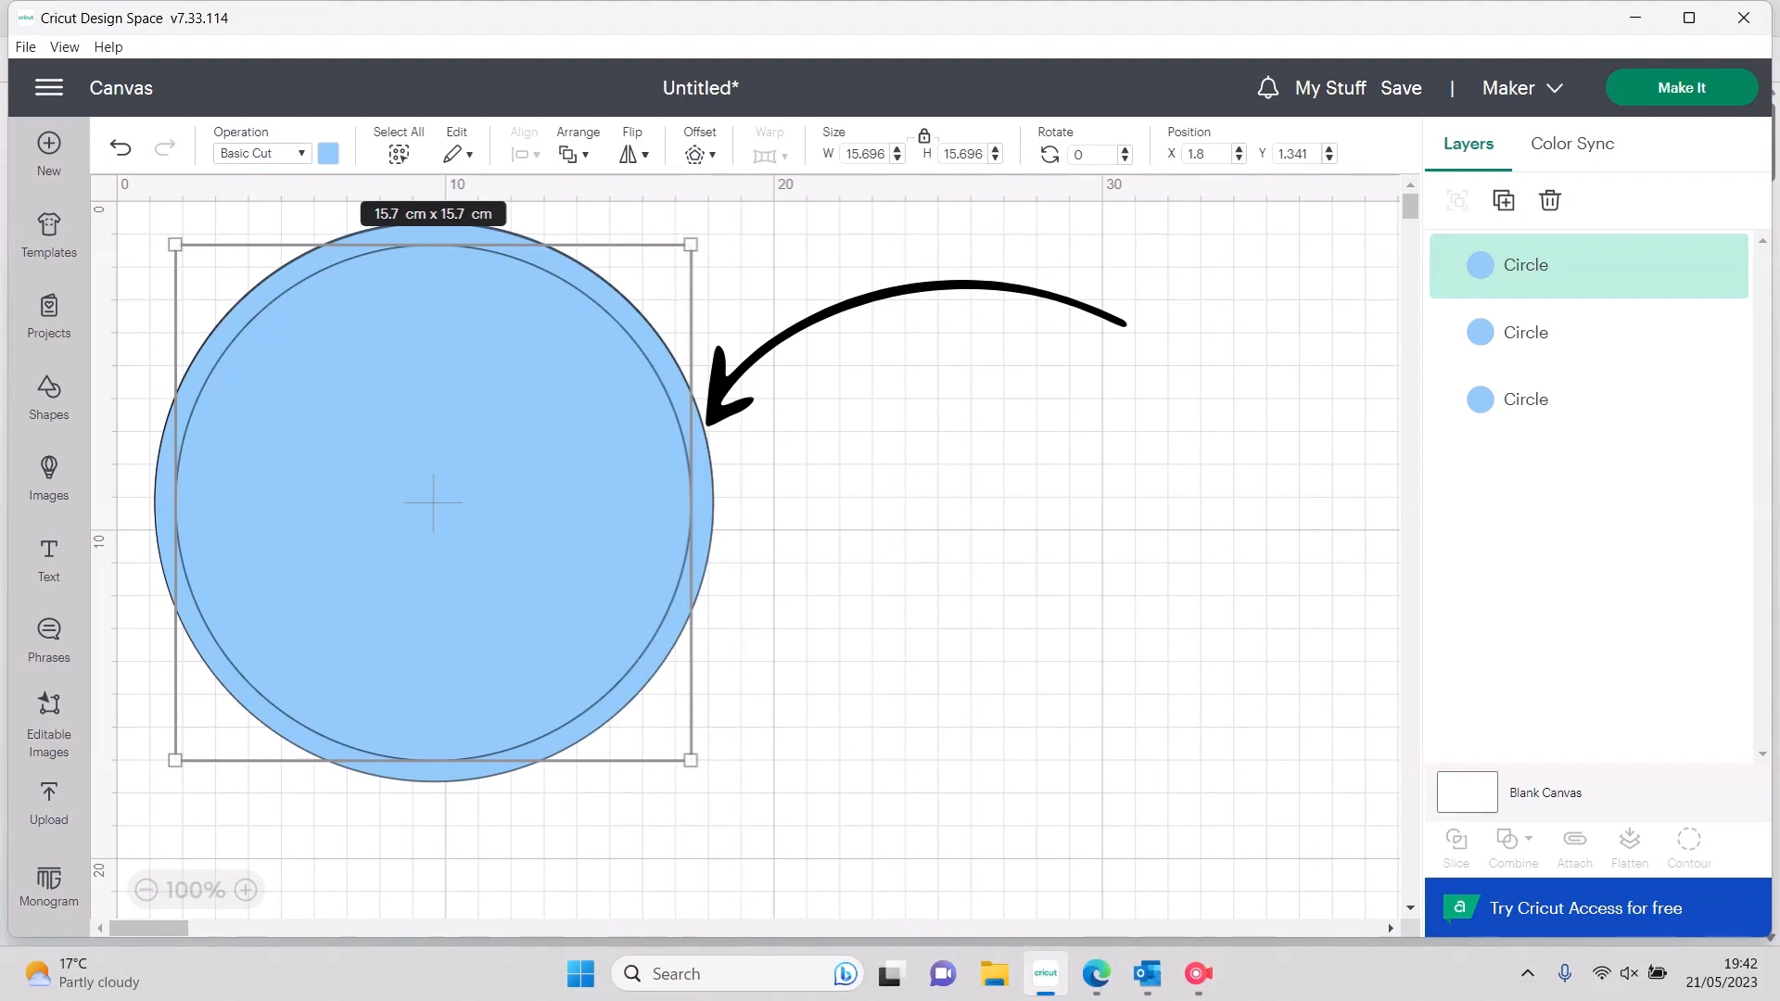
click(834, 519)
drag(433, 504, 431, 502)
Duplicate the inner circle, shrink the copy to about 14.6 cm, and move it beside the stack
right_click(431, 501)
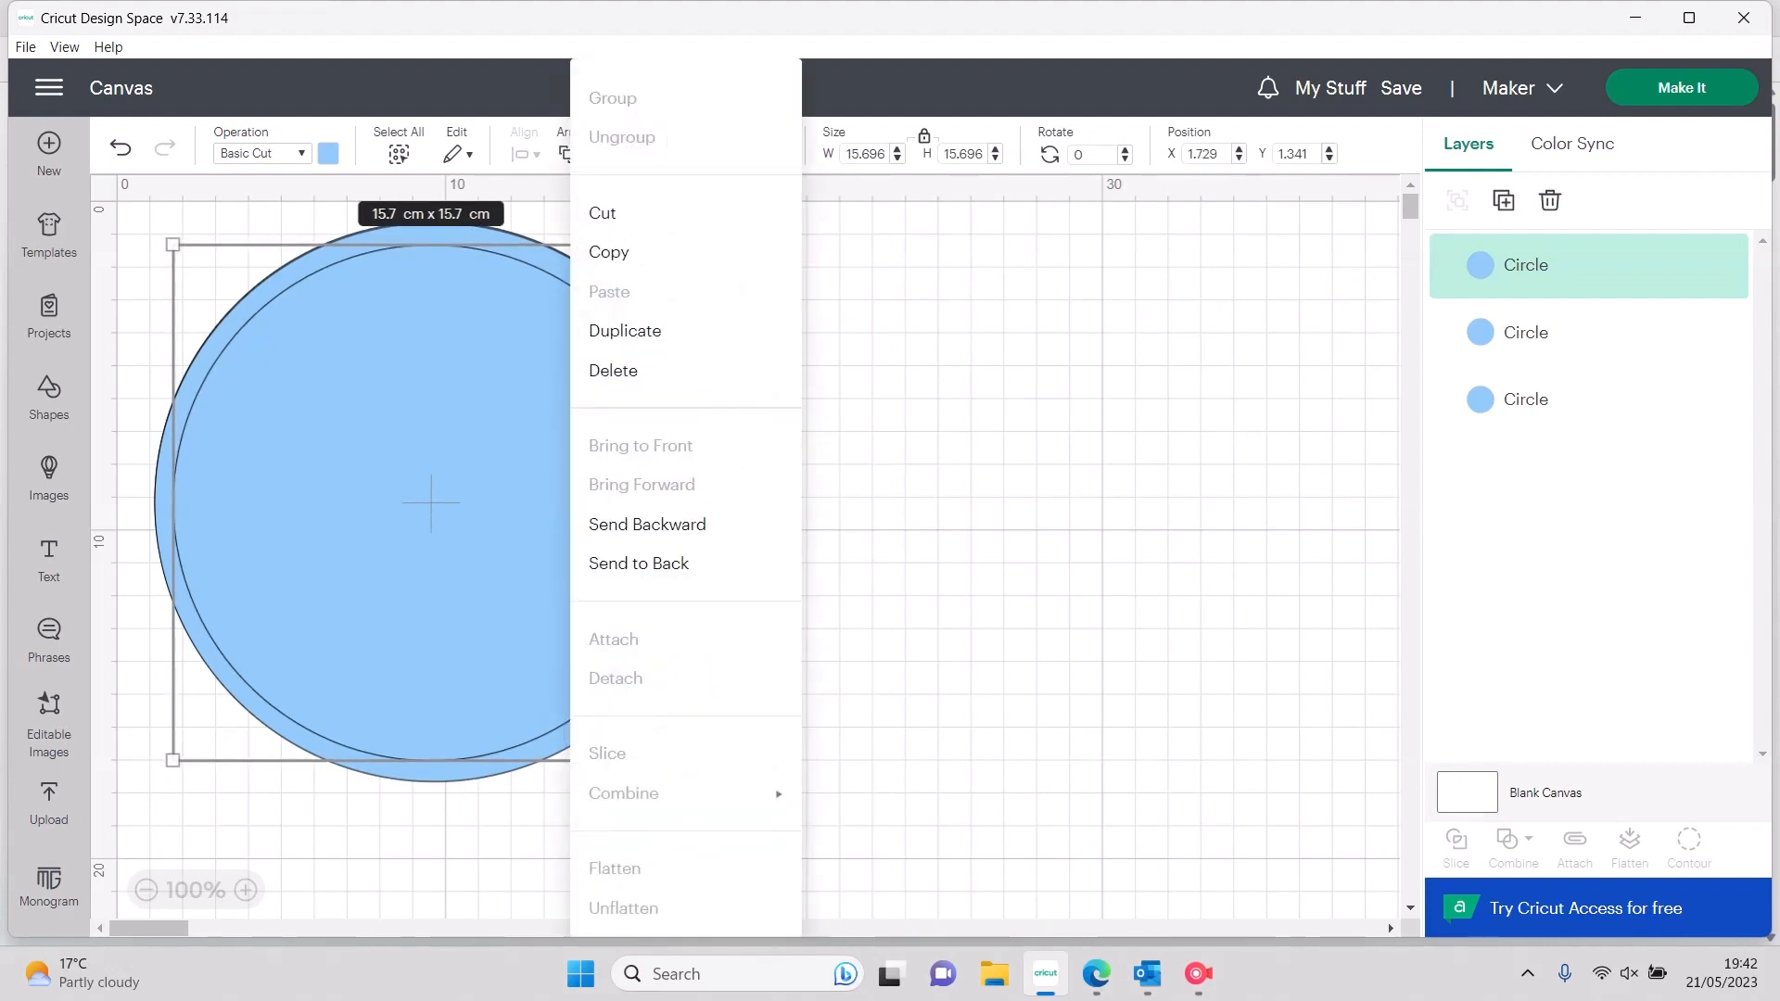
click(625, 331)
drag(540, 628, 447, 510)
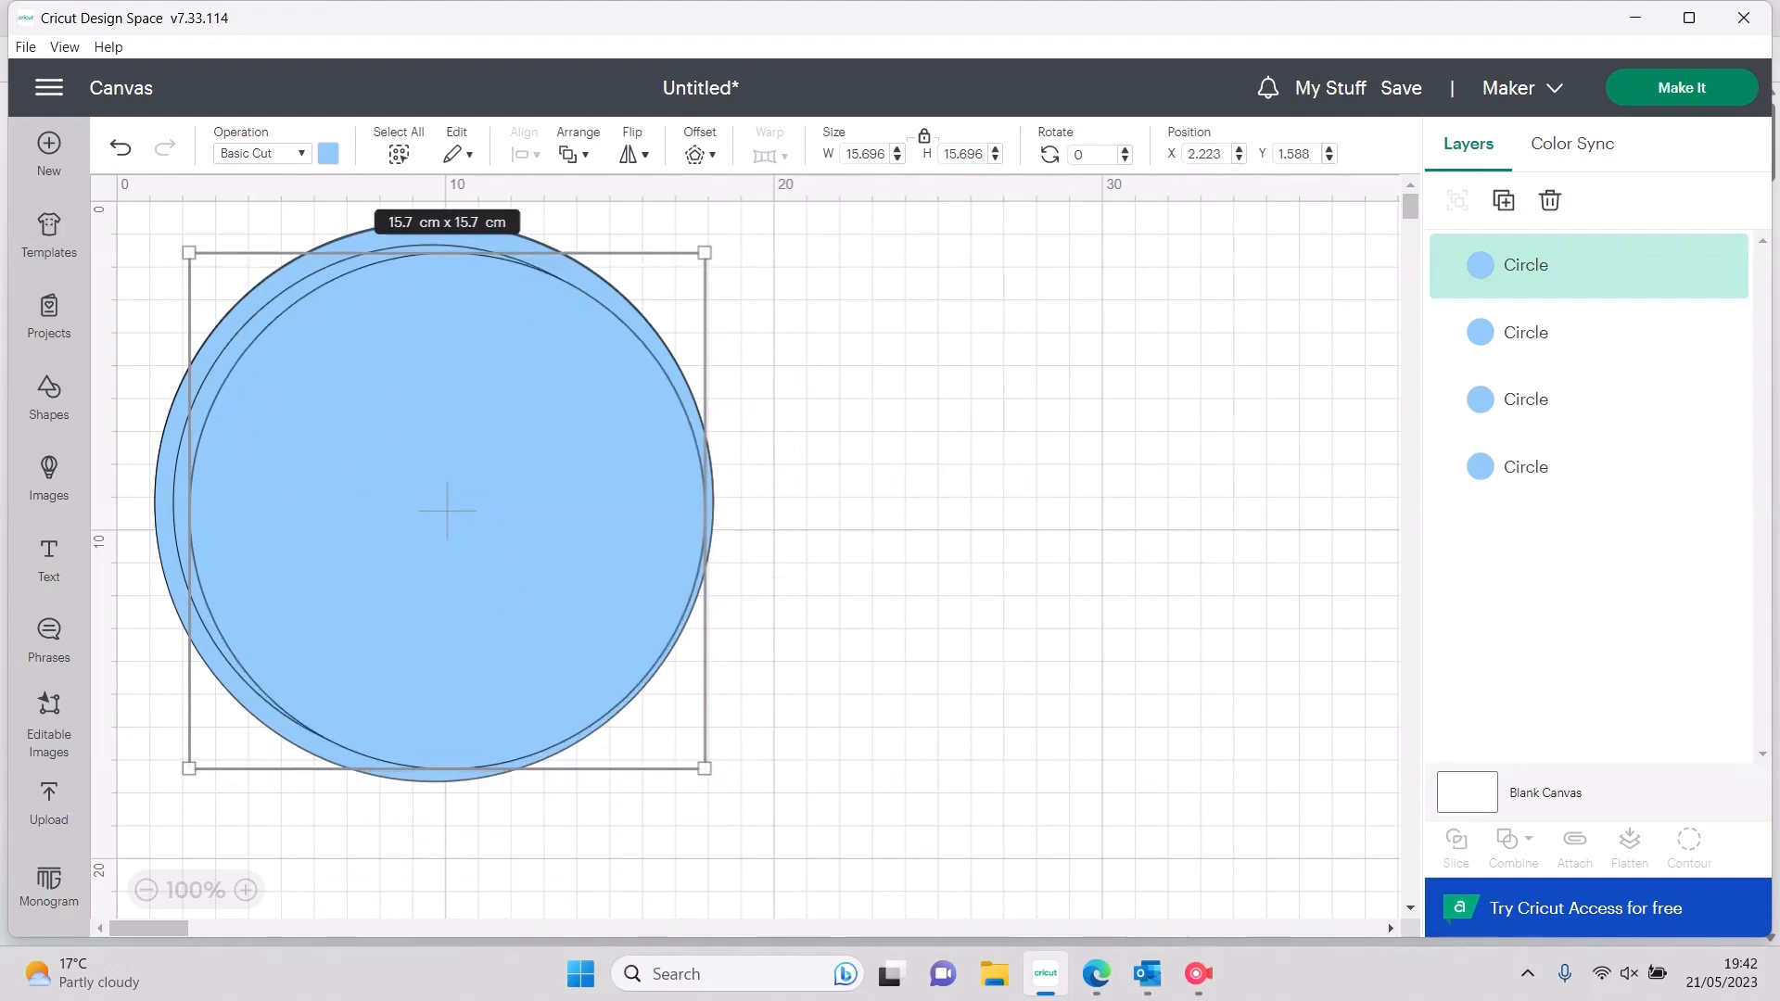
drag(705, 767, 669, 734)
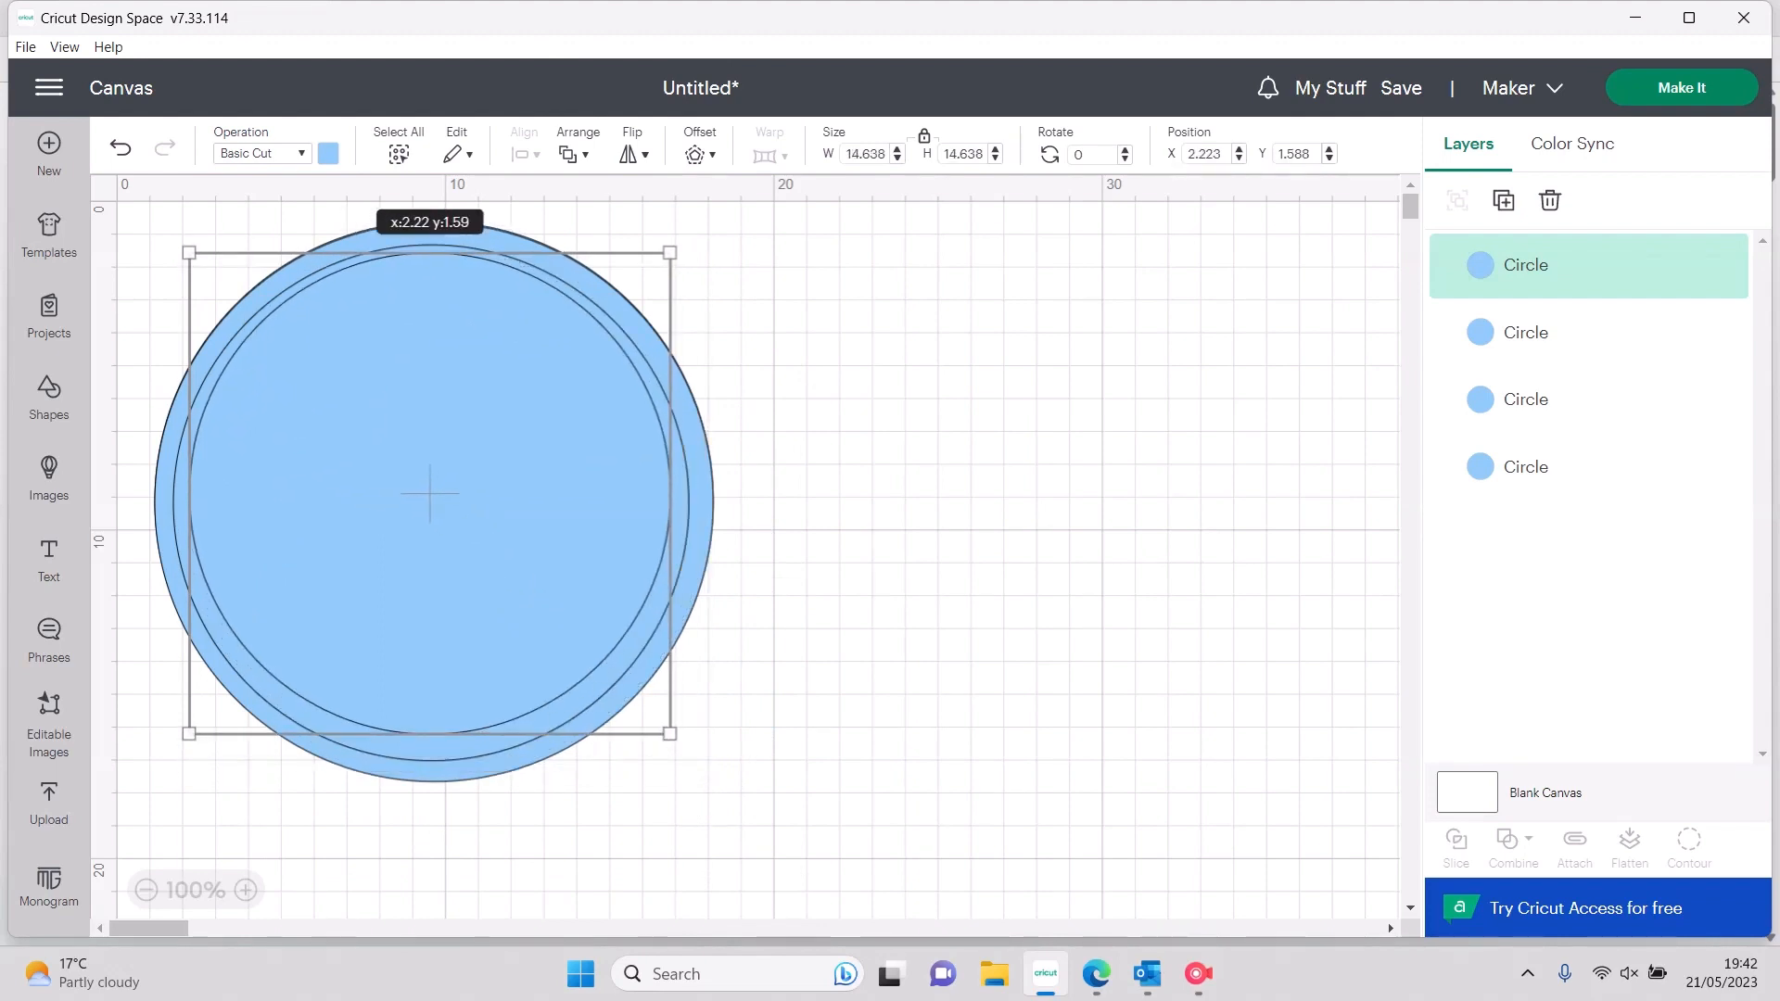
drag(430, 493, 815, 576)
Set the size of the inner circle on the stack to 16 cm
click(431, 502)
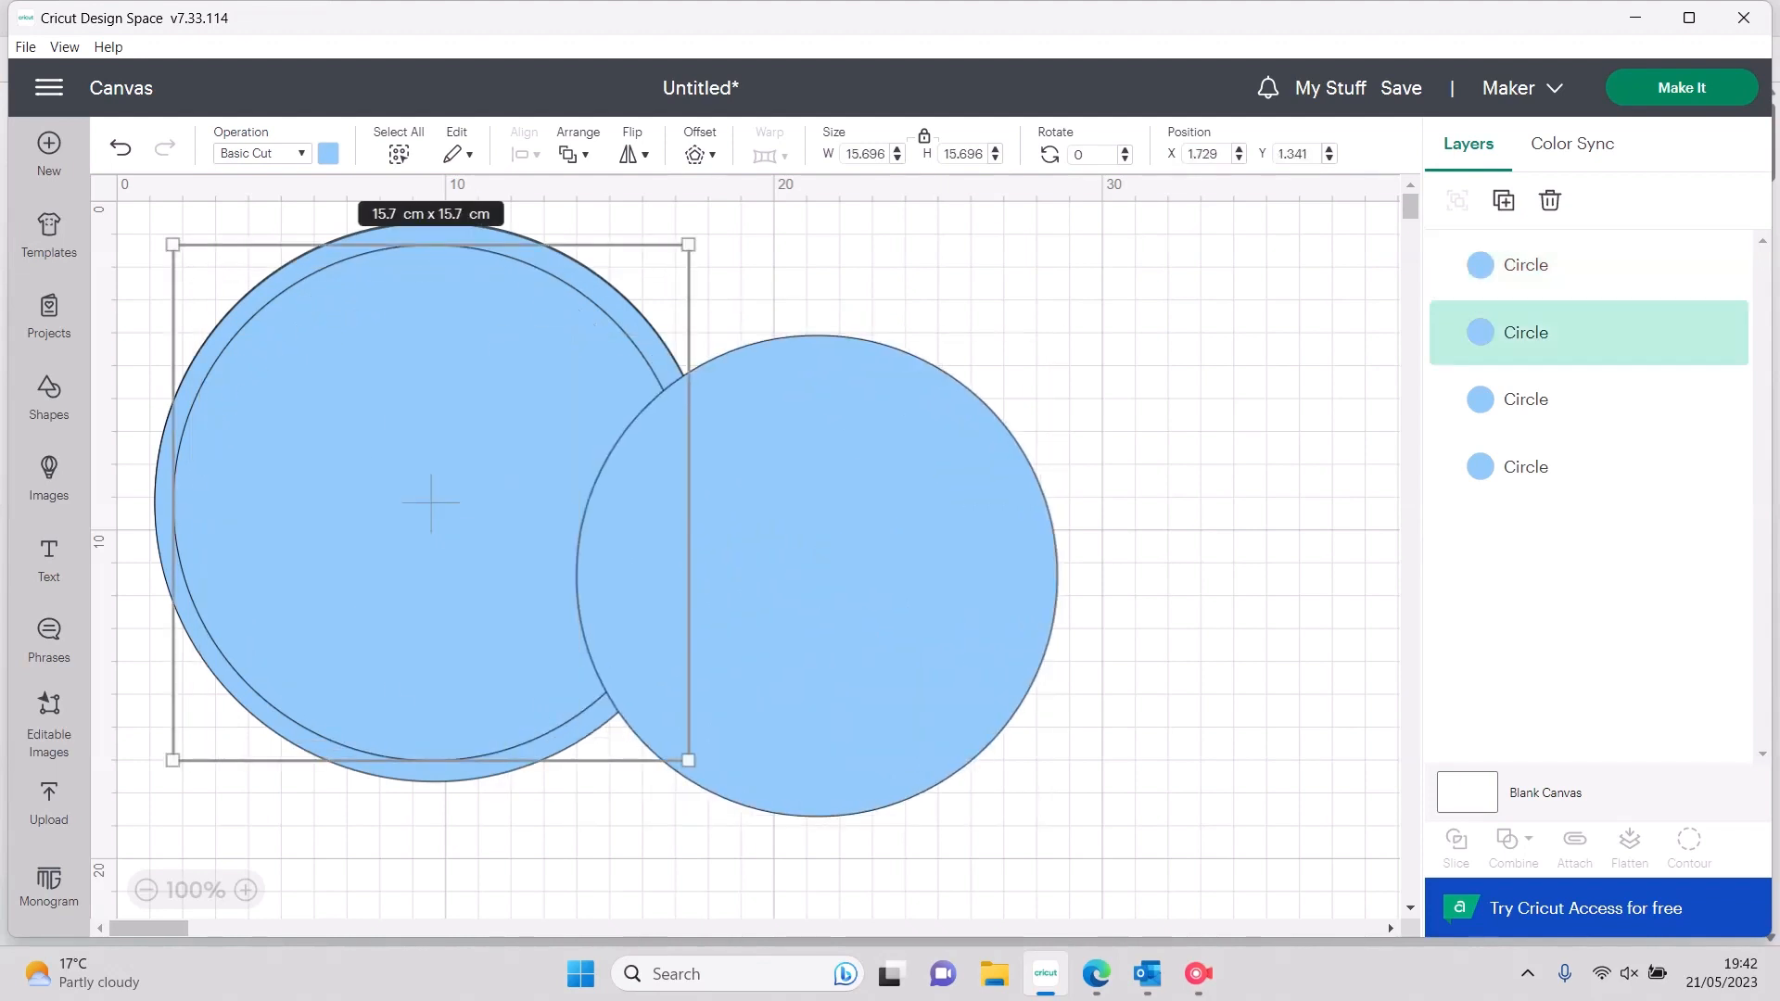
click(816, 269)
click(431, 501)
click(614, 308)
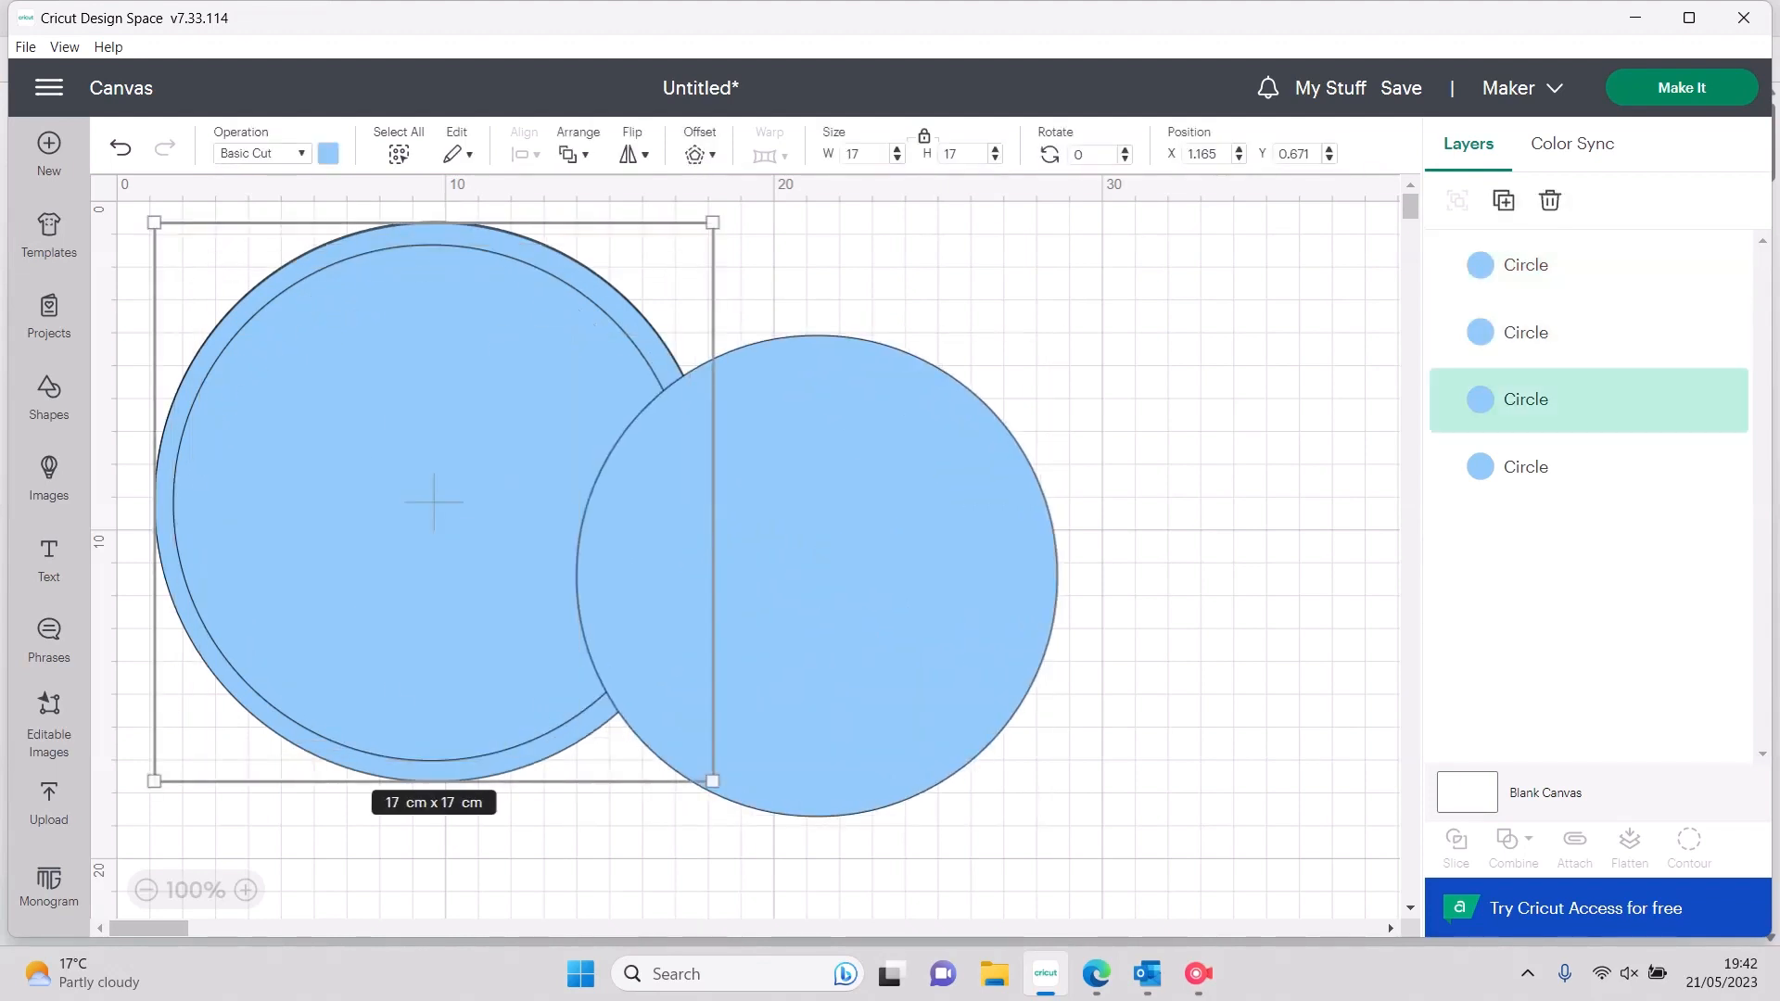
click(770, 269)
click(434, 502)
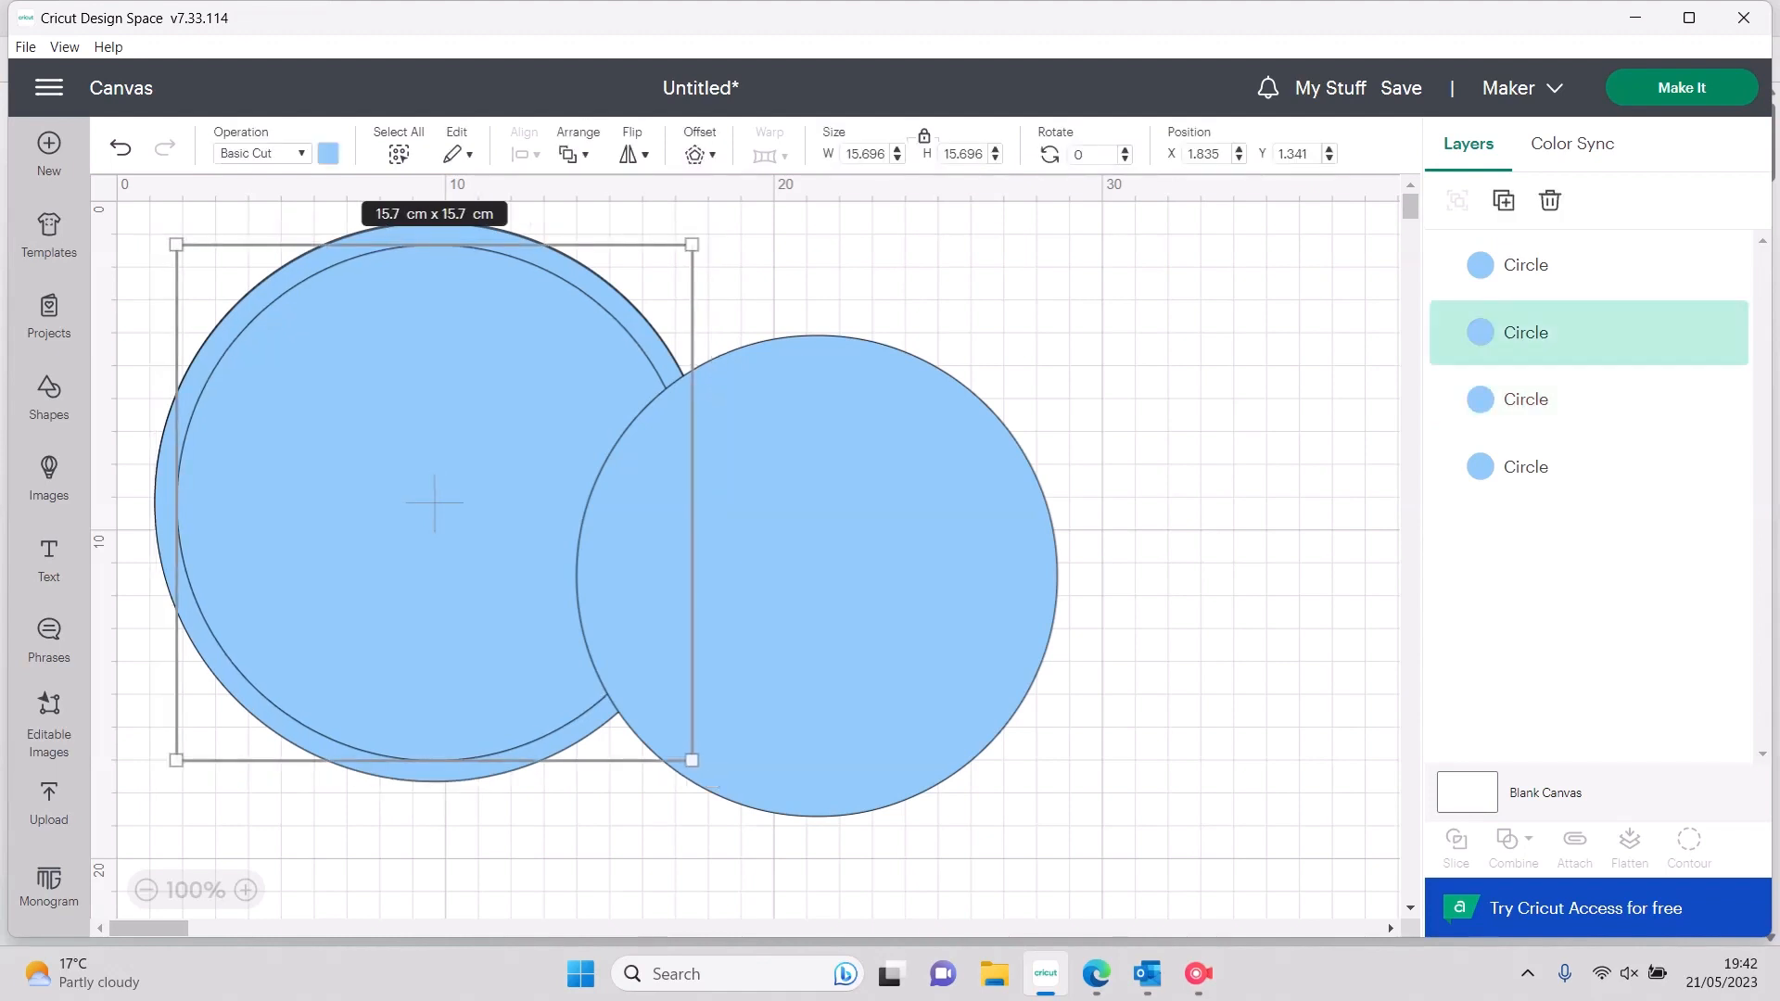
double_click(865, 154)
text(16)
key(Return)
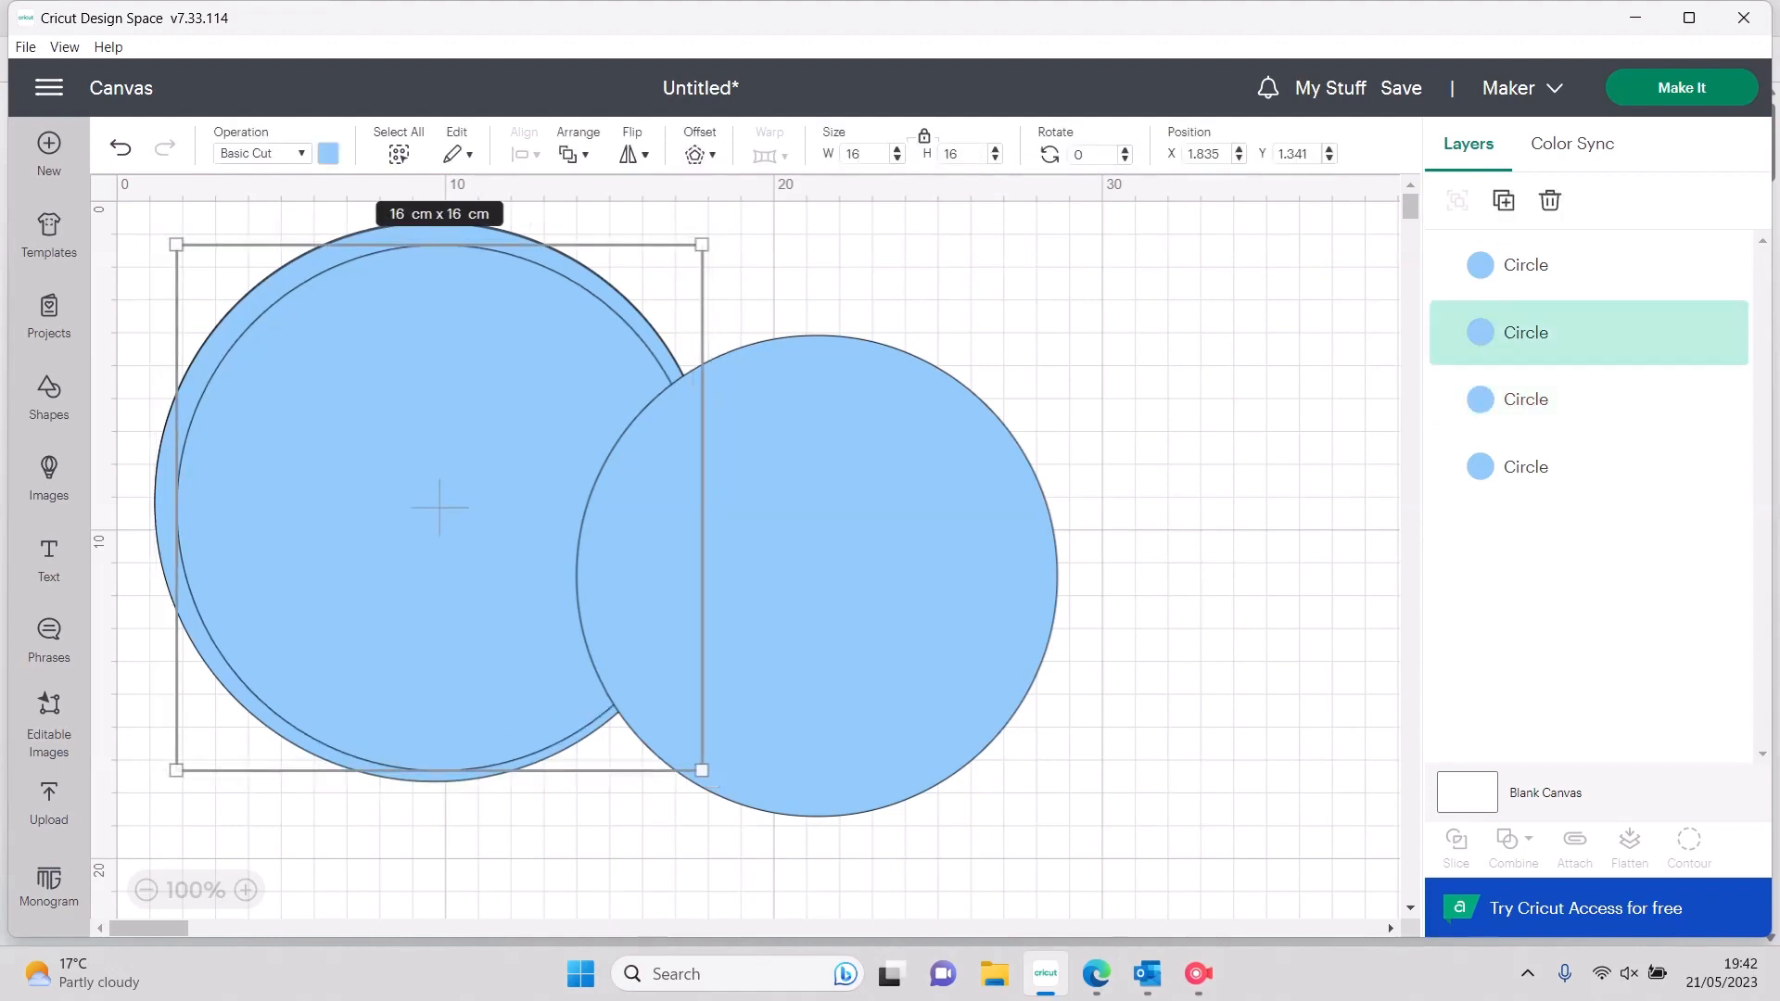
Set the size of the smallest circle beside the stack to 15 cm
click(817, 547)
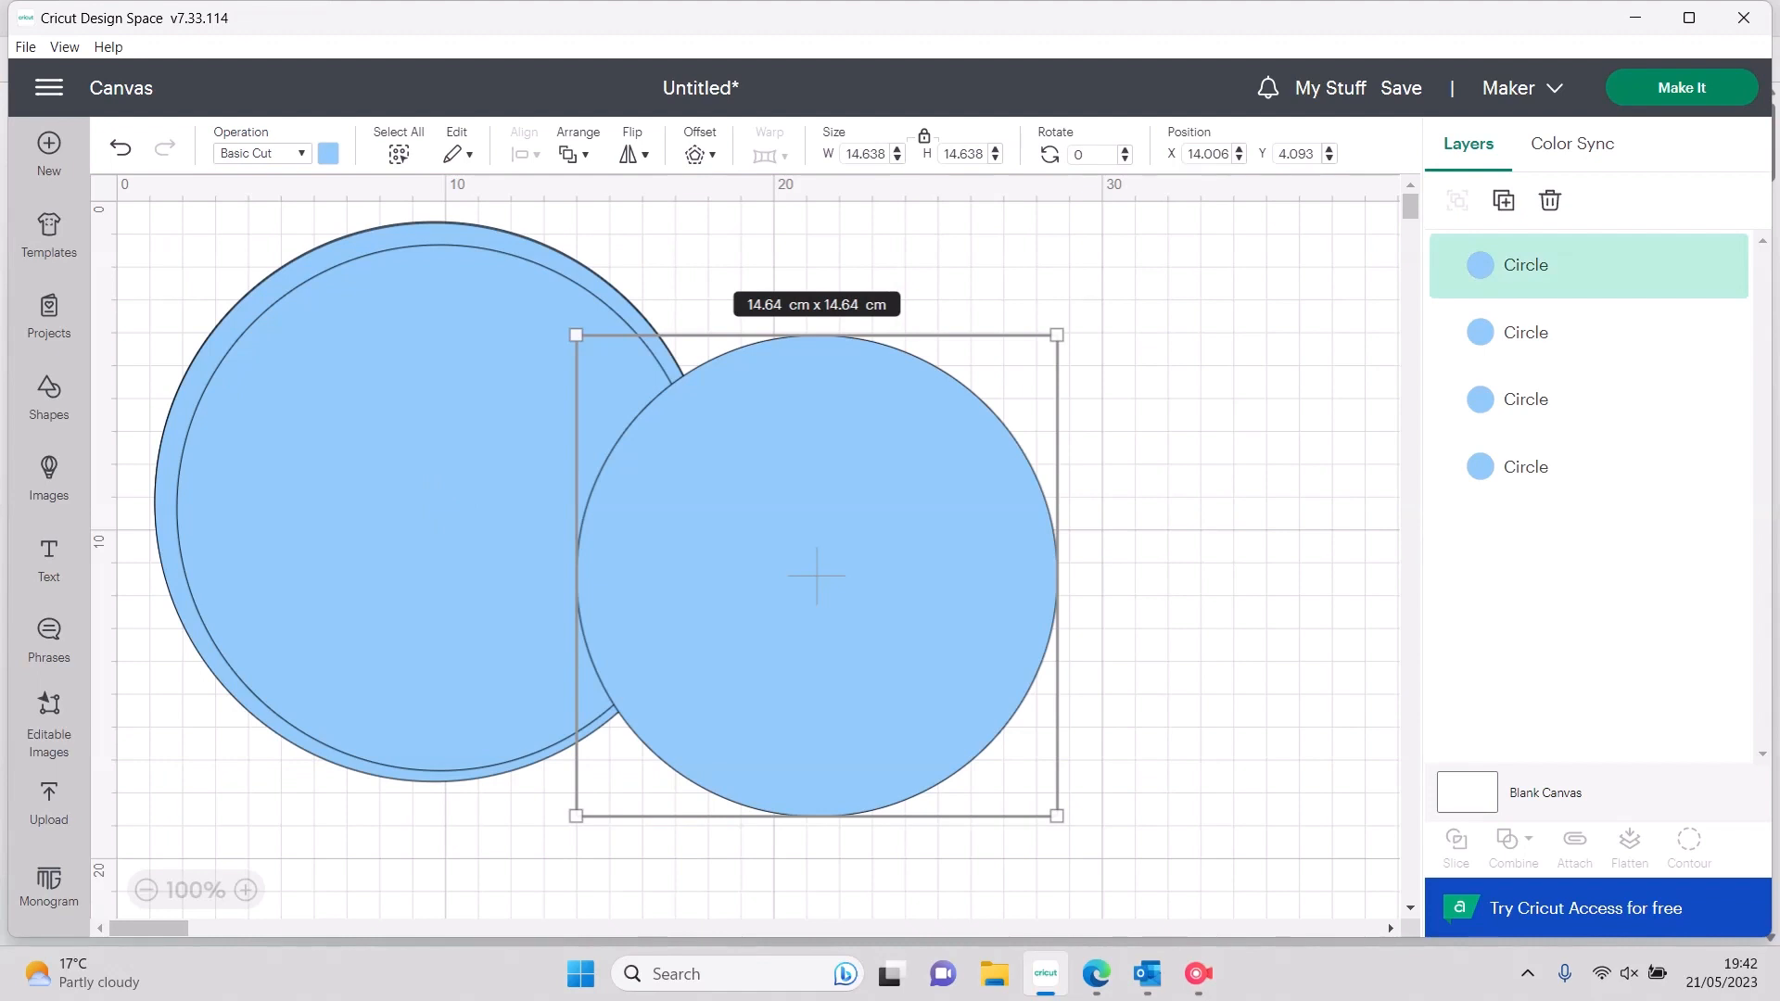
click(865, 154)
text(15)
key(Return)
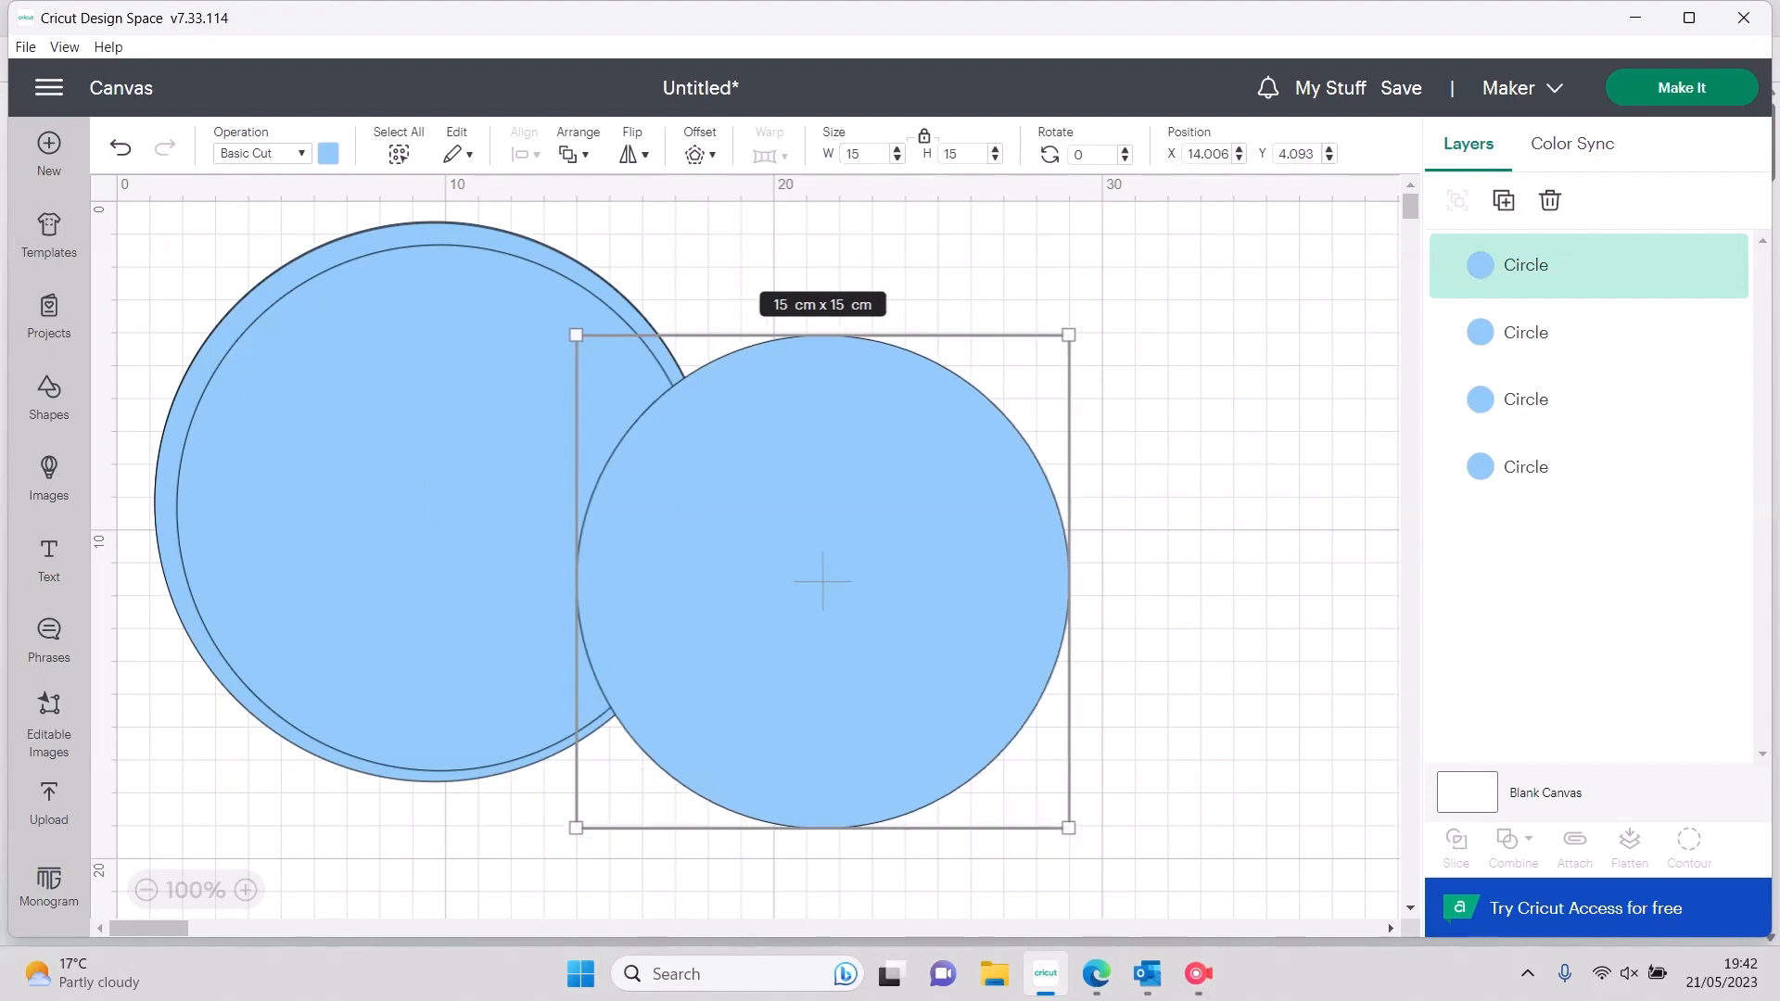
click(1020, 306)
Move the smallest circle clear of the 17 cm circles and place the 16 cm circle concentrically beneath it
drag(823, 582, 988, 587)
drag(441, 508, 988, 587)
click(1020, 287)
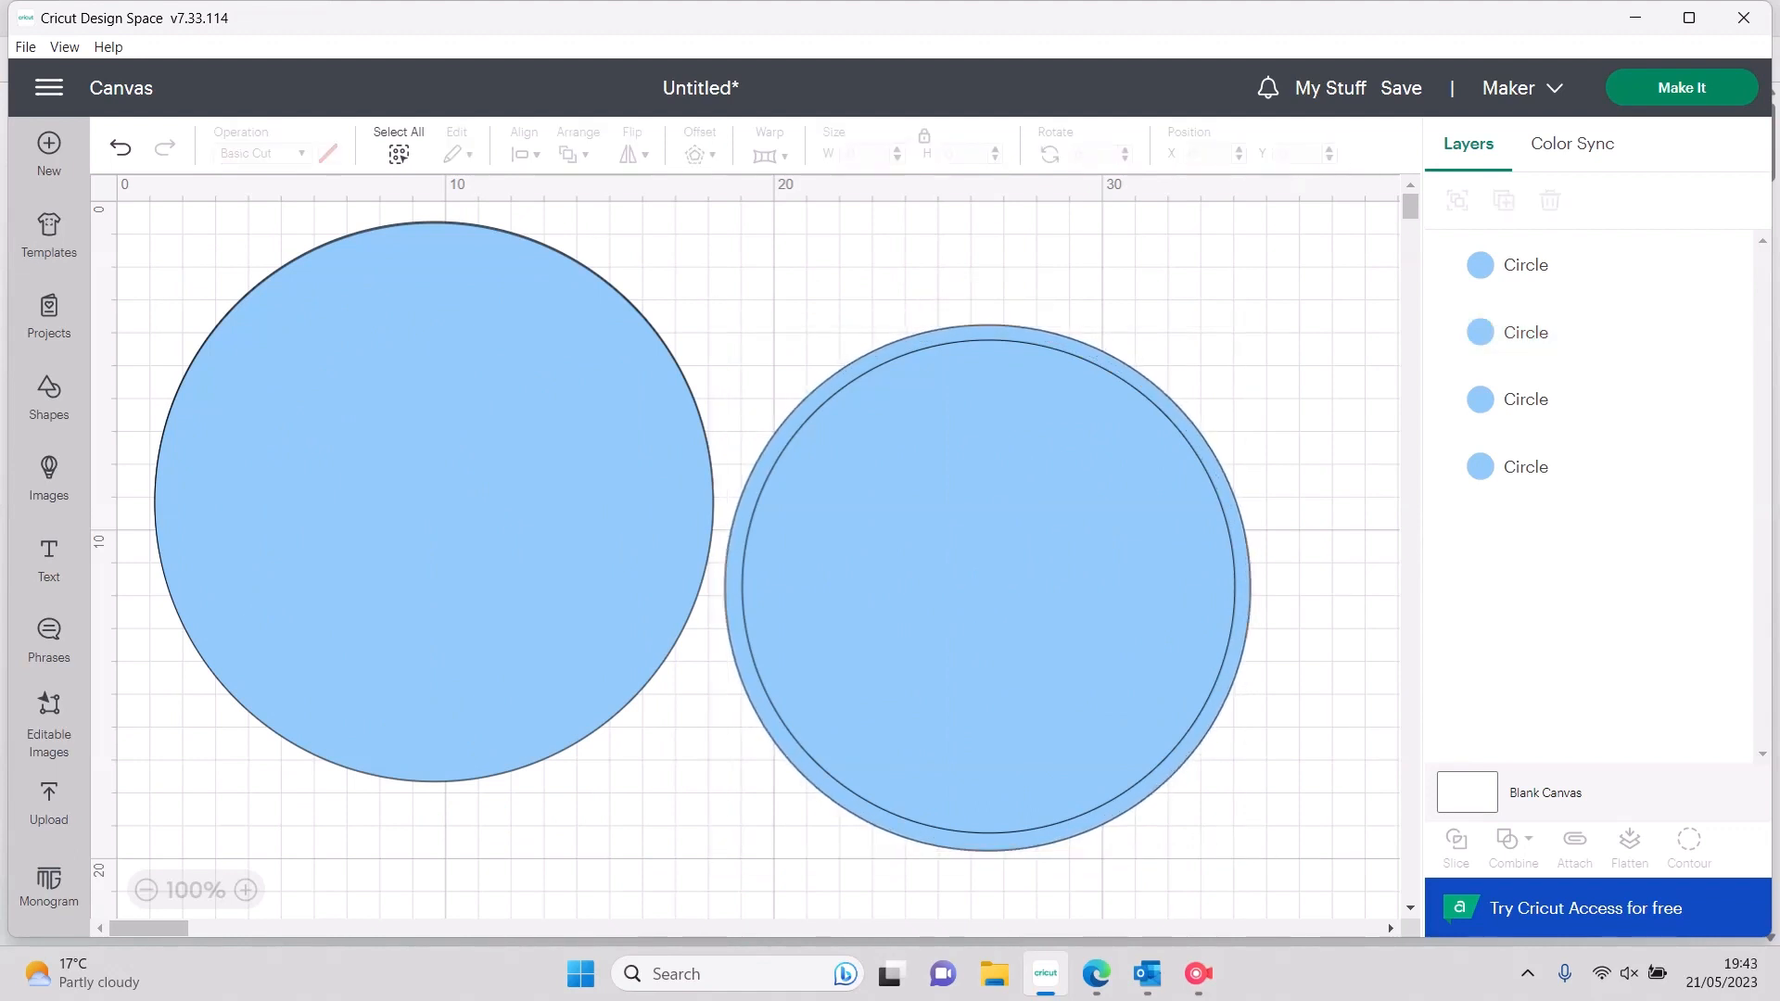
Set the smallest circle's size to 14.5 cm and reposition it near the middle of the 16 cm circle
click(989, 586)
double_click(854, 154)
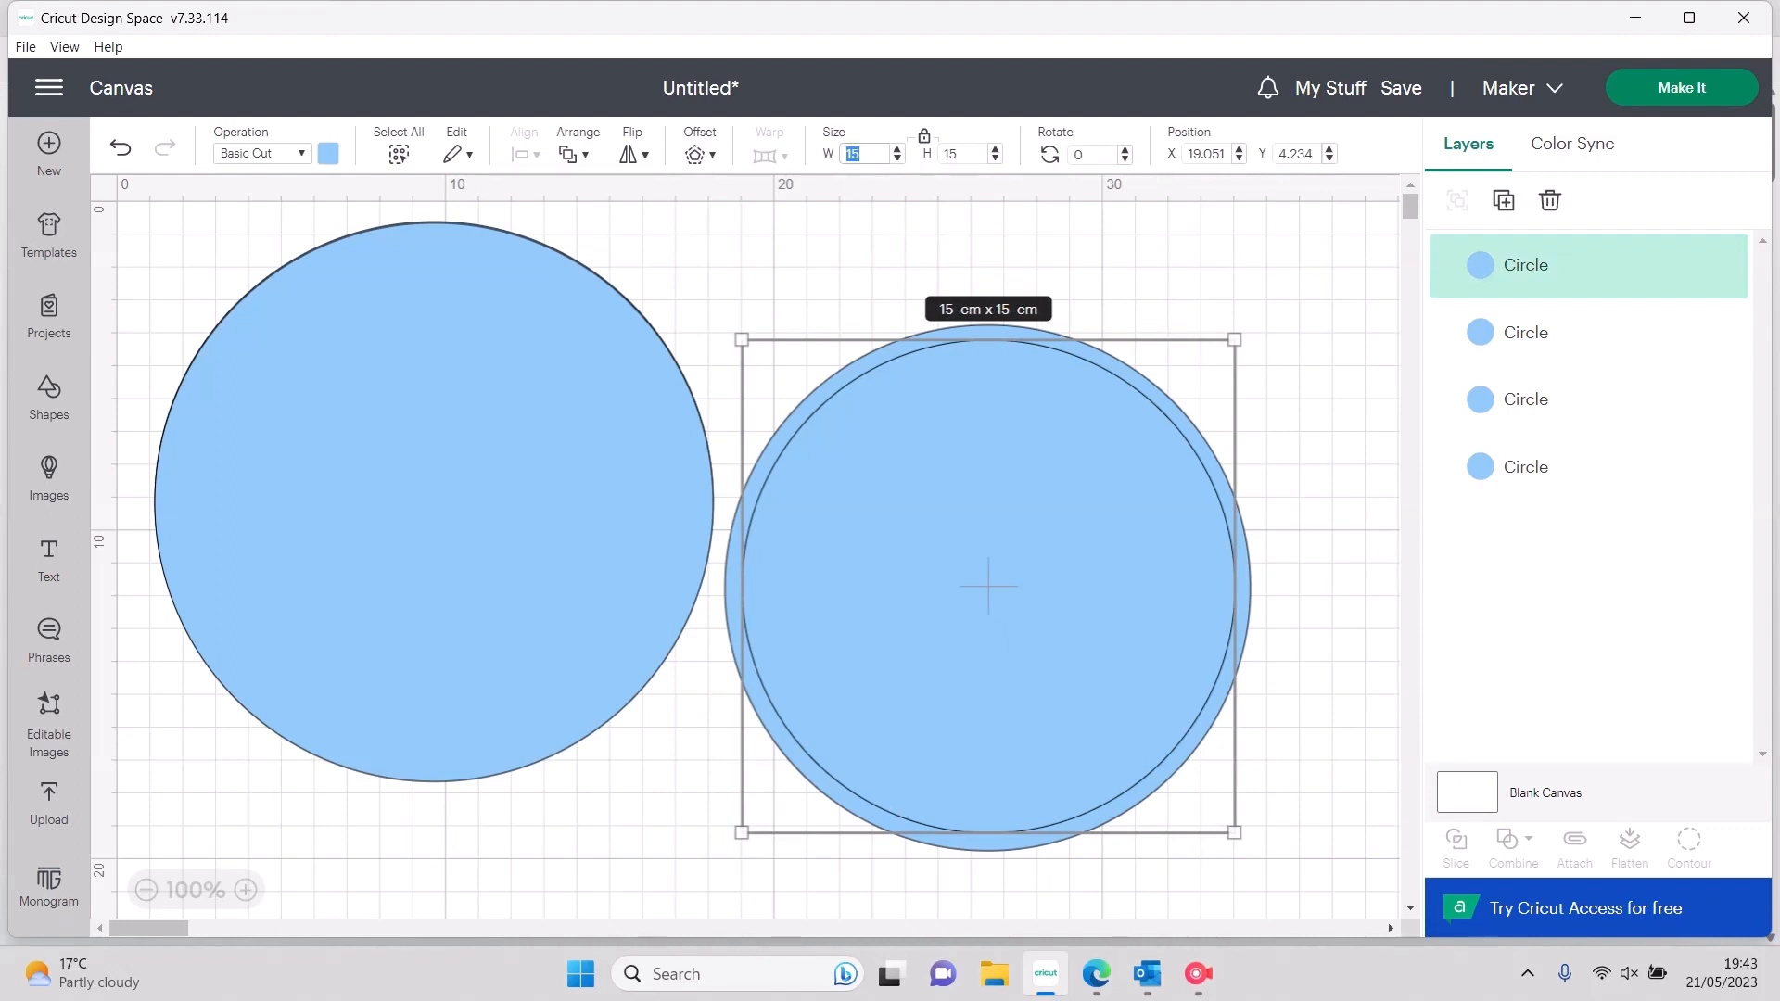
text(14.5)
key(Return)
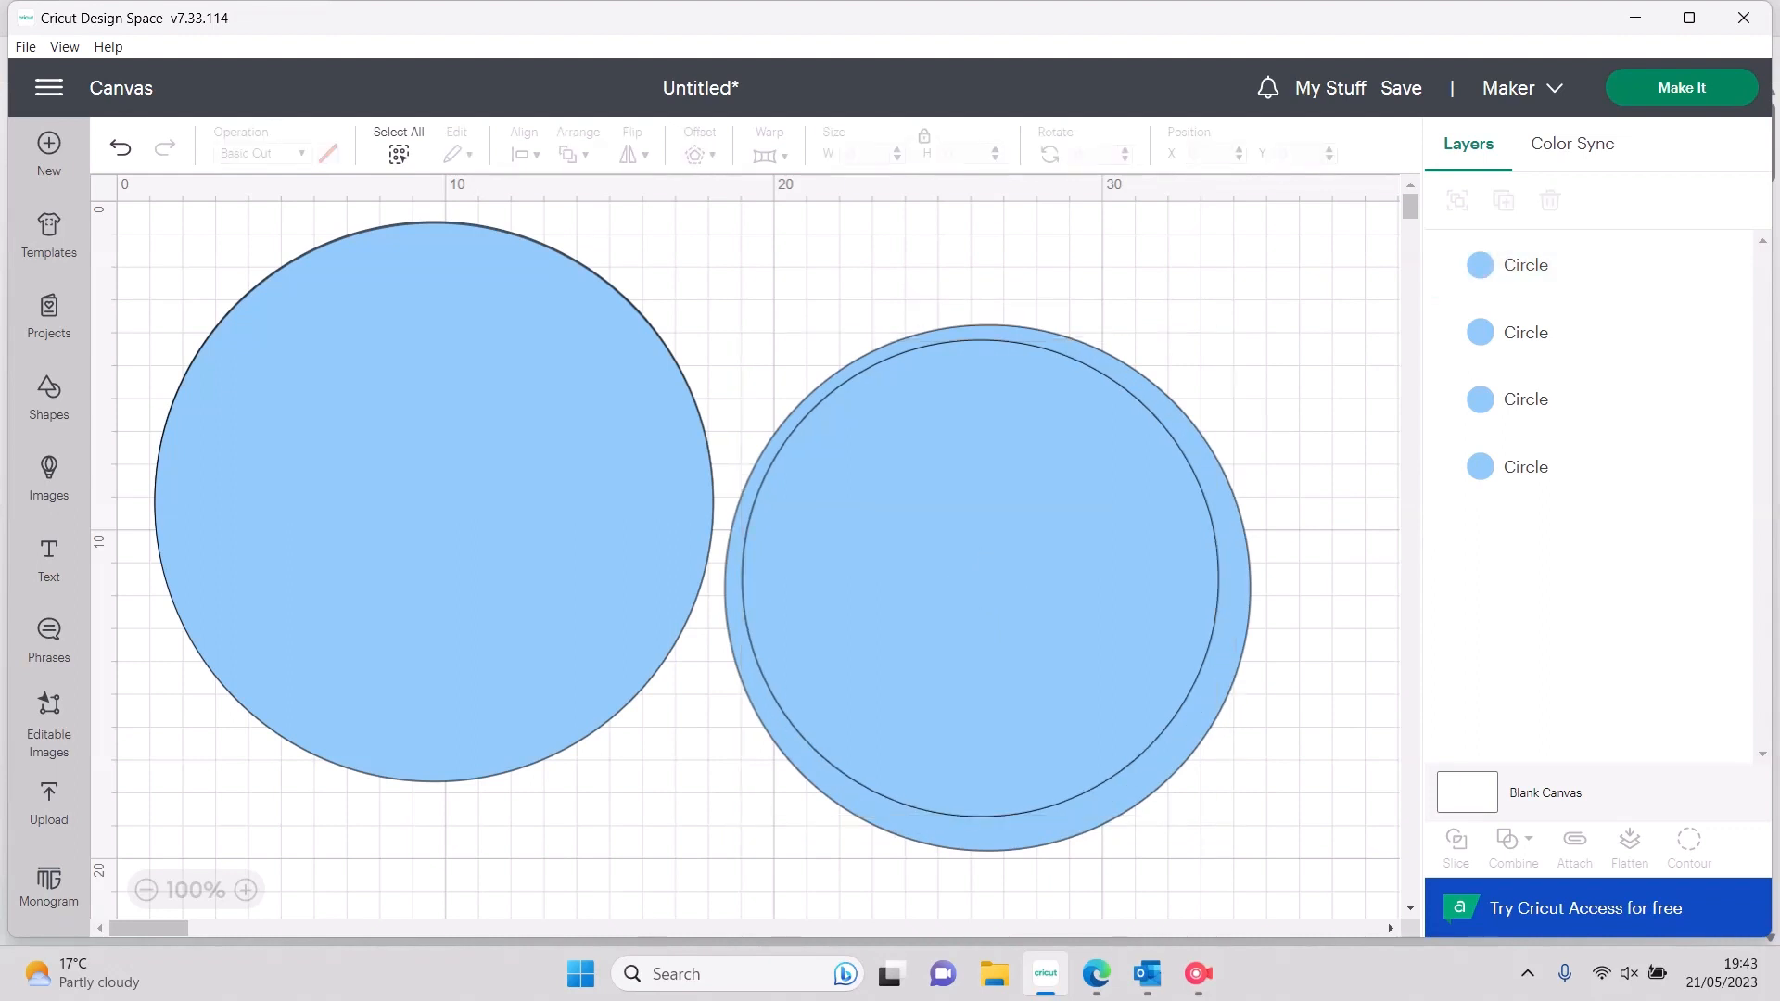
drag(980, 577, 988, 581)
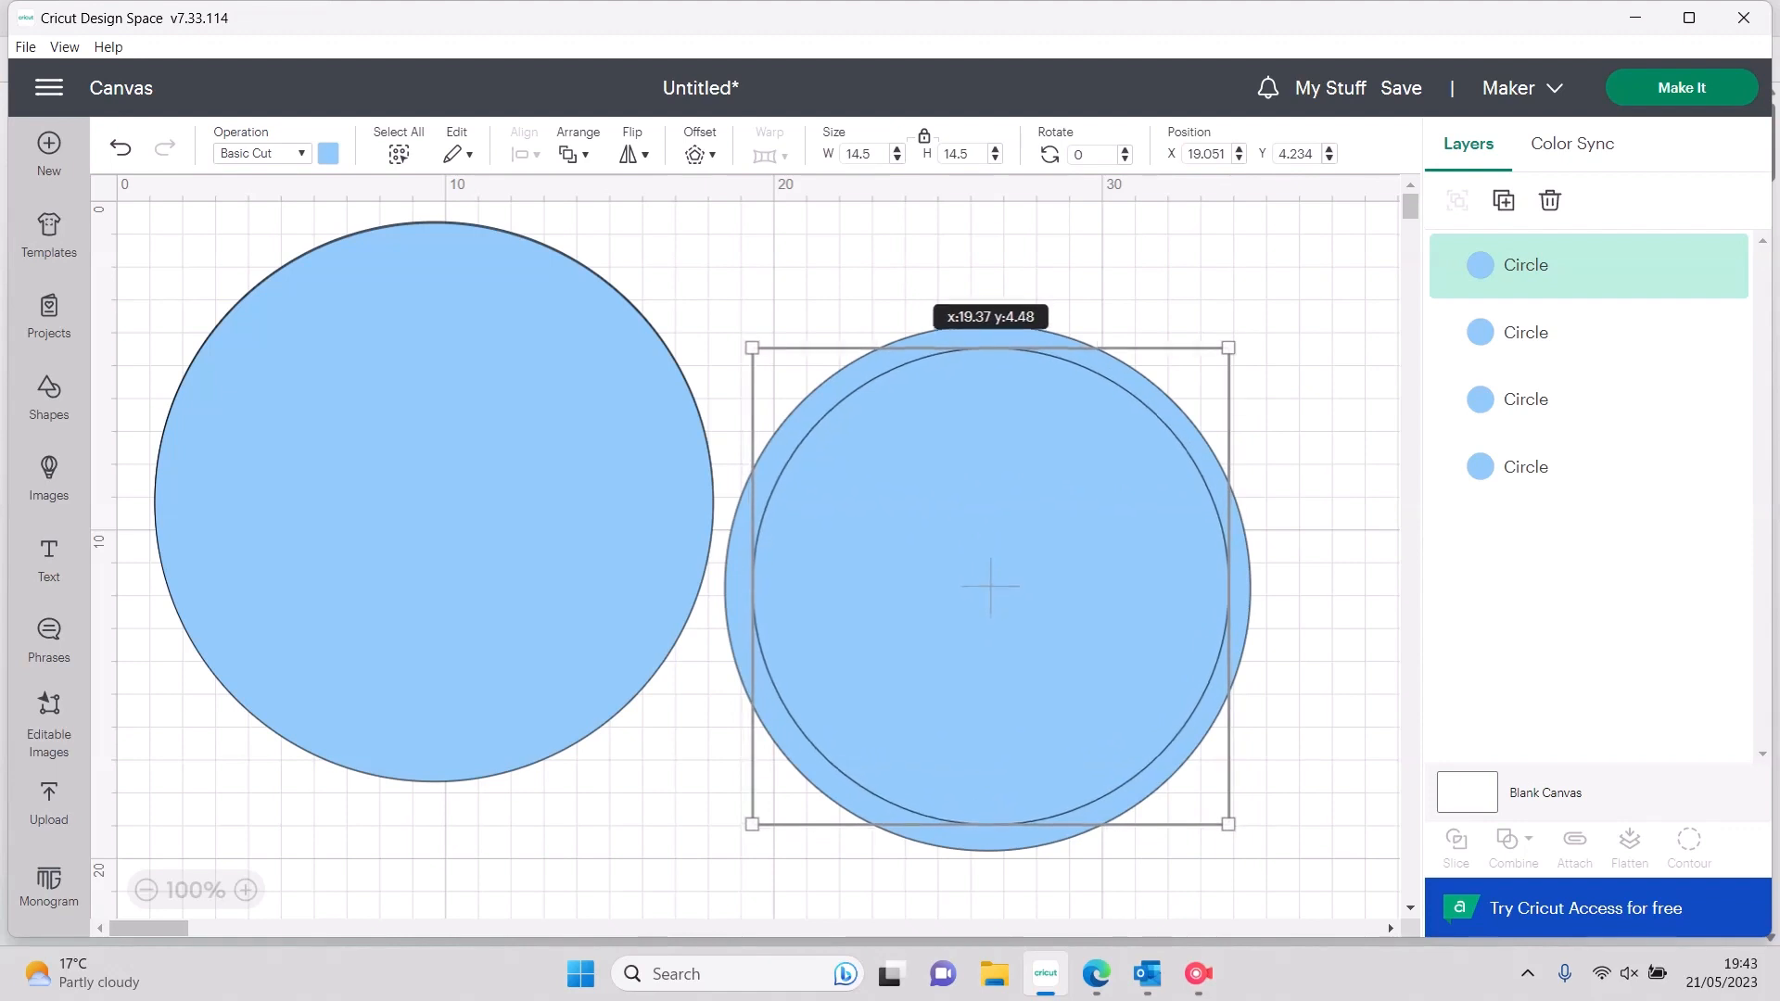
Centre the 14.5 cm and 16 cm circles on each other horizontally and vertically
drag(932, 243, 1262, 868)
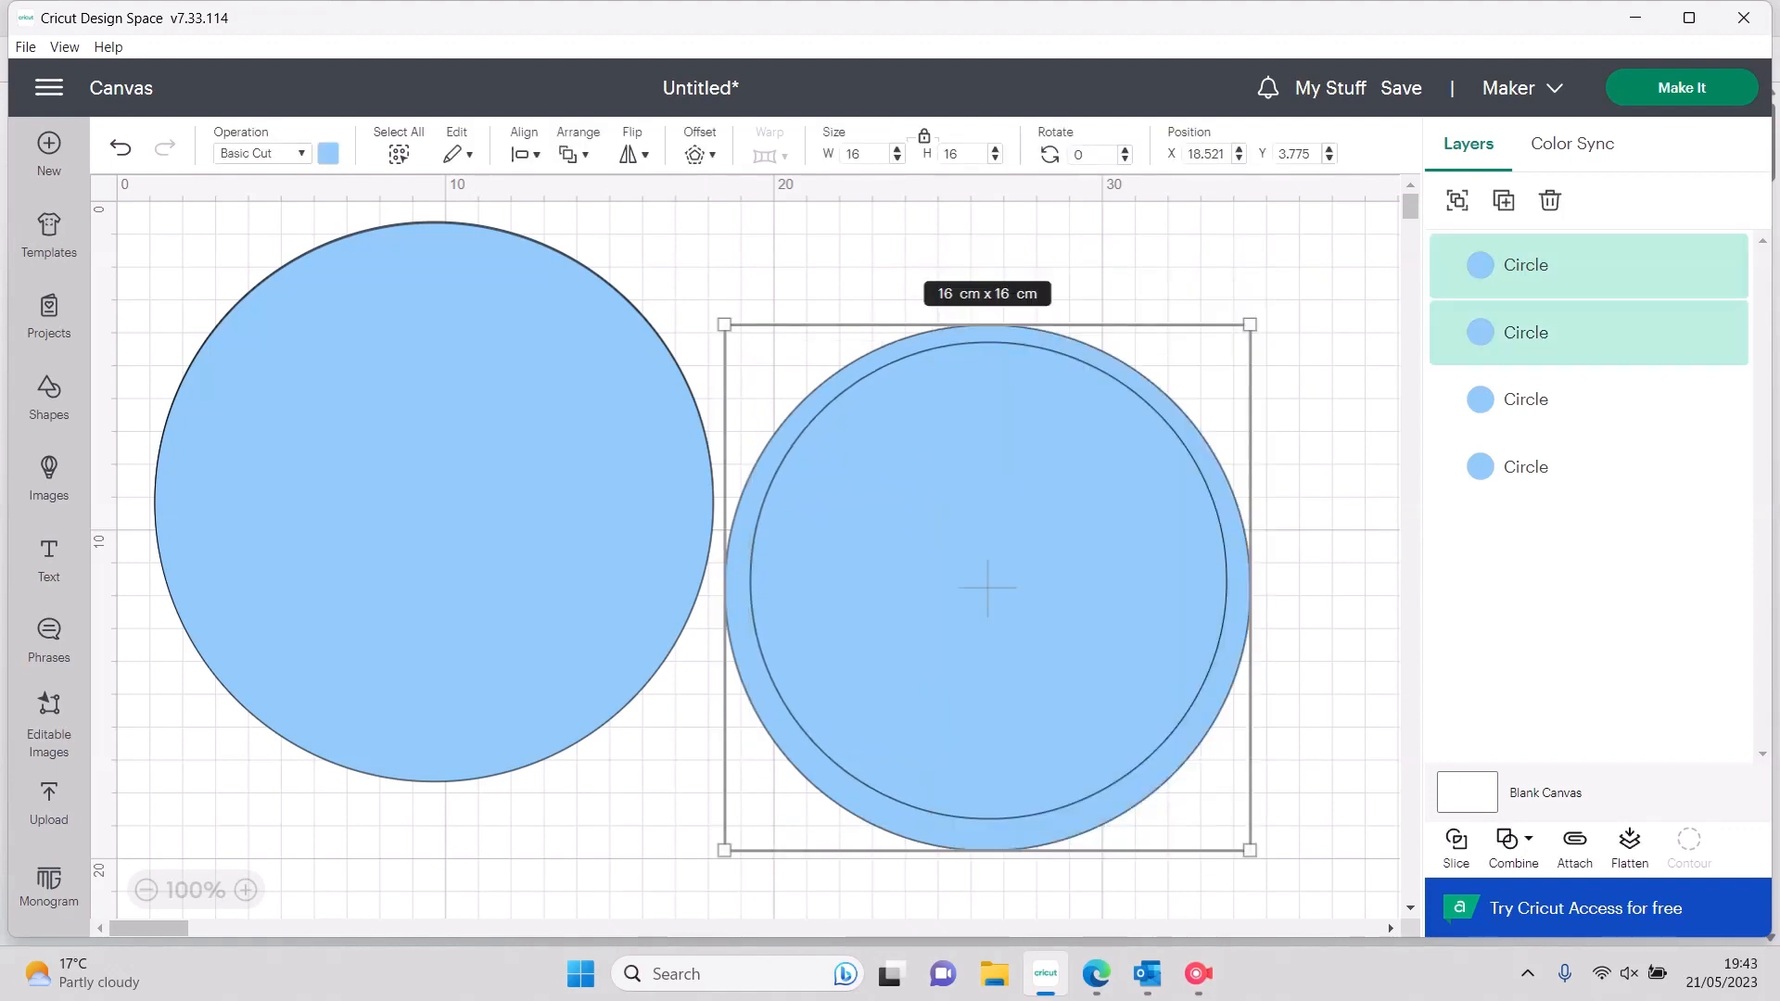
click(525, 154)
click(637, 279)
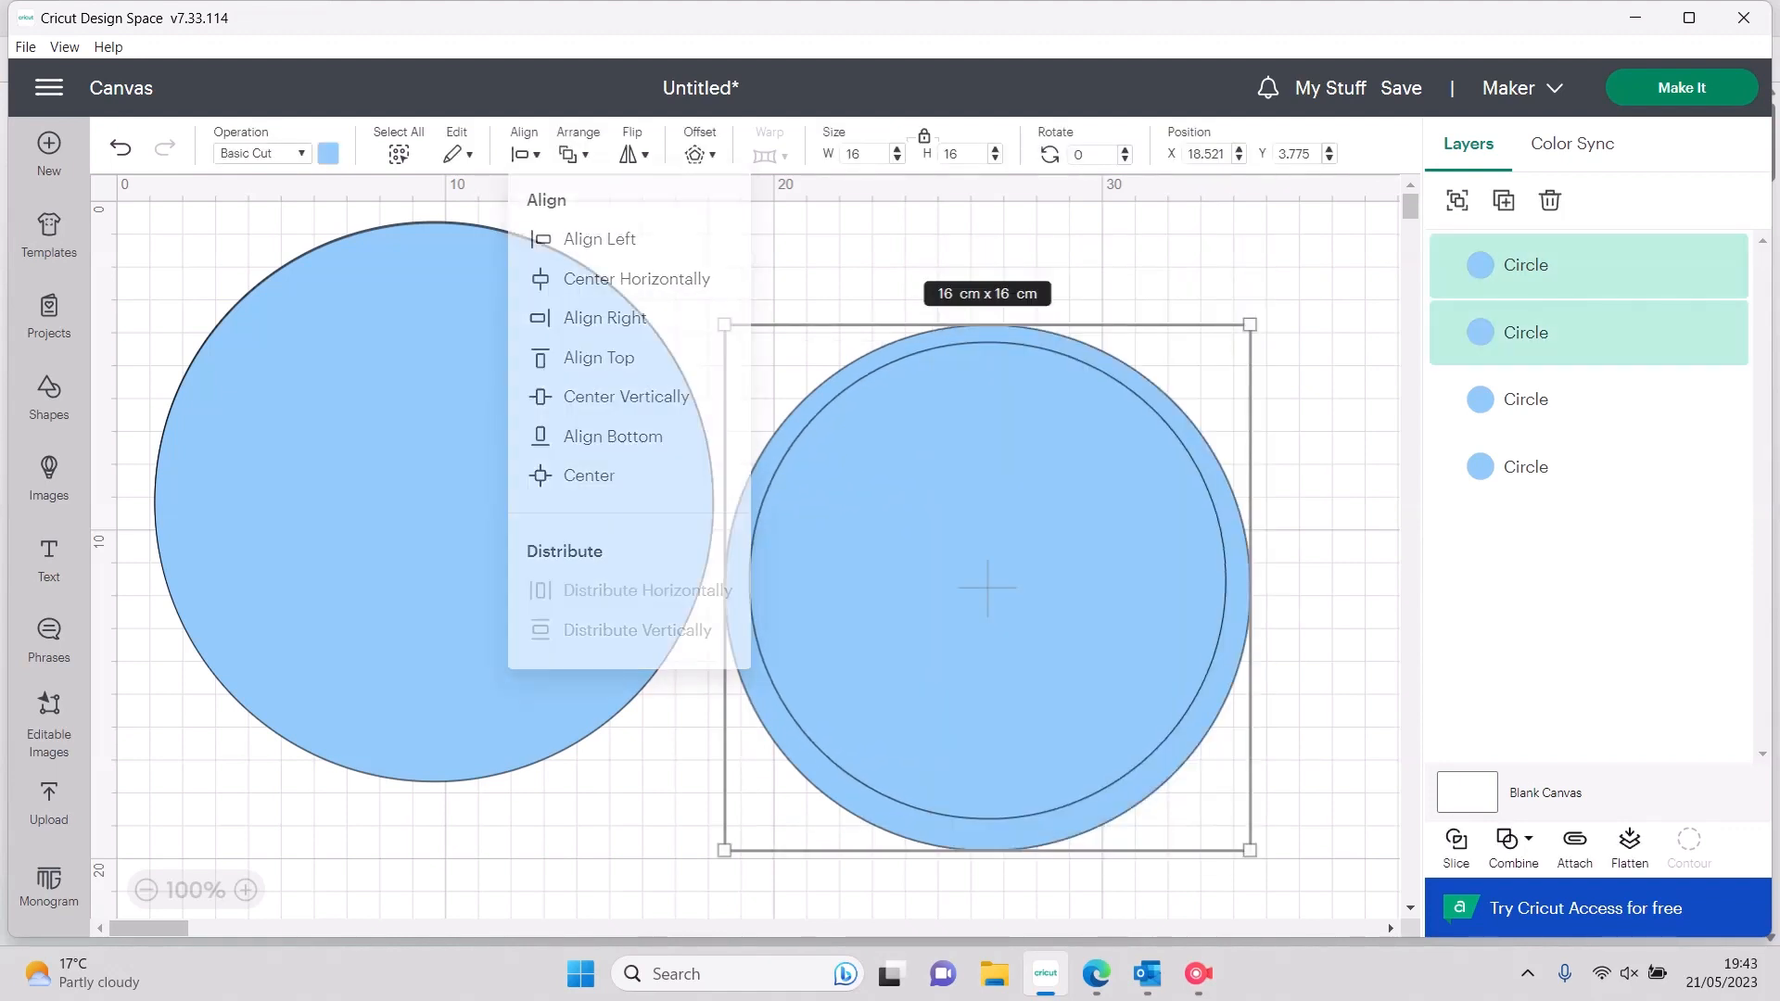
click(525, 153)
click(626, 397)
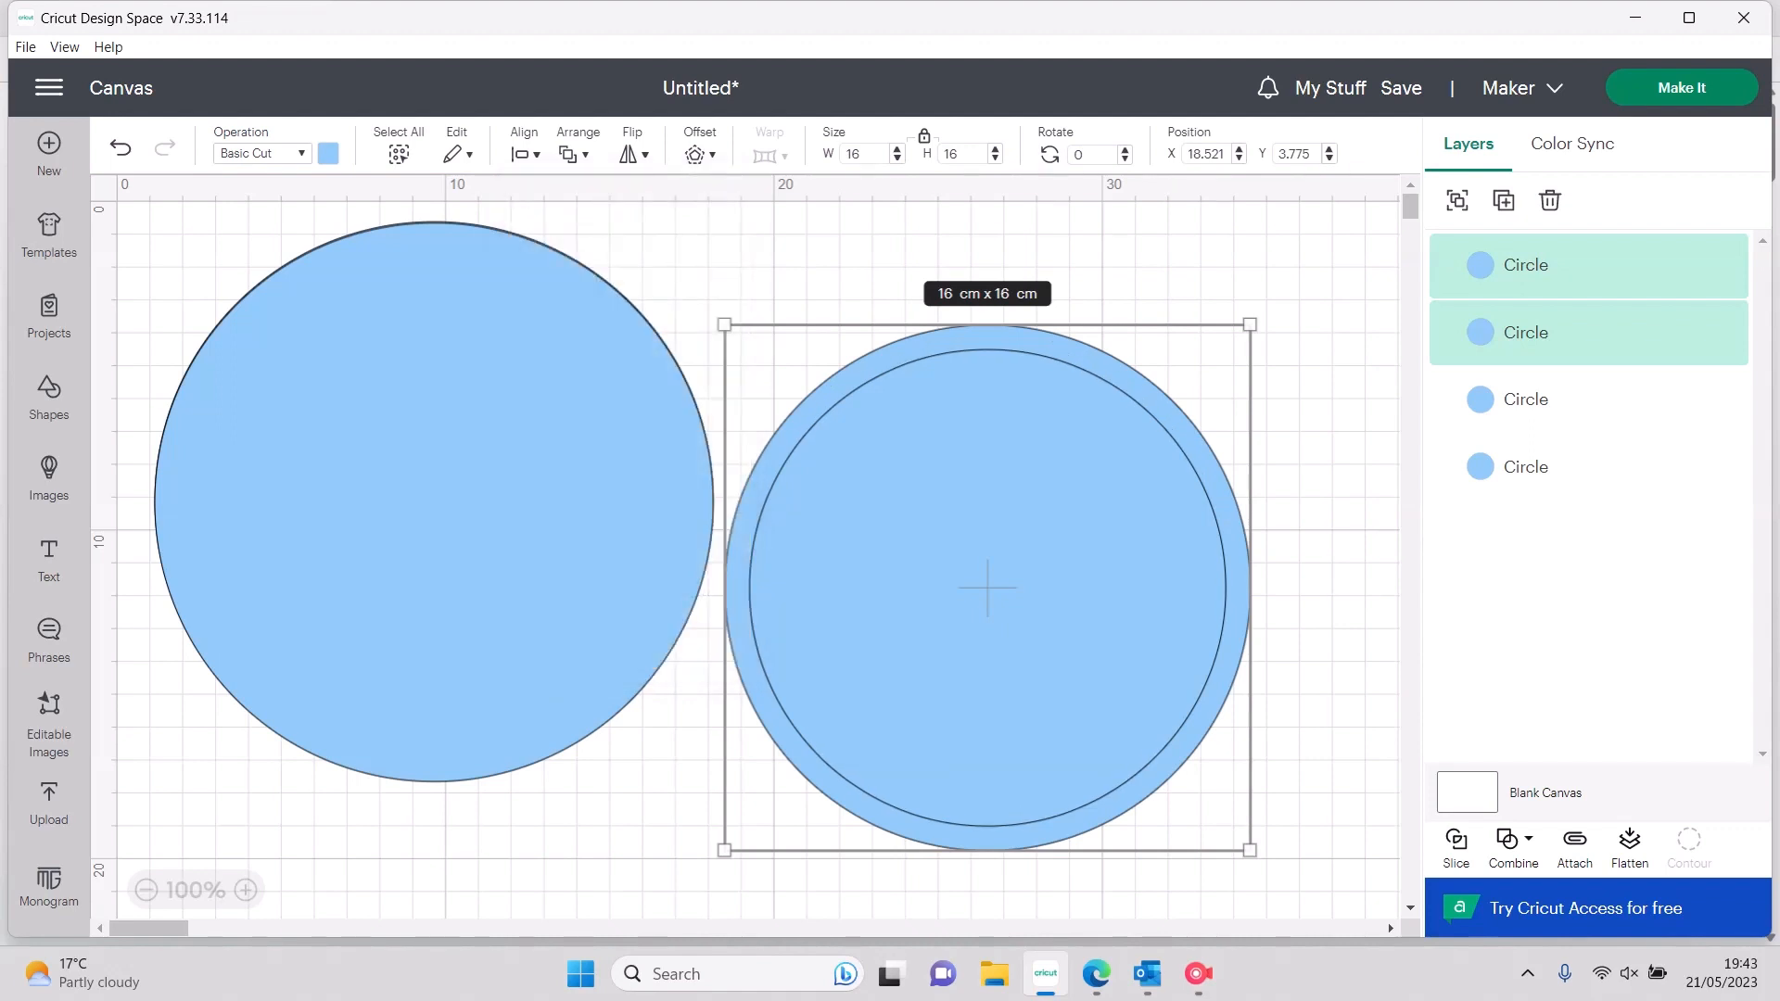
drag(1140, 277, 1203, 682)
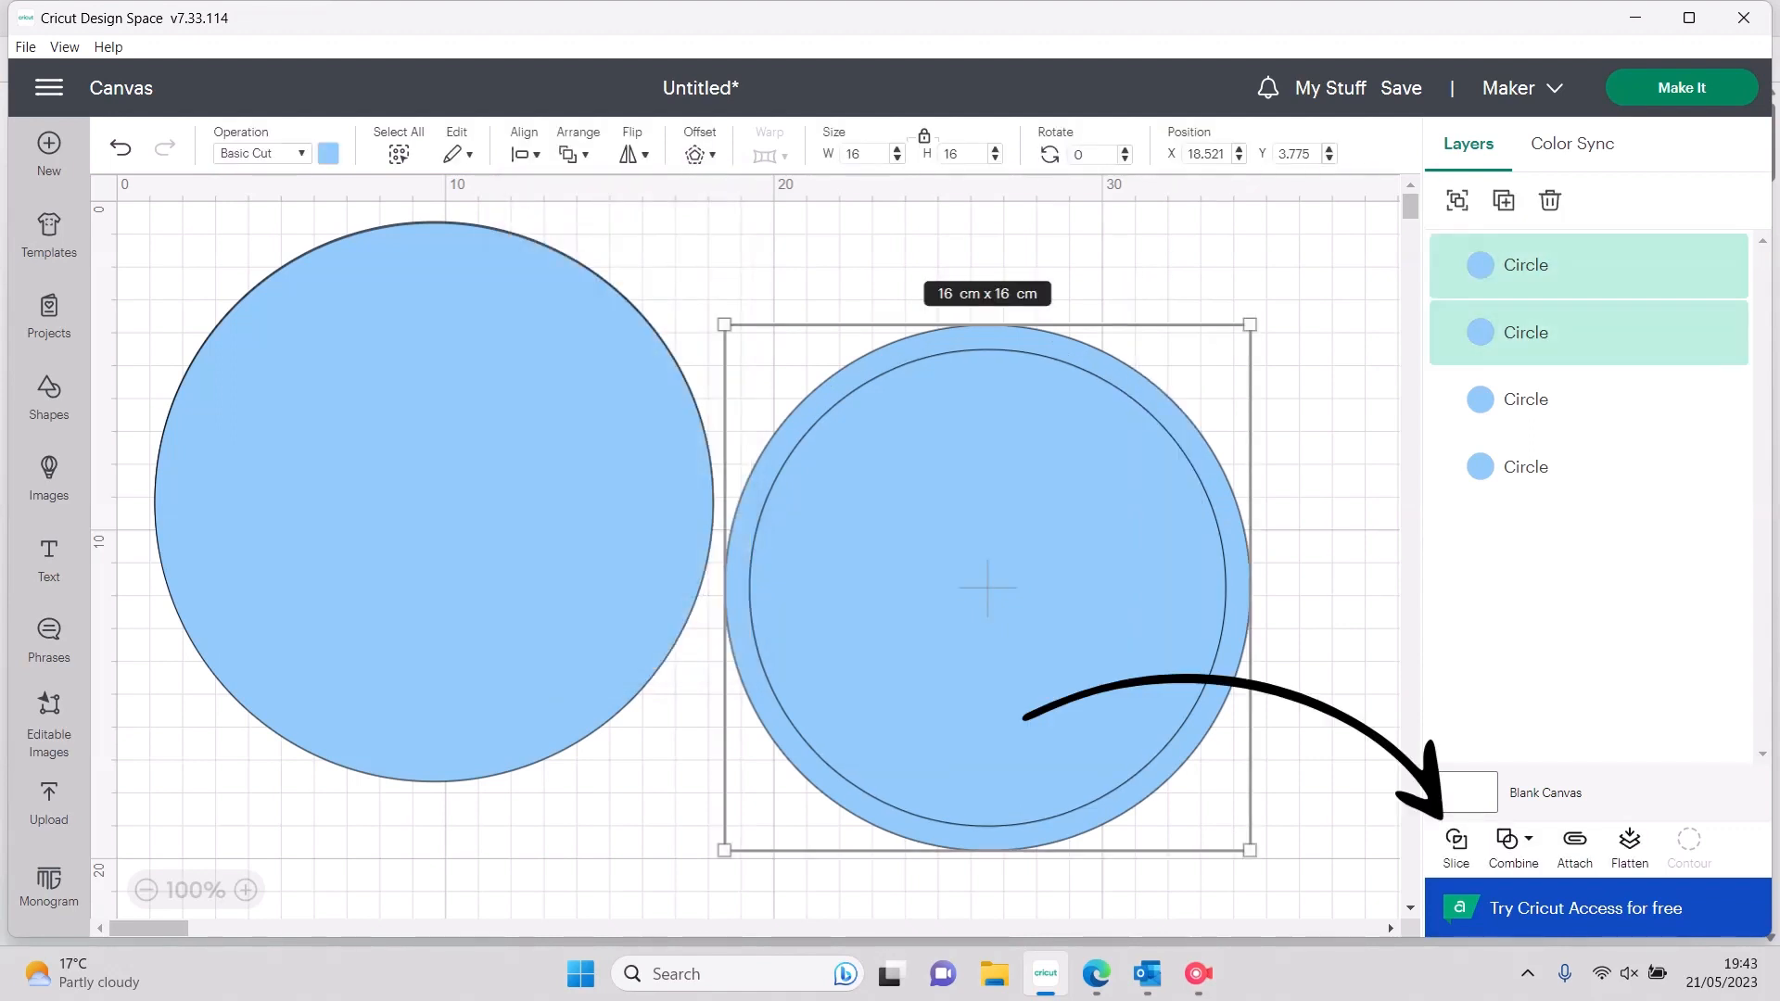
Slice the two aligned circles, move both cut-out discs aside, and place the remaining ring on the 17 cm circles
click(1456, 841)
drag(988, 587, 1193, 441)
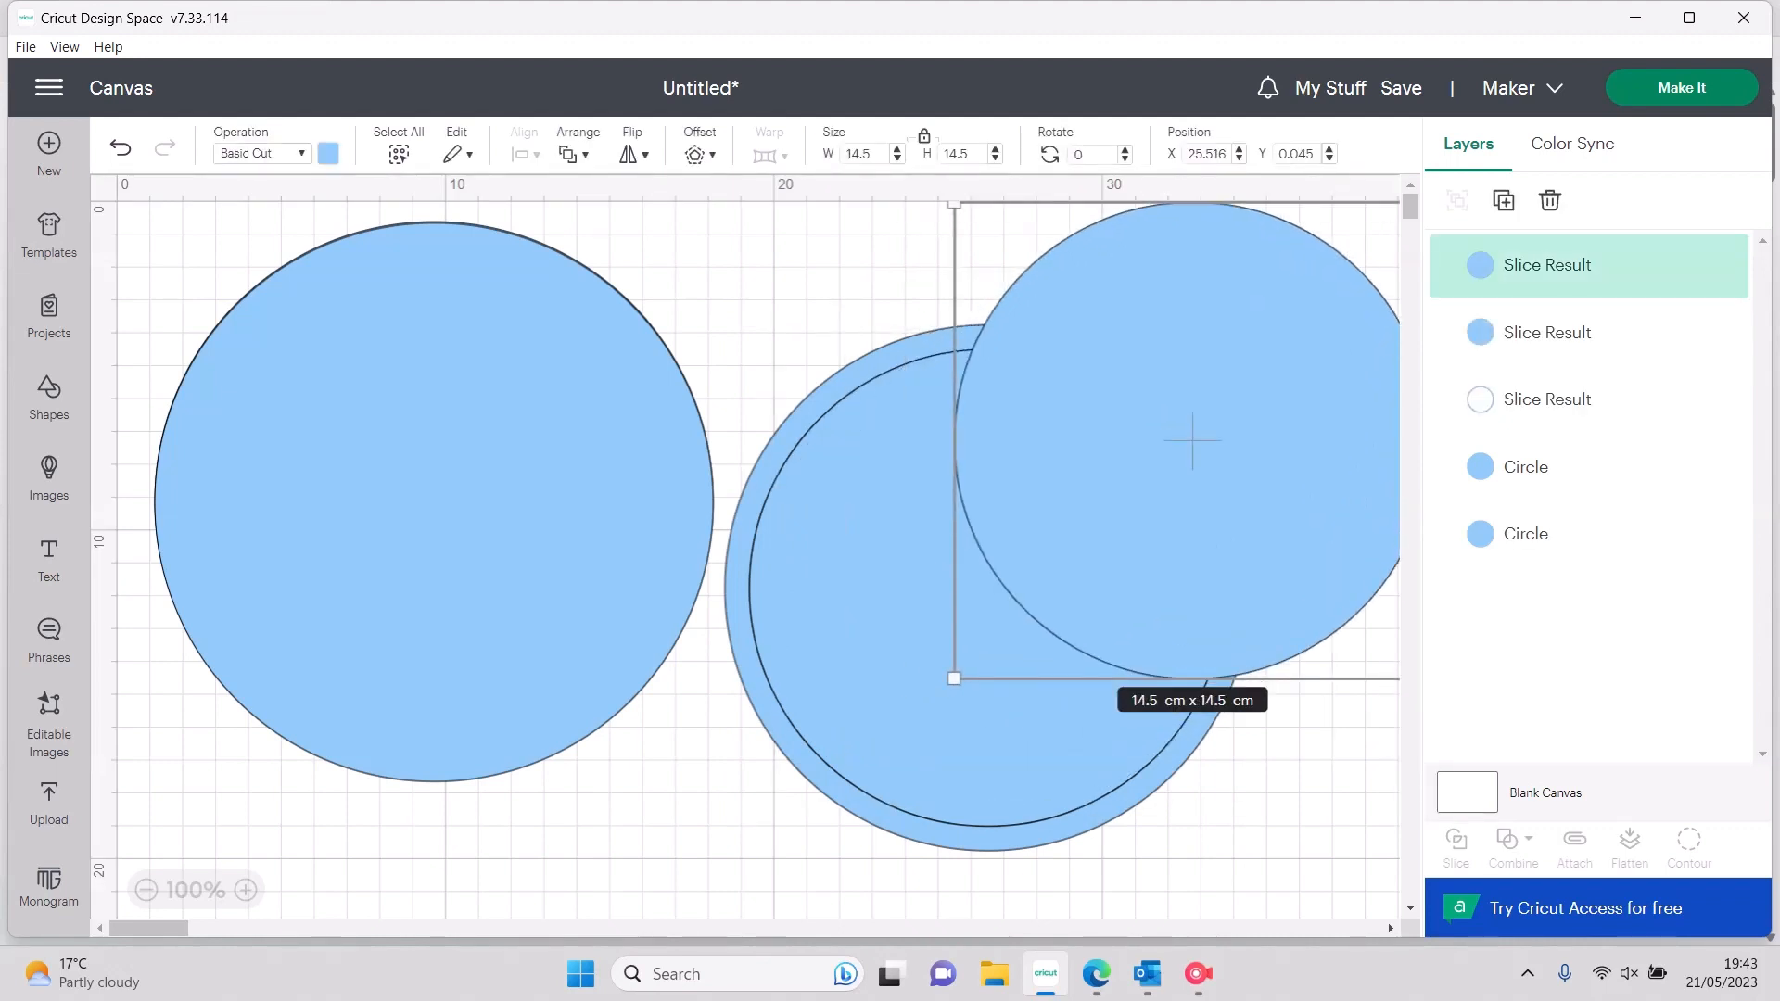
drag(964, 630, 1246, 483)
drag(1165, 764, 608, 679)
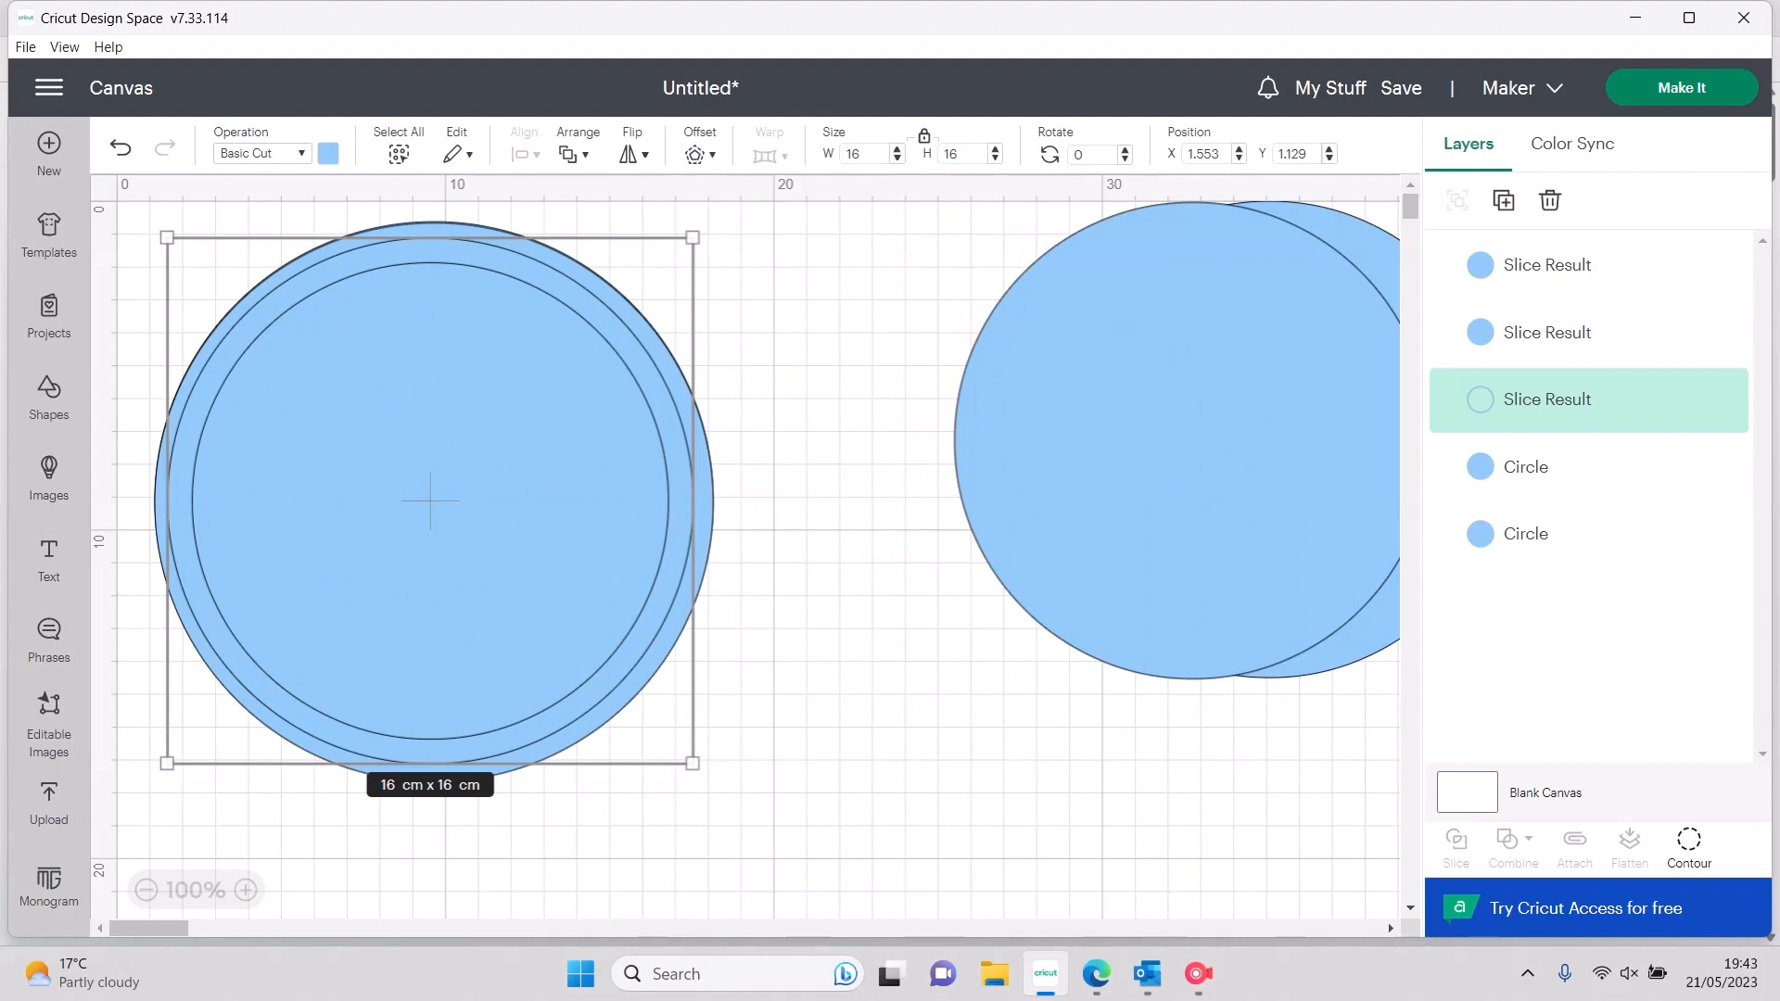
Recolour the ring dark purple
click(329, 153)
click(382, 343)
click(798, 482)
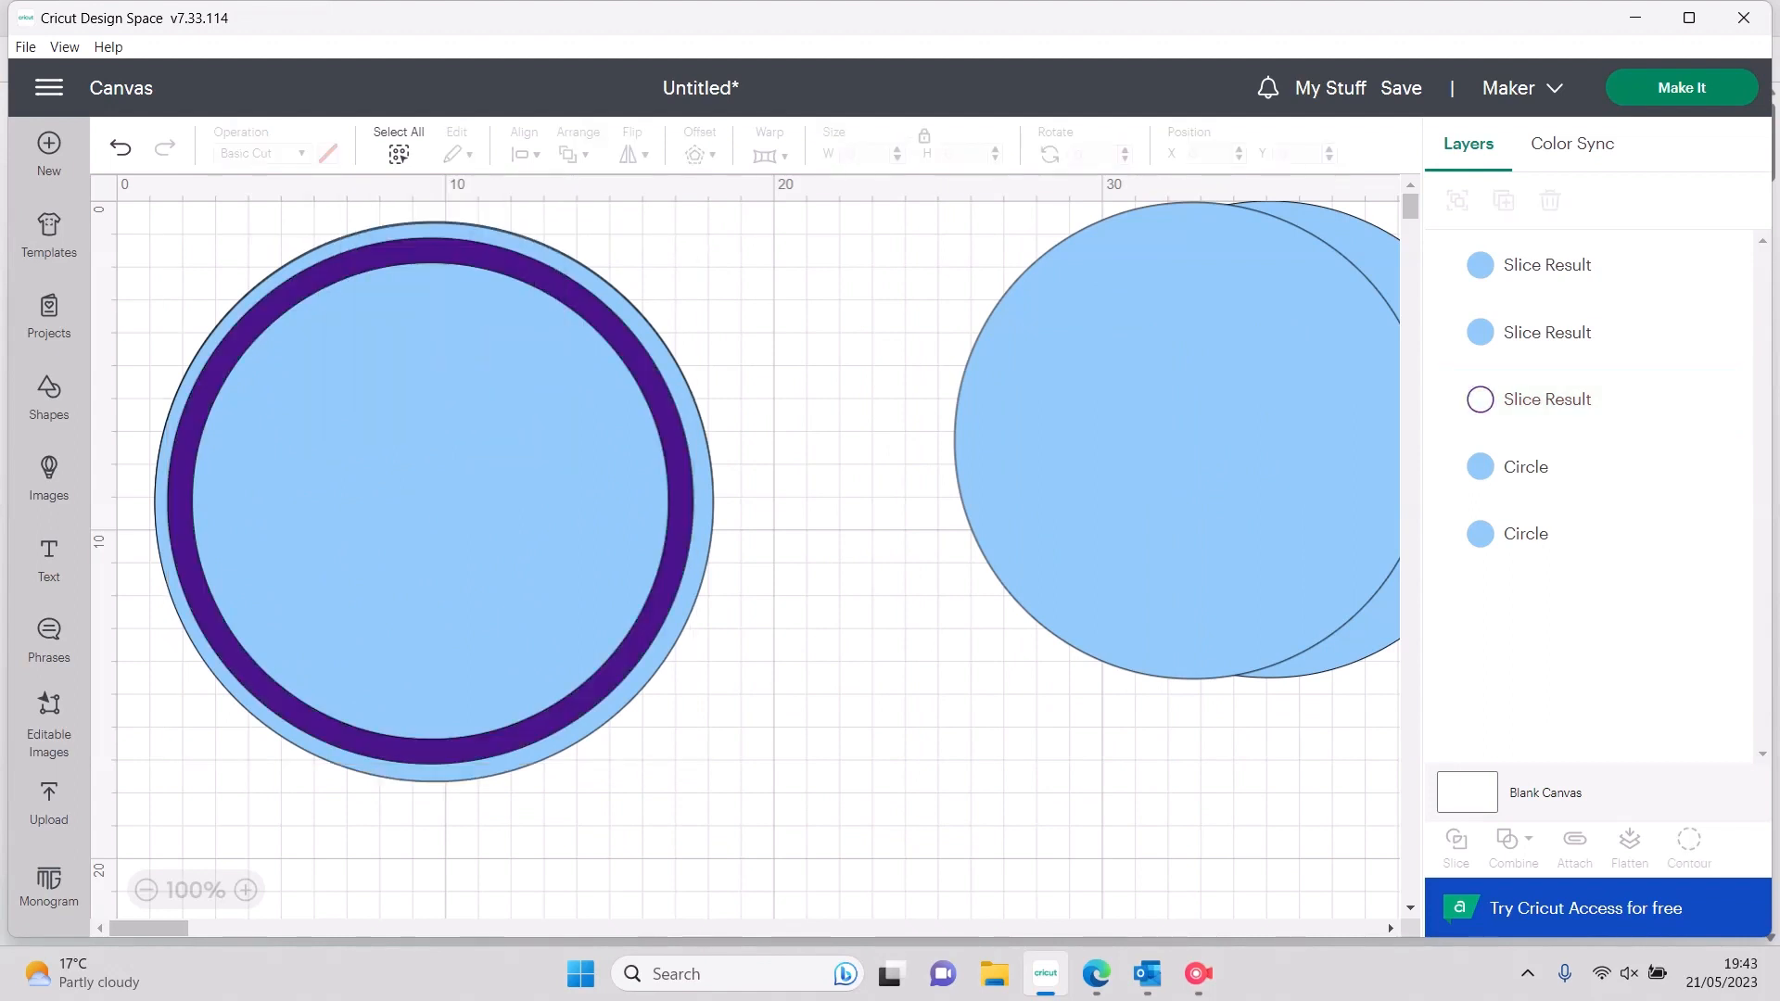
Duplicate the dark purple ring twice and stack both copies over the original ring on the 17 cm circles
right_click(669, 531)
click(732, 330)
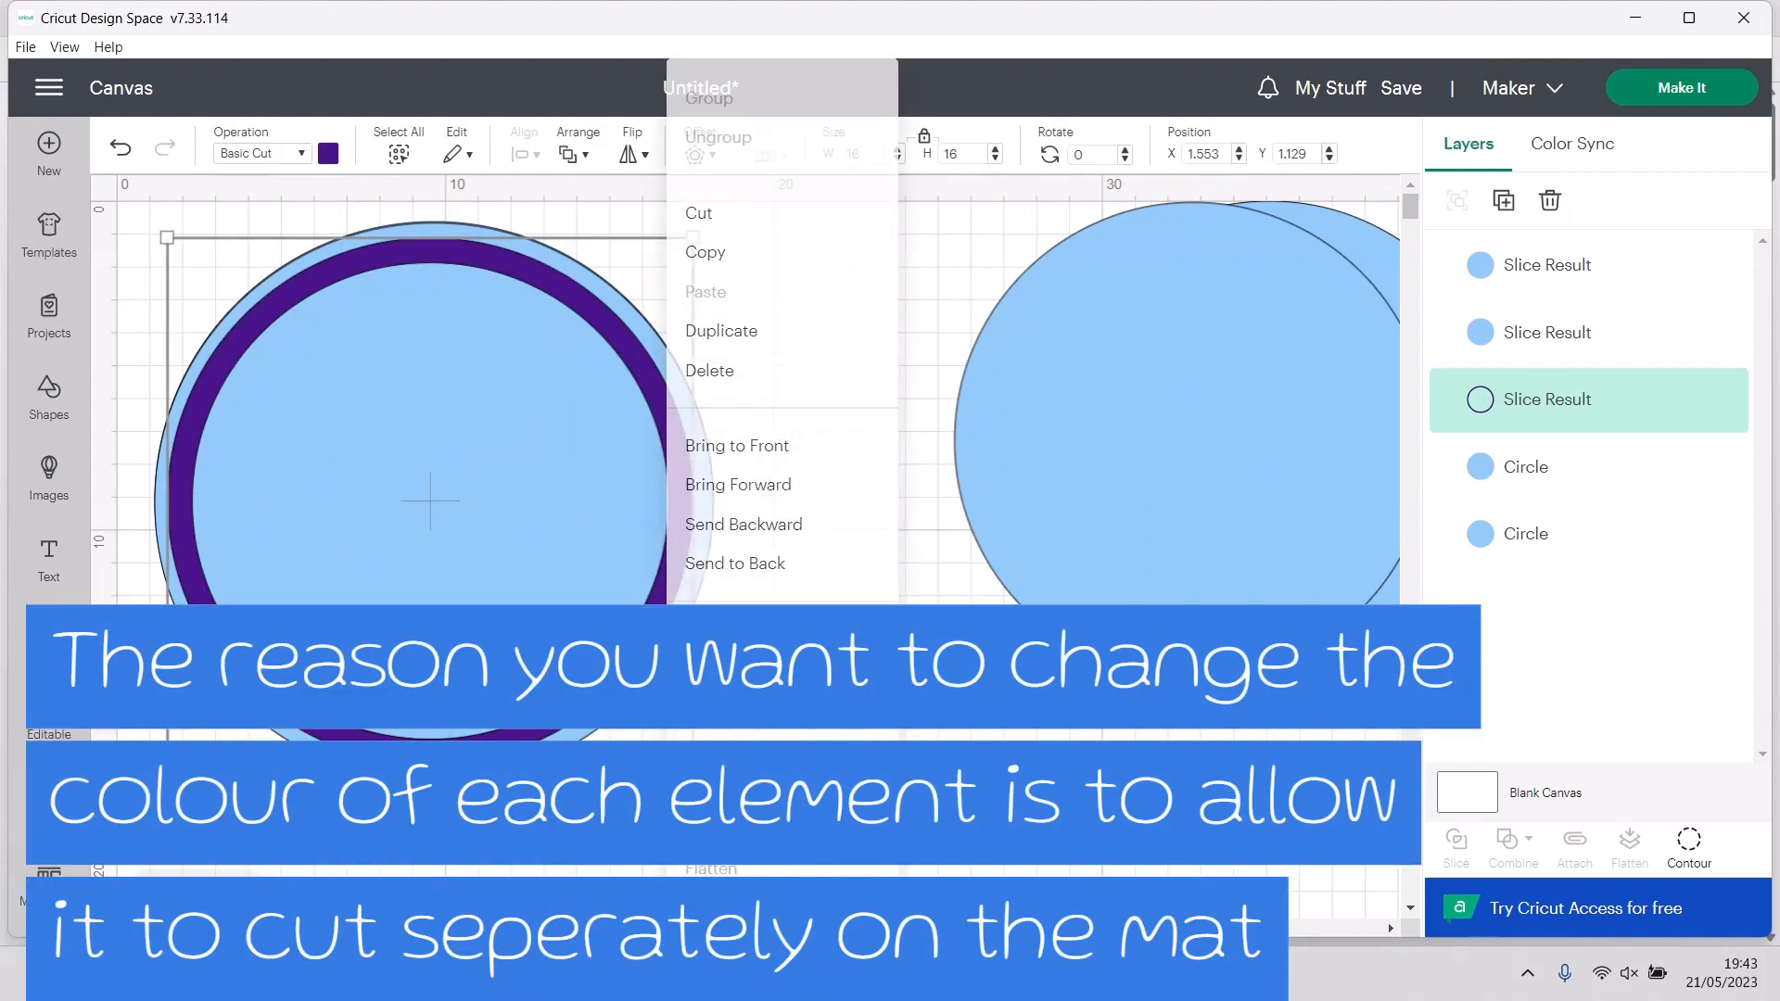
right_click(756, 482)
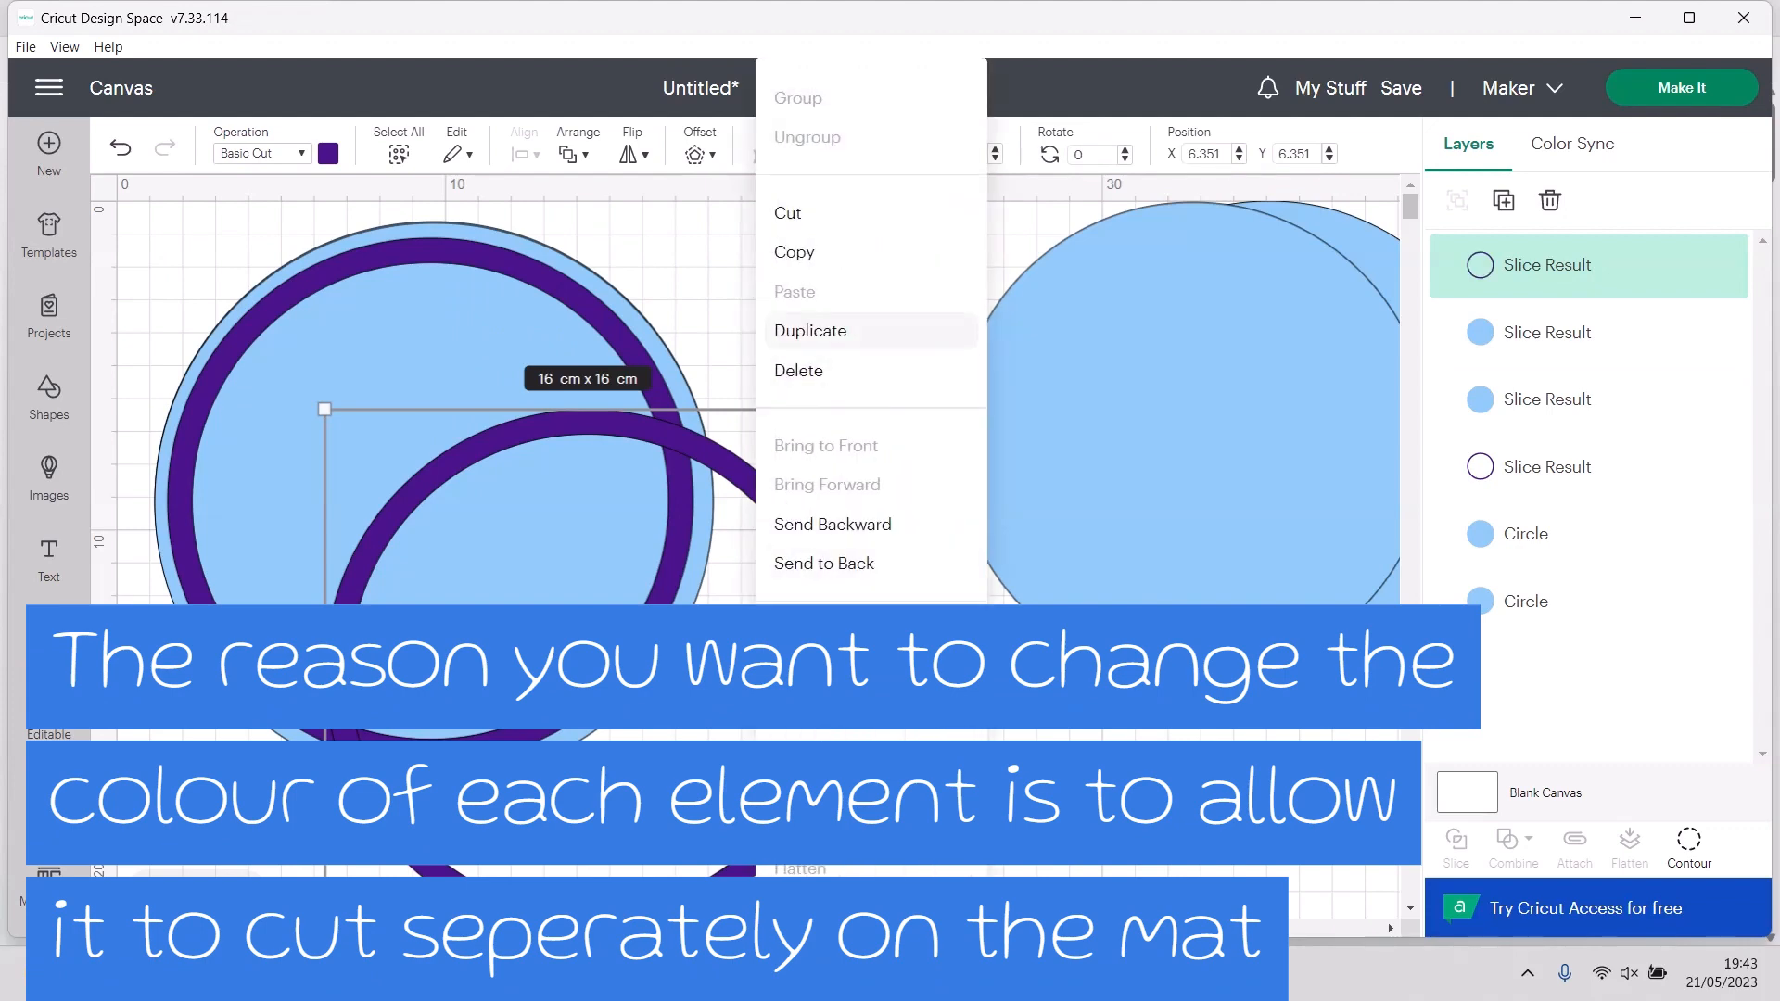
click(807, 332)
drag(630, 714, 432, 501)
drag(588, 663, 432, 501)
click(825, 575)
Centre the stacked purple rings and 17 cm circles on each other horizontally and vertically
drag(742, 312, 457, 795)
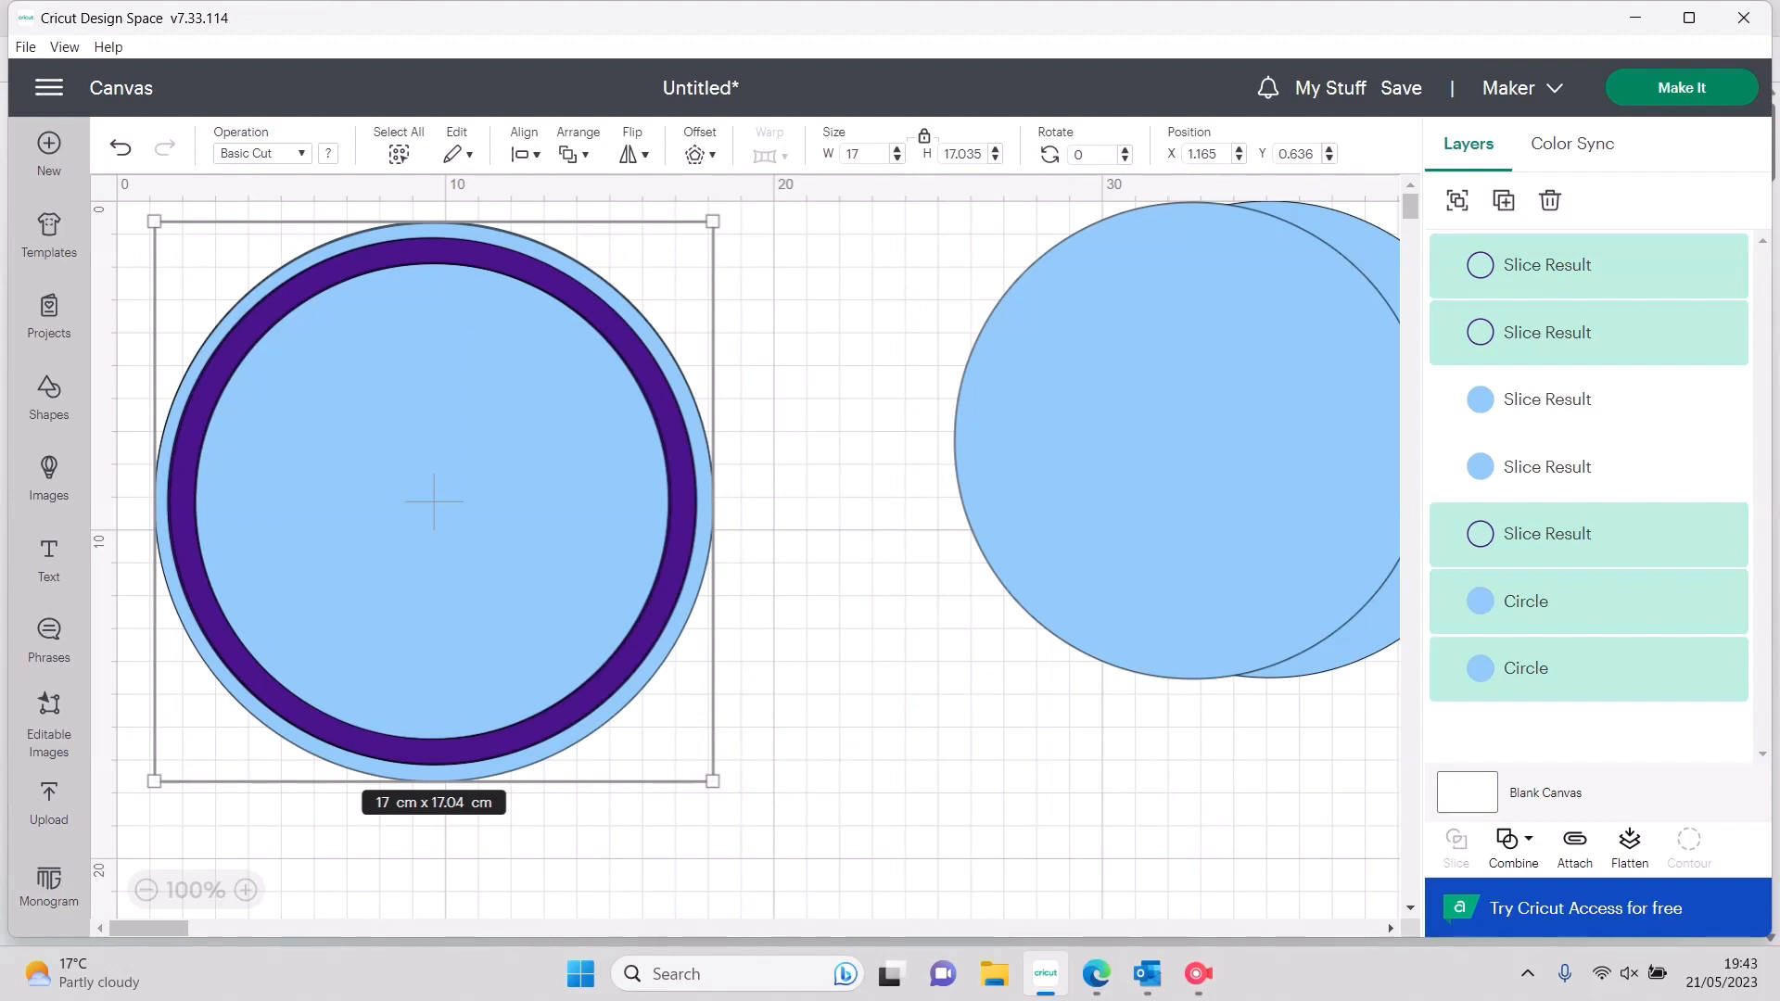
click(524, 153)
click(575, 276)
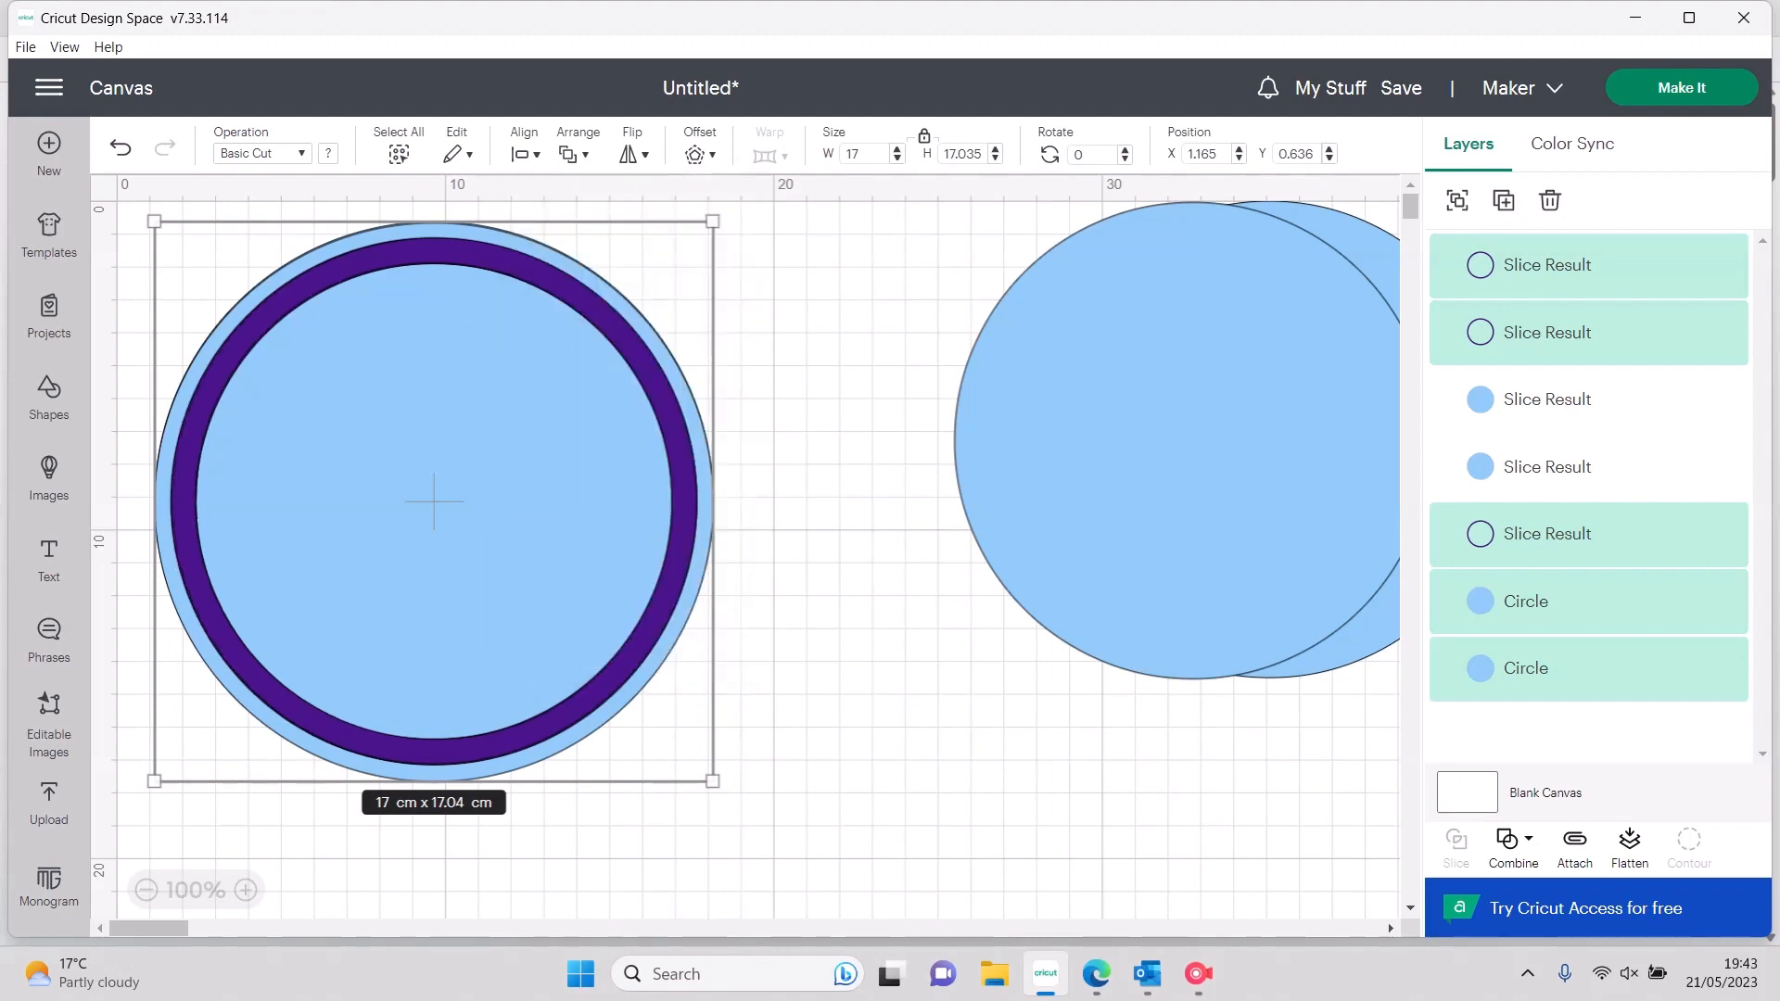
click(524, 153)
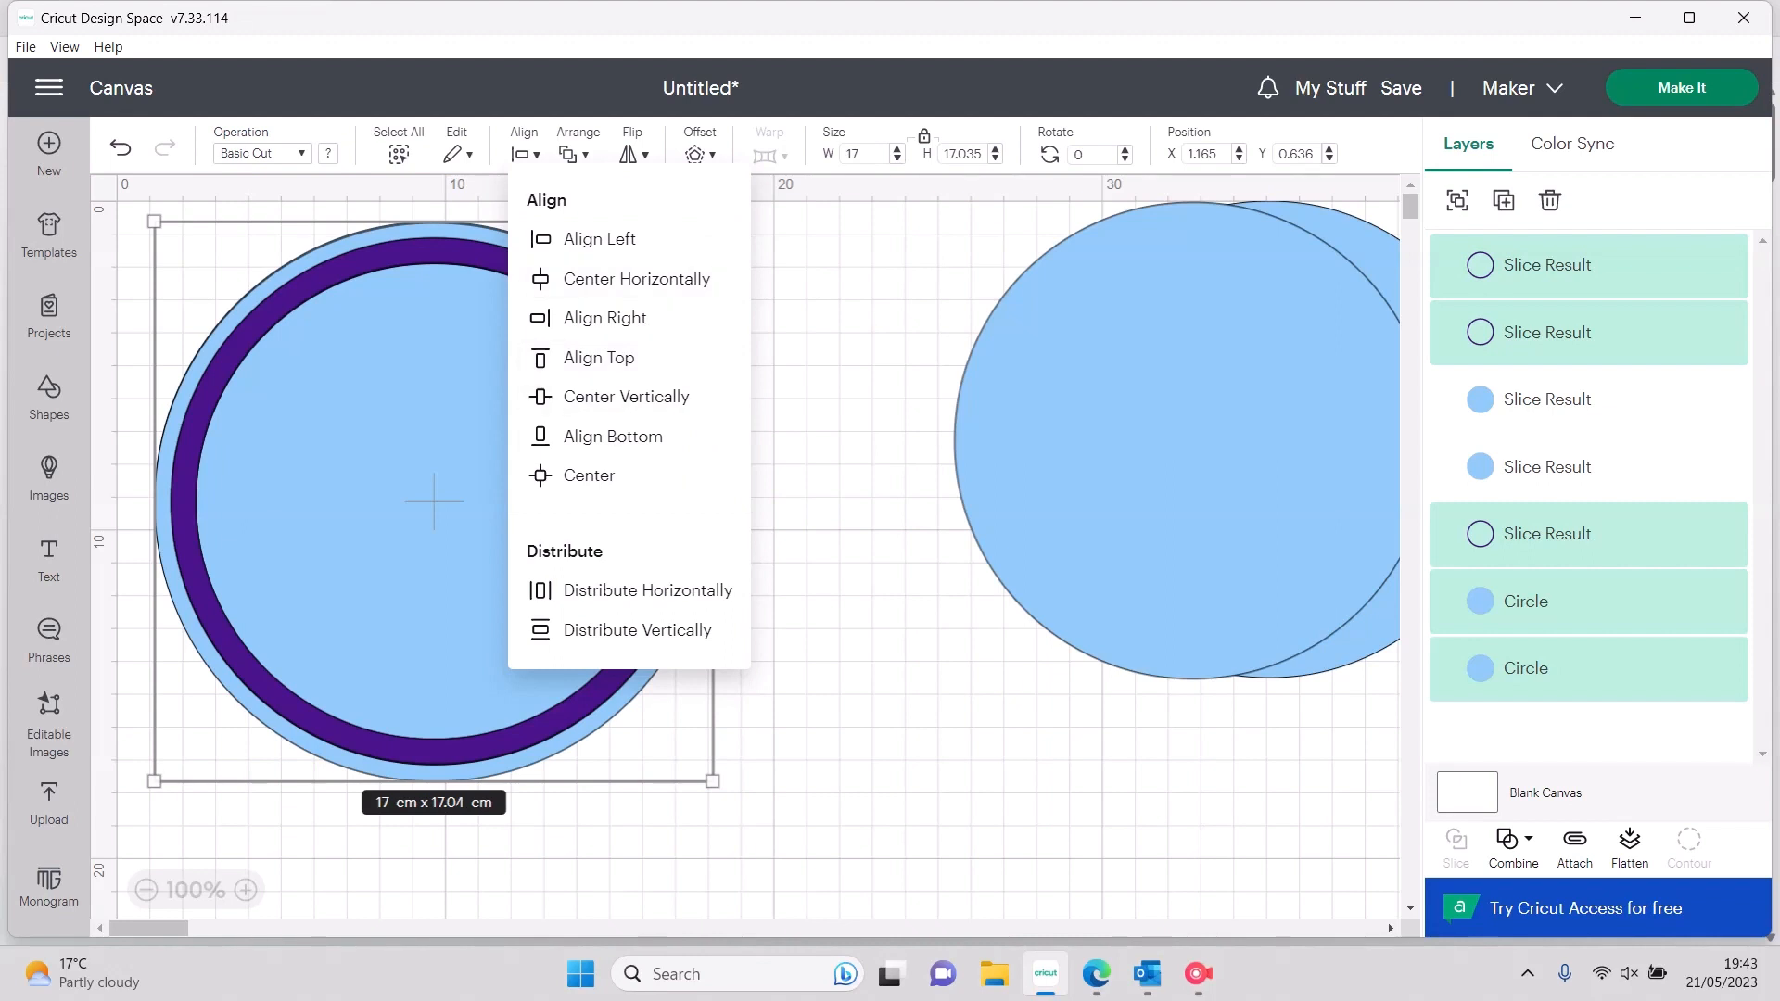
click(626, 397)
click(848, 445)
Move one loose 14.5 cm disc beside the stacked circles and recolour it light grey
drag(1103, 454, 858, 629)
click(329, 154)
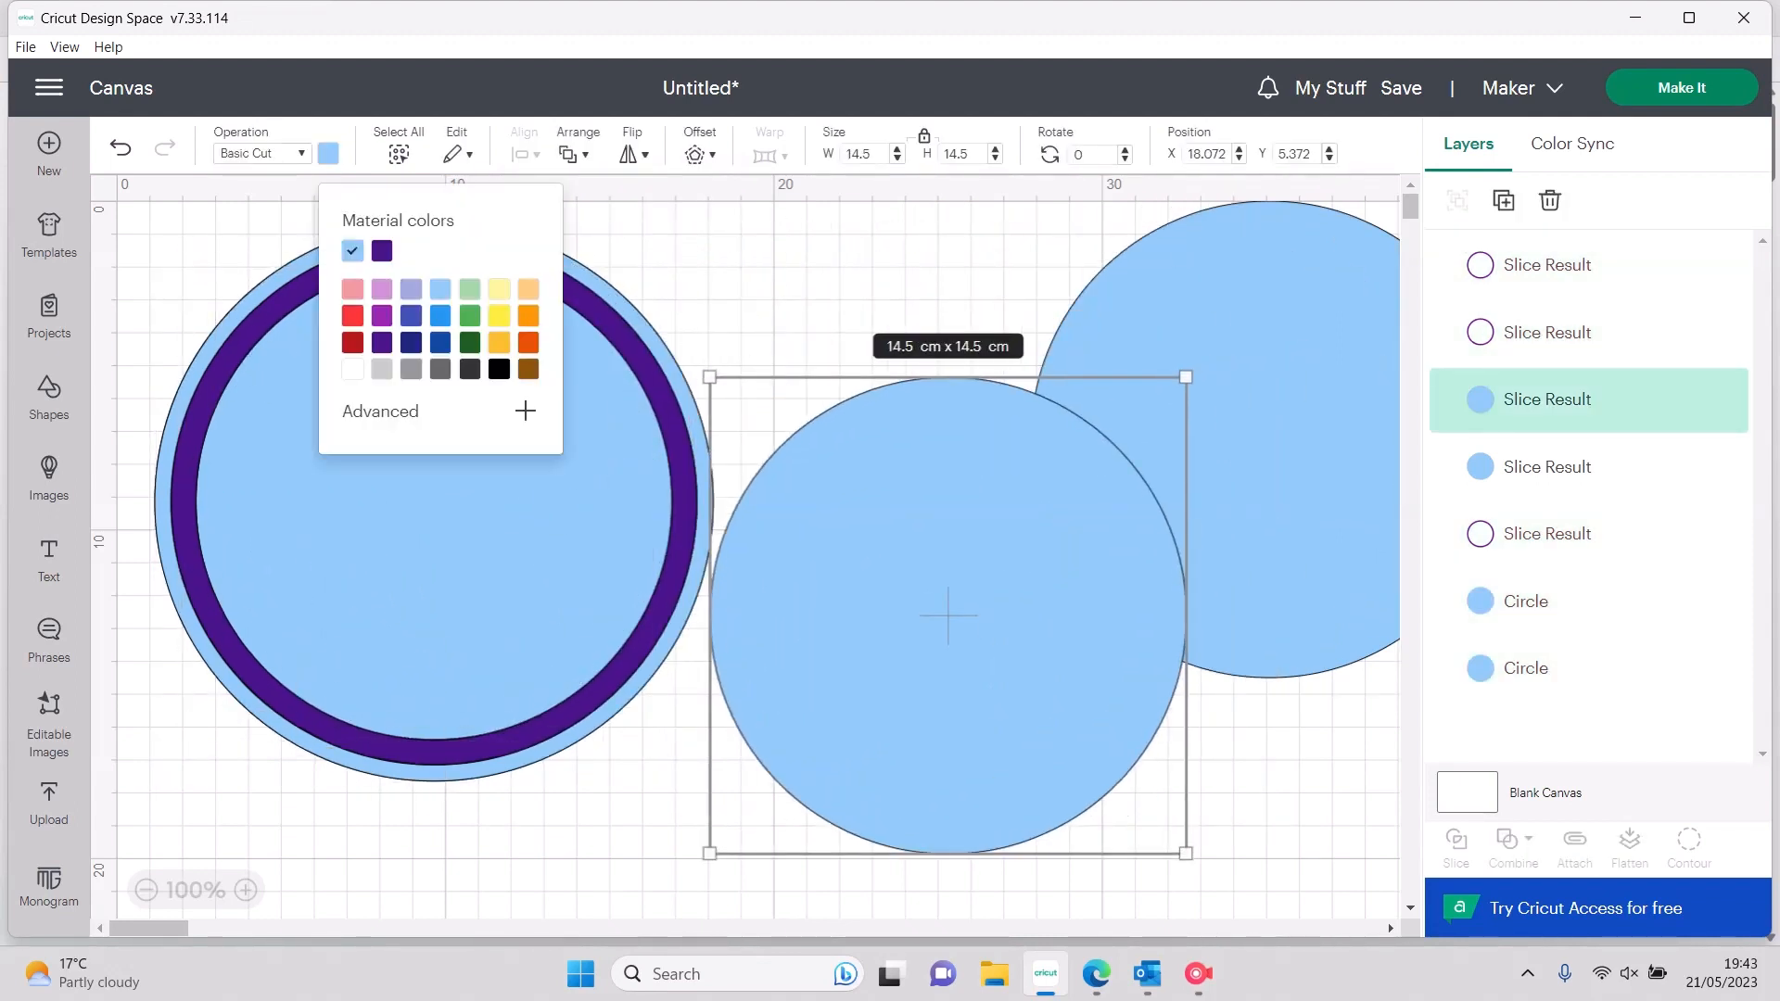
click(382, 369)
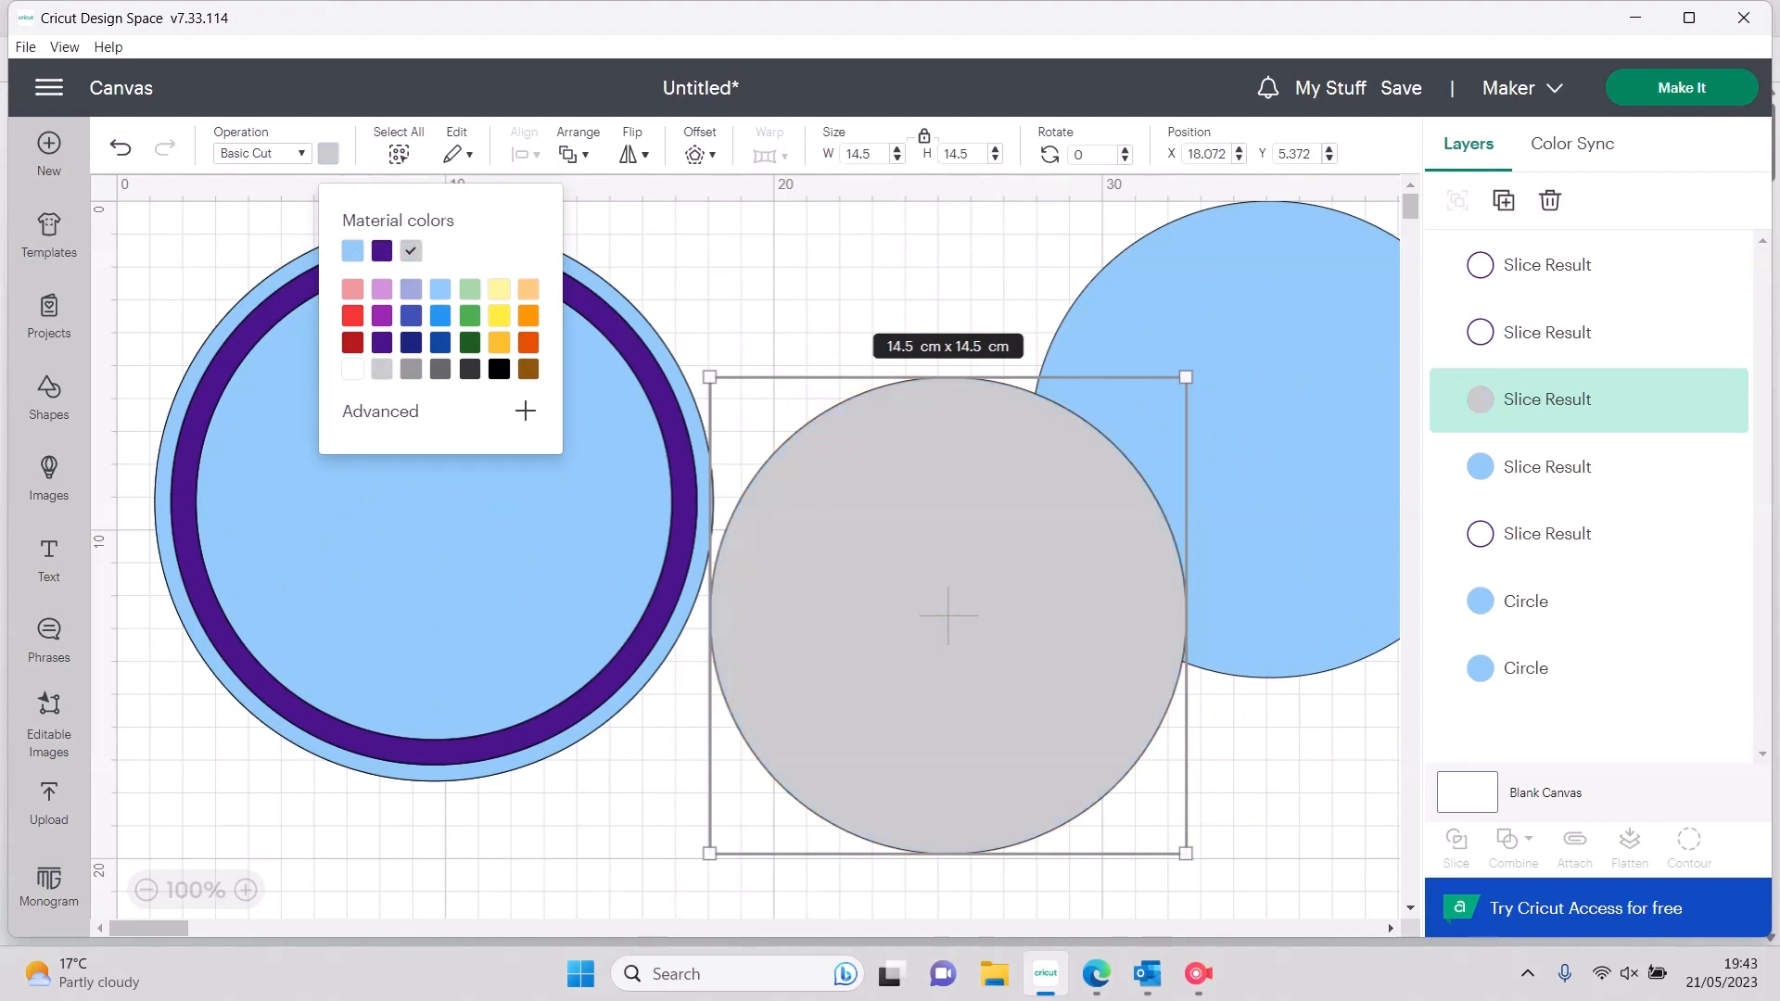
drag(948, 615, 954, 521)
Duplicate a purple ring, place the copy around the light grey disc, and centre the two horizontally and vertically
right_click(432, 500)
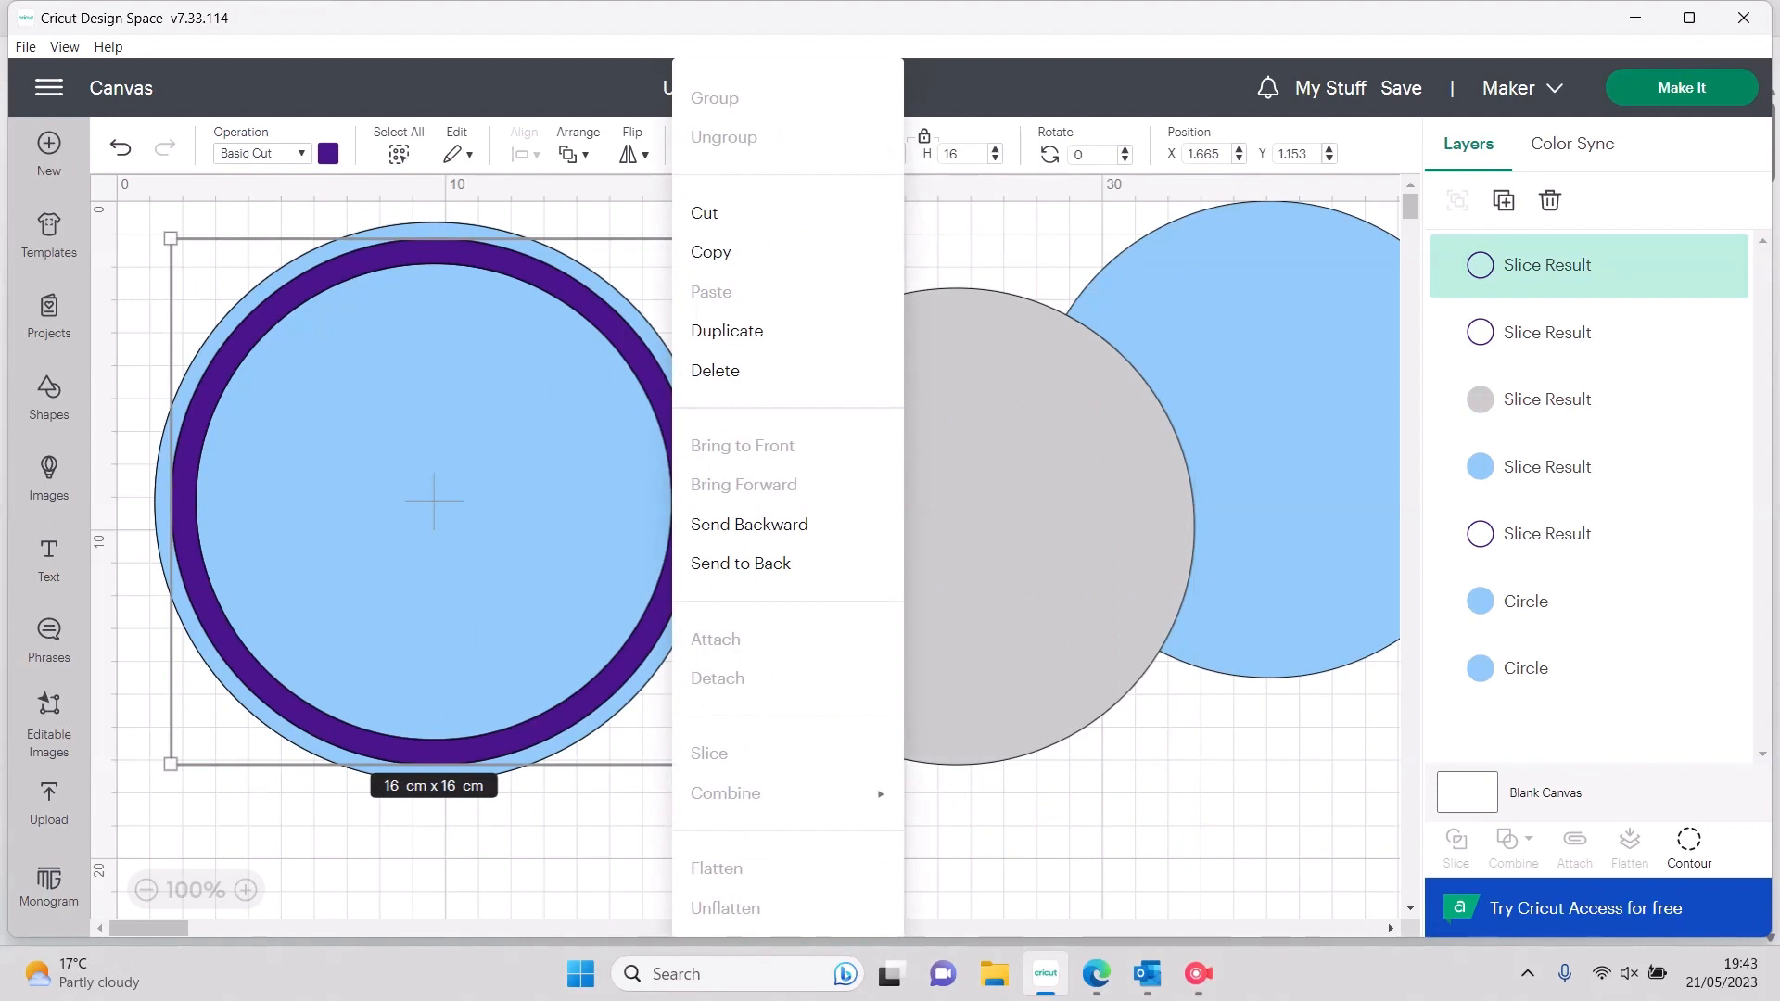
click(727, 331)
drag(670, 756, 959, 531)
key(Escape)
click(959, 530)
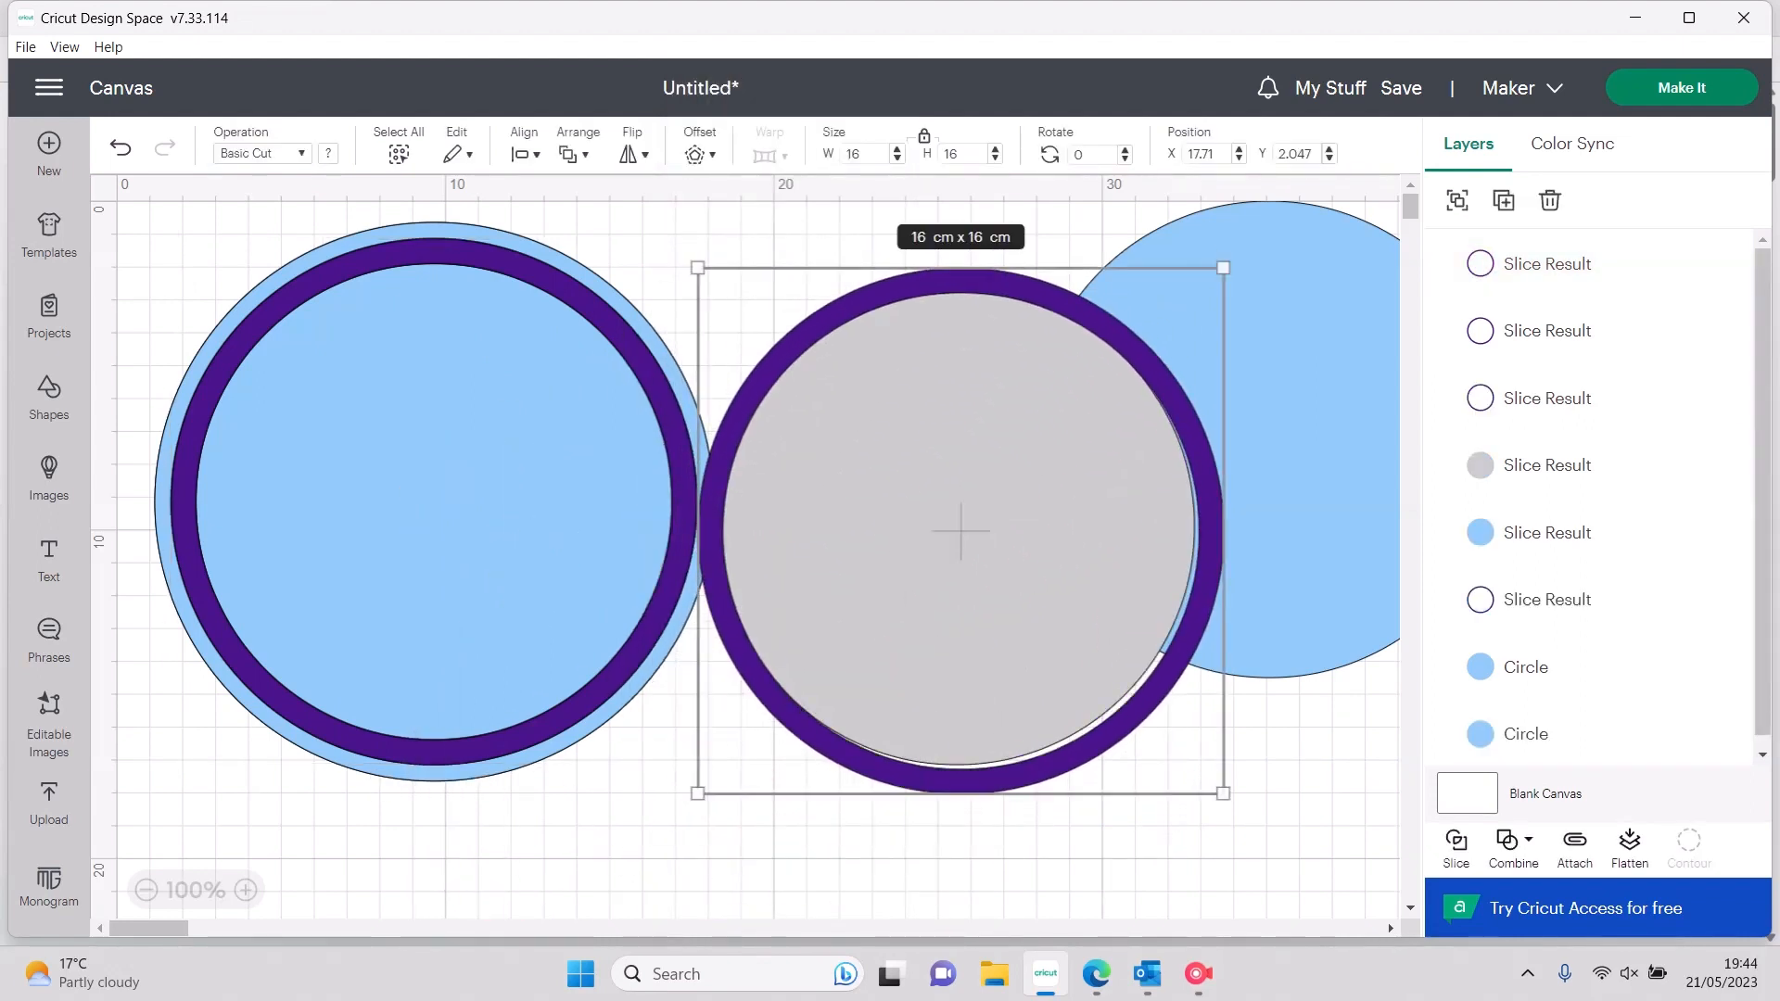
click(526, 155)
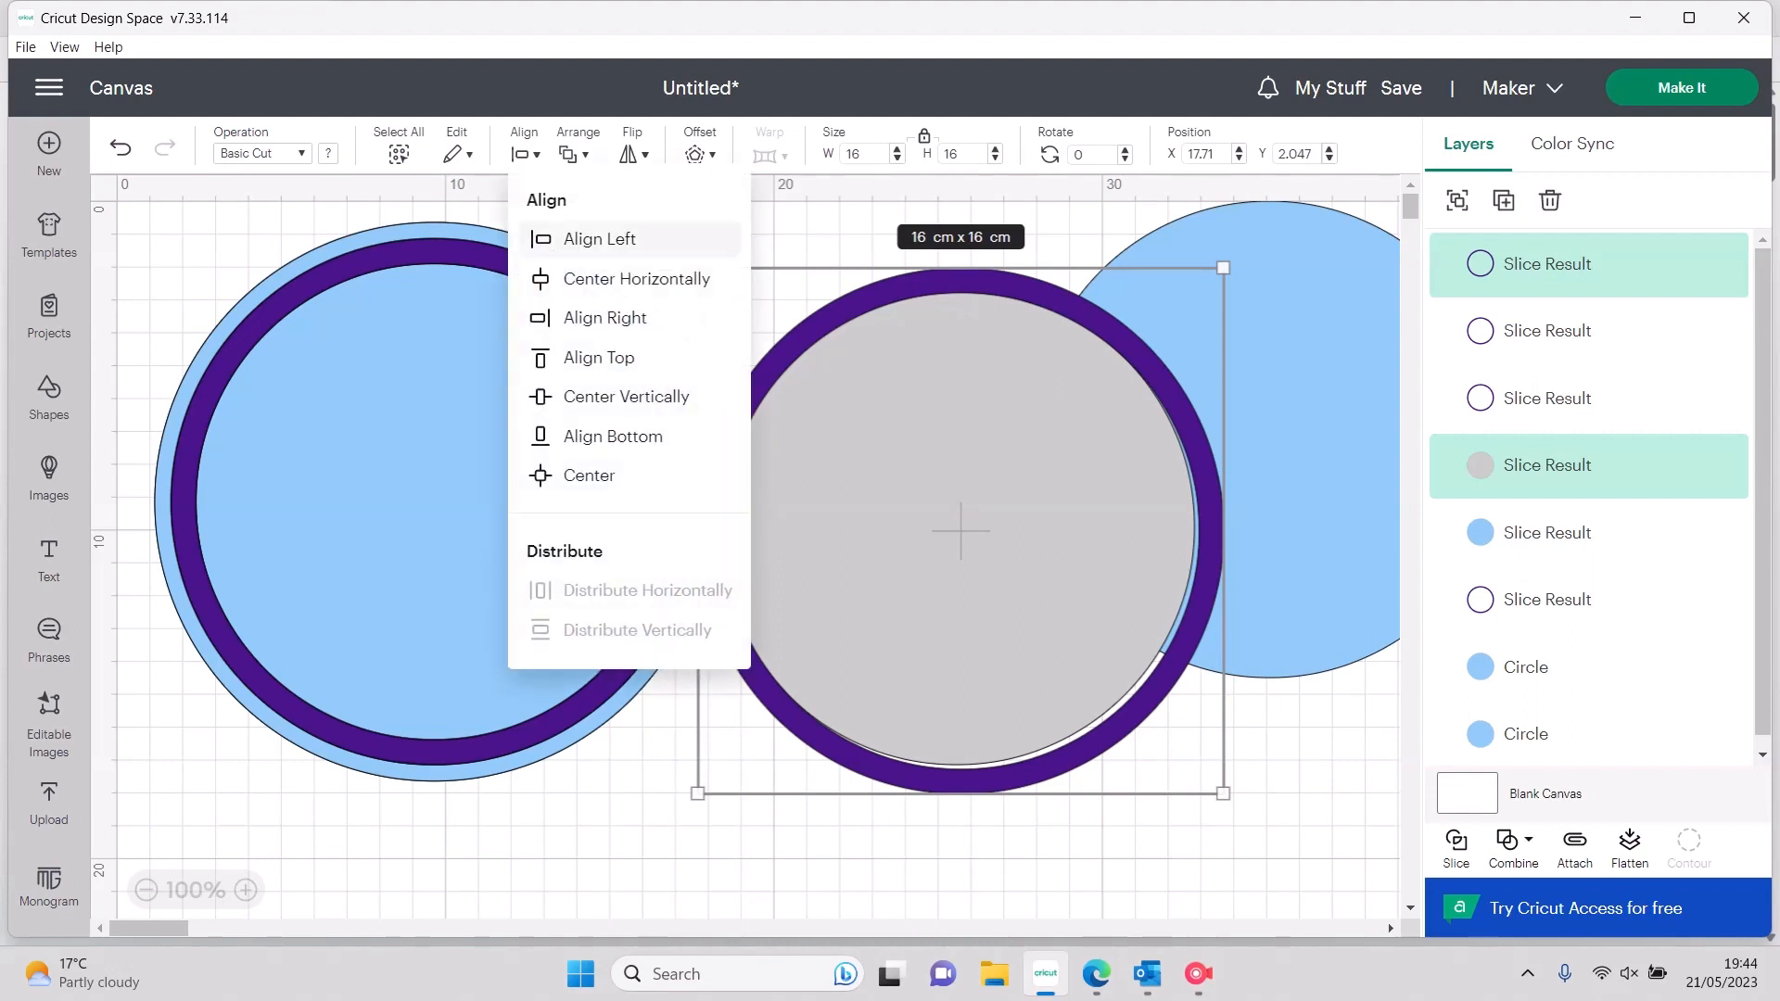
click(630, 278)
click(627, 396)
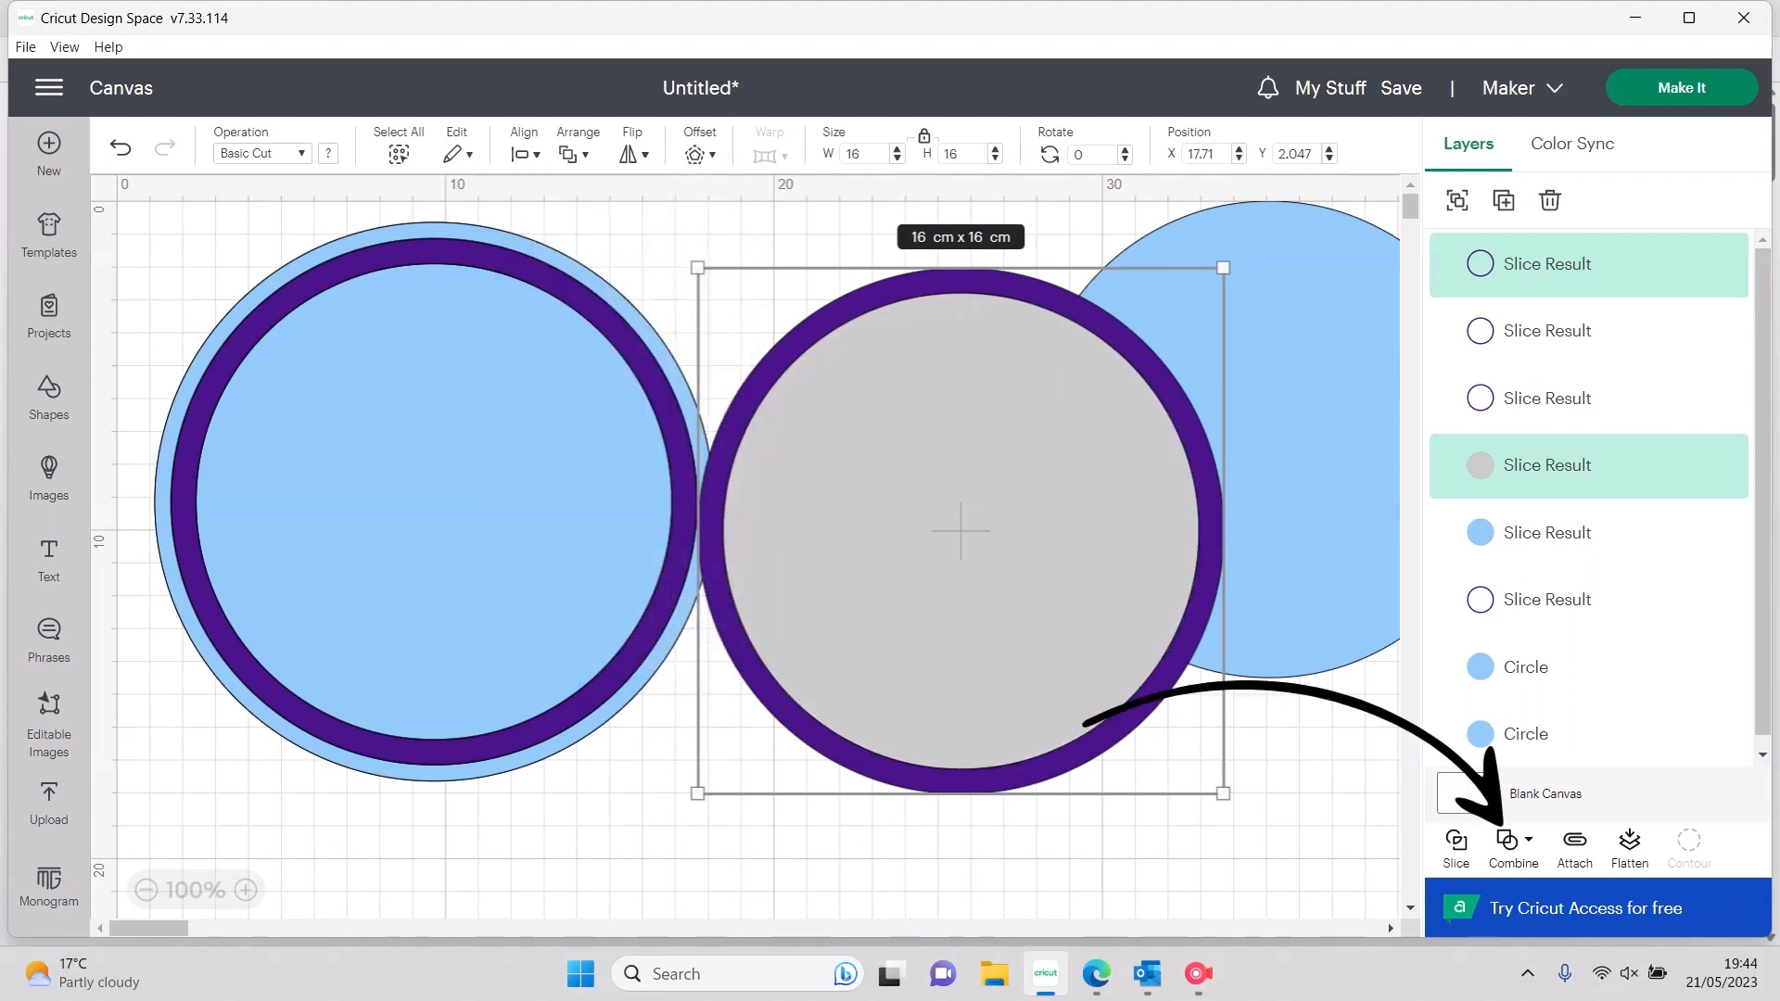
Weld the purple ring and grey disc into one solid circle and place it on the stacked circles
click(1514, 847)
click(1569, 594)
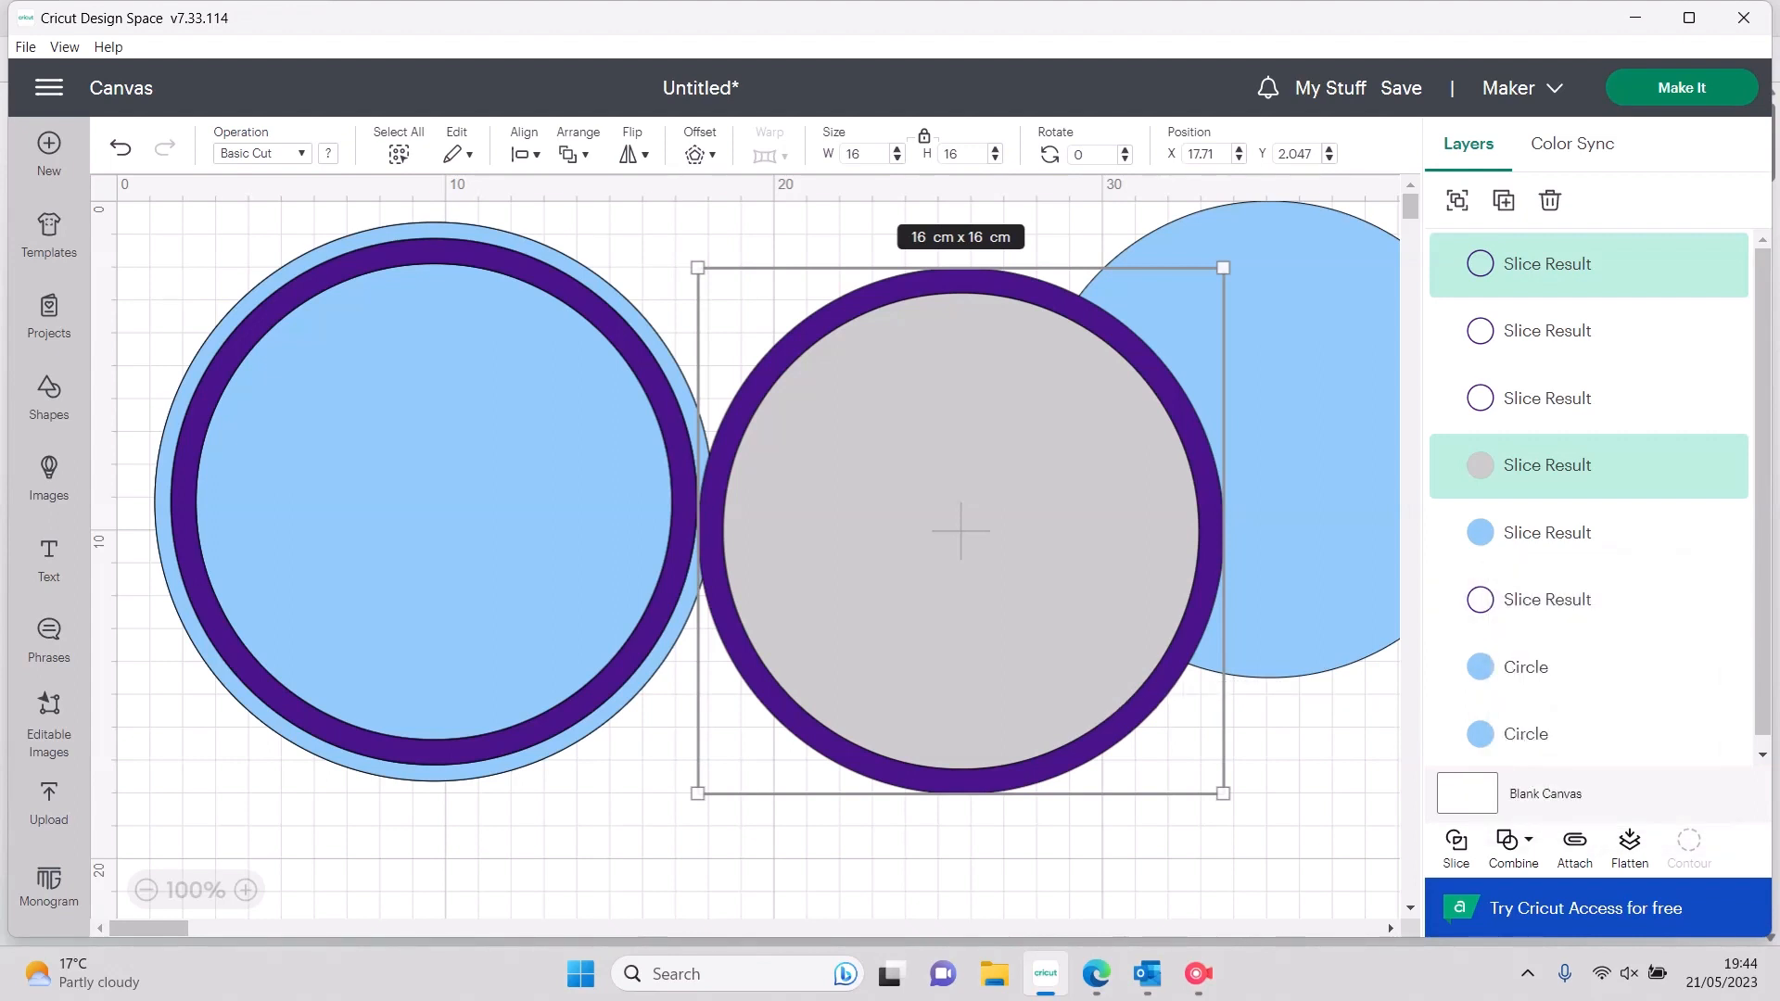
drag(962, 532, 436, 499)
click(862, 501)
drag(1215, 445, 1222, 446)
Move the welded grey circle aside, duplicate the purple ring beneath it, and return the grey circle to the stack
drag(435, 502, 736, 543)
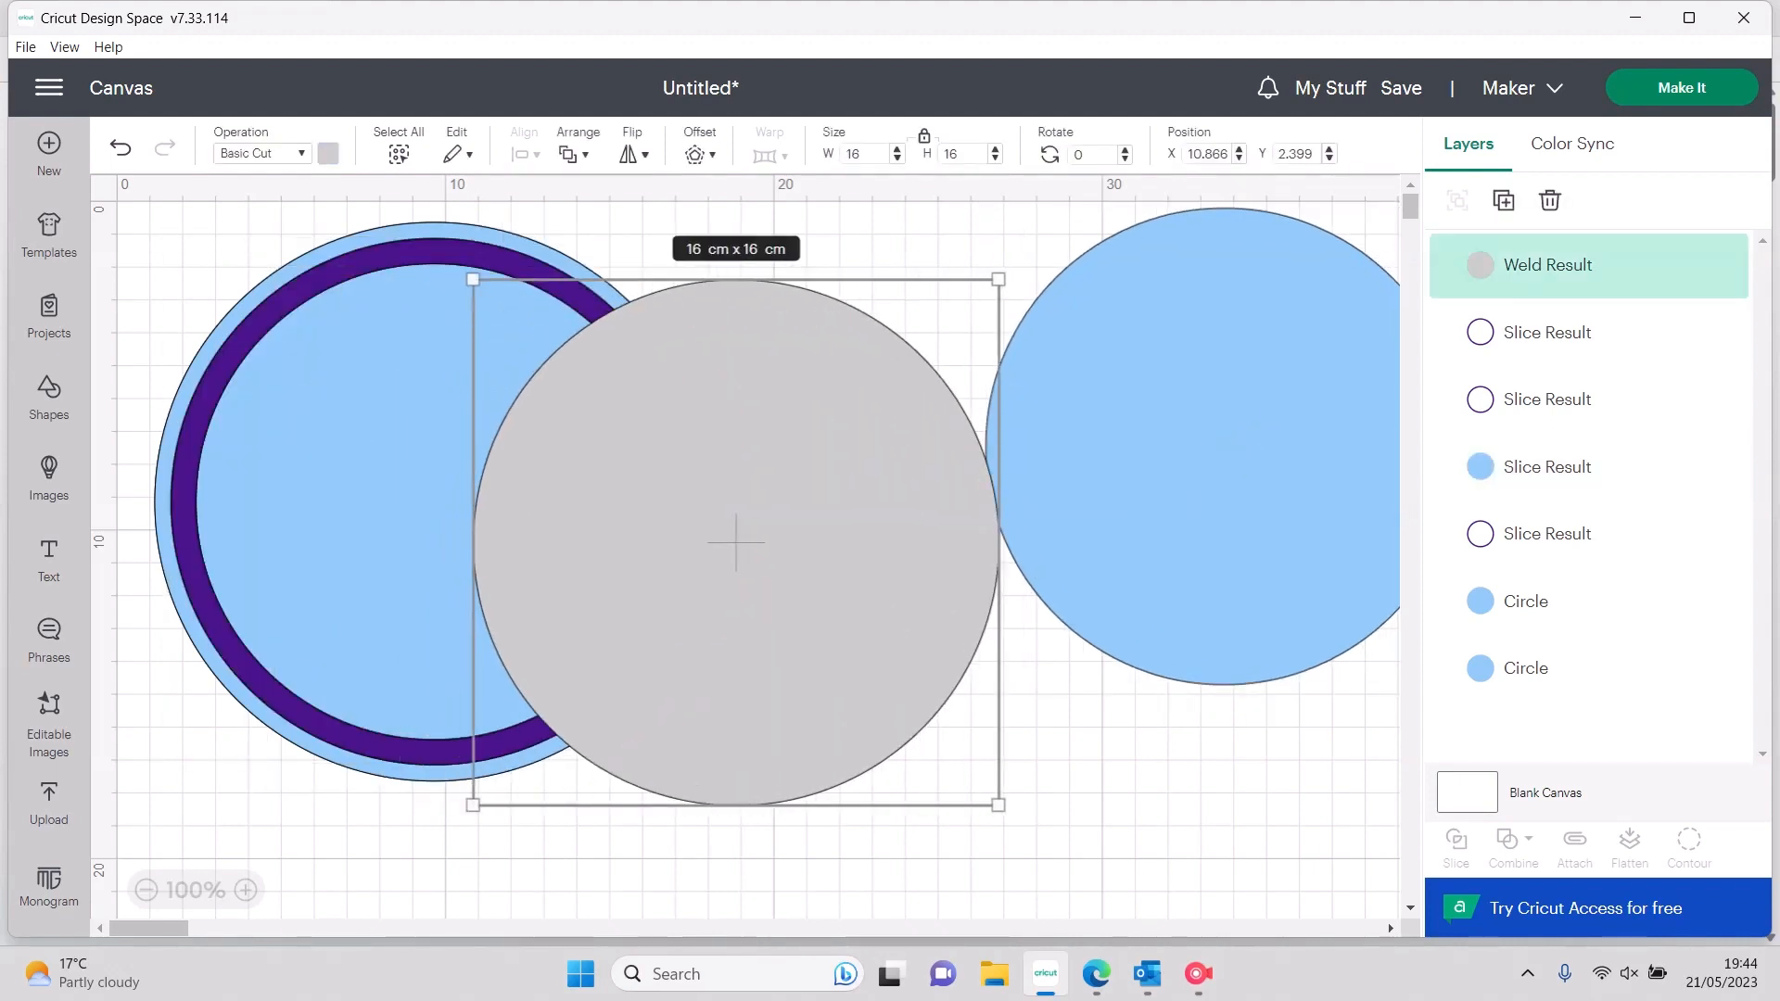
right_click(185, 501)
click(268, 331)
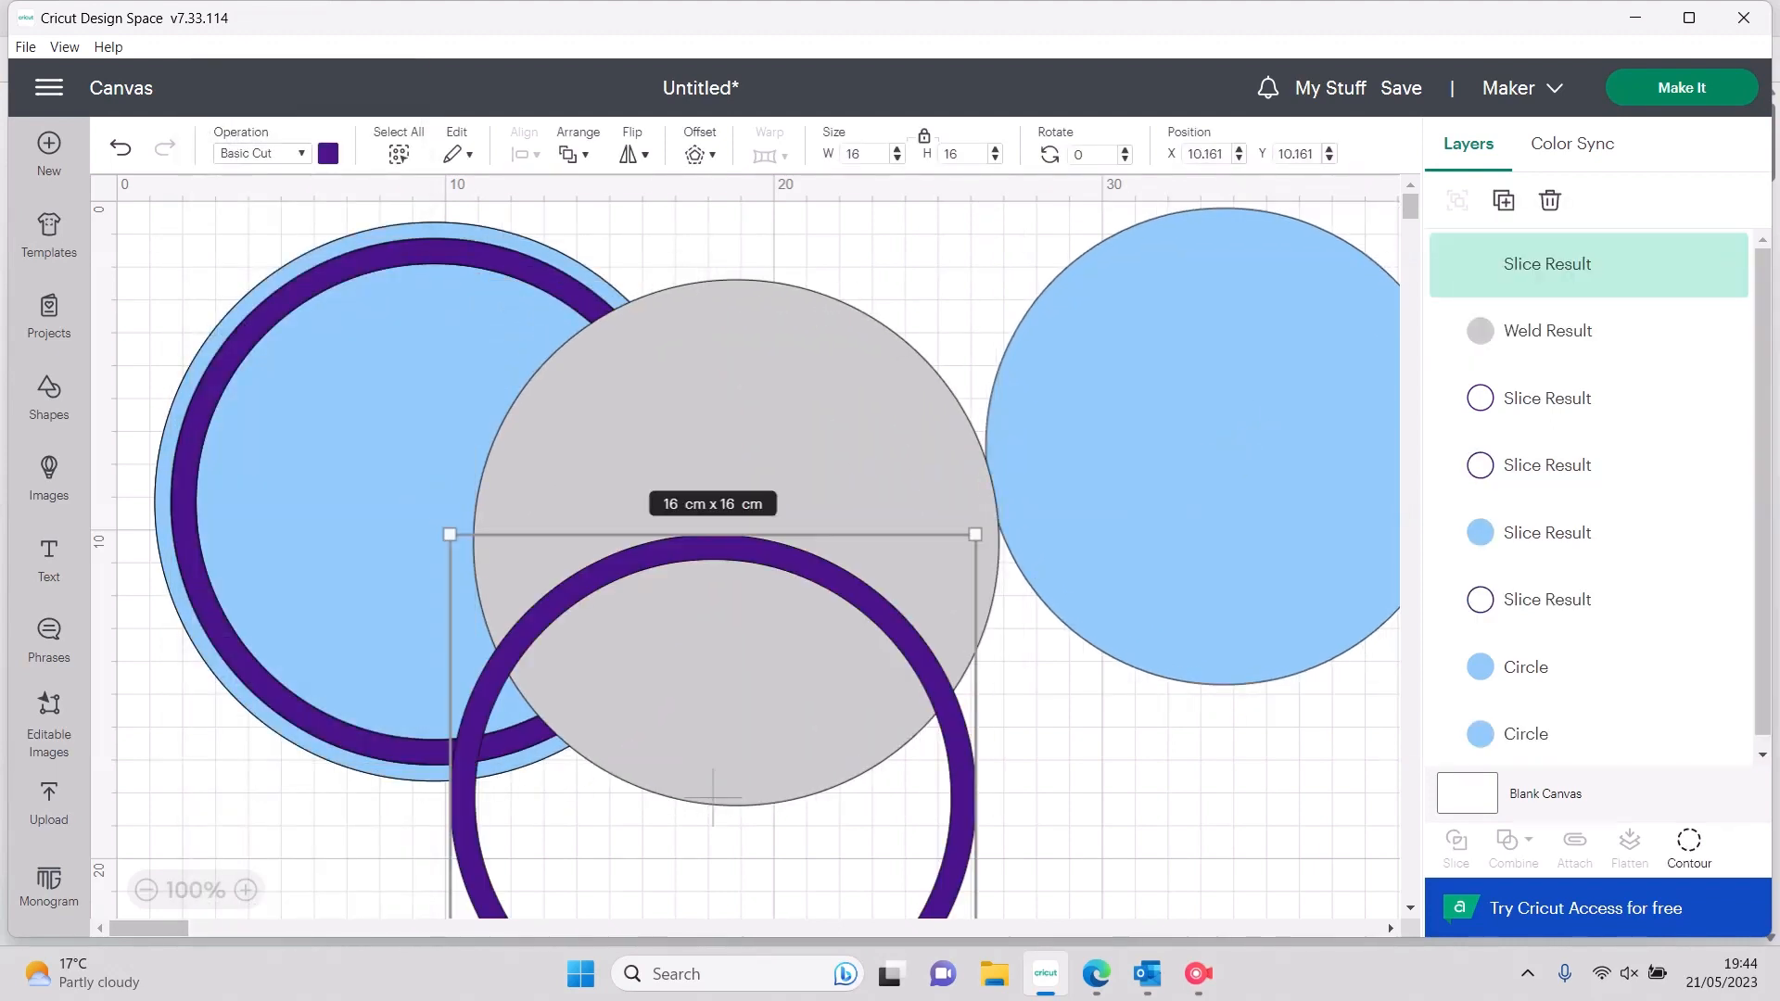
drag(736, 543, 431, 495)
Recolour the newly duplicated ring dark blue and place it on top of the grey circle
click(714, 796)
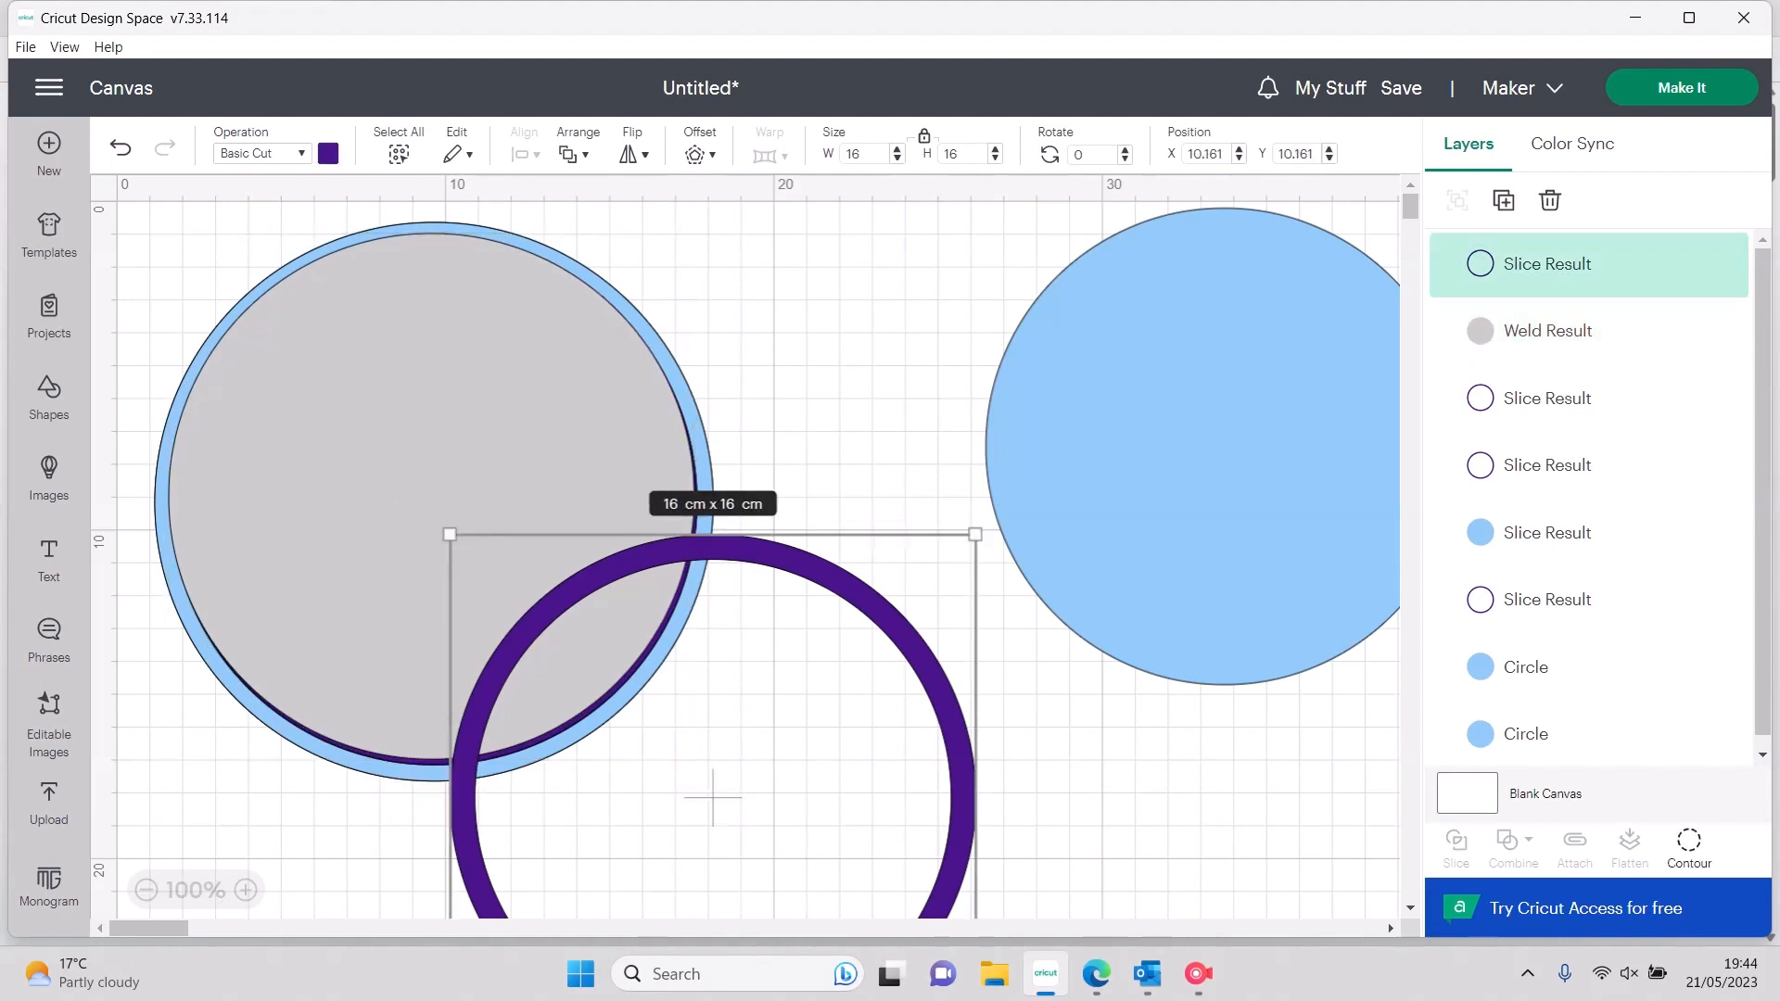
click(328, 154)
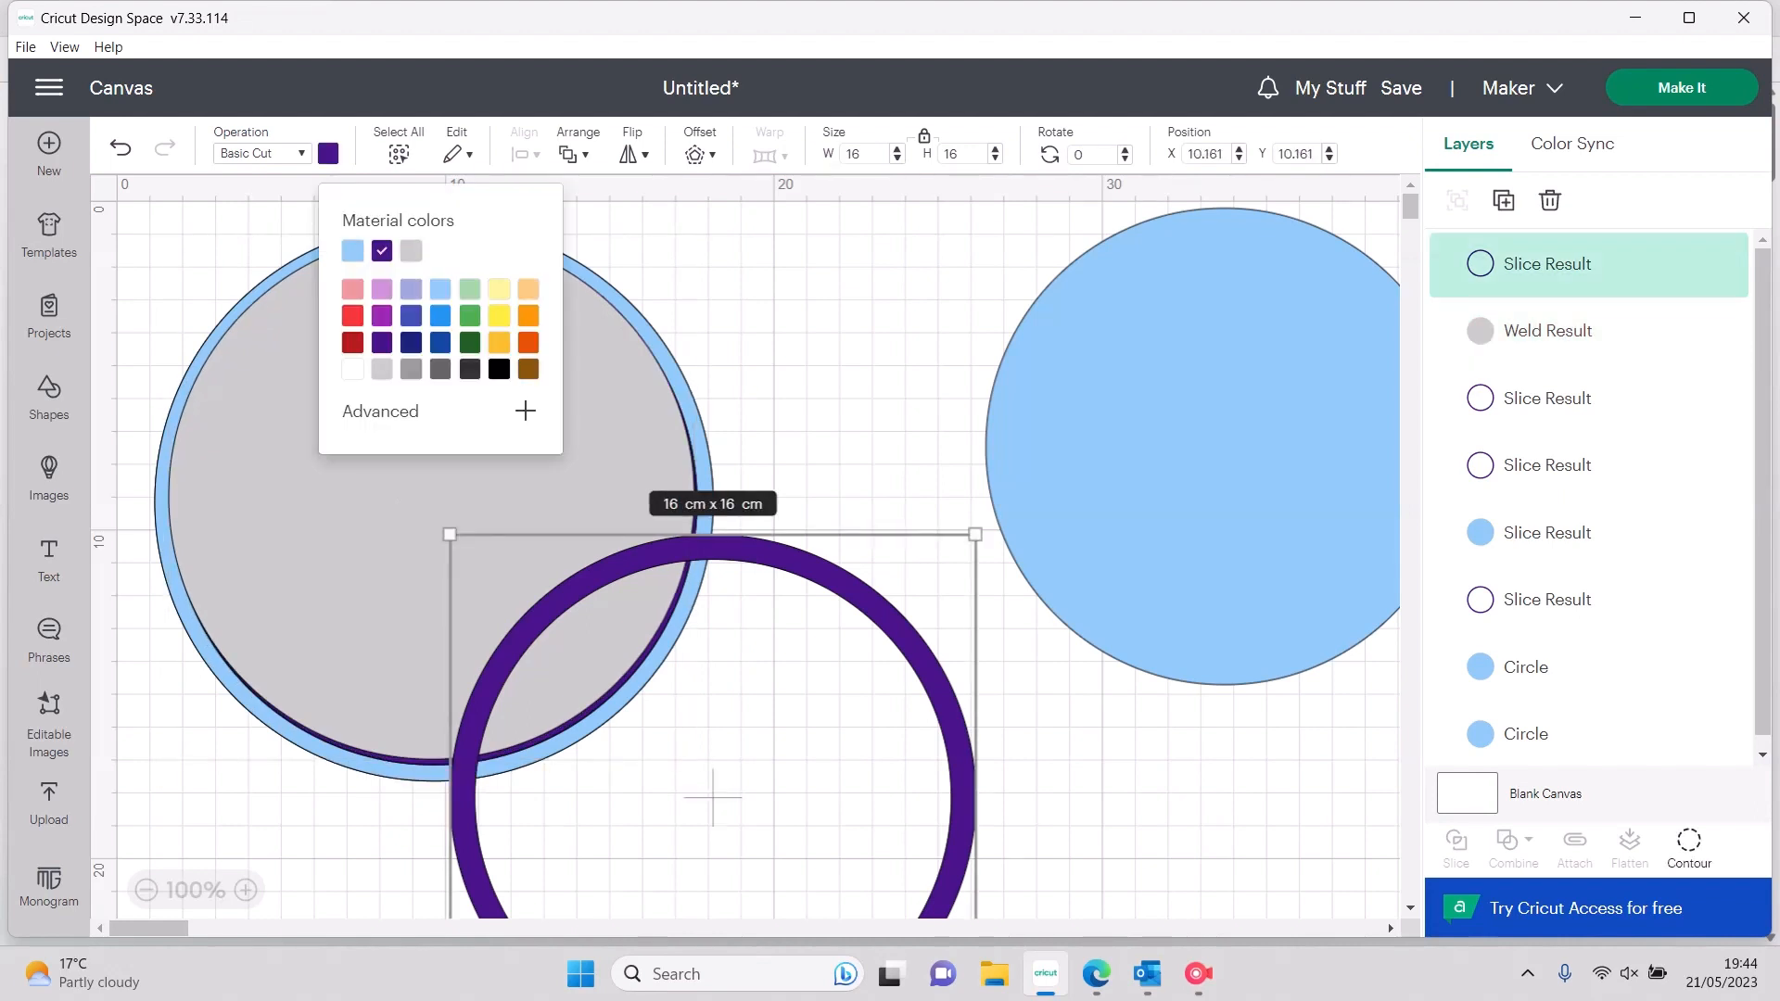
click(440, 343)
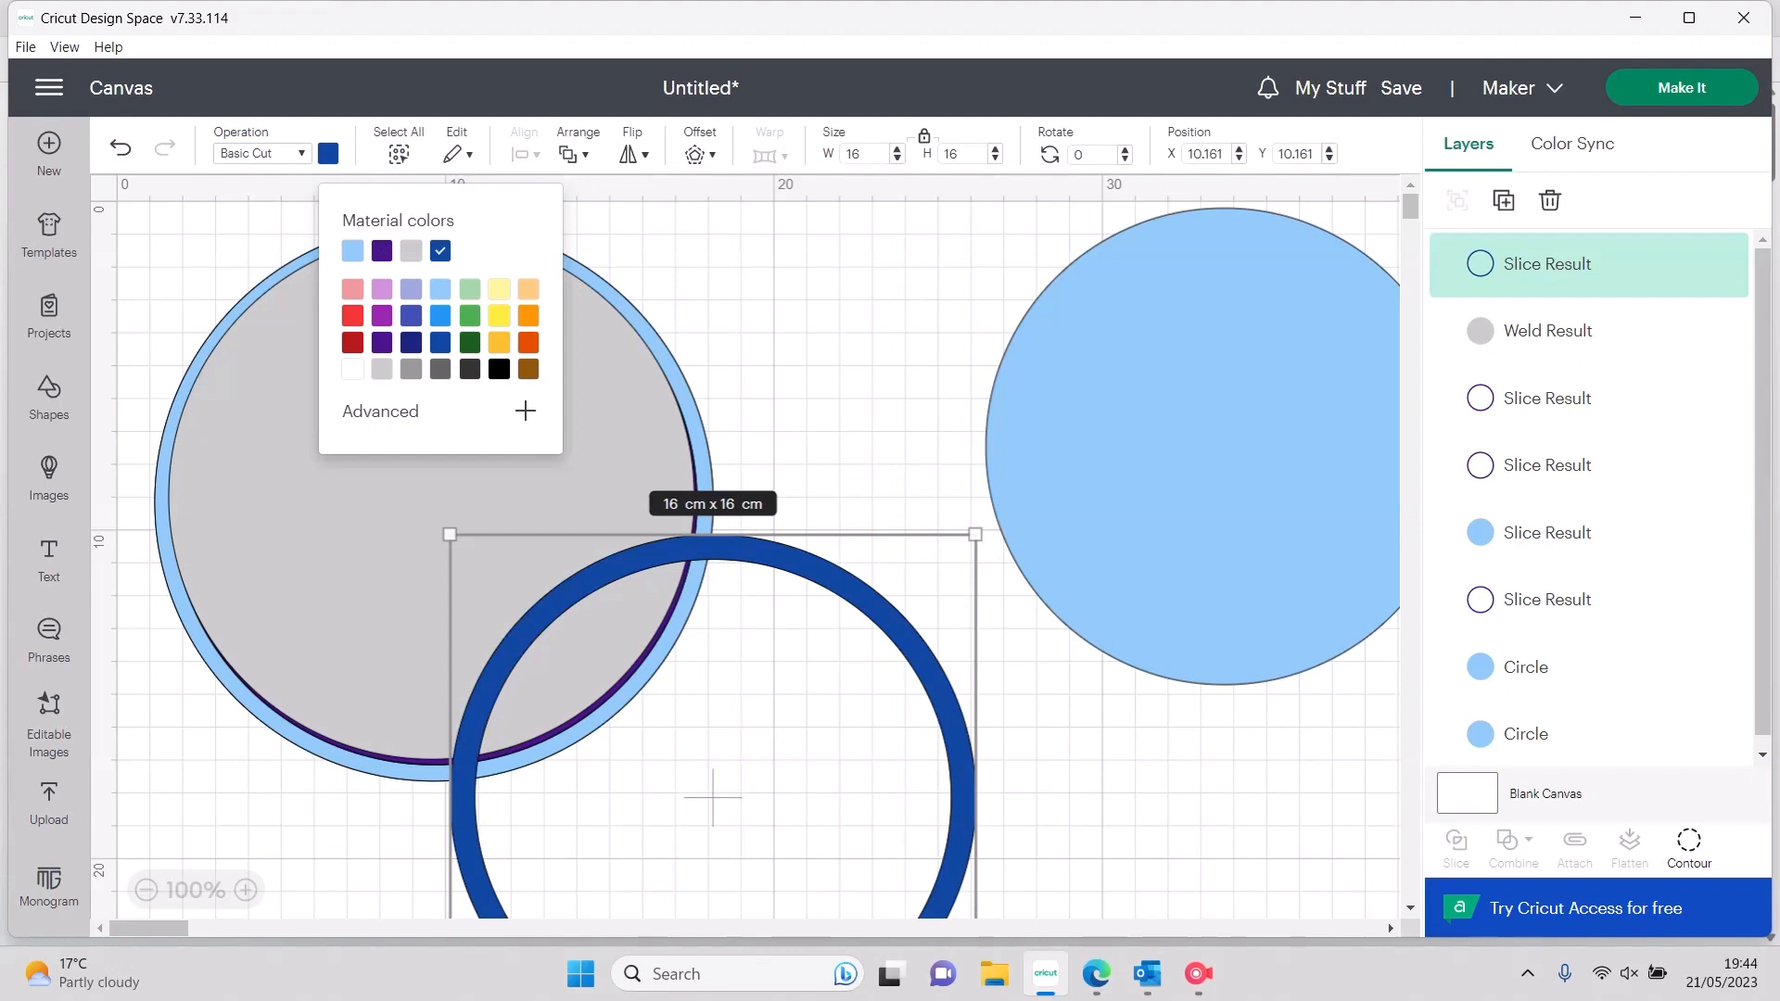
drag(714, 797, 429, 496)
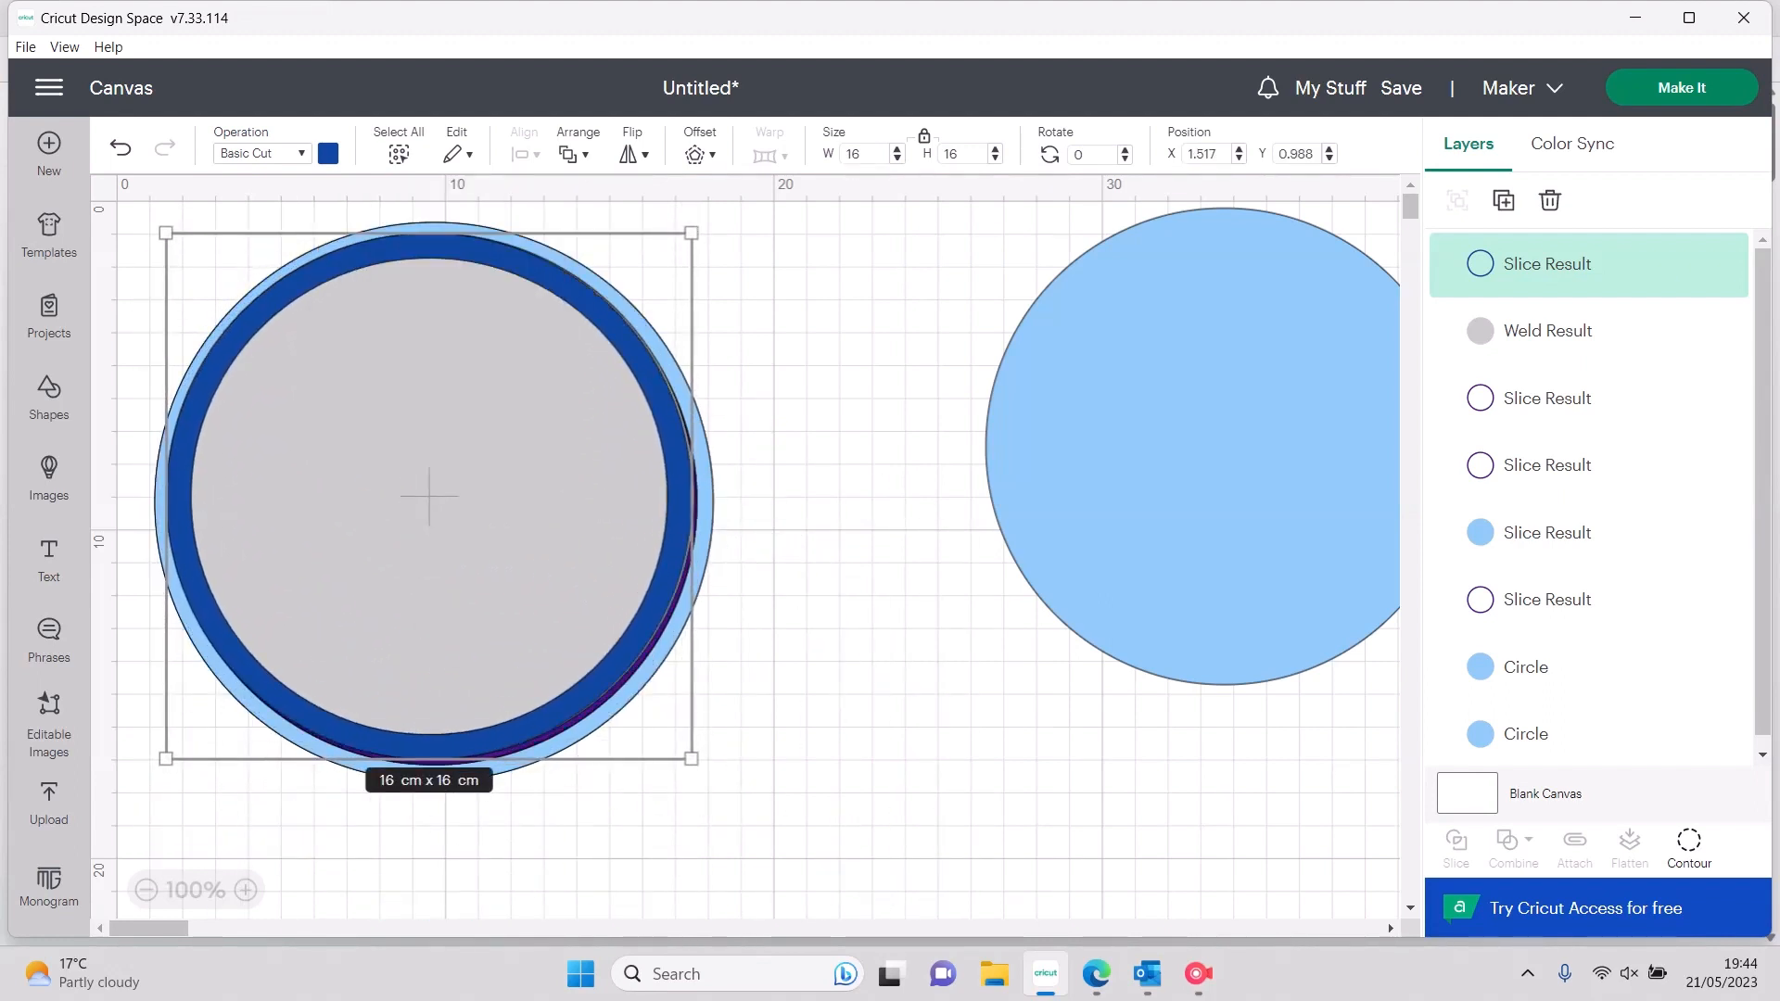
Create an offset of the dark blue ring at a distance of 0.353 cm with rounded corners
click(700, 154)
drag(721, 262, 714, 262)
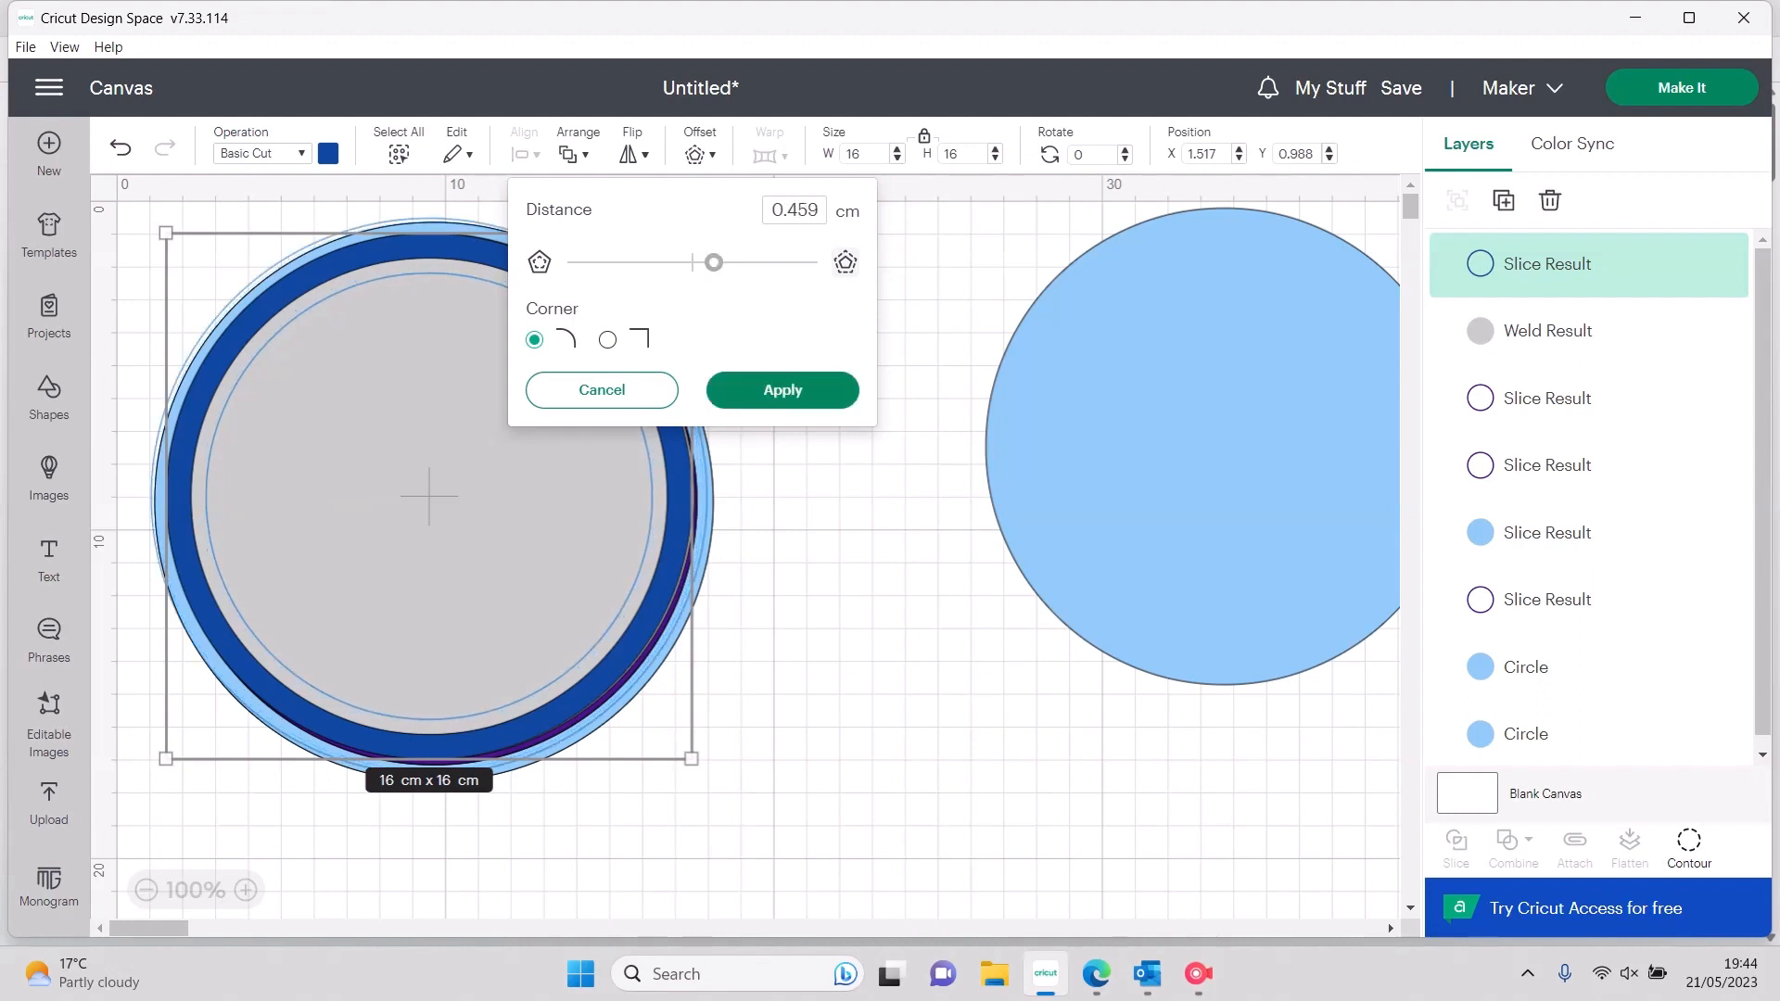
drag(714, 263, 708, 263)
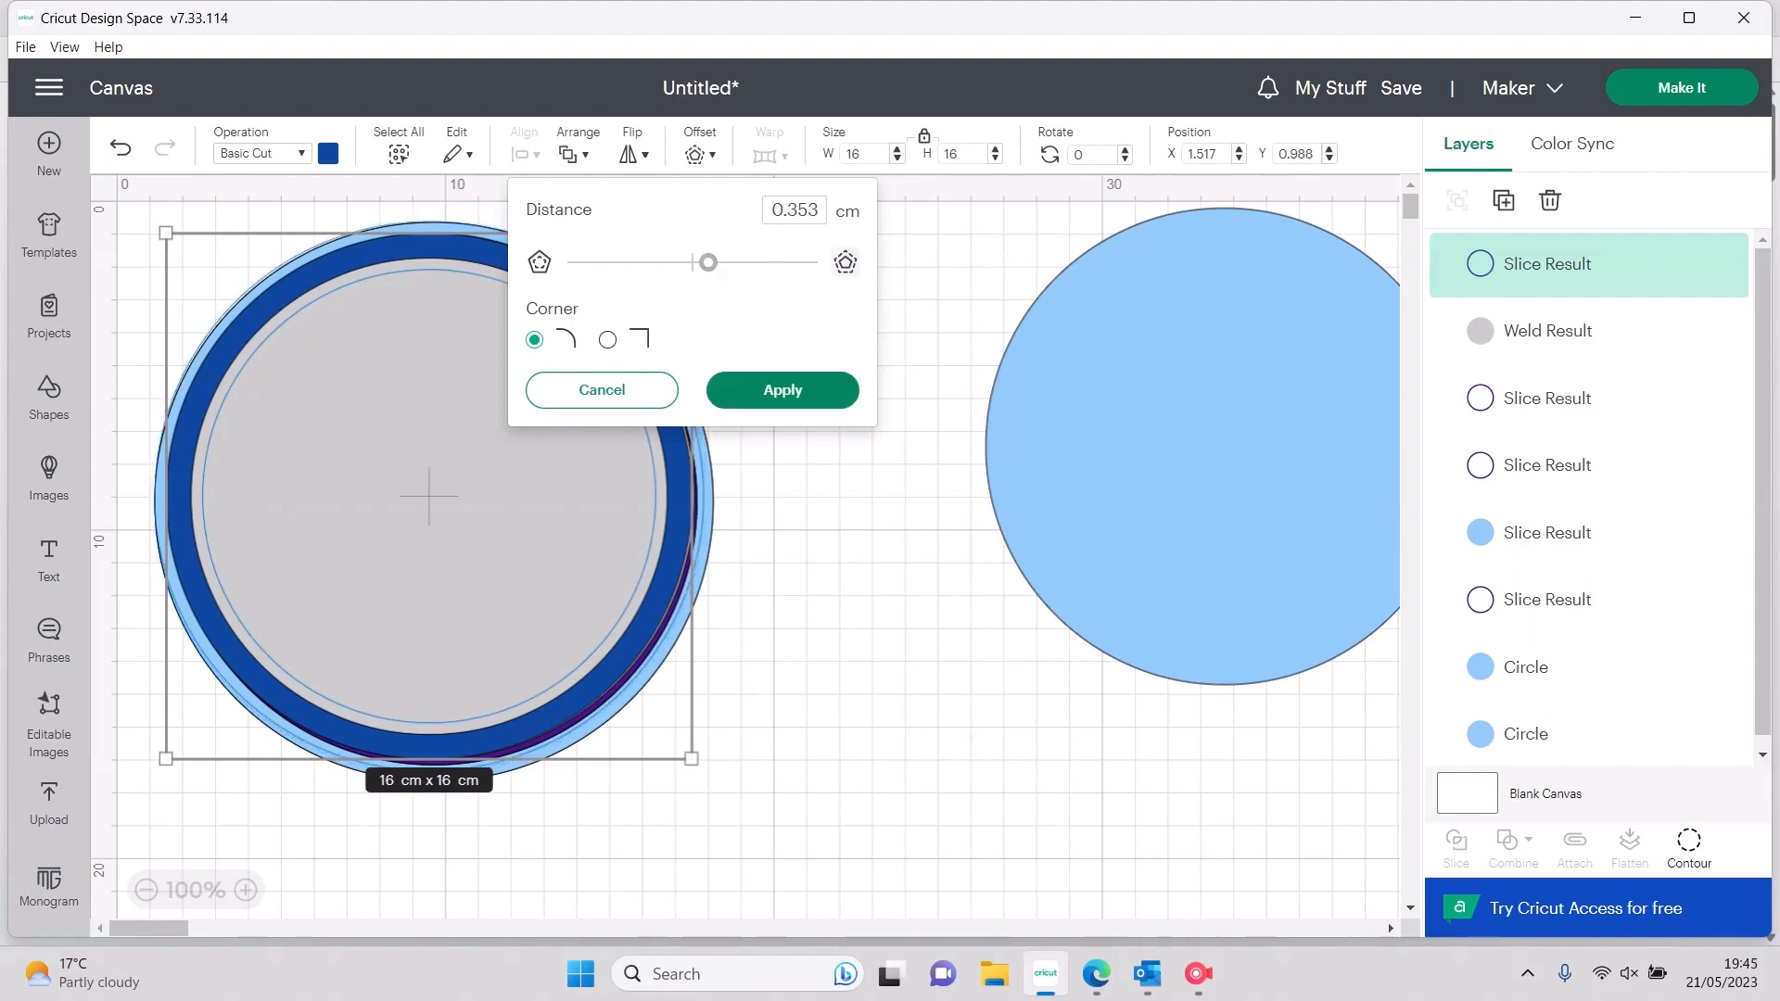
click(783, 390)
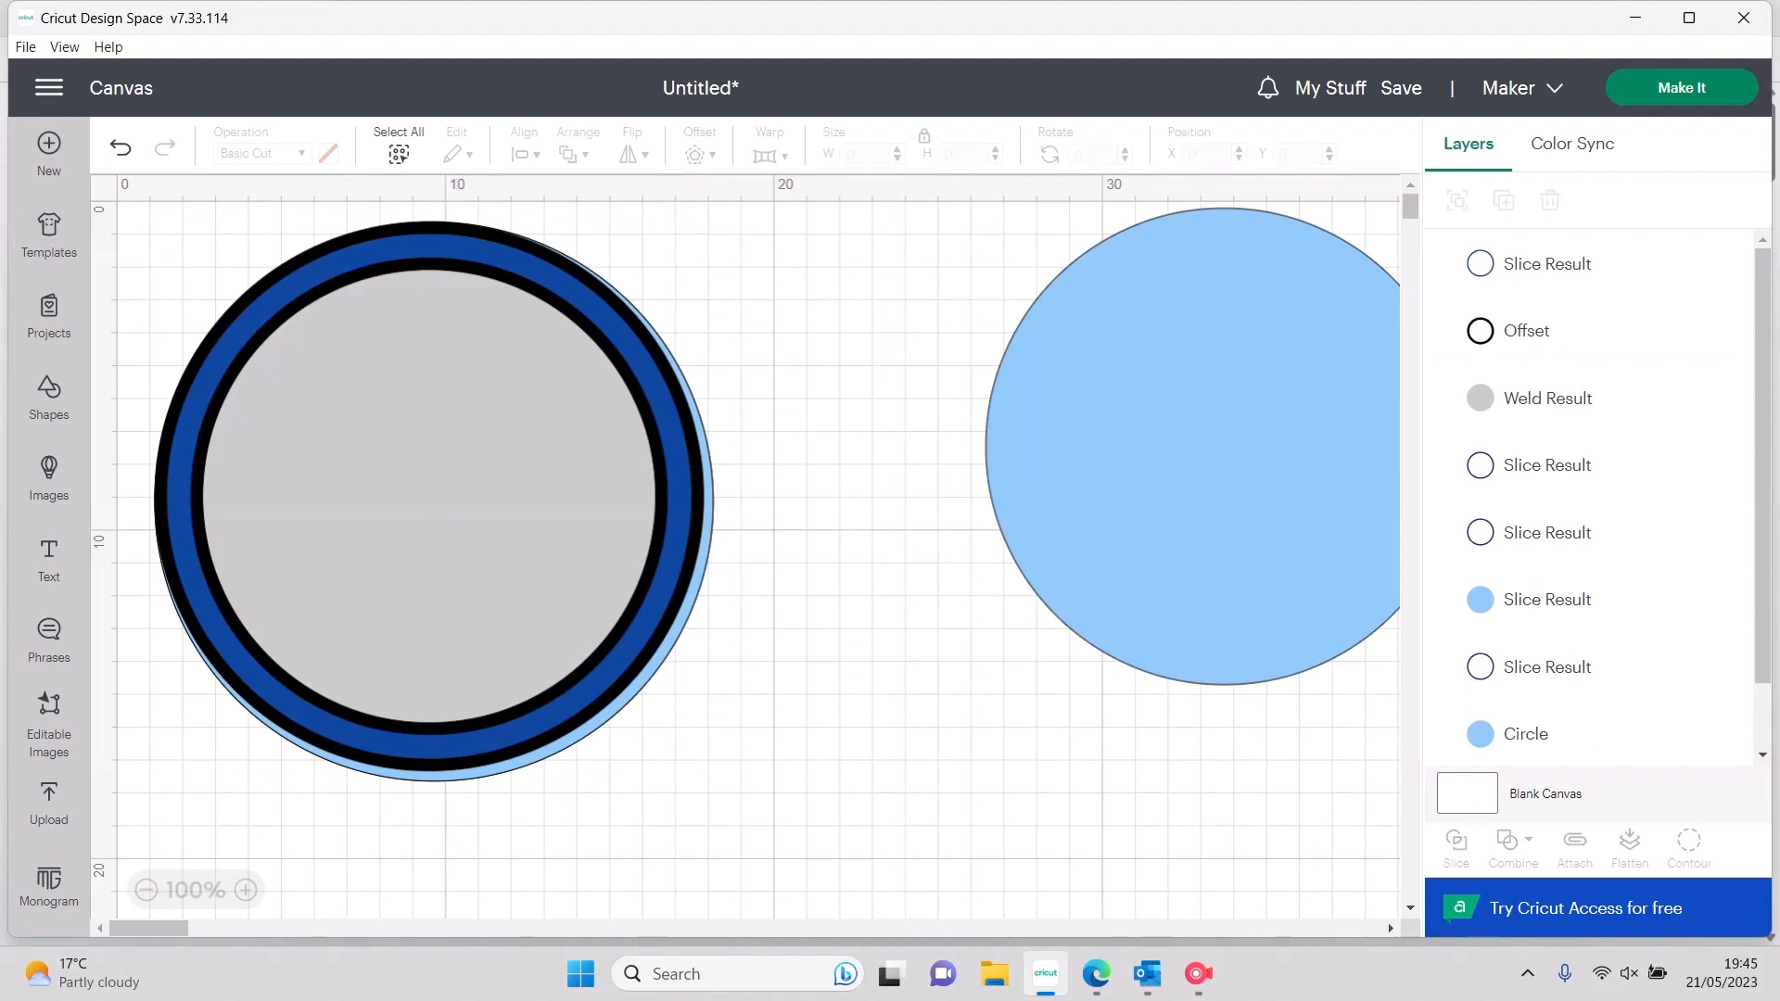
Recolour the black offset ring dark blue and delete the narrower blue ring it was made from
drag(429, 498, 847, 513)
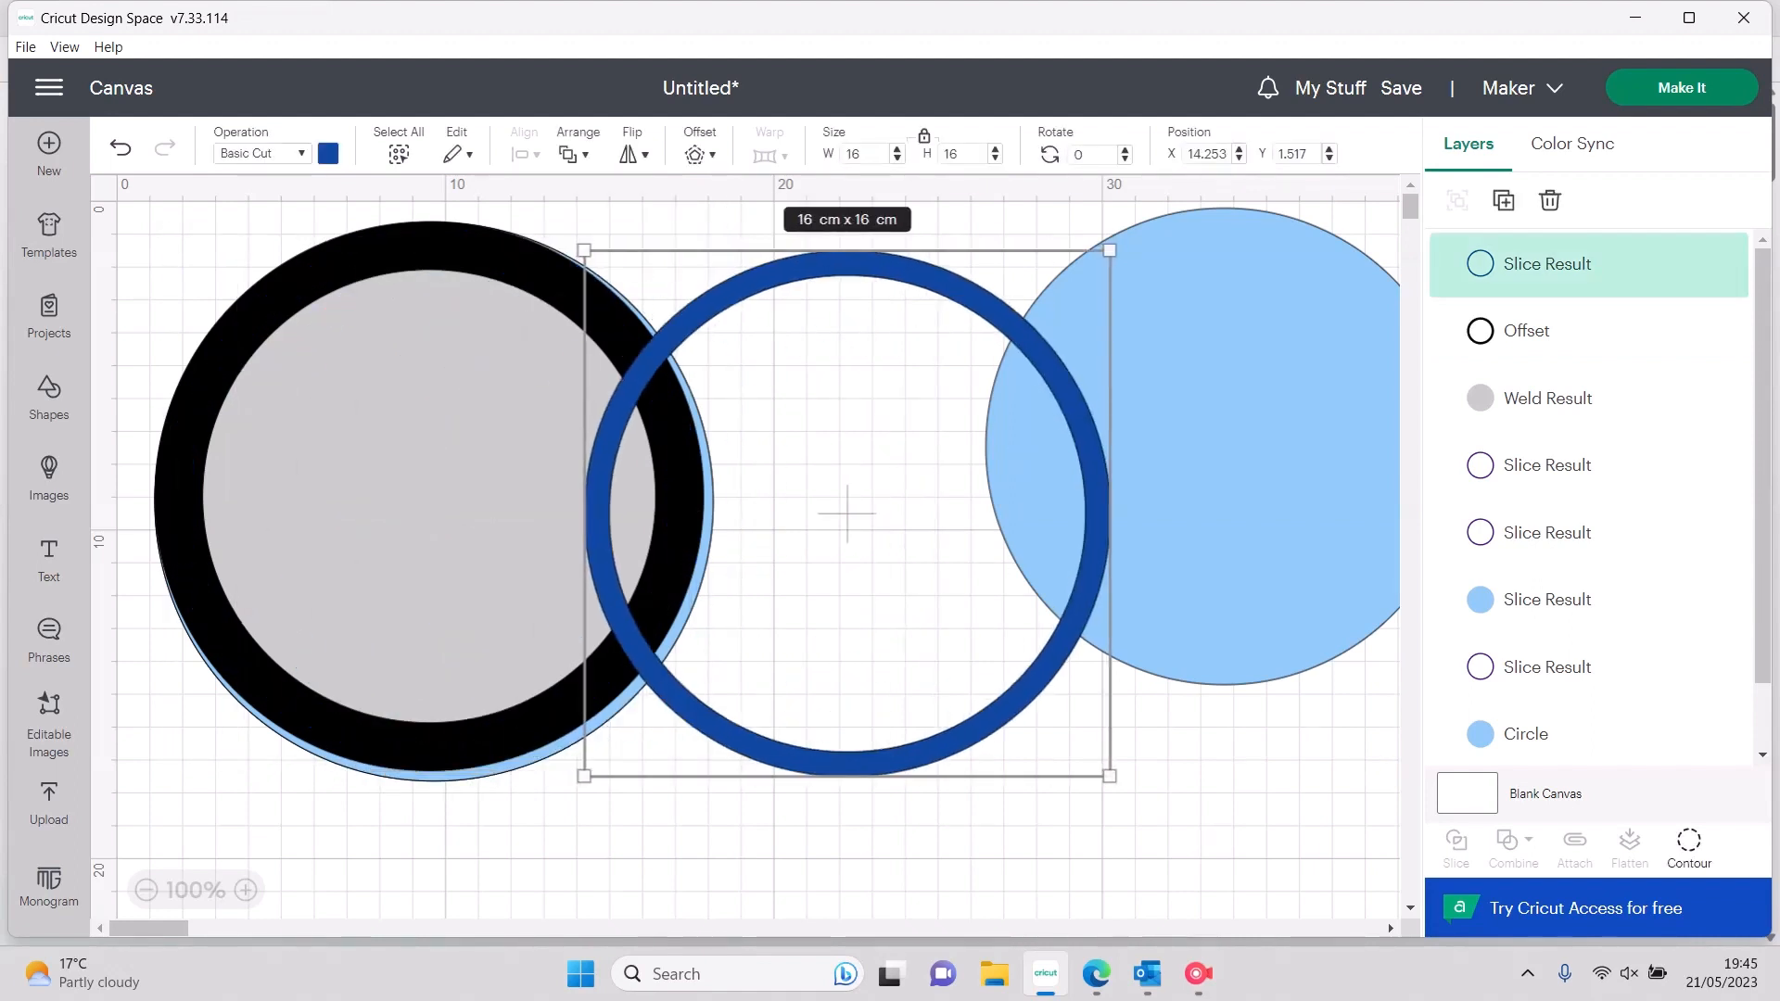
click(426, 487)
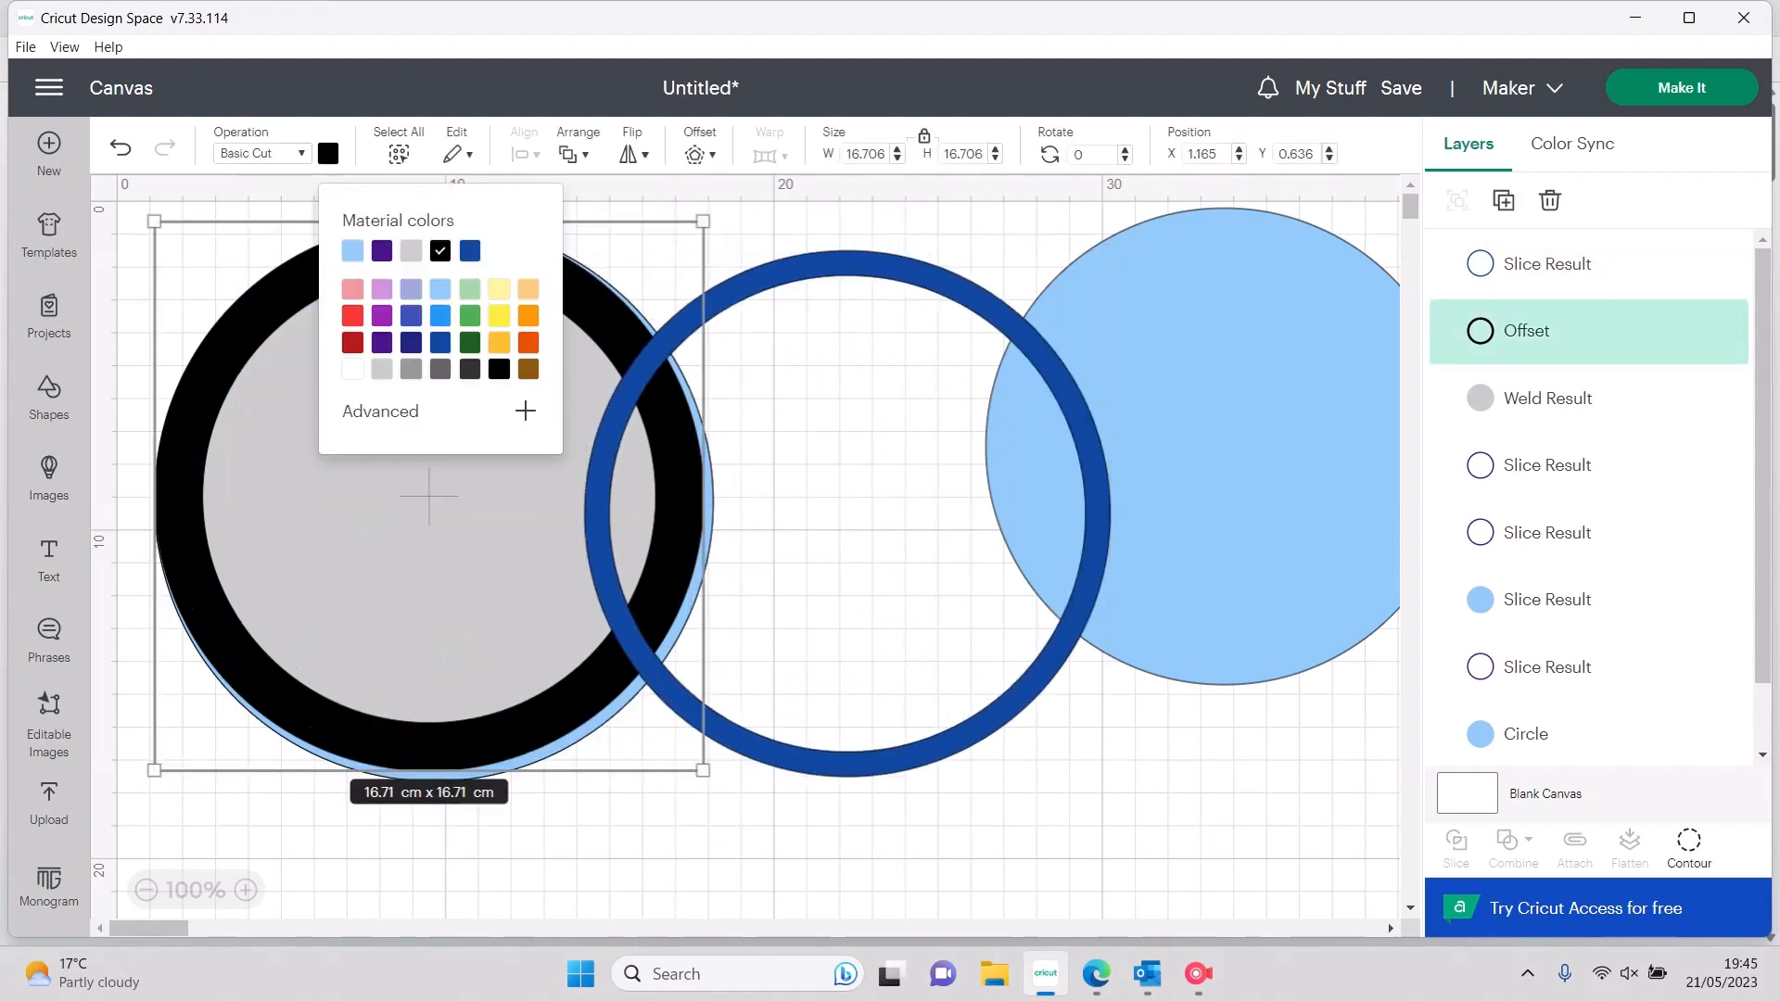
click(470, 250)
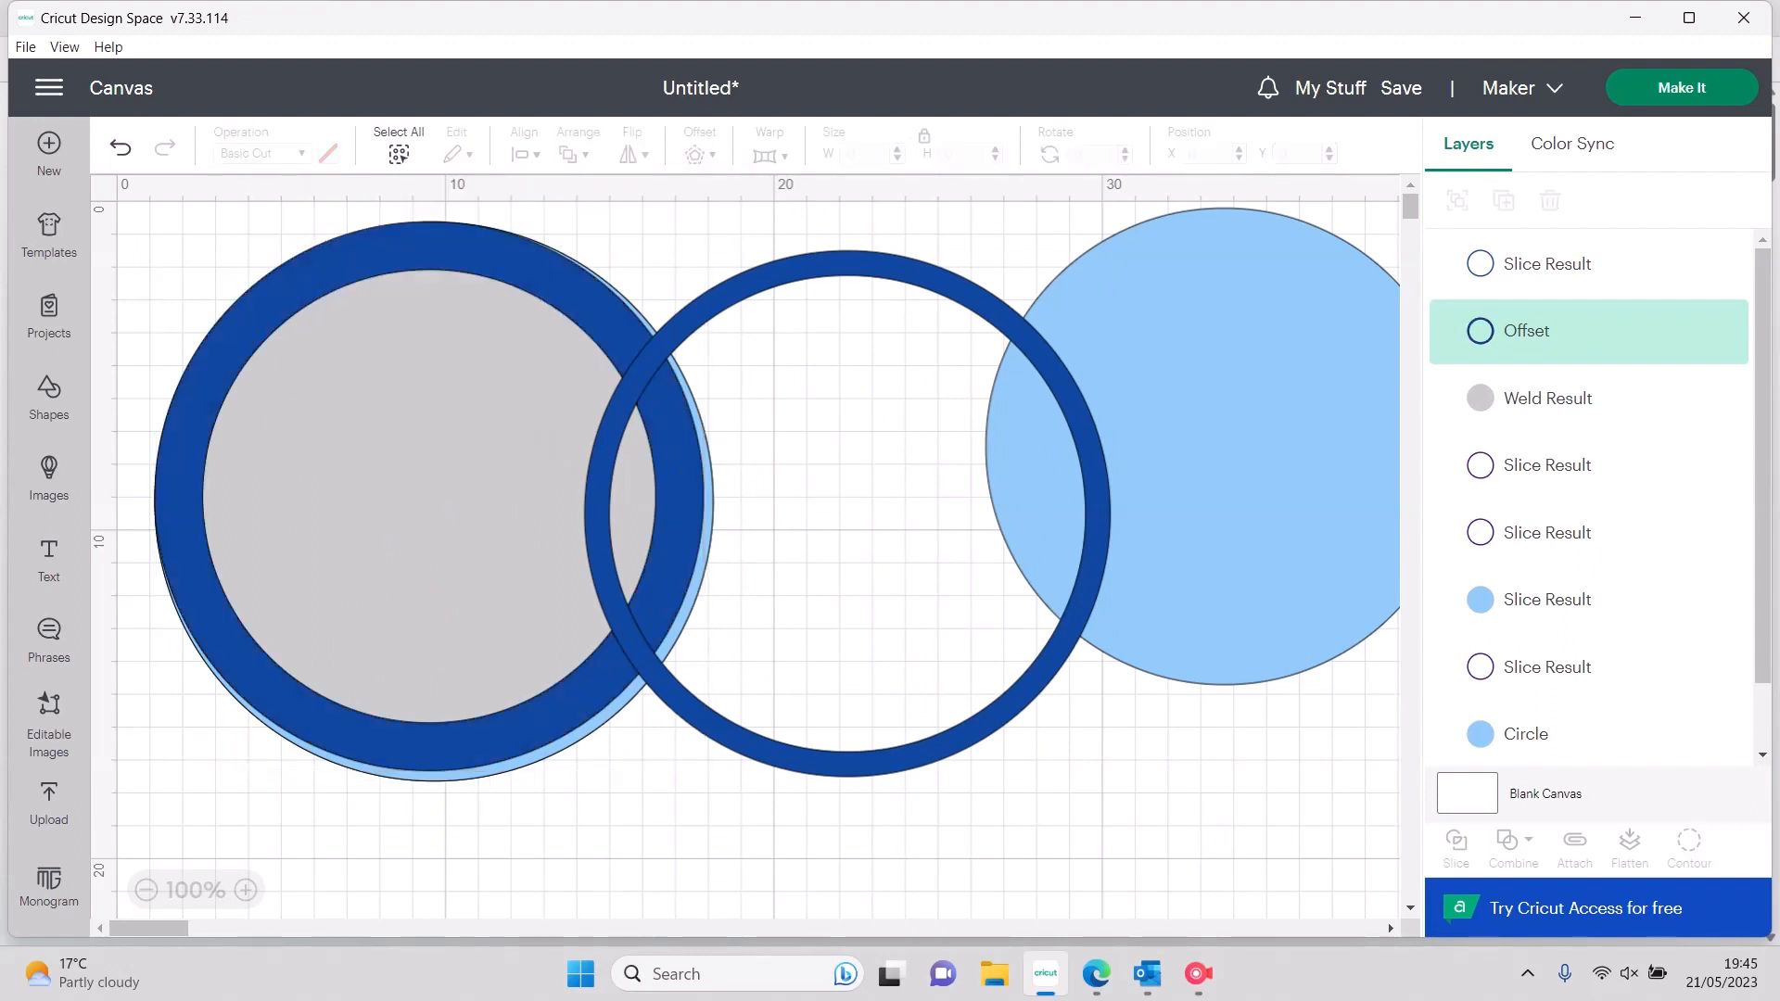
click(847, 513)
key(Delete)
Centre the wide blue offset ring with all the stacked circles and rings horizontally and vertically
click(433, 501)
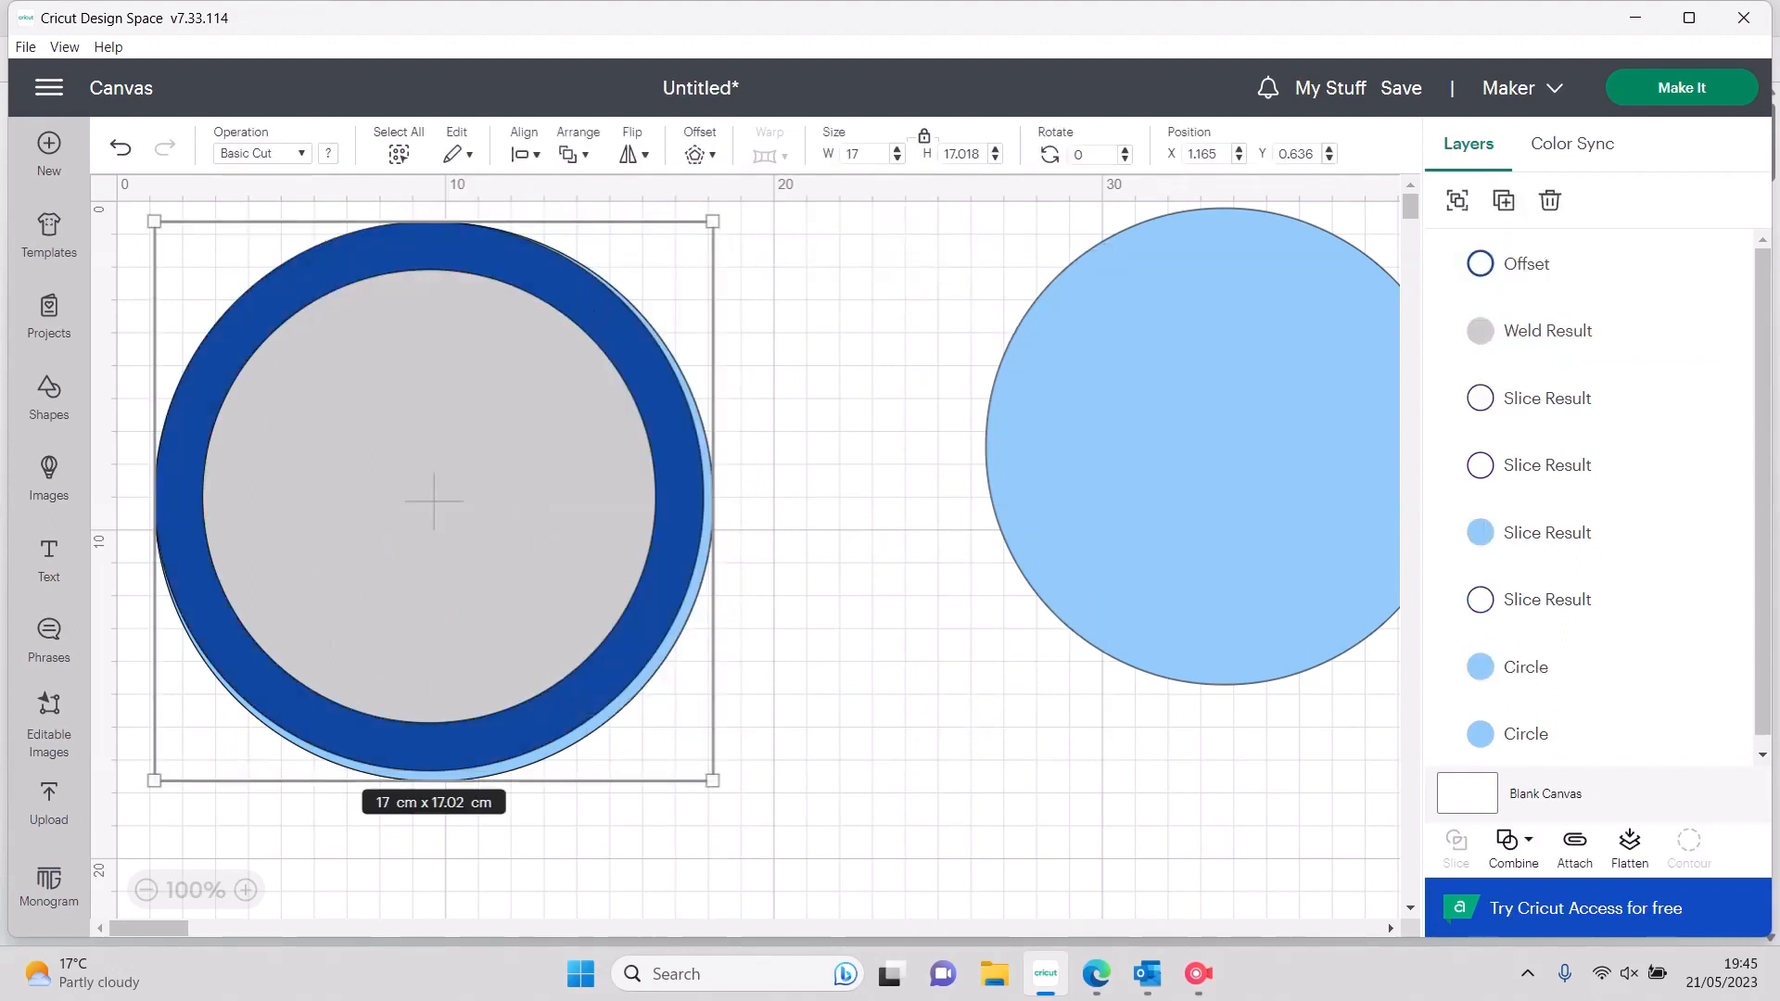
click(524, 154)
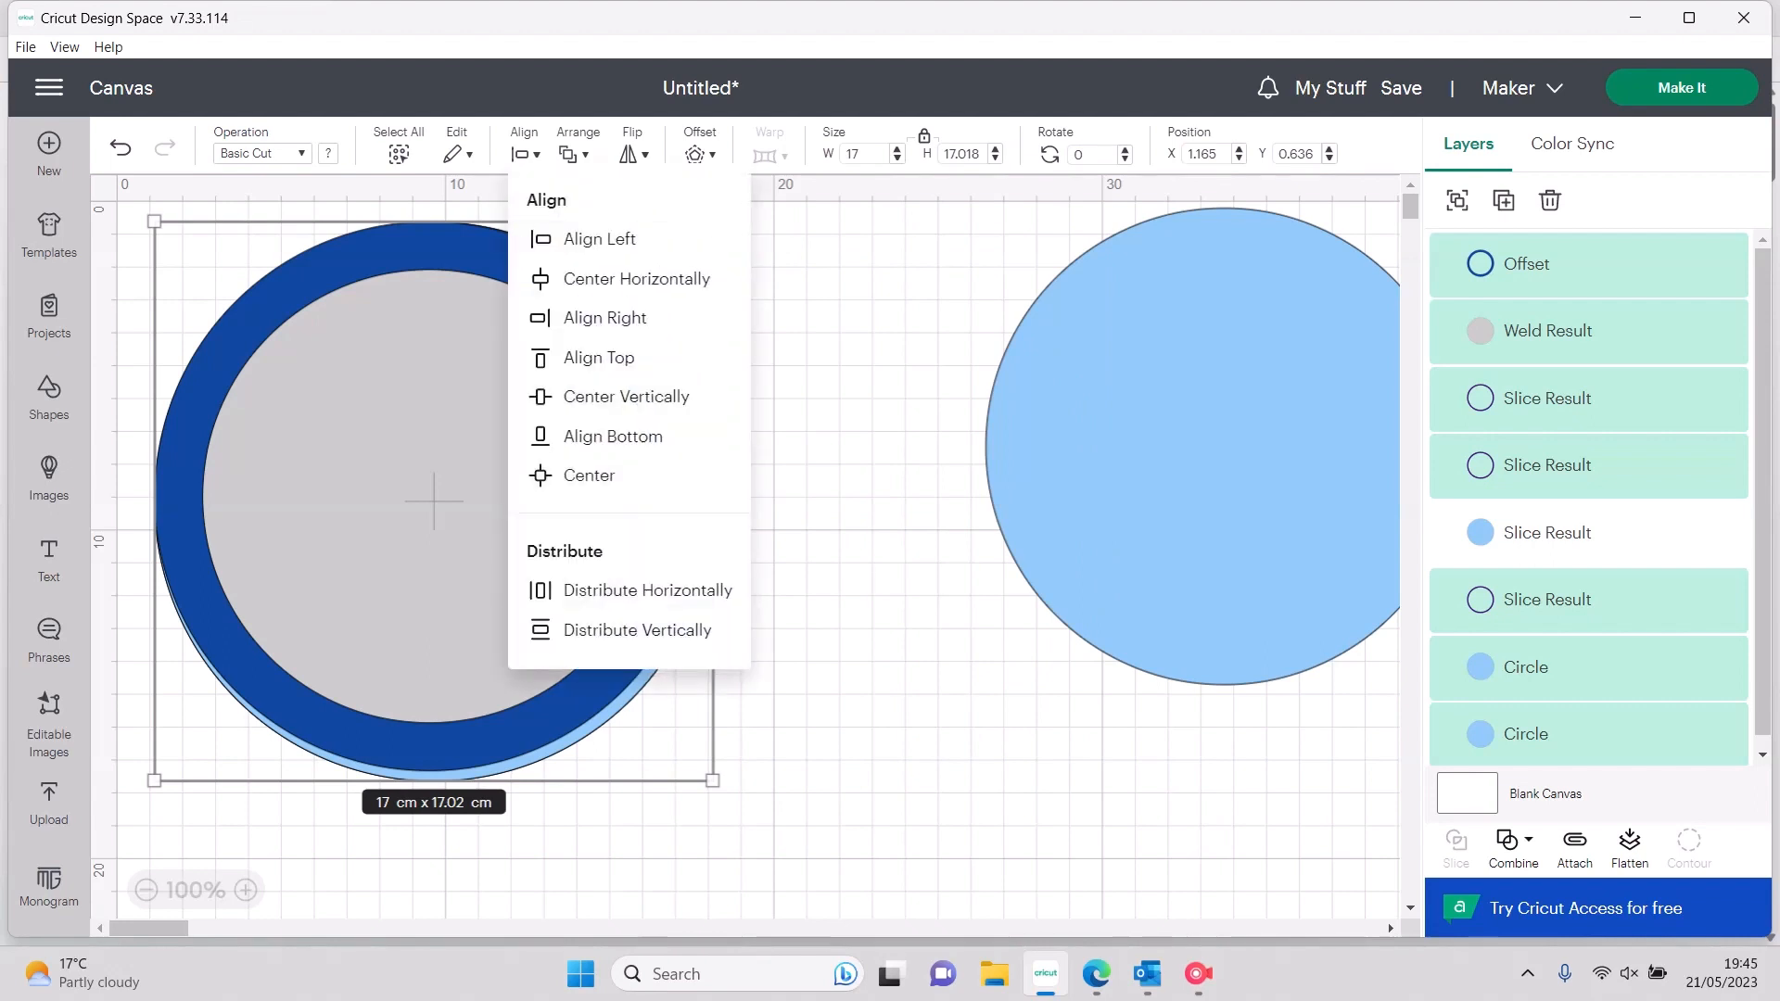
click(579, 278)
click(524, 154)
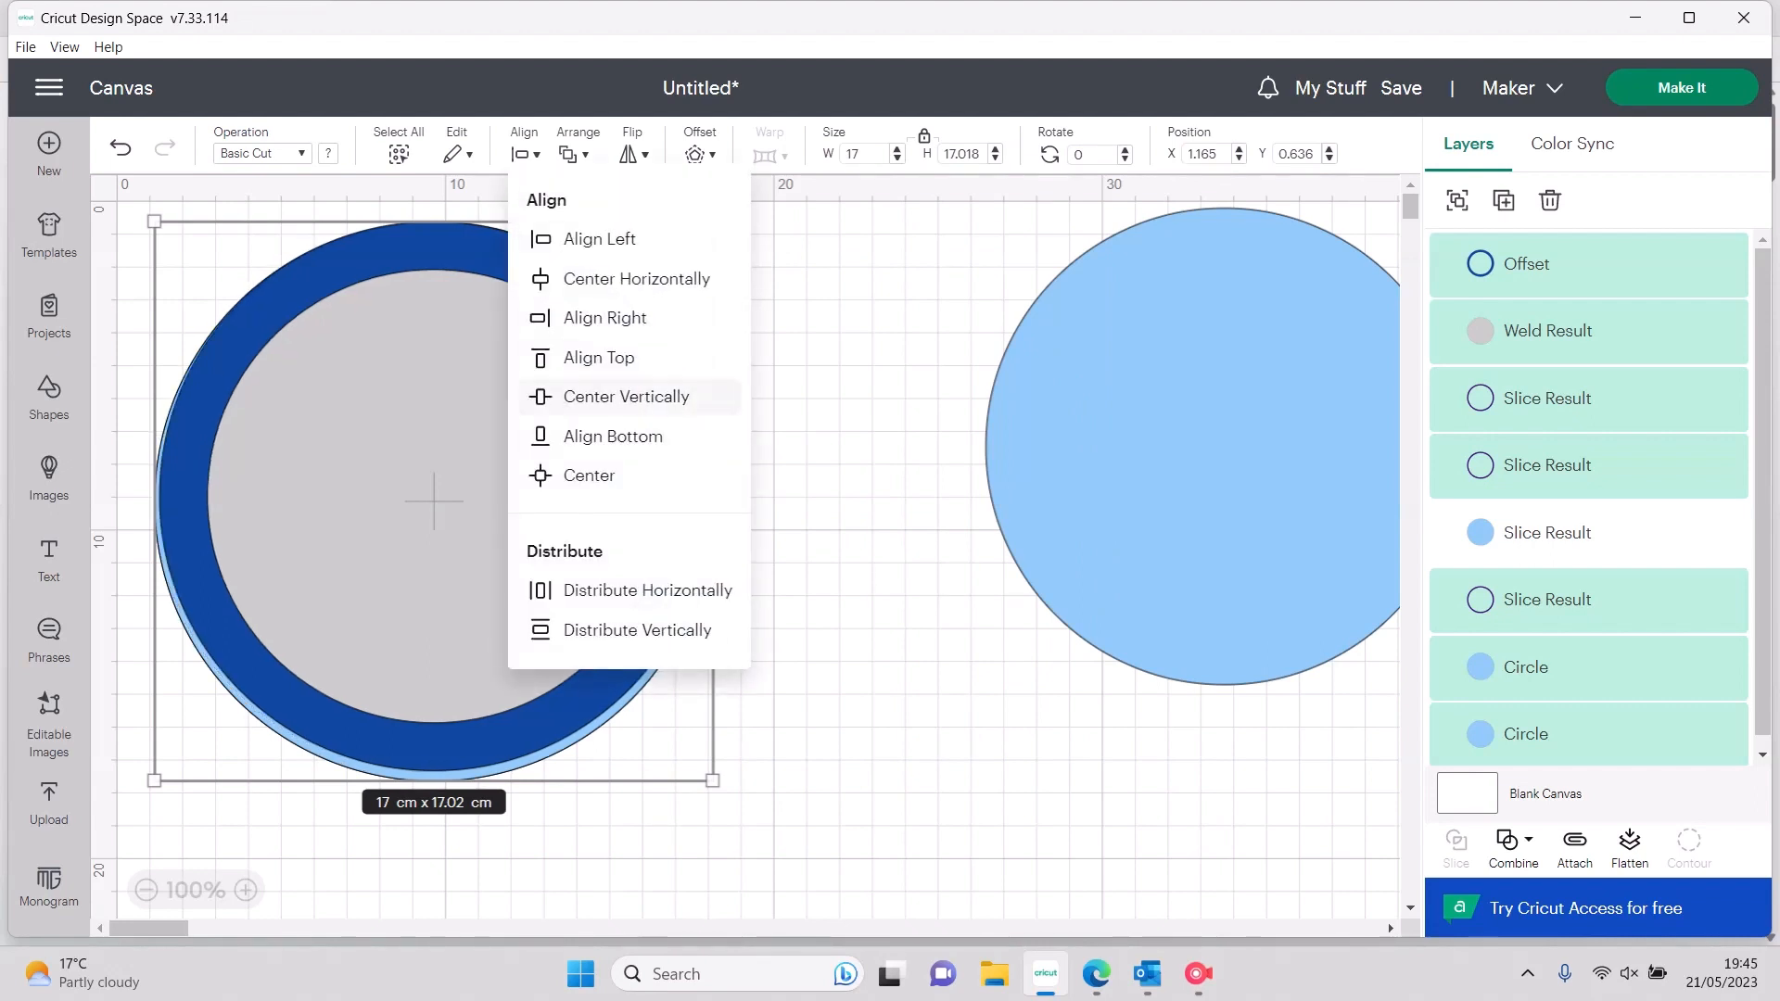
click(594, 394)
key(Escape)
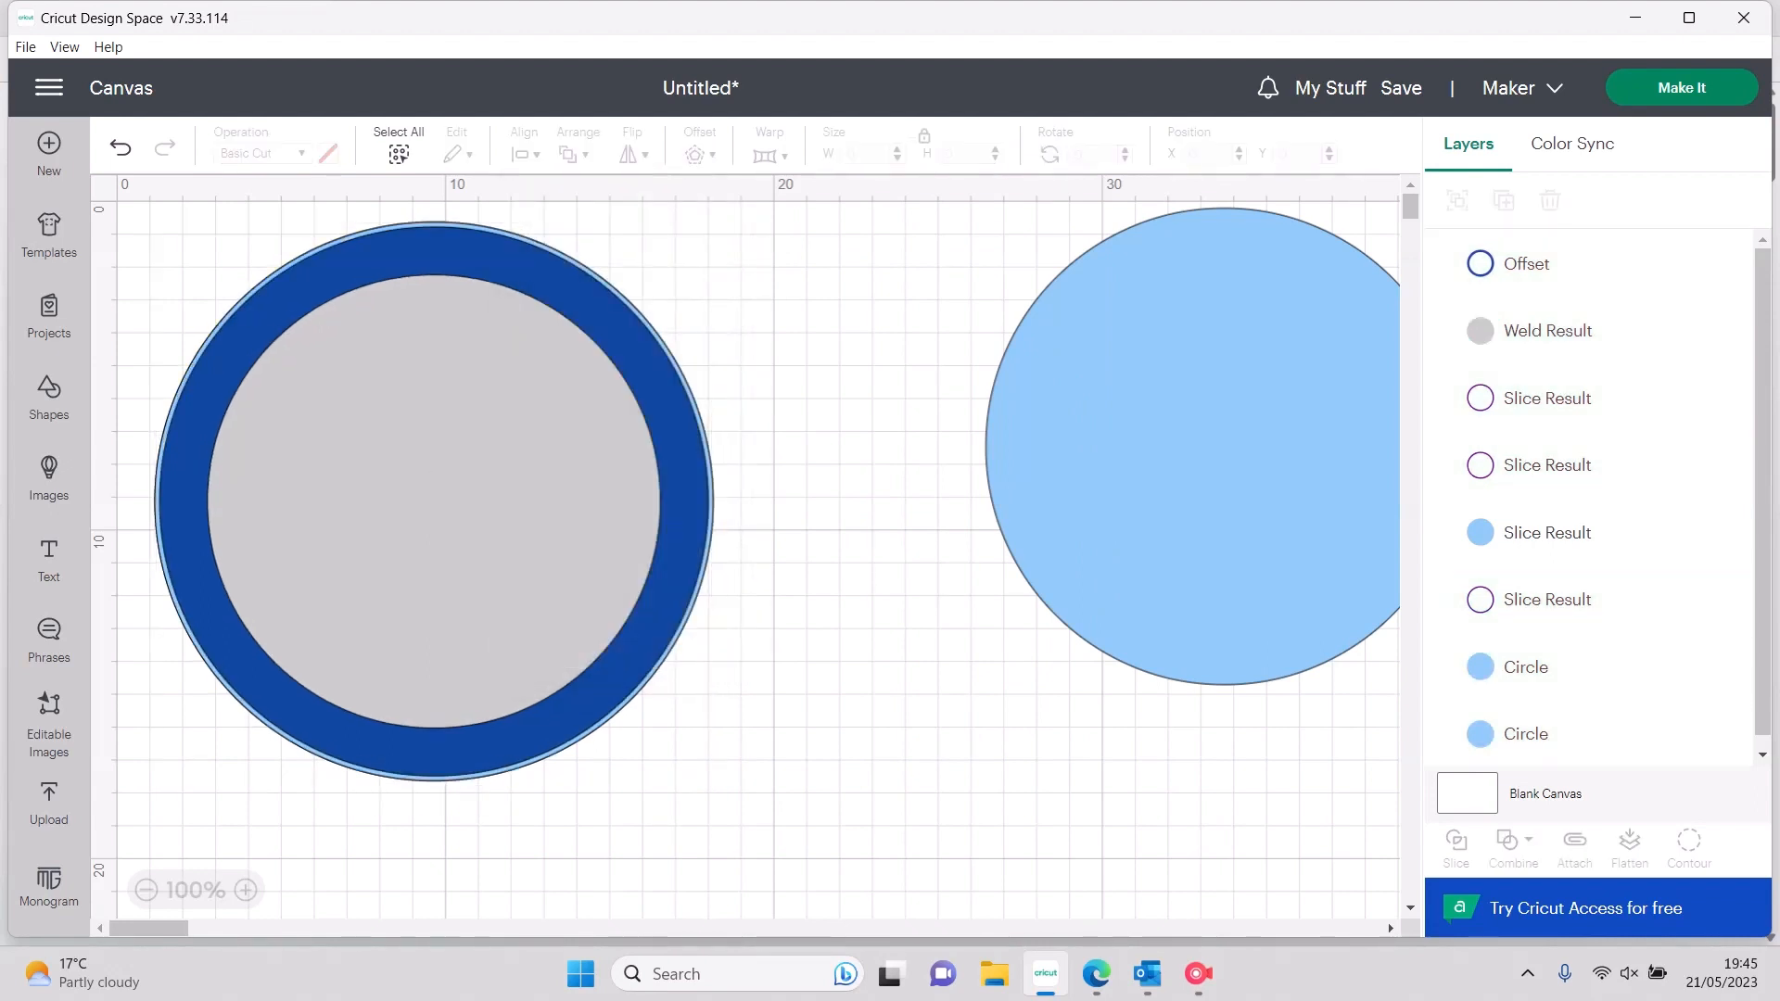
Move the wide blue ring and grey circle aside to inspect the layers beneath, and put both back on the stack
drag(437, 500, 815, 510)
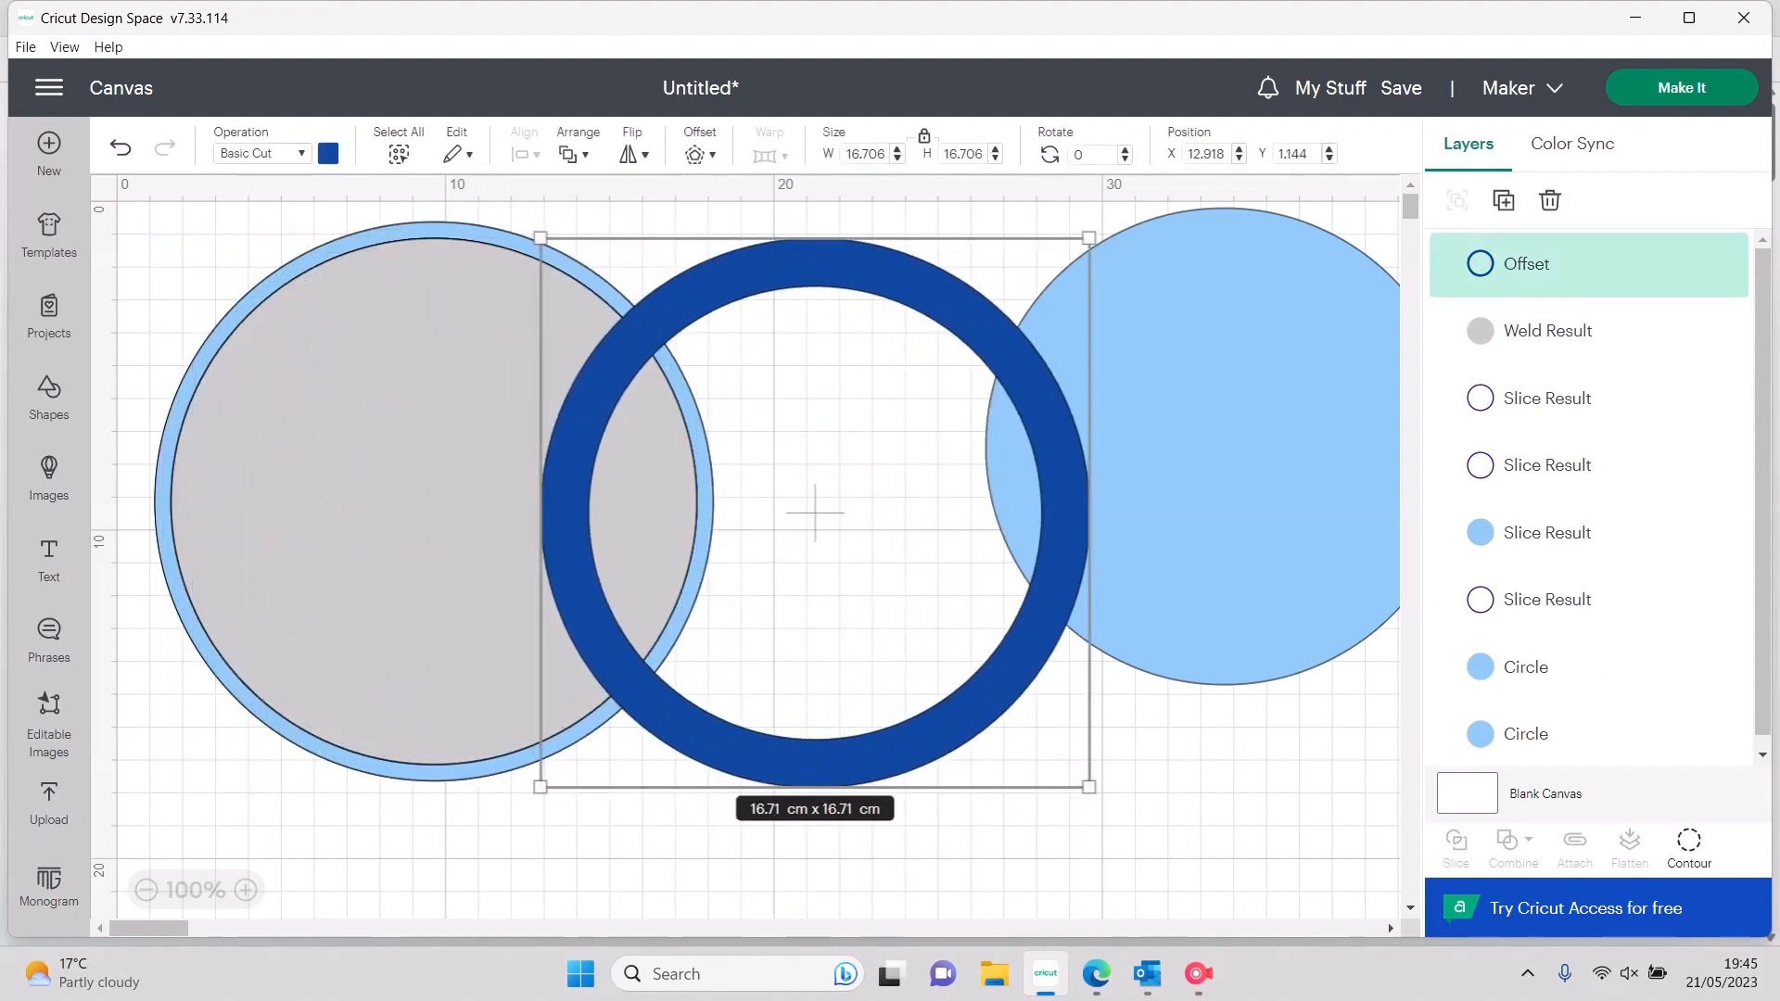
drag(434, 503, 808, 499)
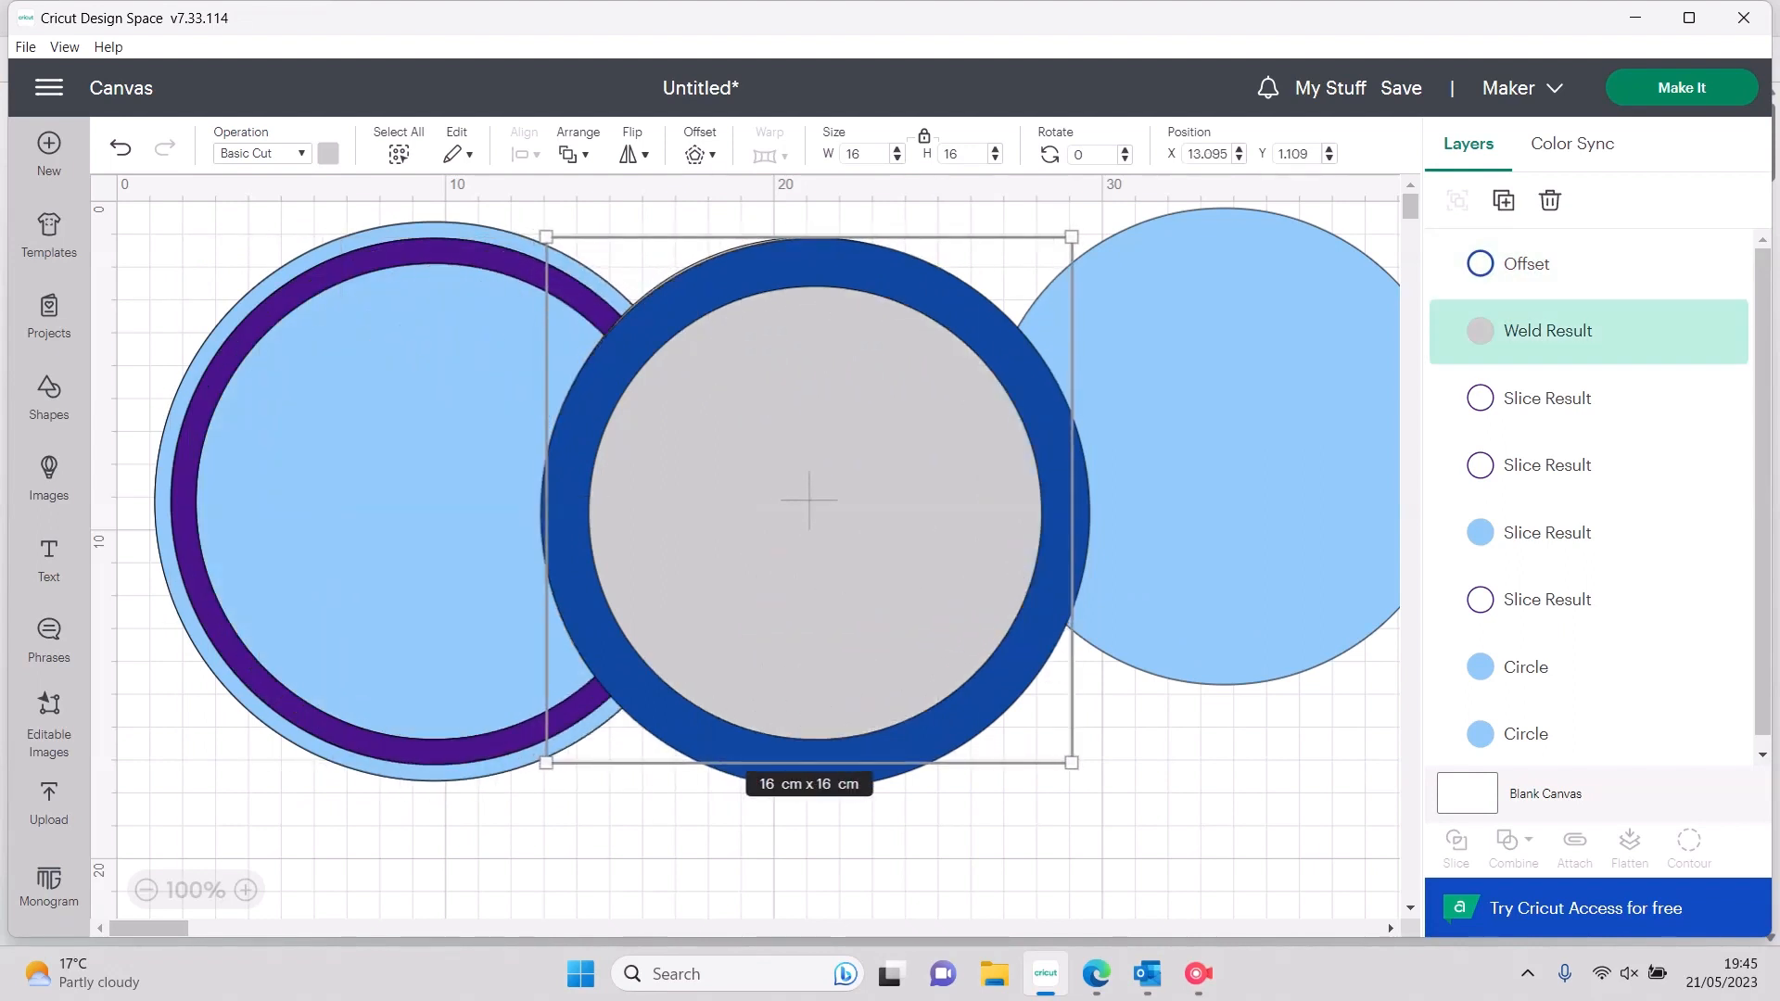
drag(809, 500, 436, 501)
drag(565, 501, 182, 486)
Realign the whole stack, centring the replaced blue ring and grey circle horizontally and vertically with the other layers
drag(761, 351, 403, 827)
click(526, 154)
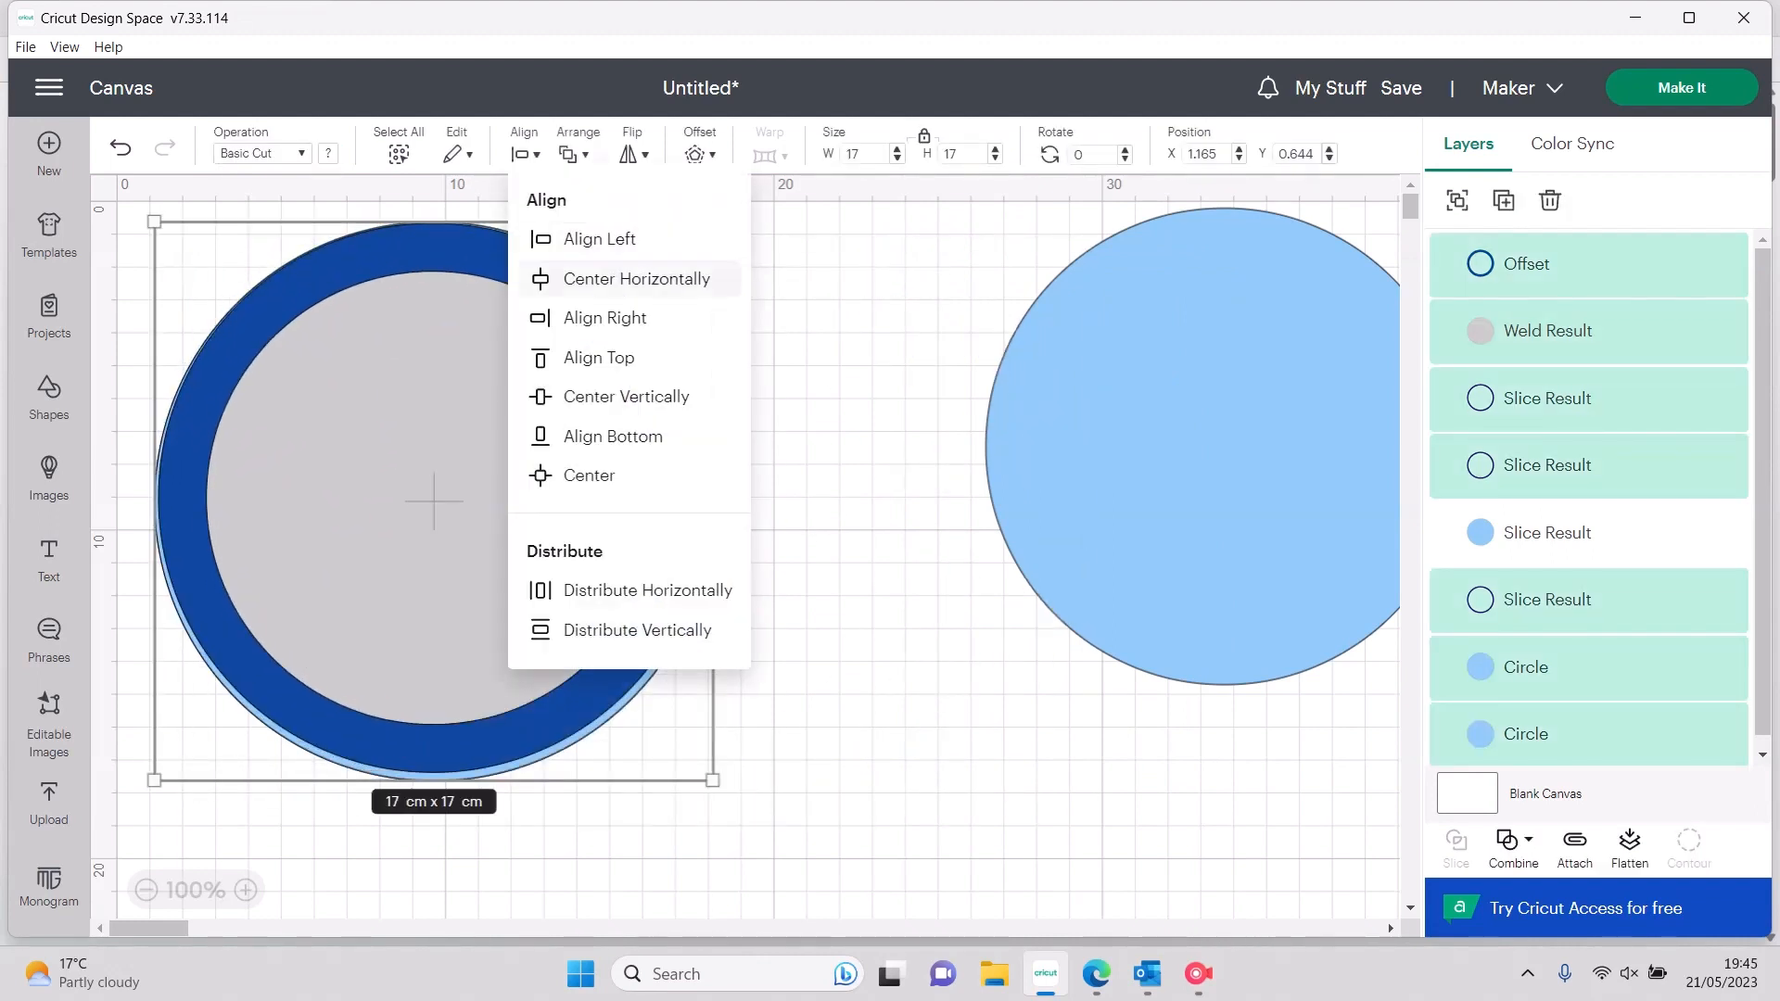
click(636, 280)
click(526, 154)
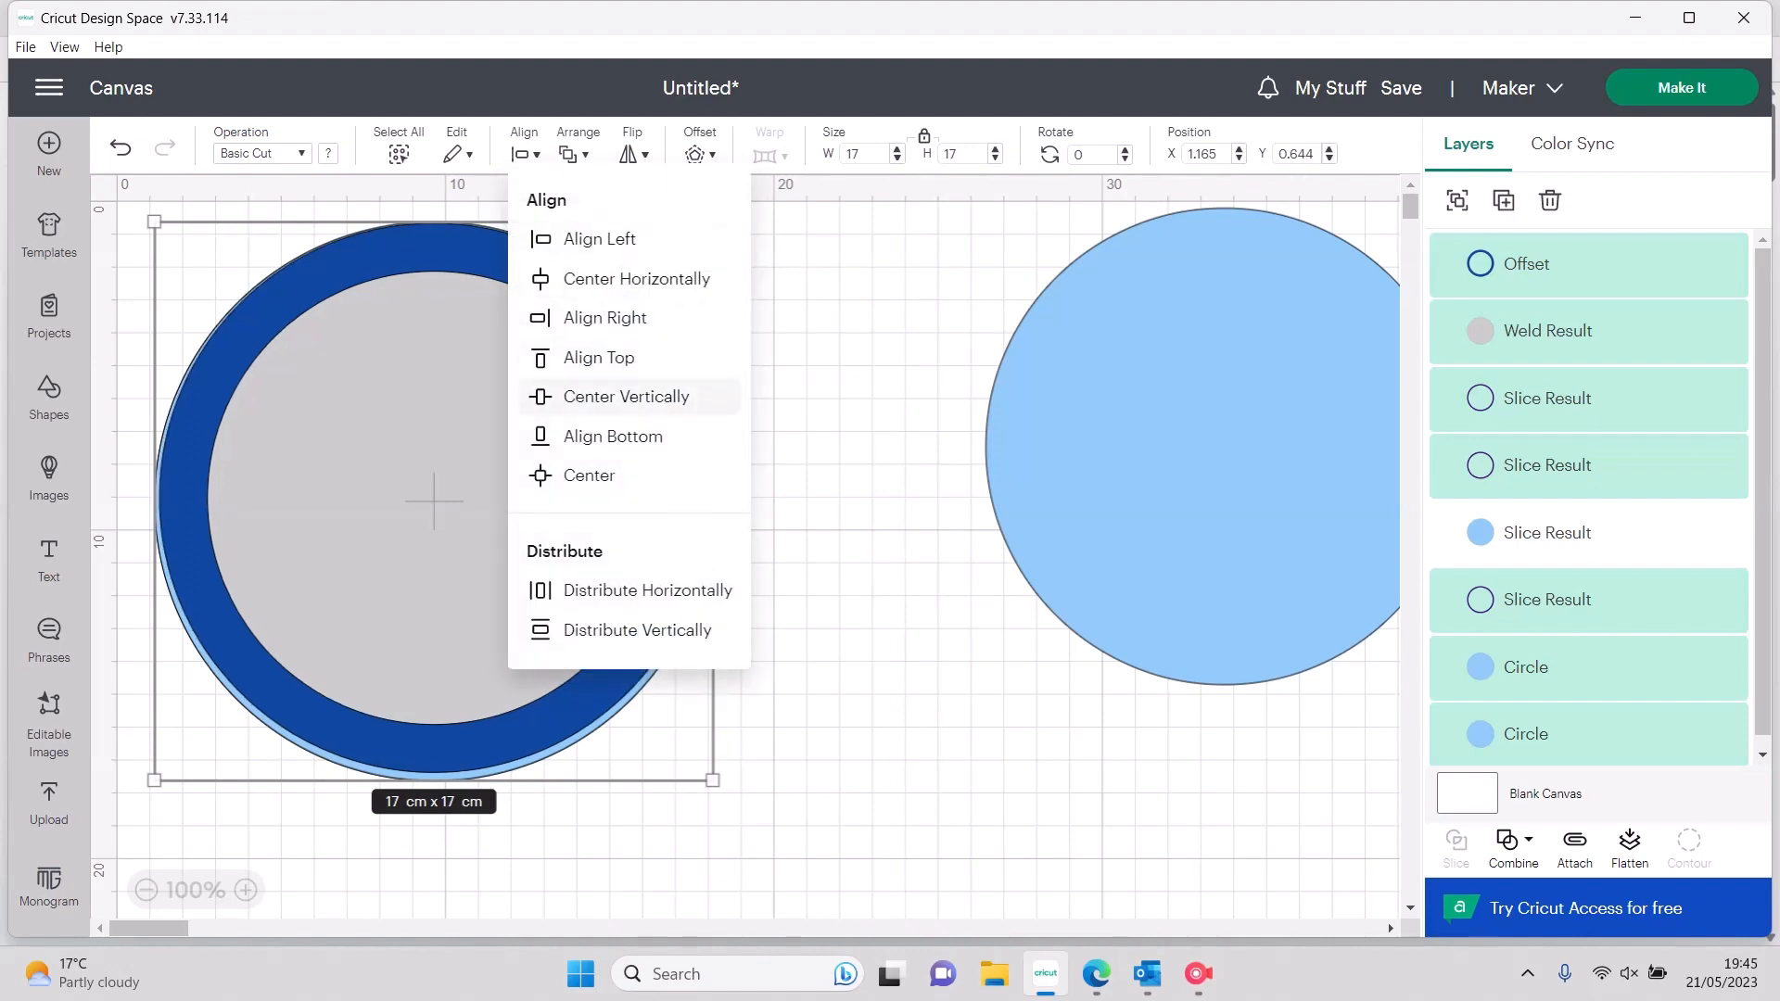
click(627, 397)
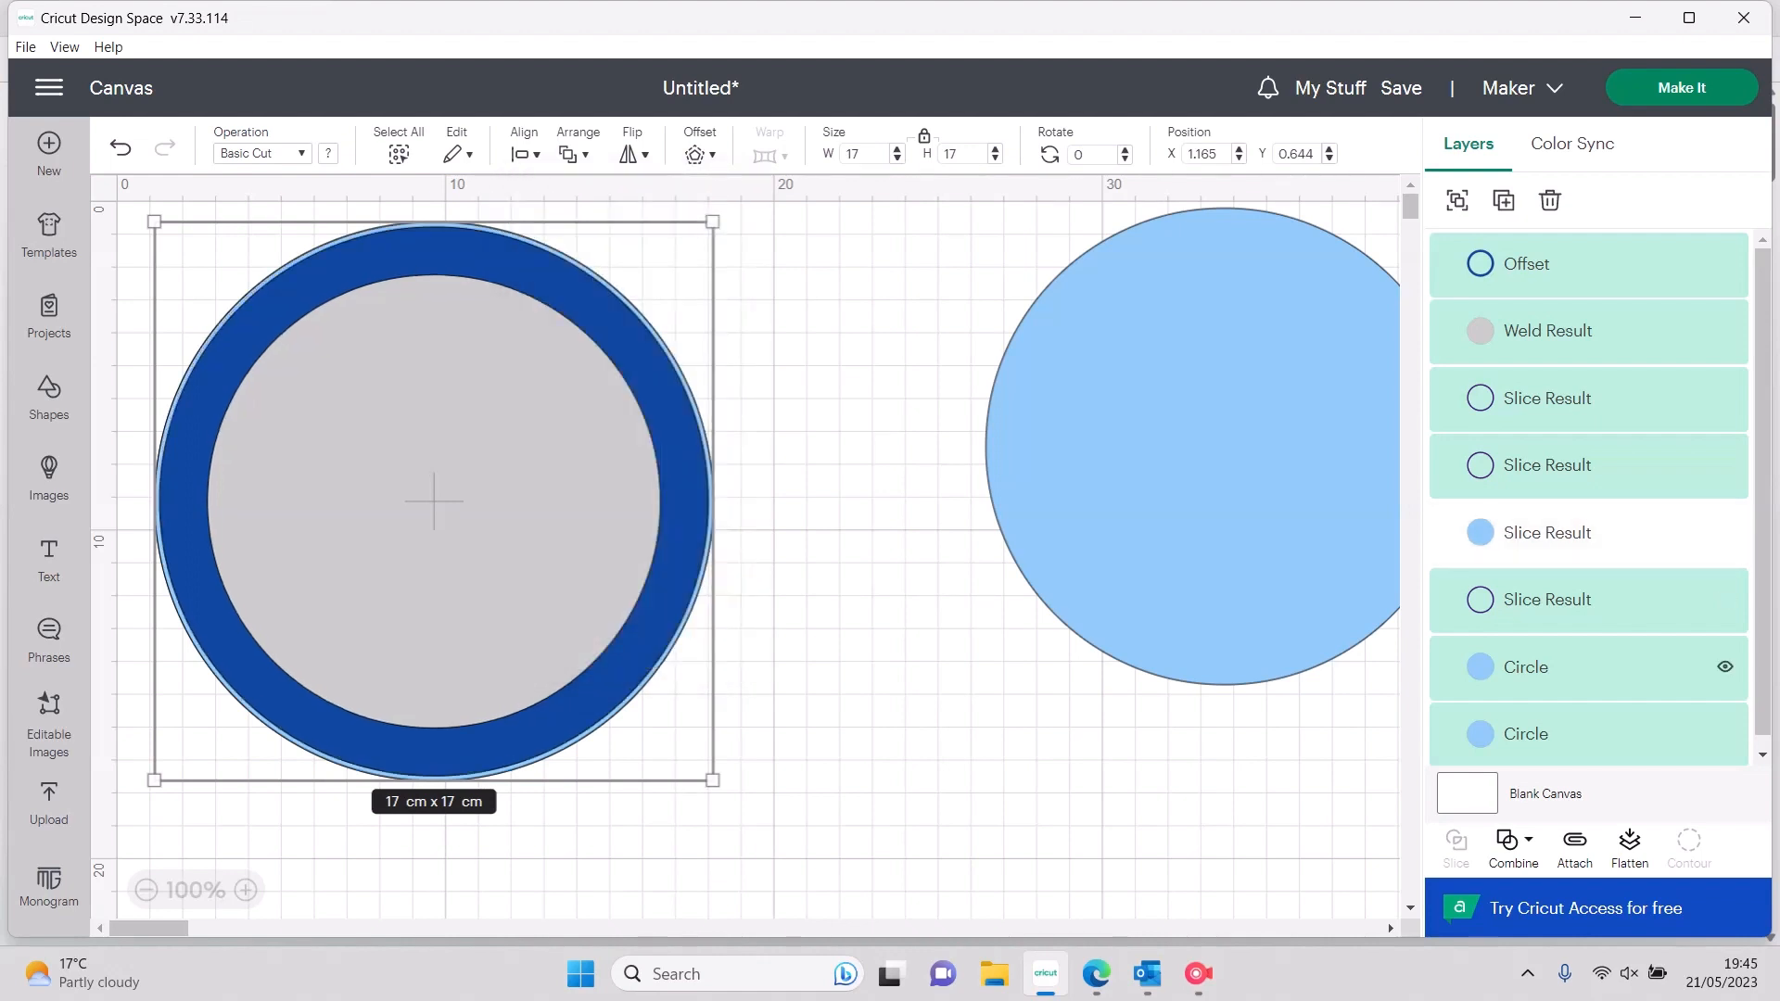
Reorder the welded grey circle beneath both 17 cm circles as the lowest layer
drag(1549, 331, 1556, 733)
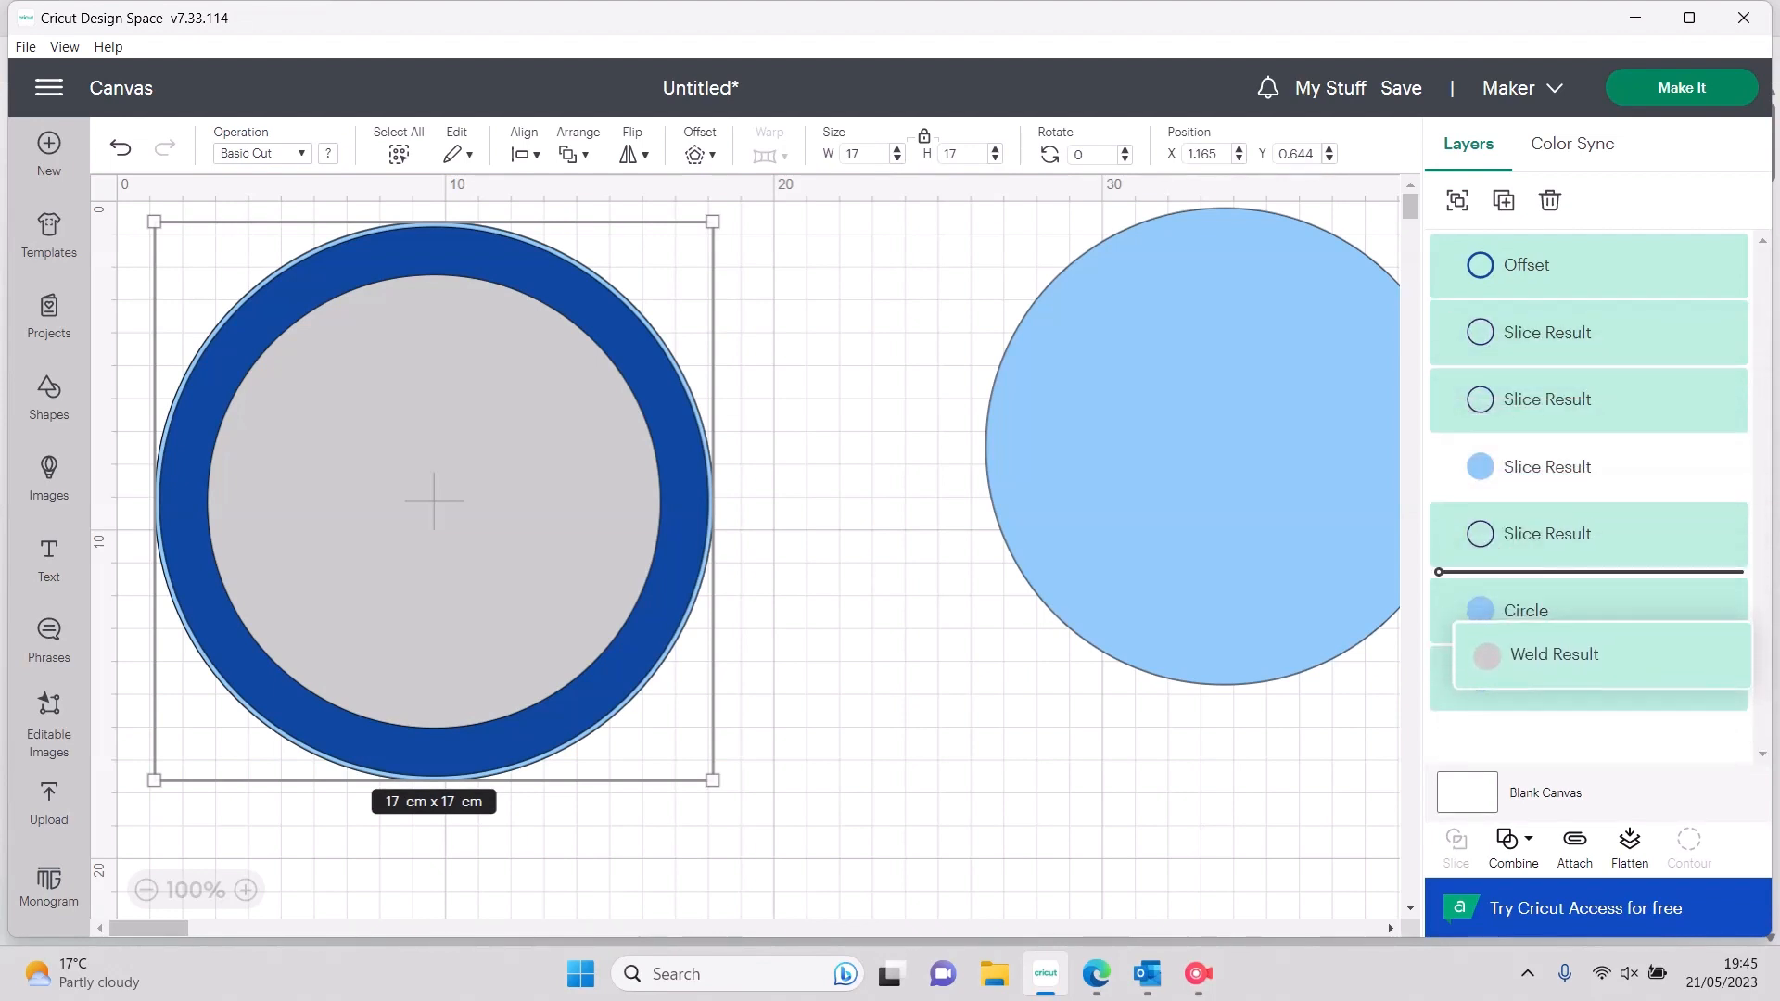
click(1224, 446)
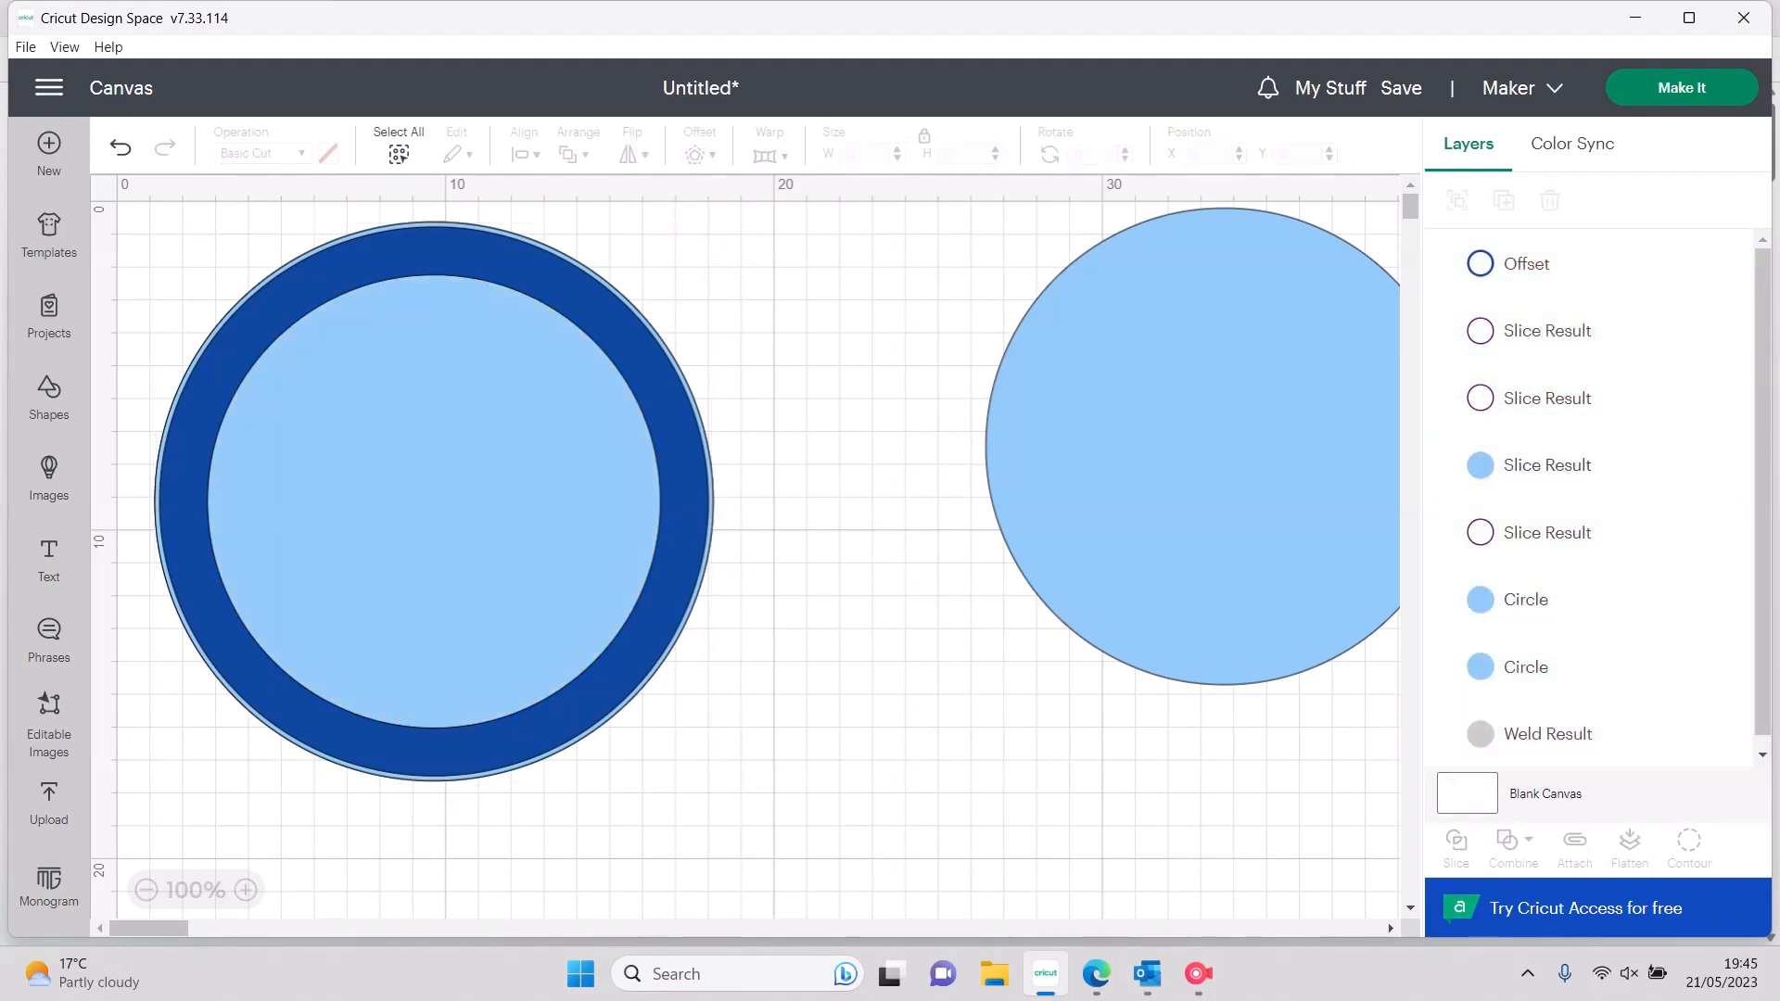
Delete the spare light blue sliced circle, and add a text object in the empty area beside the circle stack
key(Delete)
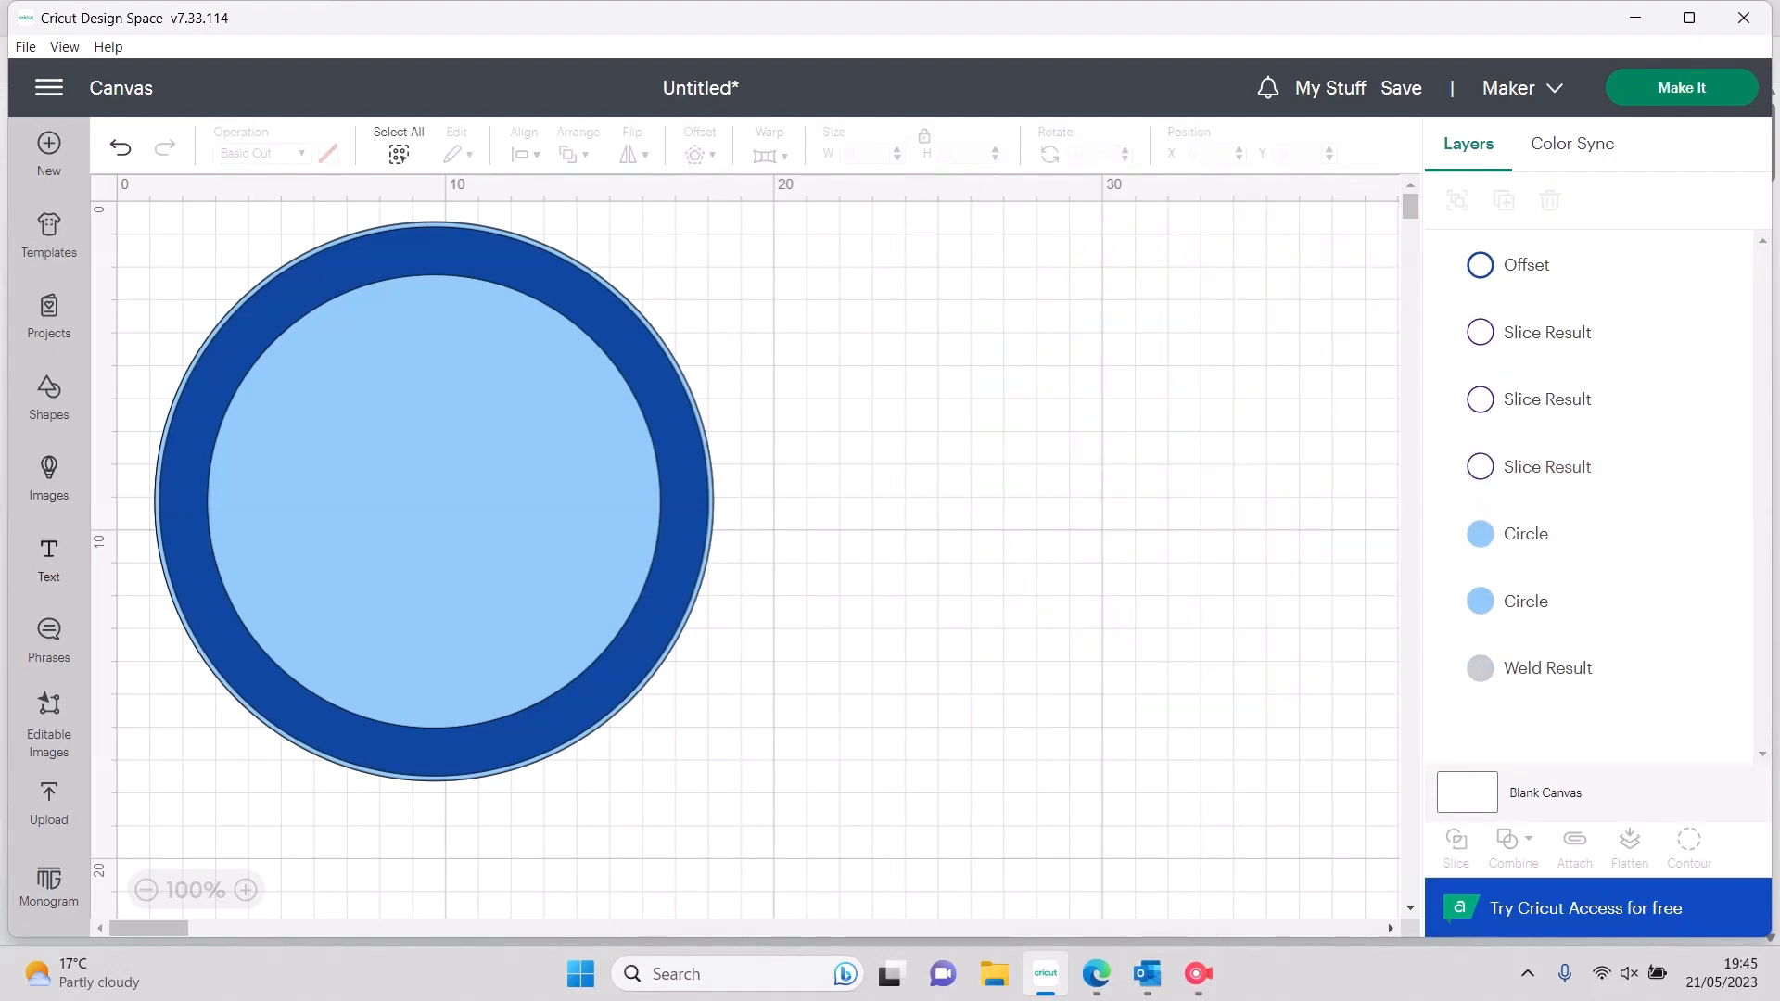
click(49, 560)
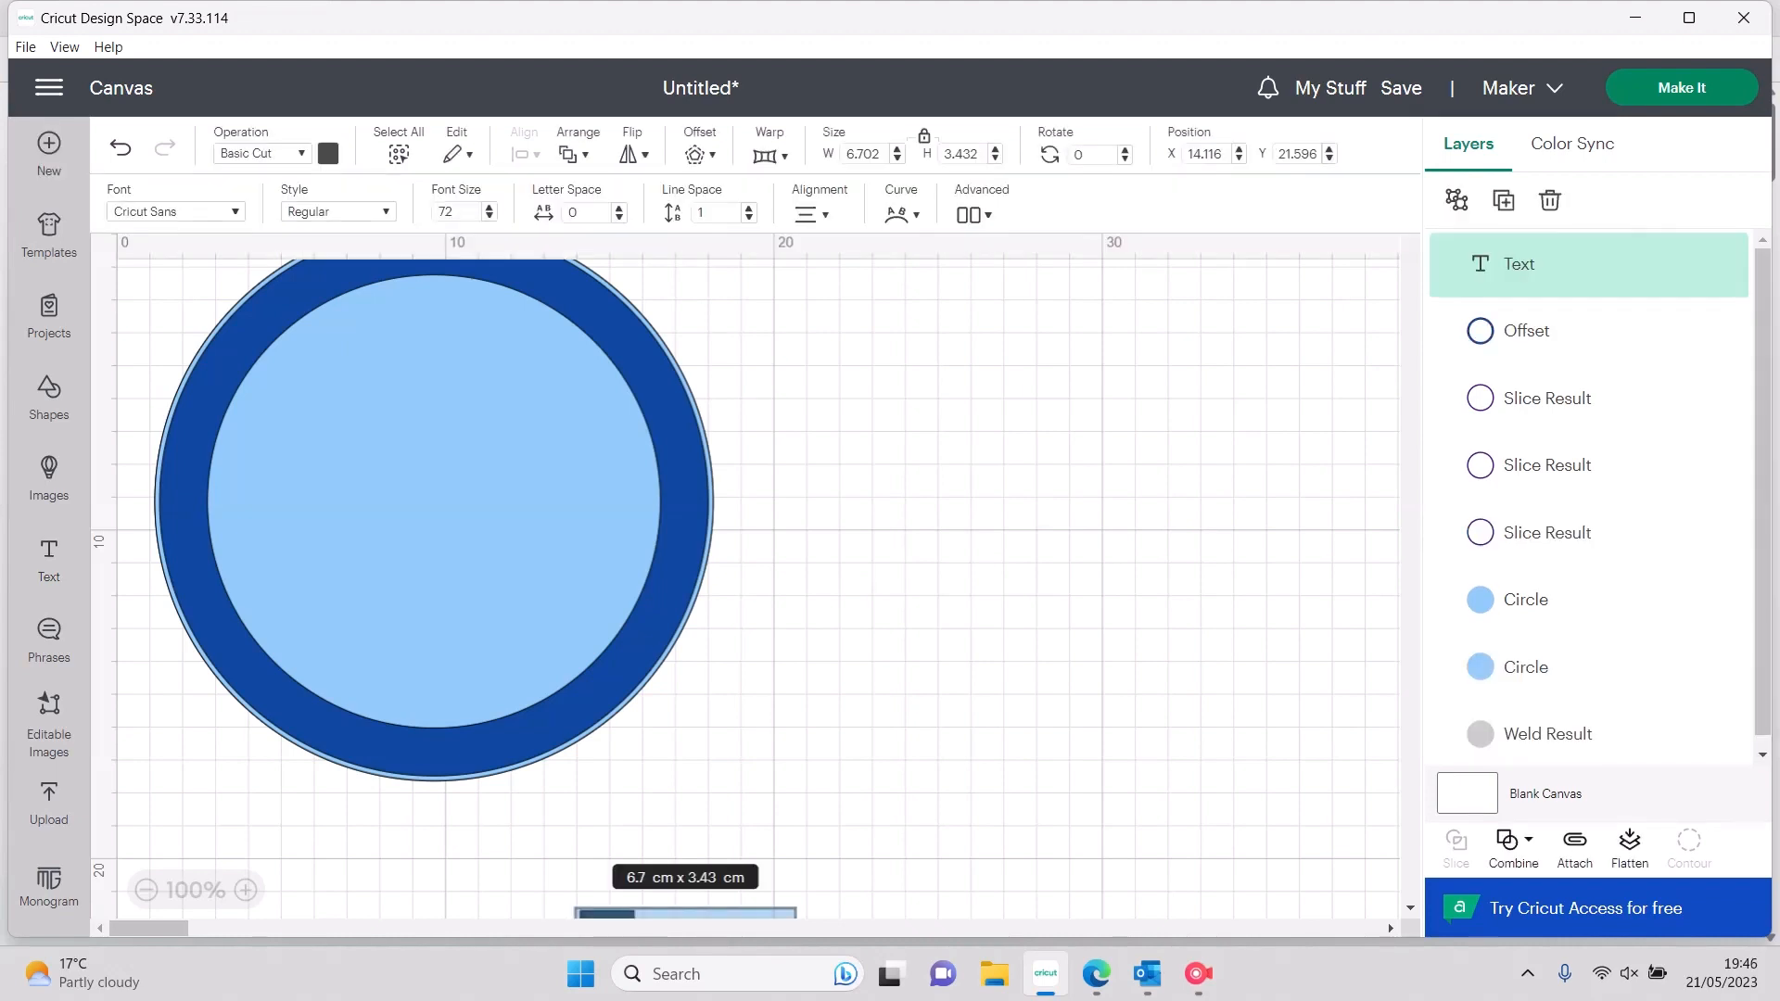
click(973, 594)
scroll(974, 593, down, 1)
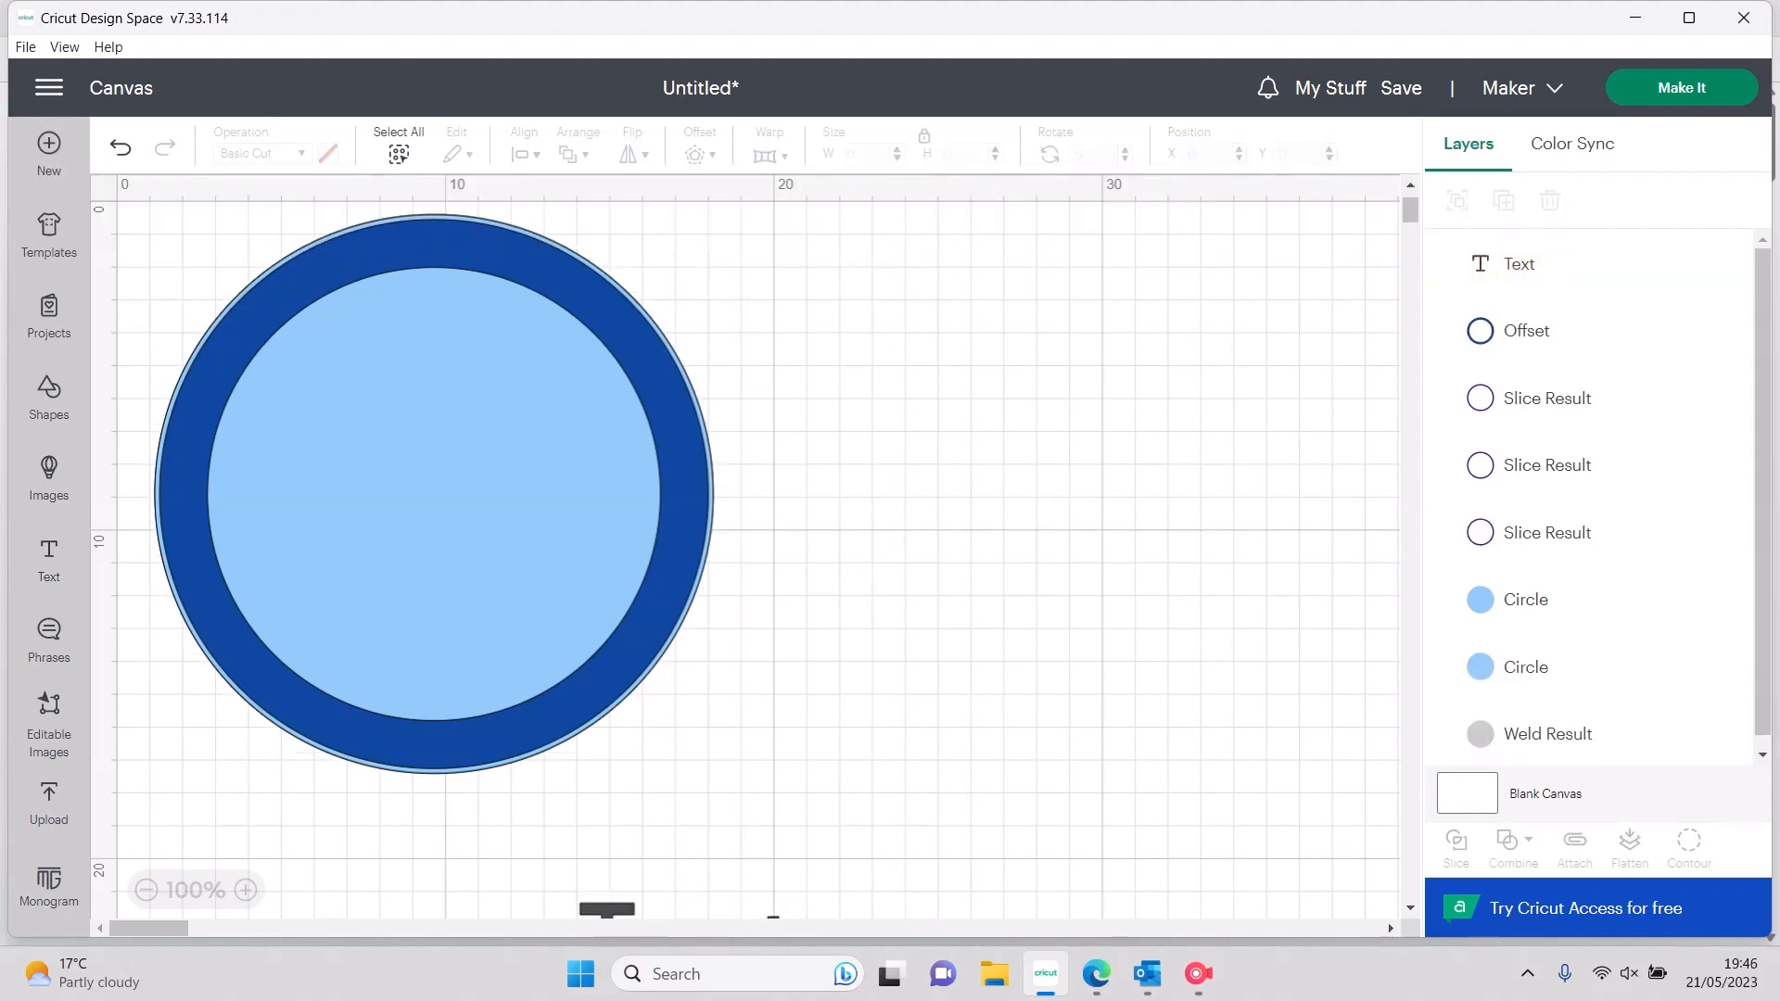
drag(686, 840, 985, 409)
scroll(985, 409, up, 1)
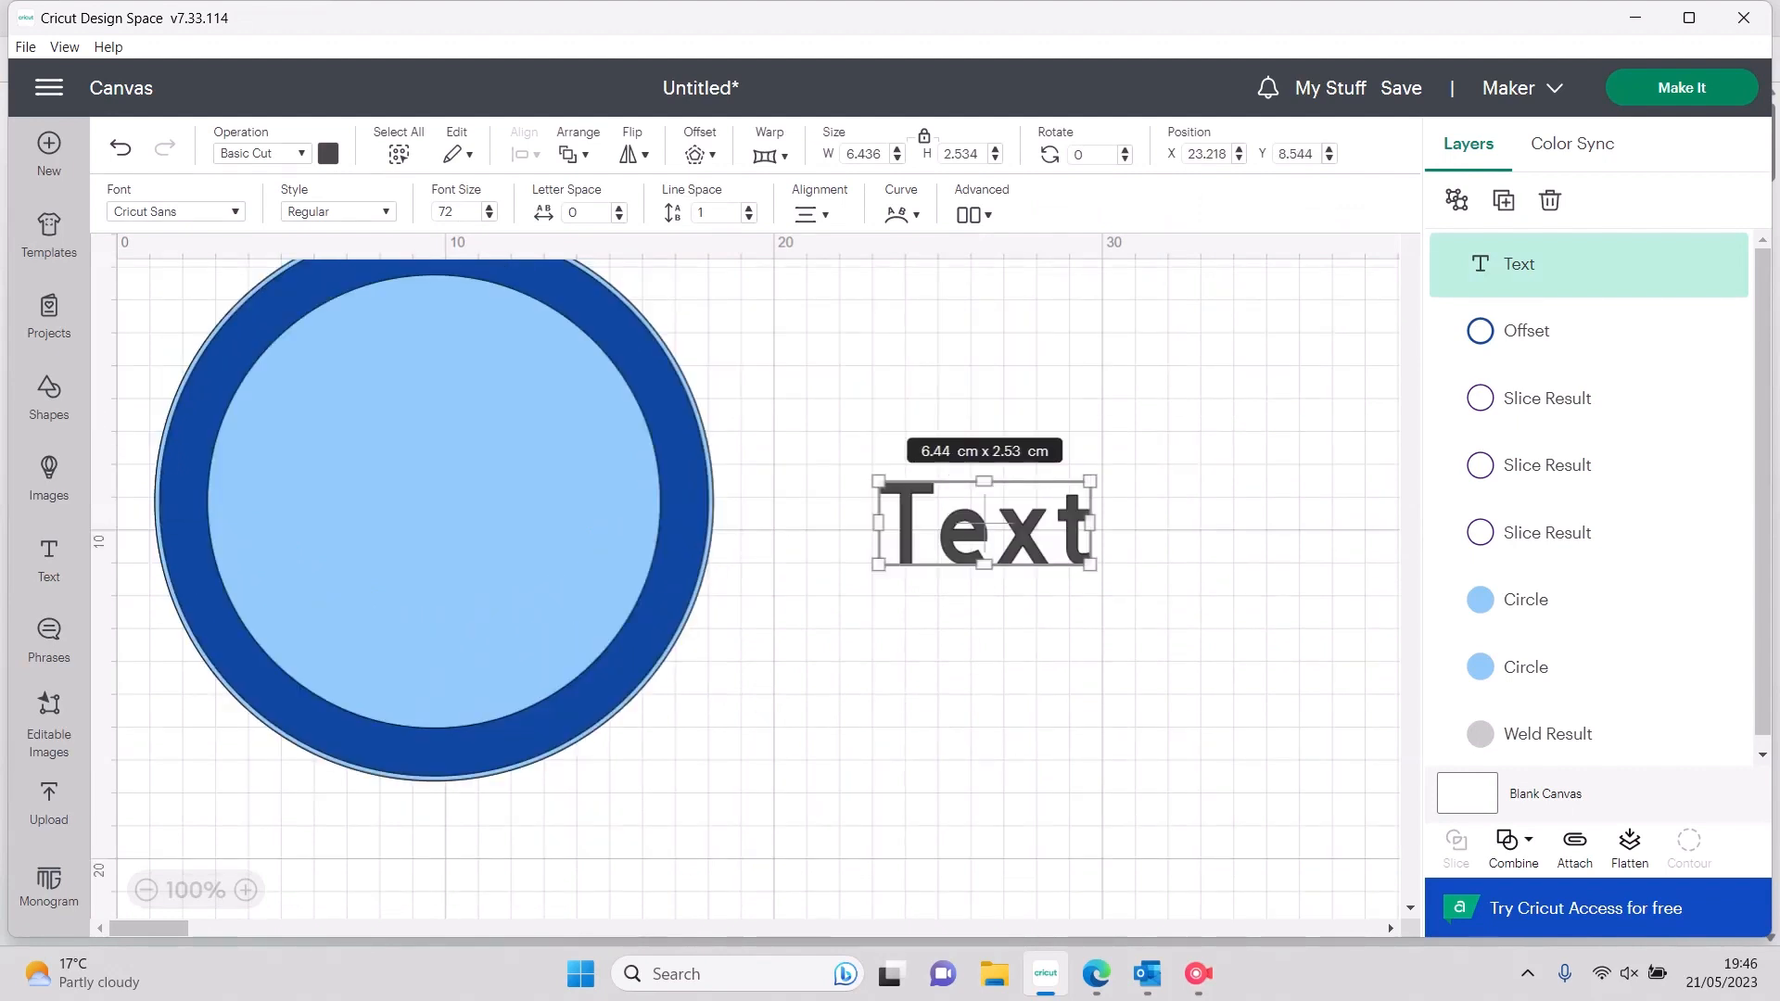
Search the fonts for BFC, apply BFC Daisy Soft to the text and replace the placeholder with the person's name
click(176, 212)
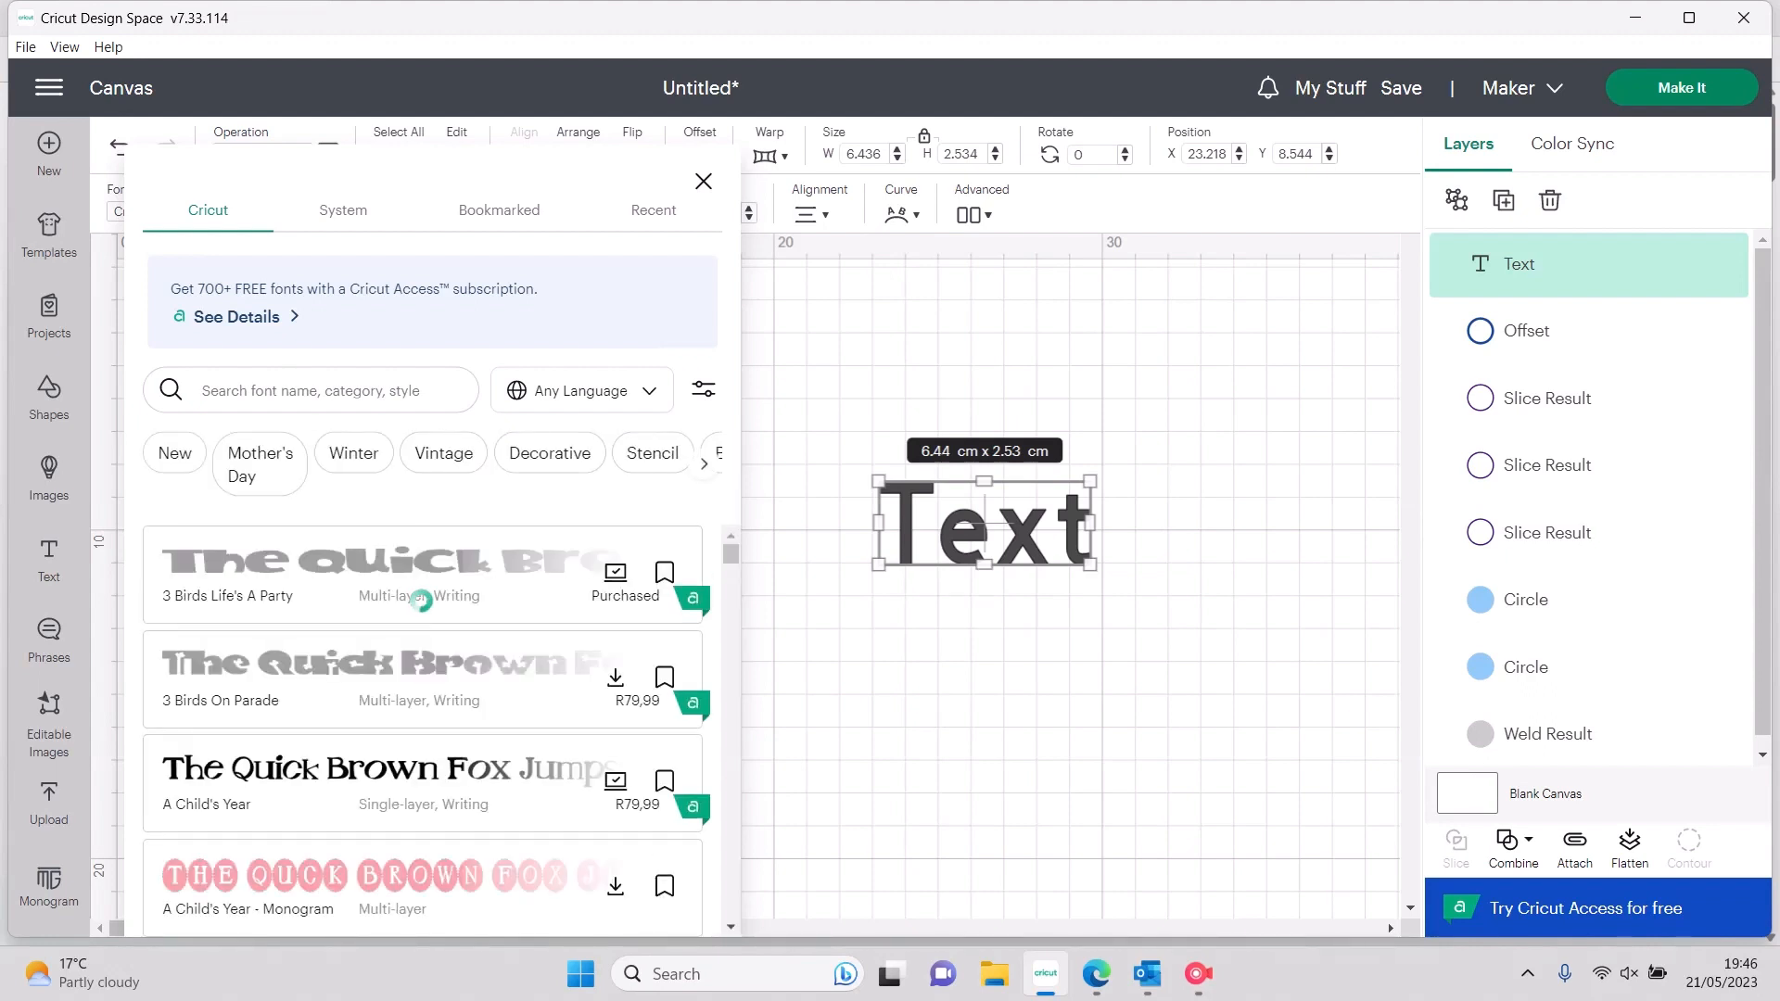
scroll(421, 601, down, 4)
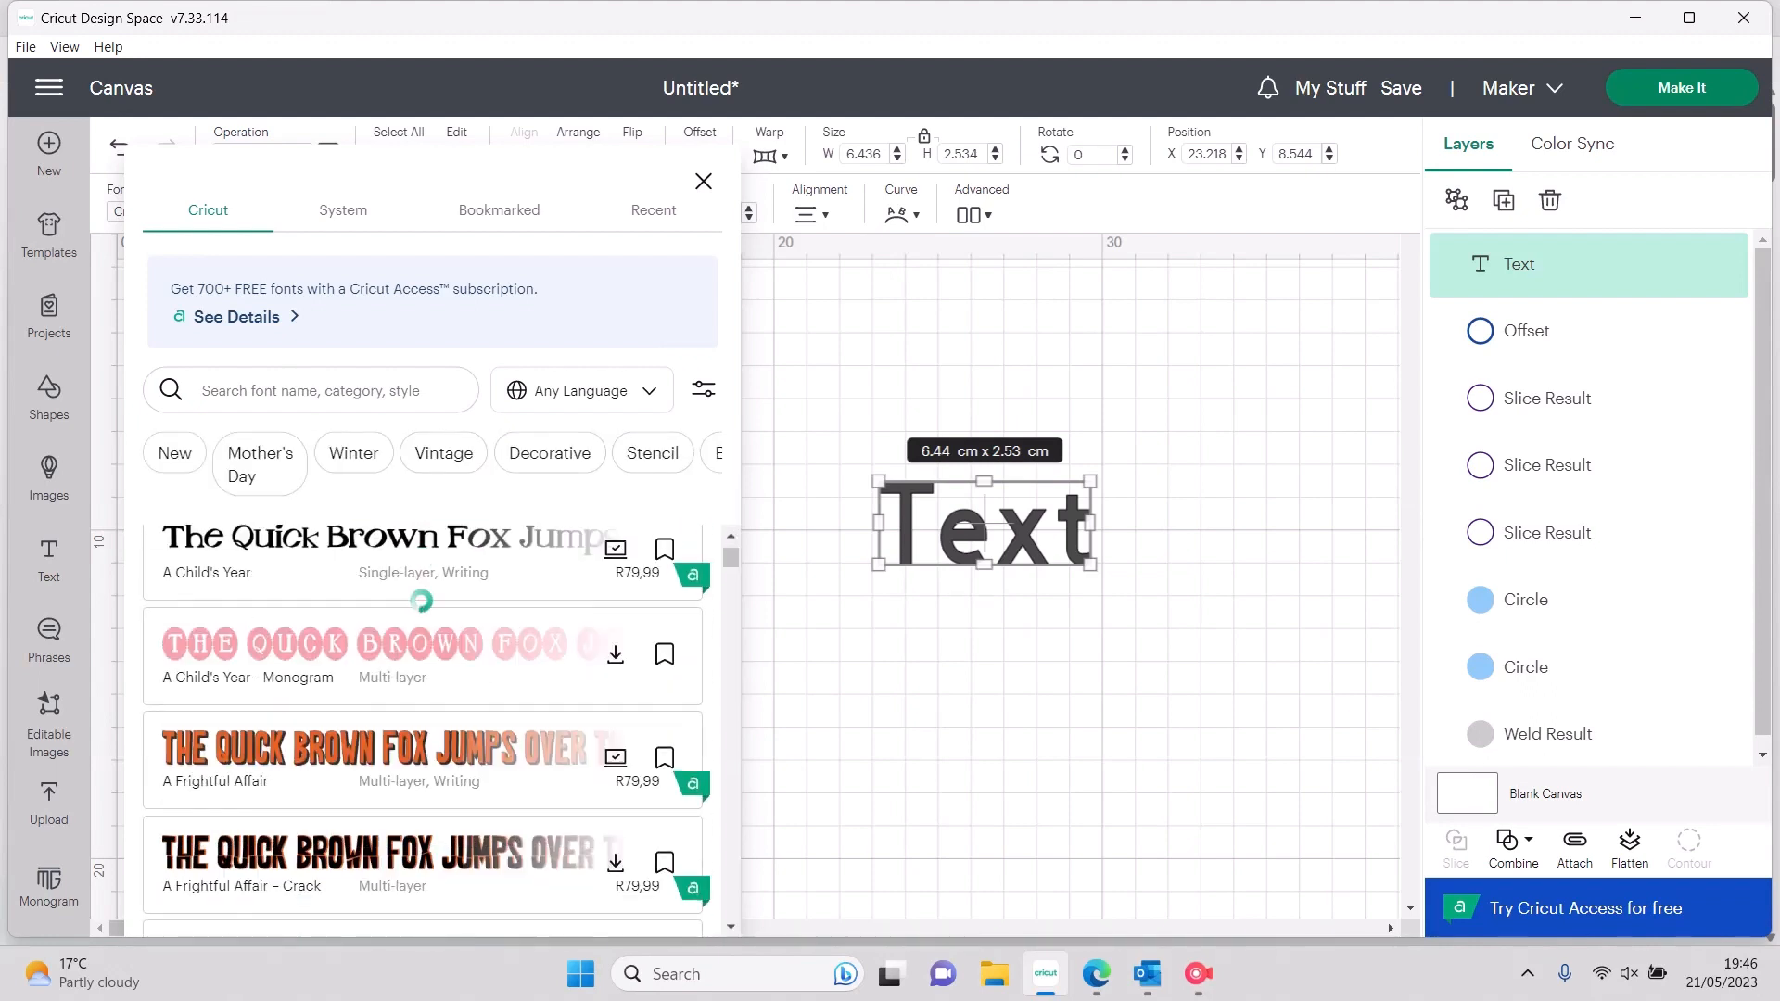
scroll(421, 601, down, 15)
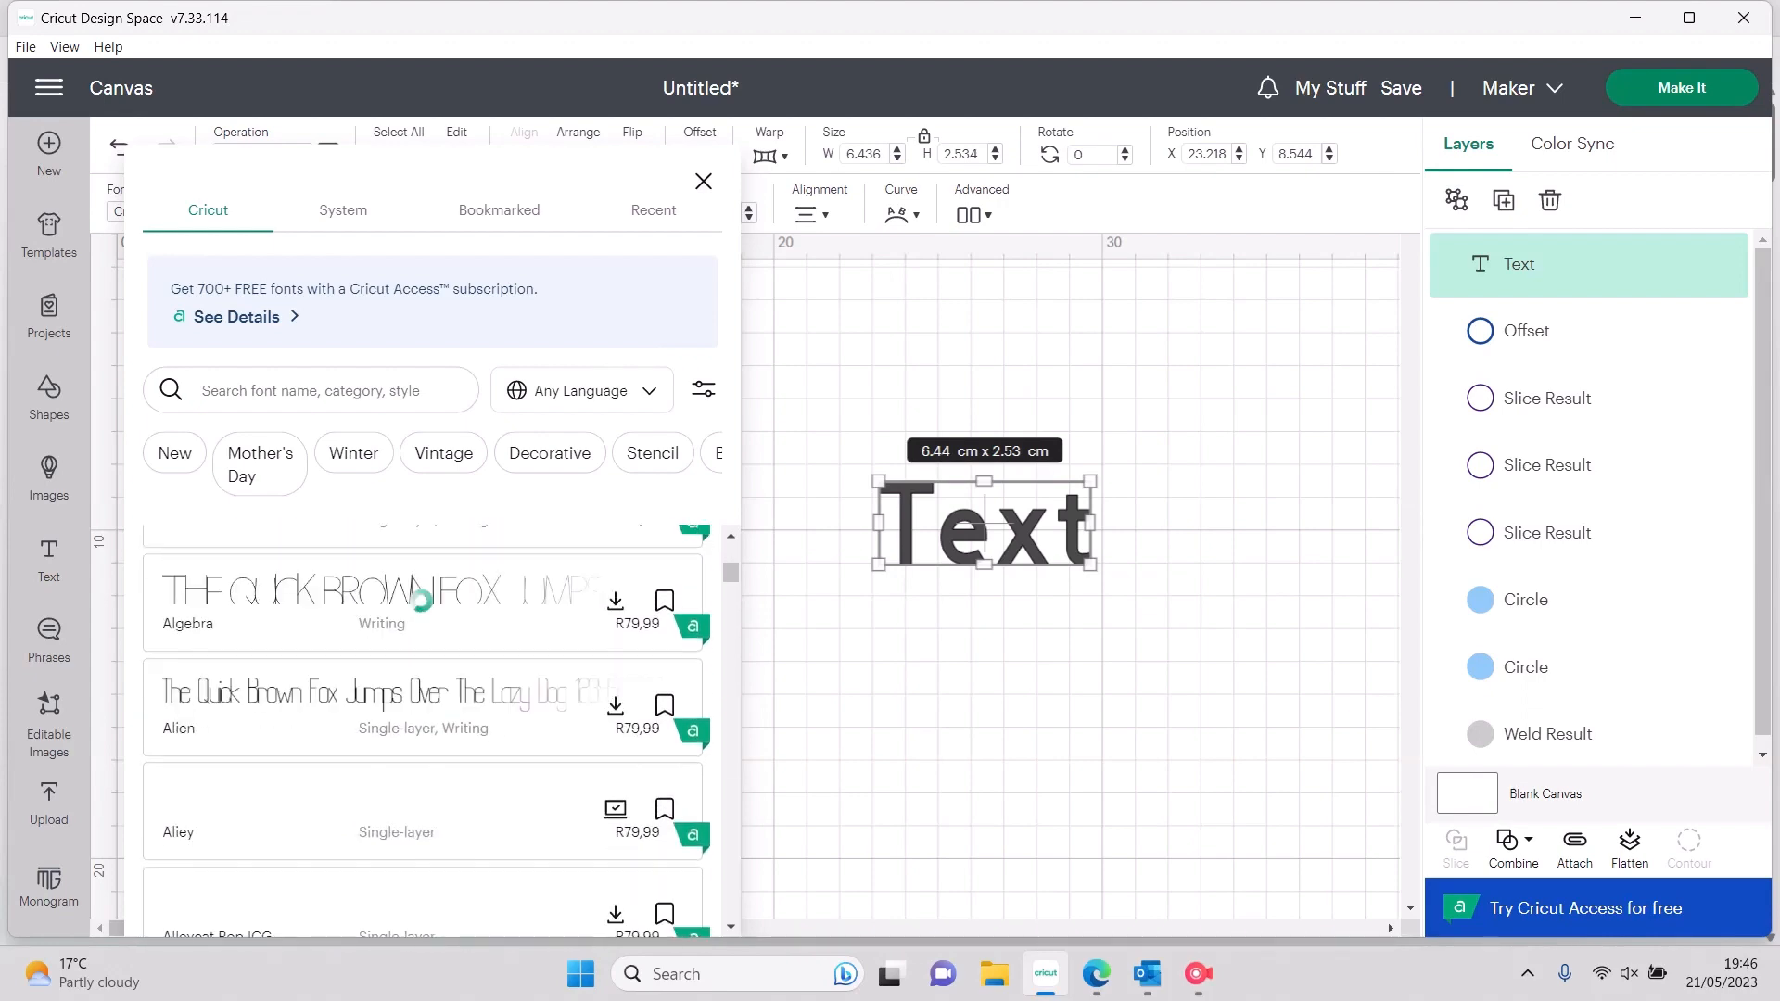
scroll(420, 601, down, 15)
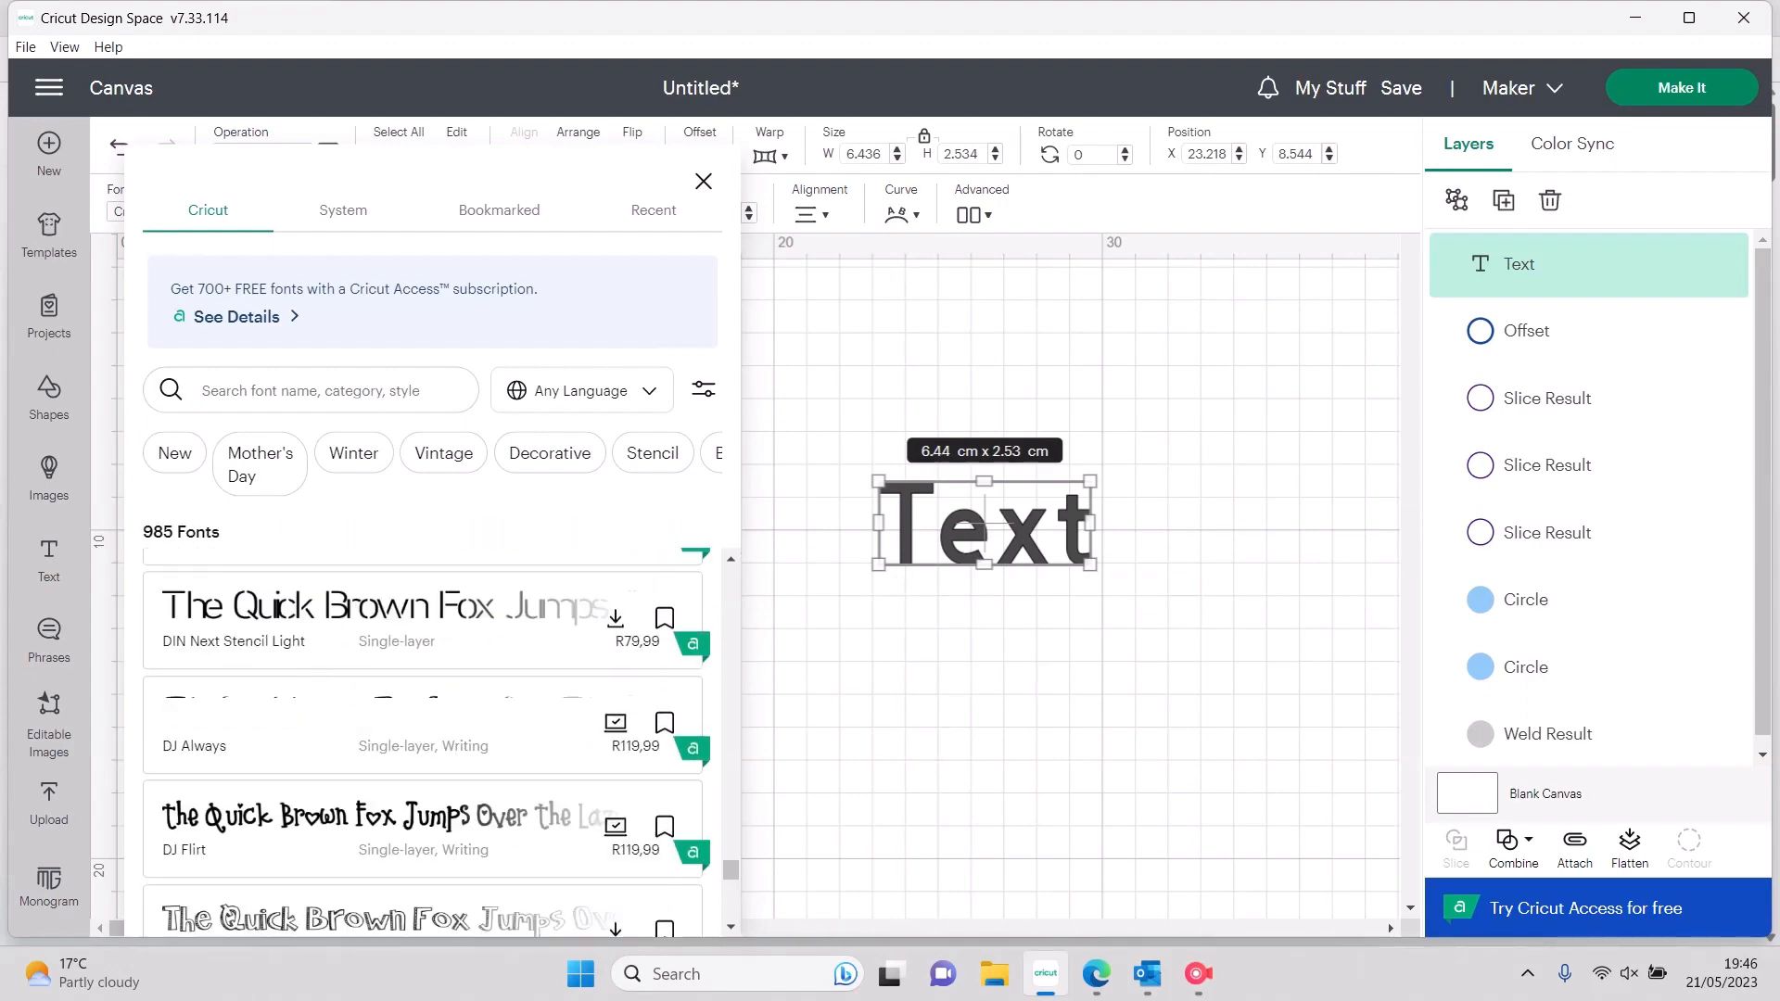
scroll(421, 600, down, 15)
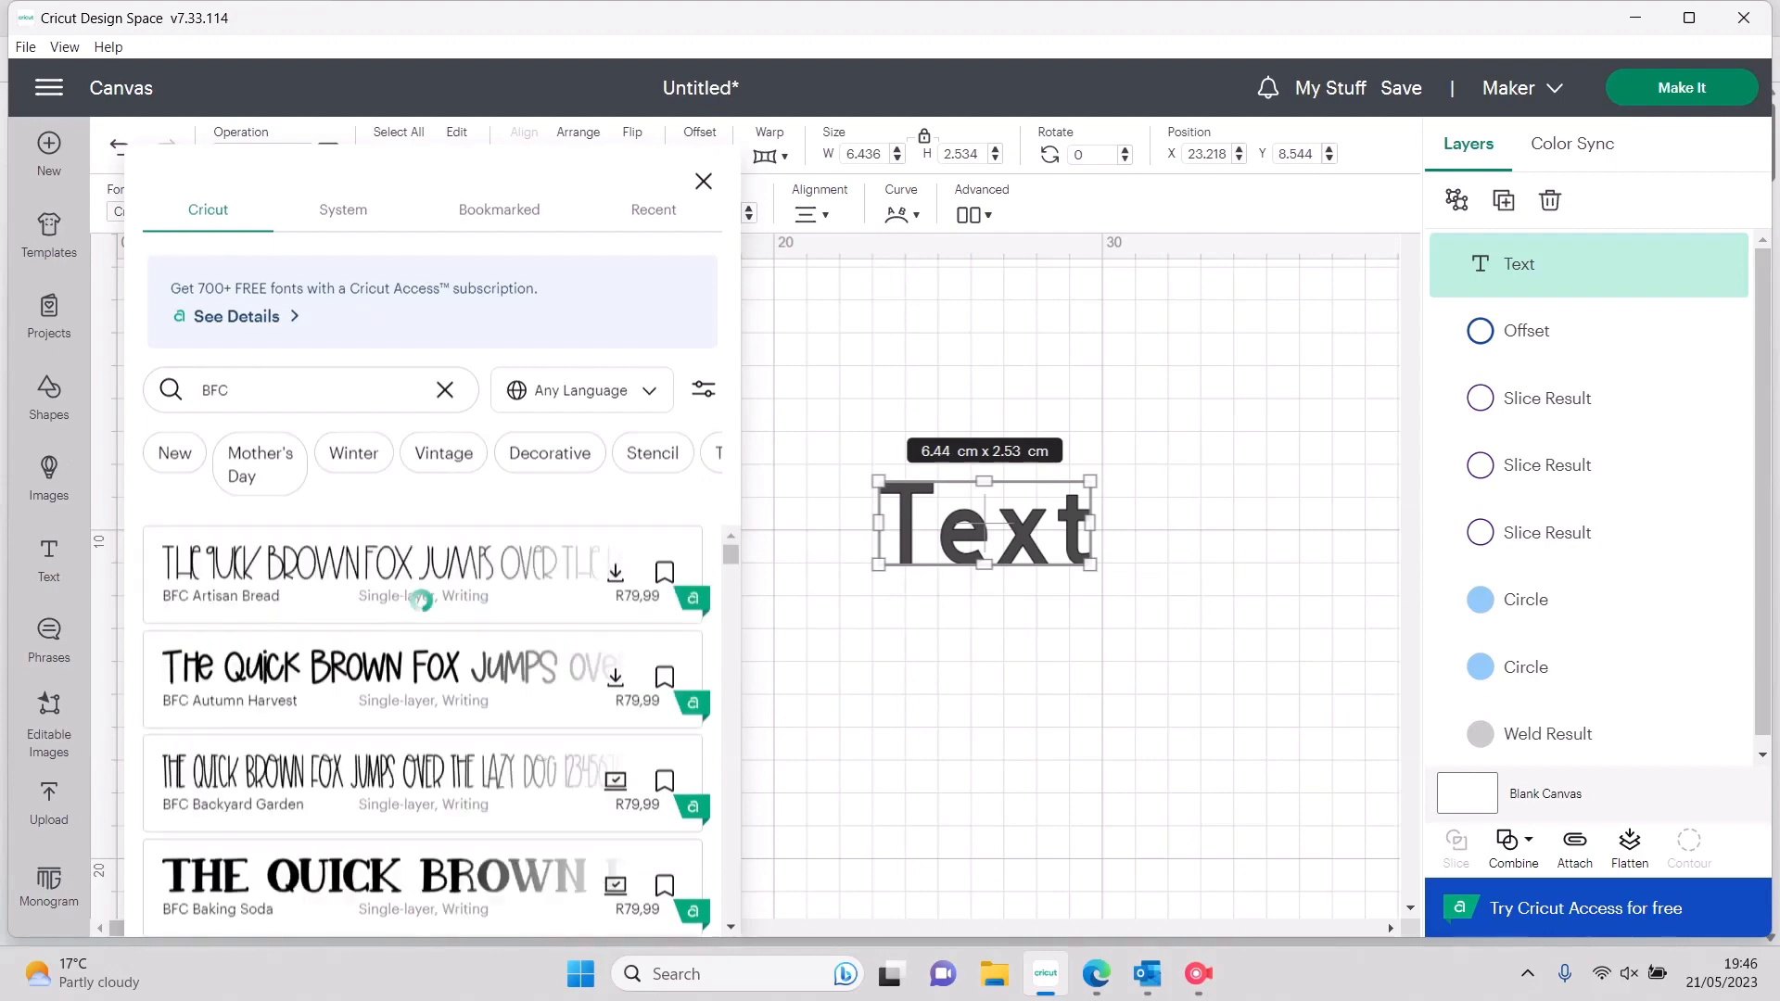
scroll(420, 649, down, 10)
scroll(420, 649, down, 5)
click(420, 631)
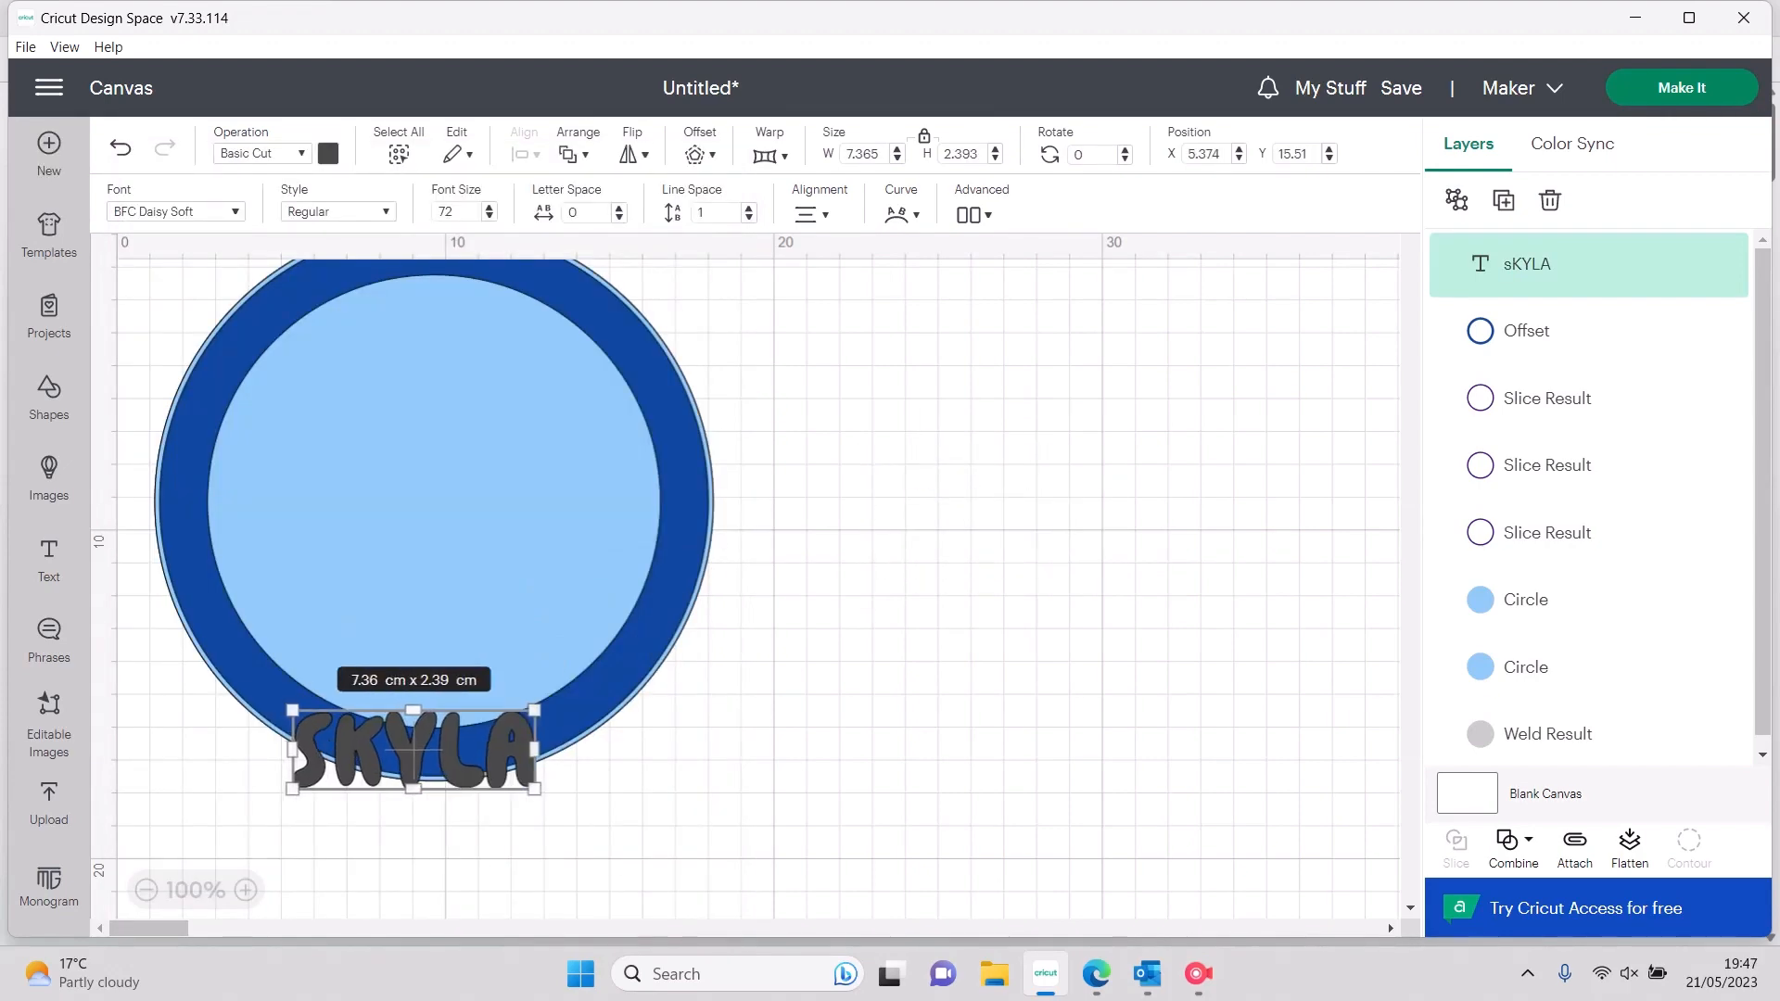
Enlarge the name text to about 9.86 × 3.2 cm and place it across the lower edge of the blue ring
click(835, 649)
click(414, 749)
drag(535, 789, 617, 816)
click(668, 825)
drag(454, 763, 413, 749)
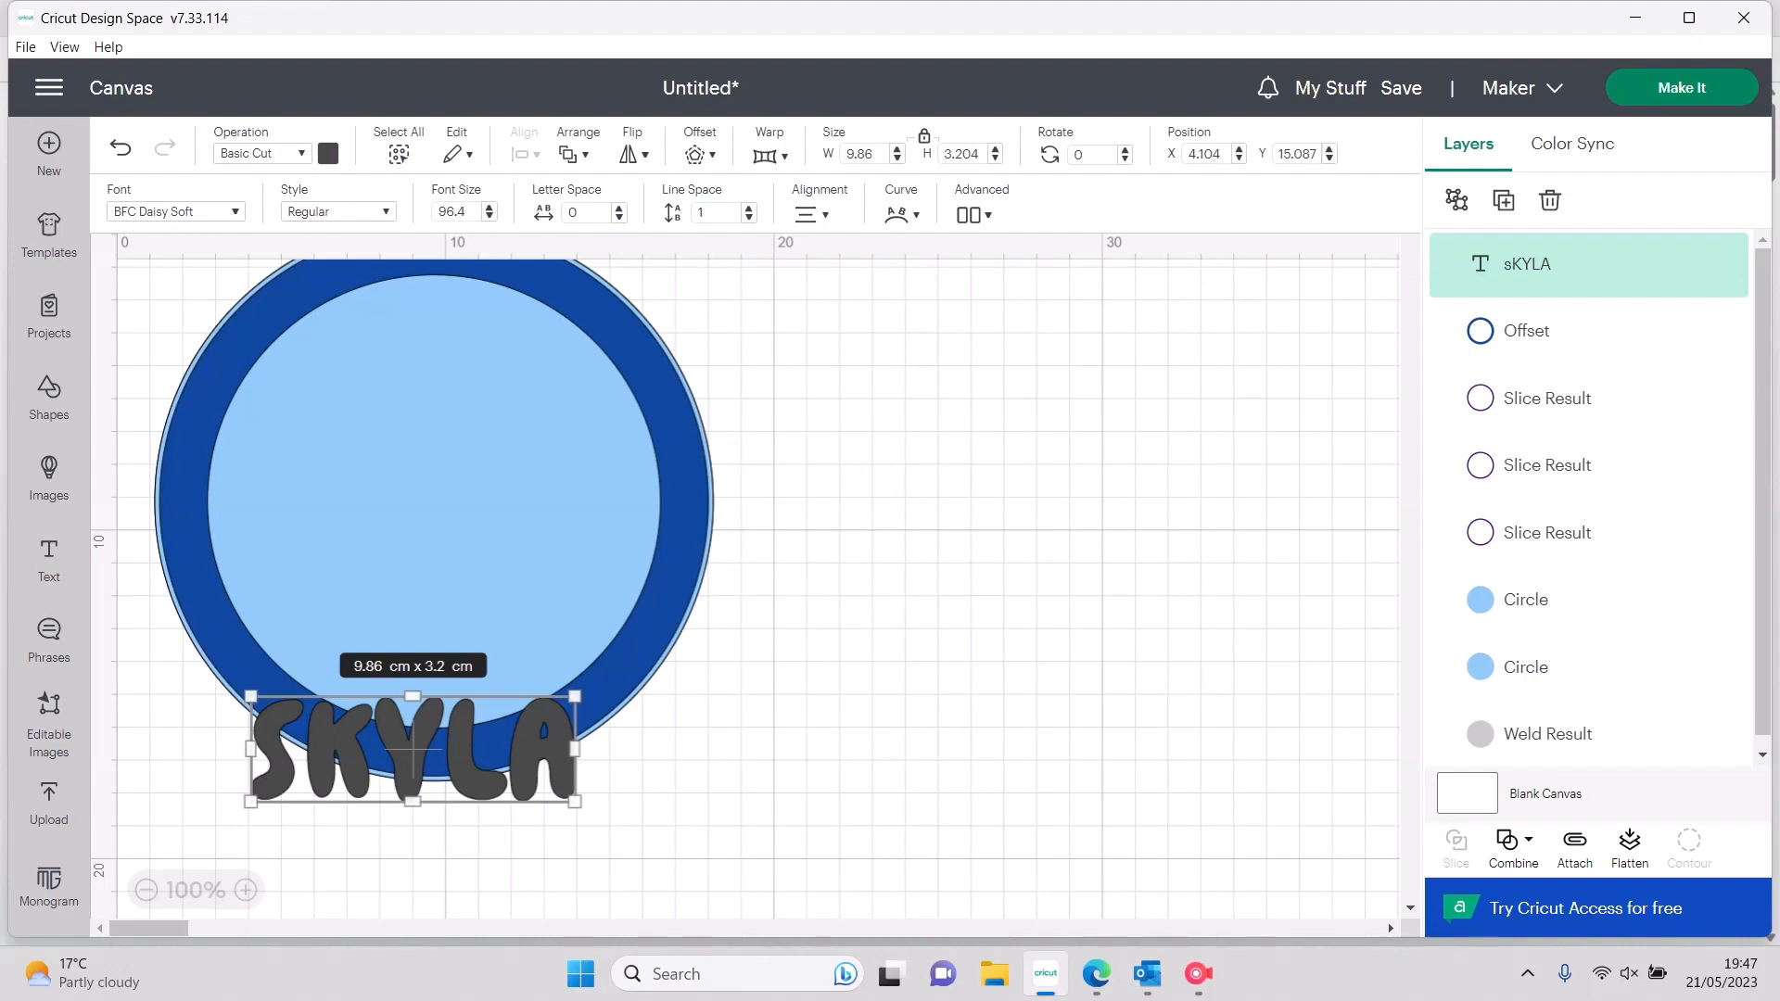
Colour the name text the same light blue as the circles
click(328, 154)
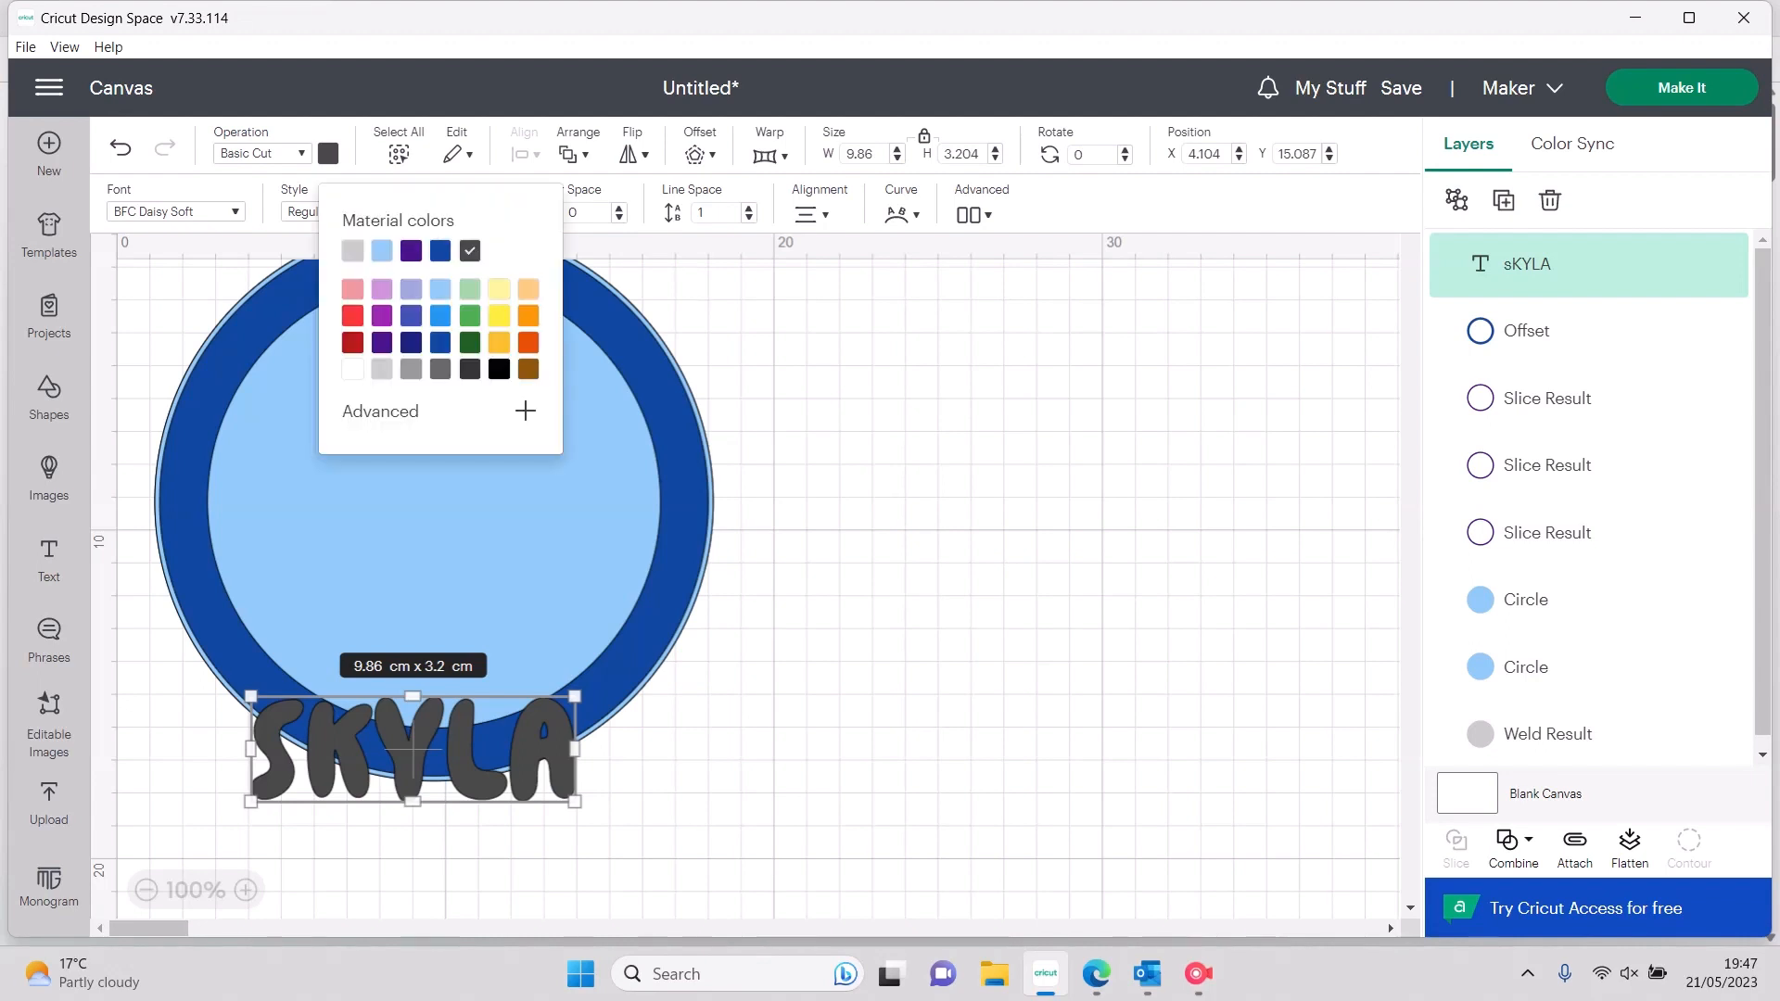
click(382, 251)
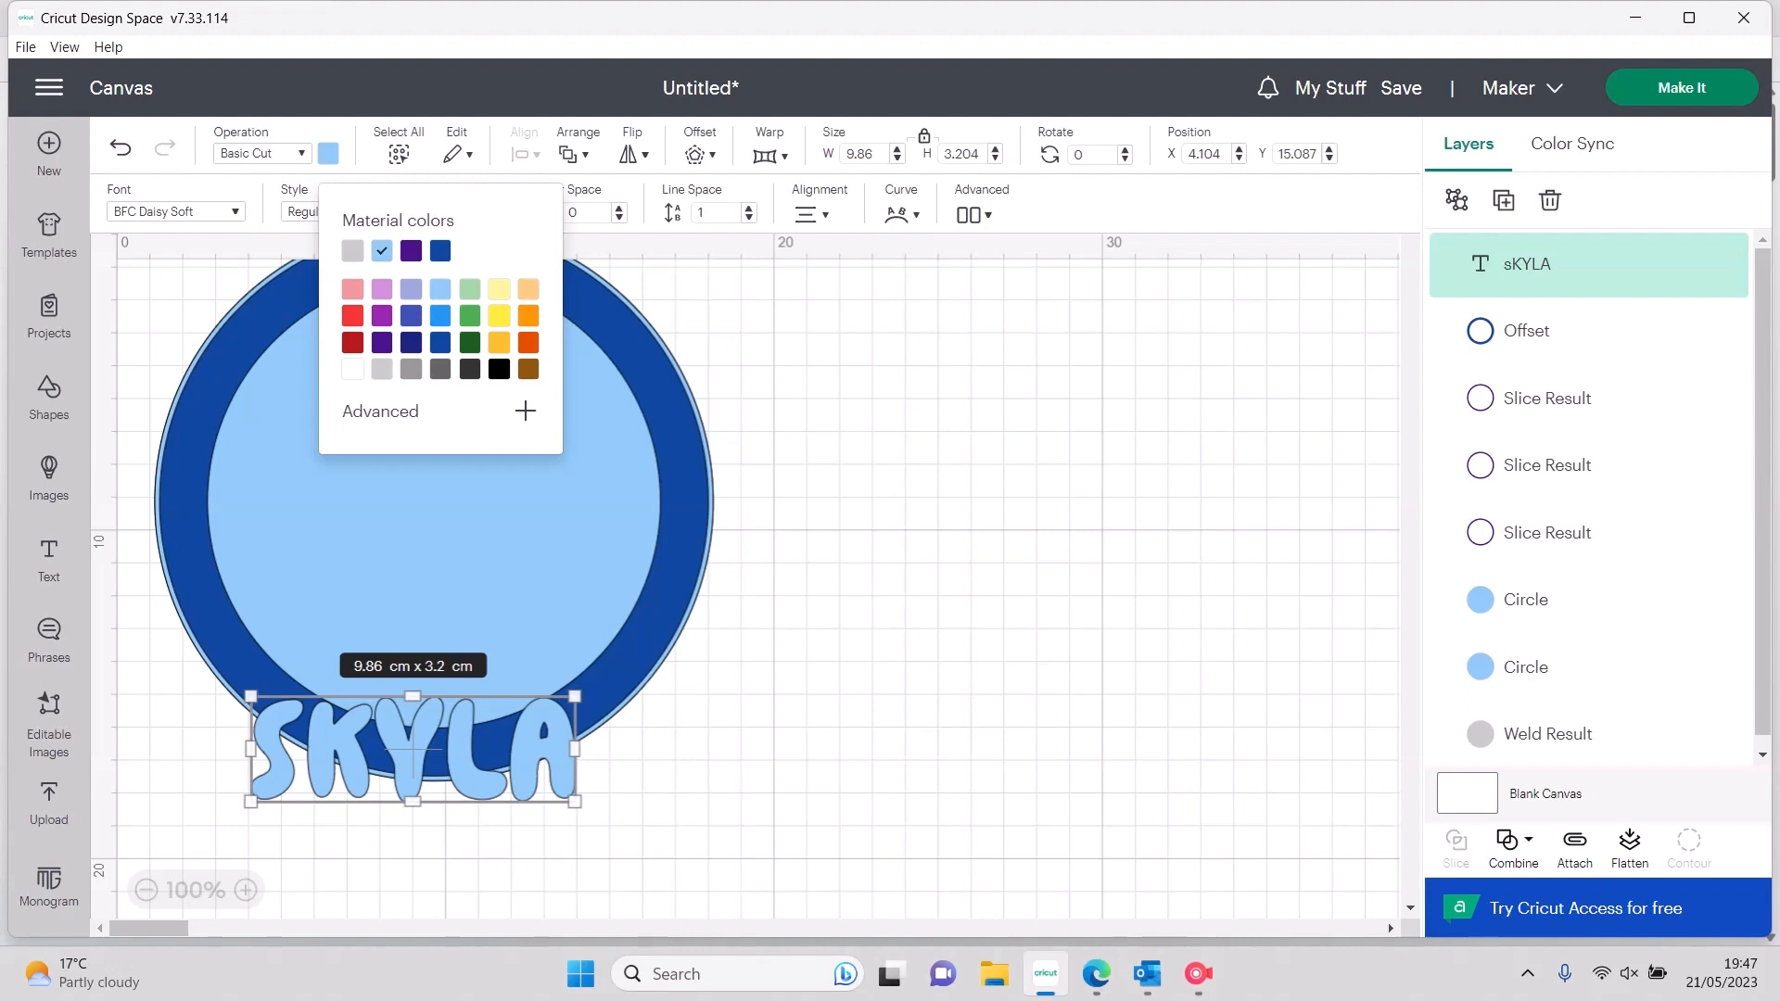
click(927, 519)
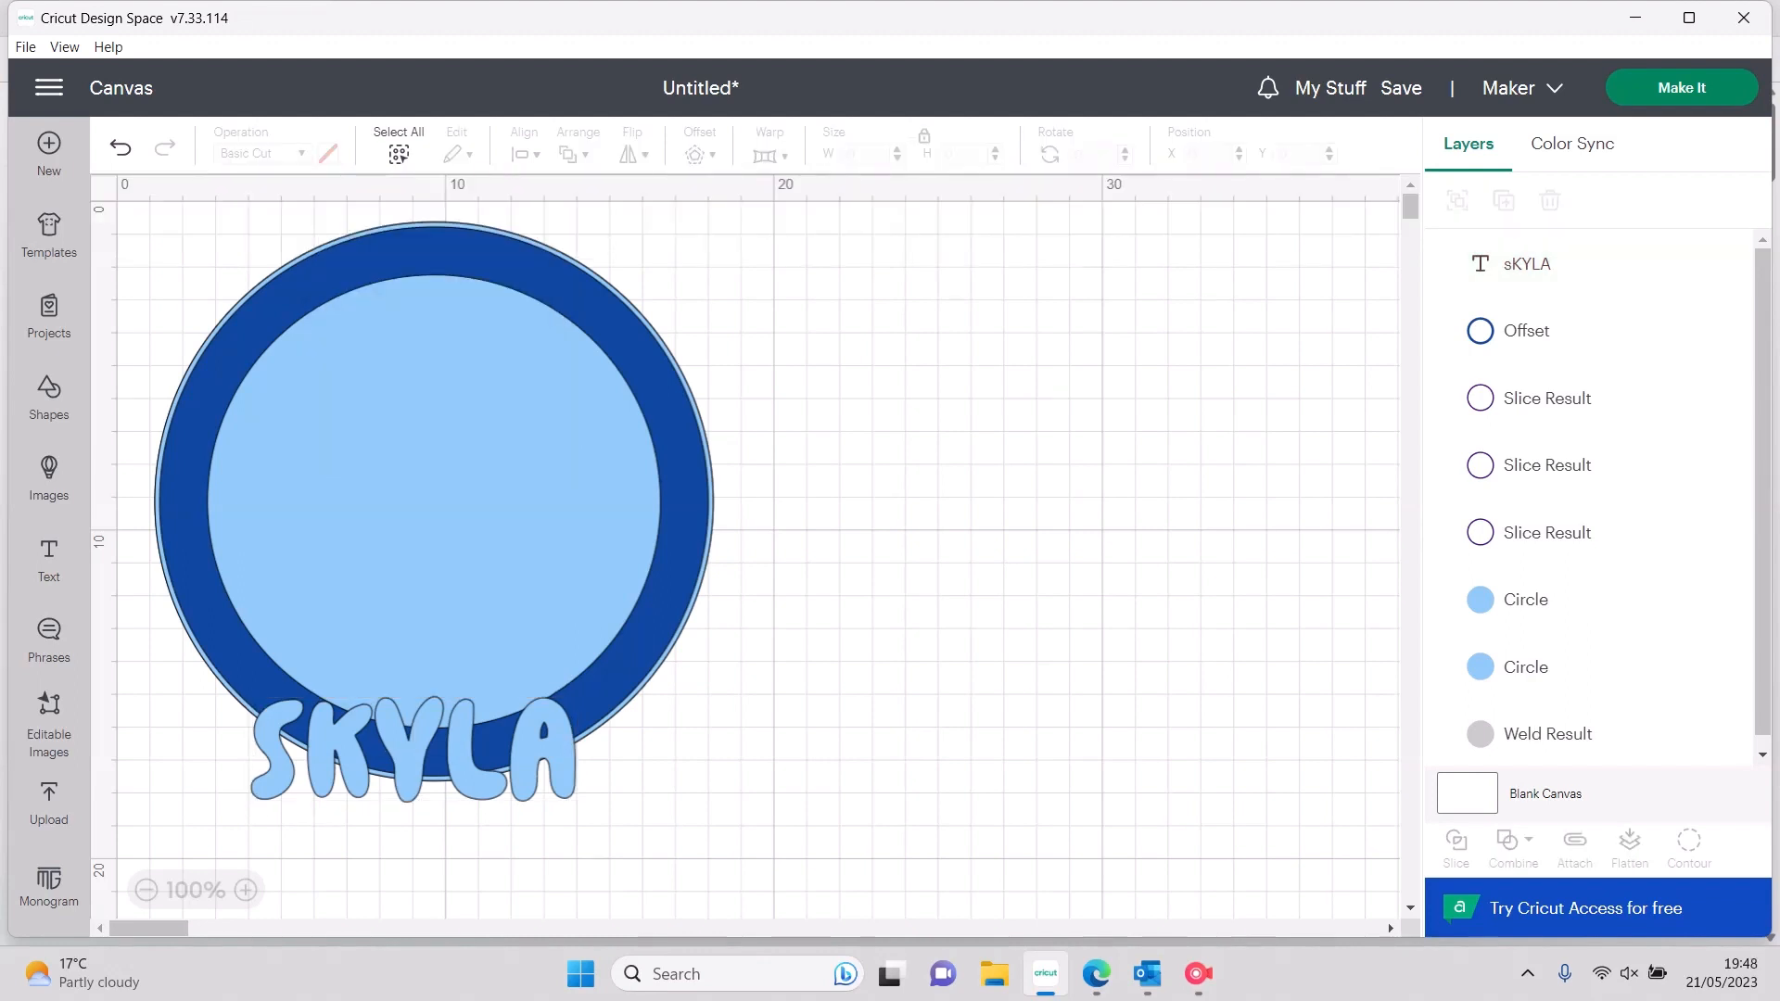
Create a 0.4 cm rounded, welded offset around the name text
click(409, 755)
click(699, 155)
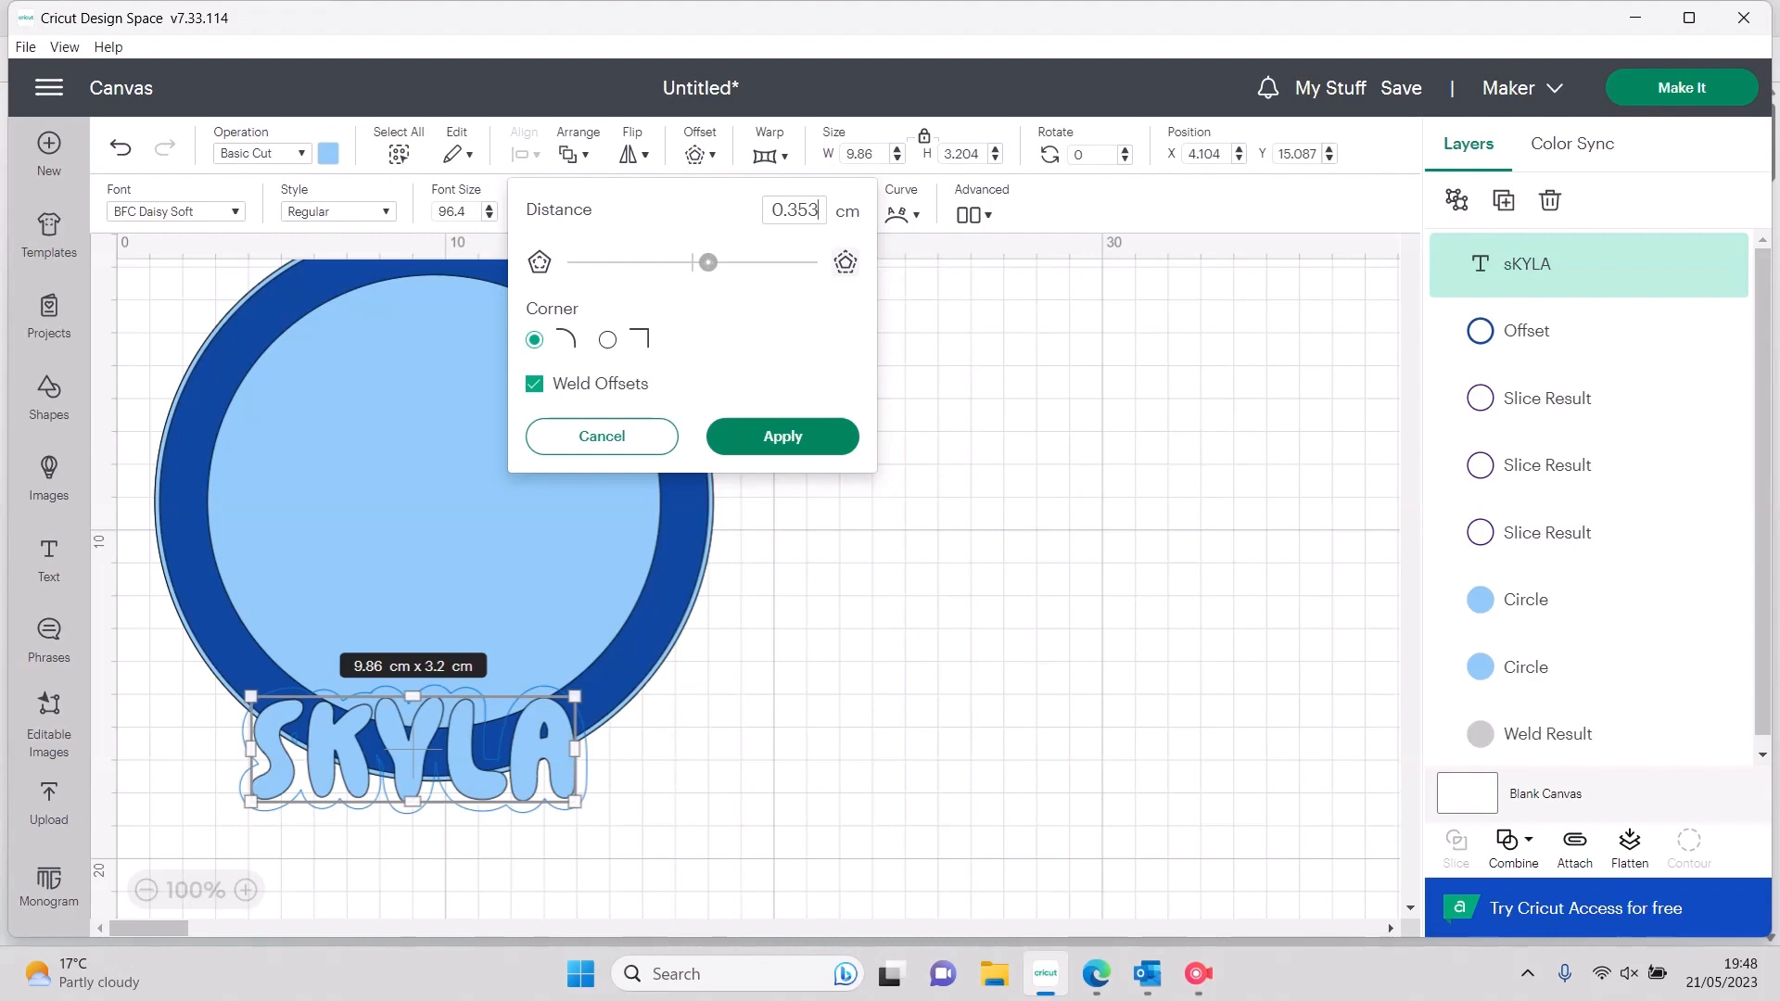
drag(820, 210, 770, 210)
text(0.250)
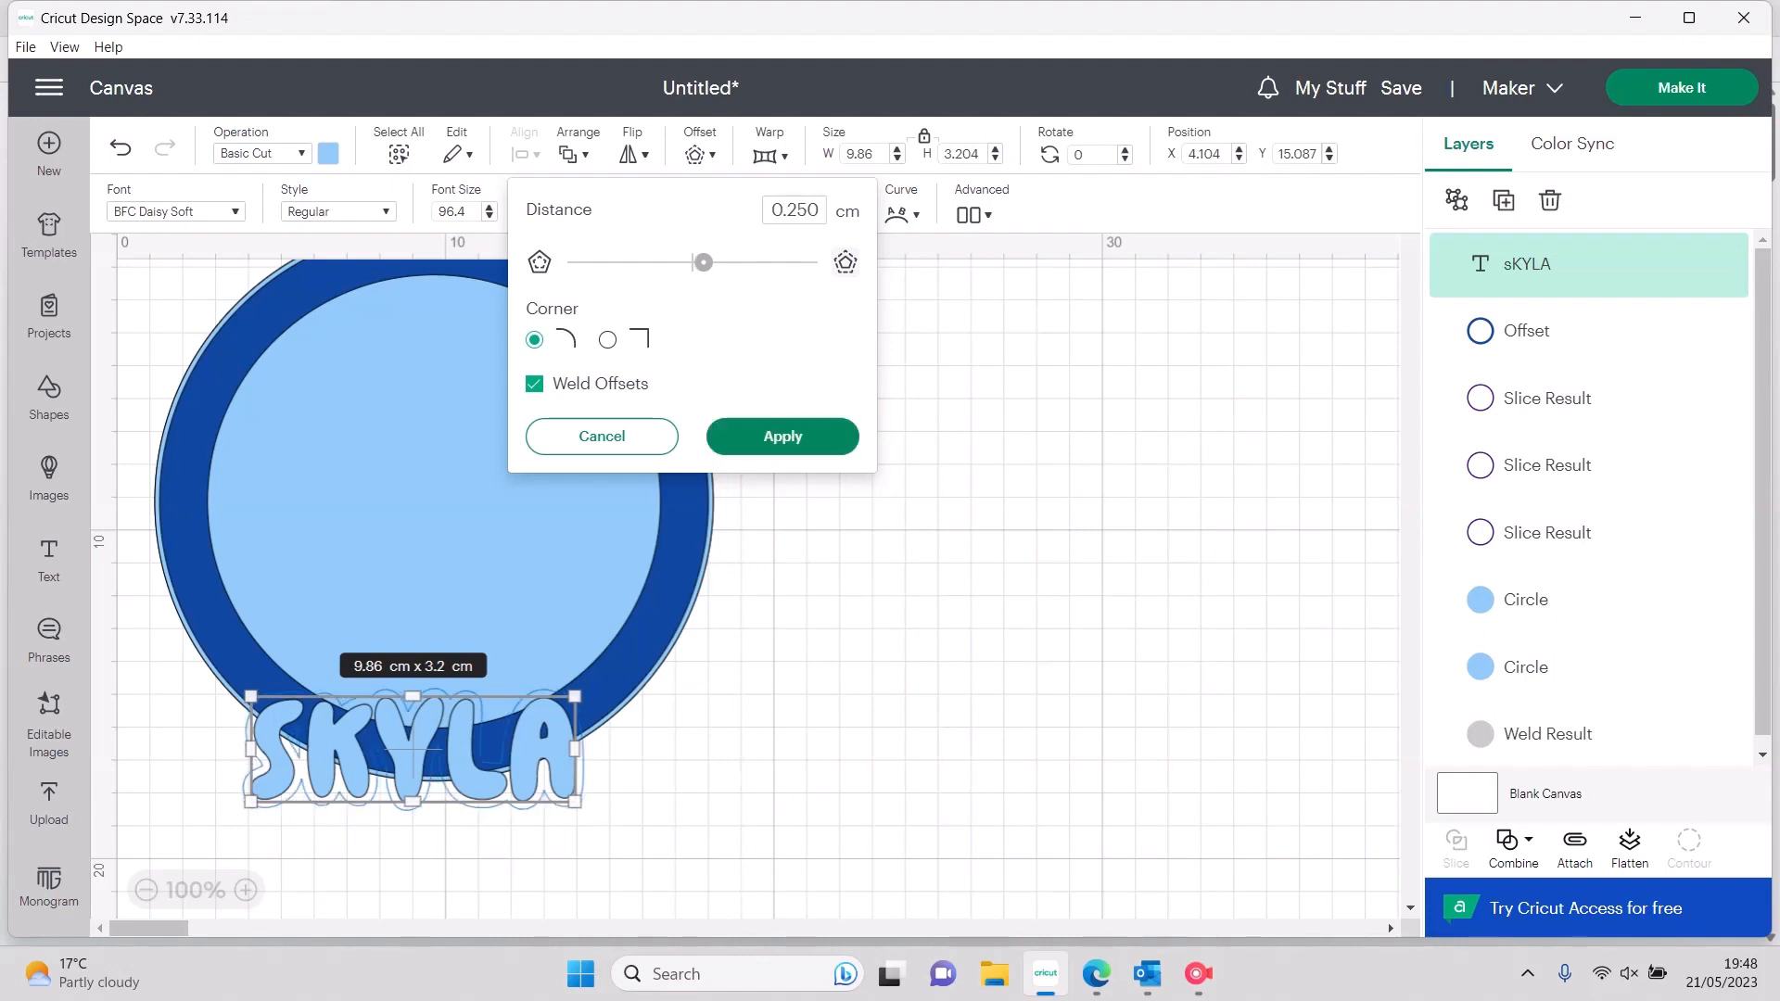
key(ctrl+a)
text(0.3)
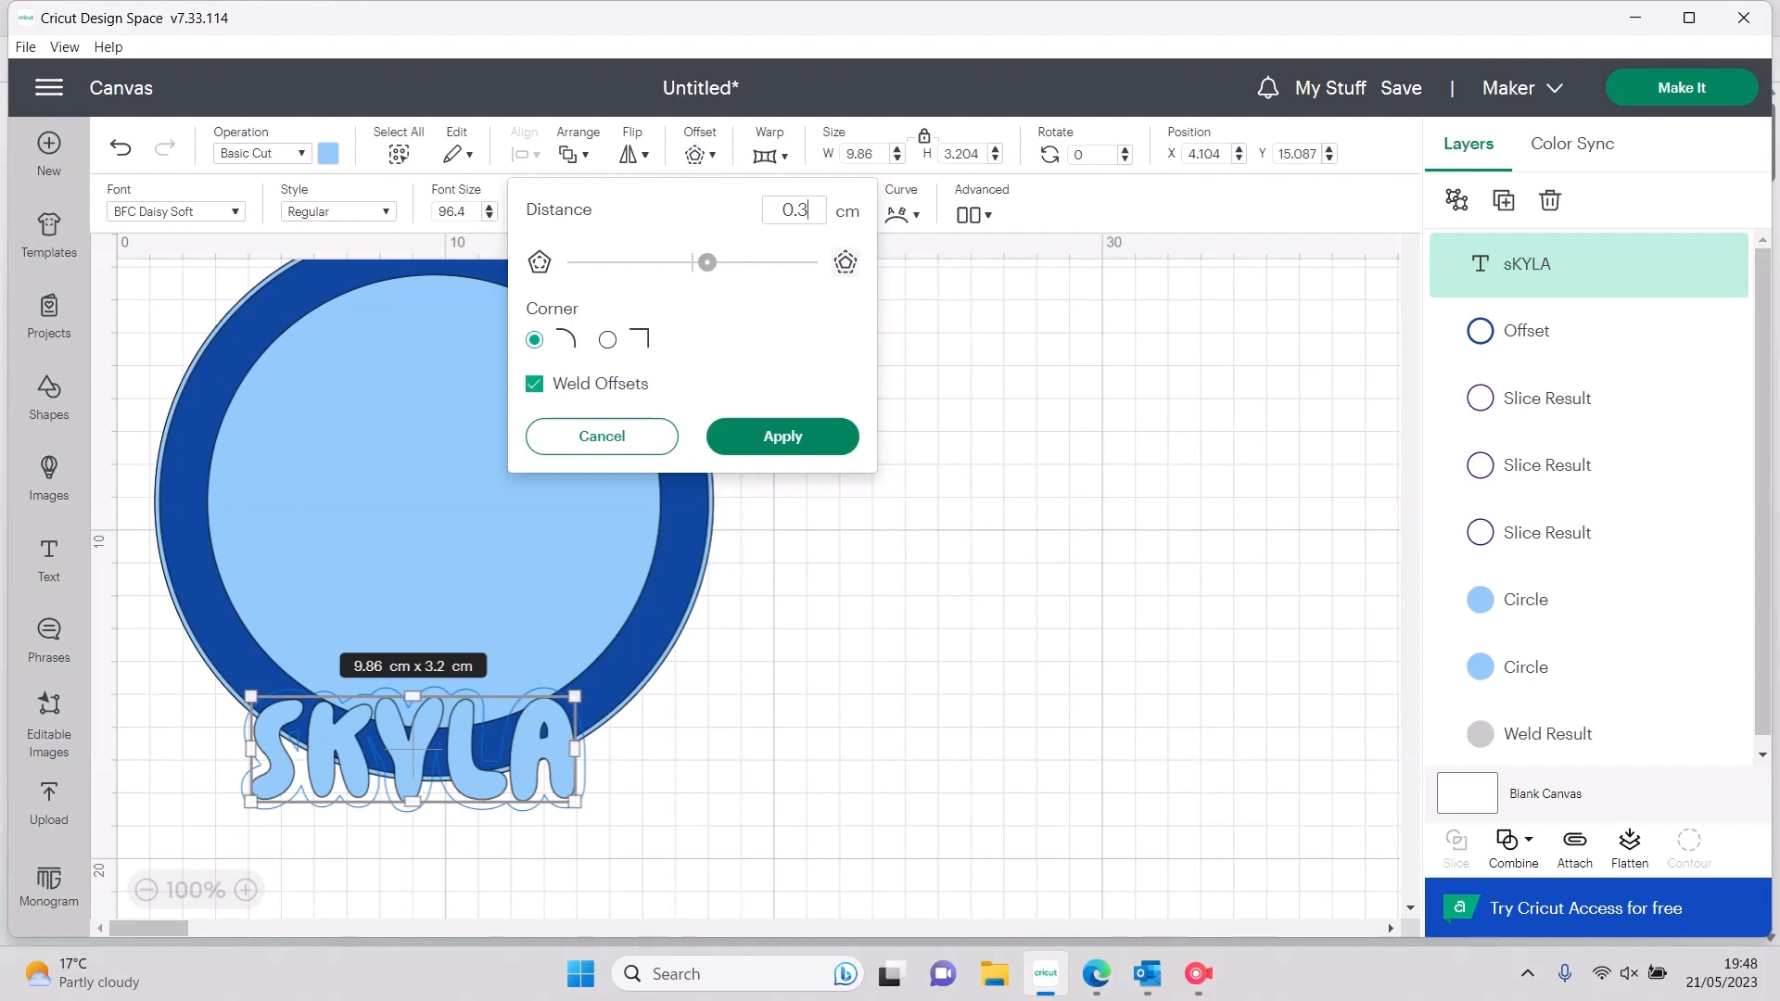
text(5)
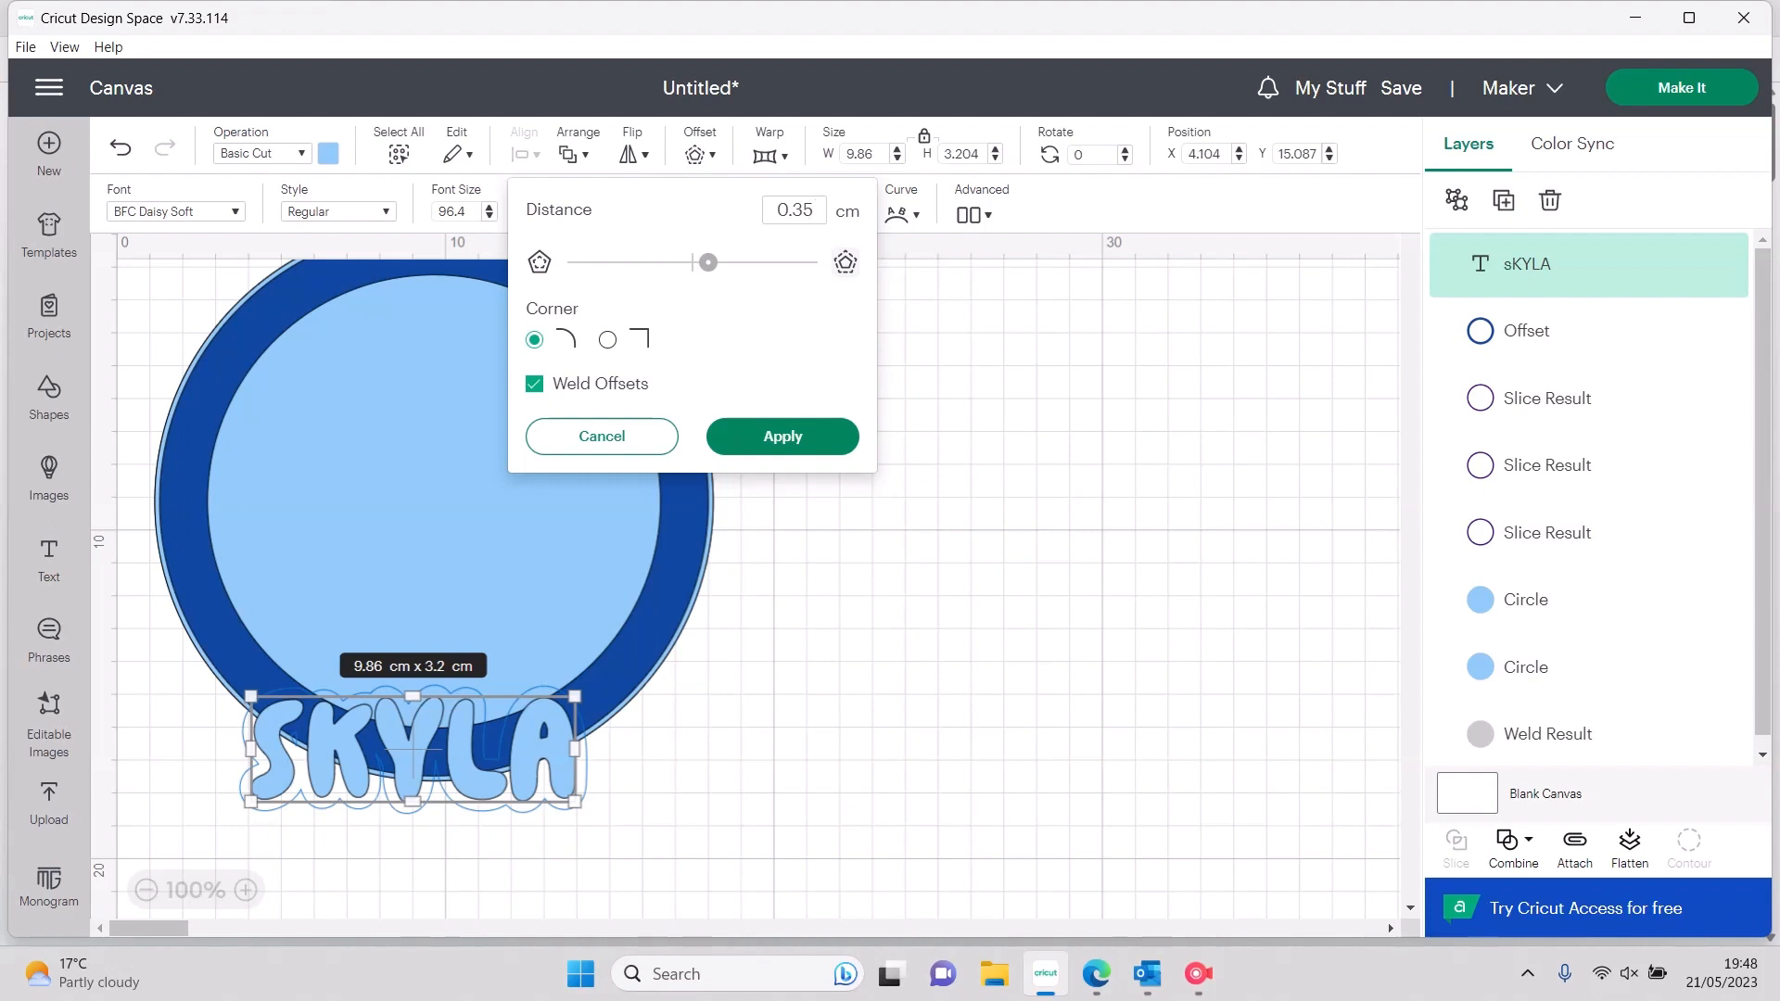
key(BackSpace)
key(BackSpace)
text(4)
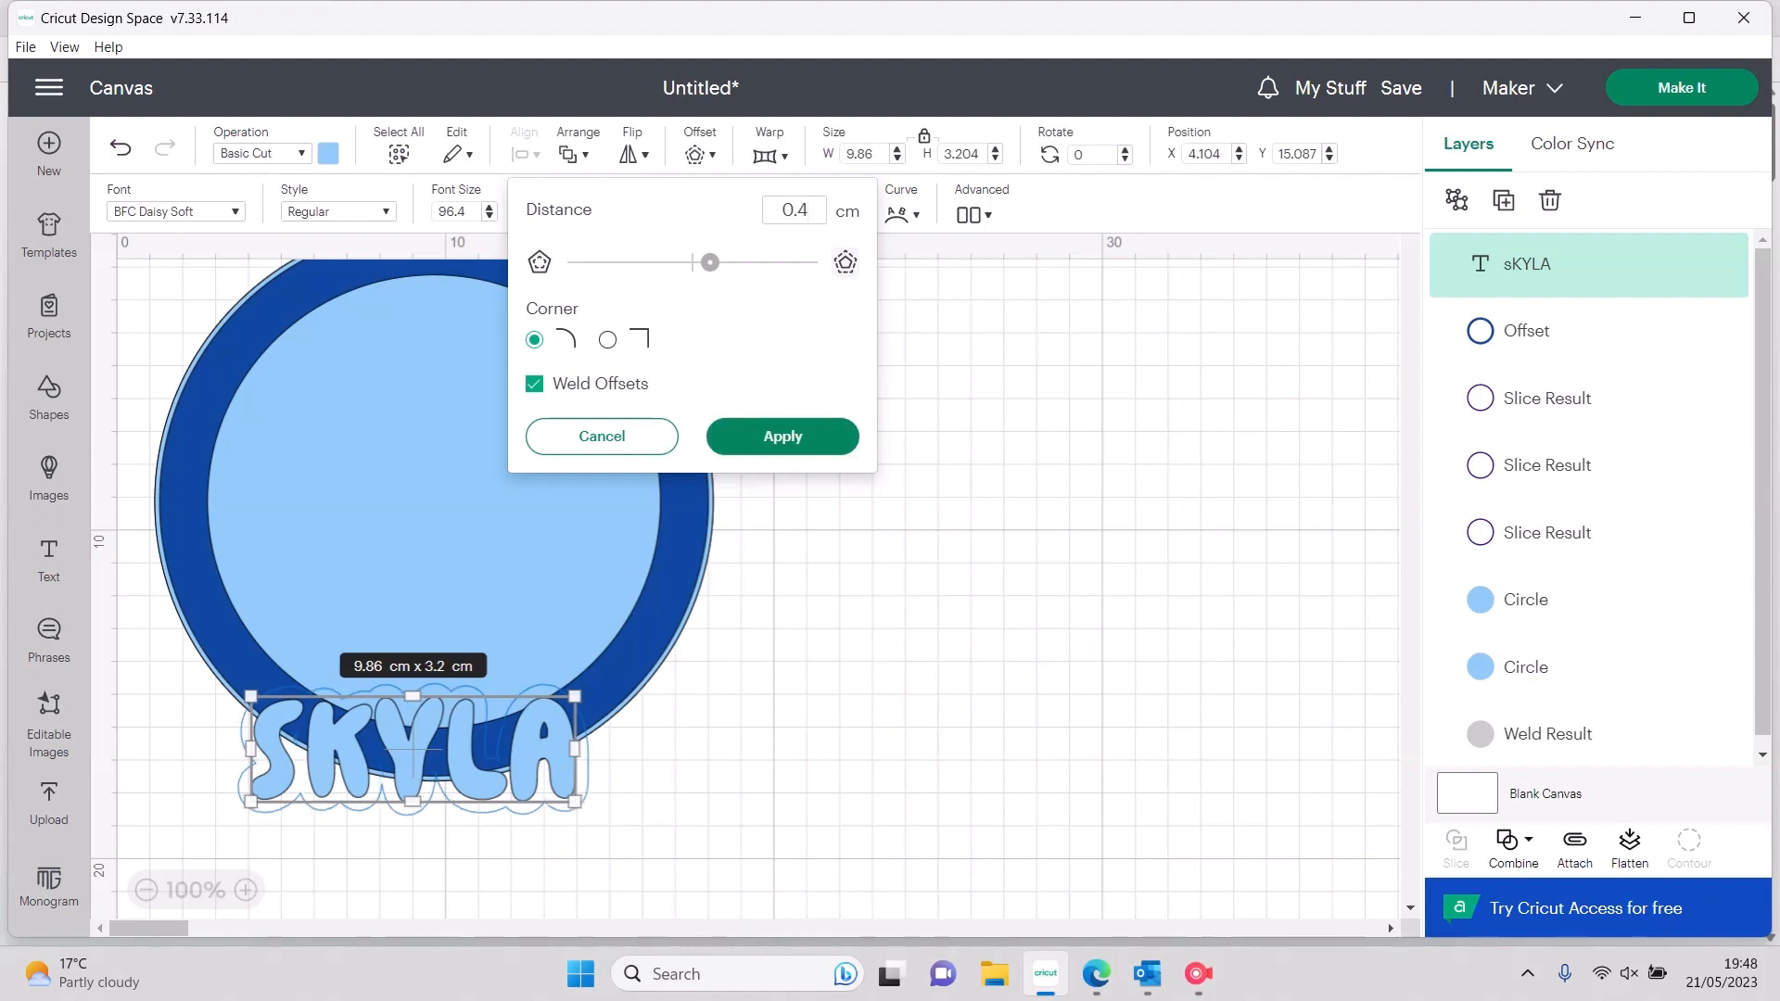
click(782, 437)
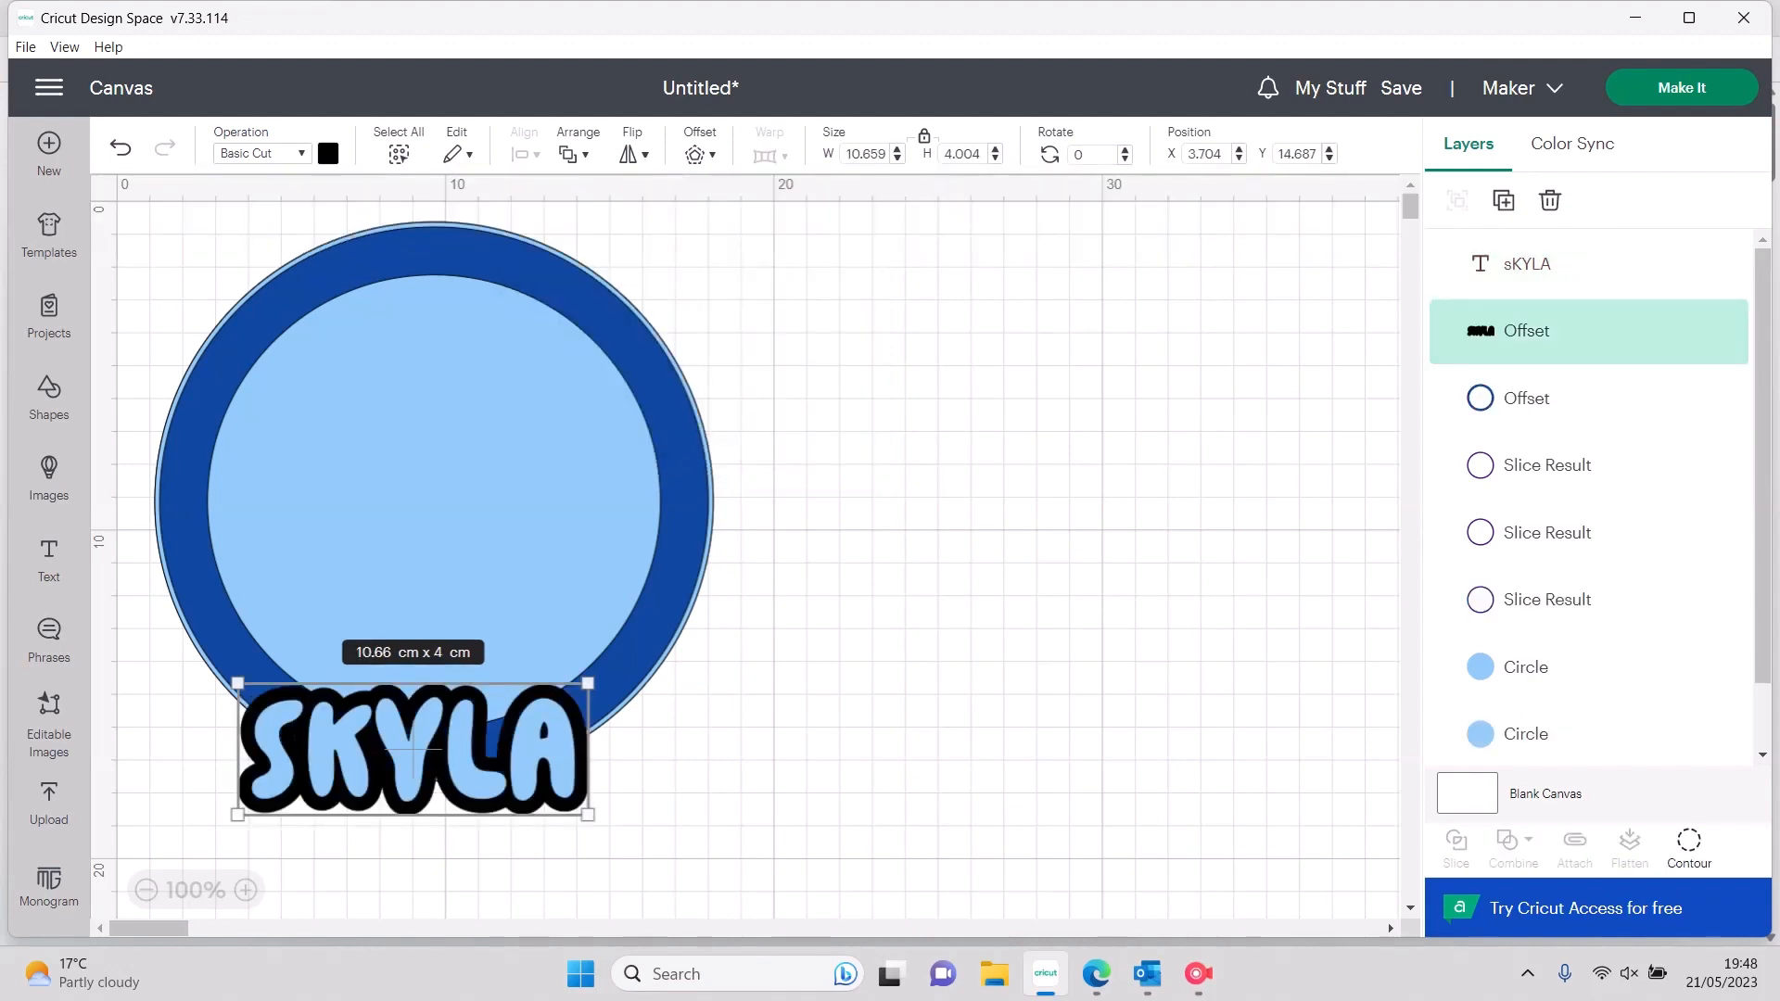
Create a second 0.4 cm rounded offset around the name's first offset
click(700, 155)
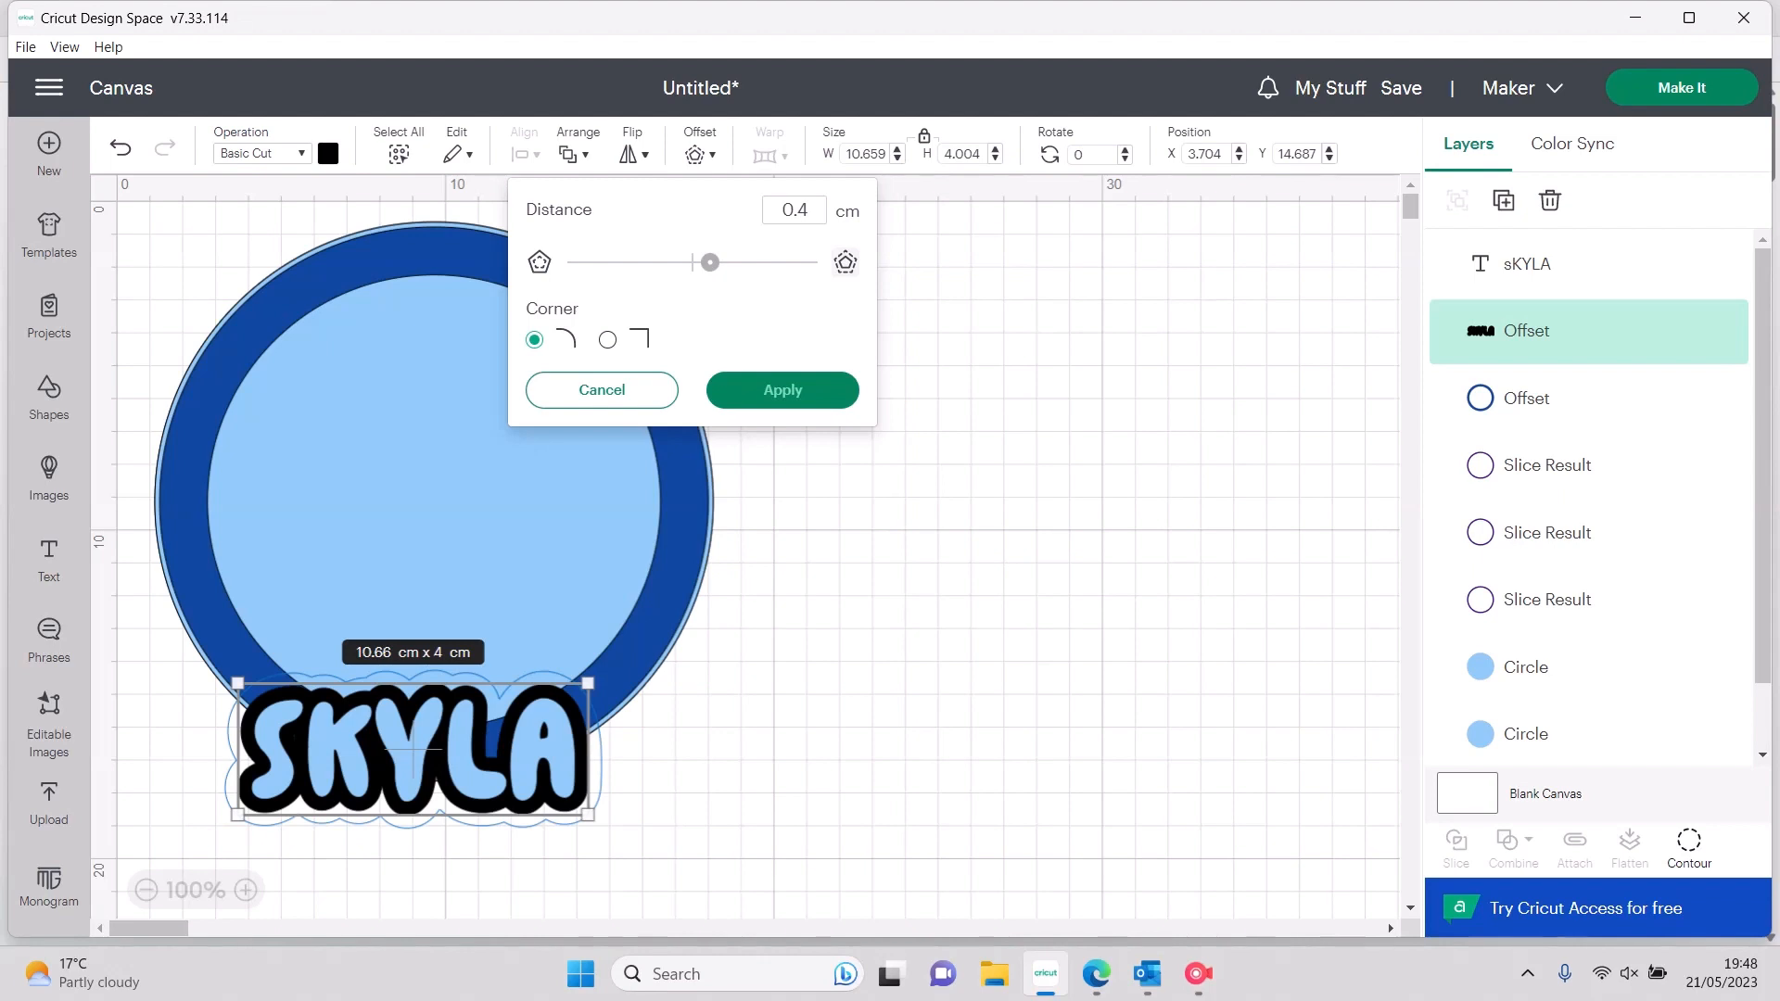
click(783, 390)
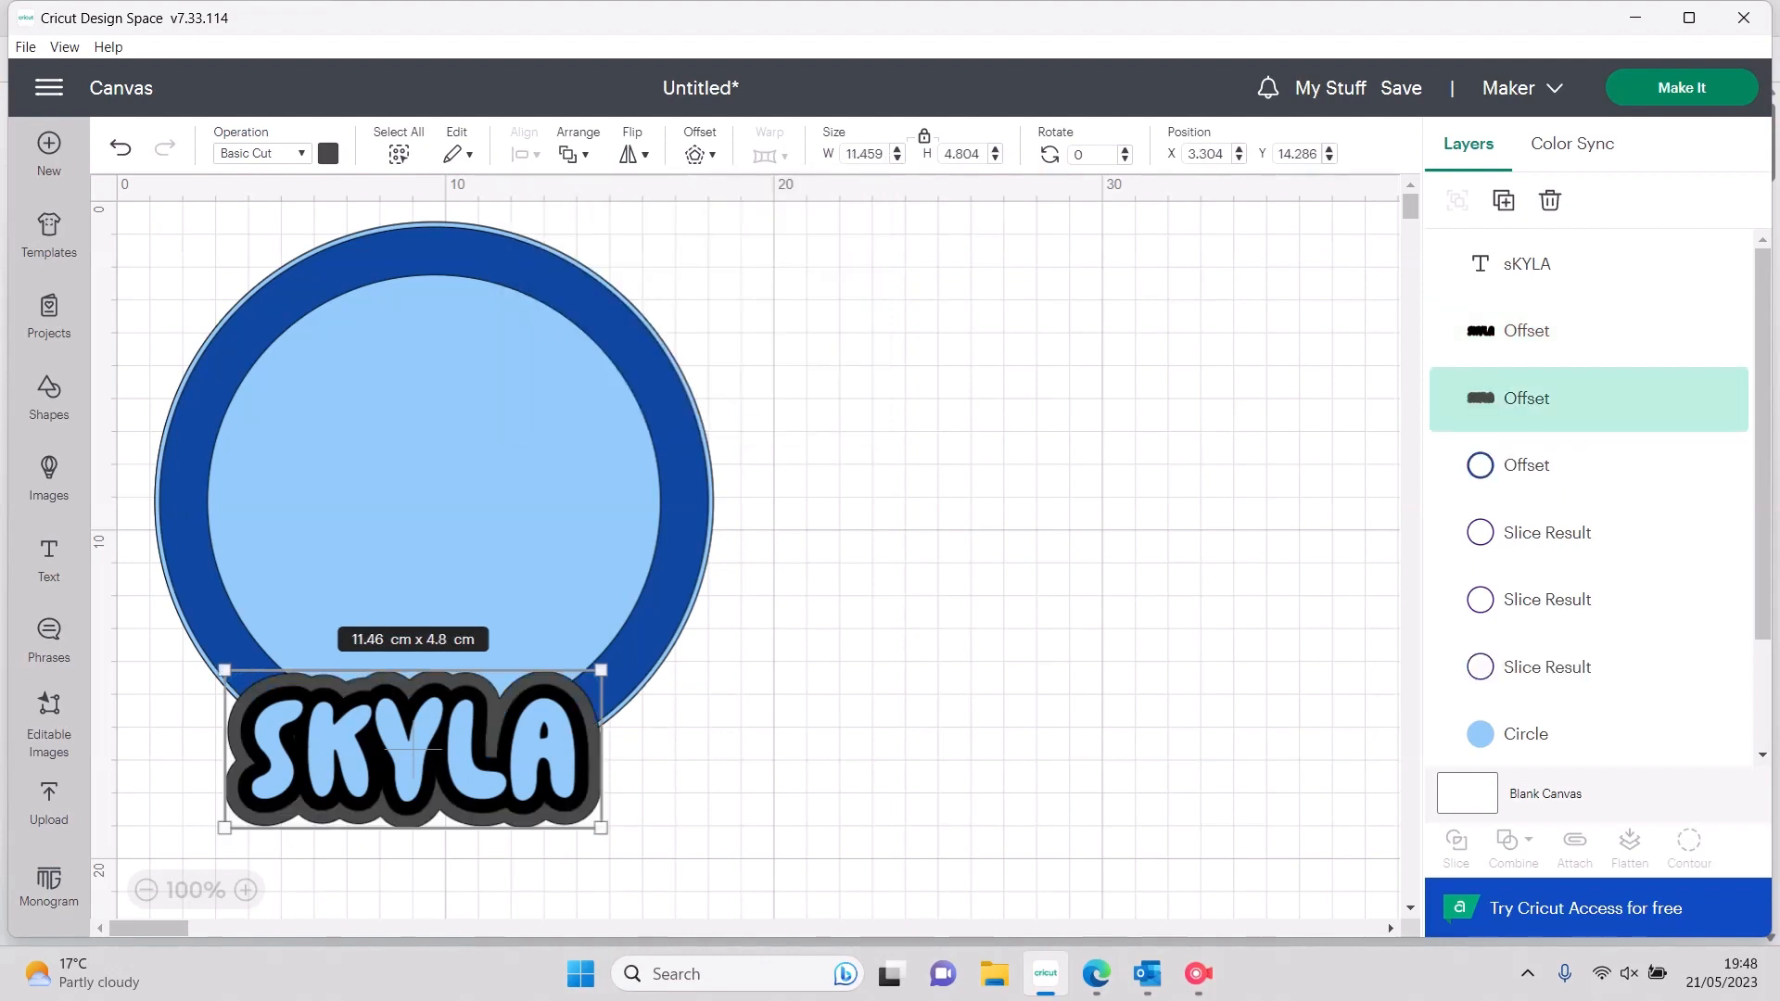
click(783, 391)
Colour the name's inner offset yellow
click(414, 749)
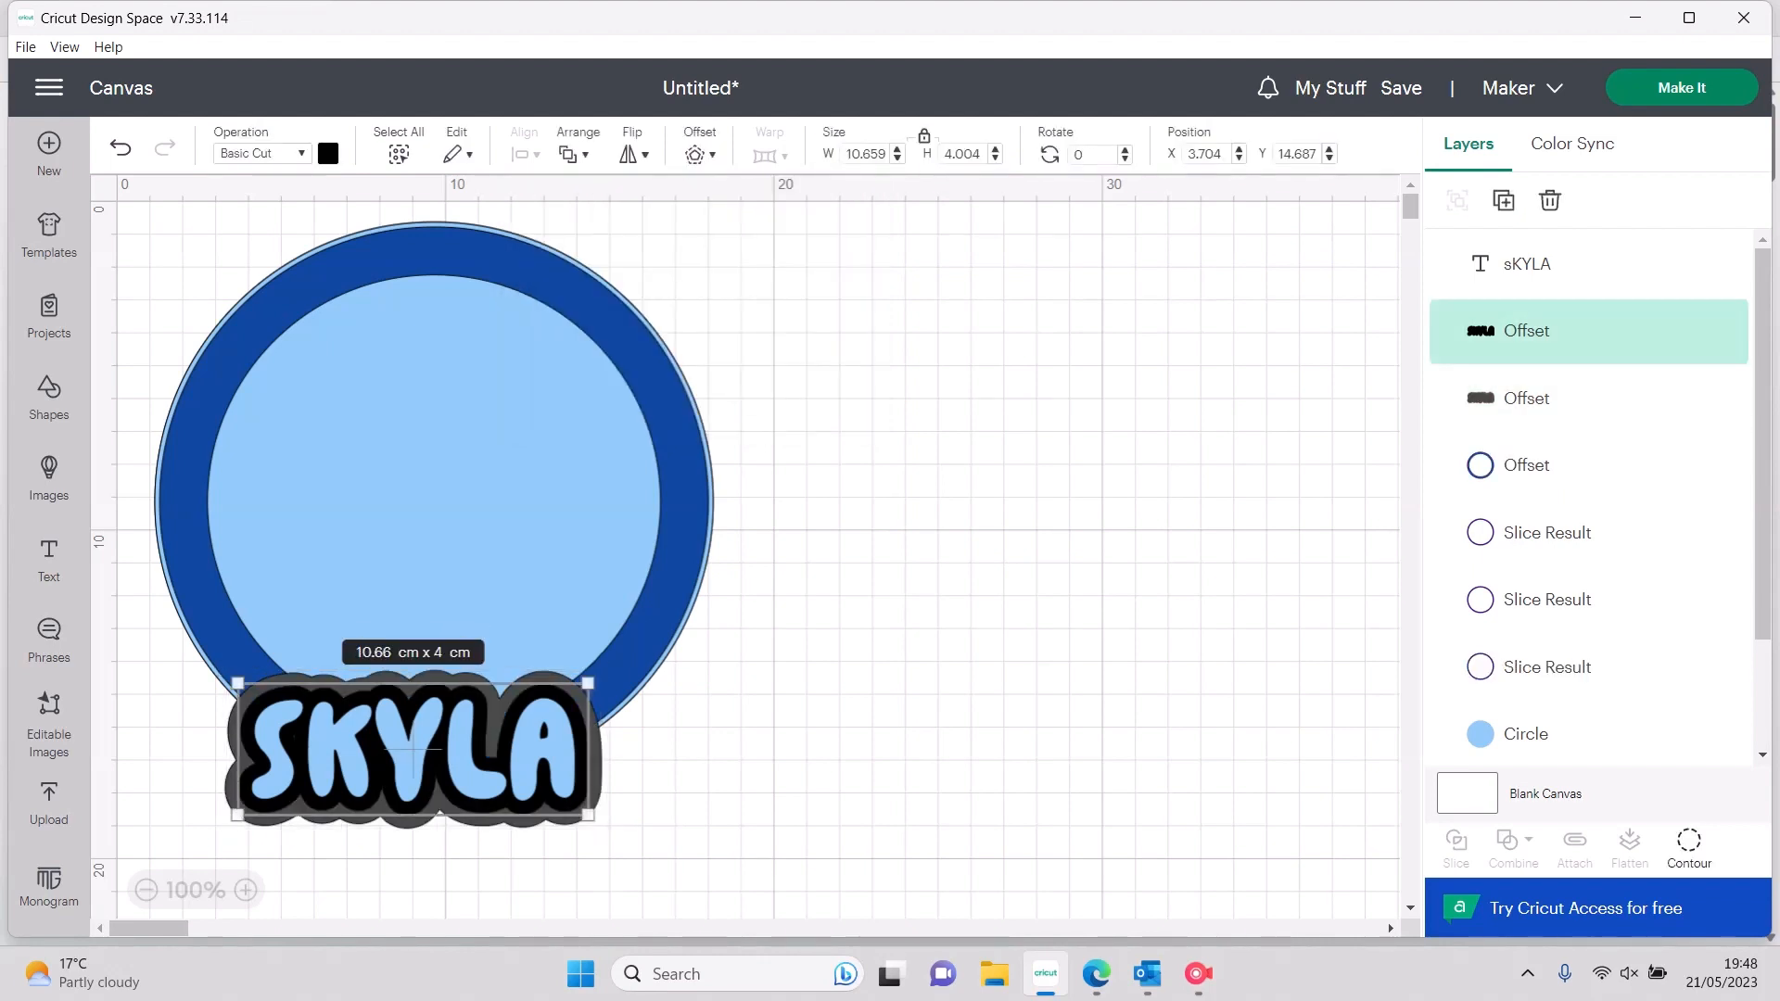
click(328, 154)
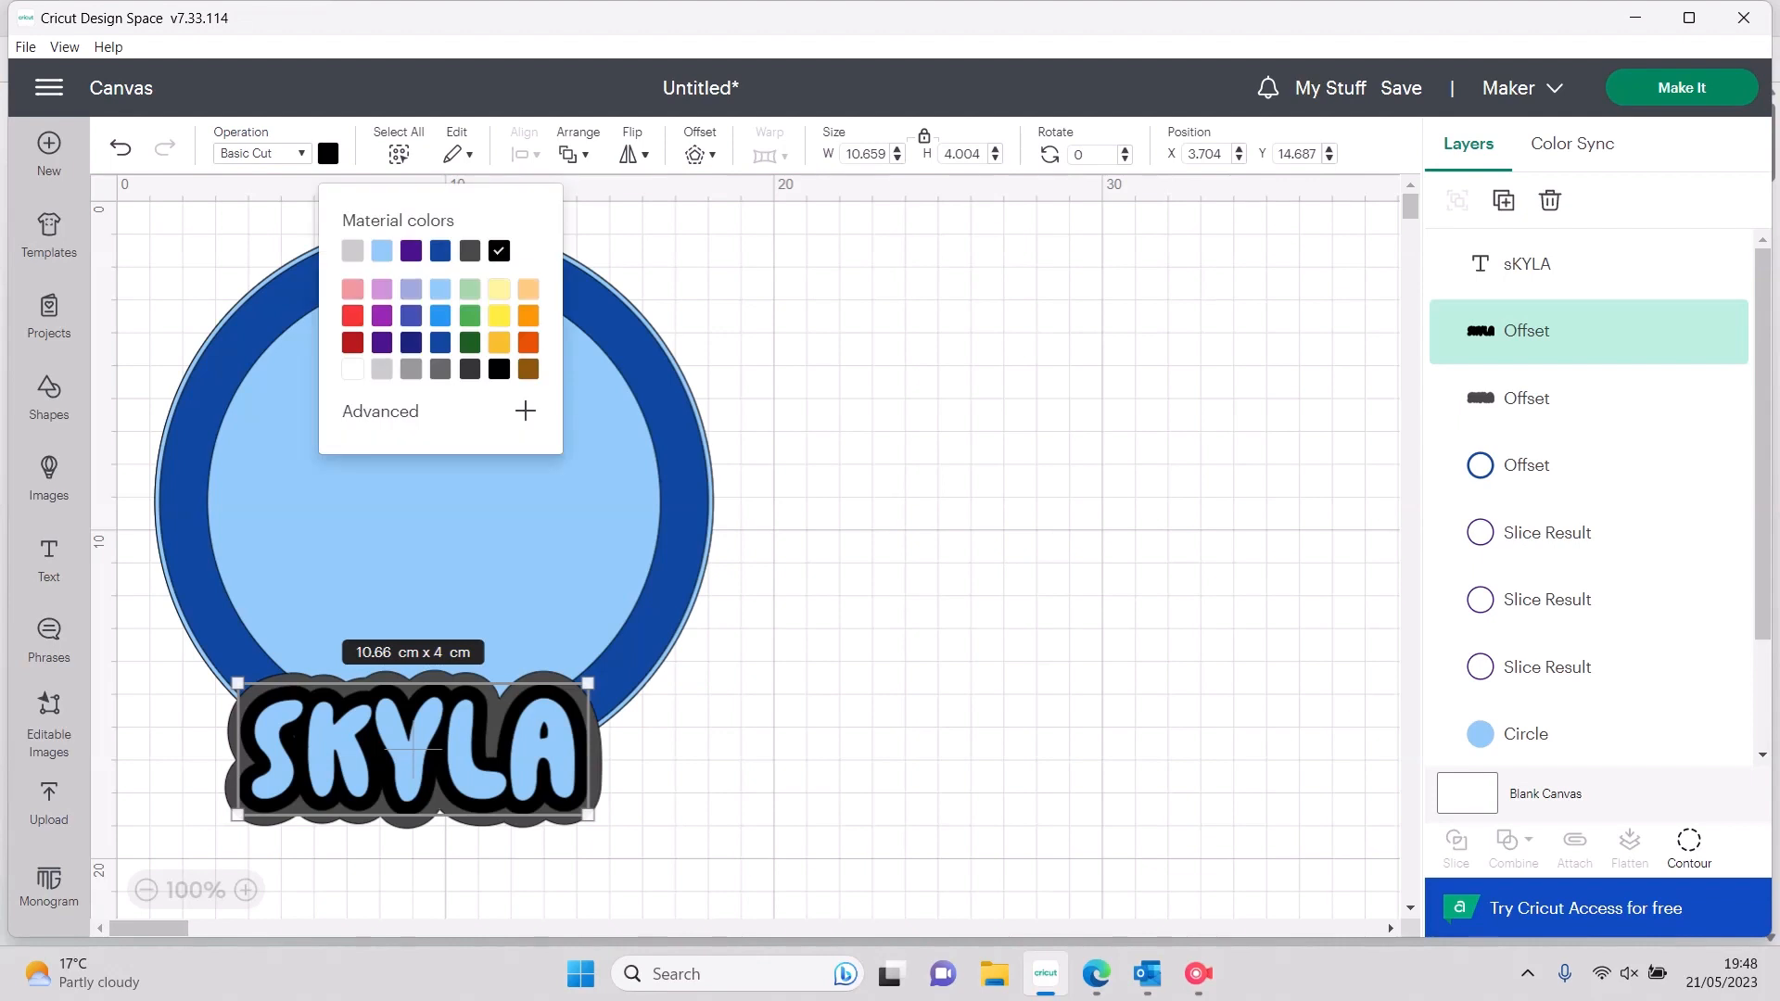
click(499, 316)
click(928, 464)
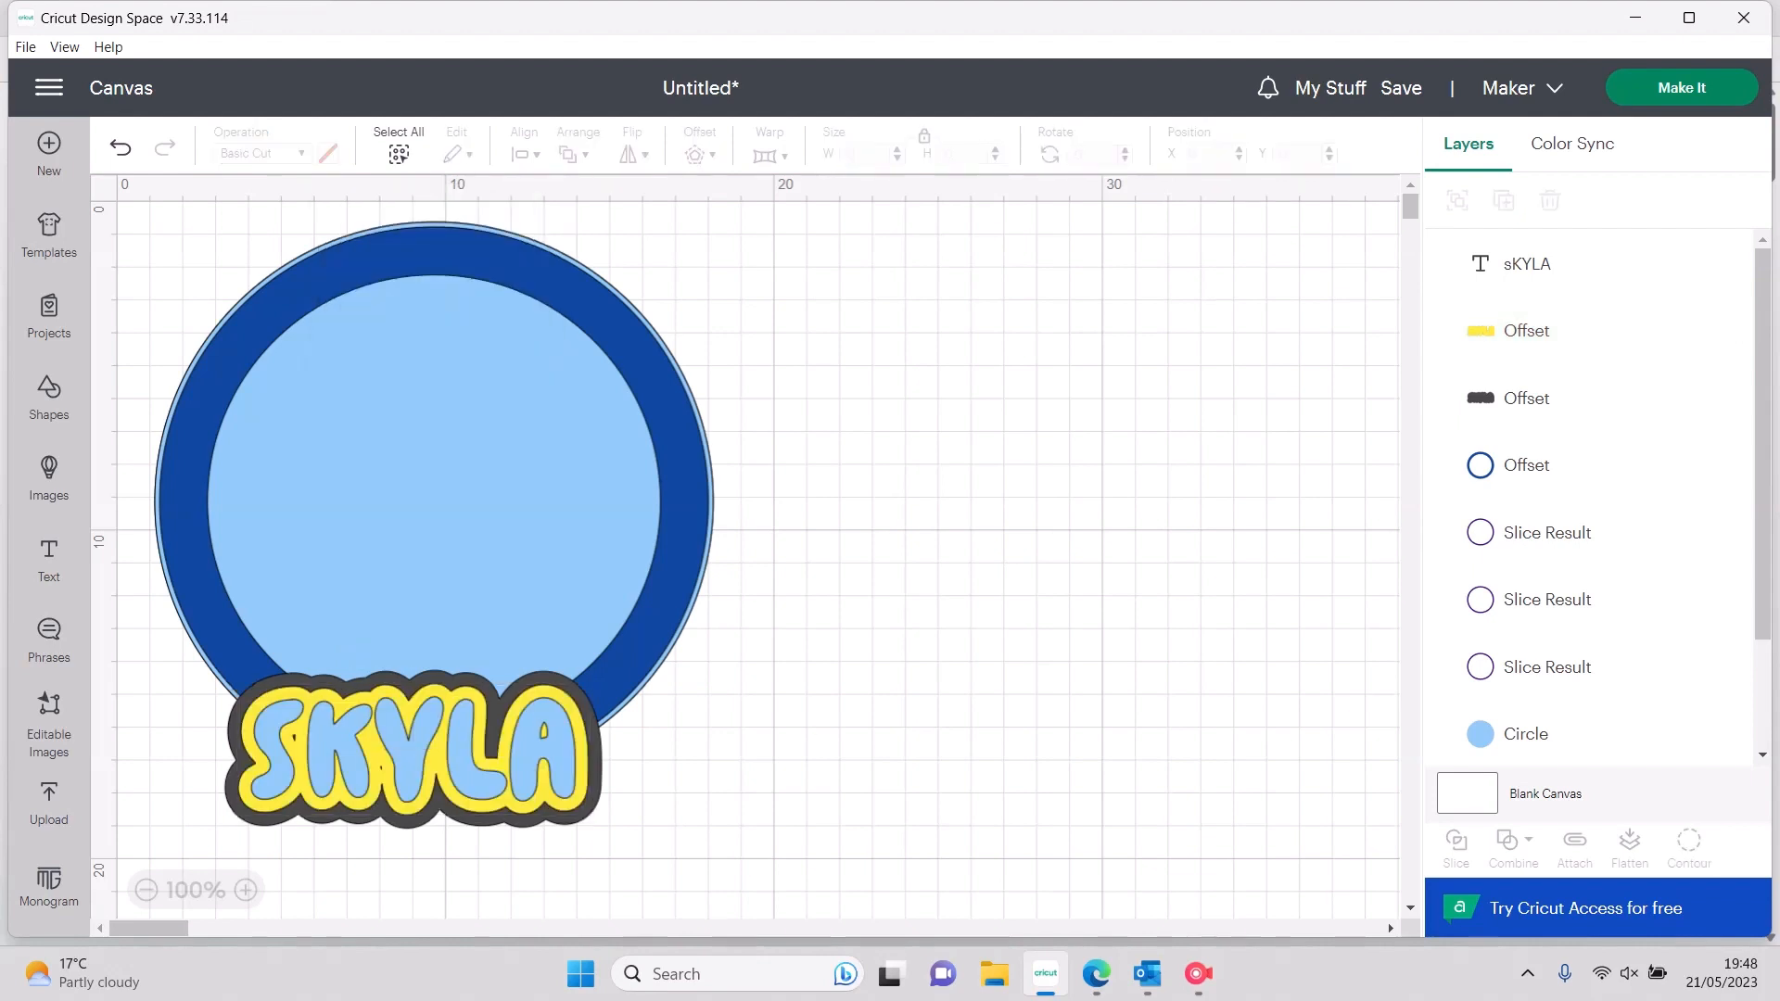
click(1527, 399)
click(927, 519)
Colour the name's inner offset white
click(412, 758)
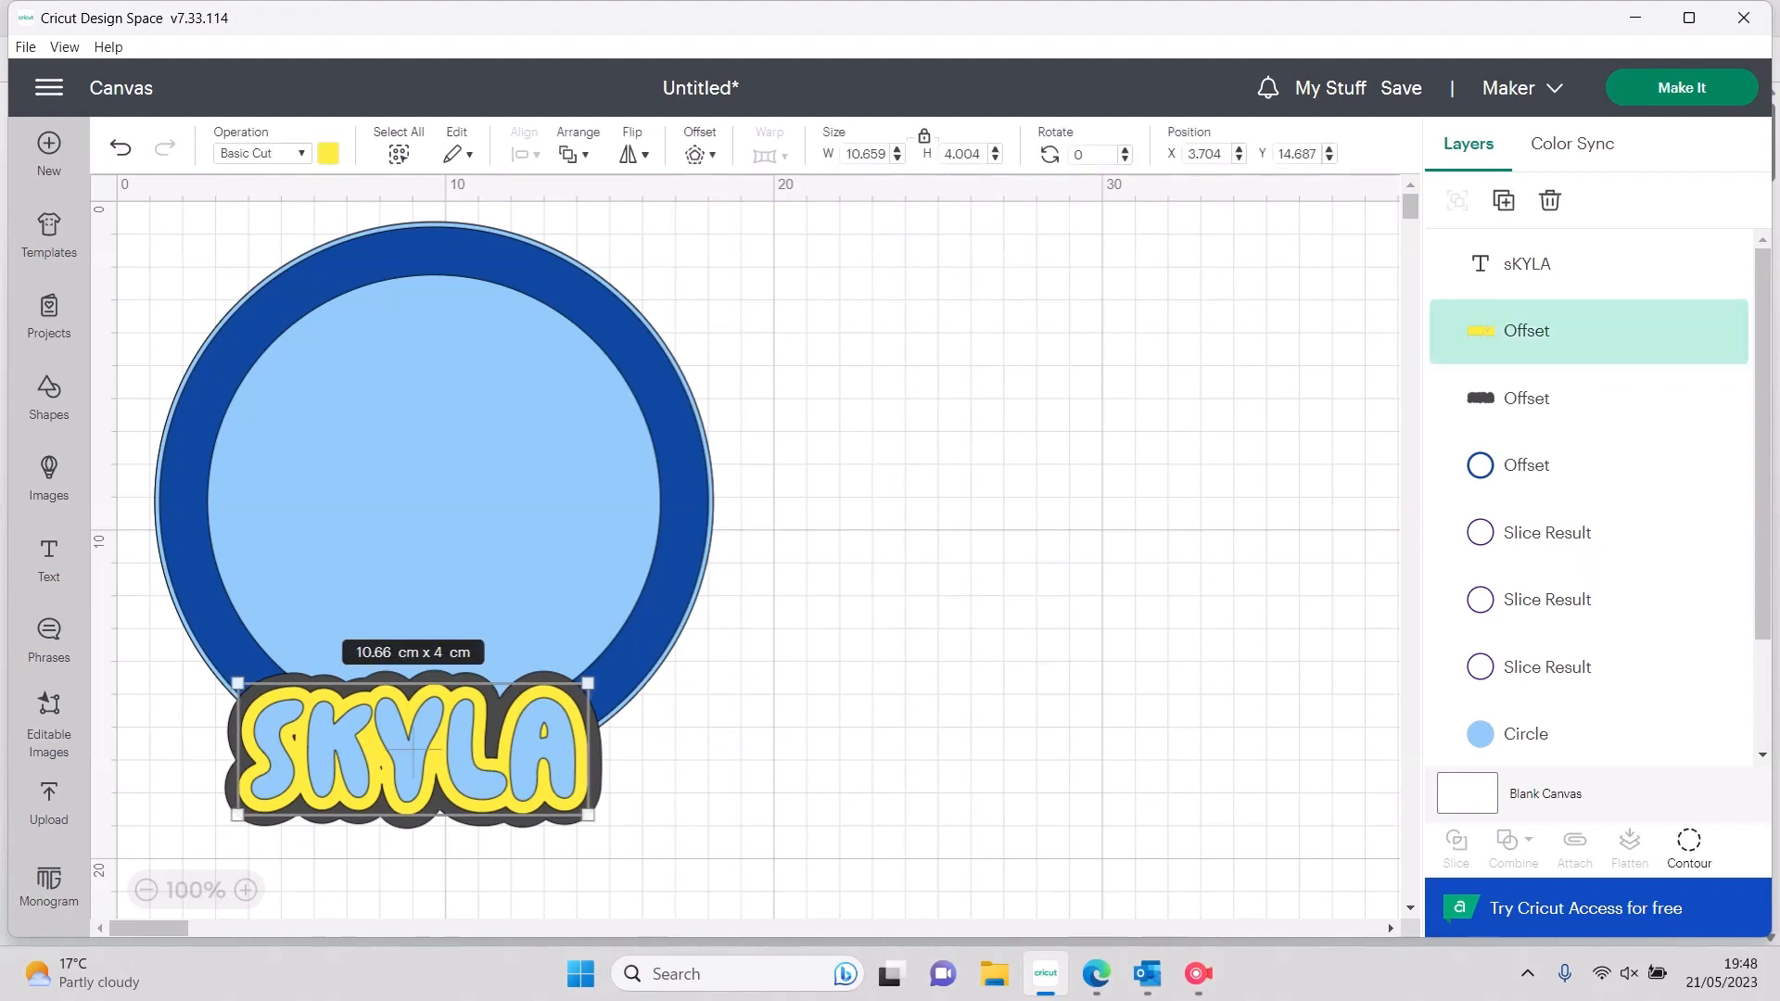
click(329, 154)
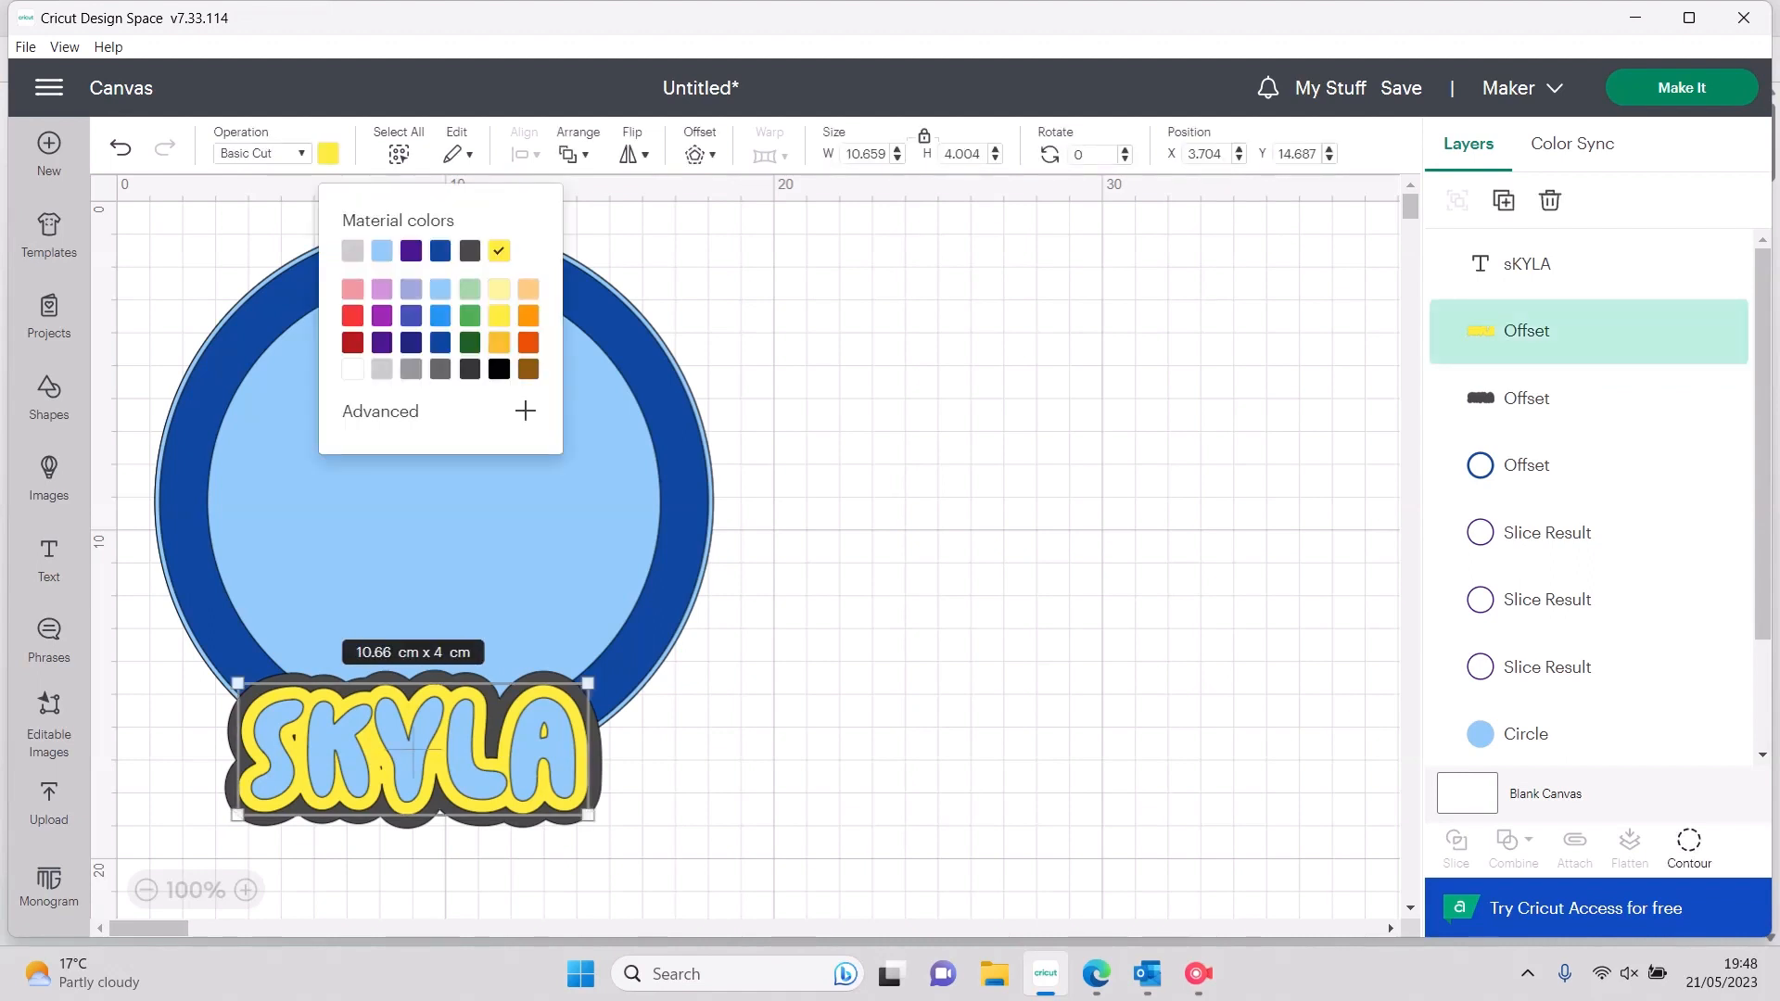
click(353, 369)
click(927, 519)
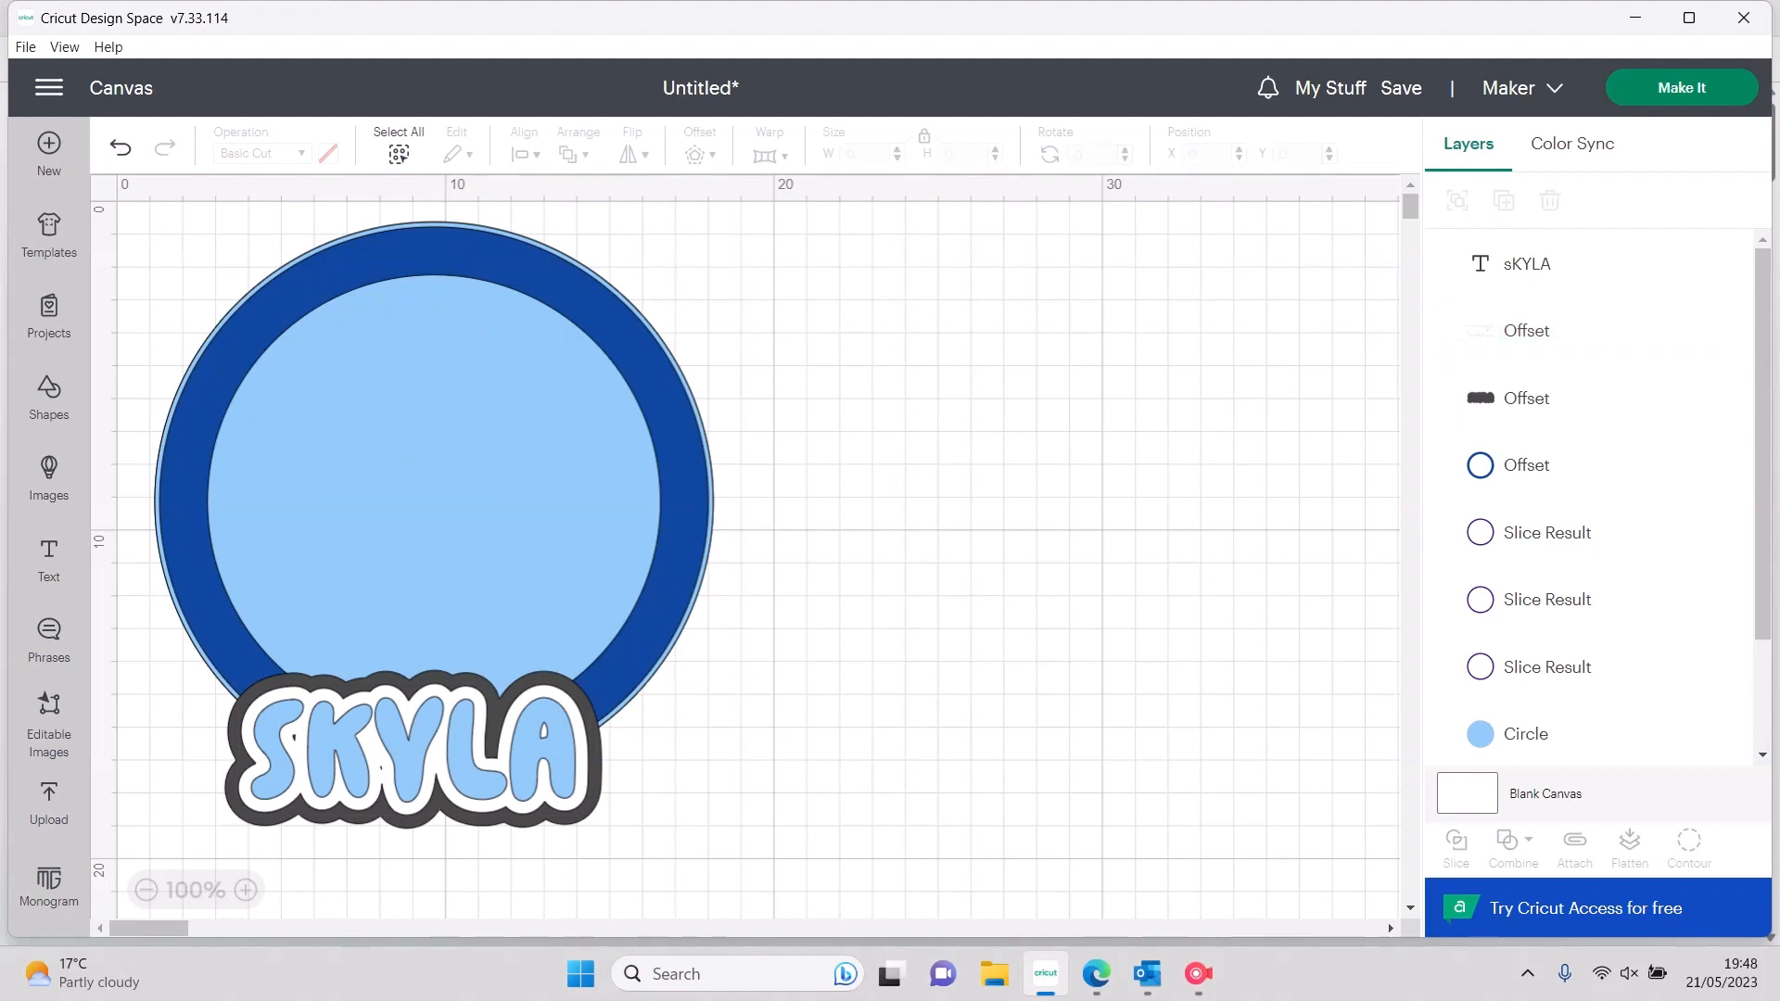
Colour the name's outer offset the same dark blue as the wide ring
click(594, 762)
click(329, 154)
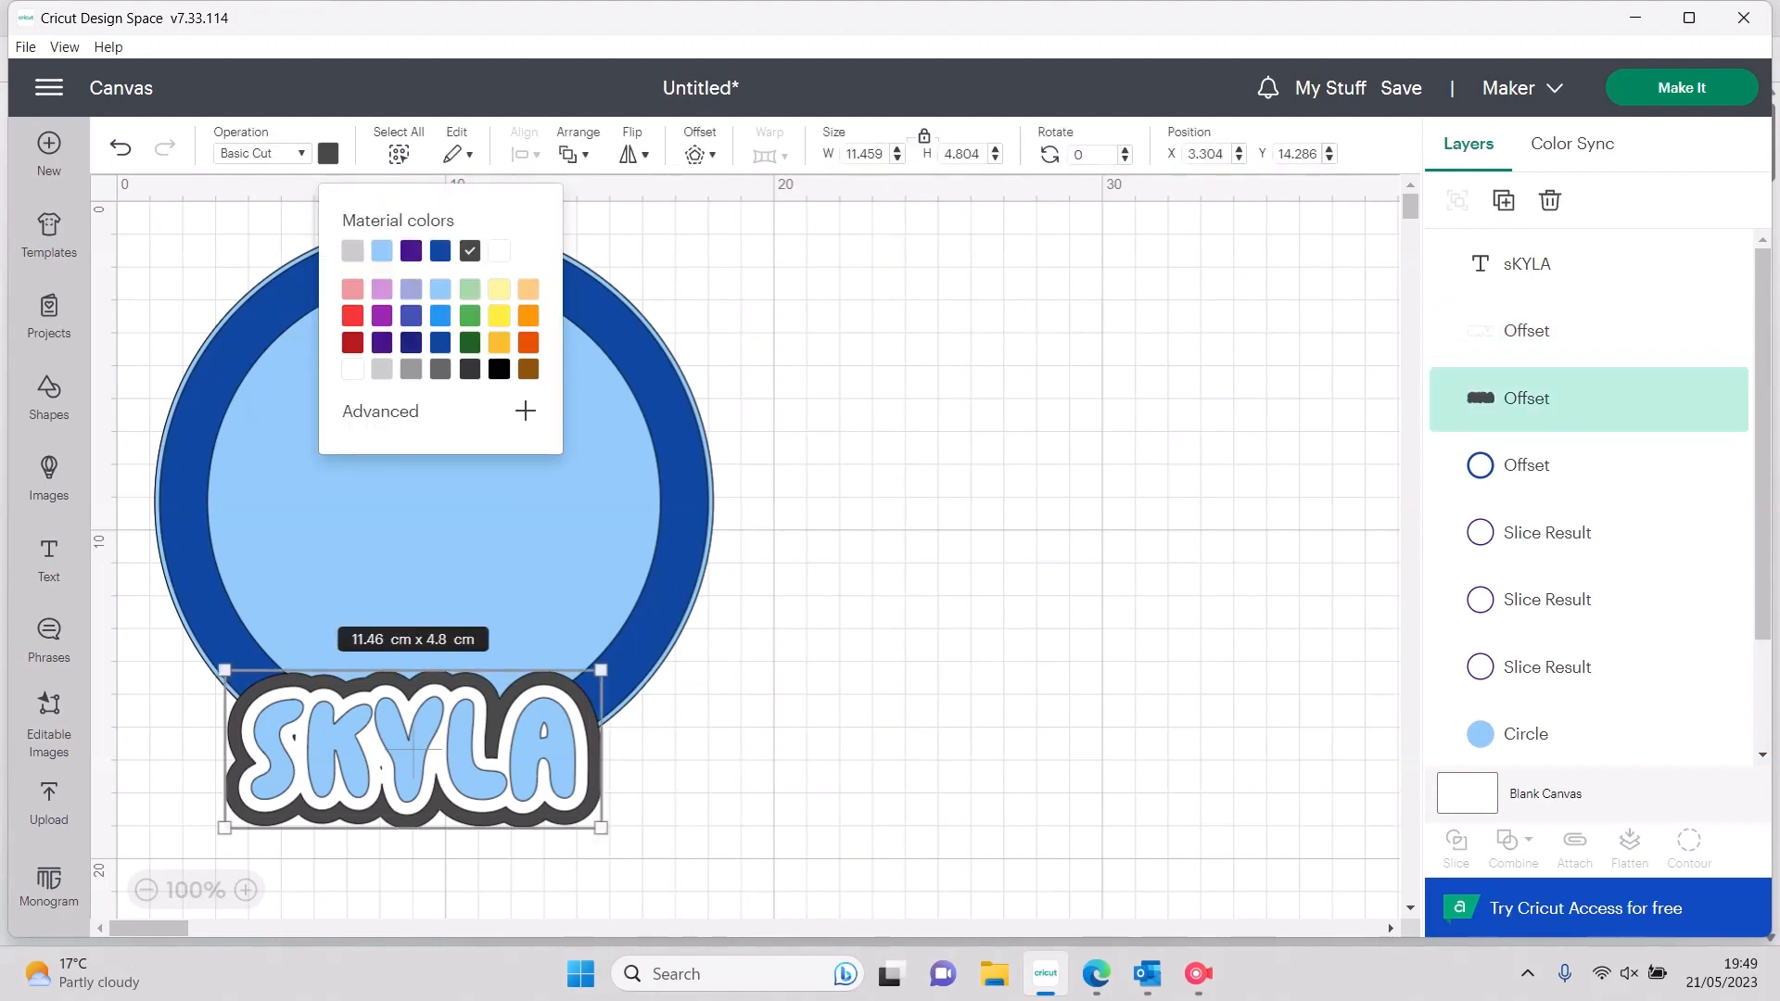
click(441, 251)
click(927, 519)
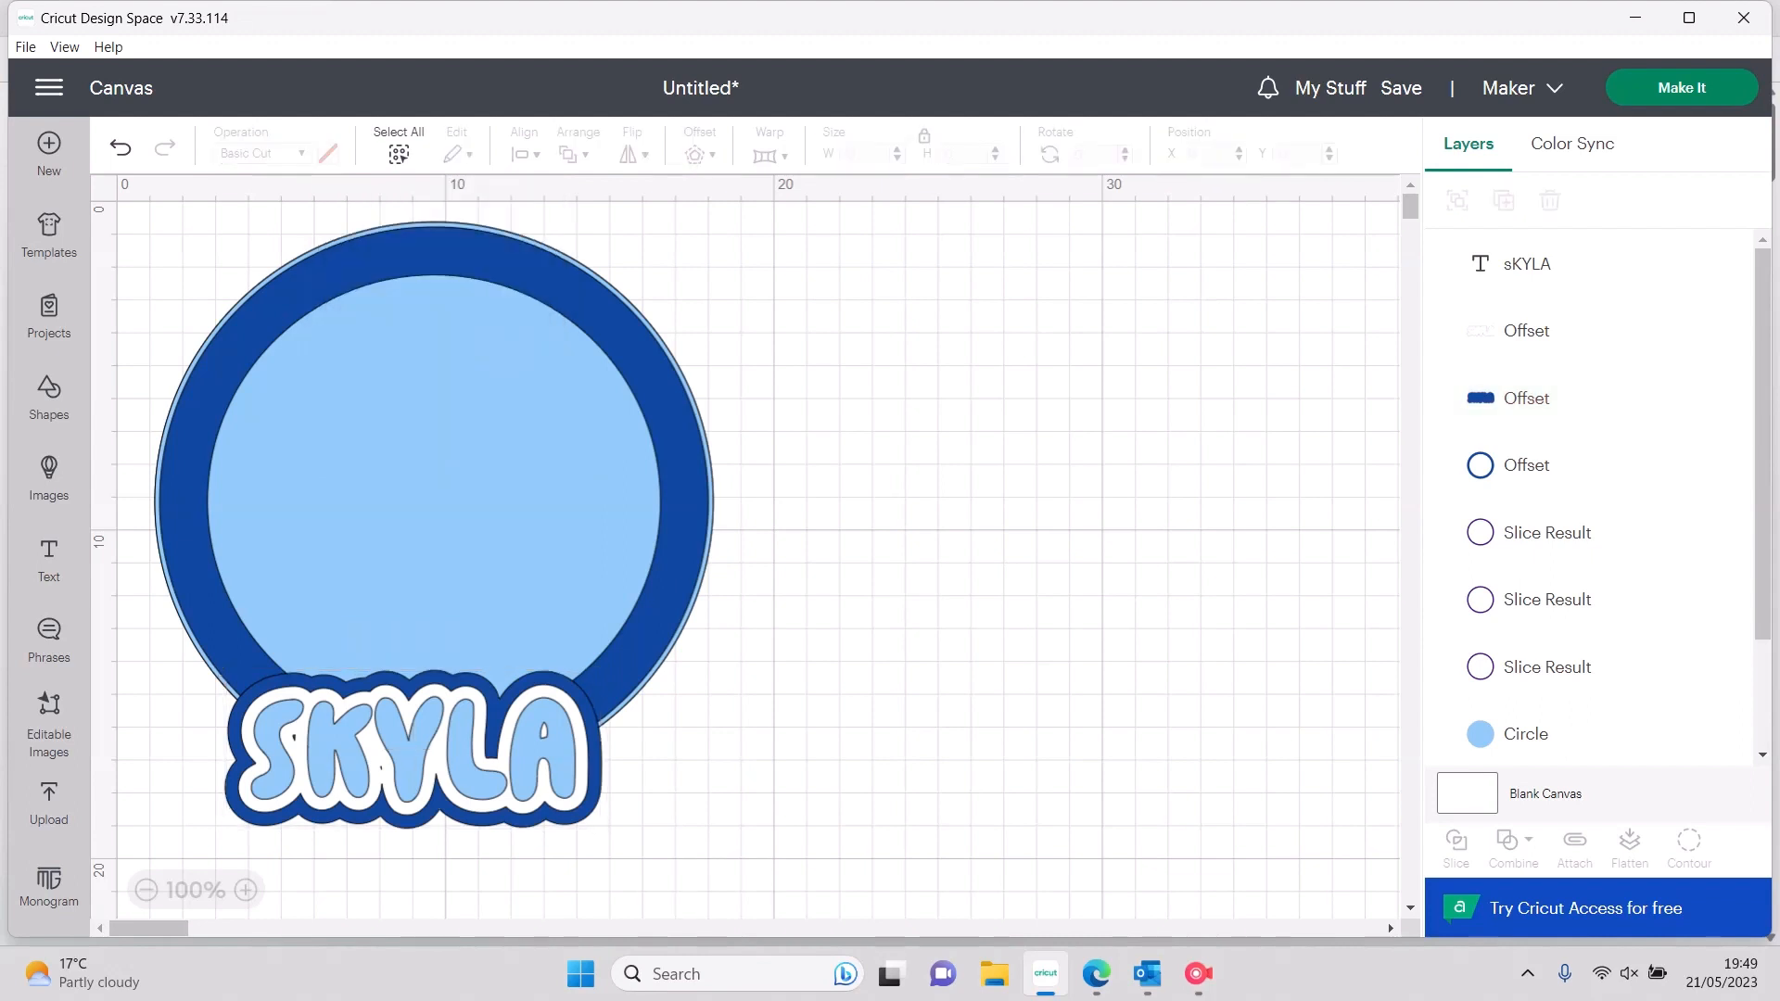
Scale the name text and both its offsets together down to about 10.47 × 4.39 cm
click(412, 756)
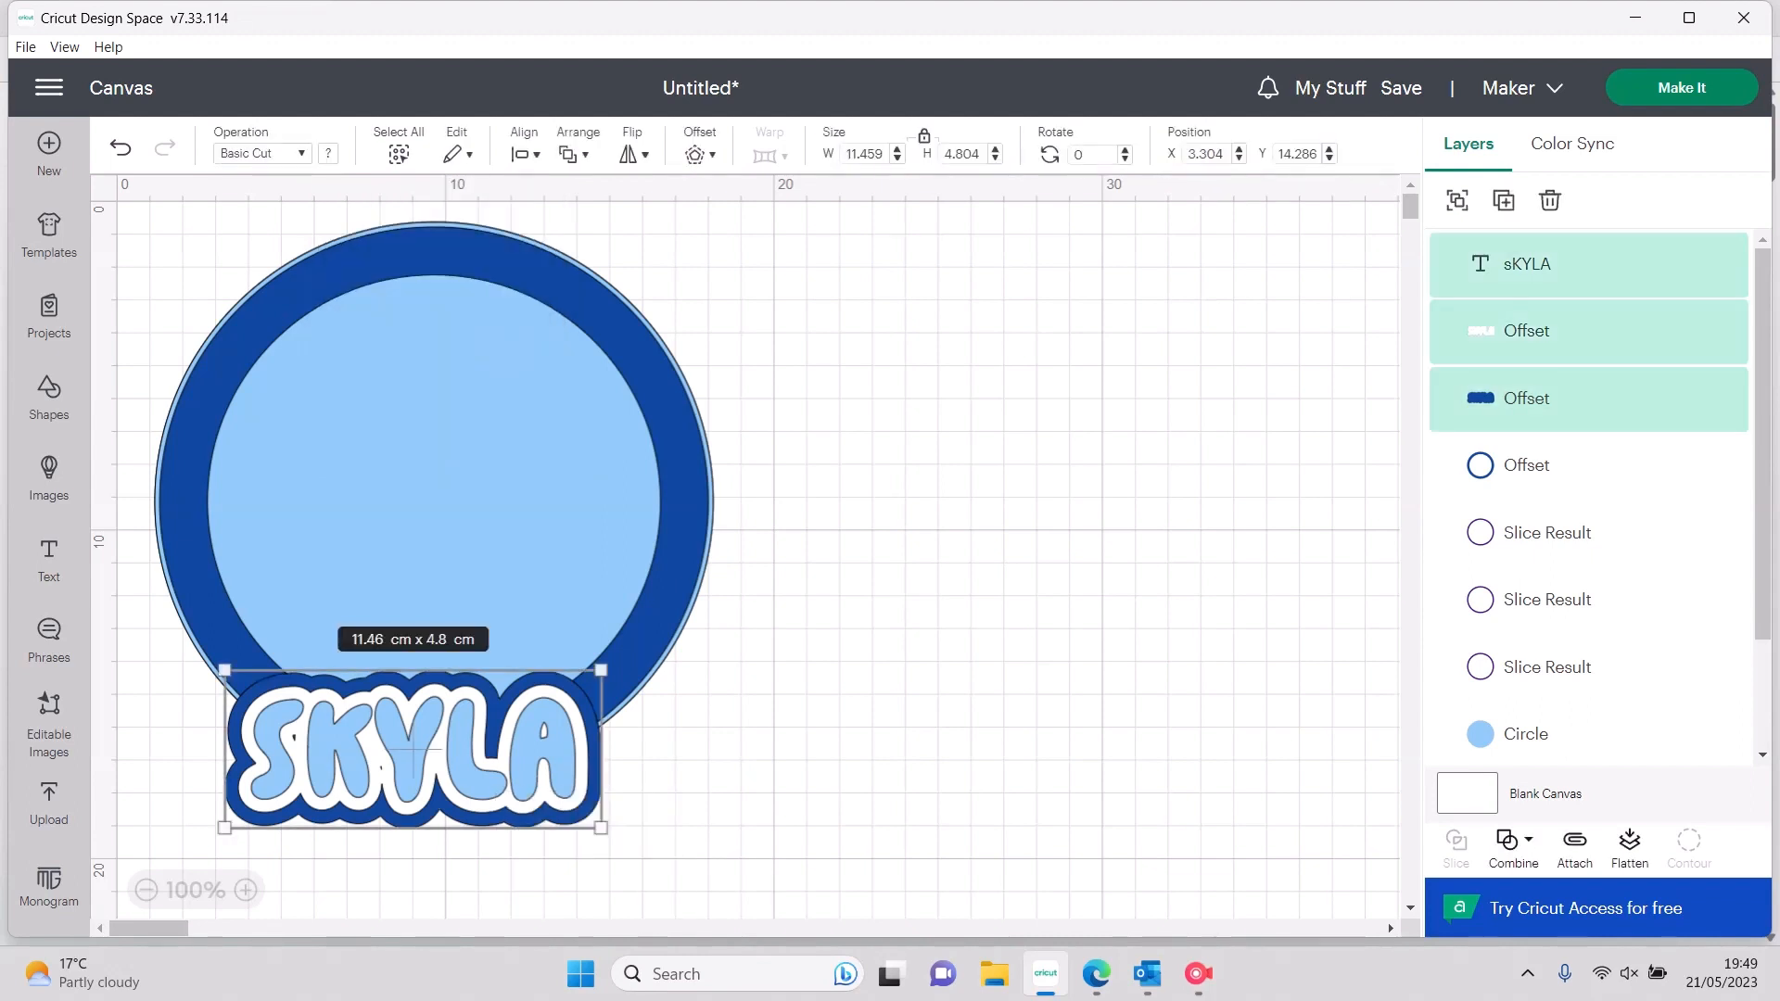
drag(601, 828, 514, 781)
click(628, 841)
Group the name text with its white and dark blue offsets, and move the group to the middle of the ring's lower edge
click(1526, 398)
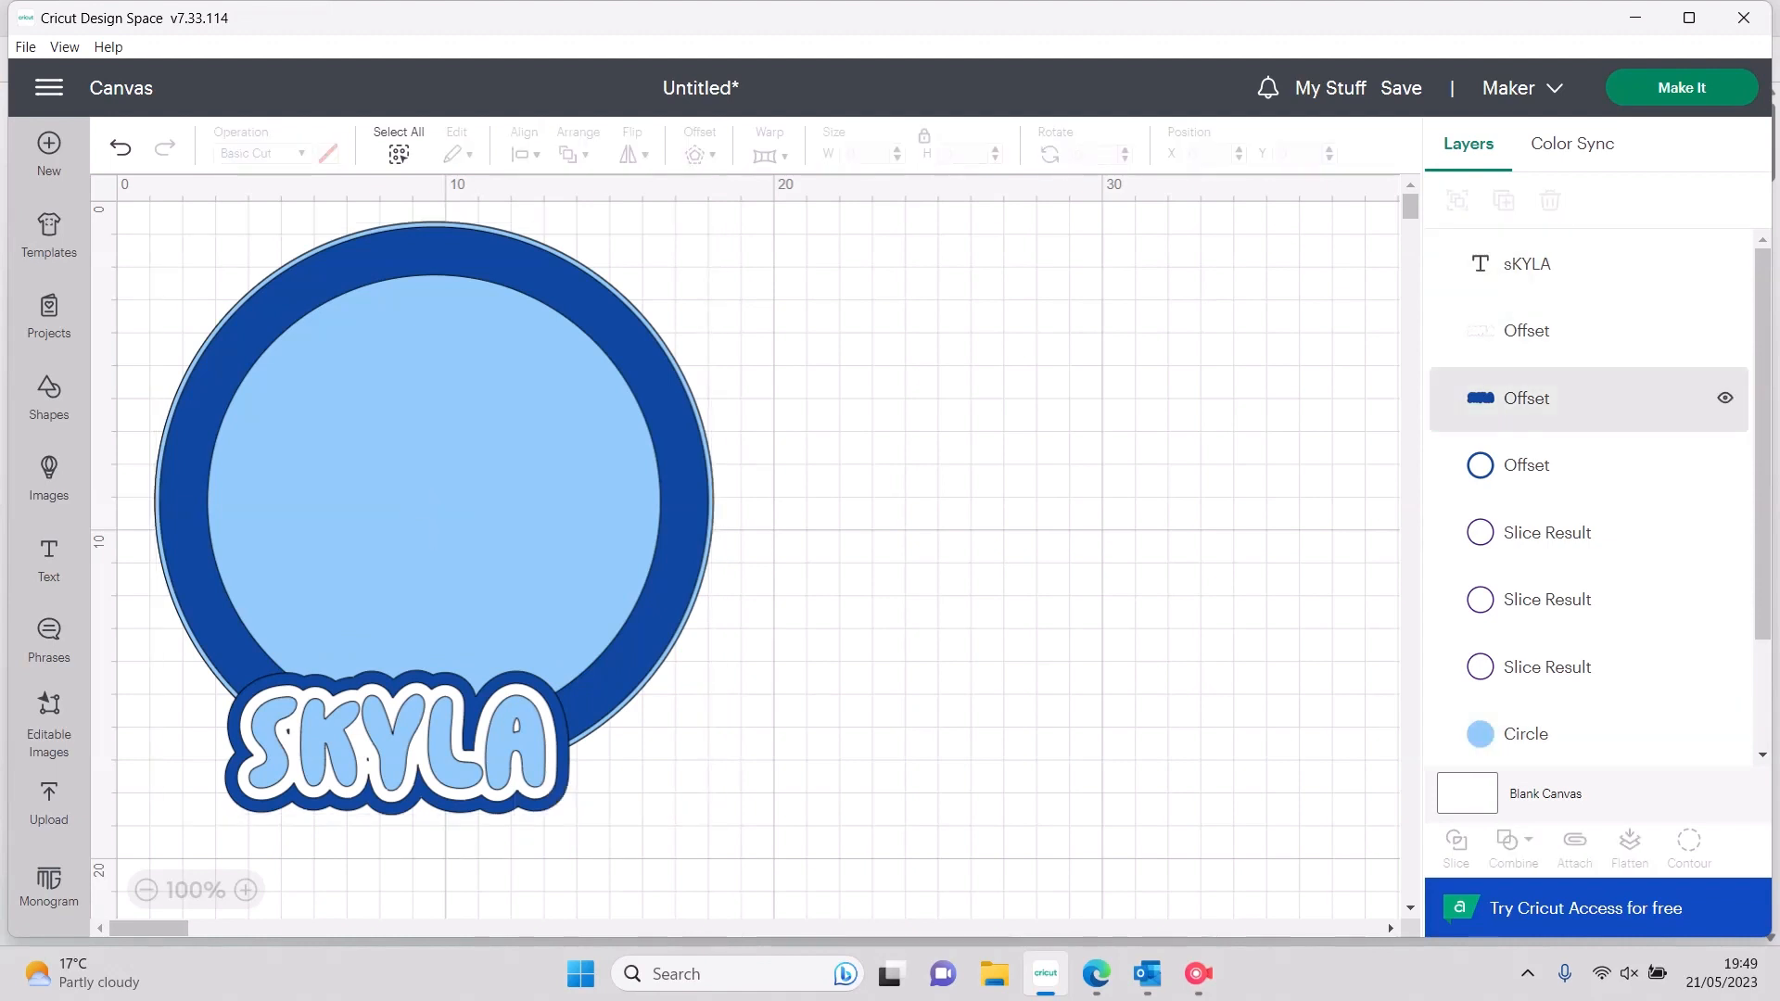
ctrl+click(1551, 331)
ctrl+click(1551, 266)
right_click(1551, 266)
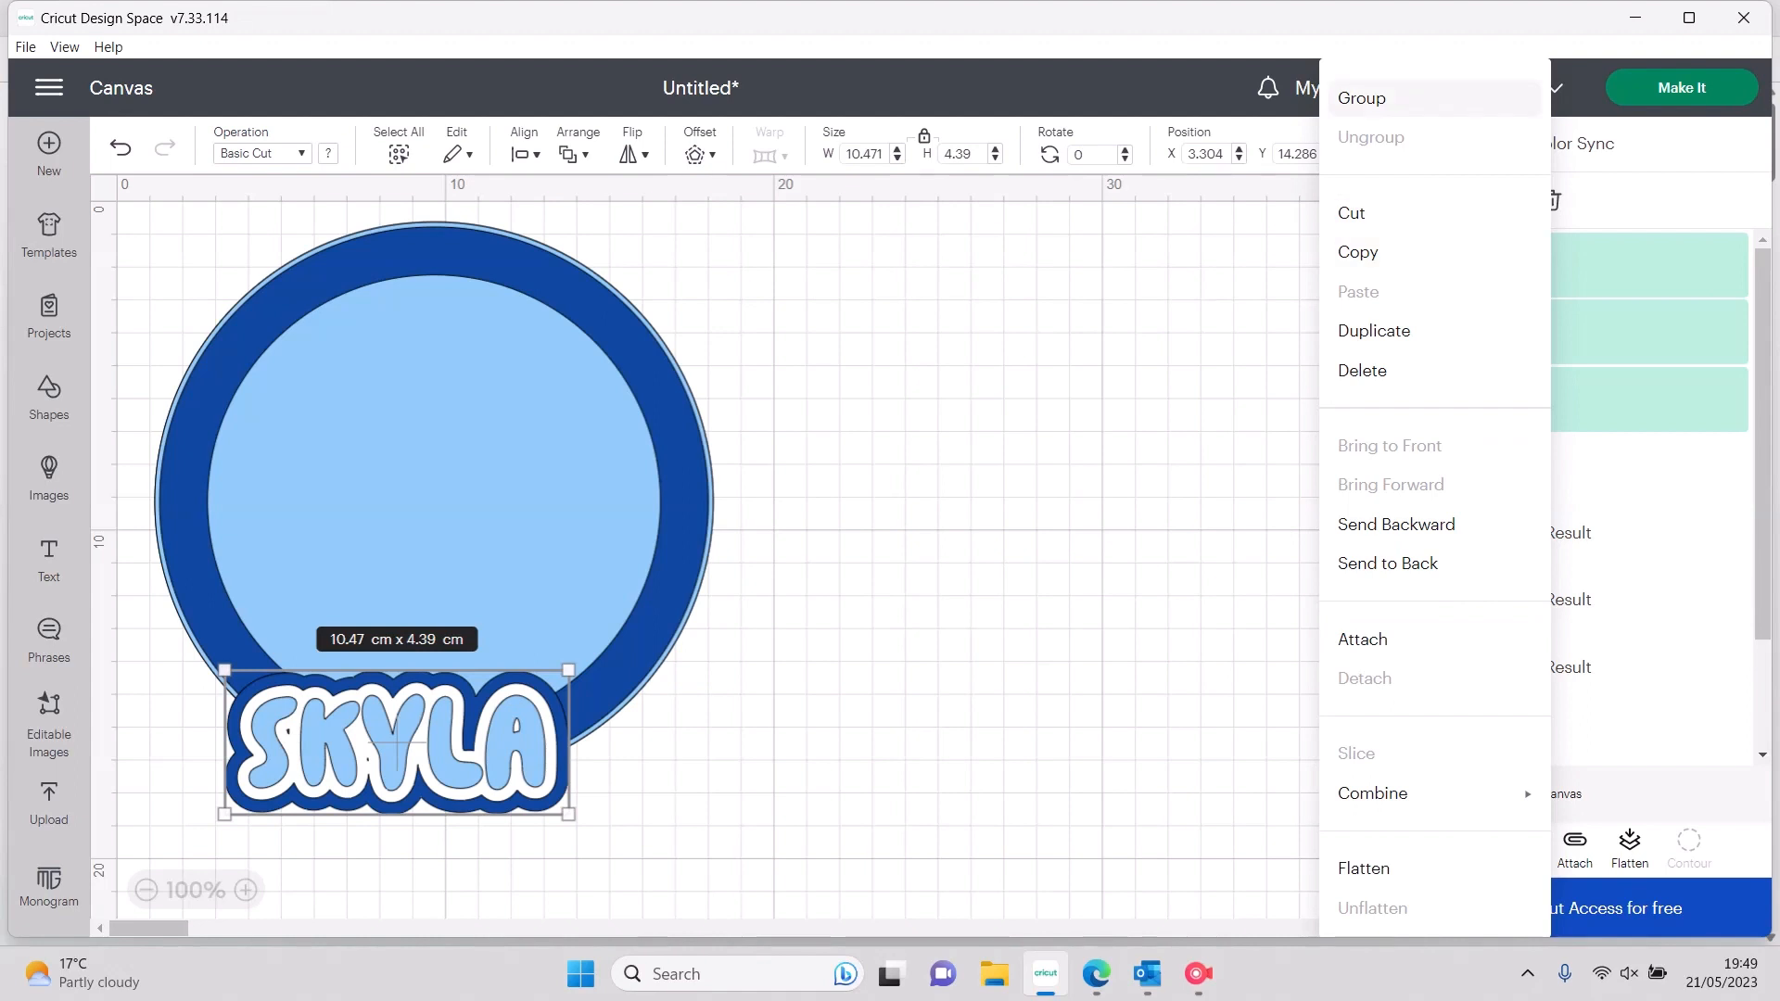
click(1362, 98)
drag(395, 746, 437, 751)
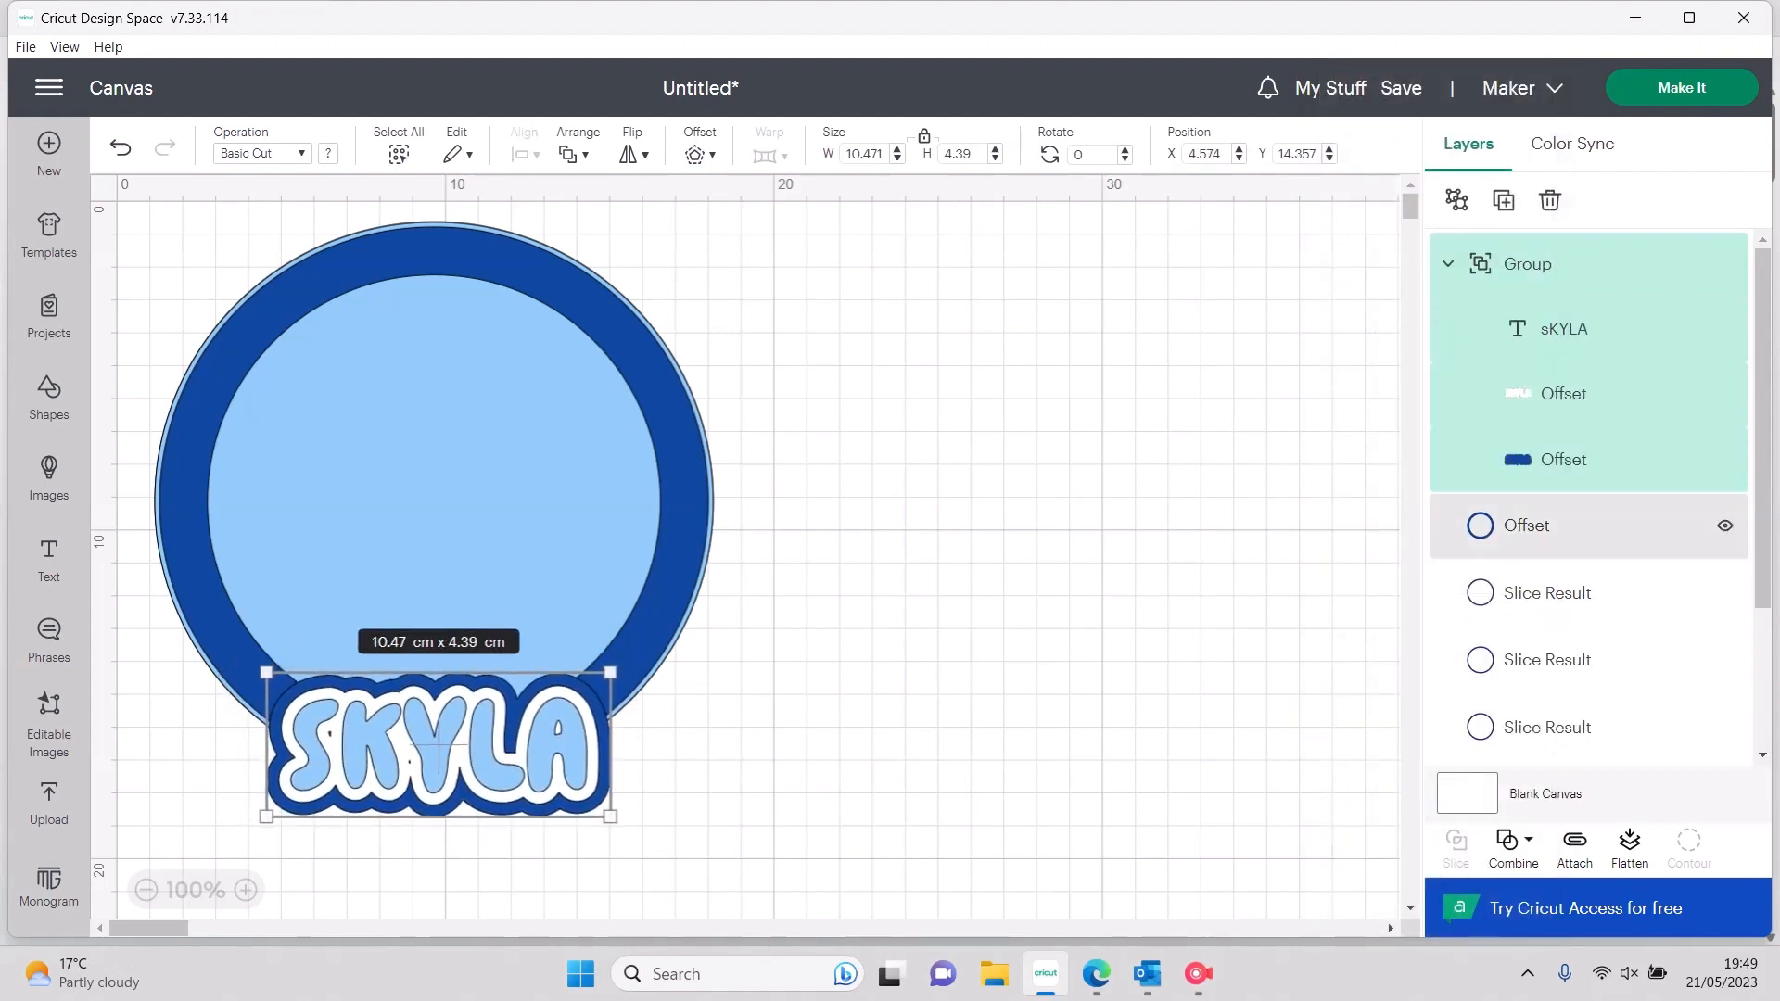
Hide the two small inner contours of the name's white offset, and nudge the name group slightly up and left
click(1576, 394)
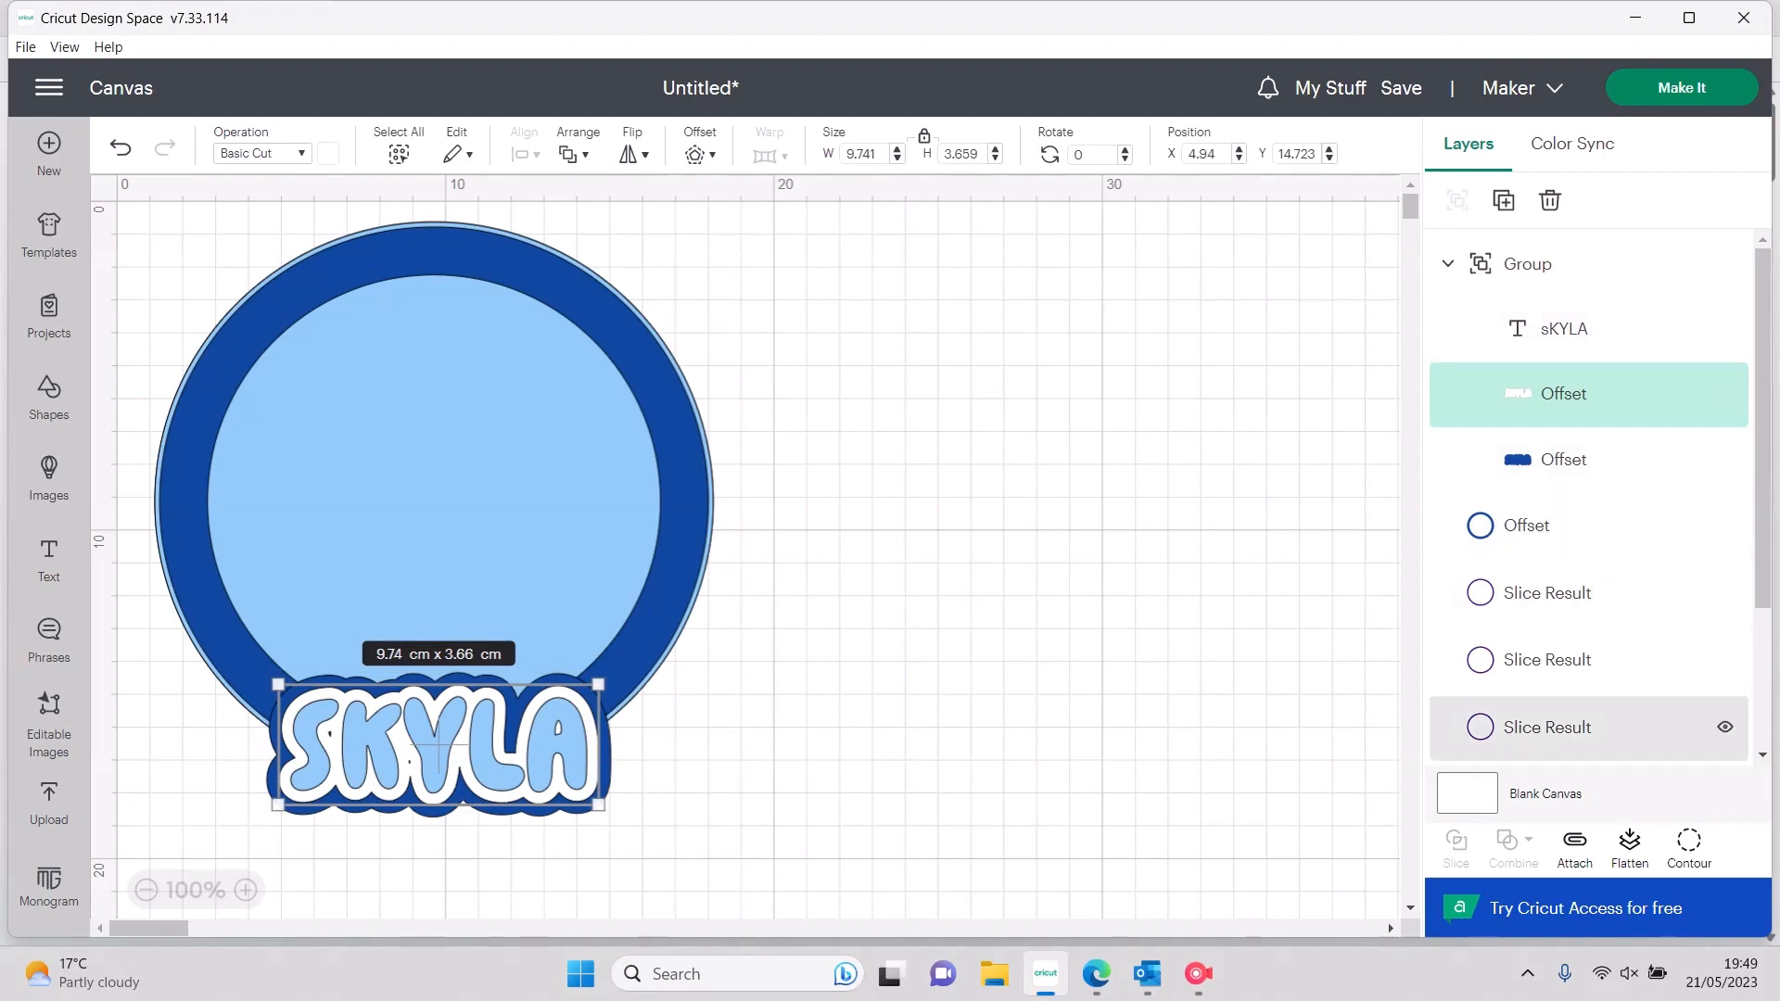
click(1690, 843)
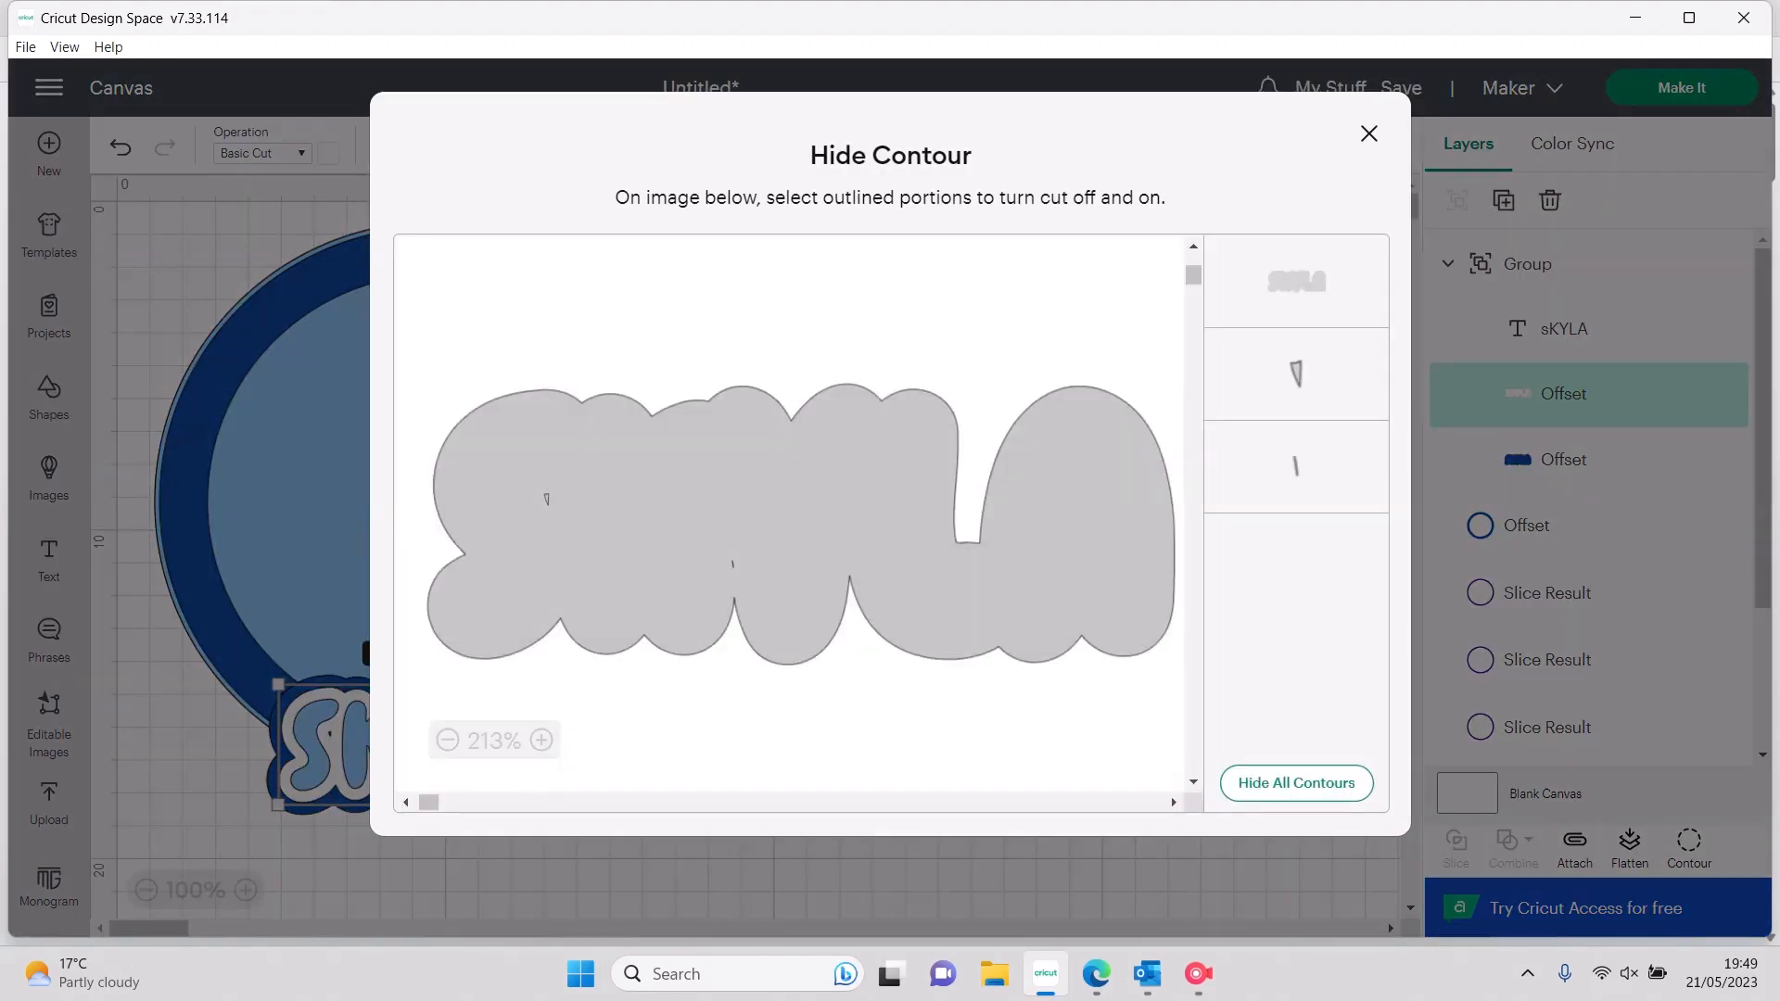
click(547, 499)
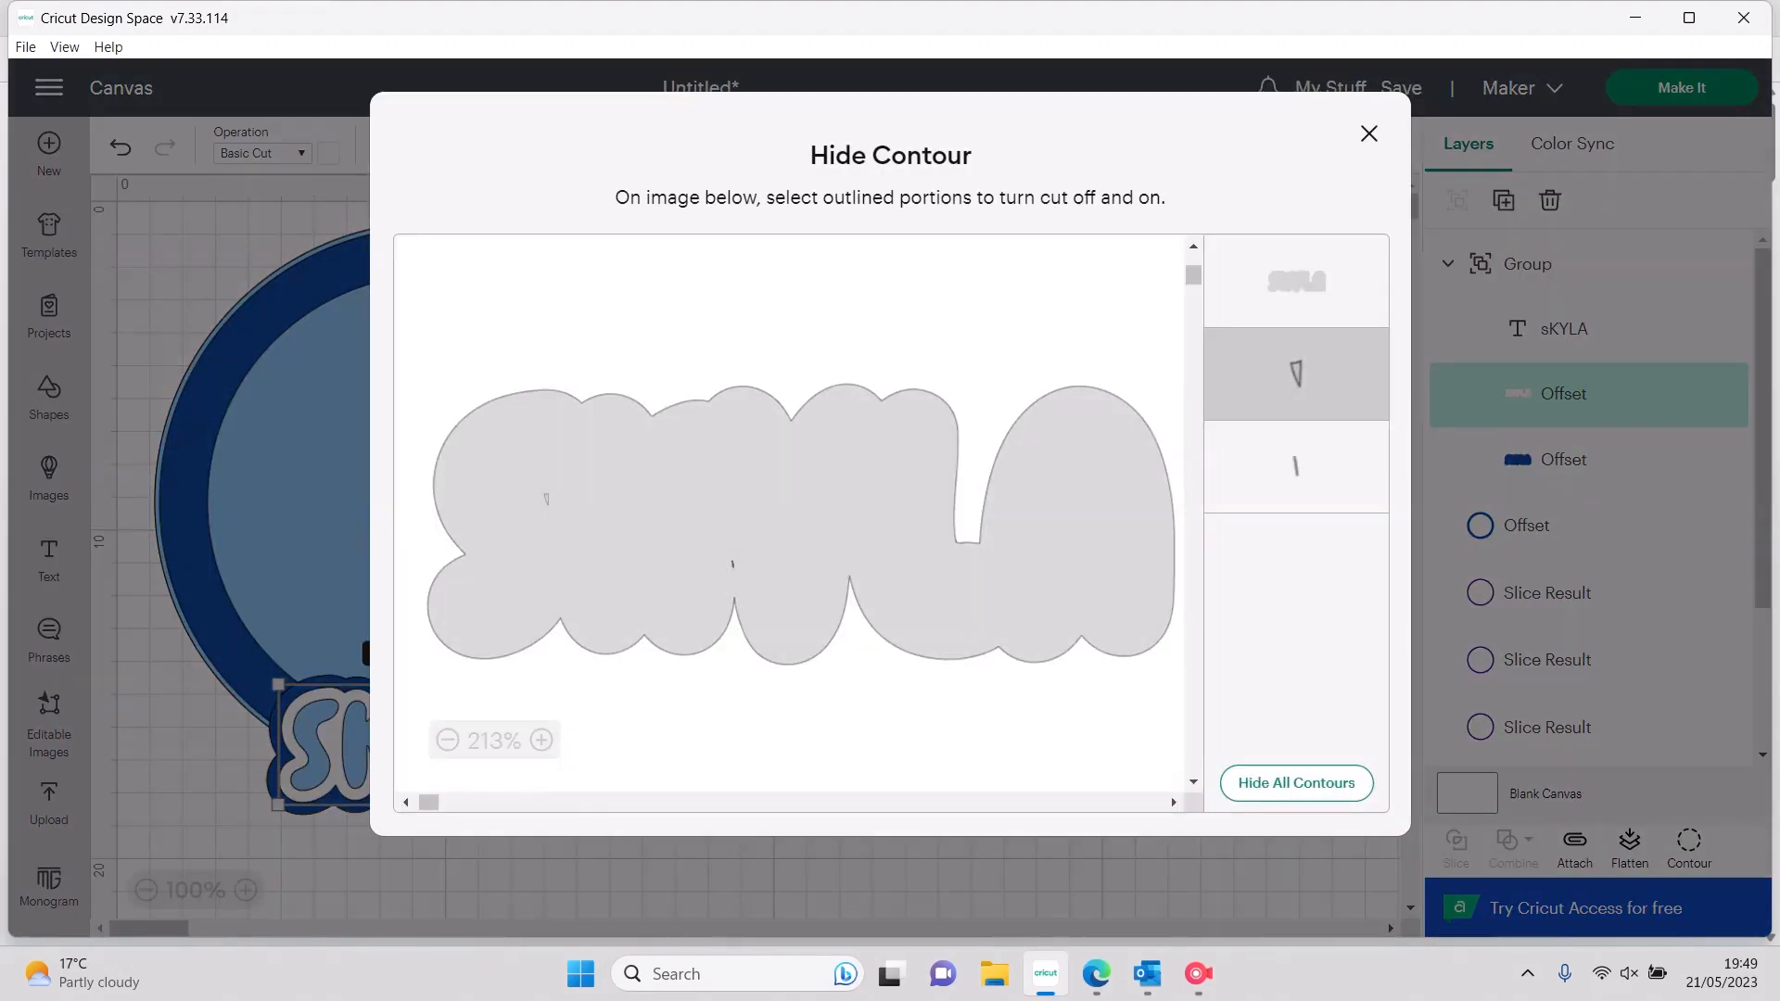
click(1296, 466)
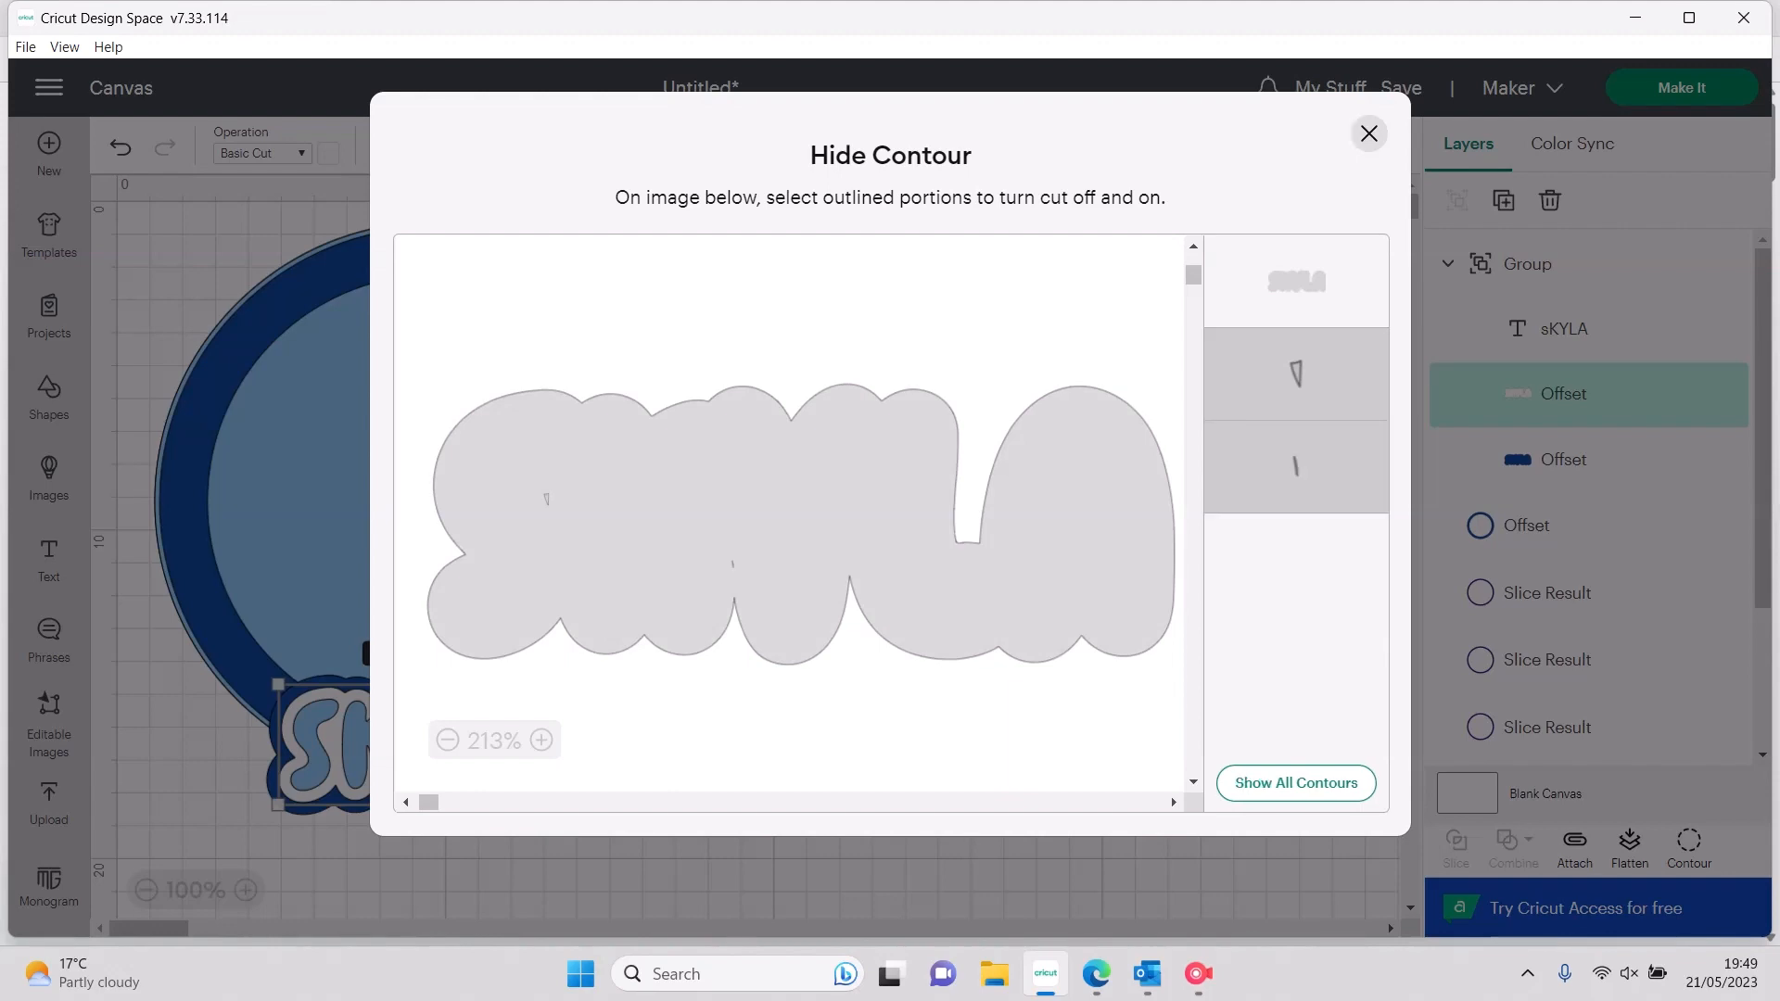
click(1369, 134)
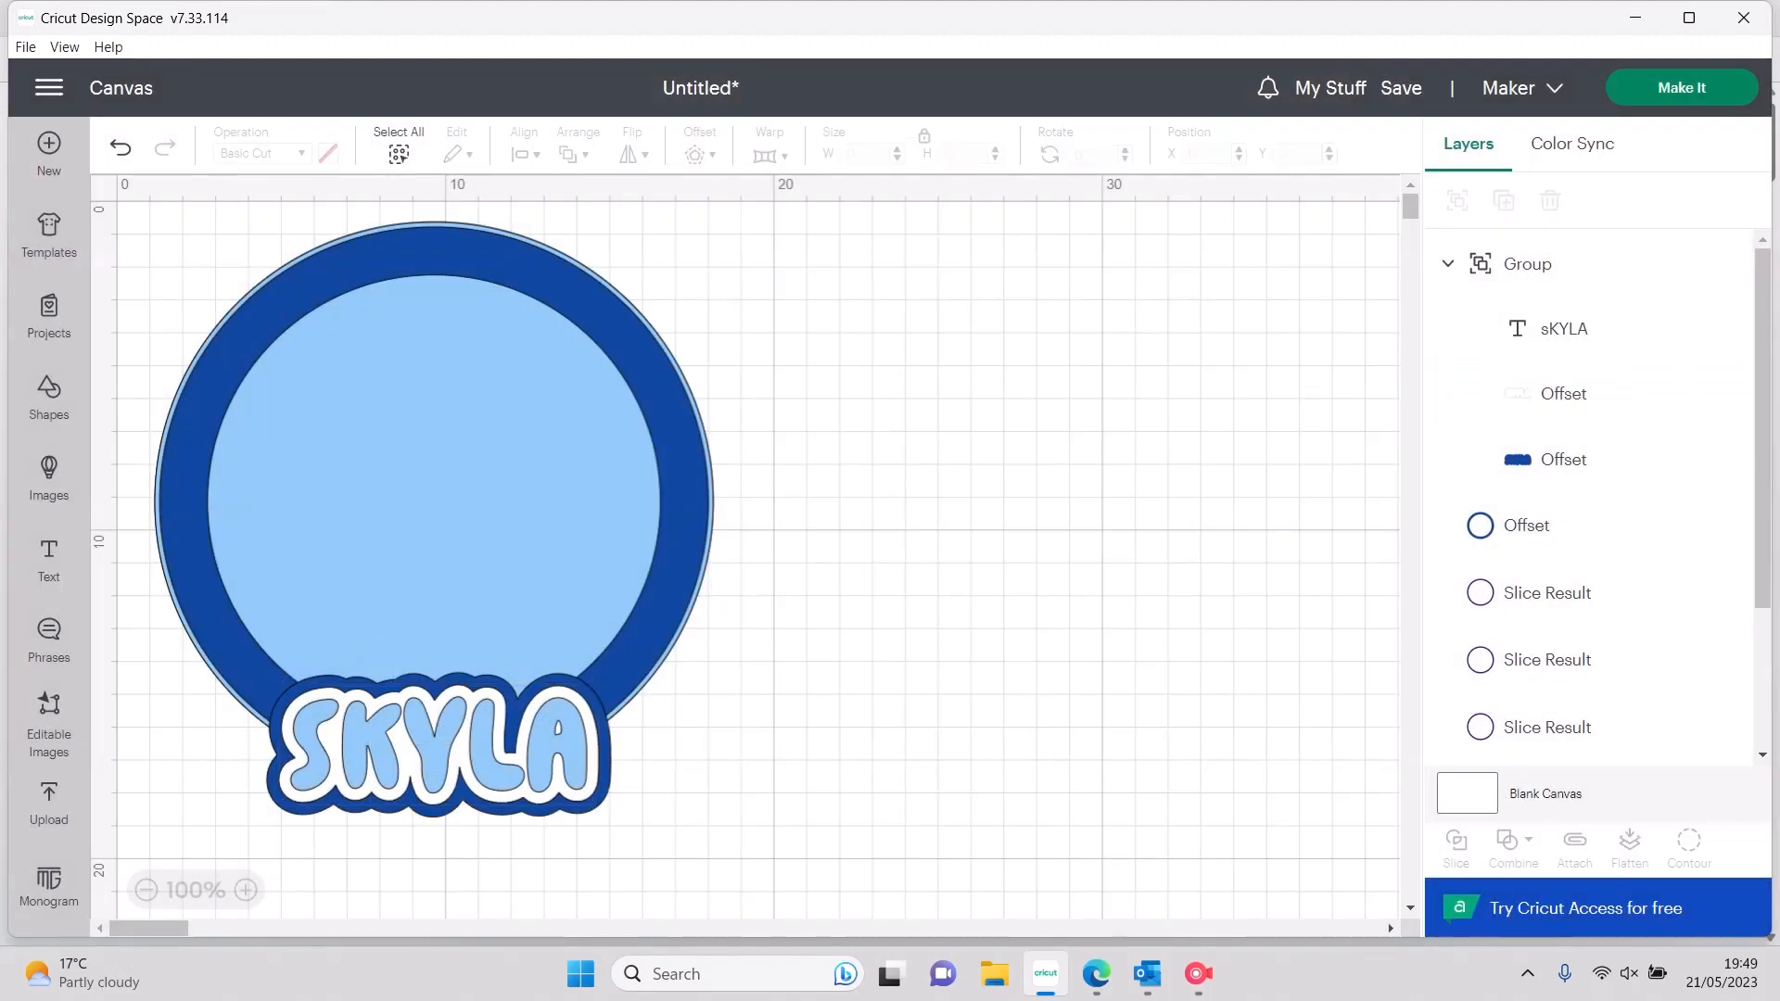
drag(437, 745, 422, 741)
click(797, 714)
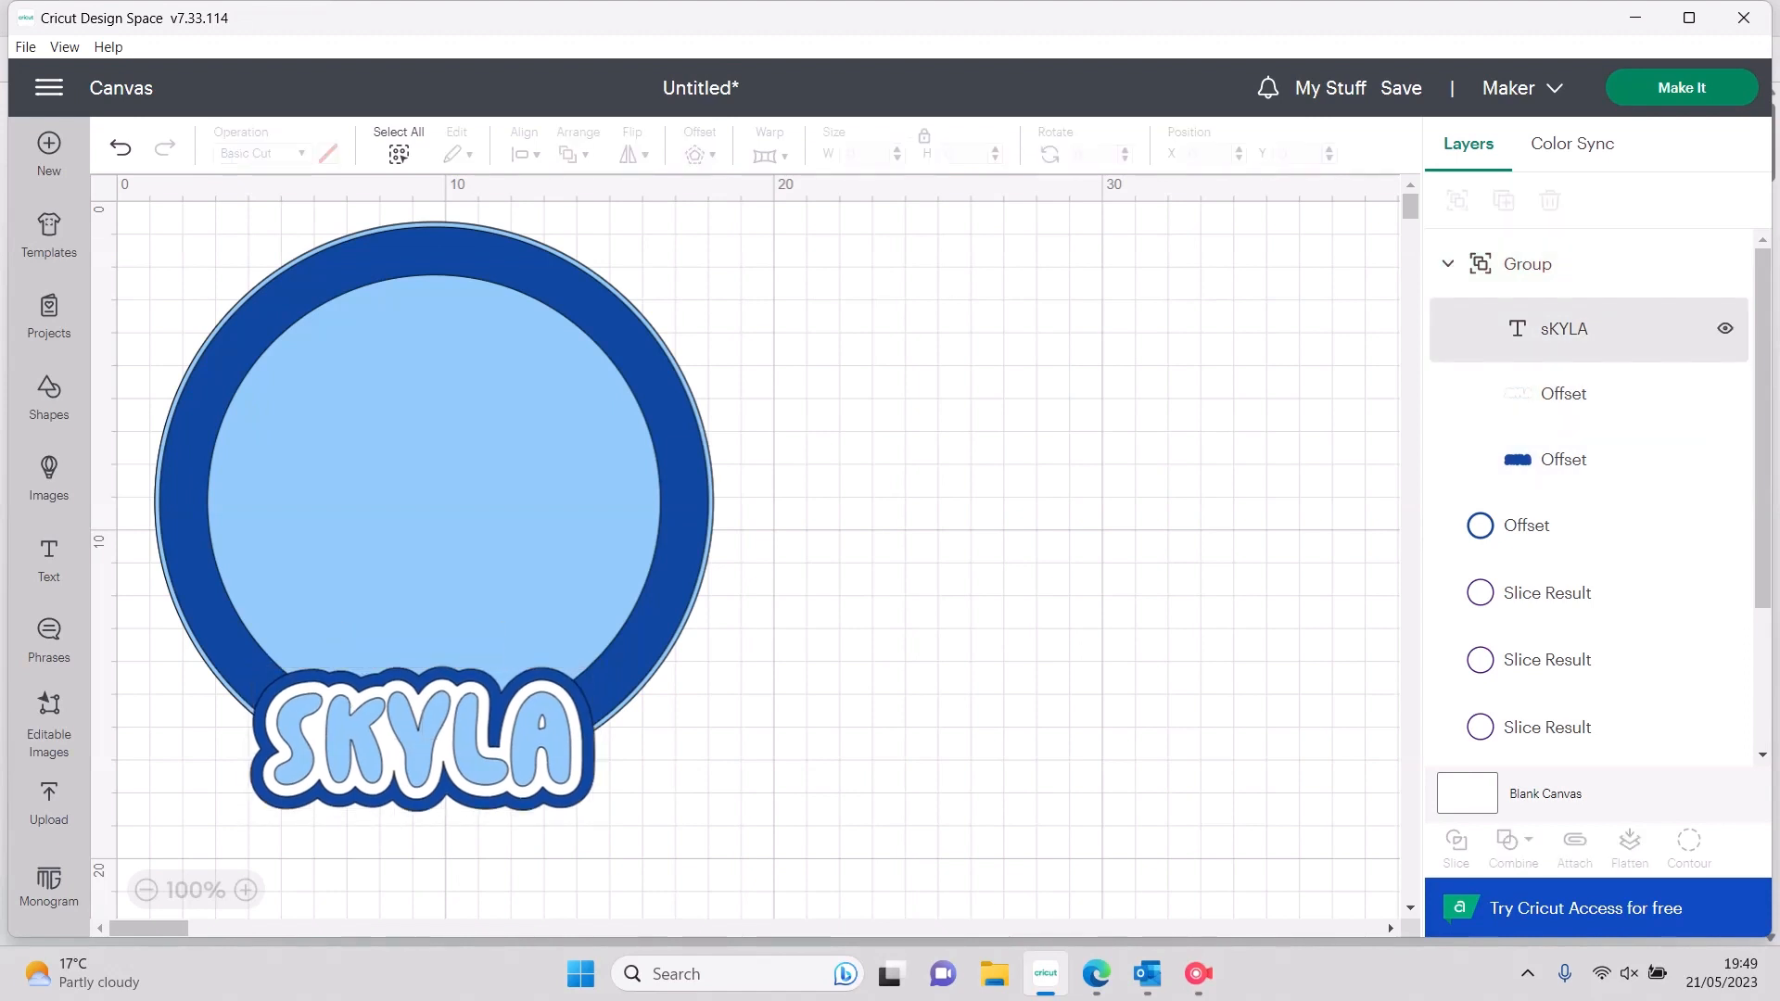
Colour the name text dark blue and its outer offset light blue
click(1577, 330)
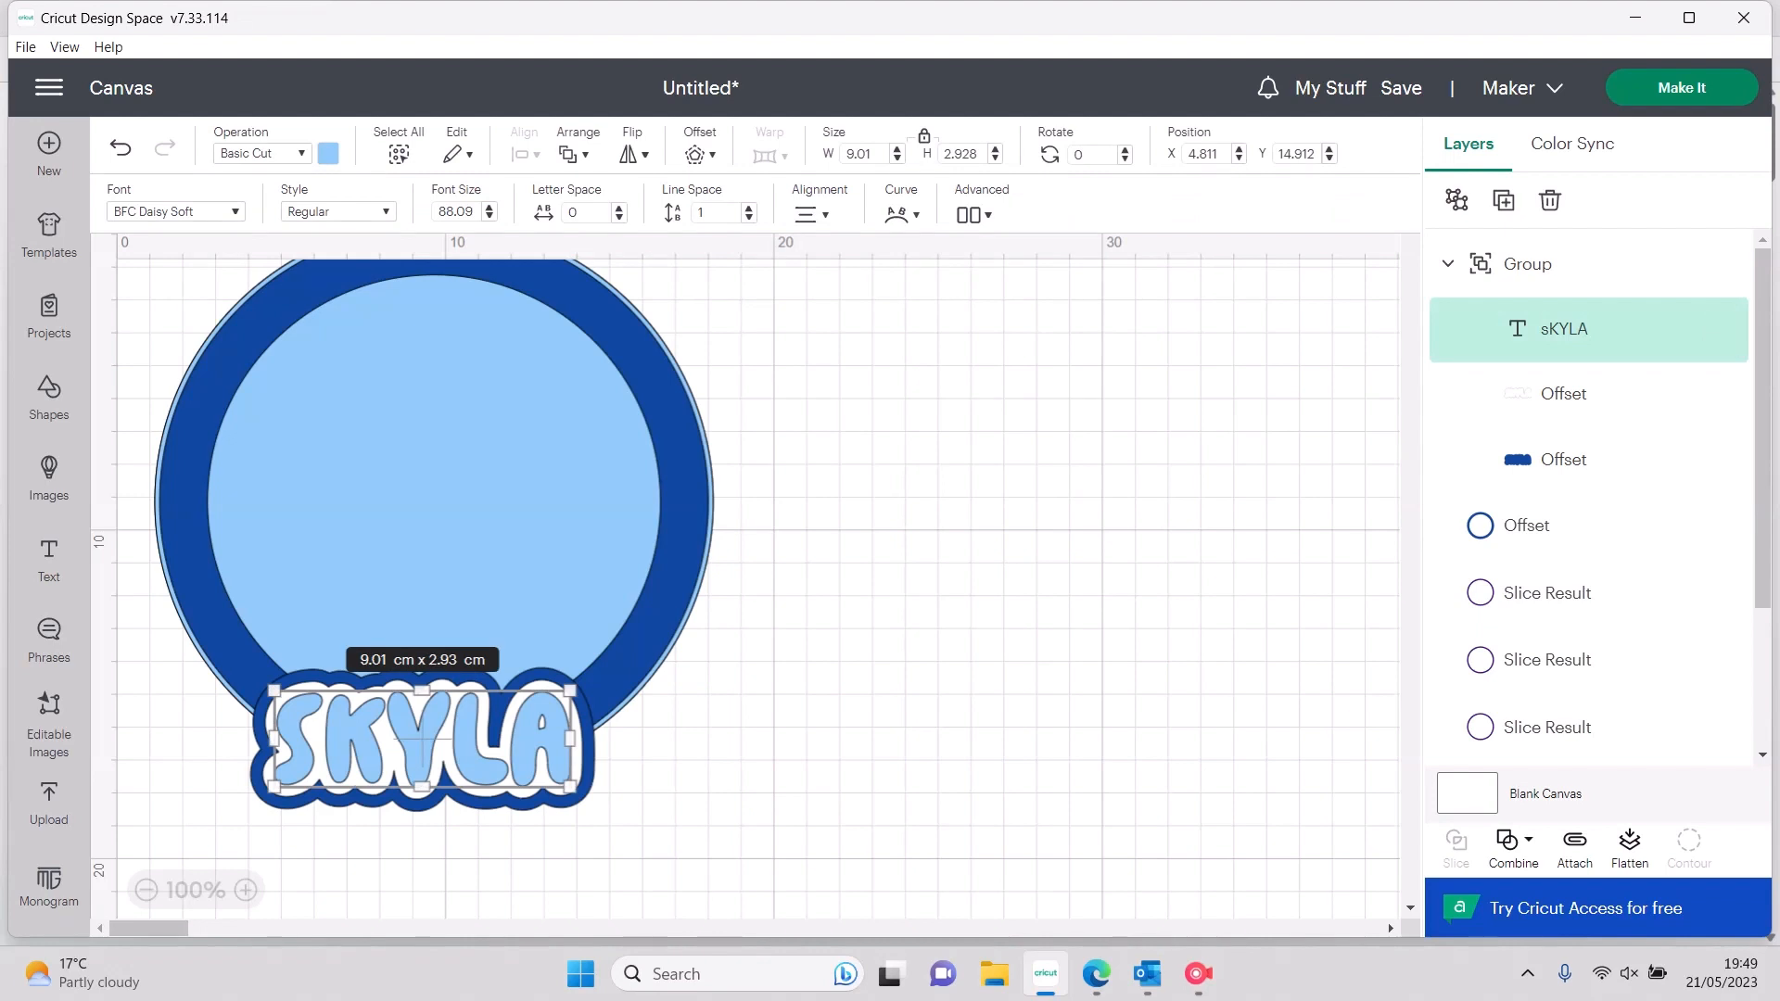
click(329, 153)
click(441, 250)
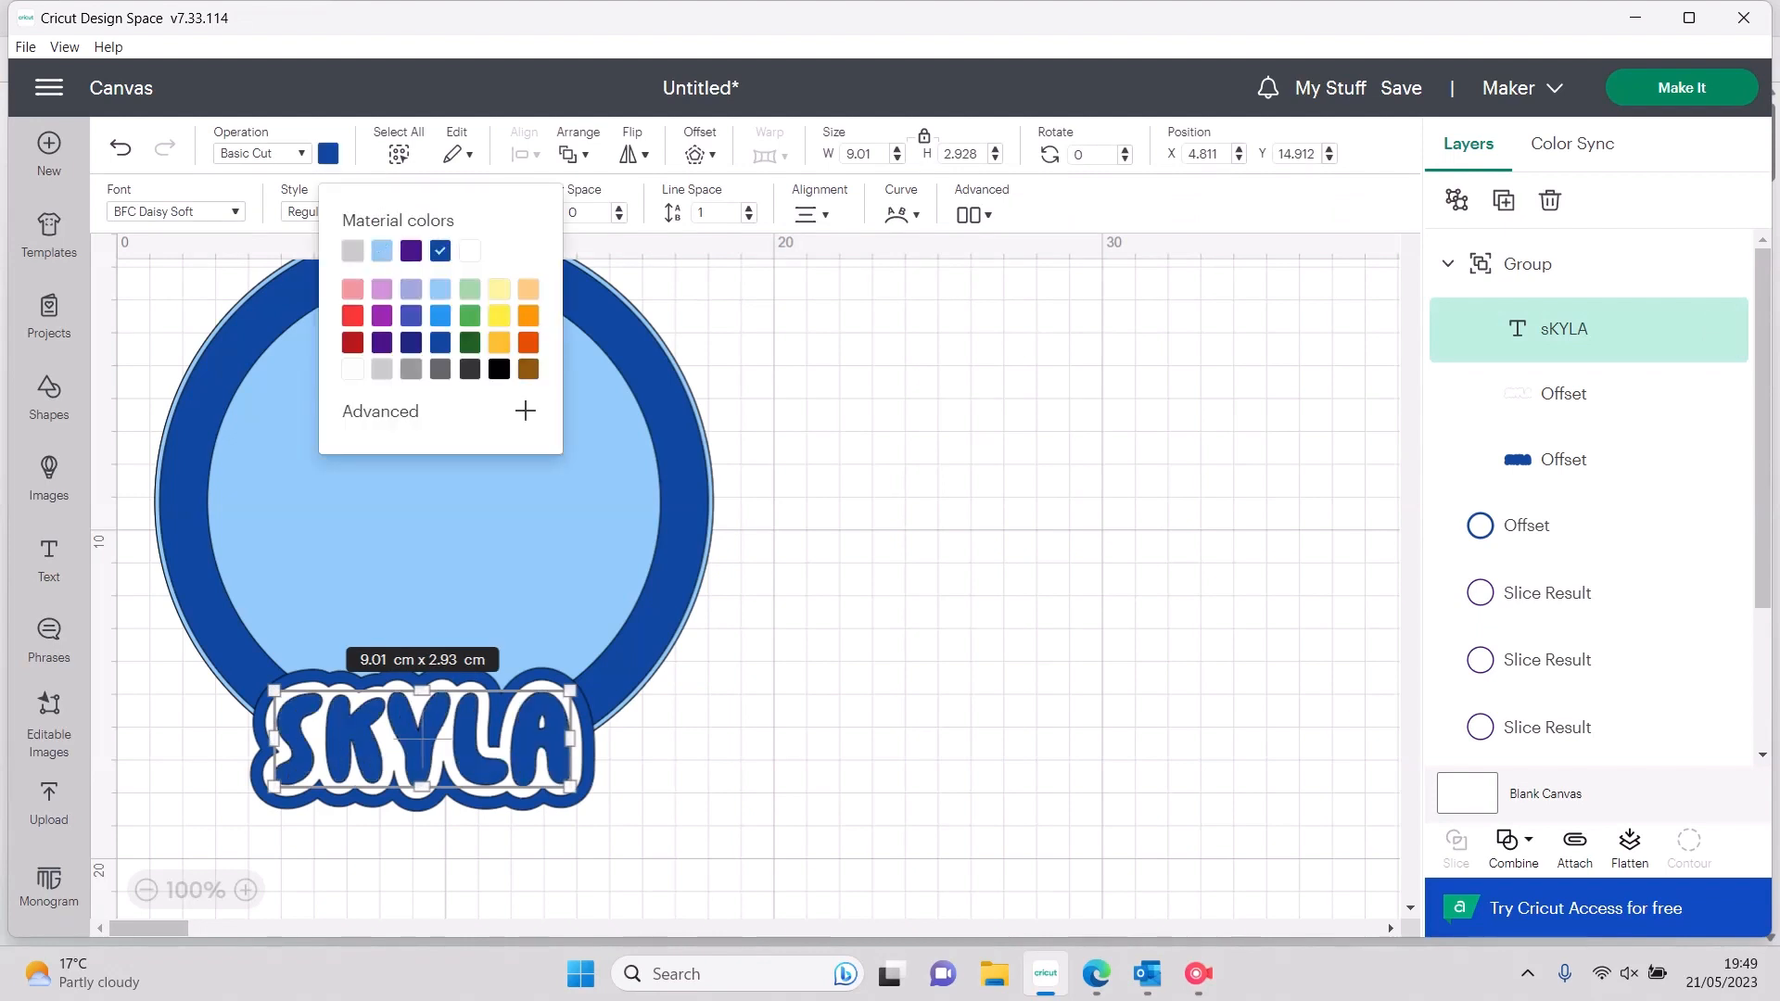
click(1576, 459)
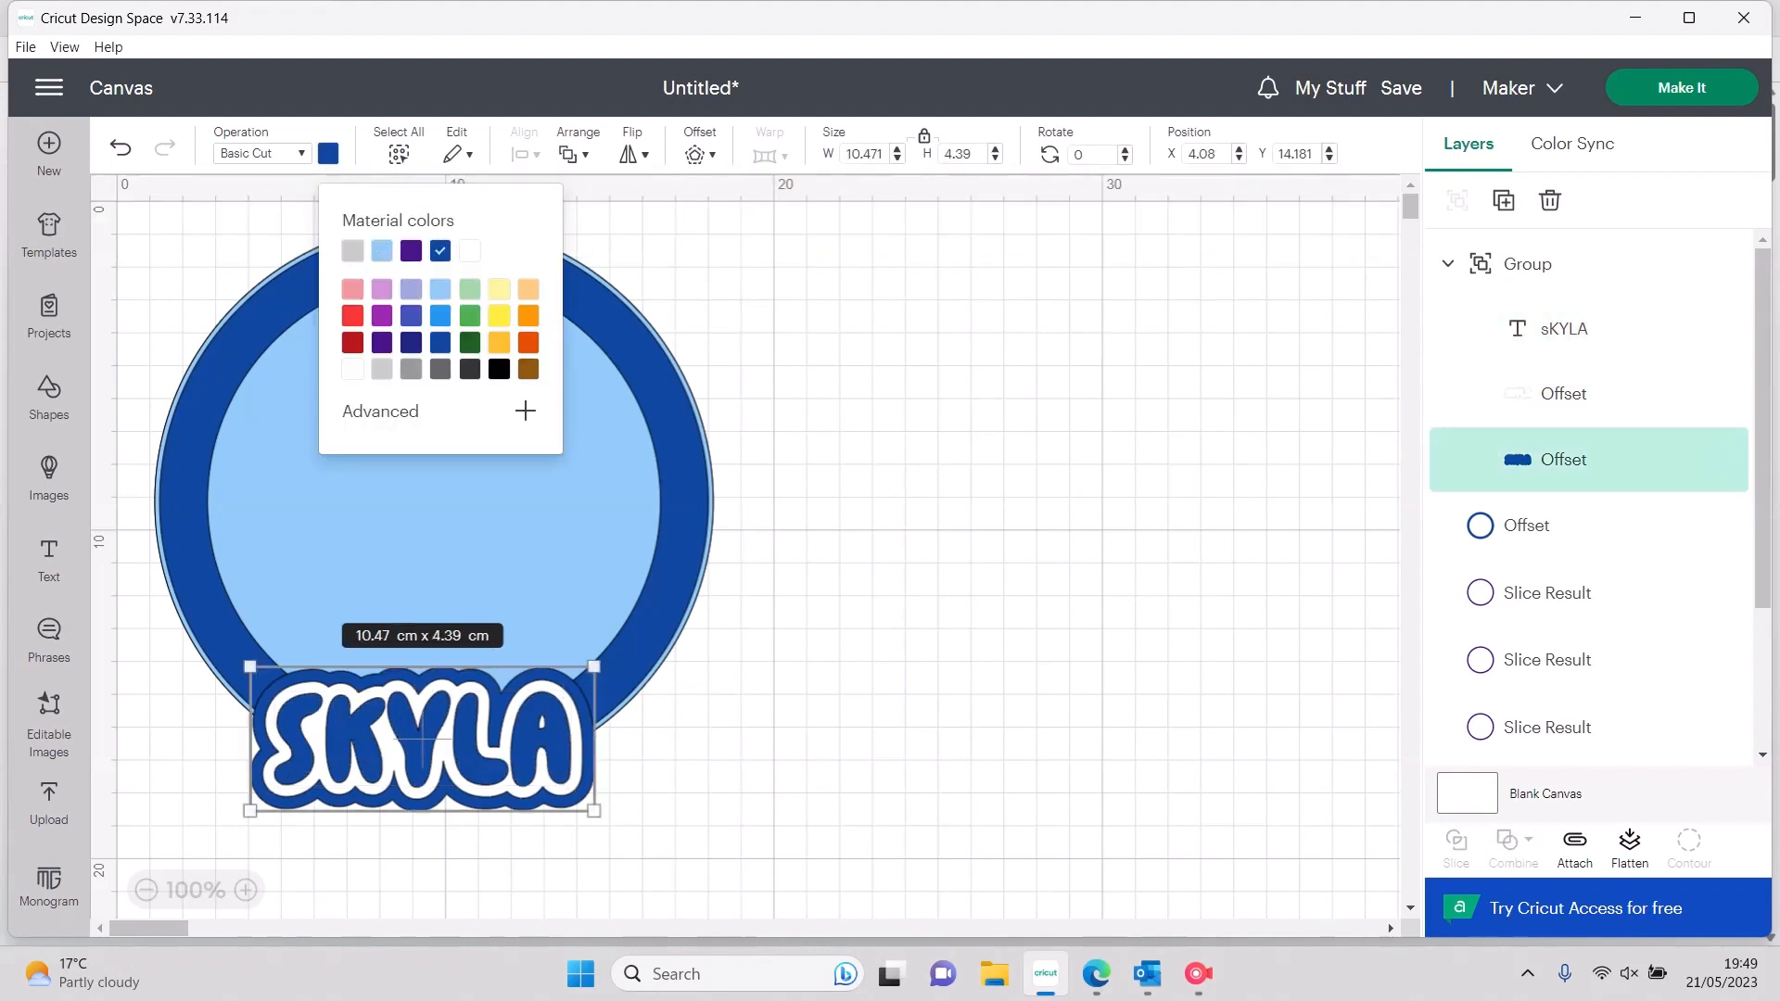
click(382, 250)
click(798, 352)
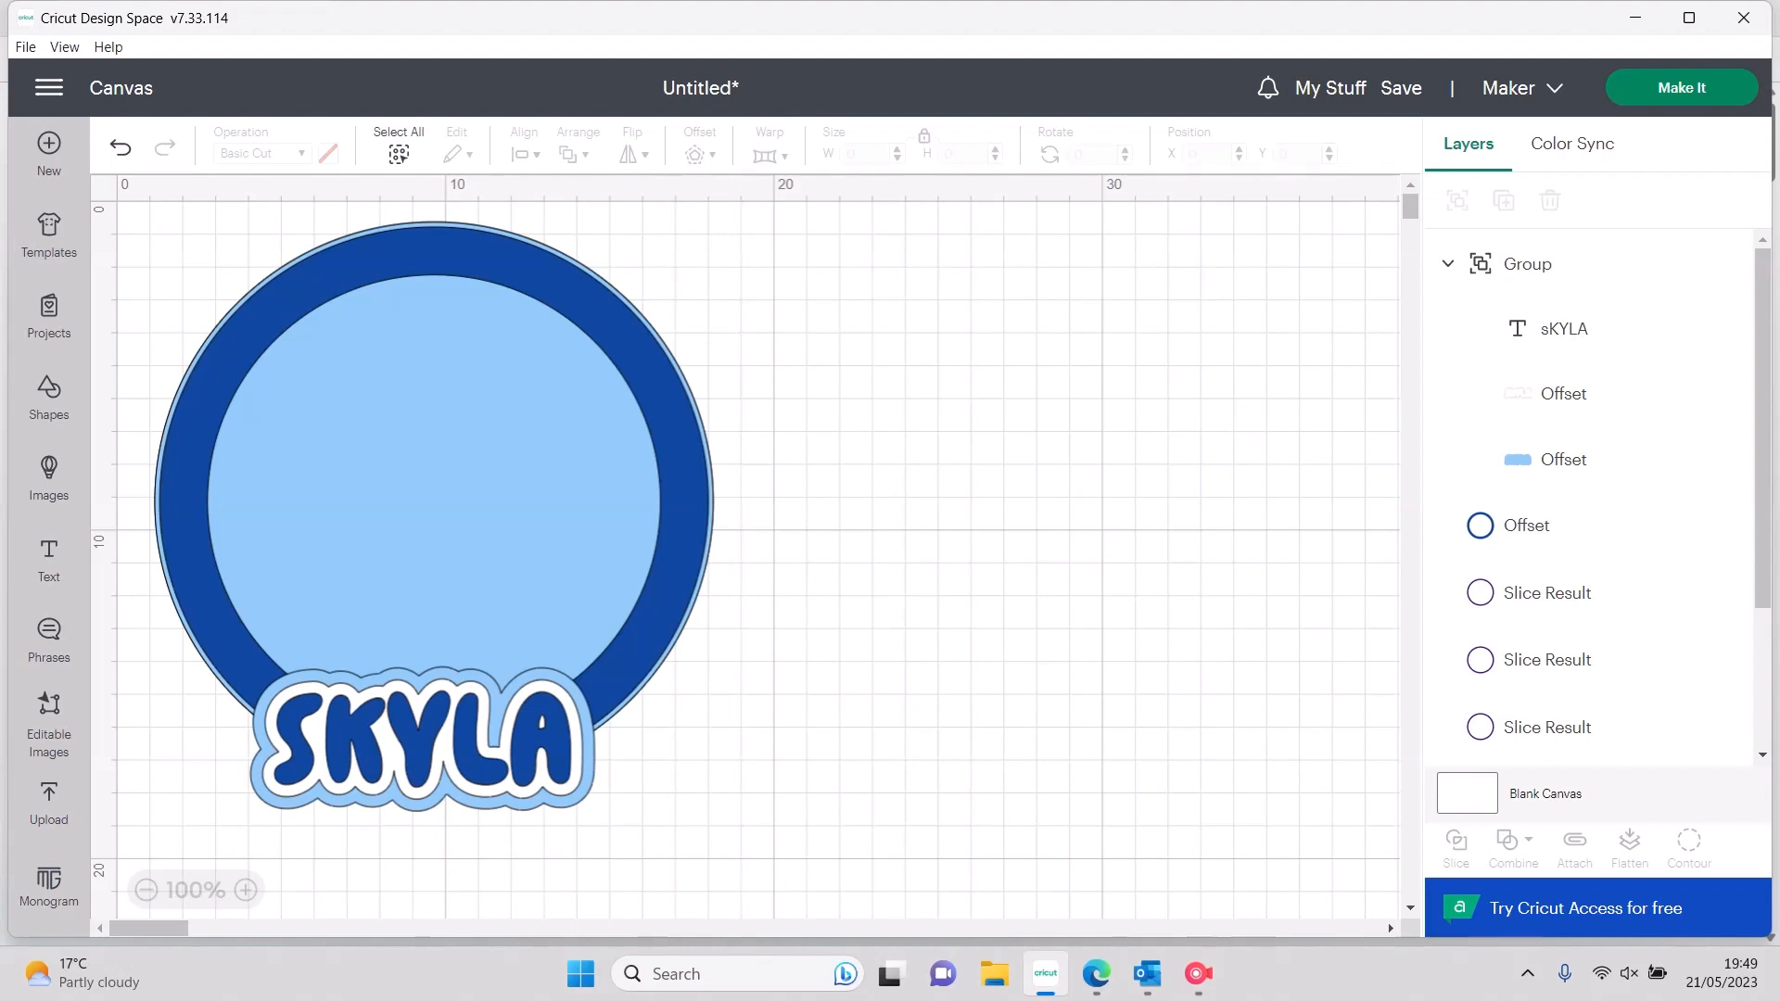
Switch to remove.bg in the browser, remove the background of images.png from Downloads, and download the preview-size result
click(1096, 974)
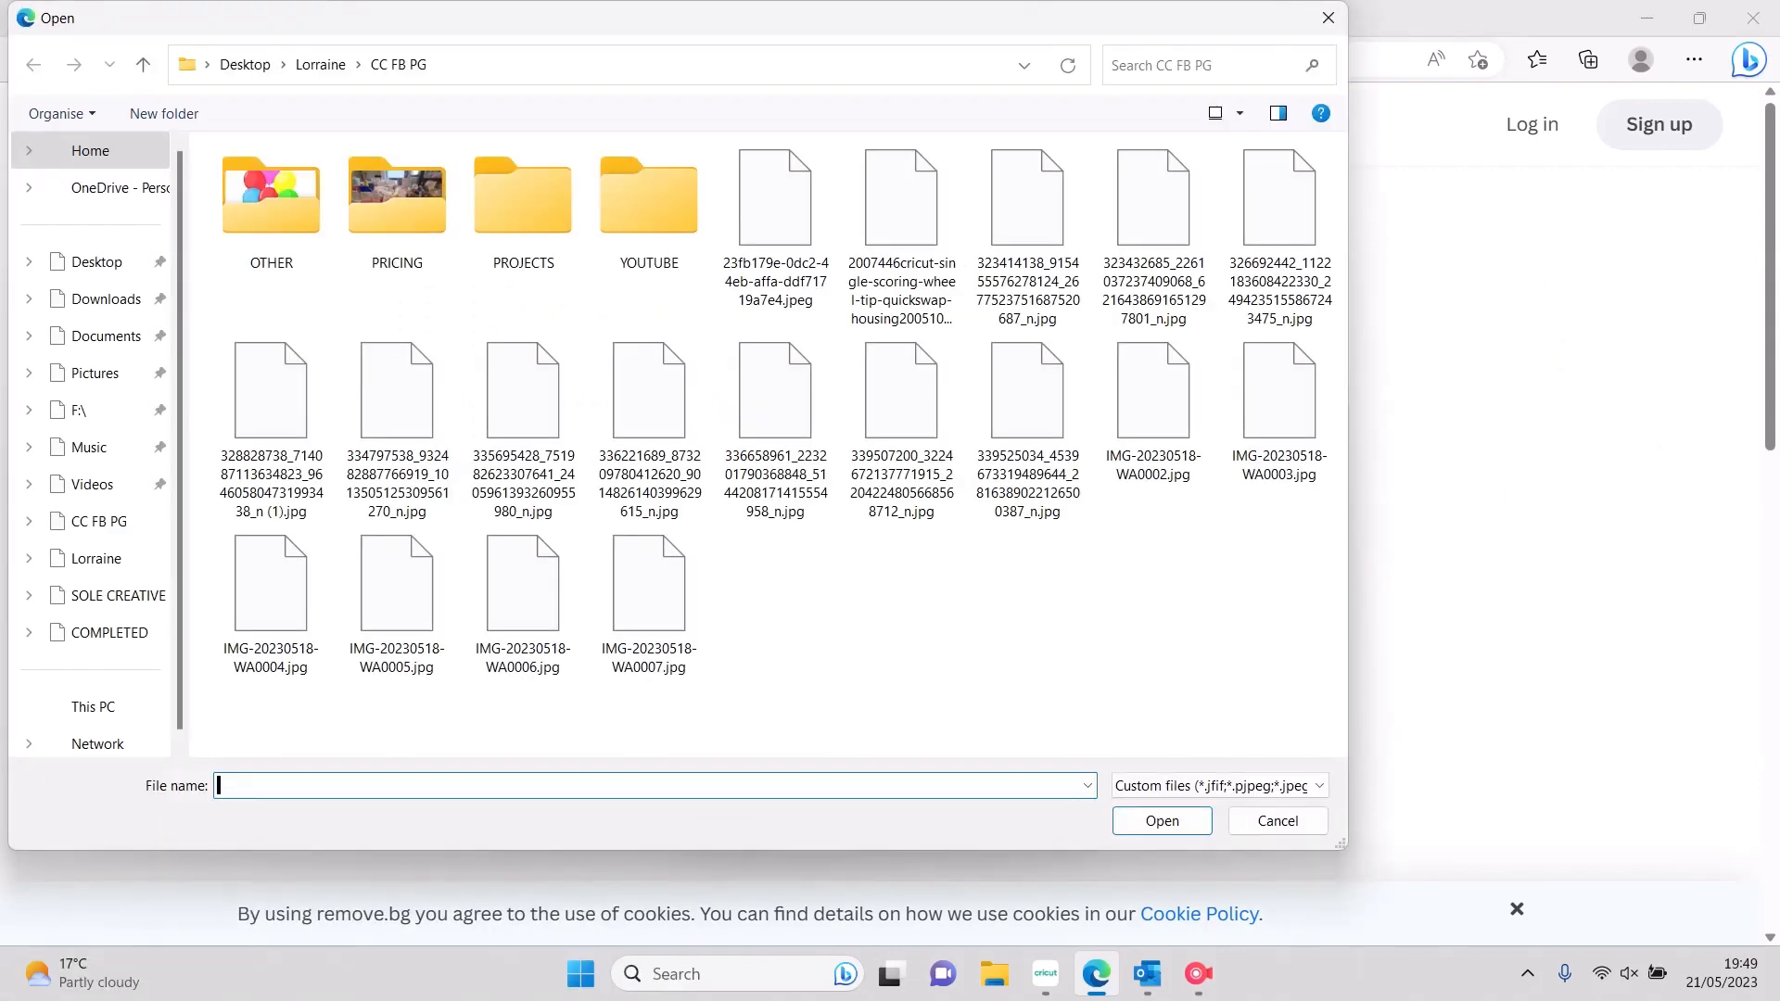
click(106, 299)
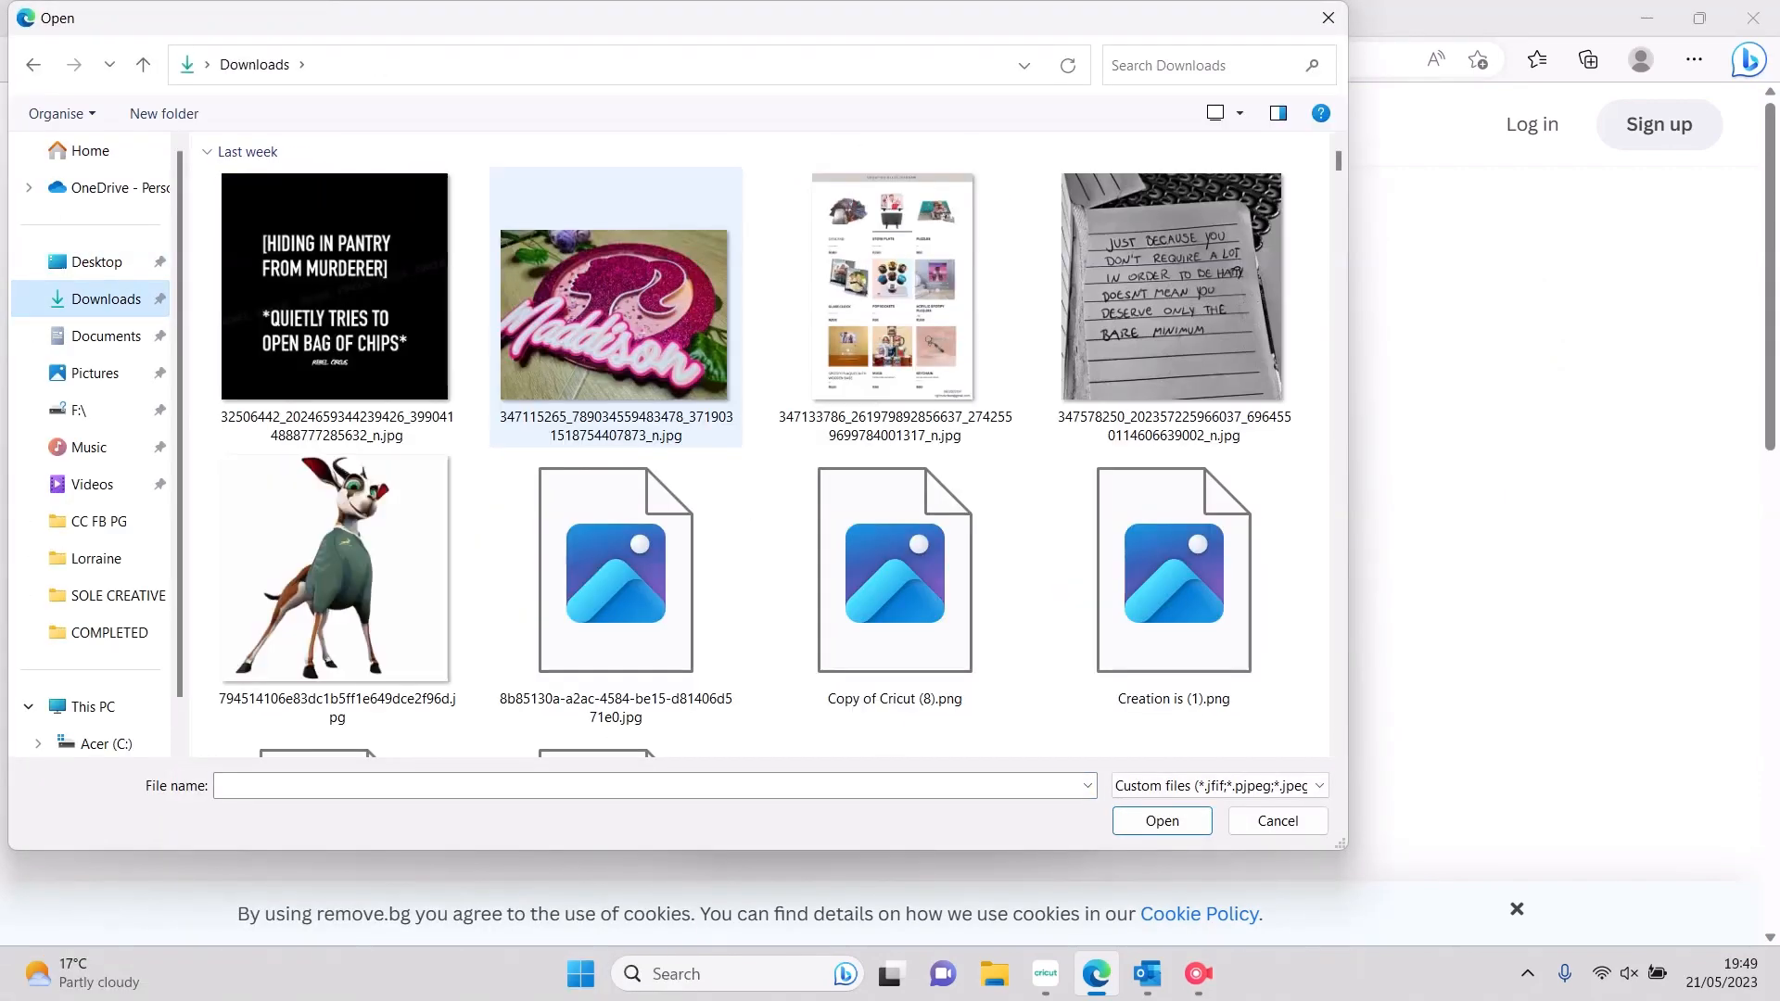
click(362, 306)
double_click(337, 297)
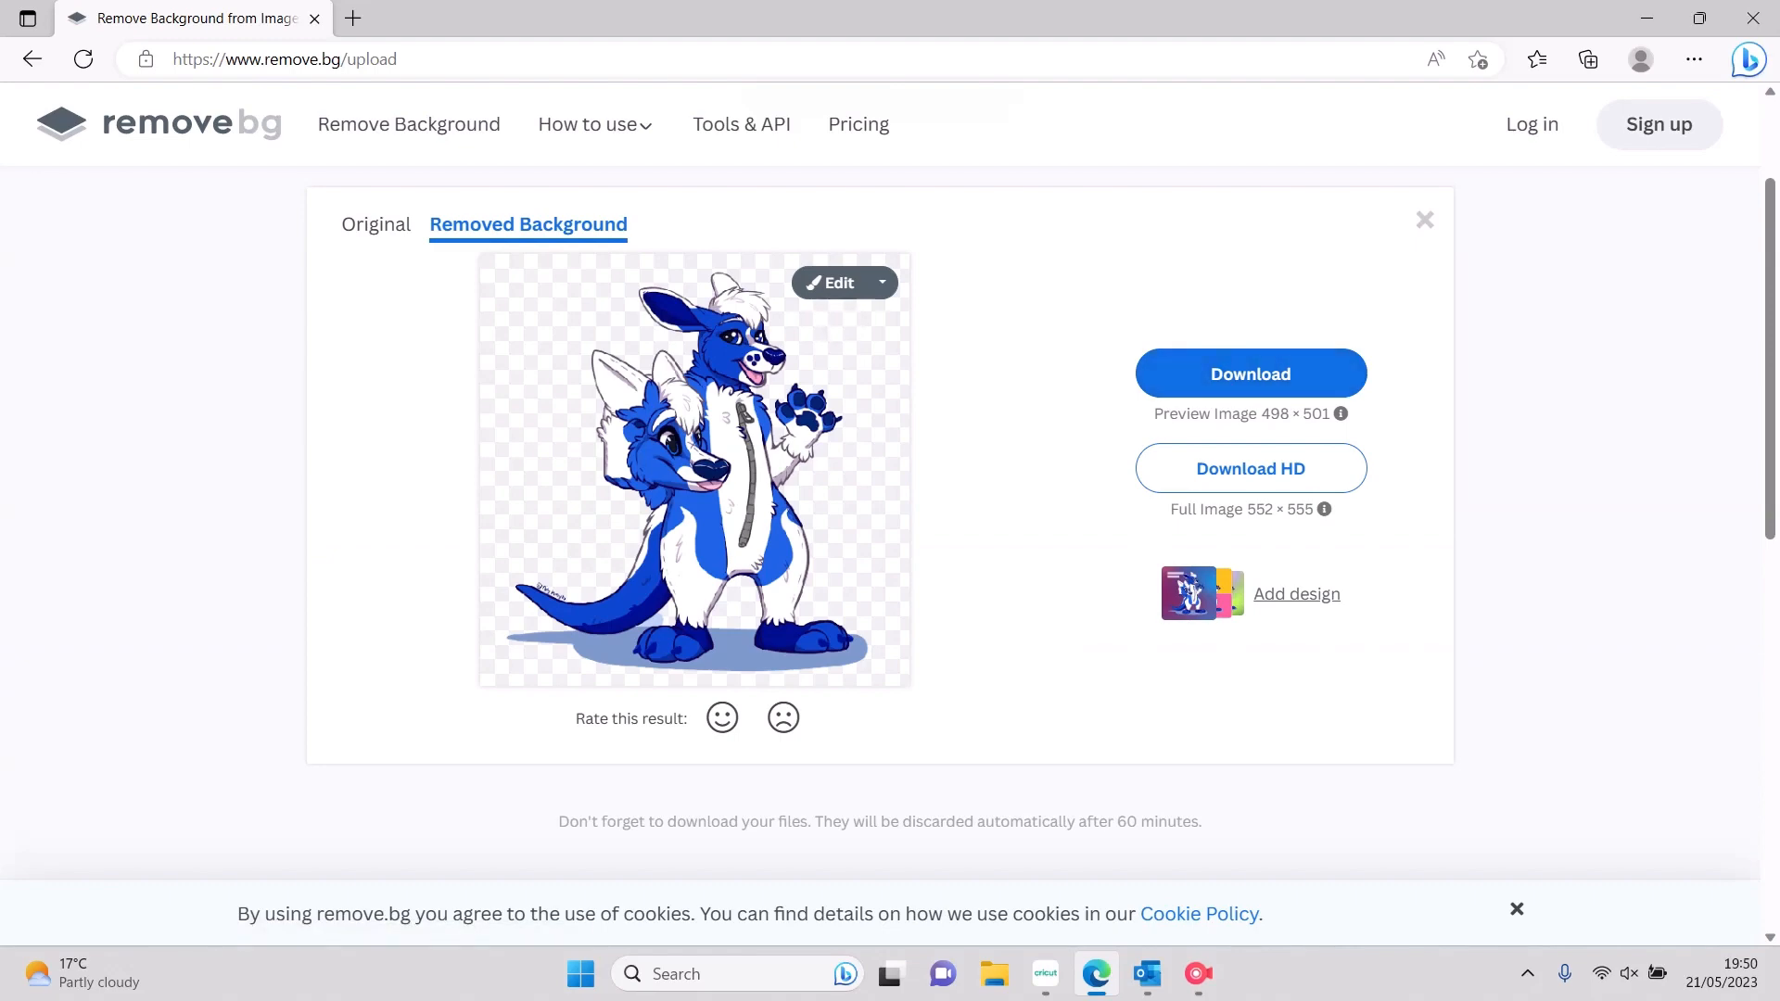
click(1251, 374)
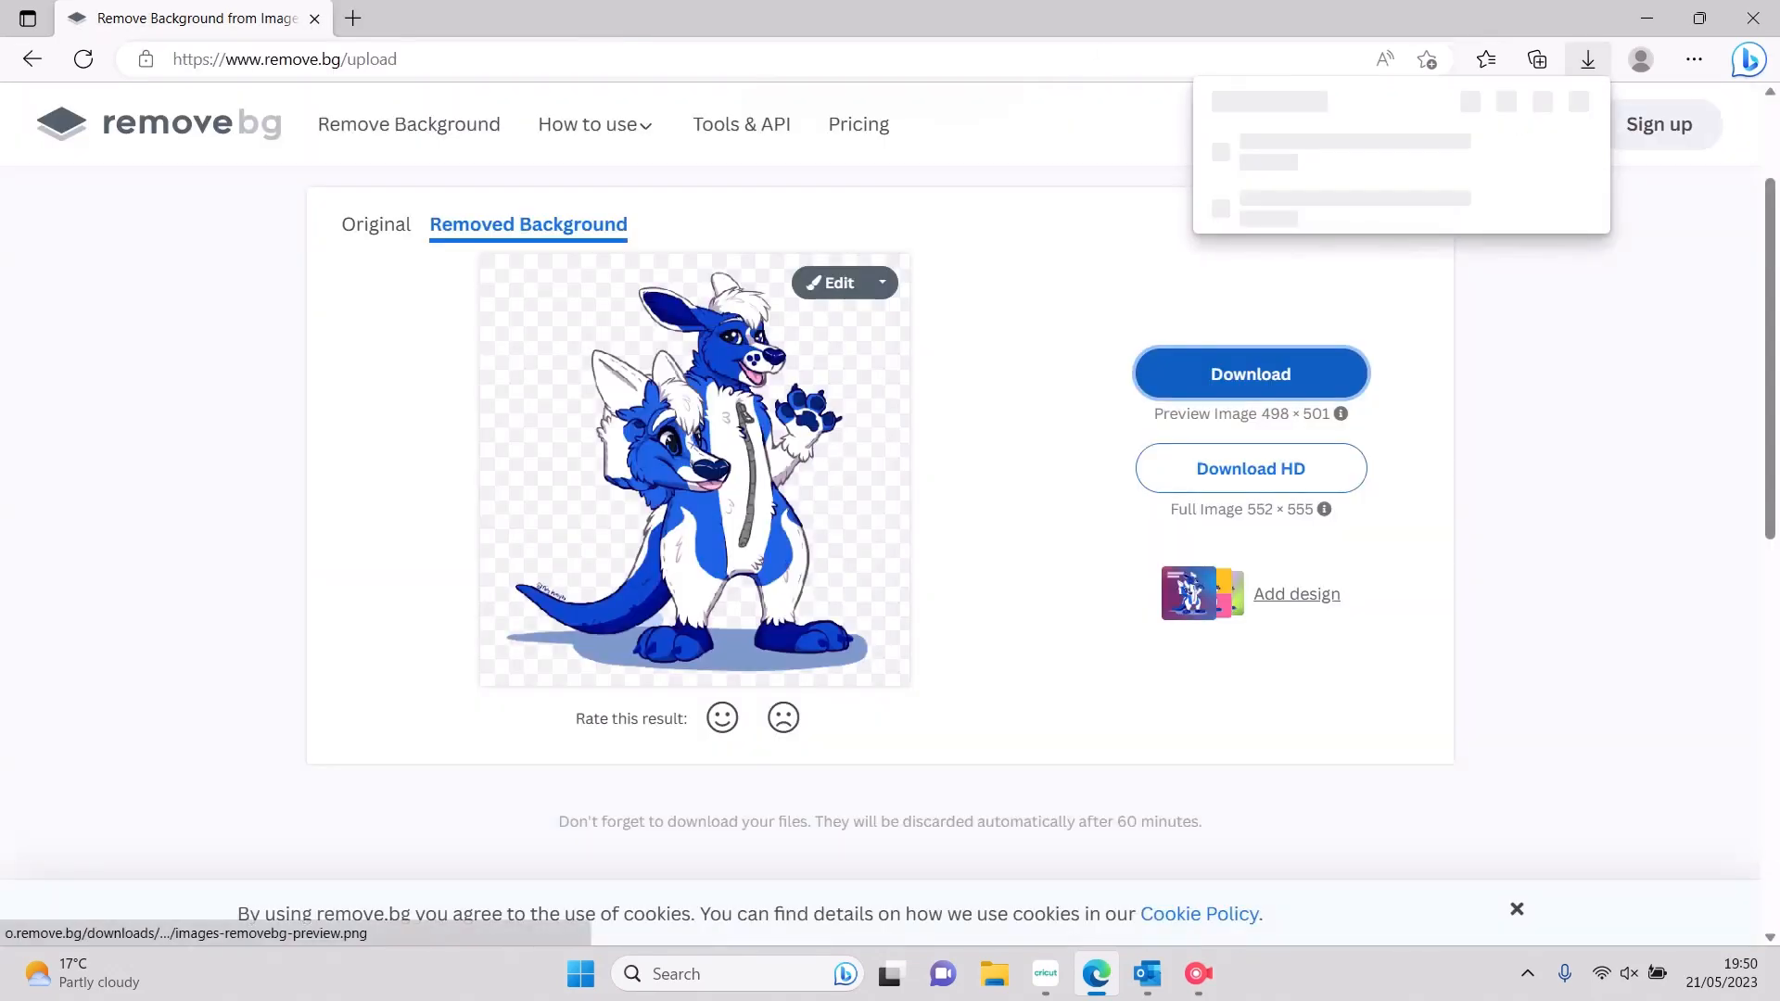
Switch back to Cricut Design Space and start uploading images-removebg-preview.png from Downloads as a complex image
click(1046, 973)
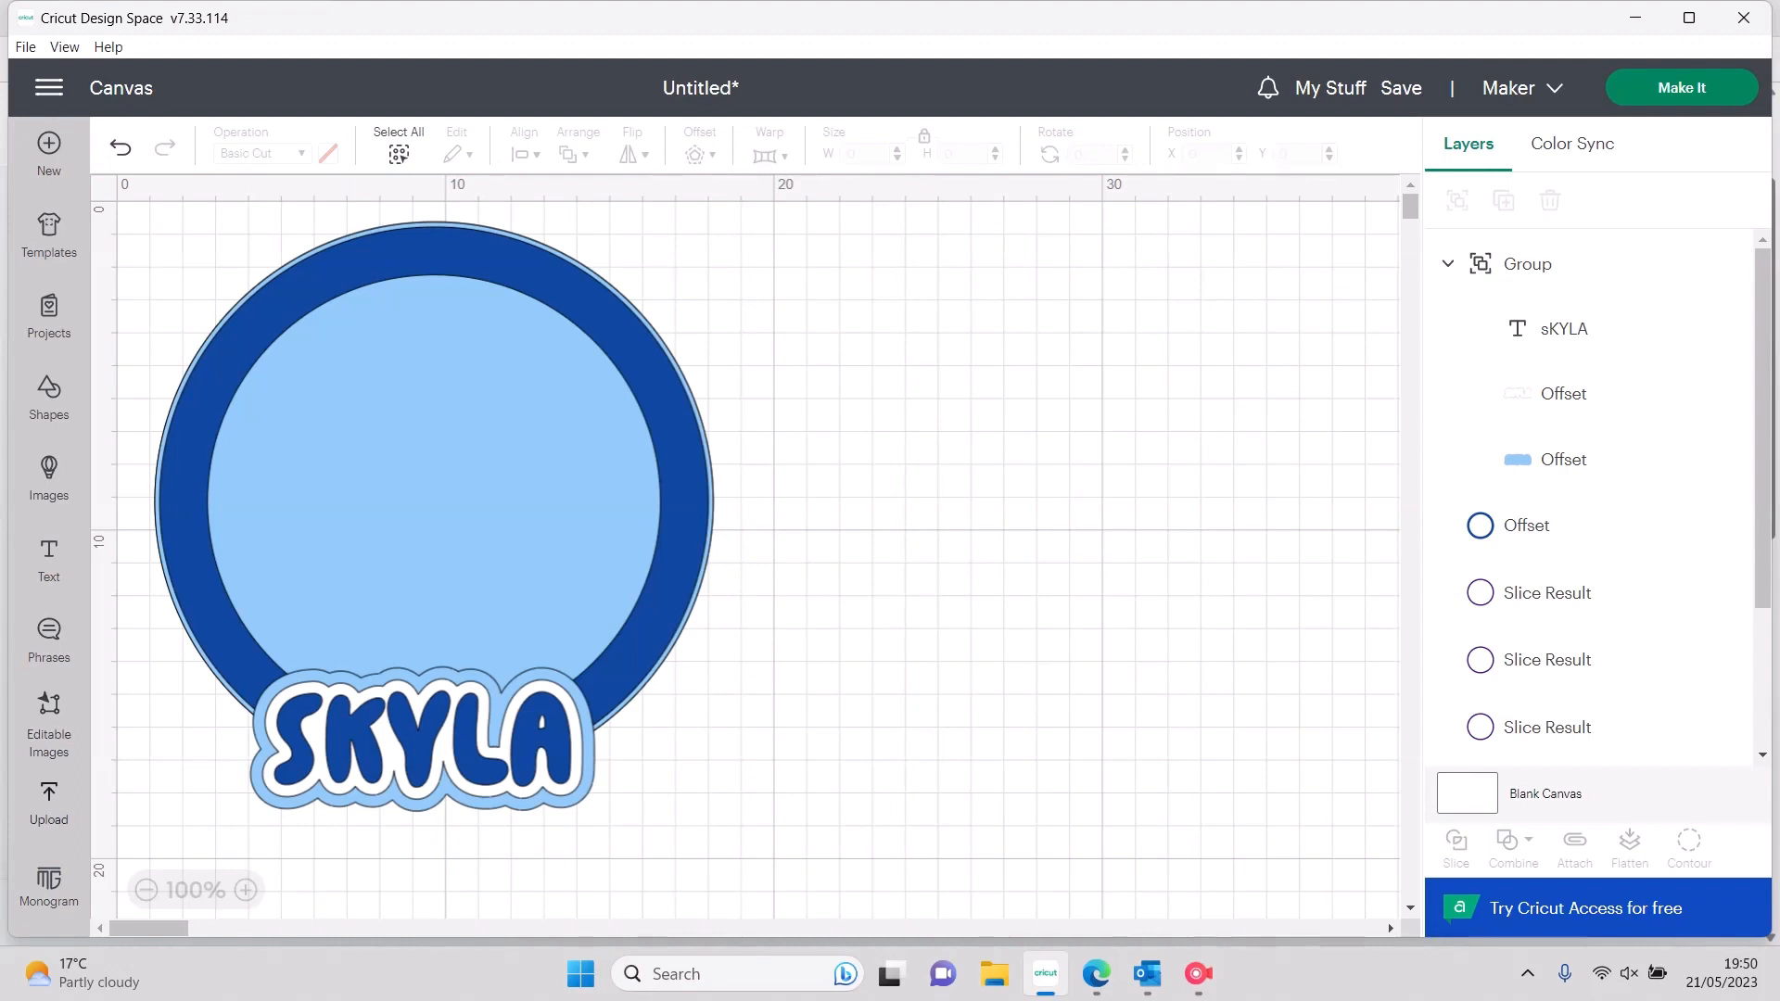
click(49, 803)
click(227, 449)
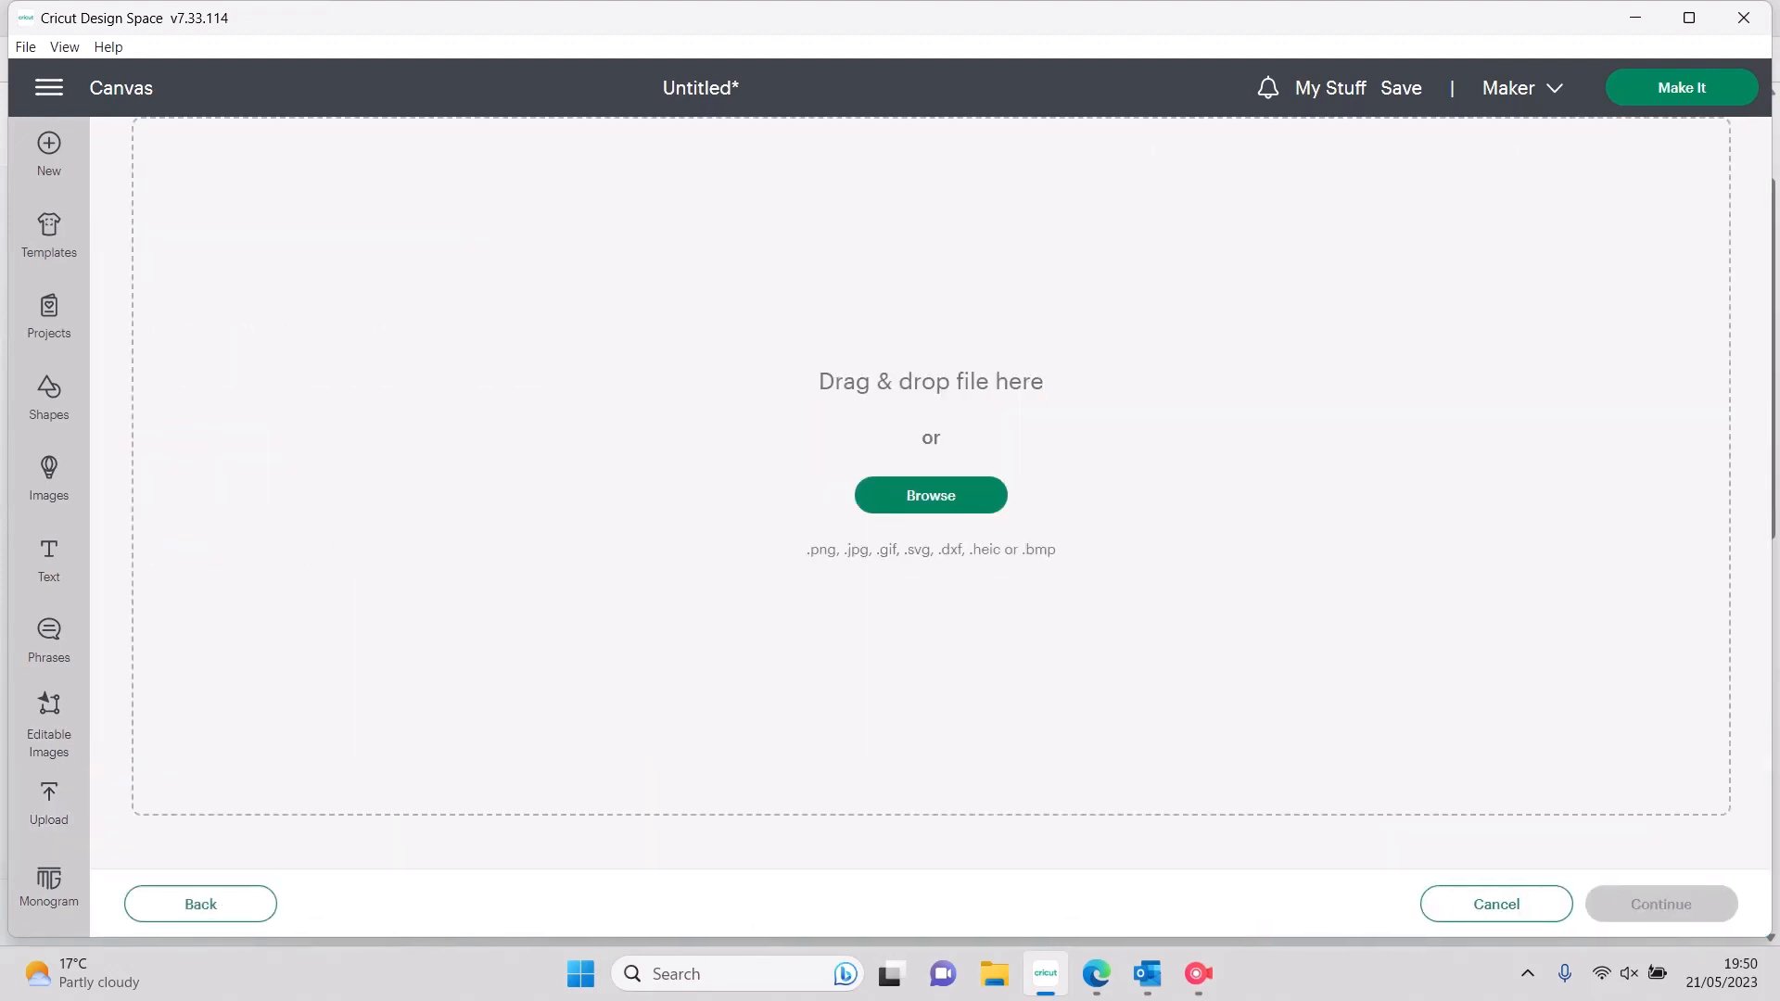
click(931, 495)
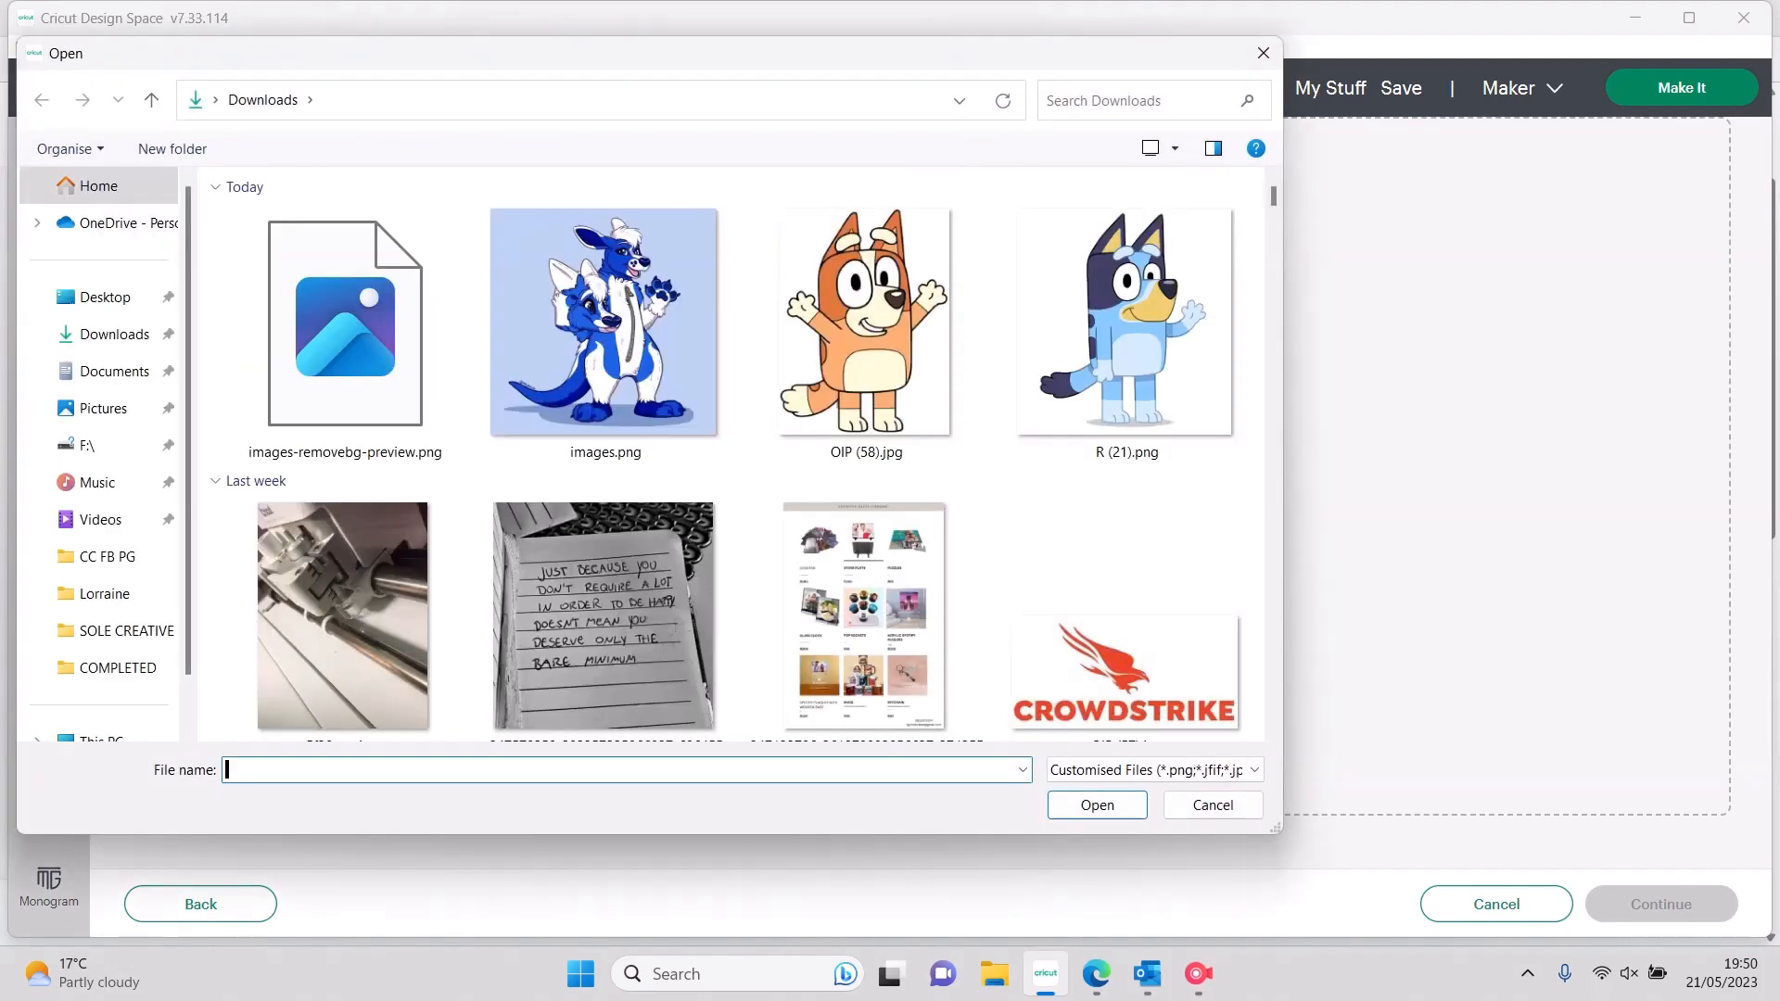
double_click(345, 334)
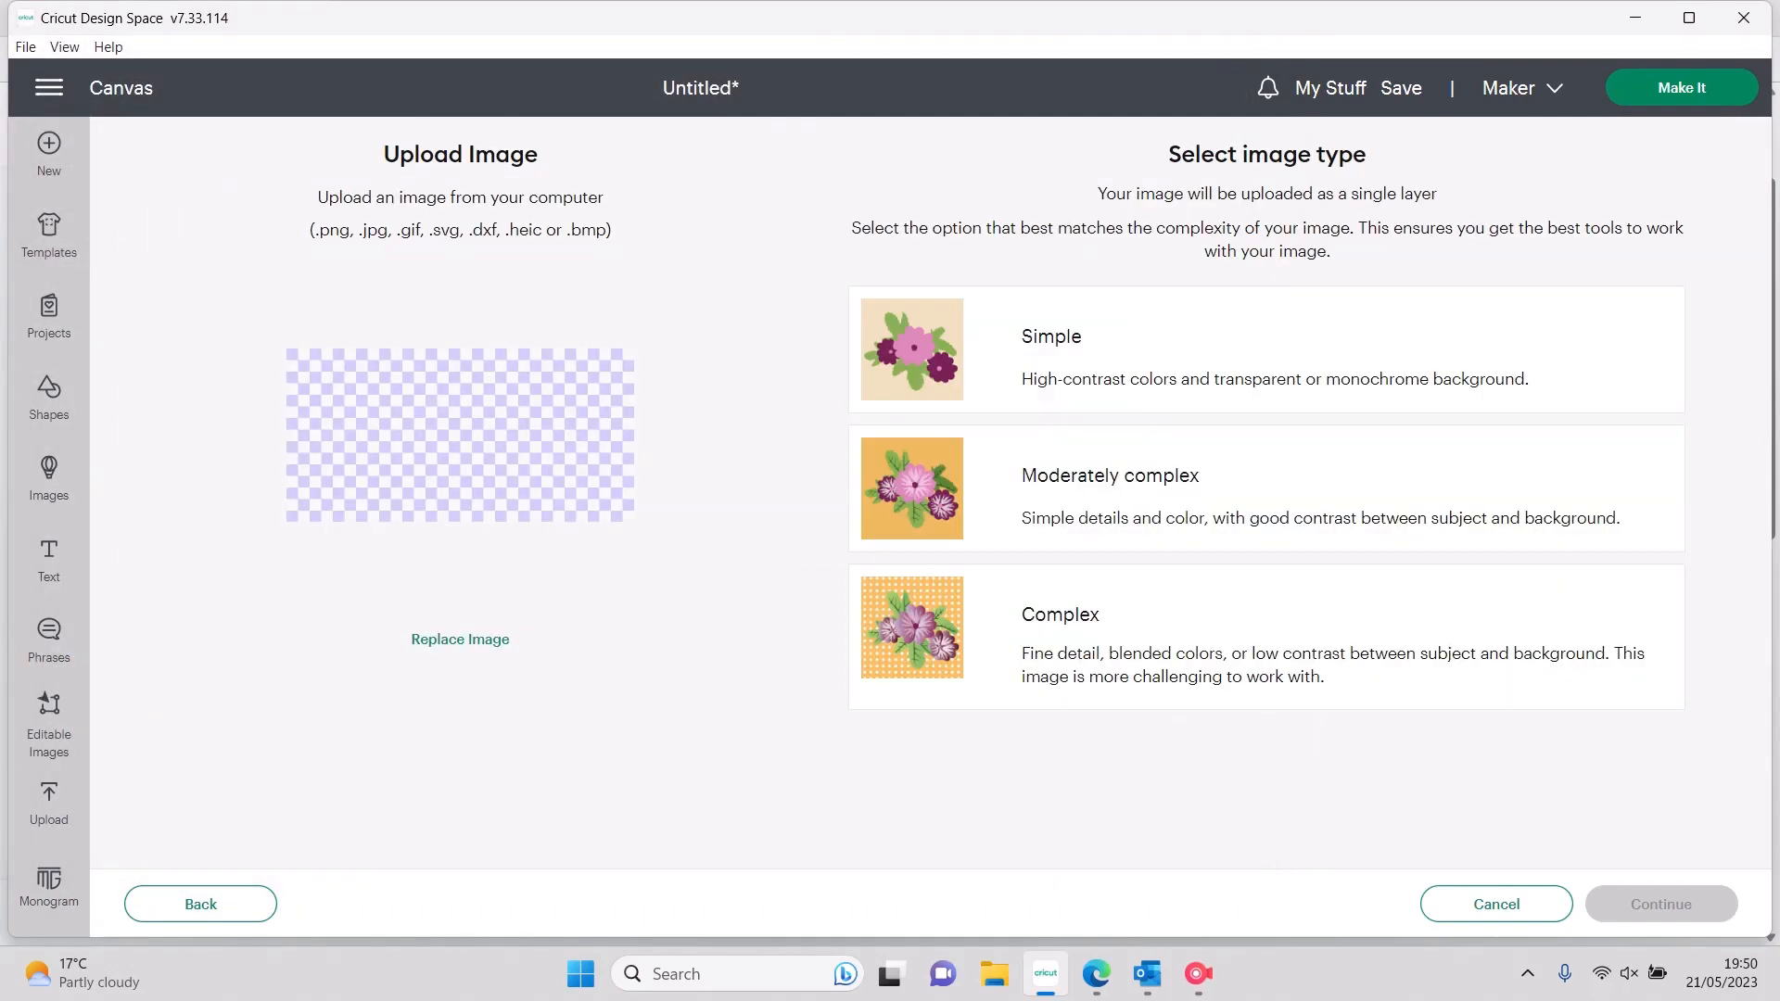
click(1267, 637)
click(1662, 905)
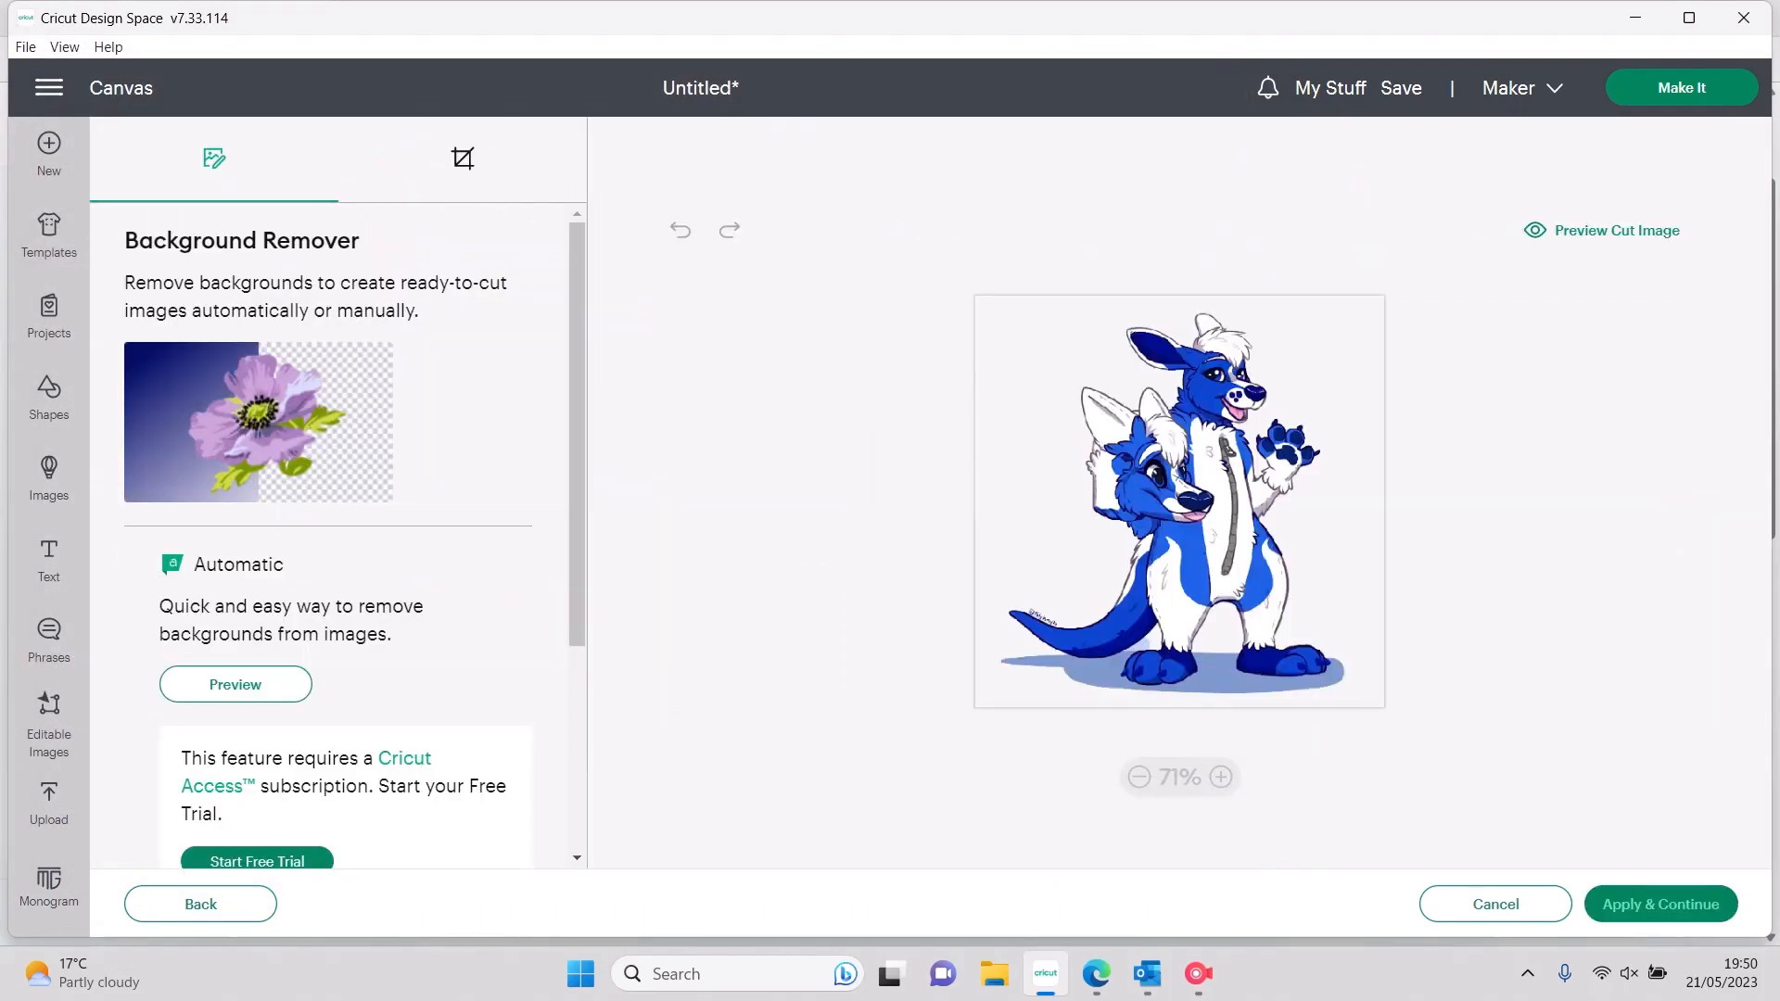
Accept the image without background edits, upload it as a Print Then Cut image, and add it to the canvas
click(1662, 905)
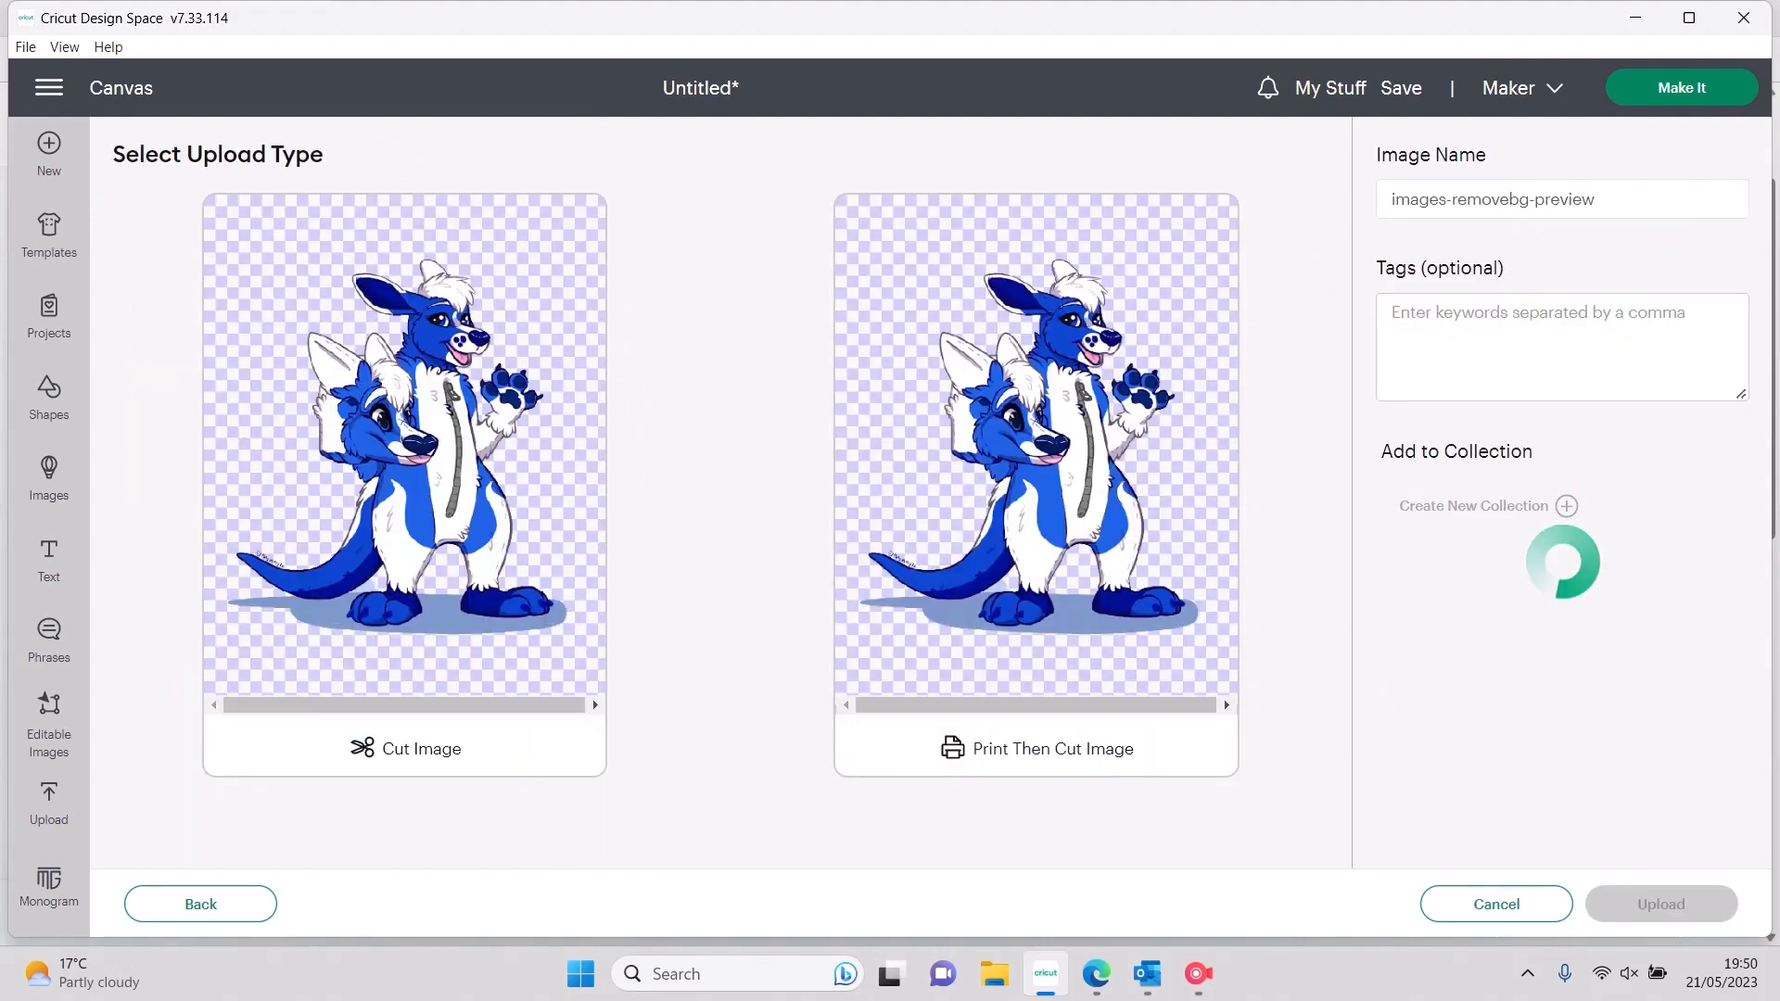
click(1224, 699)
click(1662, 904)
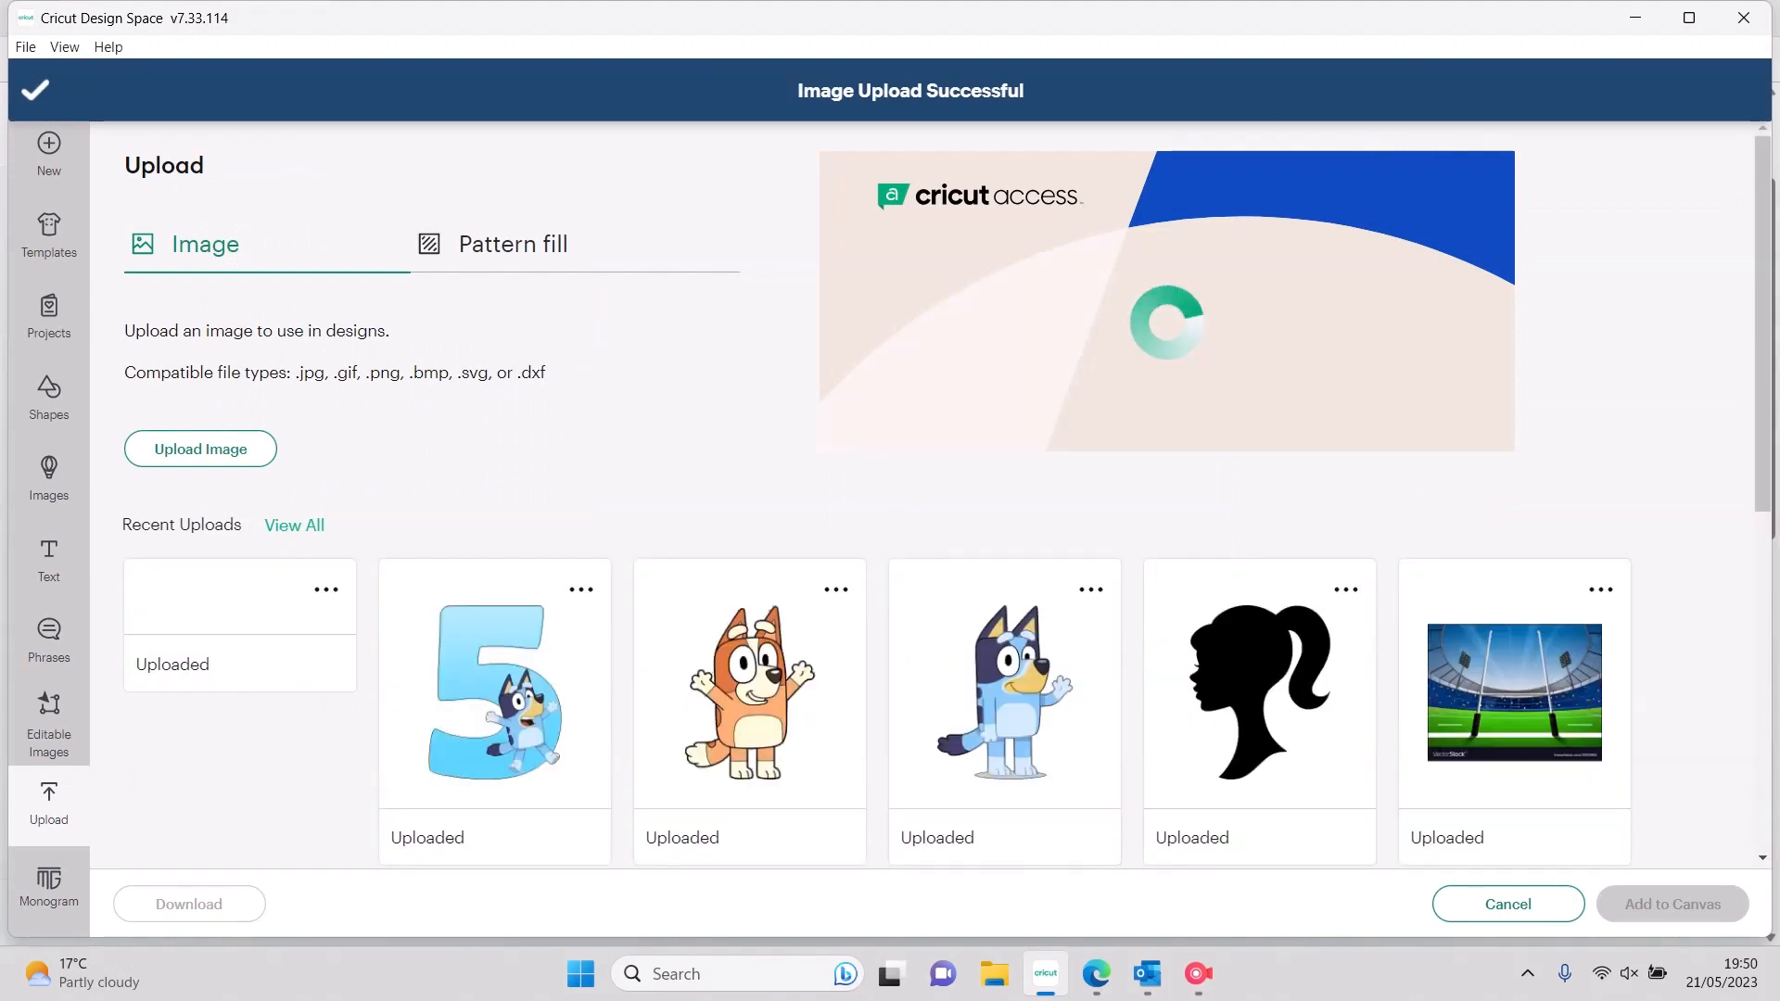
click(241, 719)
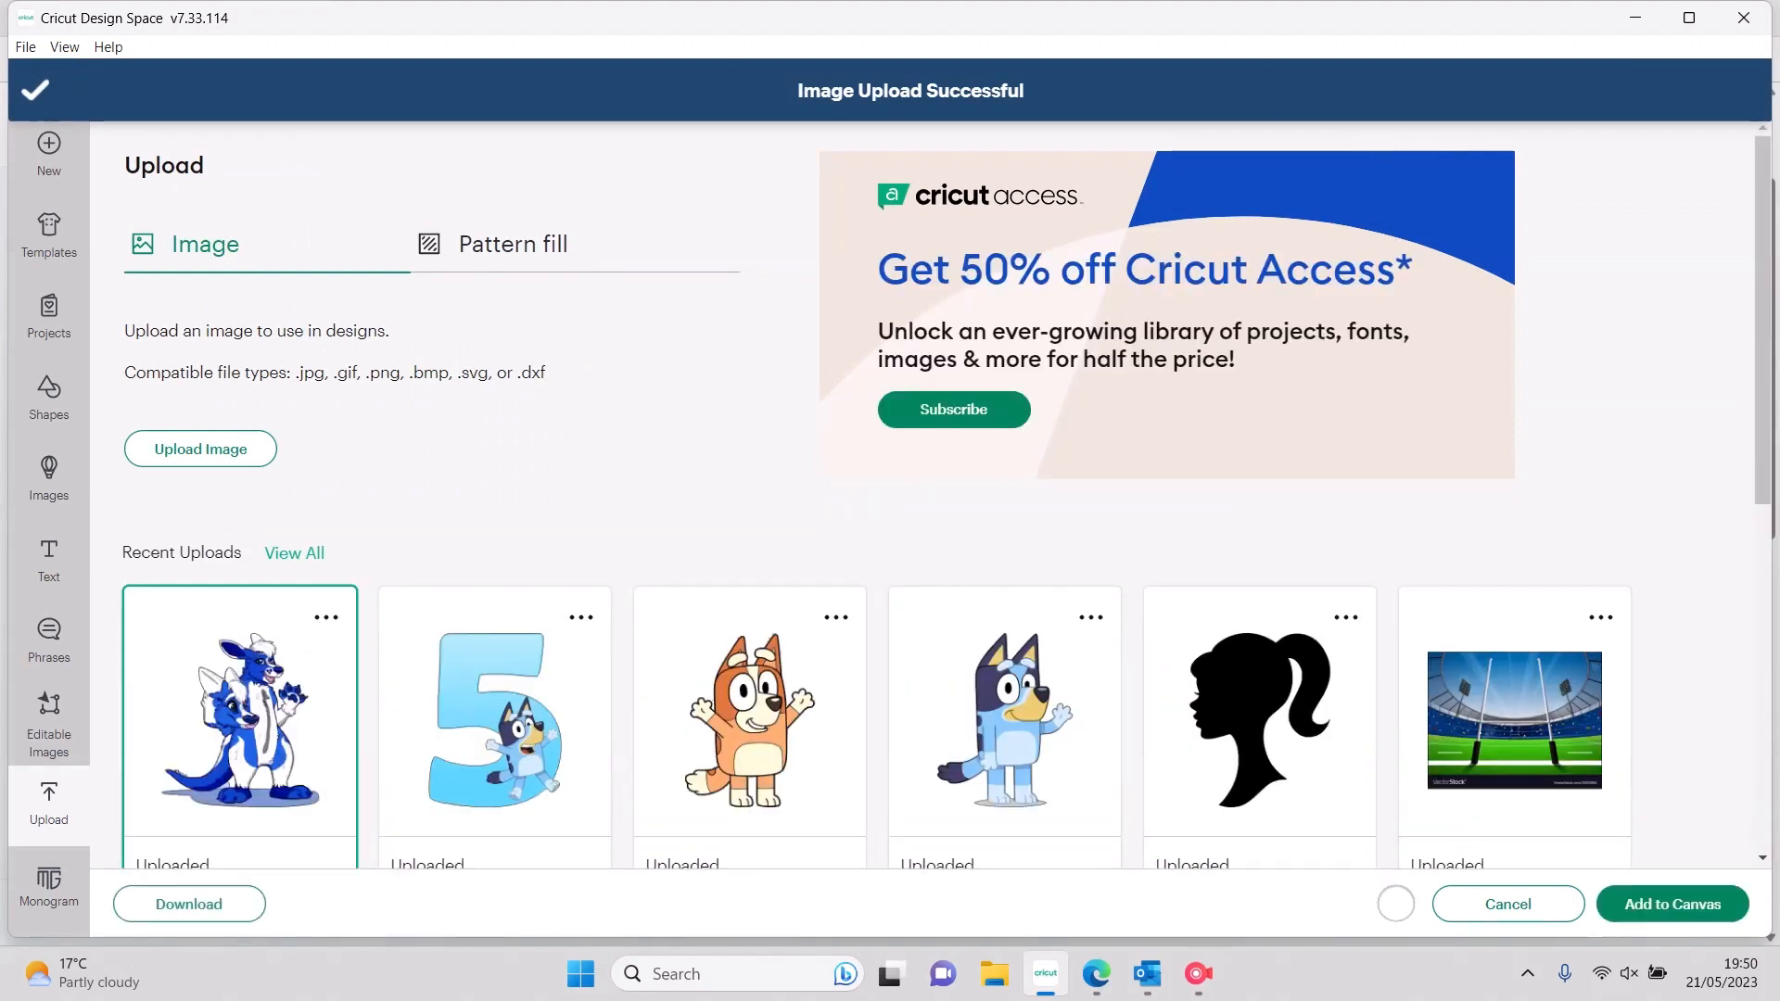
click(1673, 904)
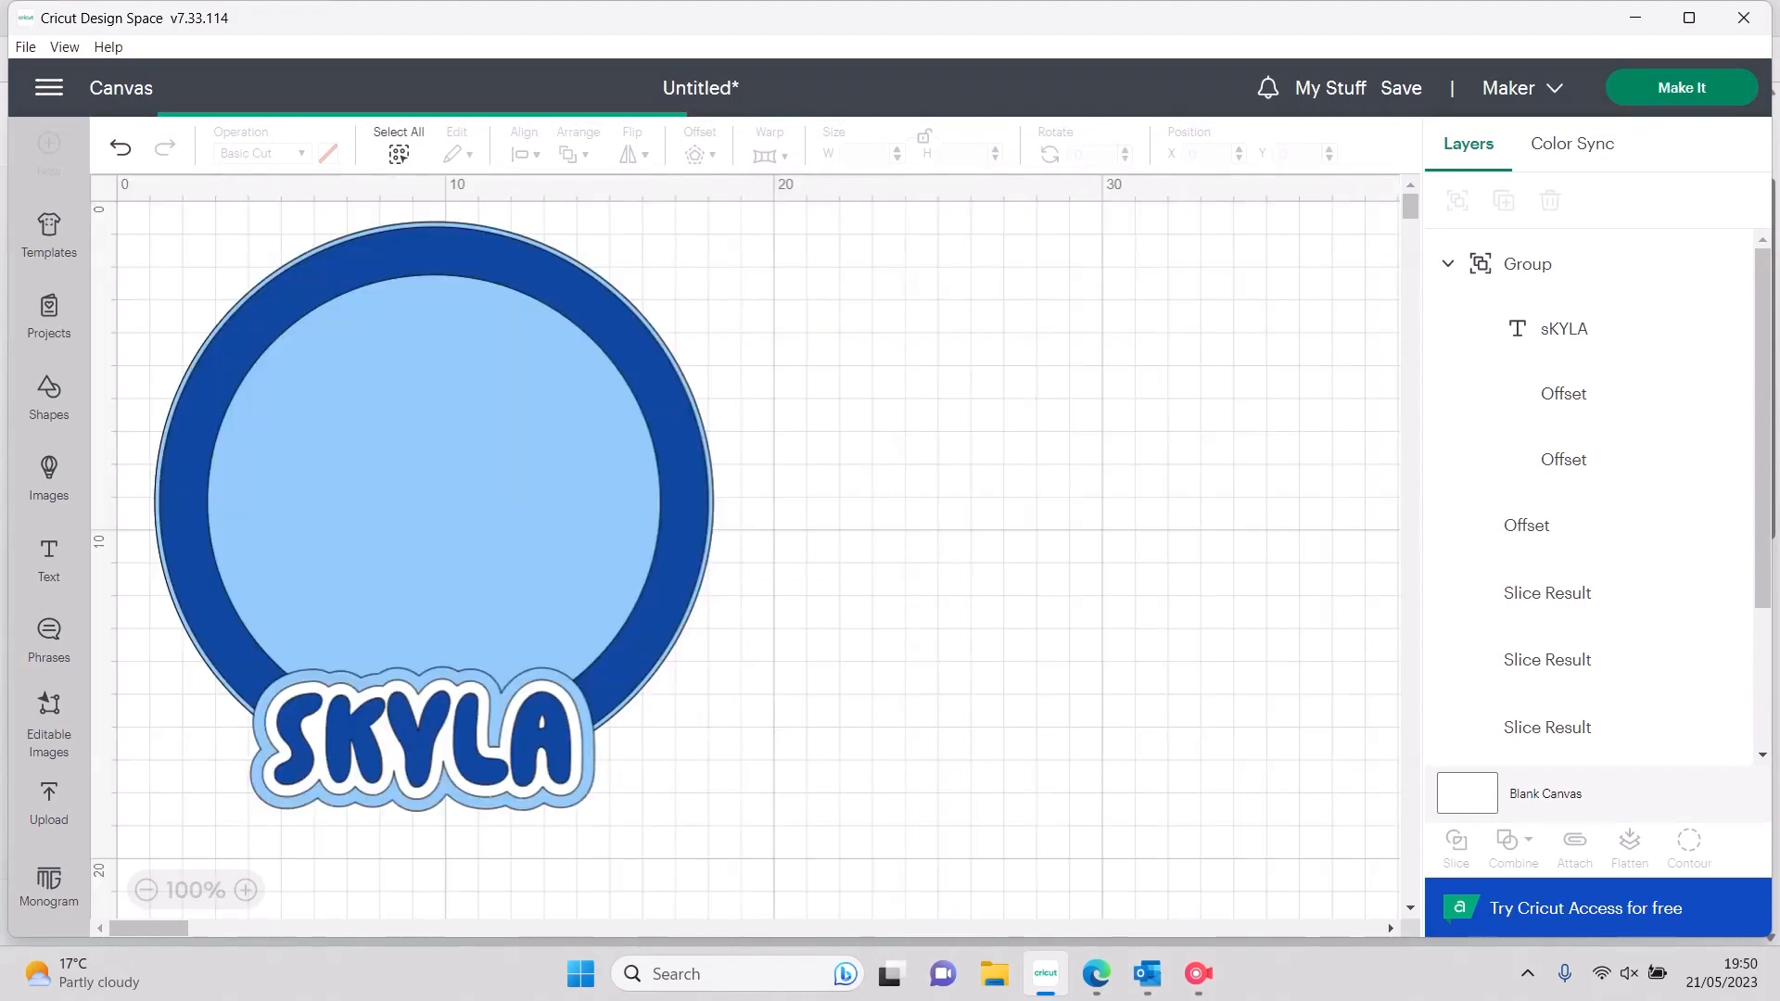
Scale the character image to about 10.33 × 11.42 cm and place it over the lower middle of the circle
drag(399, 510, 497, 618)
drag(371, 483, 456, 600)
Try to send the character image behind all other layers
right_click(450, 600)
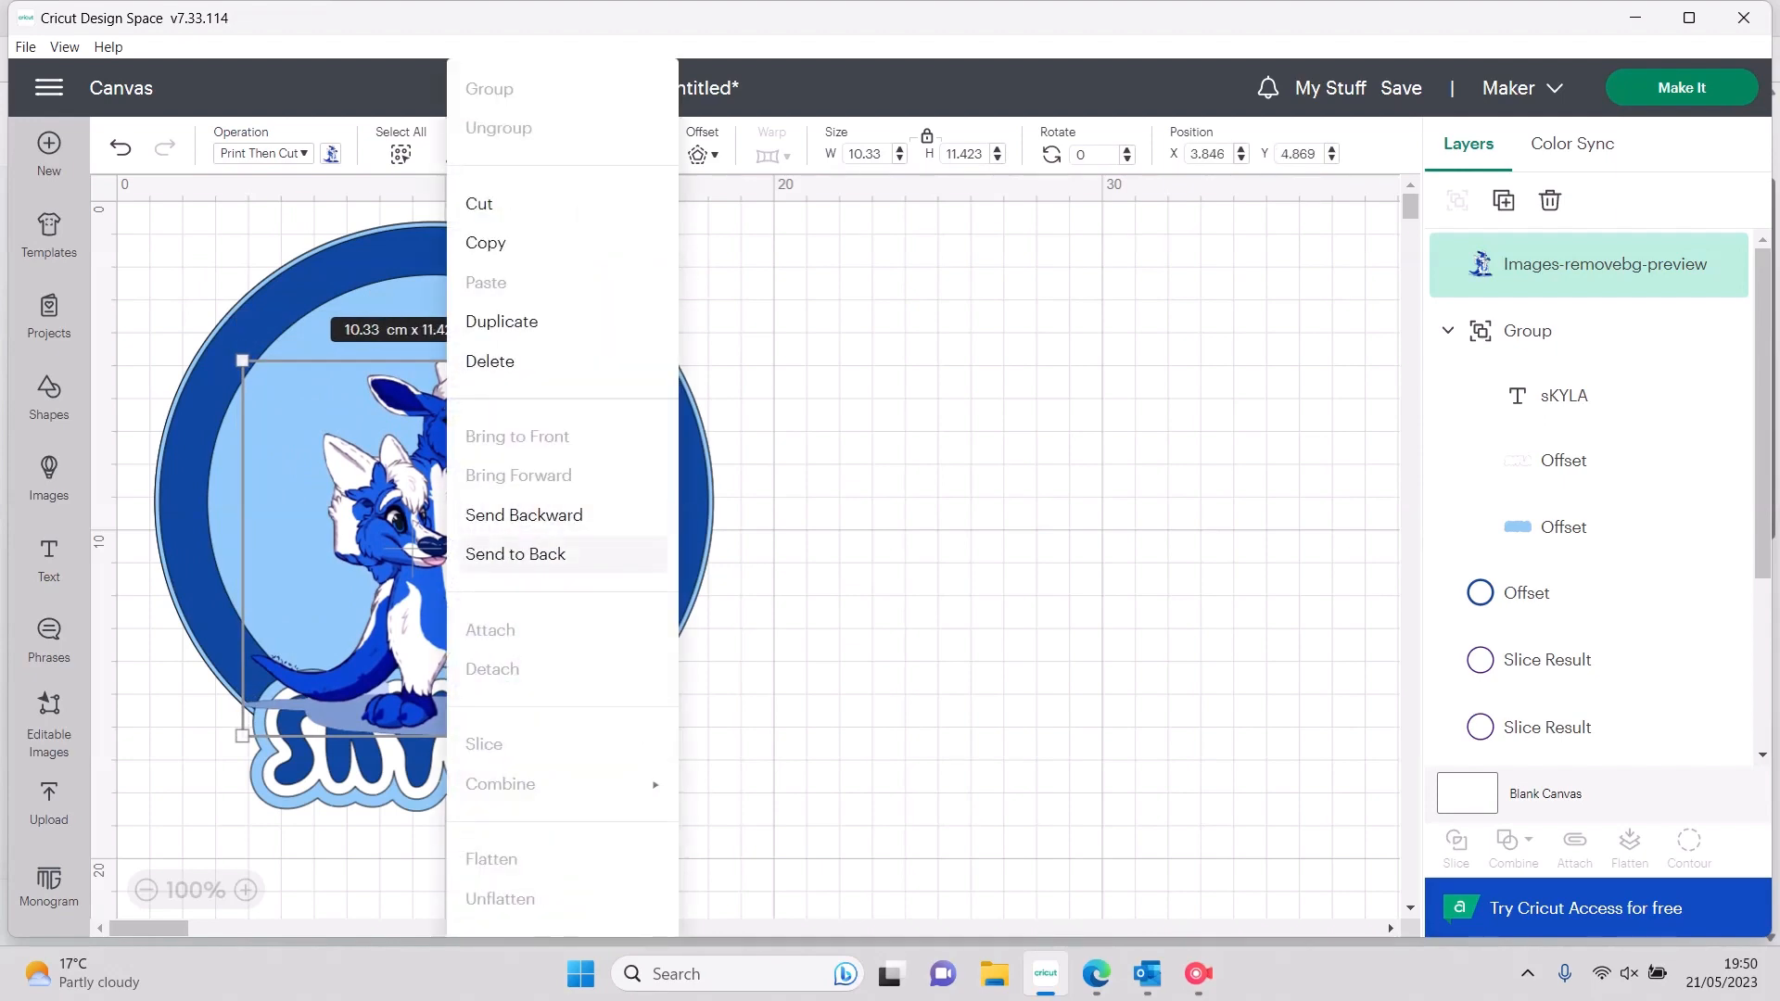
click(516, 553)
key(ctrl+z)
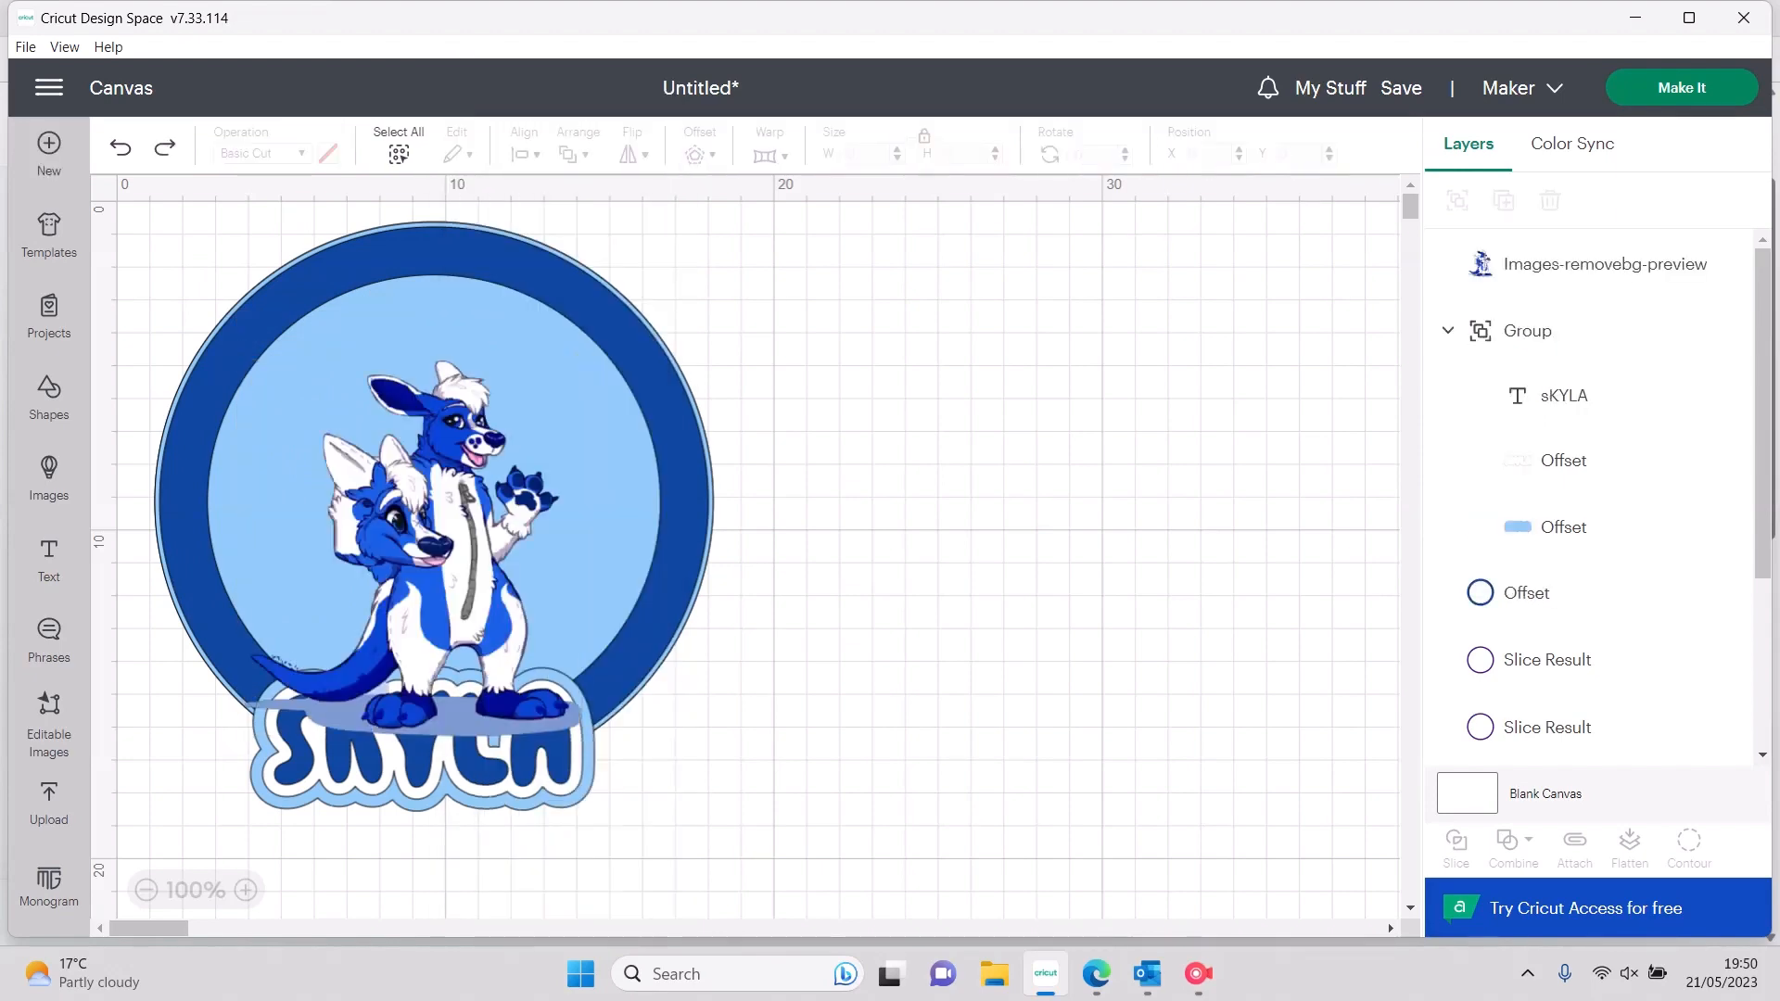
Send the character image backward behind the name group, and shift it slightly down and right
right_click(431, 525)
click(500, 525)
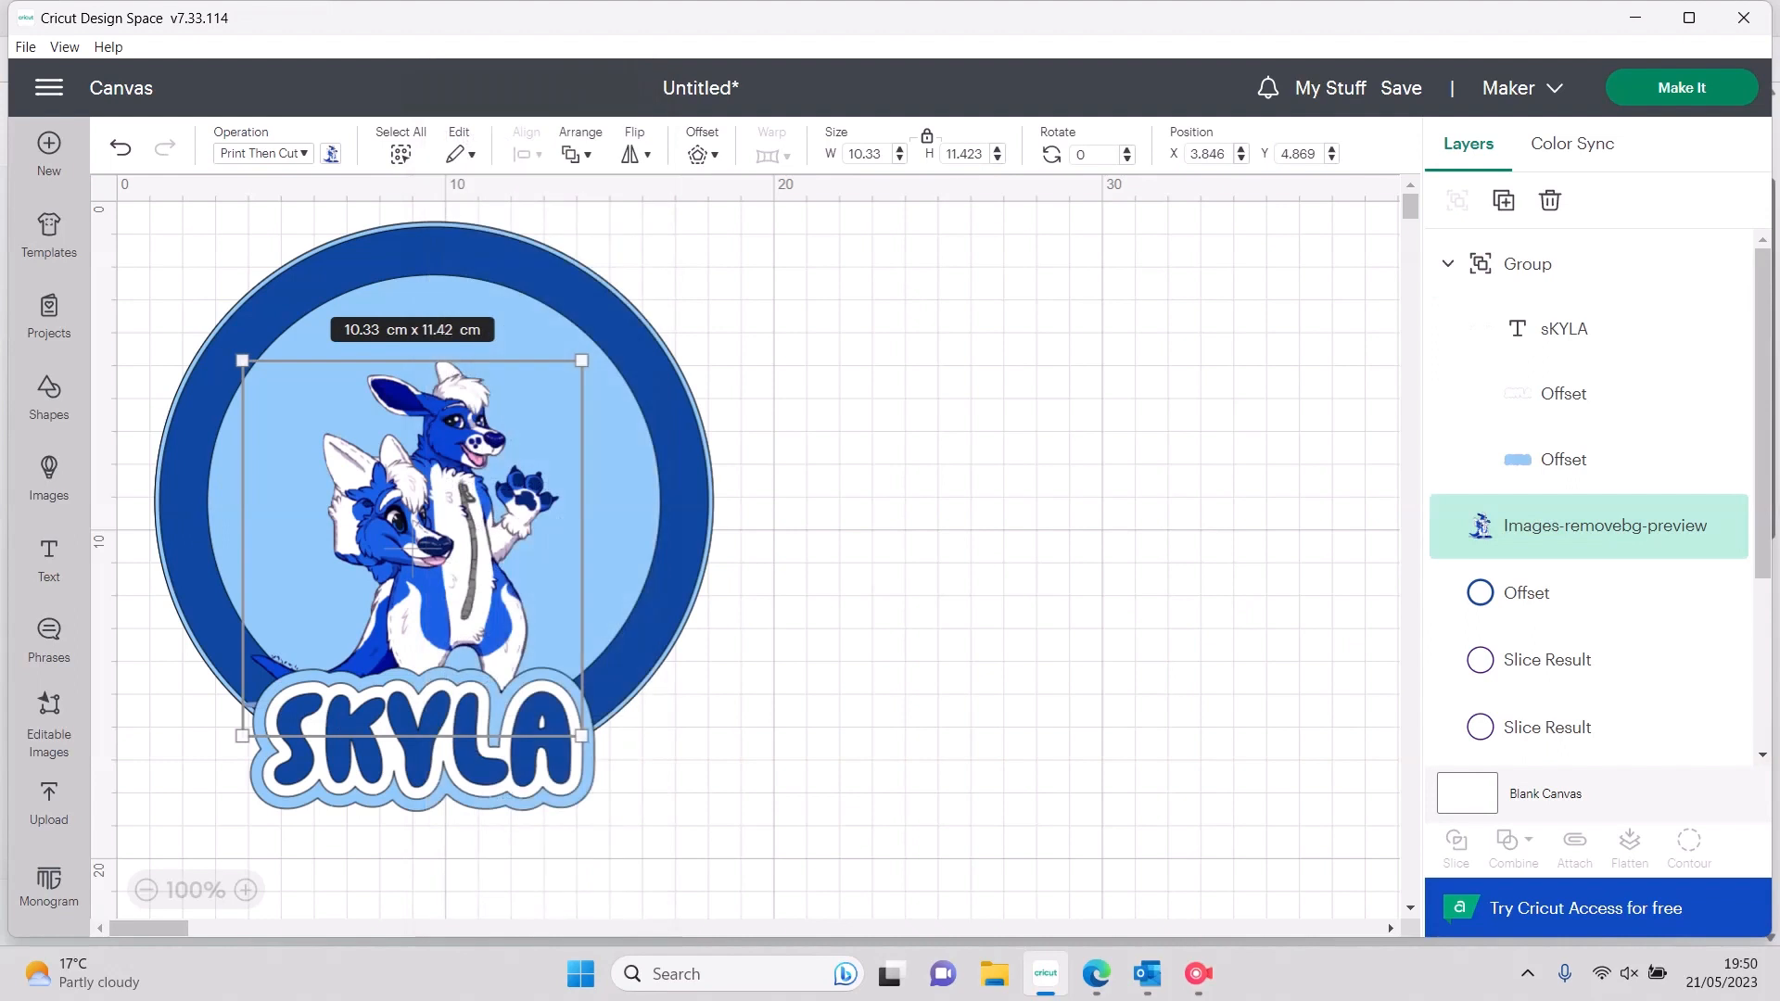
click(487, 547)
drag(487, 547, 502, 561)
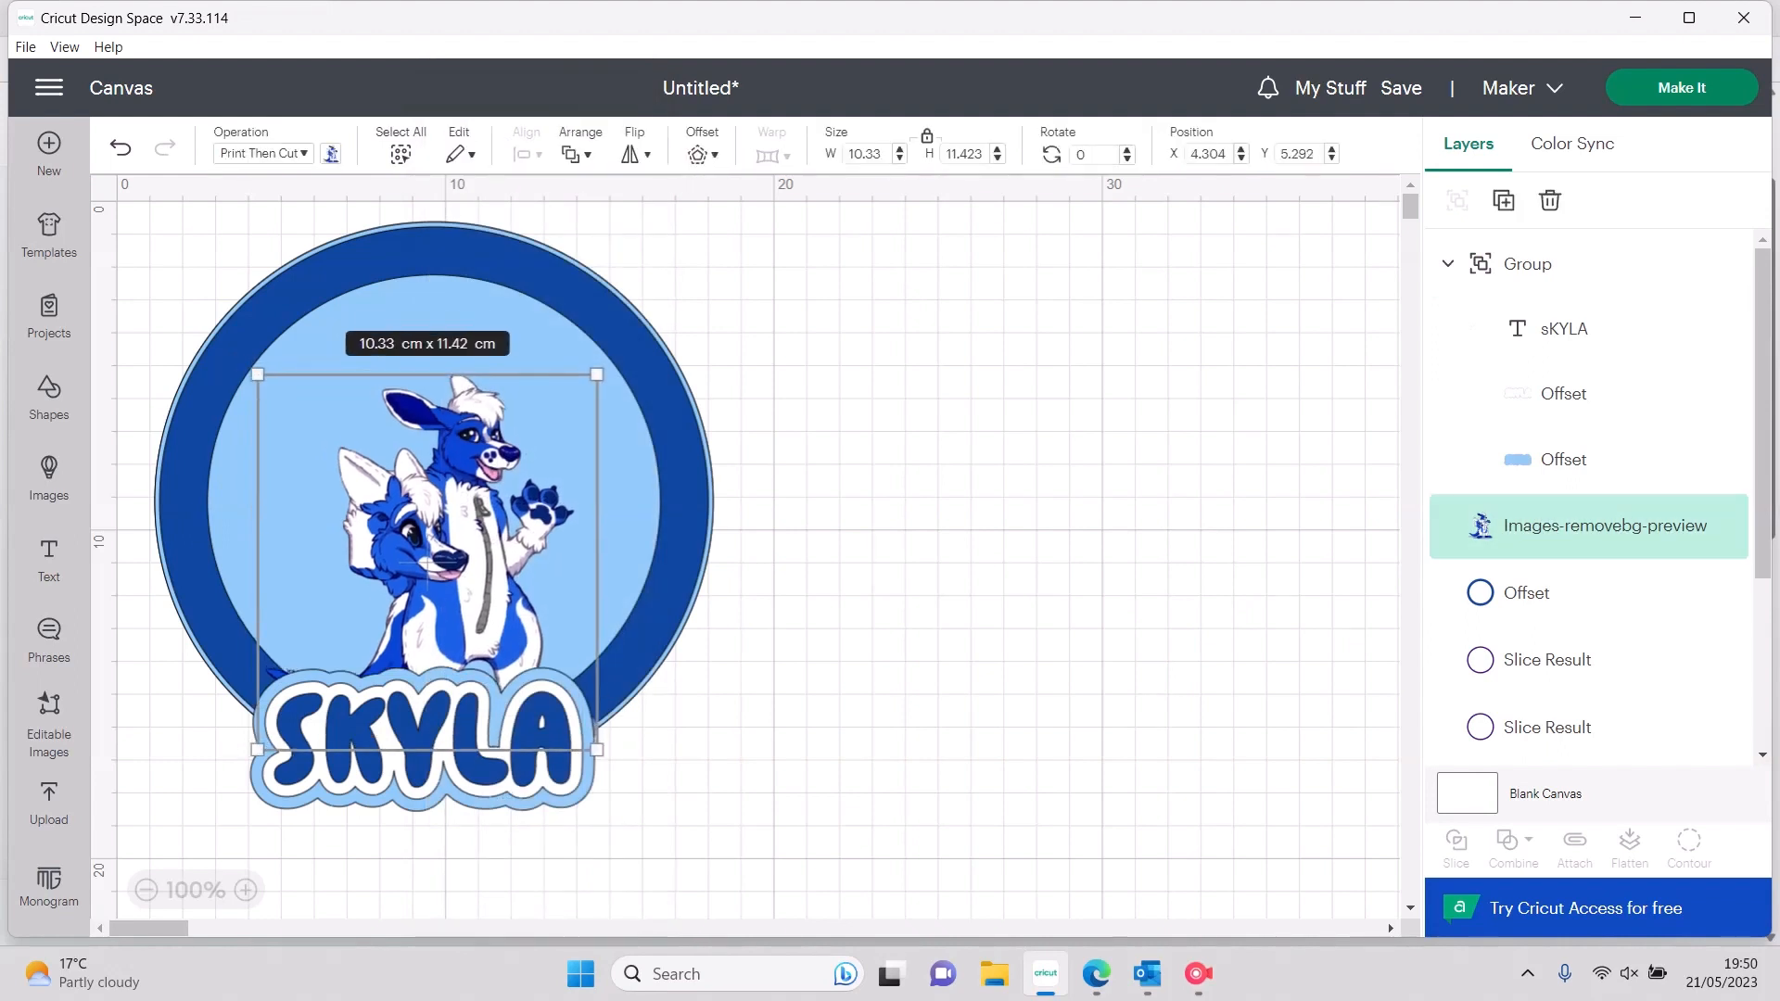
Scale the character image to about 10.81 × 11.95 cm and position it inside the ring, standing just above the name
drag(258, 374, 211, 323)
drag(398, 491, 388, 534)
key(Escape)
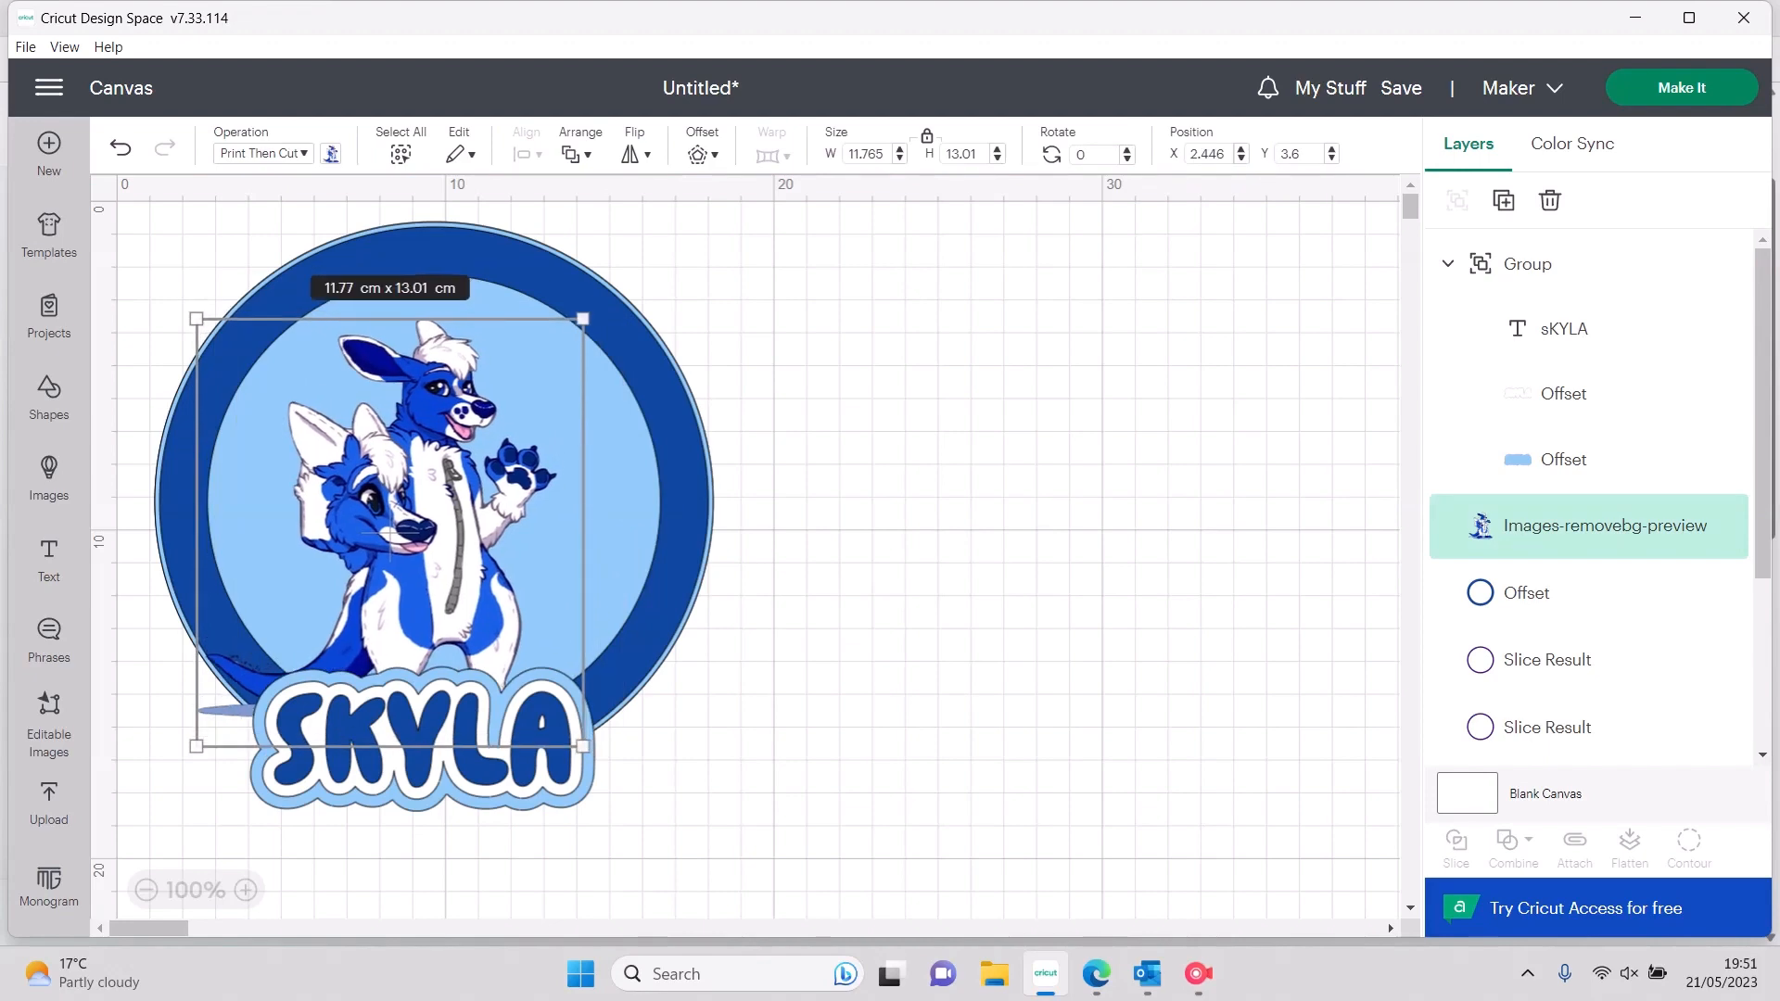
drag(197, 319, 228, 354)
drag(406, 550, 424, 521)
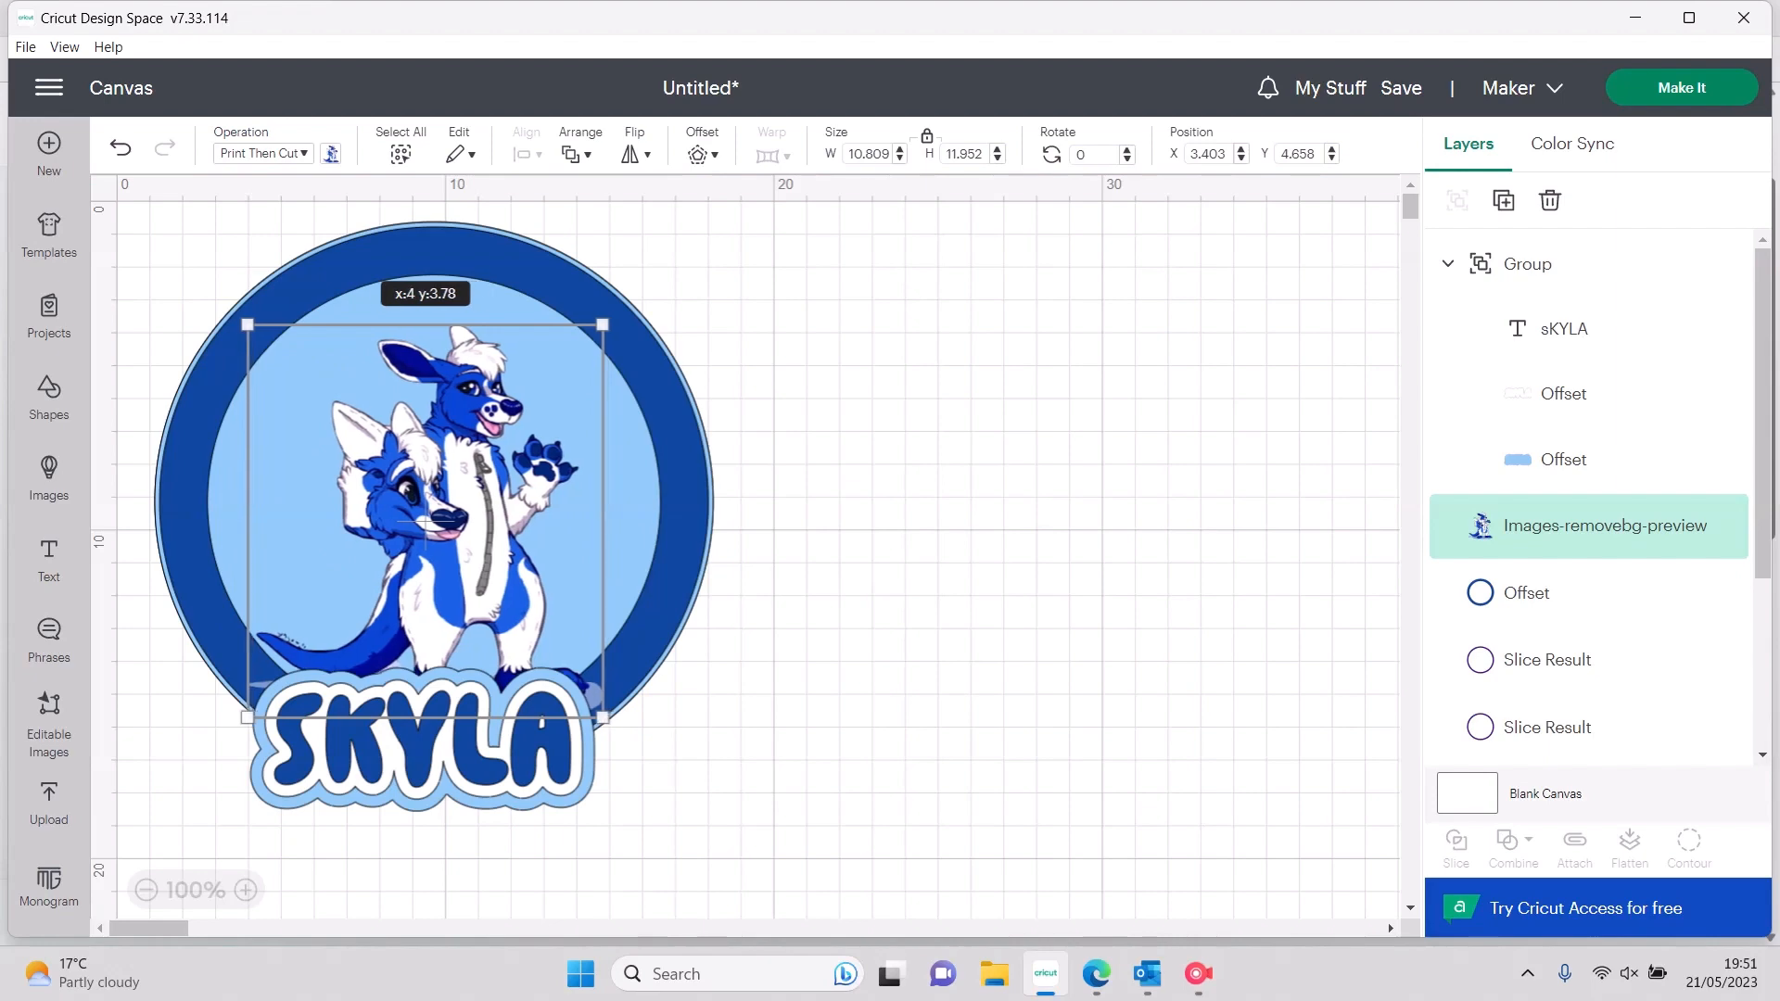
Send the character image one layer backward, behind the wide dark blue ring
right_click(424, 521)
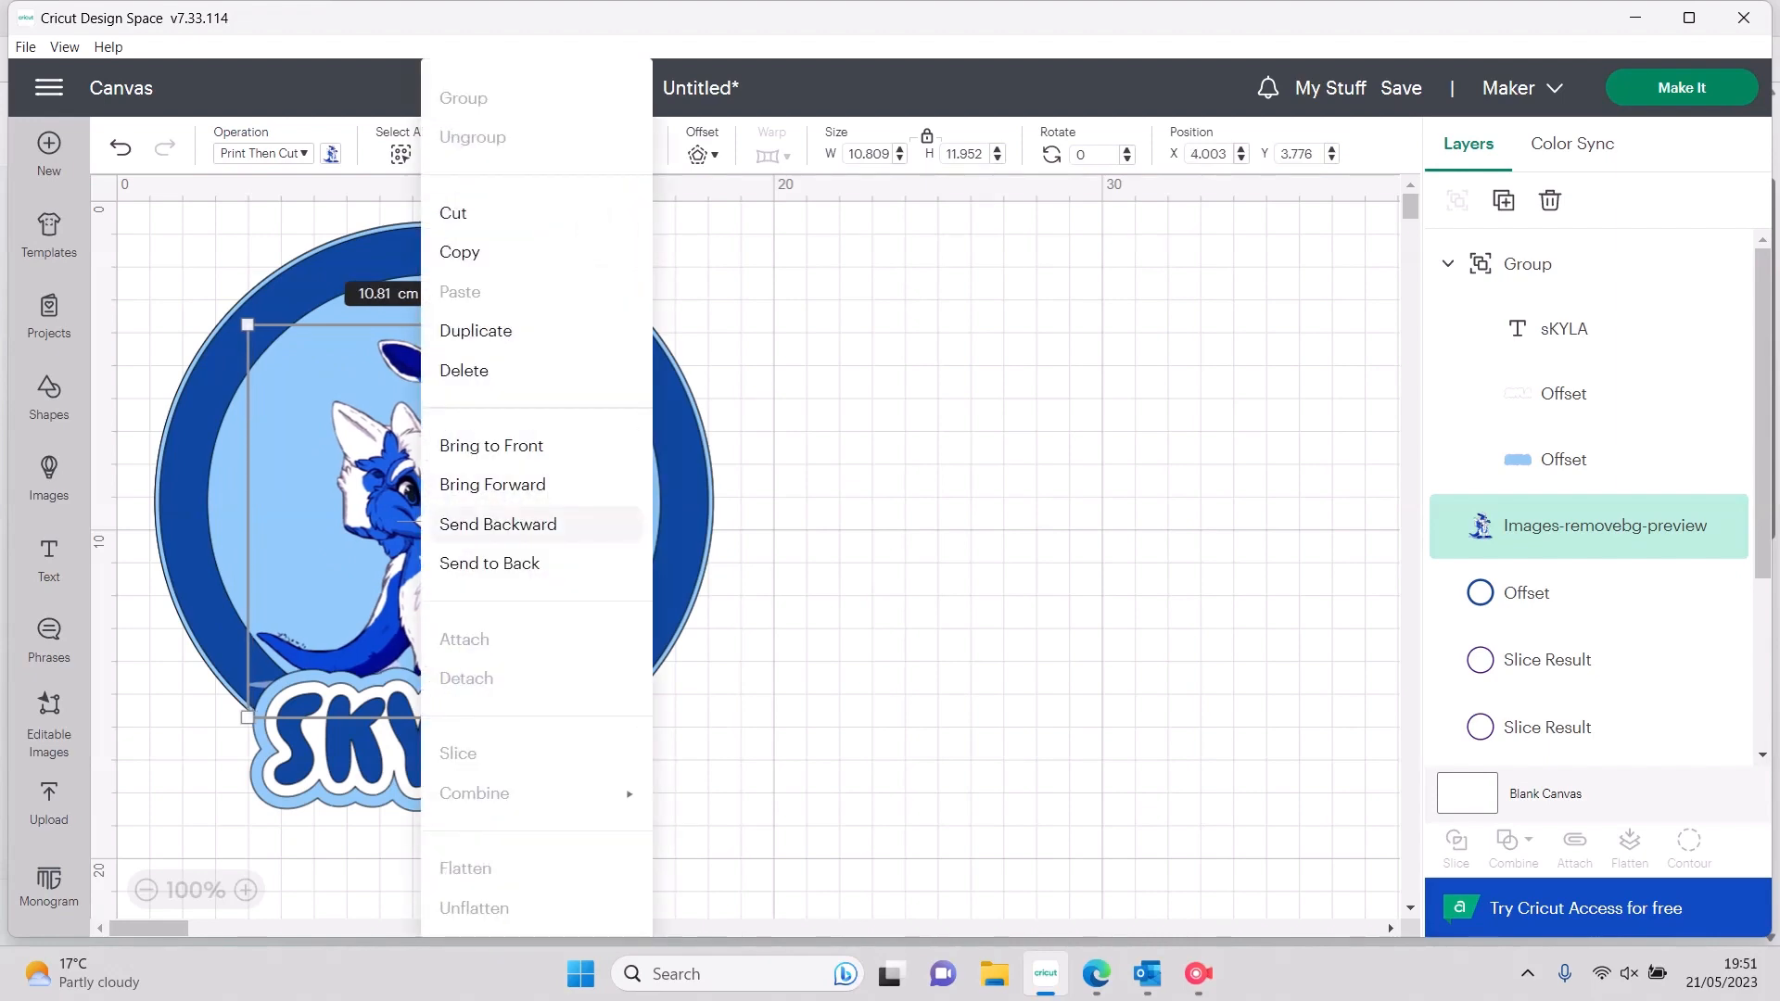
click(497, 524)
key(Escape)
drag(684, 519, 687, 531)
key(ctrl+z)
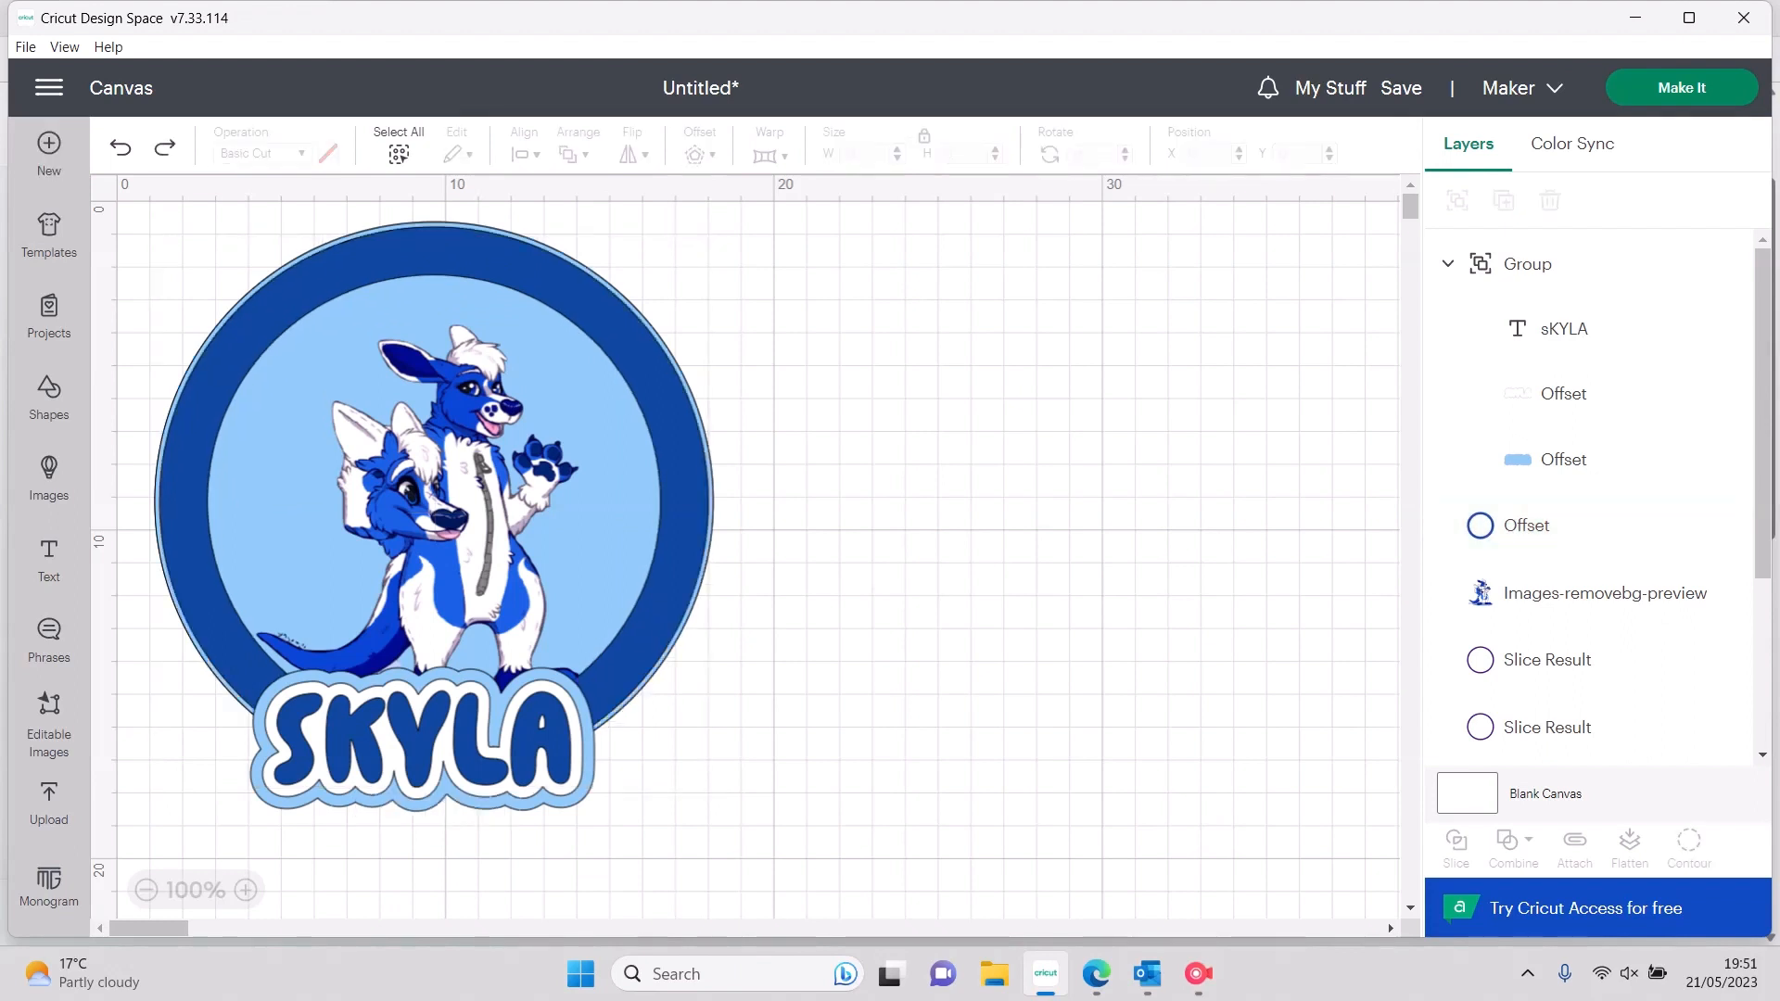
click(685, 529)
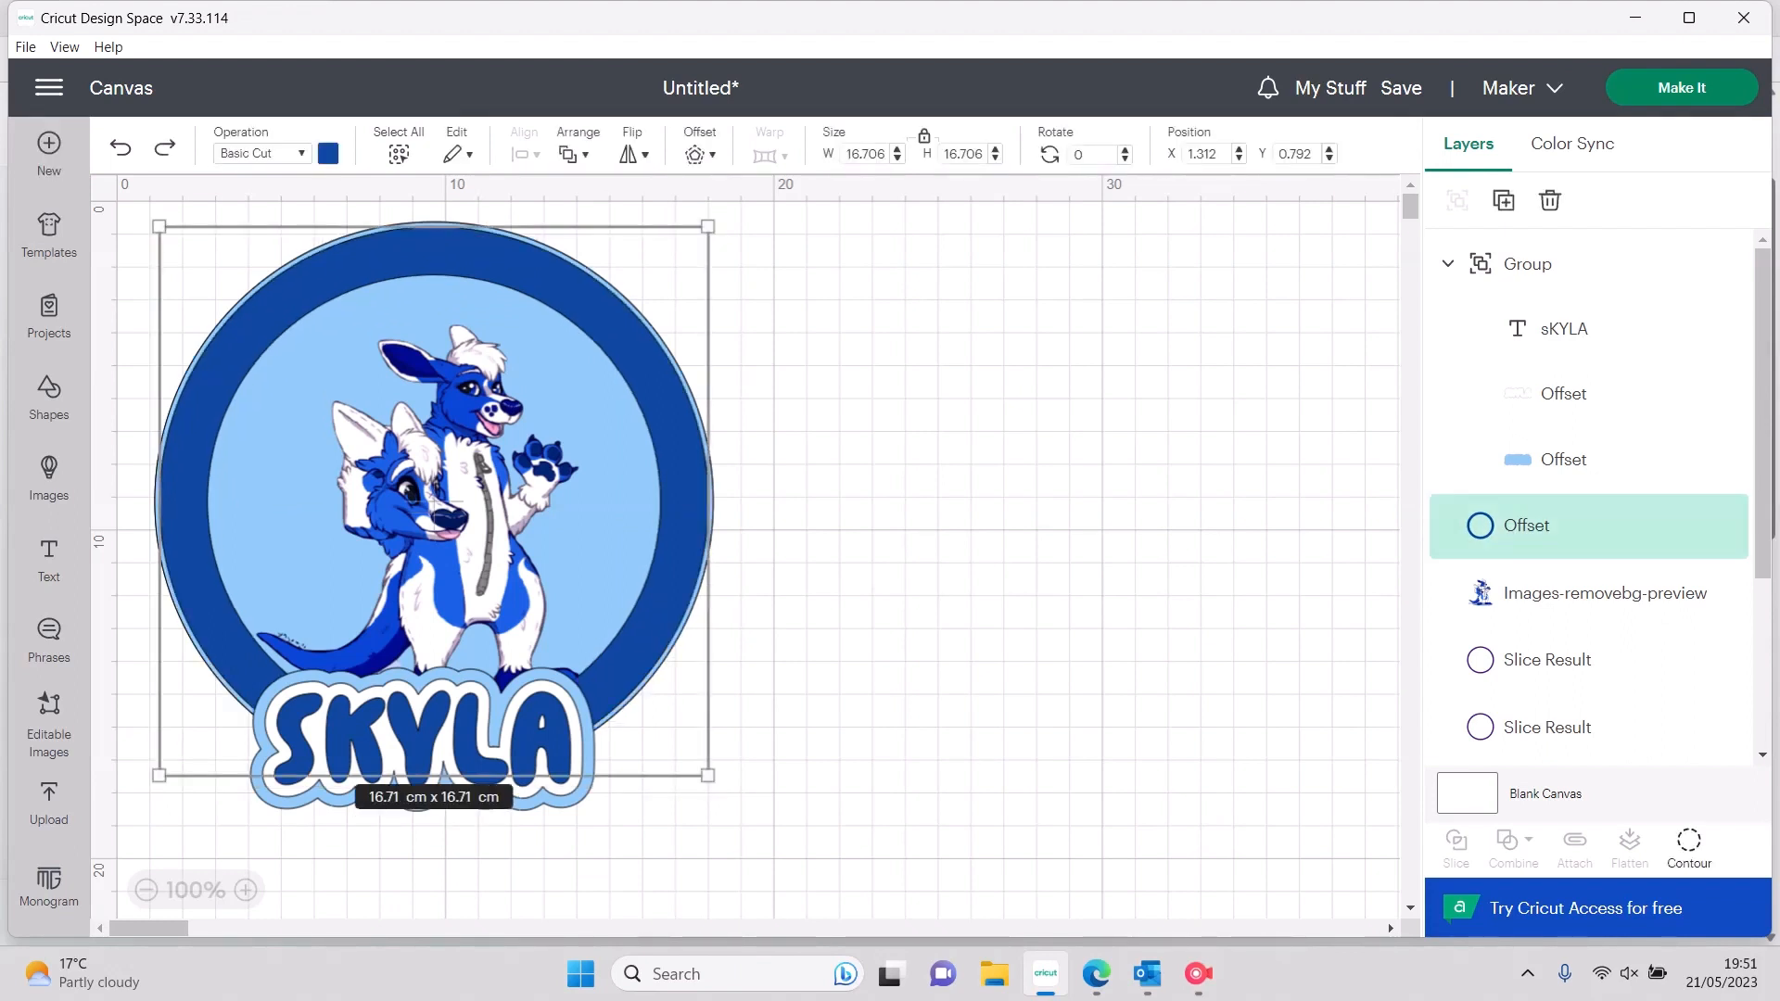
click(805, 533)
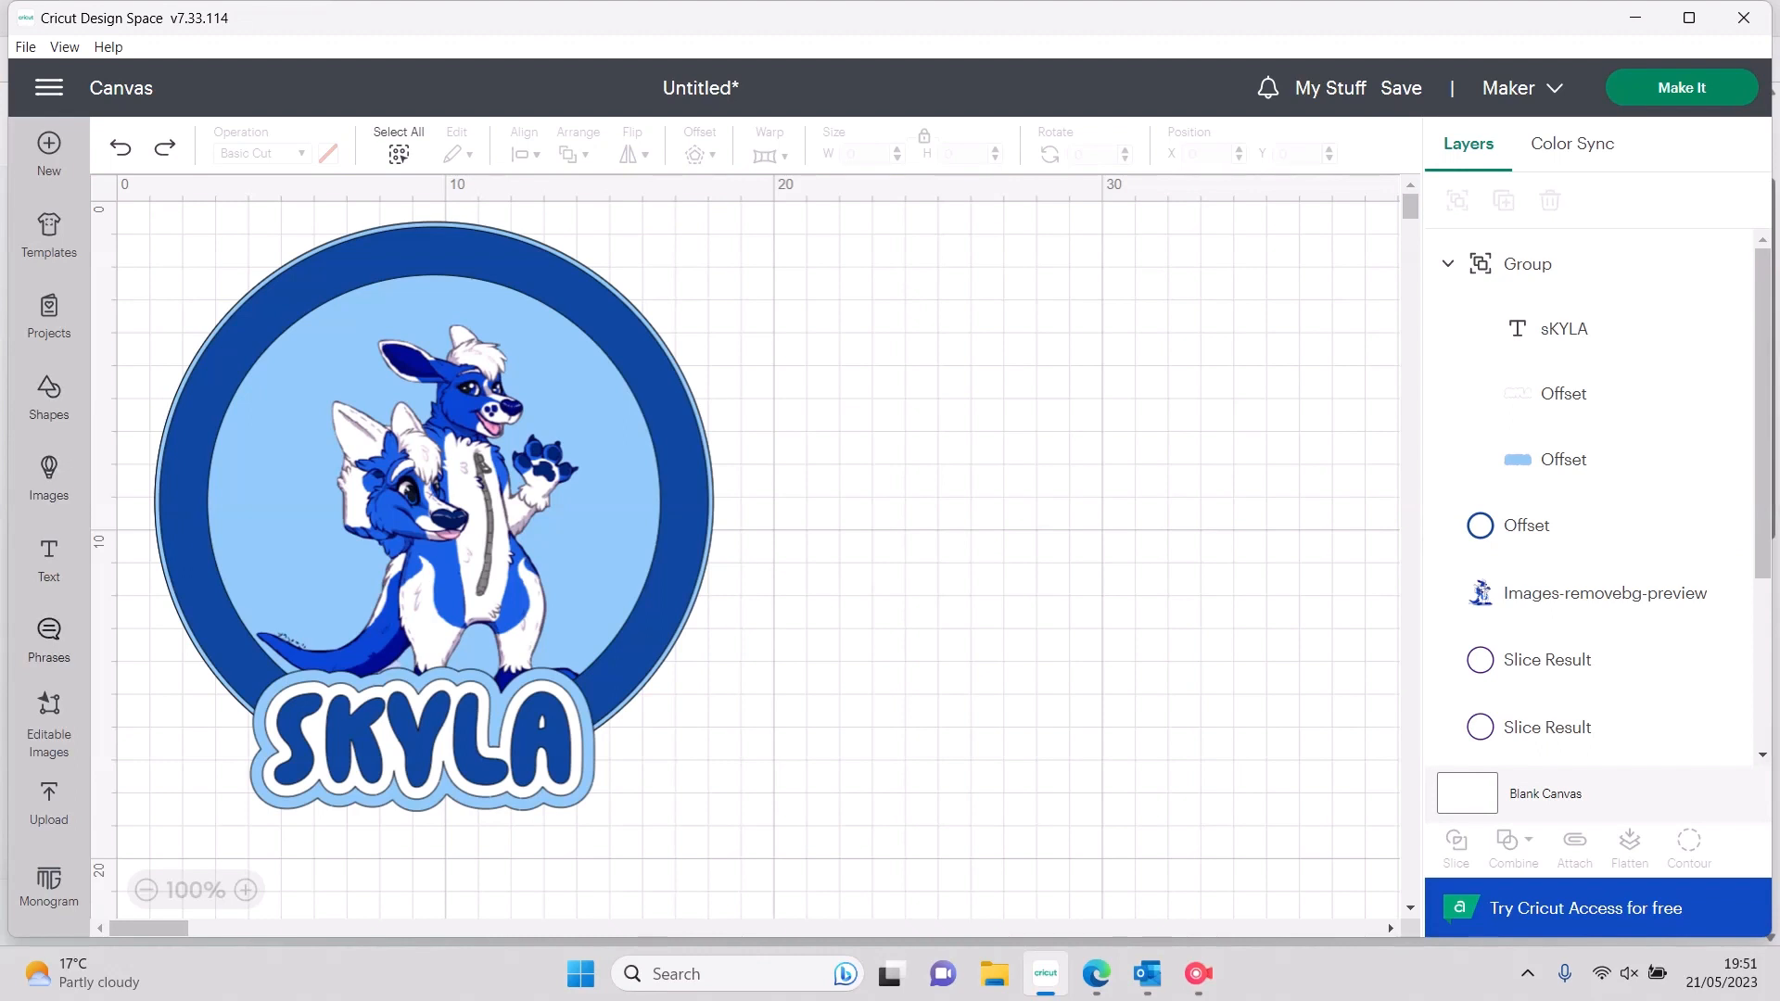
Search the image library for PAW, insert the flowered paw print, and move it to the empty area beside the ring design
click(49, 478)
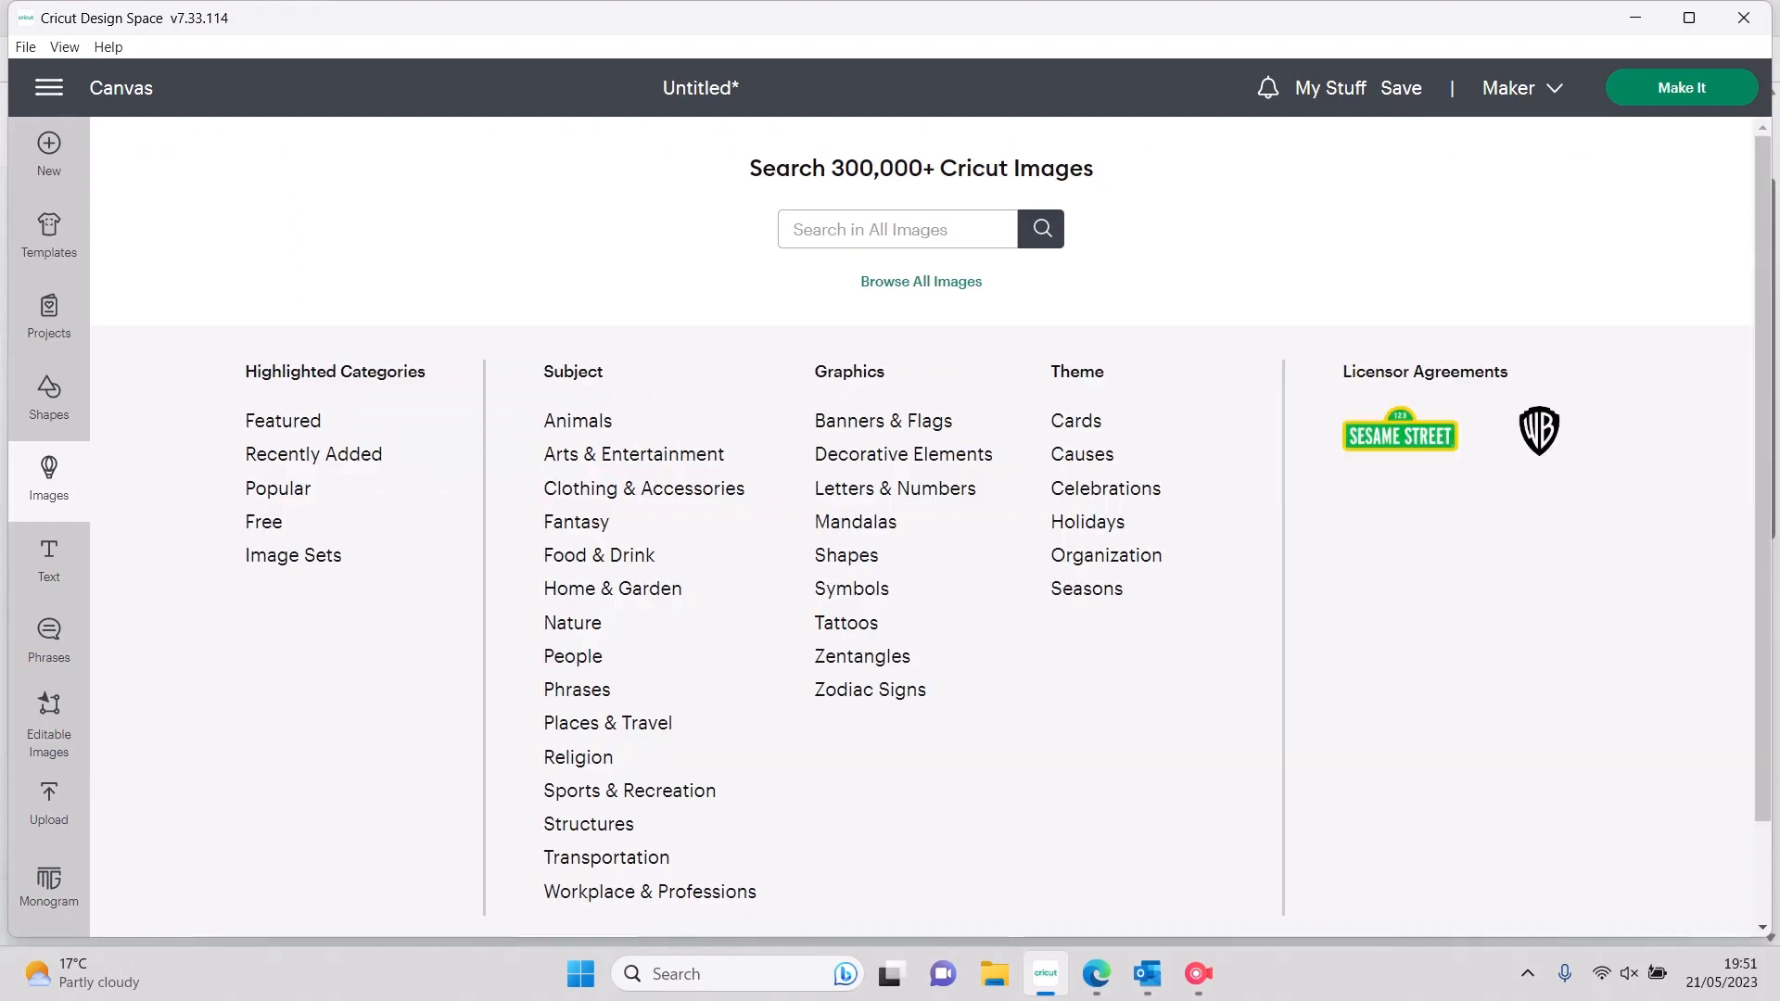
text(PAW)
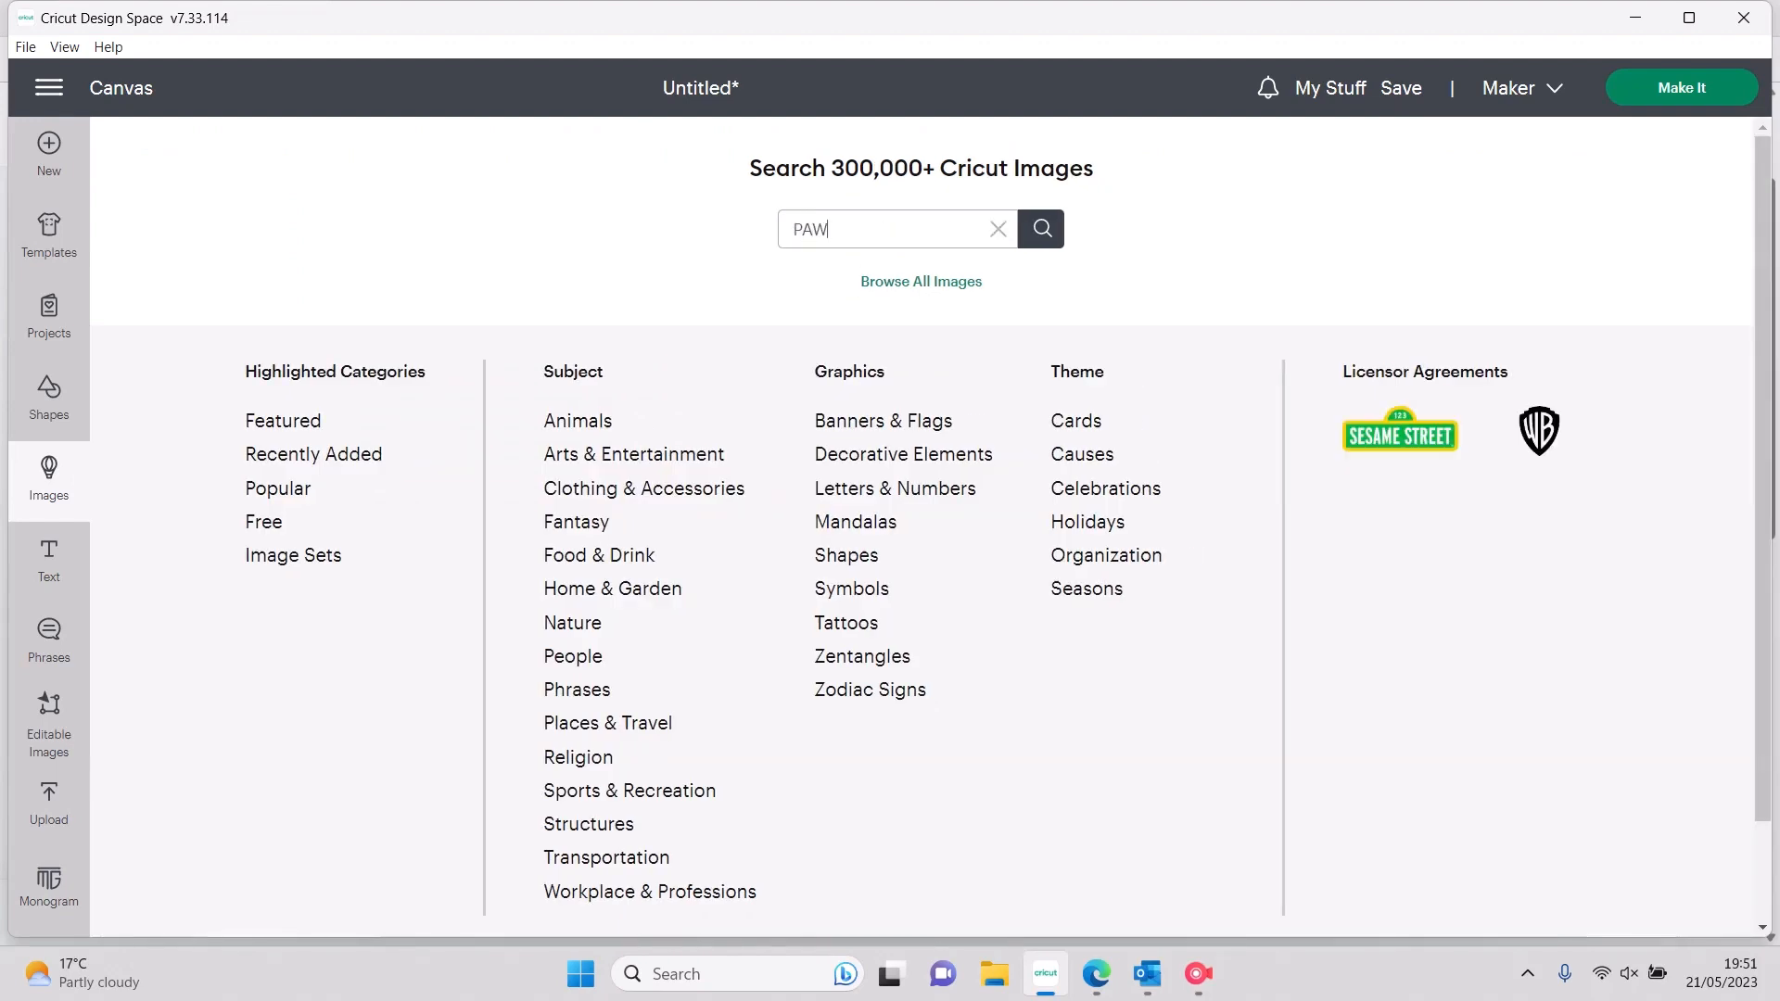
key(Return)
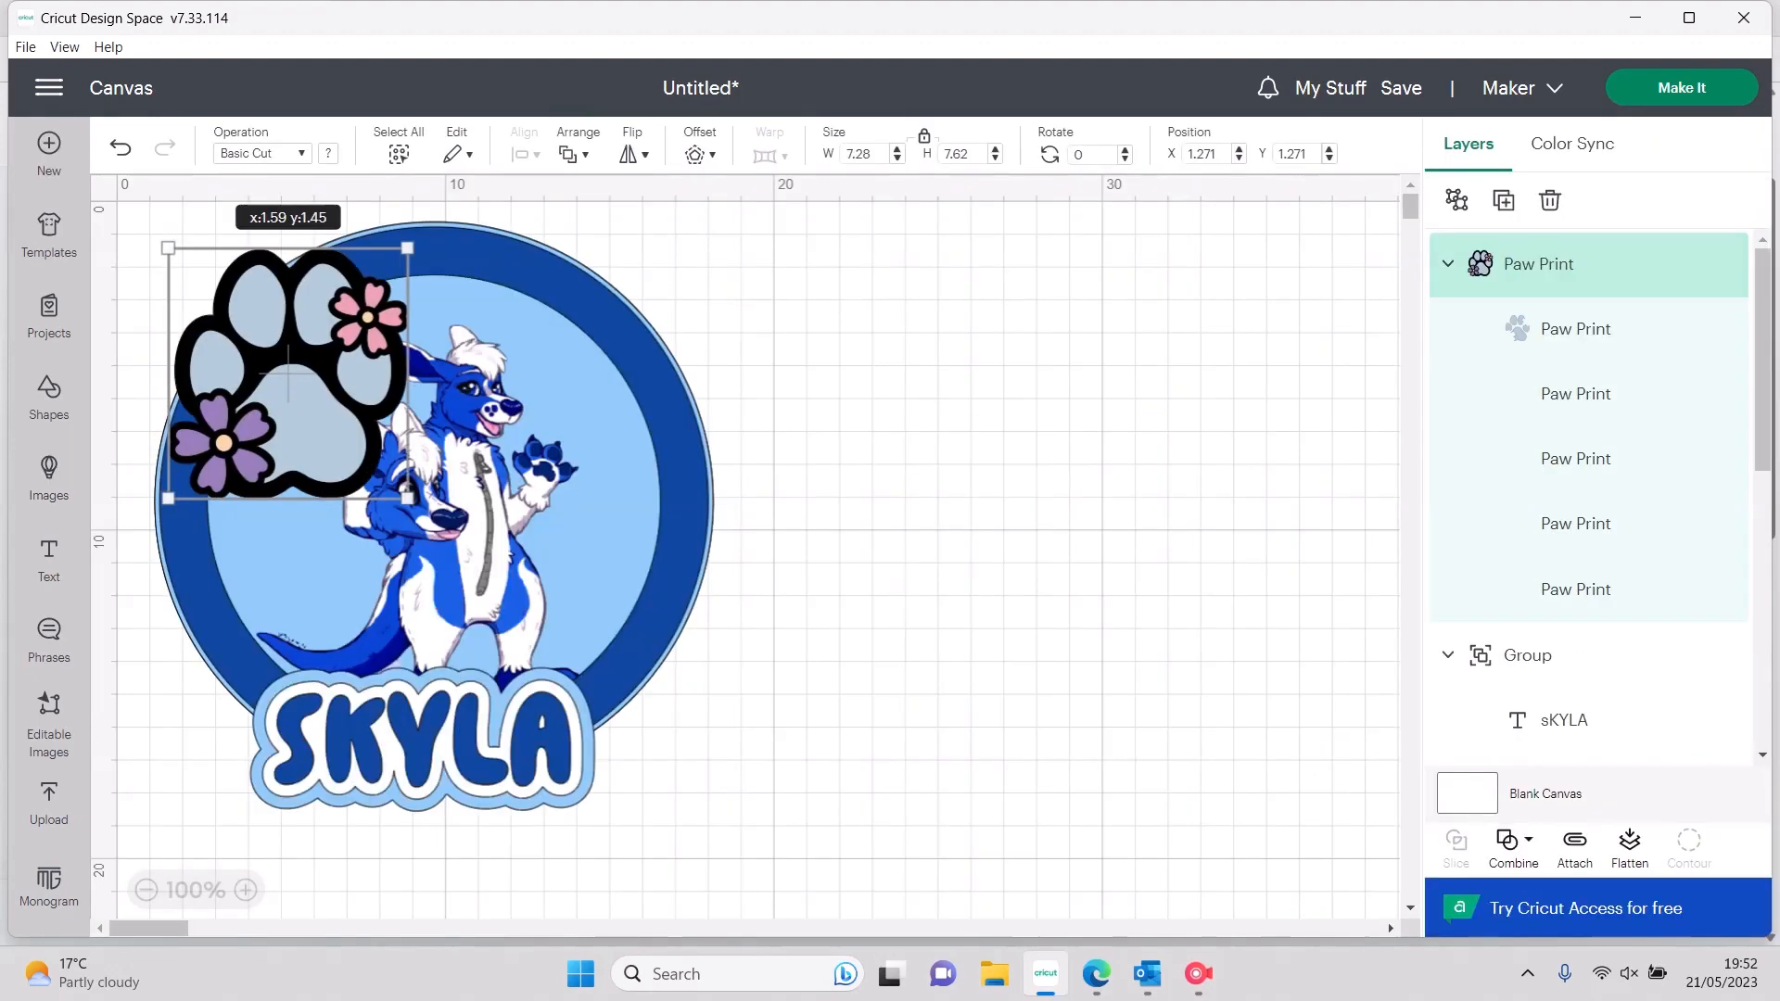
drag(283, 374, 1011, 551)
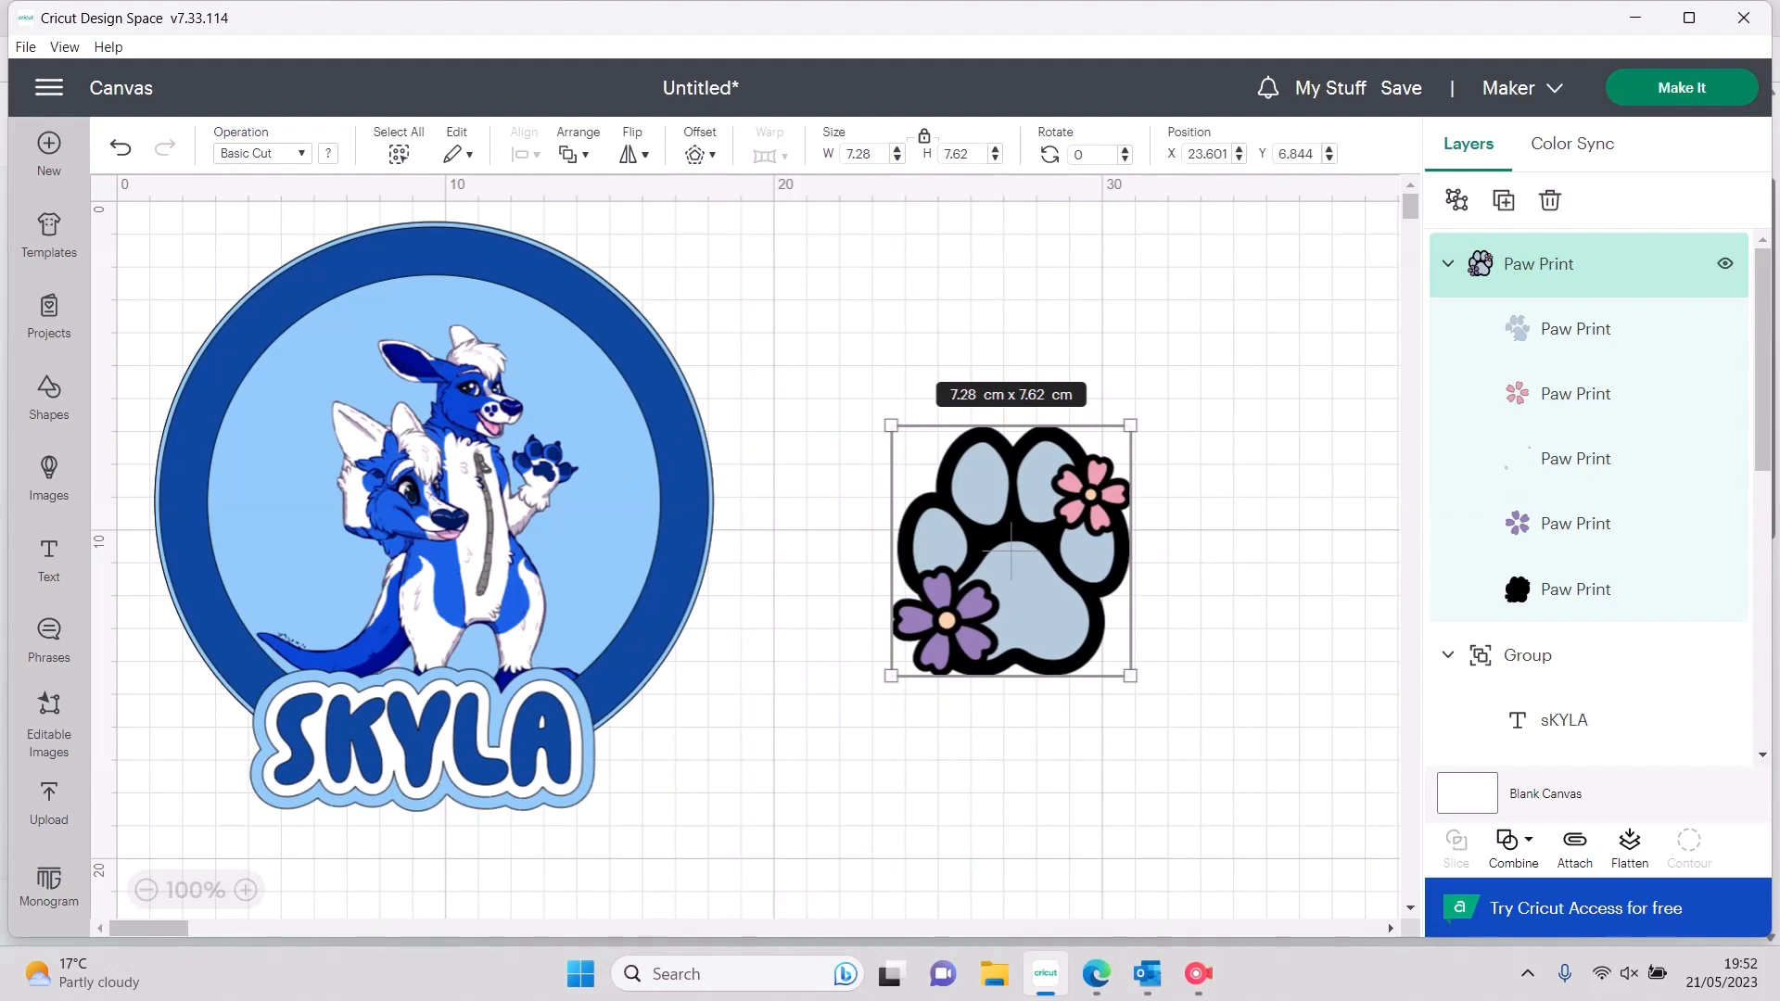
Try white and dark blue on the paw print's base layer, and set it back to black
click(1577, 590)
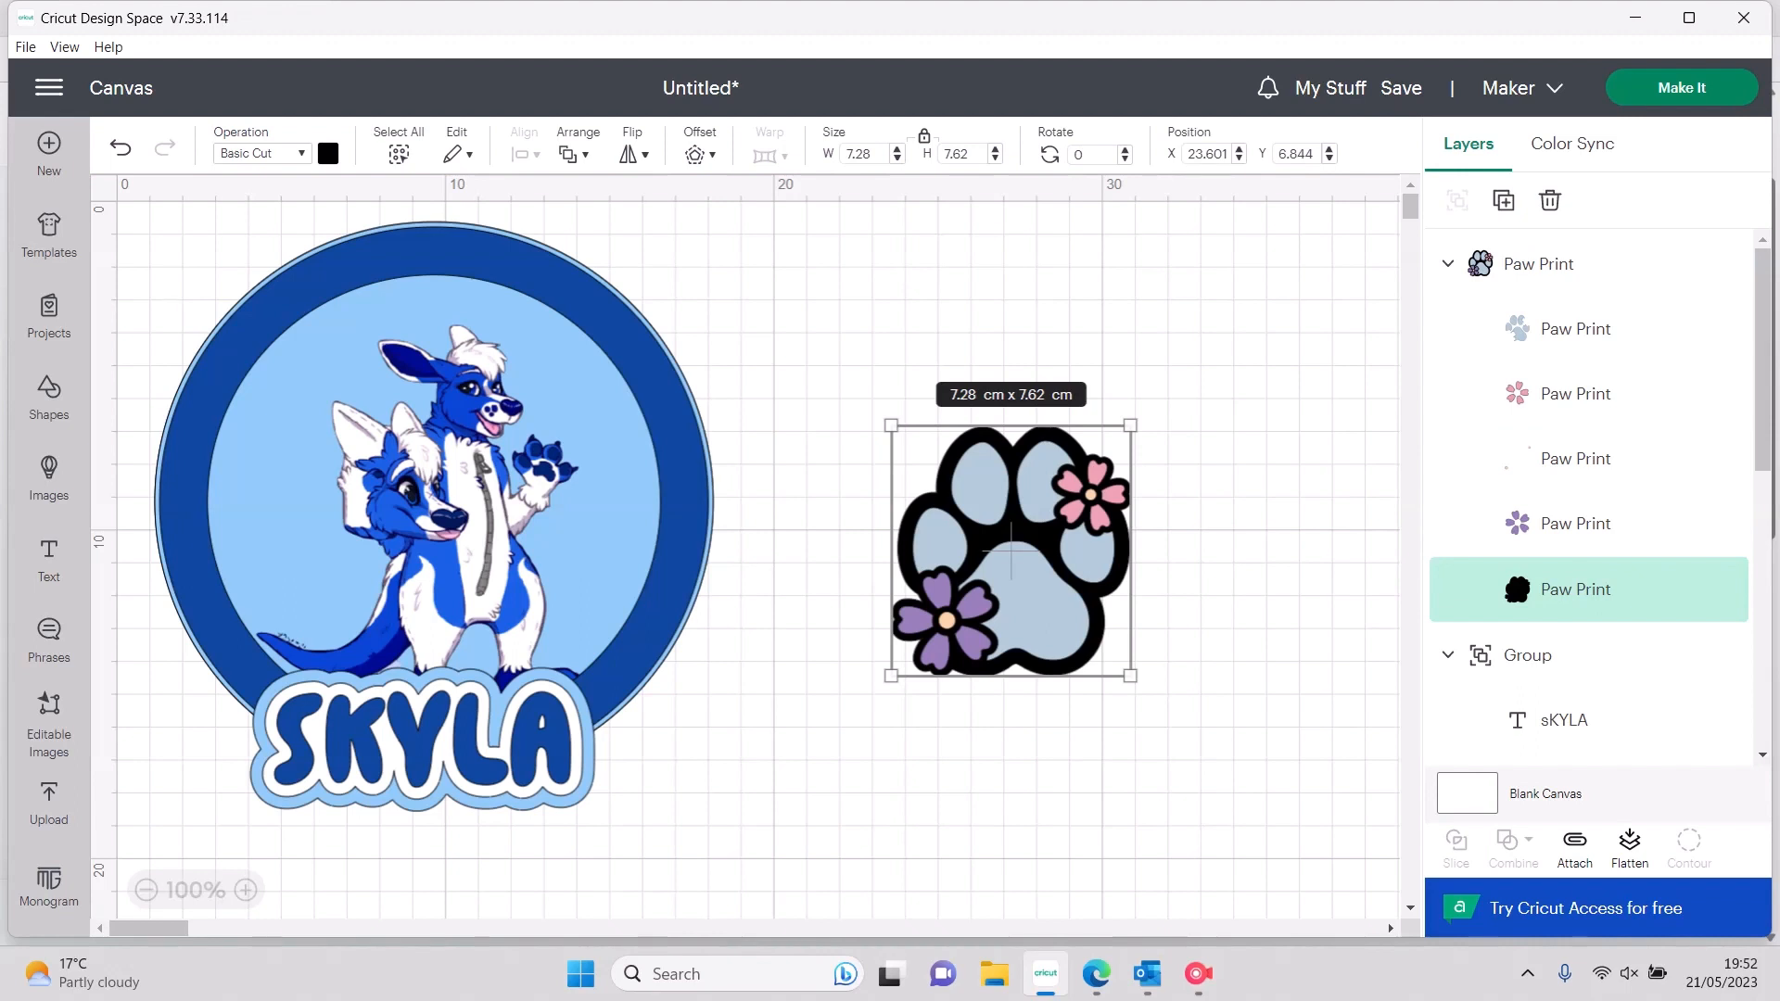
click(328, 154)
click(498, 250)
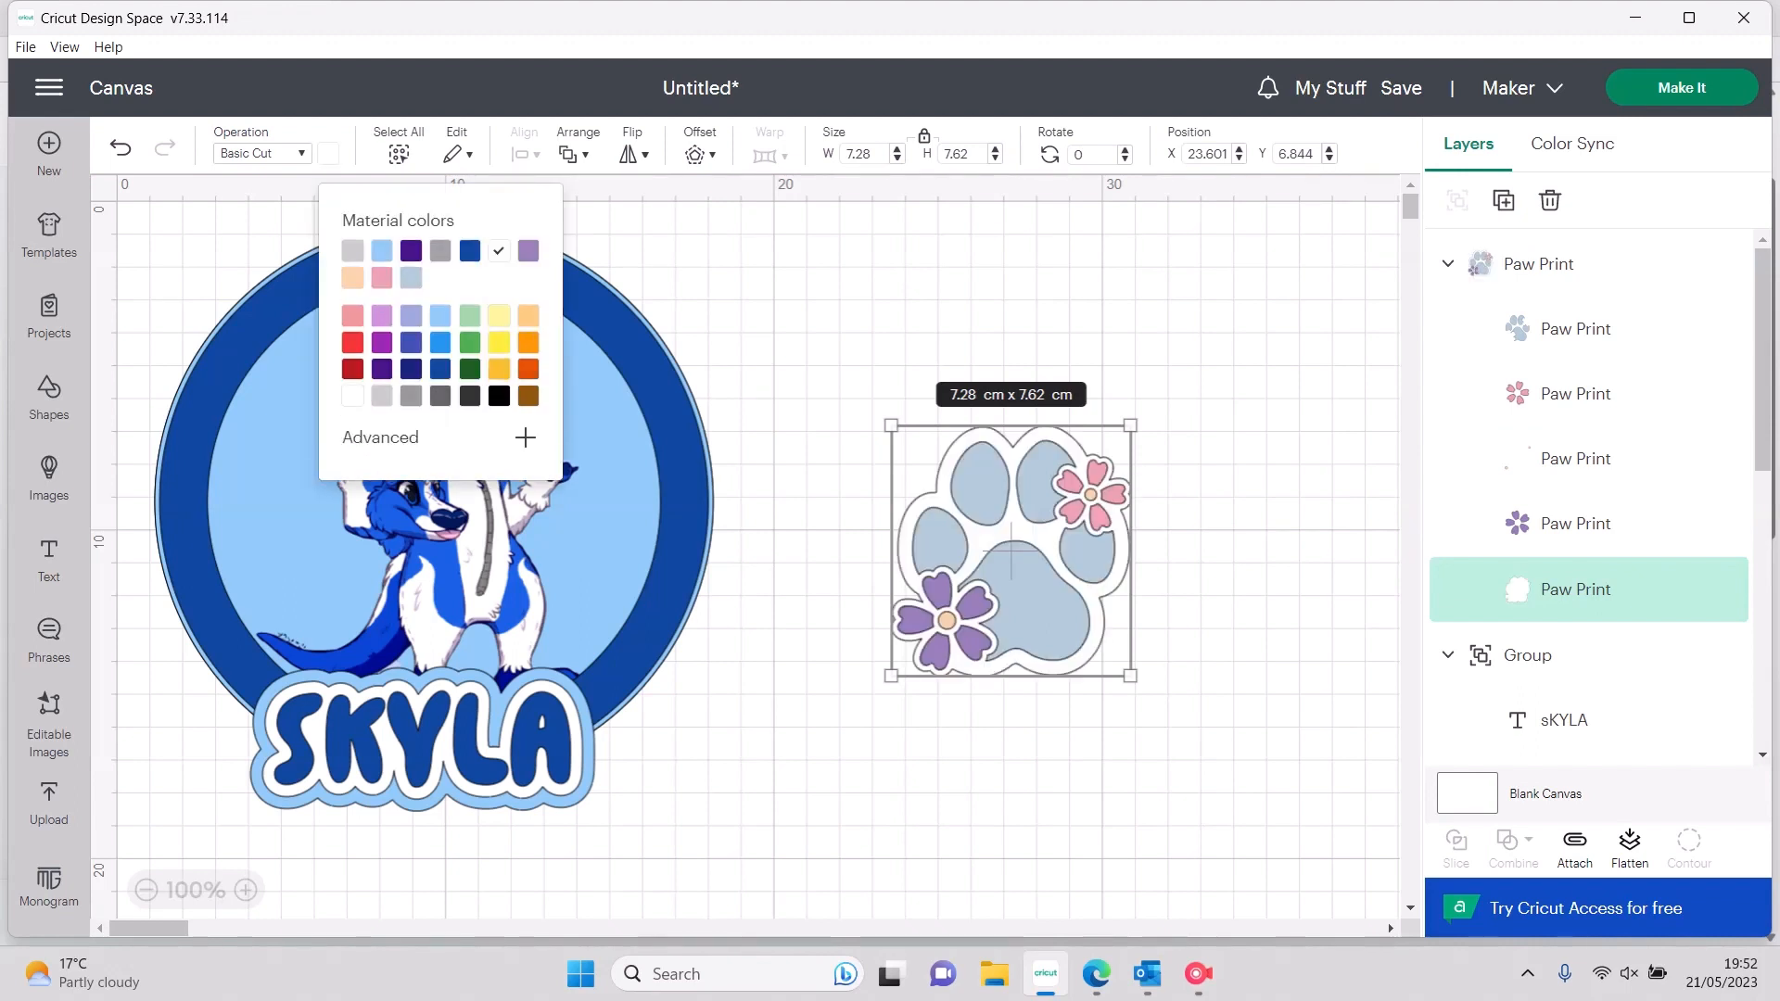
click(470, 251)
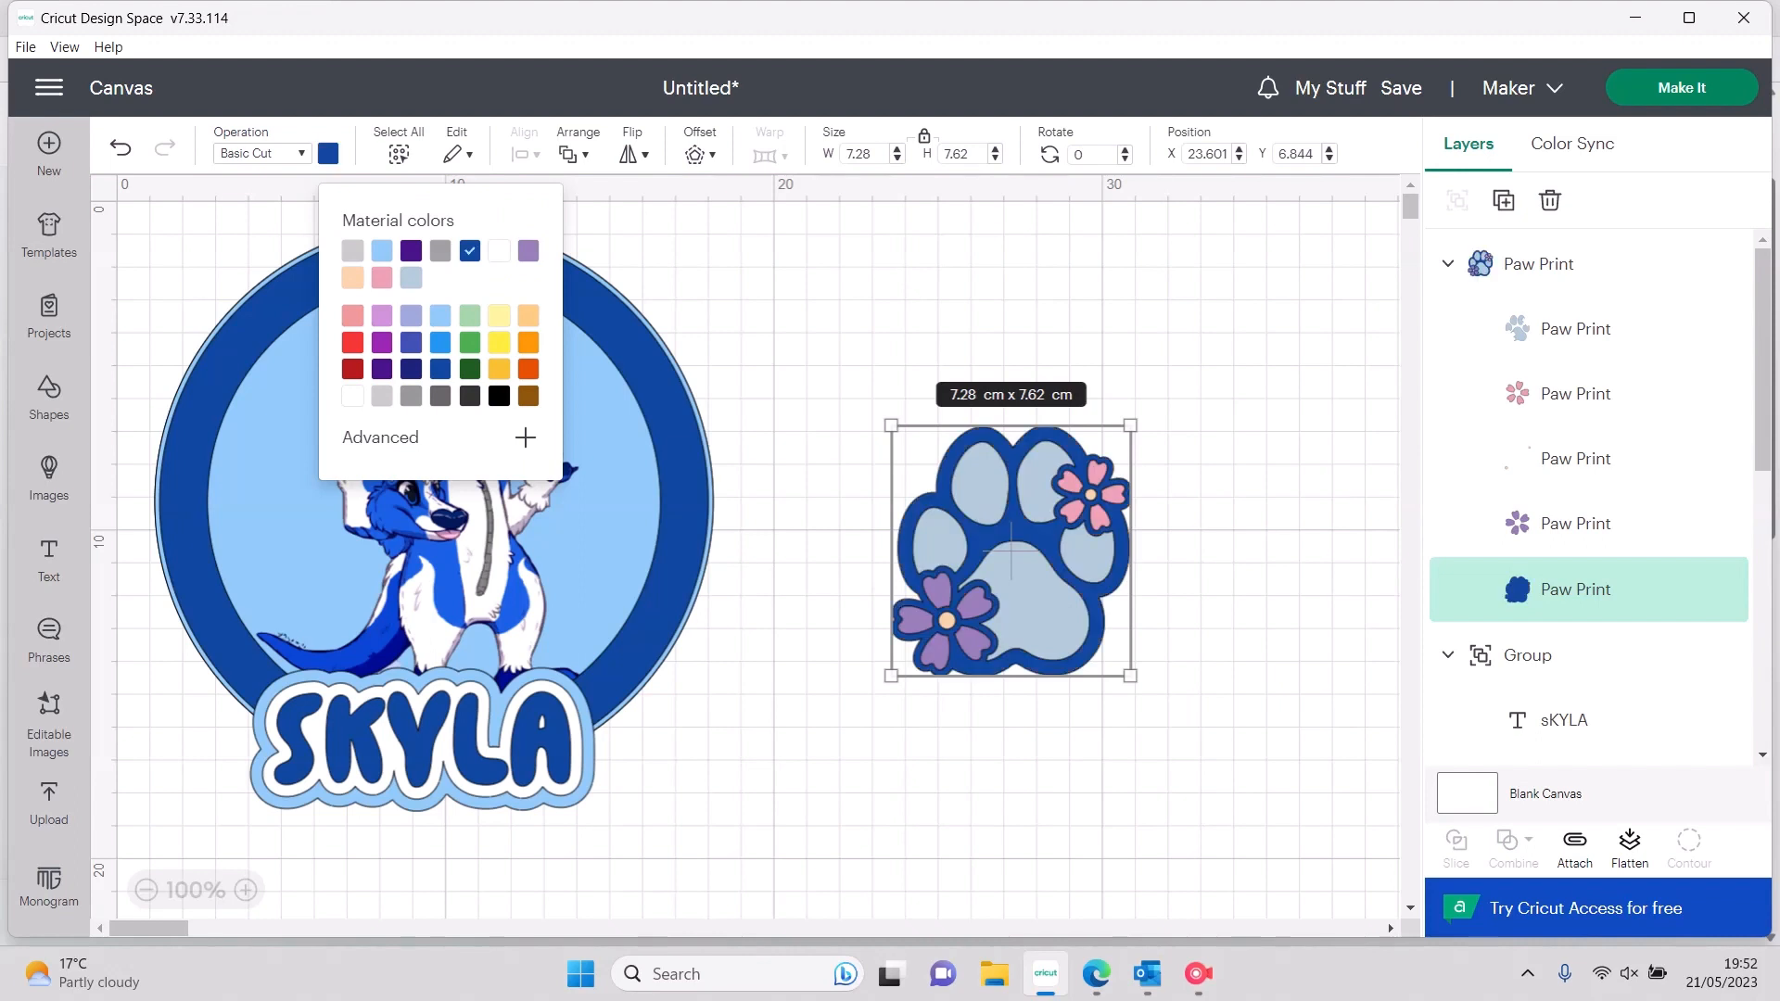
click(499, 396)
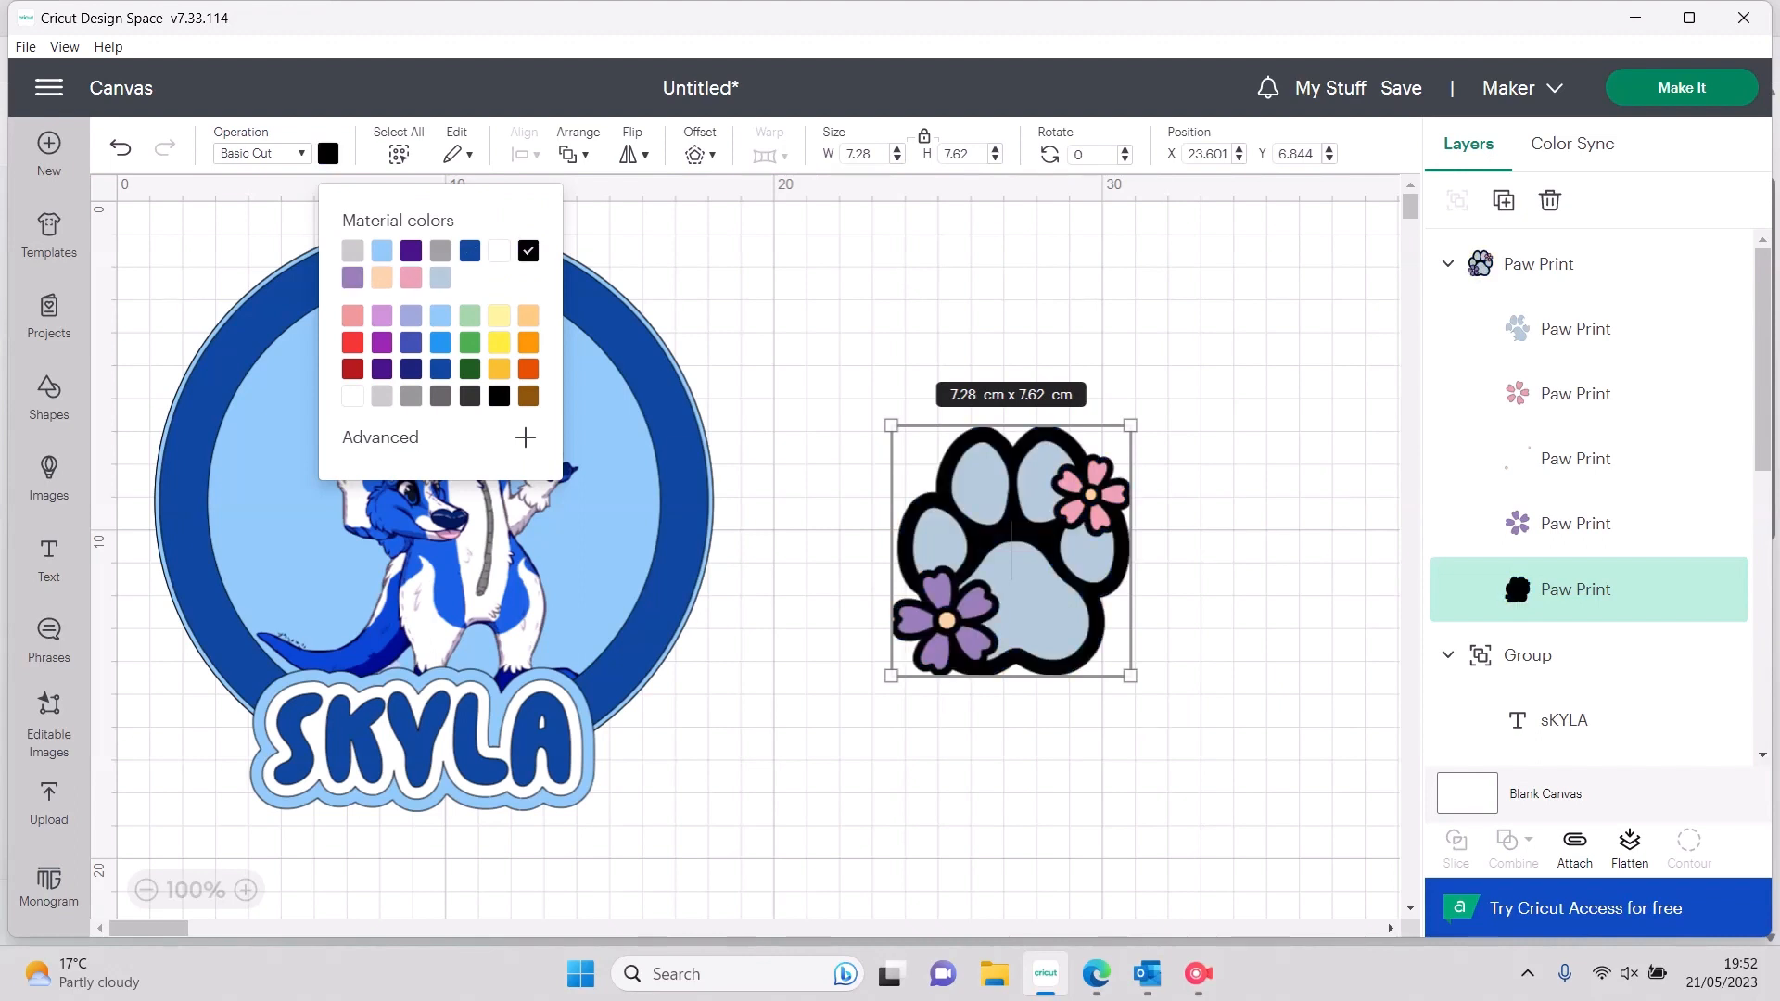
click(816, 399)
Scale the paw print to about 3.16 × 3.31 cm, rotate it 28°, and place it on the ring's lower-right edge
click(1010, 575)
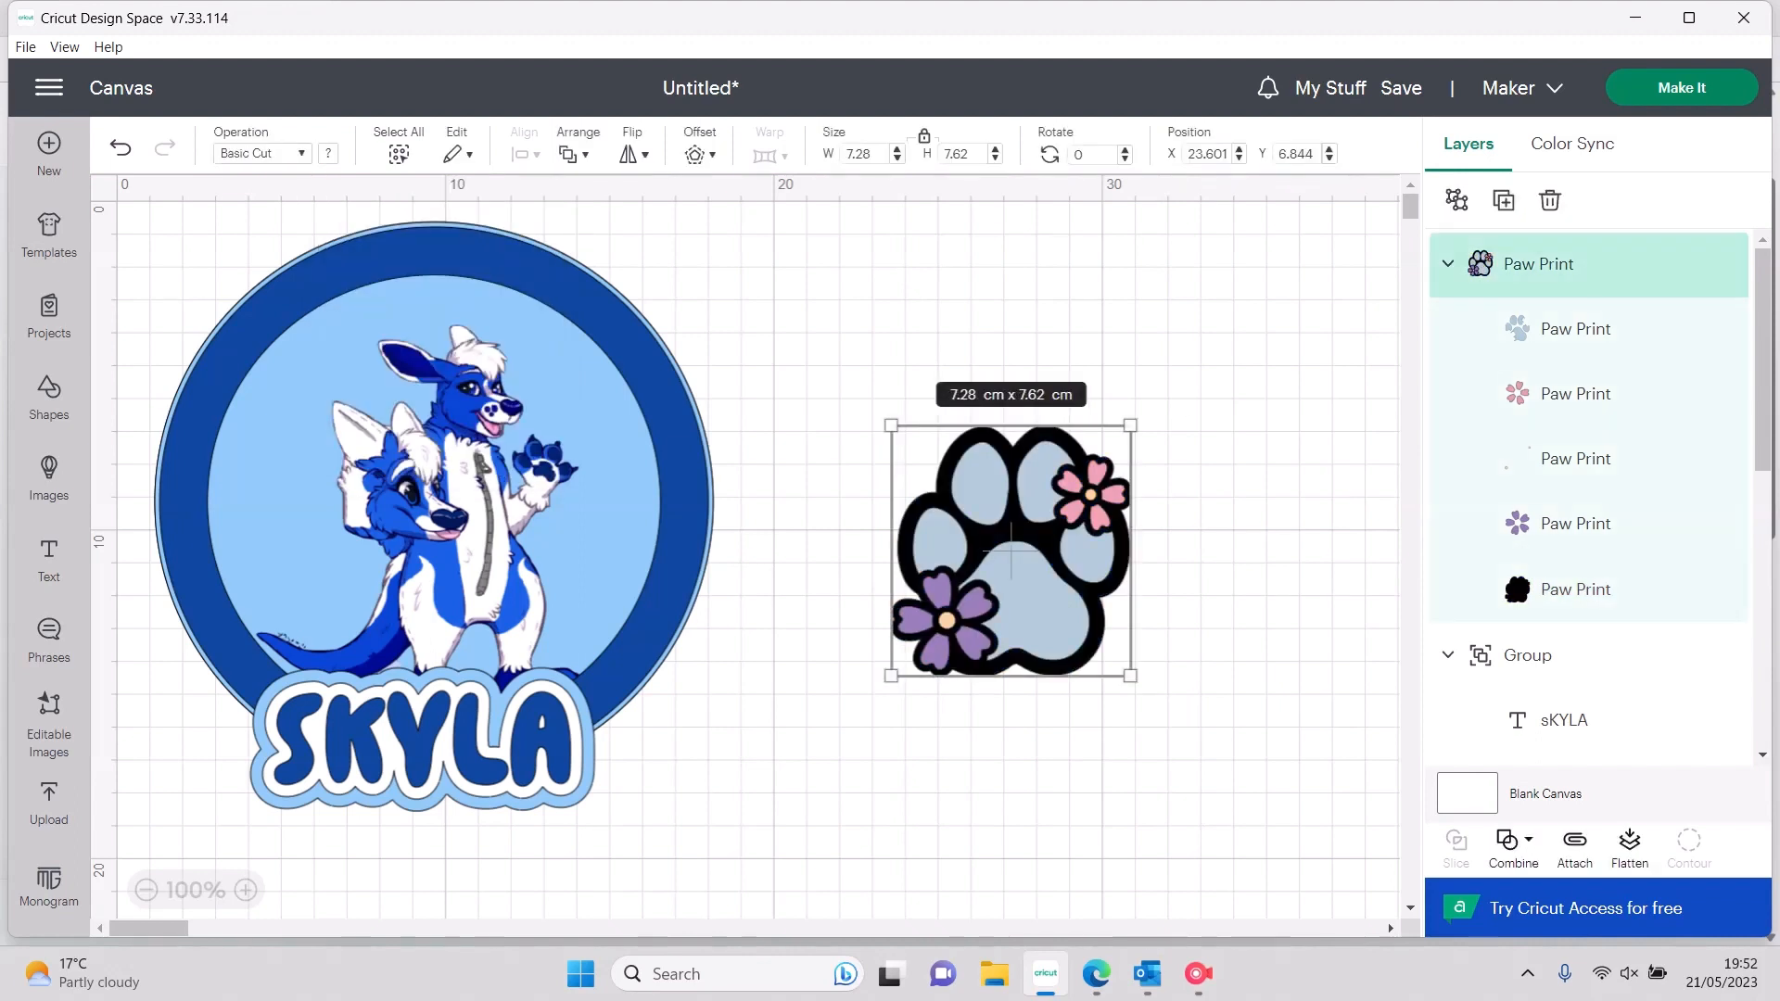
drag(1131, 676, 1046, 589)
drag(983, 529, 684, 625)
drag(754, 515, 650, 628)
Duplicate the paw print, rotate the copy to about 8.39°, and place it on the ring's right edge above the first paw
right_click(651, 628)
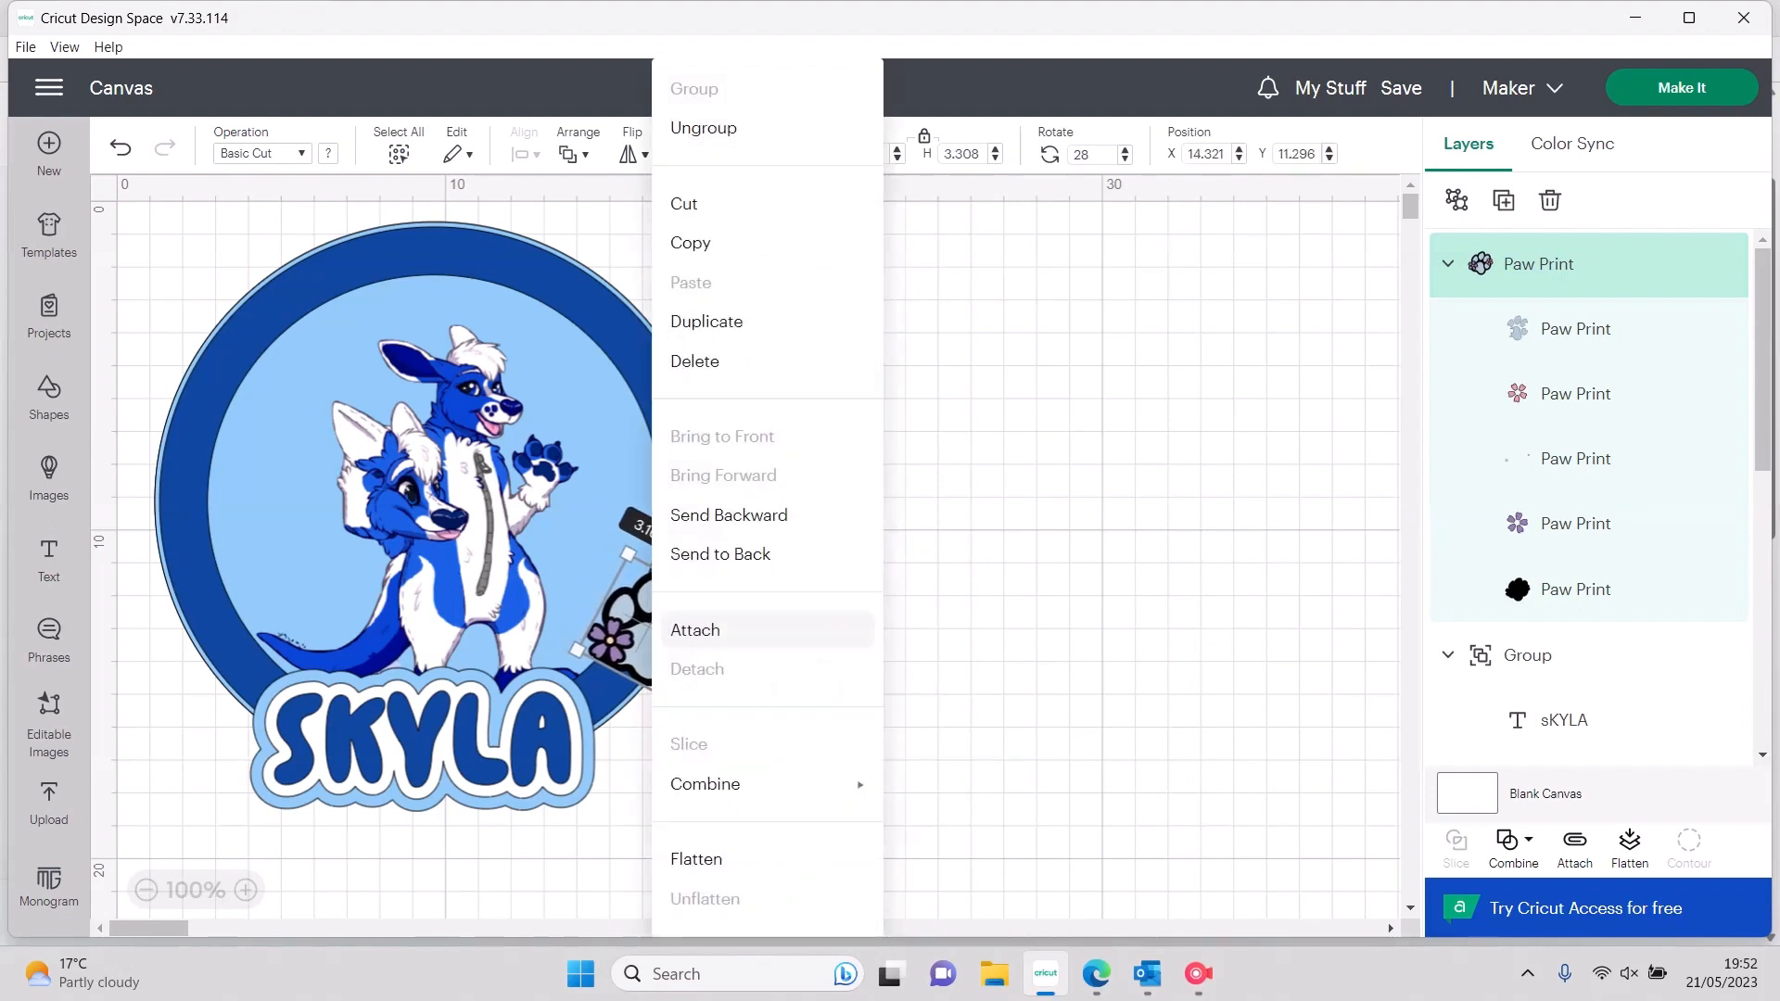
click(709, 322)
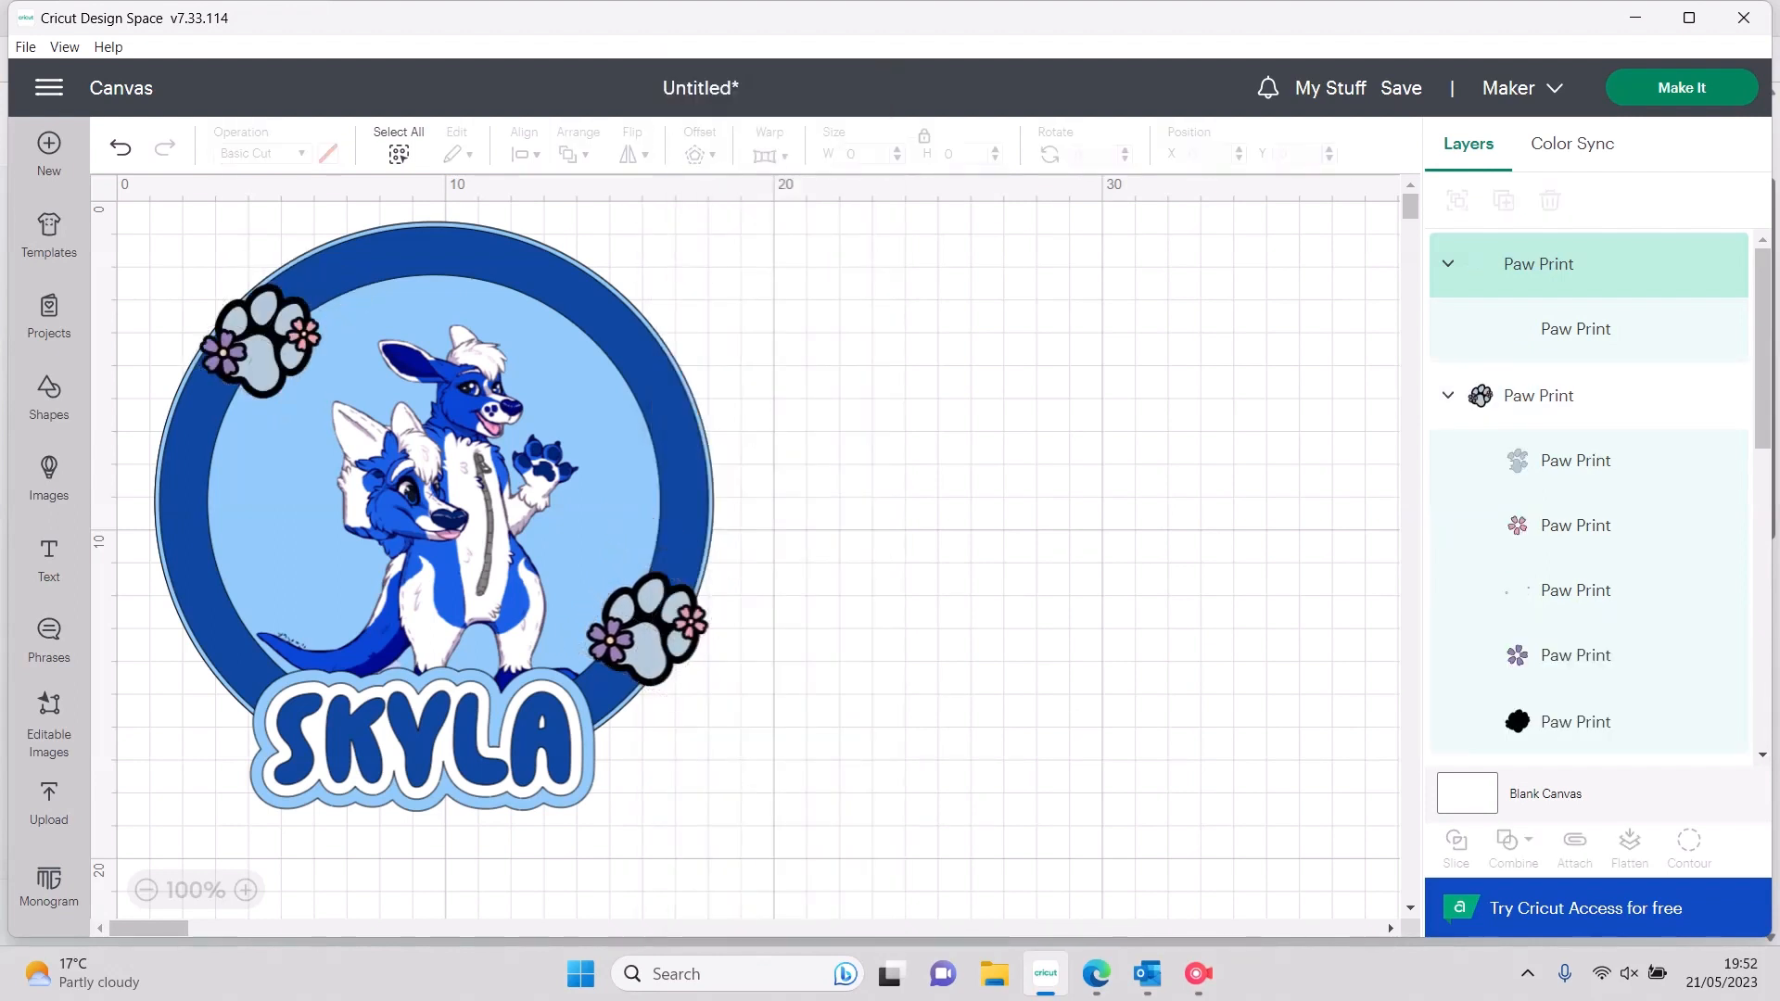
drag(259, 338, 813, 484)
drag(802, 481, 755, 524)
right_click(966, 520)
click(941, 520)
Duplicate the middle paw print, rotate the new copy to about 15.56°, and place it on the ring's upper-right edge
right_click(755, 524)
click(810, 331)
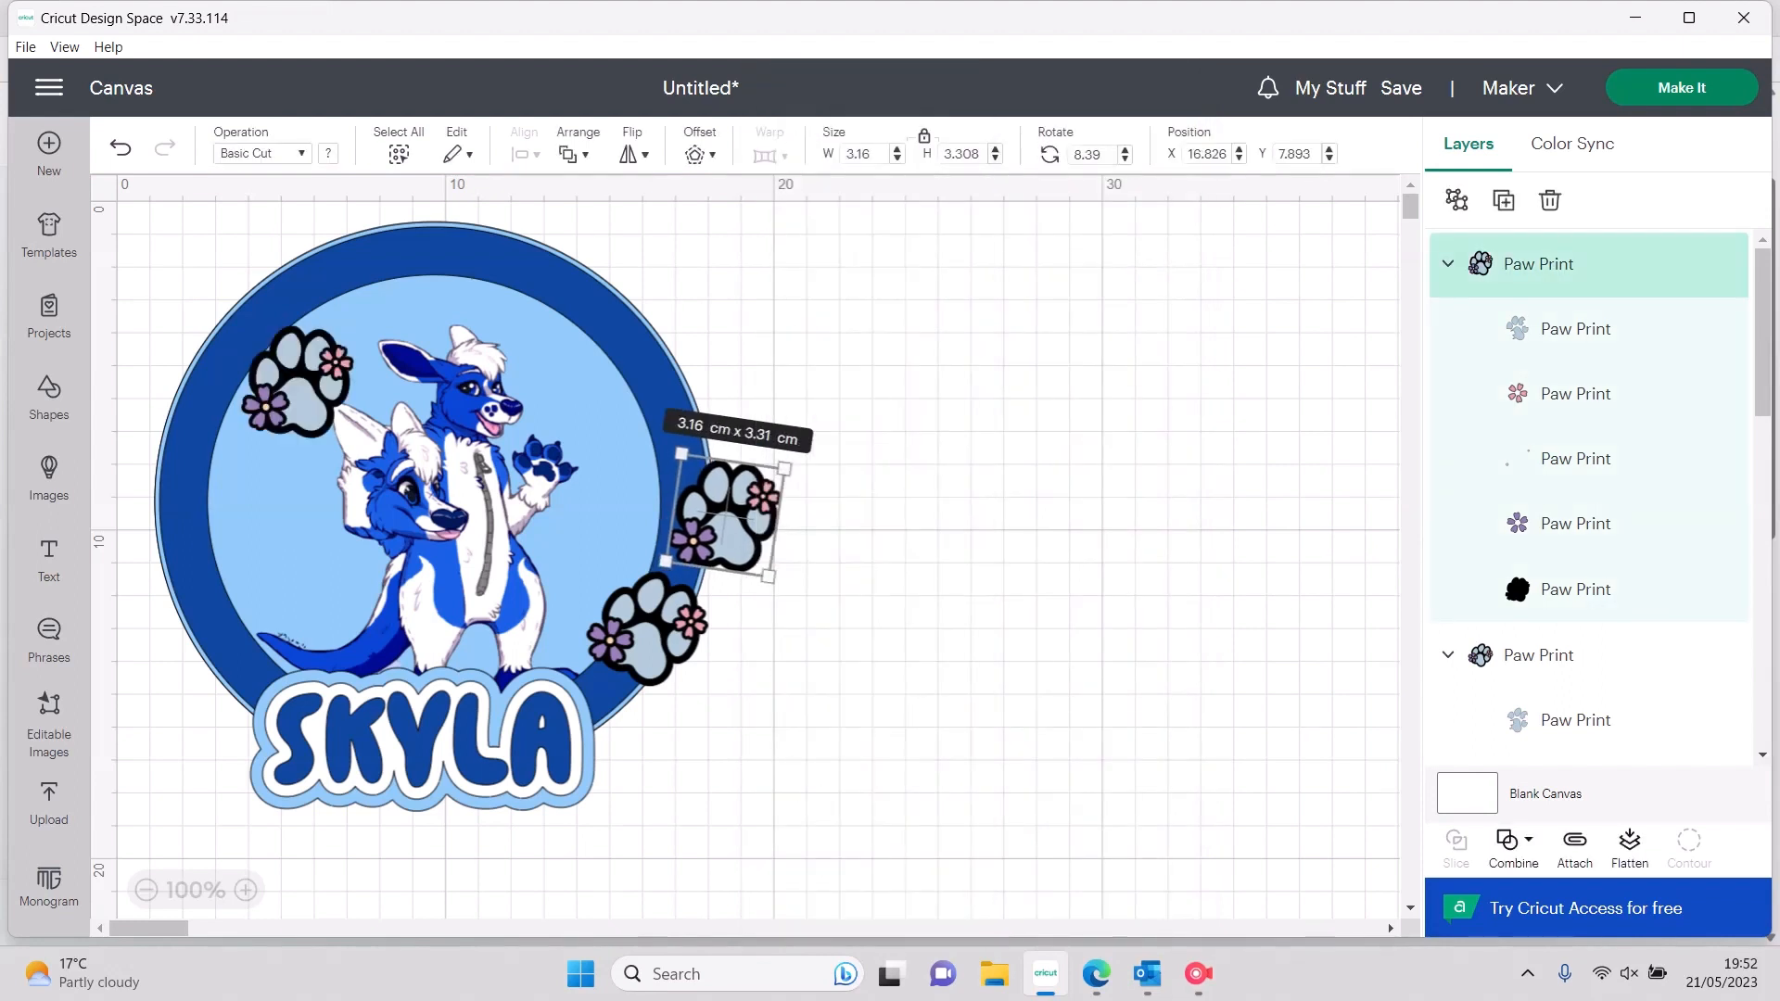
drag(297, 382, 658, 397)
drag(717, 350, 722, 359)
drag(657, 397, 652, 367)
Fine-tune the positions of the three paw prints so they follow the ring's right edge with even spacing
drag(728, 516, 718, 501)
drag(647, 631, 650, 635)
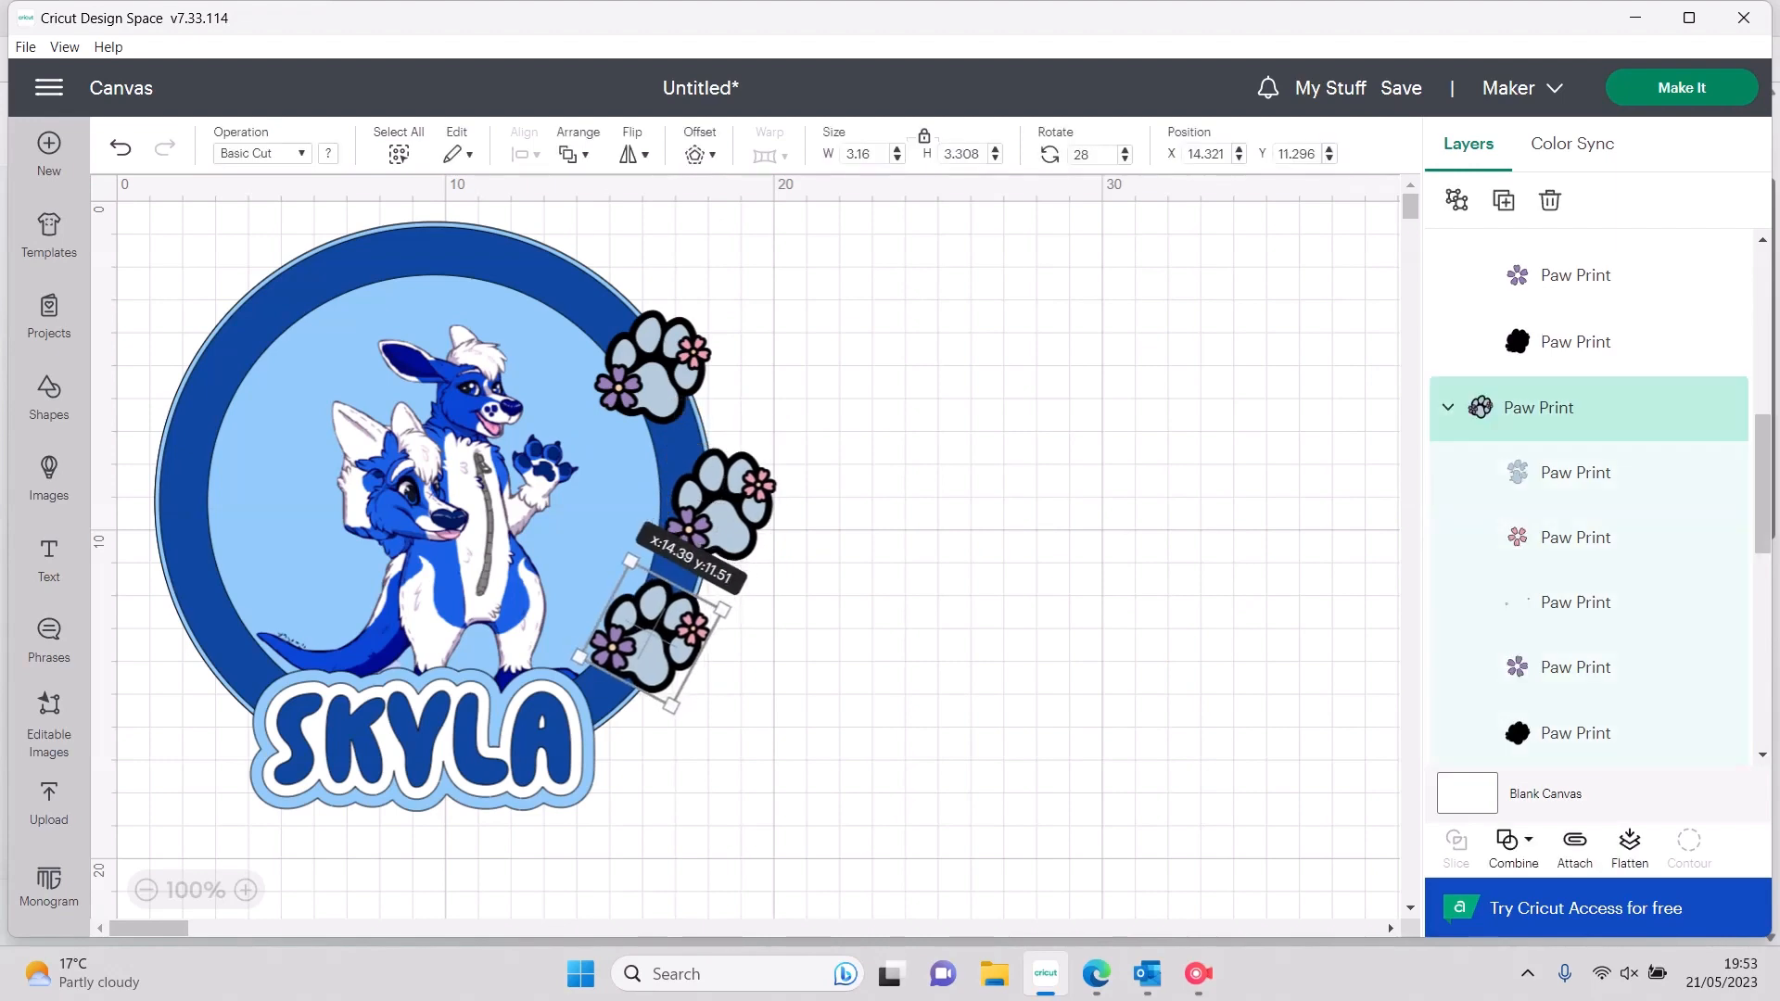
click(717, 502)
click(927, 519)
drag(655, 371, 656, 371)
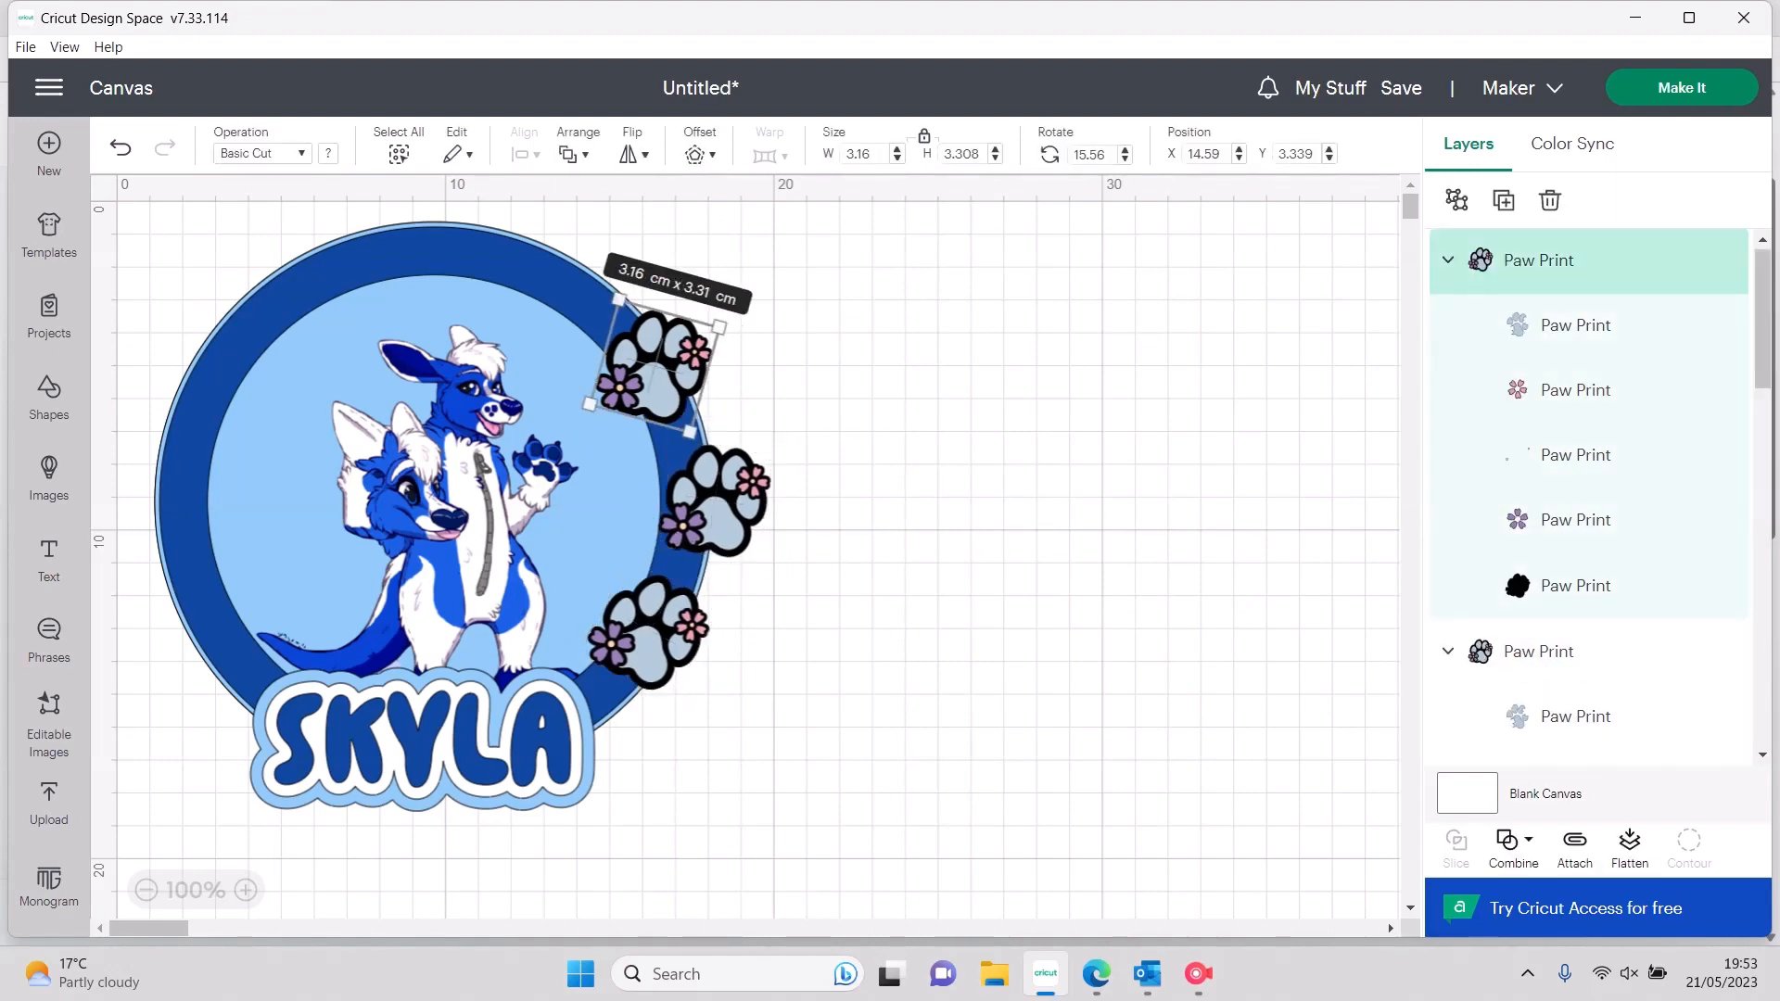
Try a 0.635 cm offset on the upper paw print and a 0.45 cm offset on the lower one, and undo the latter
click(699, 154)
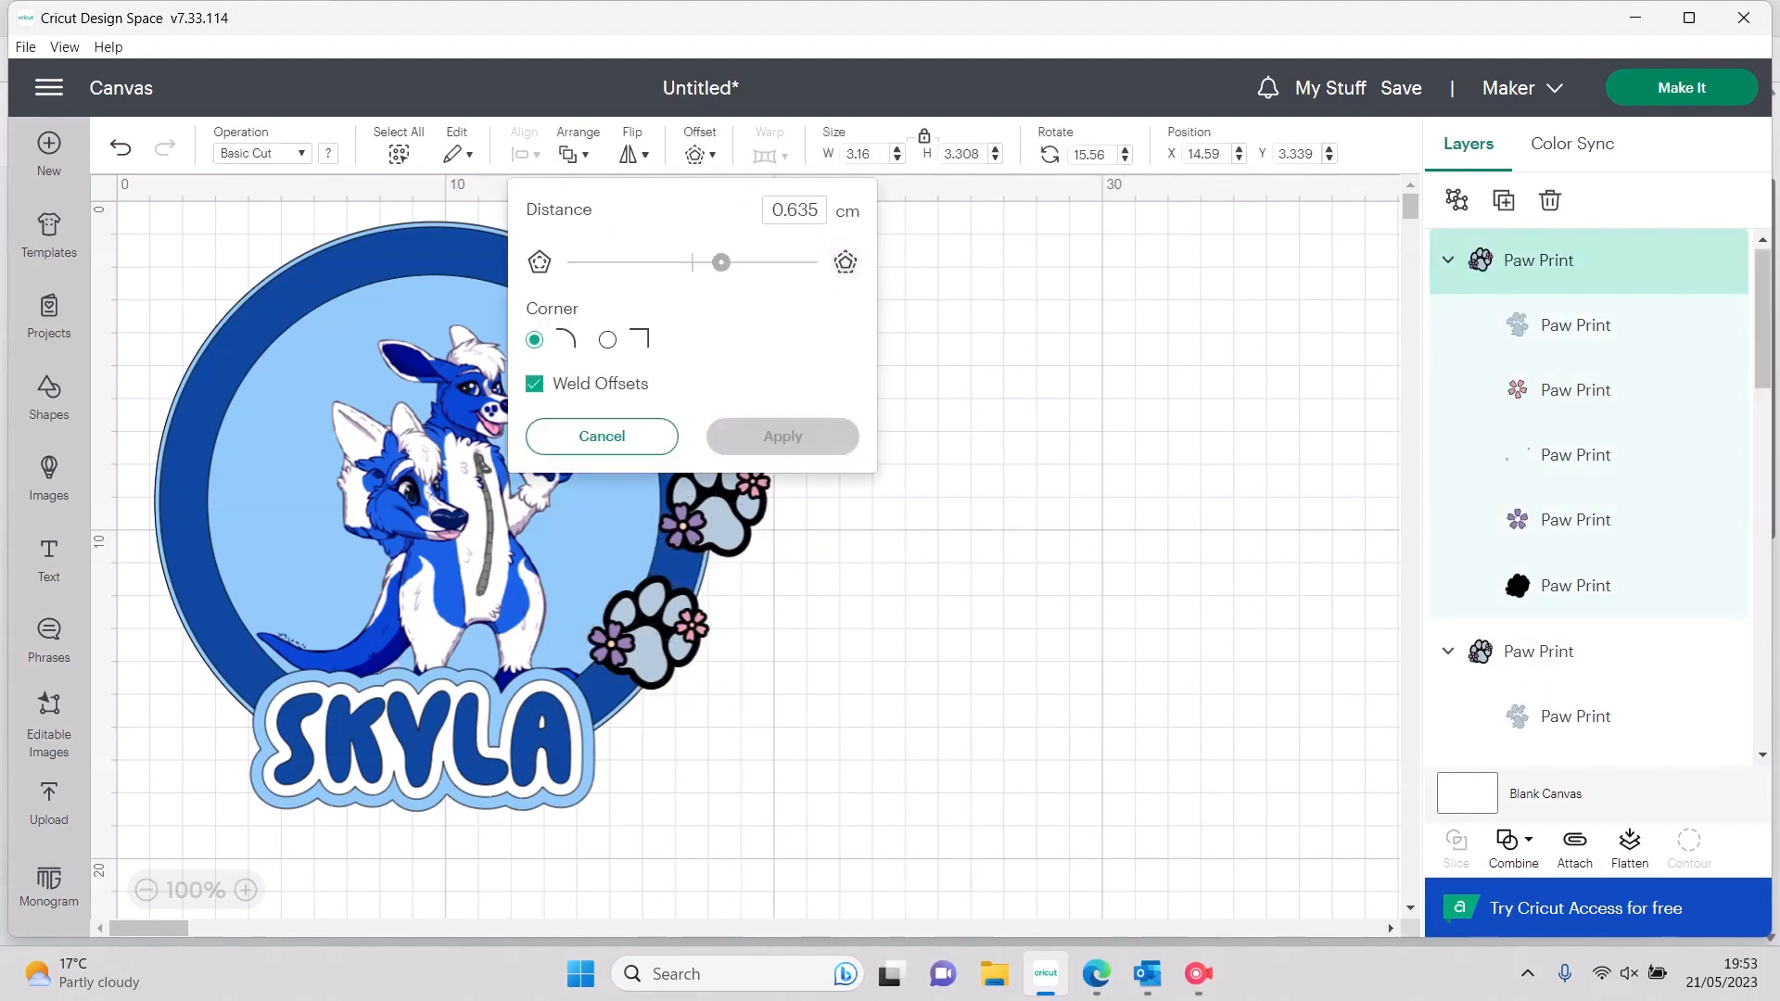
click(782, 437)
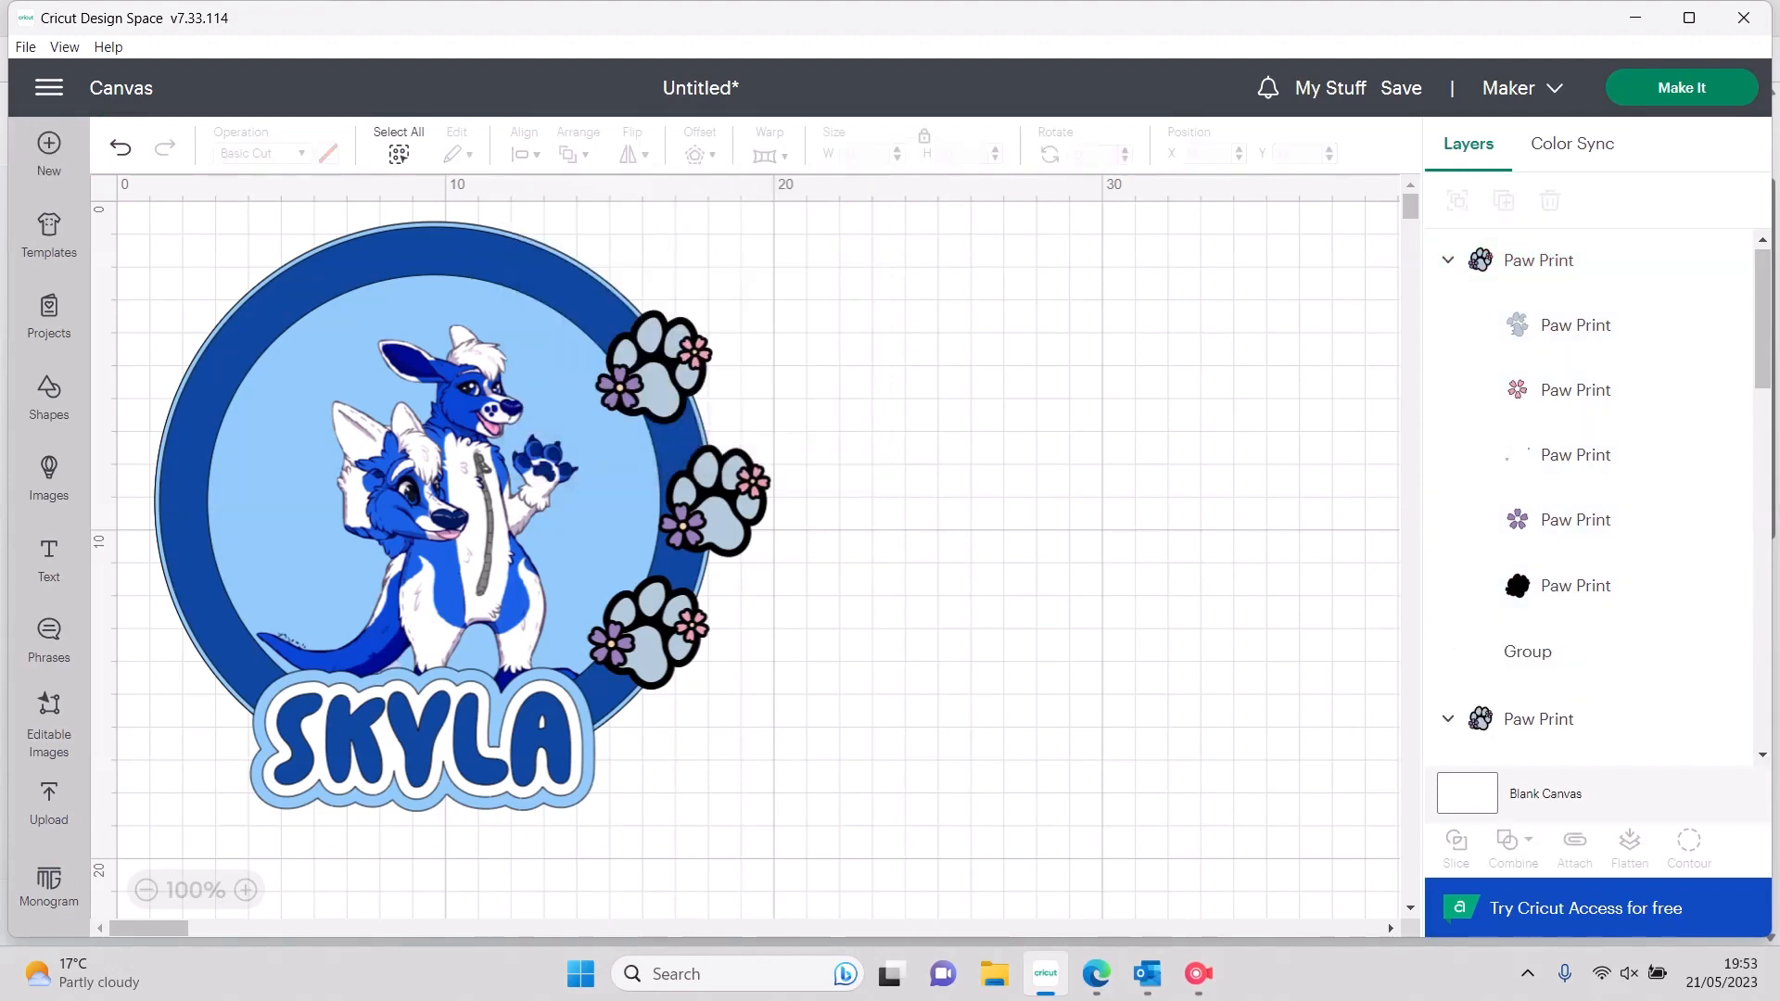
click(651, 634)
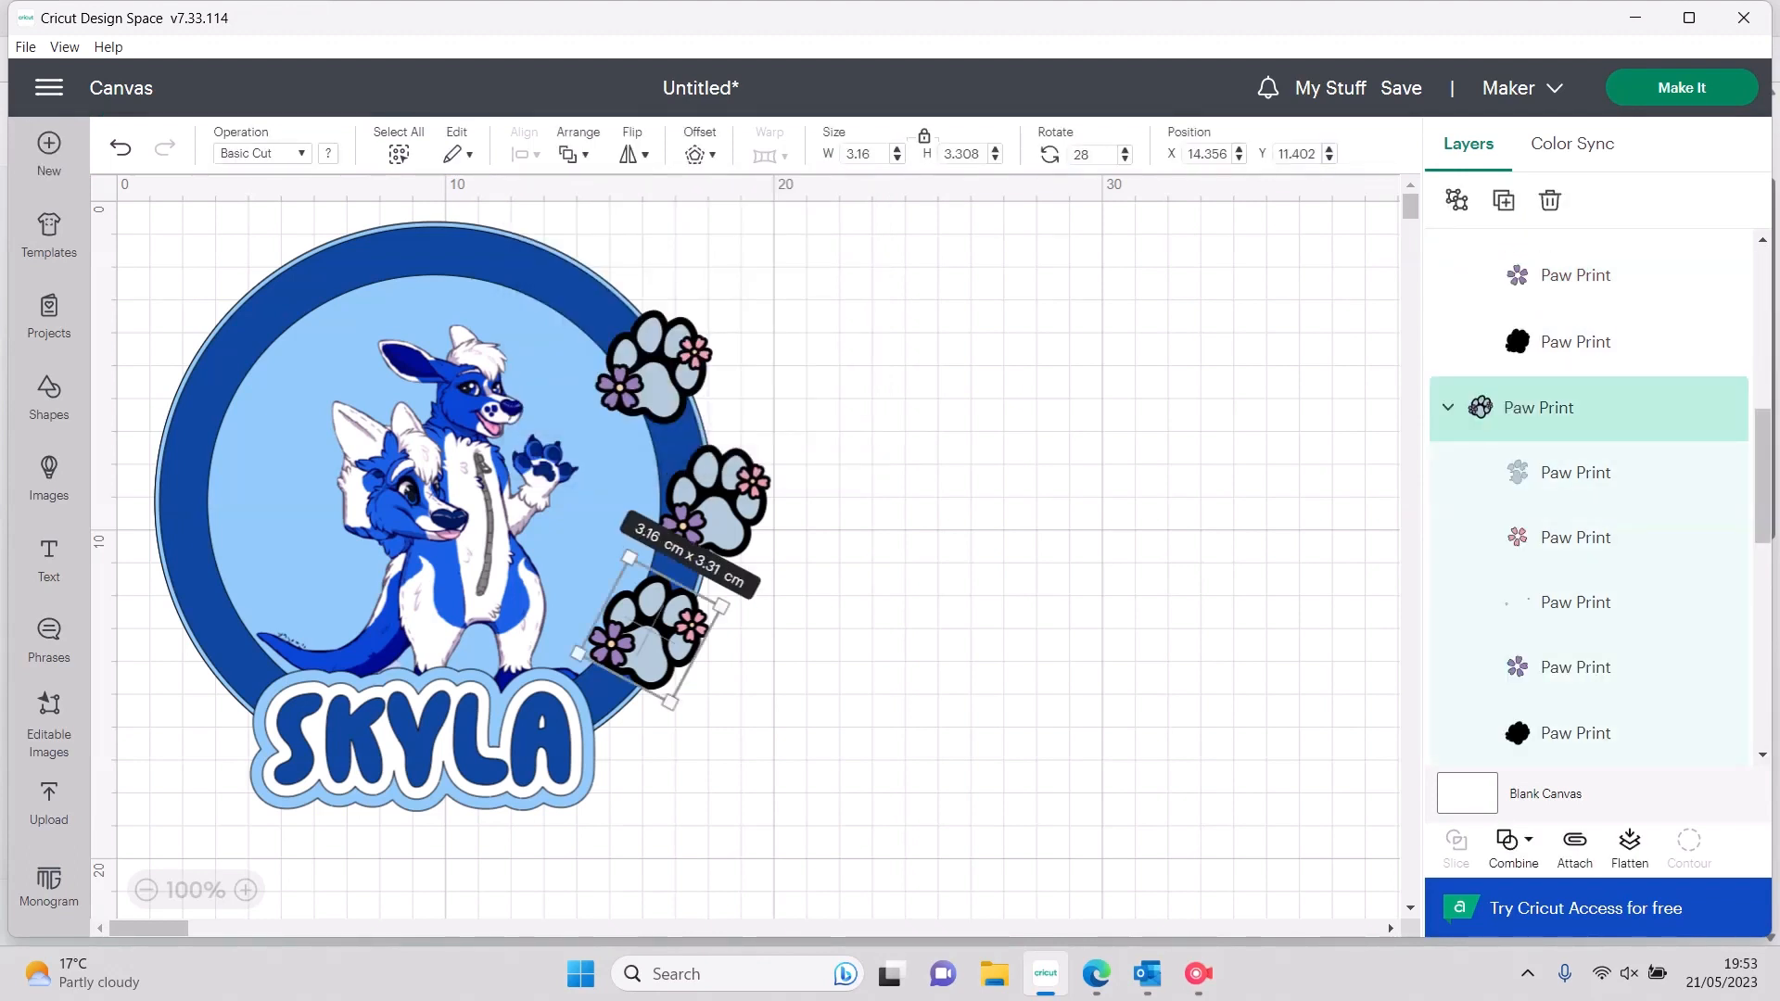
click(699, 154)
drag(721, 262, 707, 262)
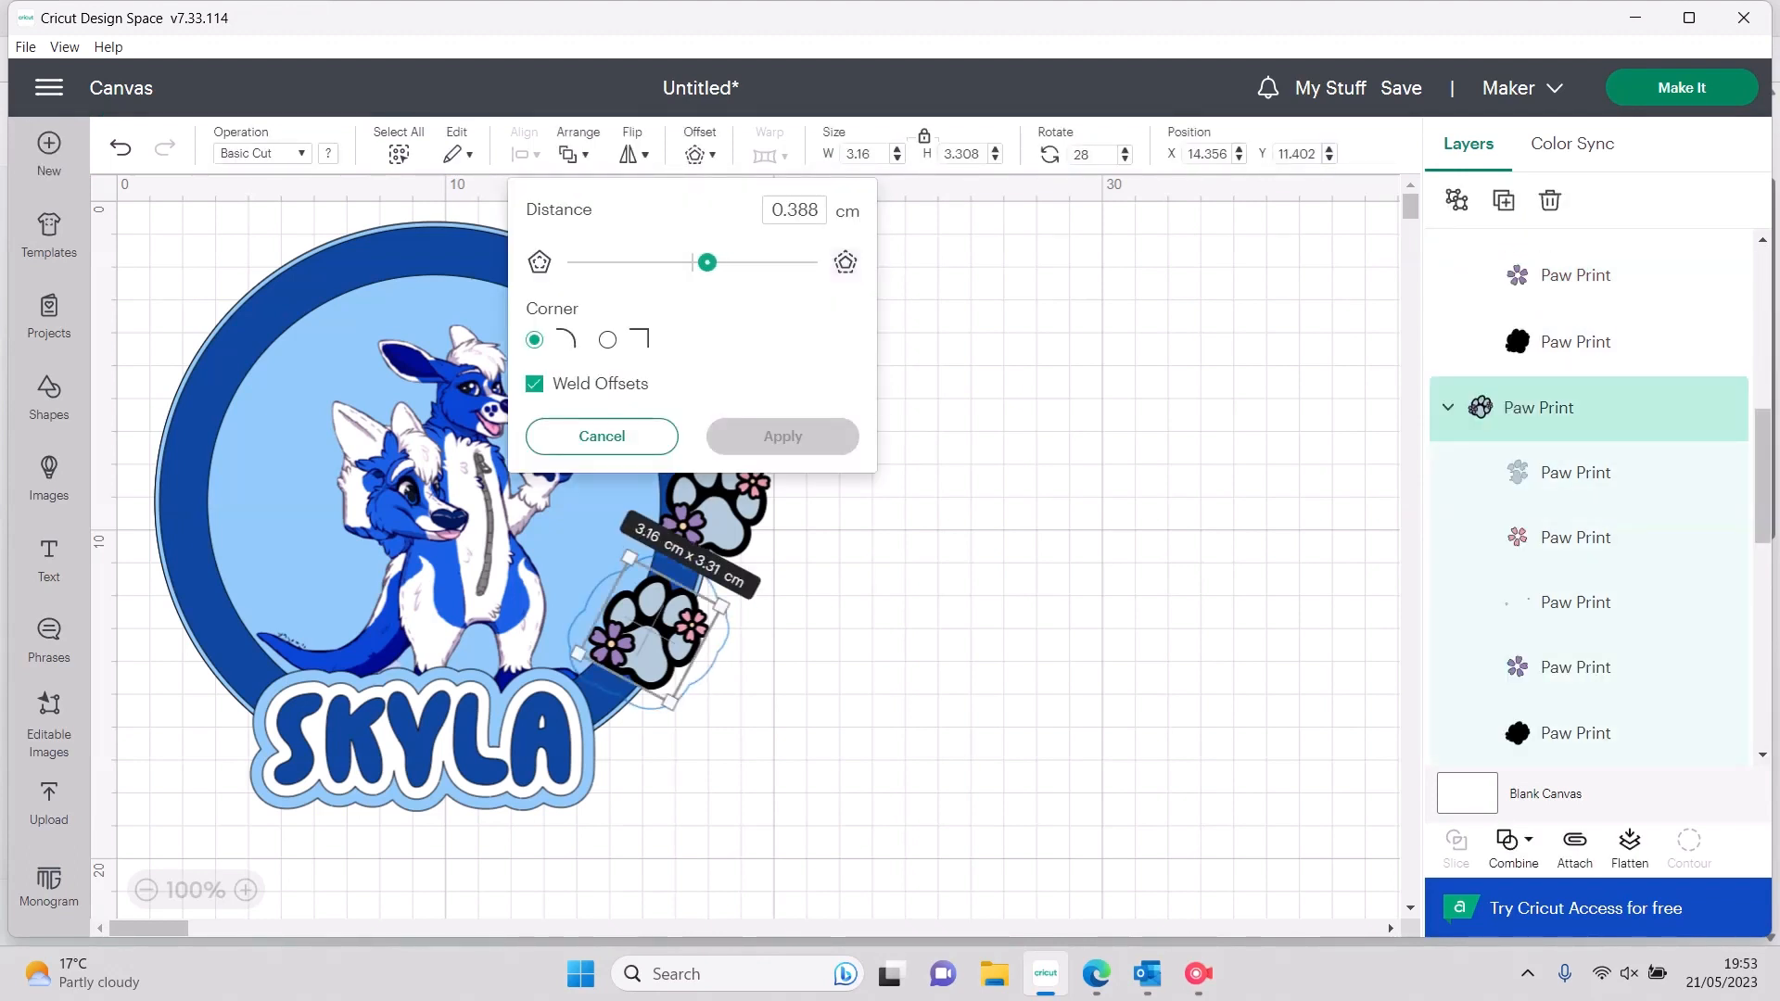
key(ctrl+a)
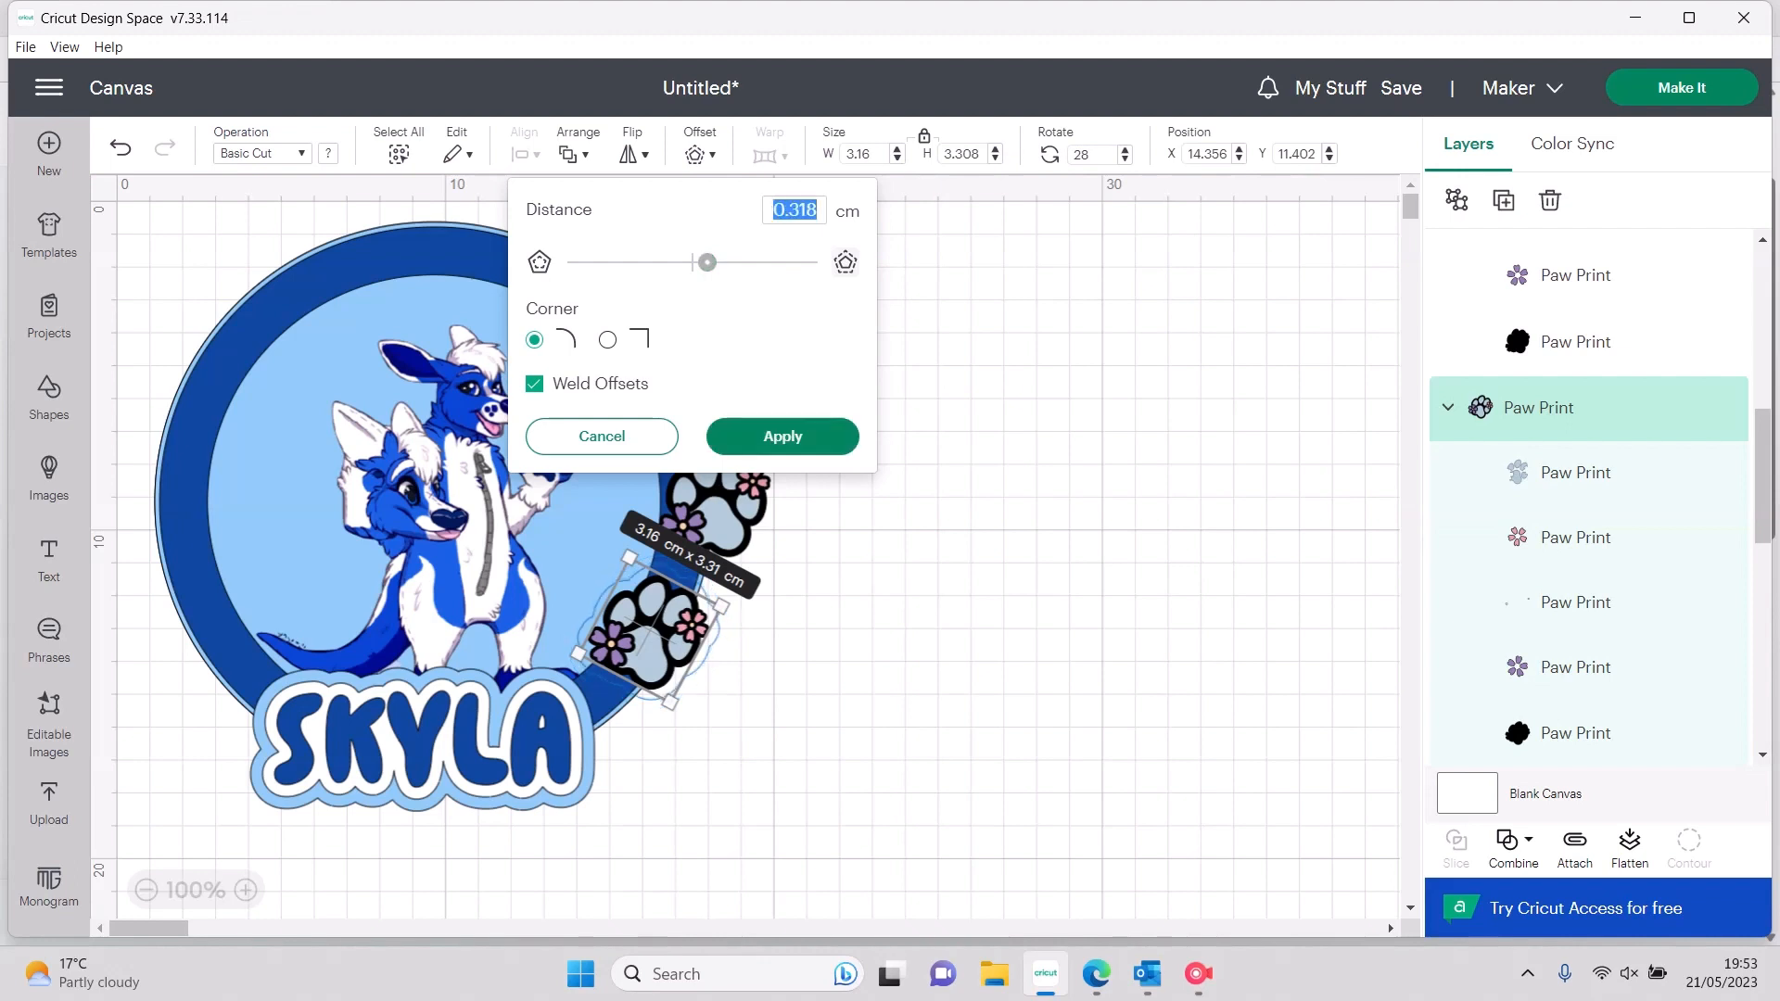
key(BackSpace)
text(0.45)
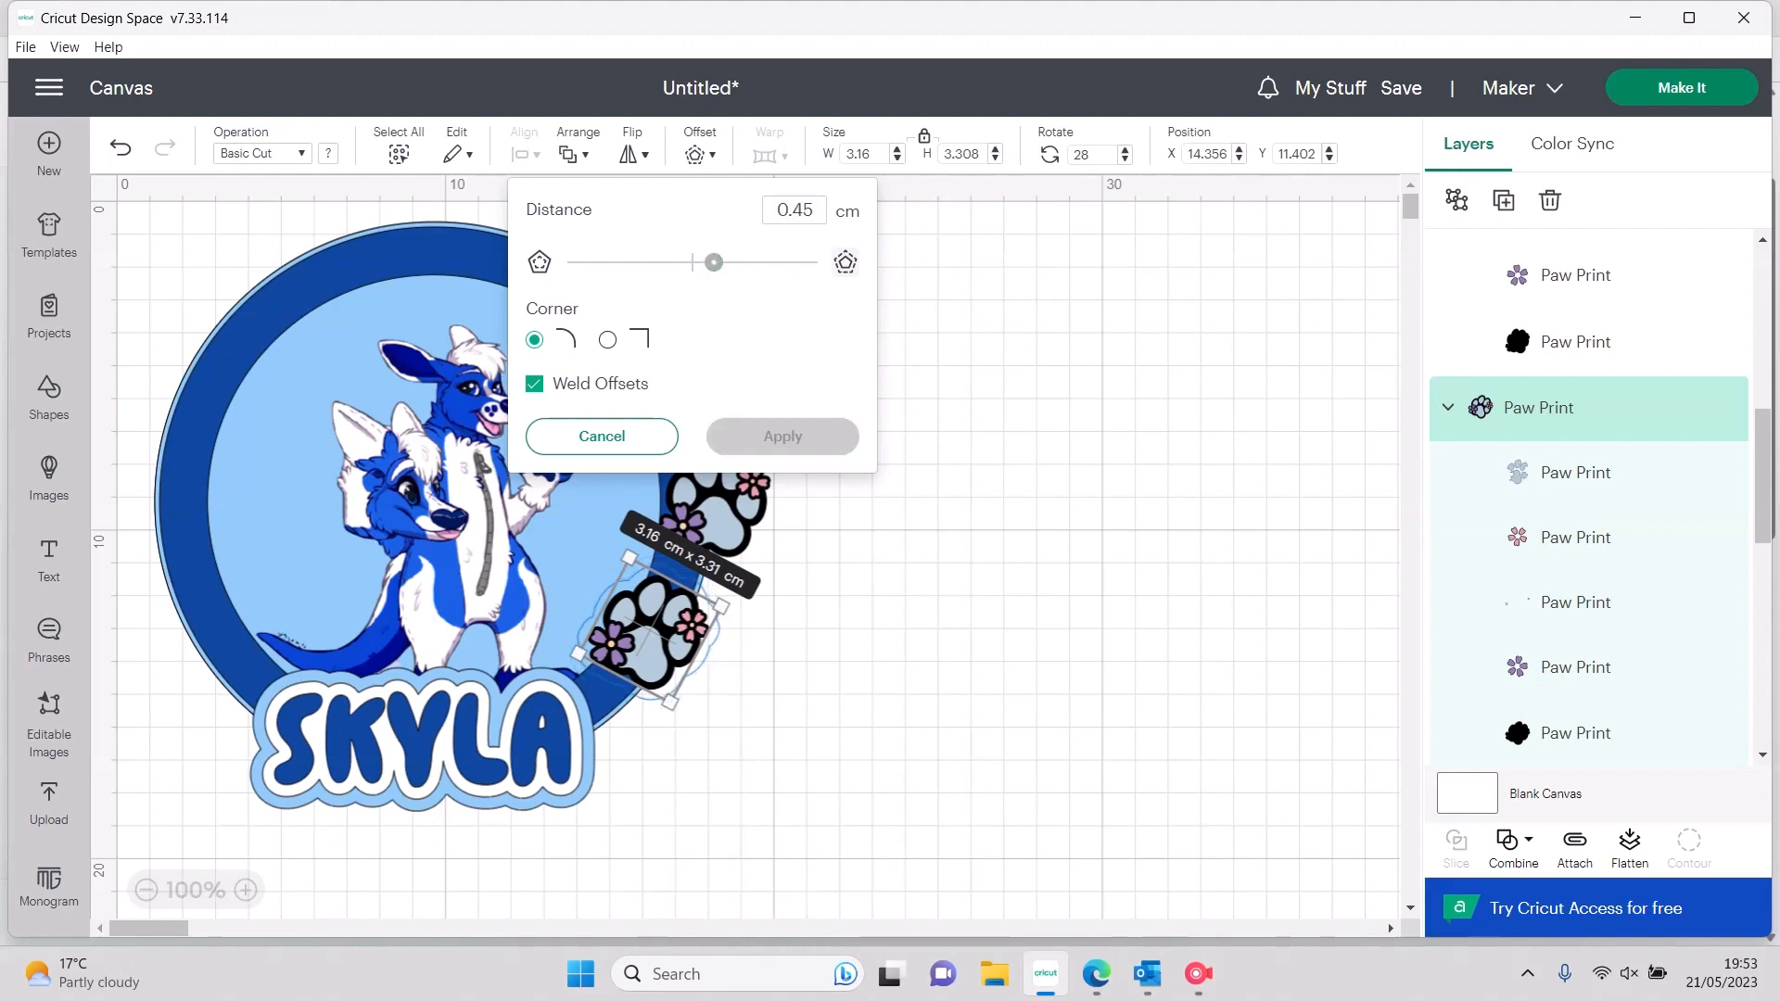
click(782, 436)
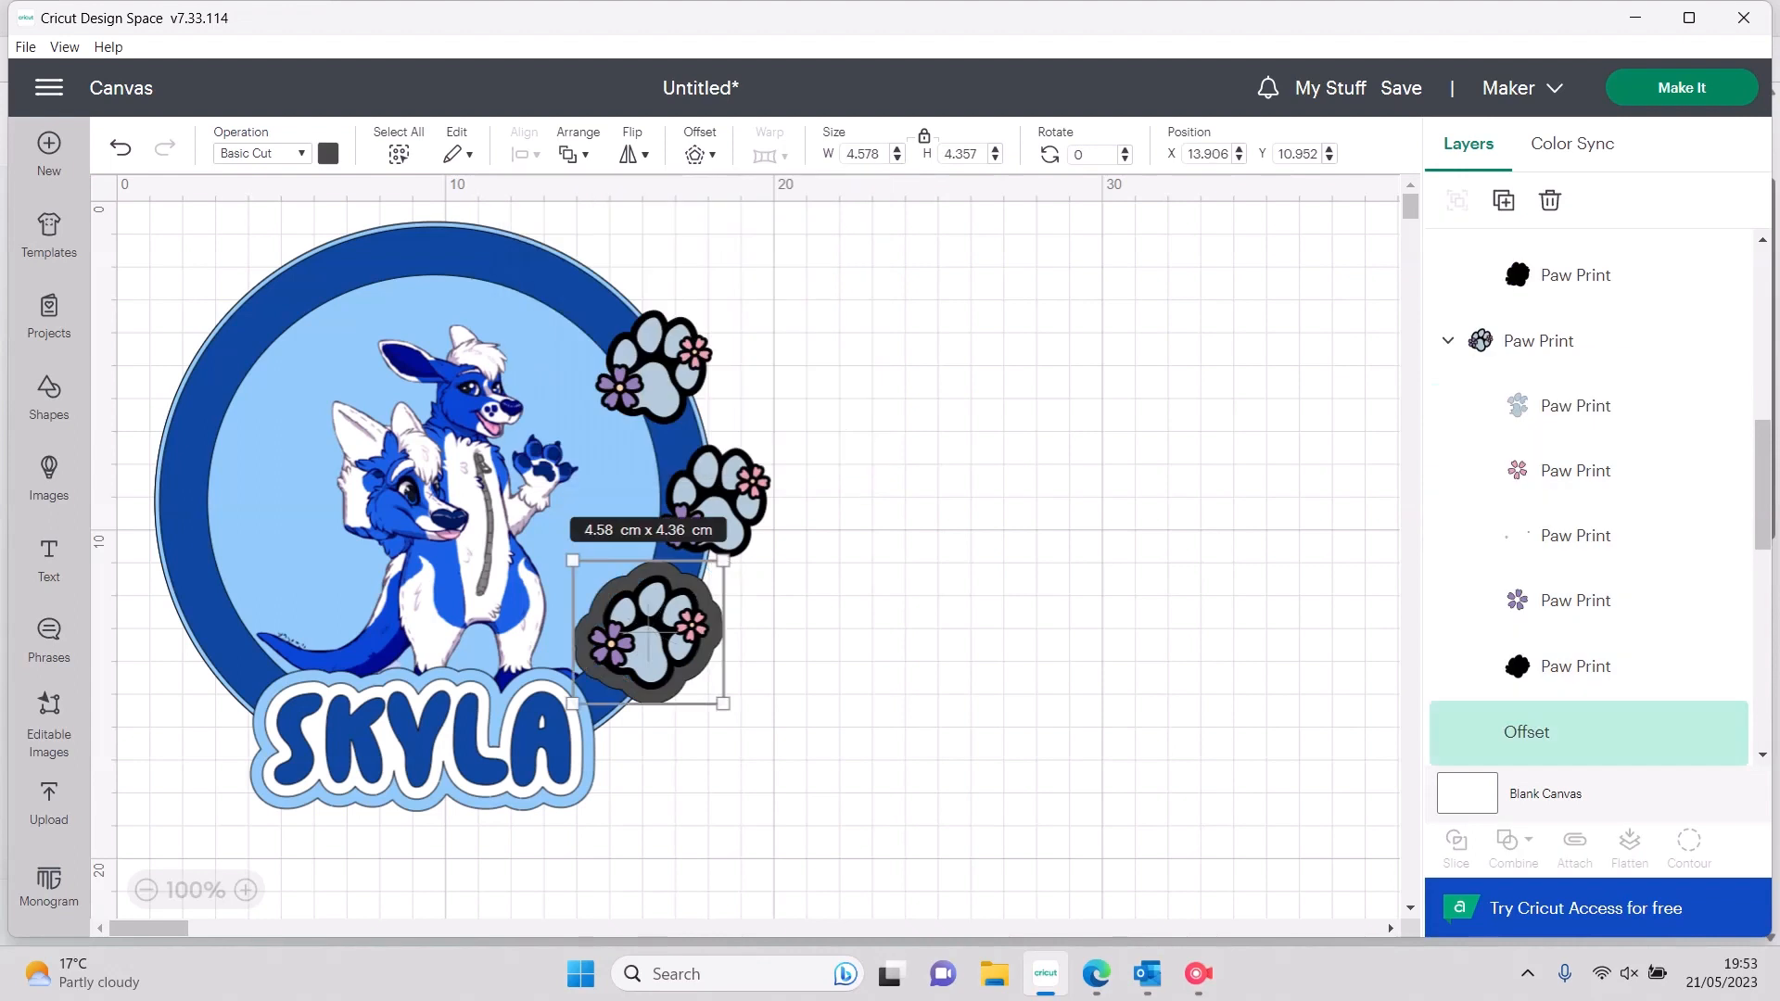
key(ctrl+z)
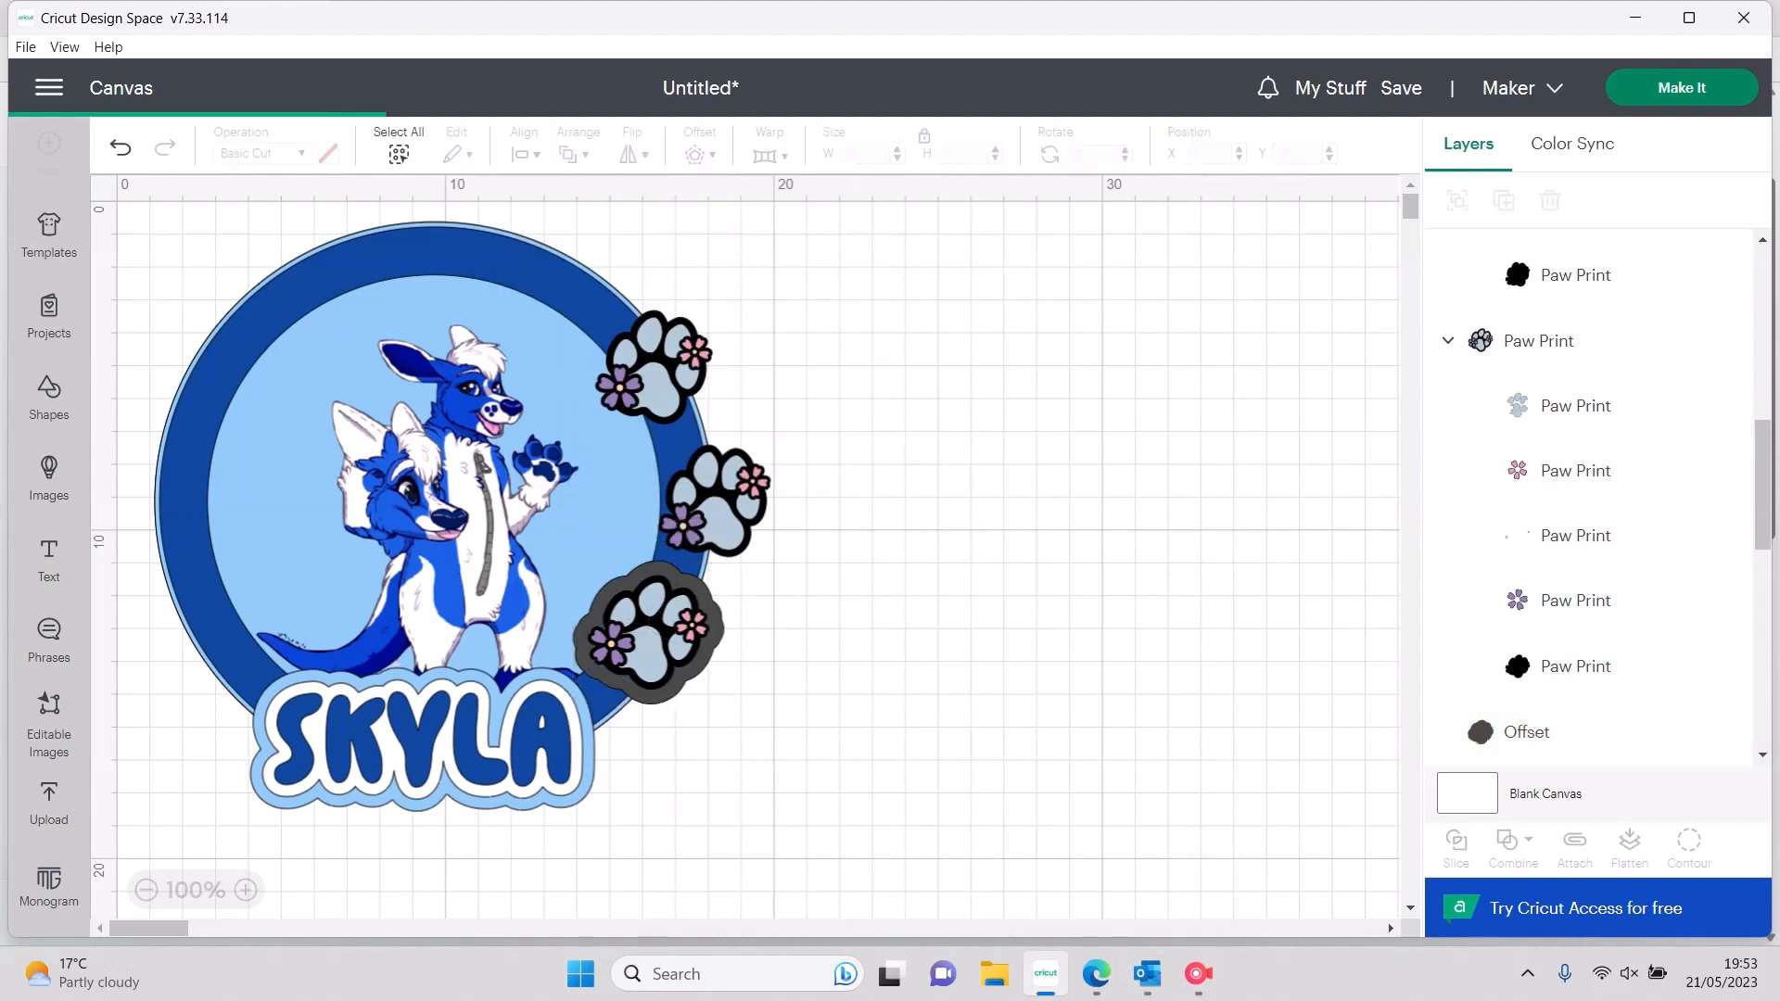
Add a 0.2 cm rounded-corner offset around the lower paw print
click(651, 640)
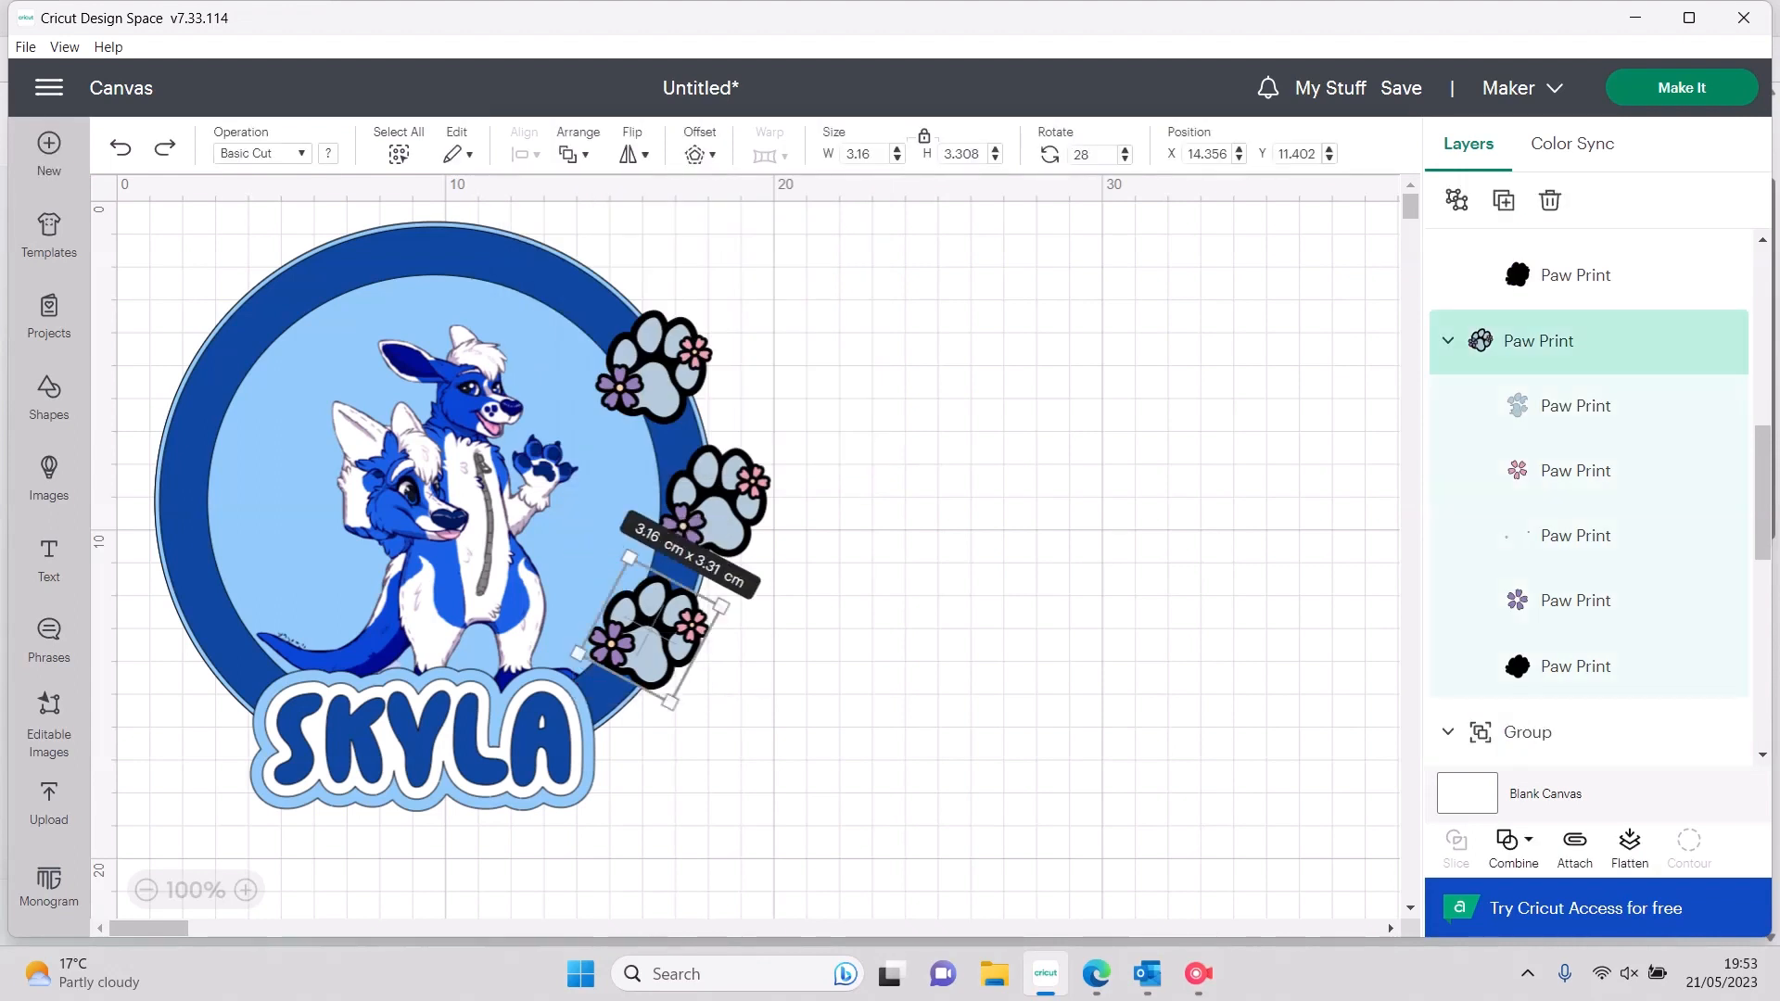
click(700, 153)
drag(715, 263, 708, 263)
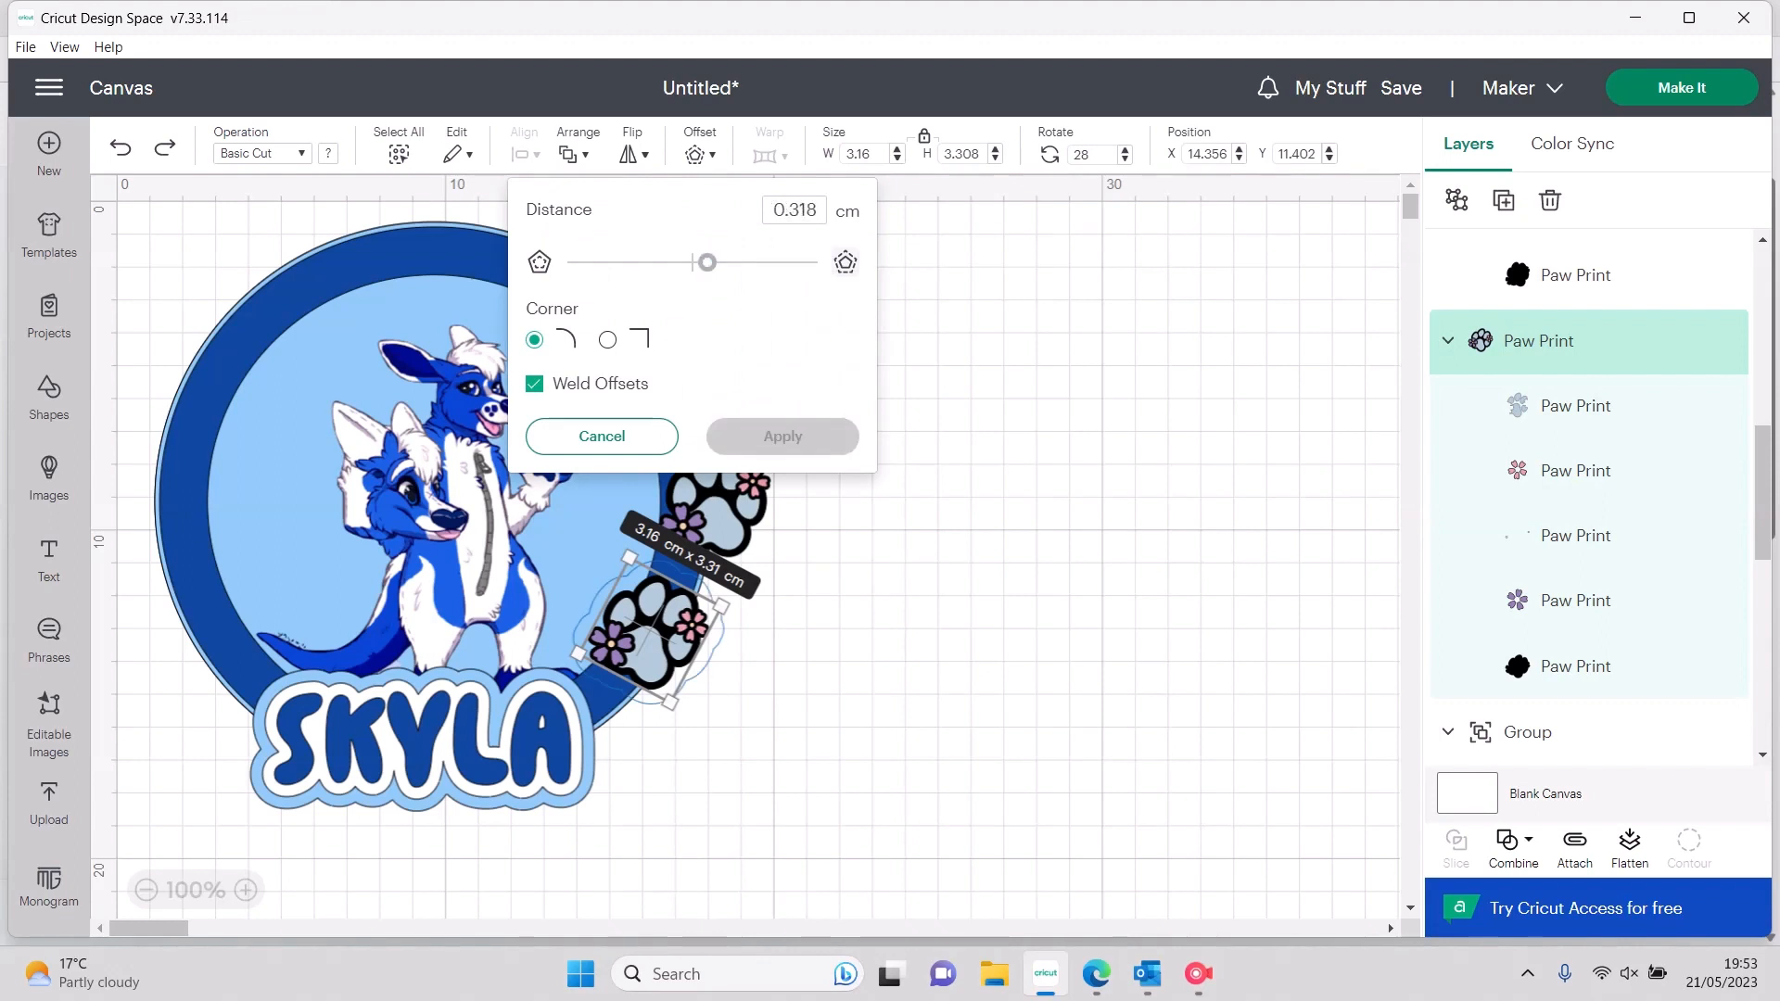
click(794, 210)
text(0.1)
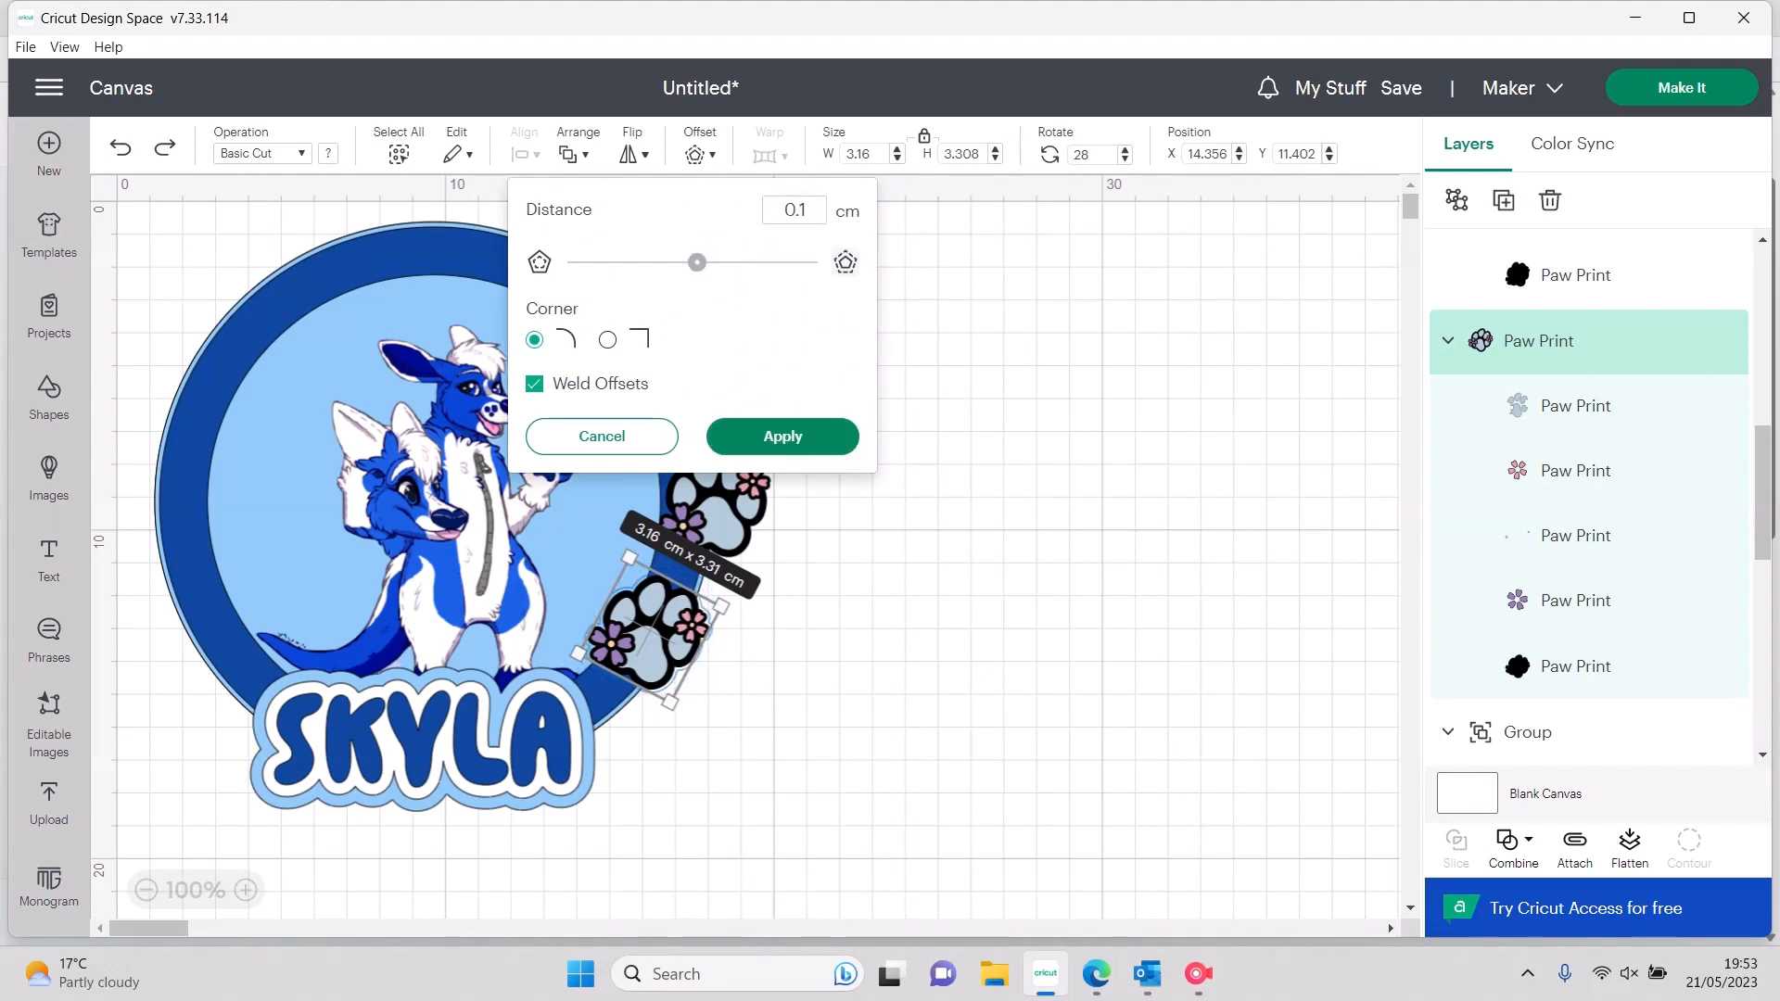
key(BackSpace)
text(2)
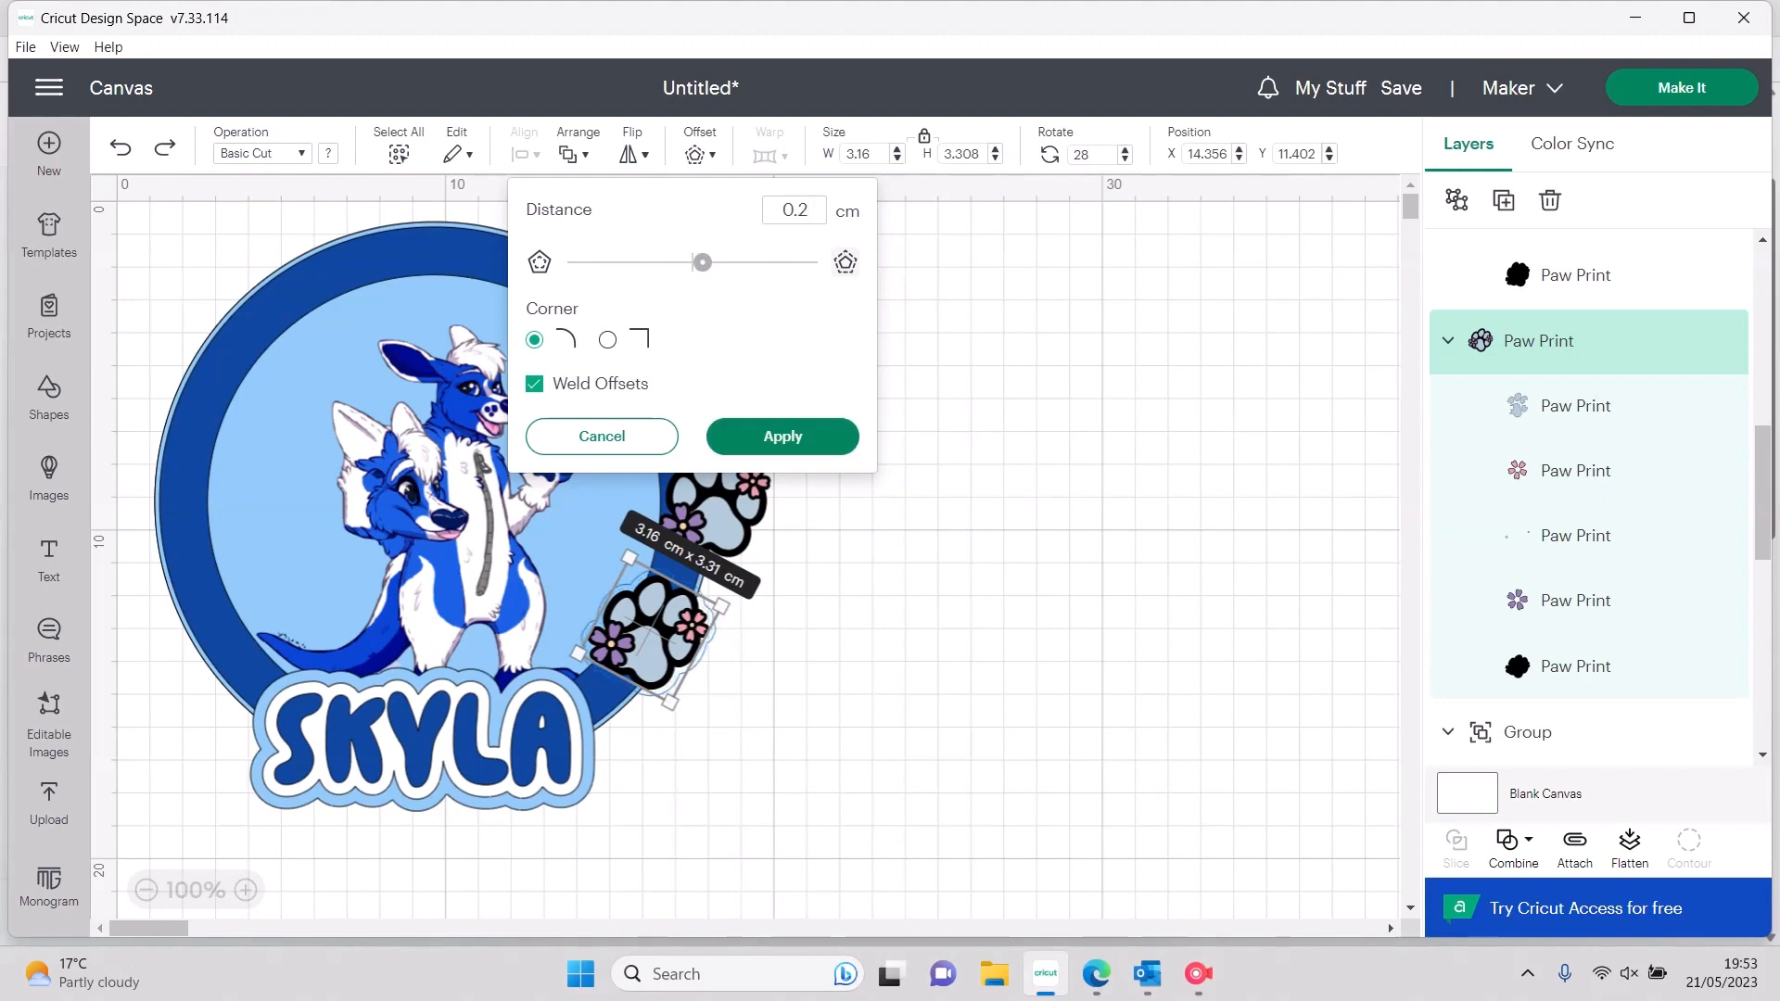
click(783, 436)
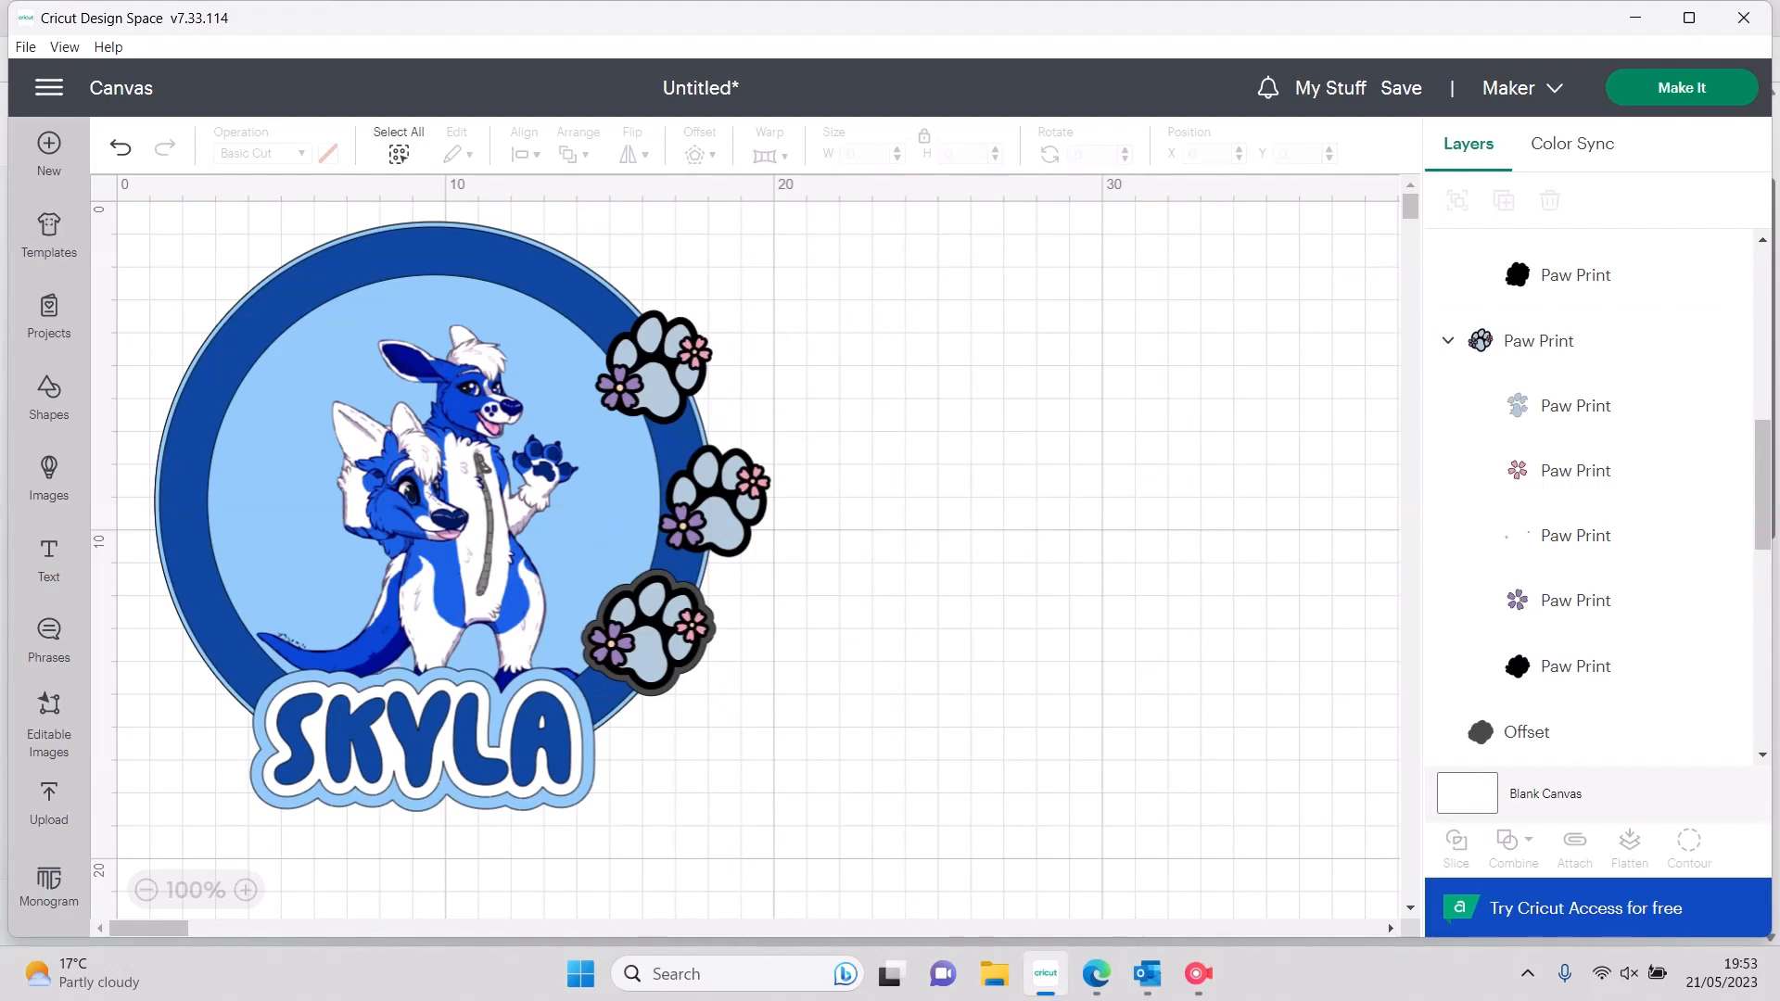
Add a 0.2 cm offset around the middle paw print
click(717, 505)
click(700, 154)
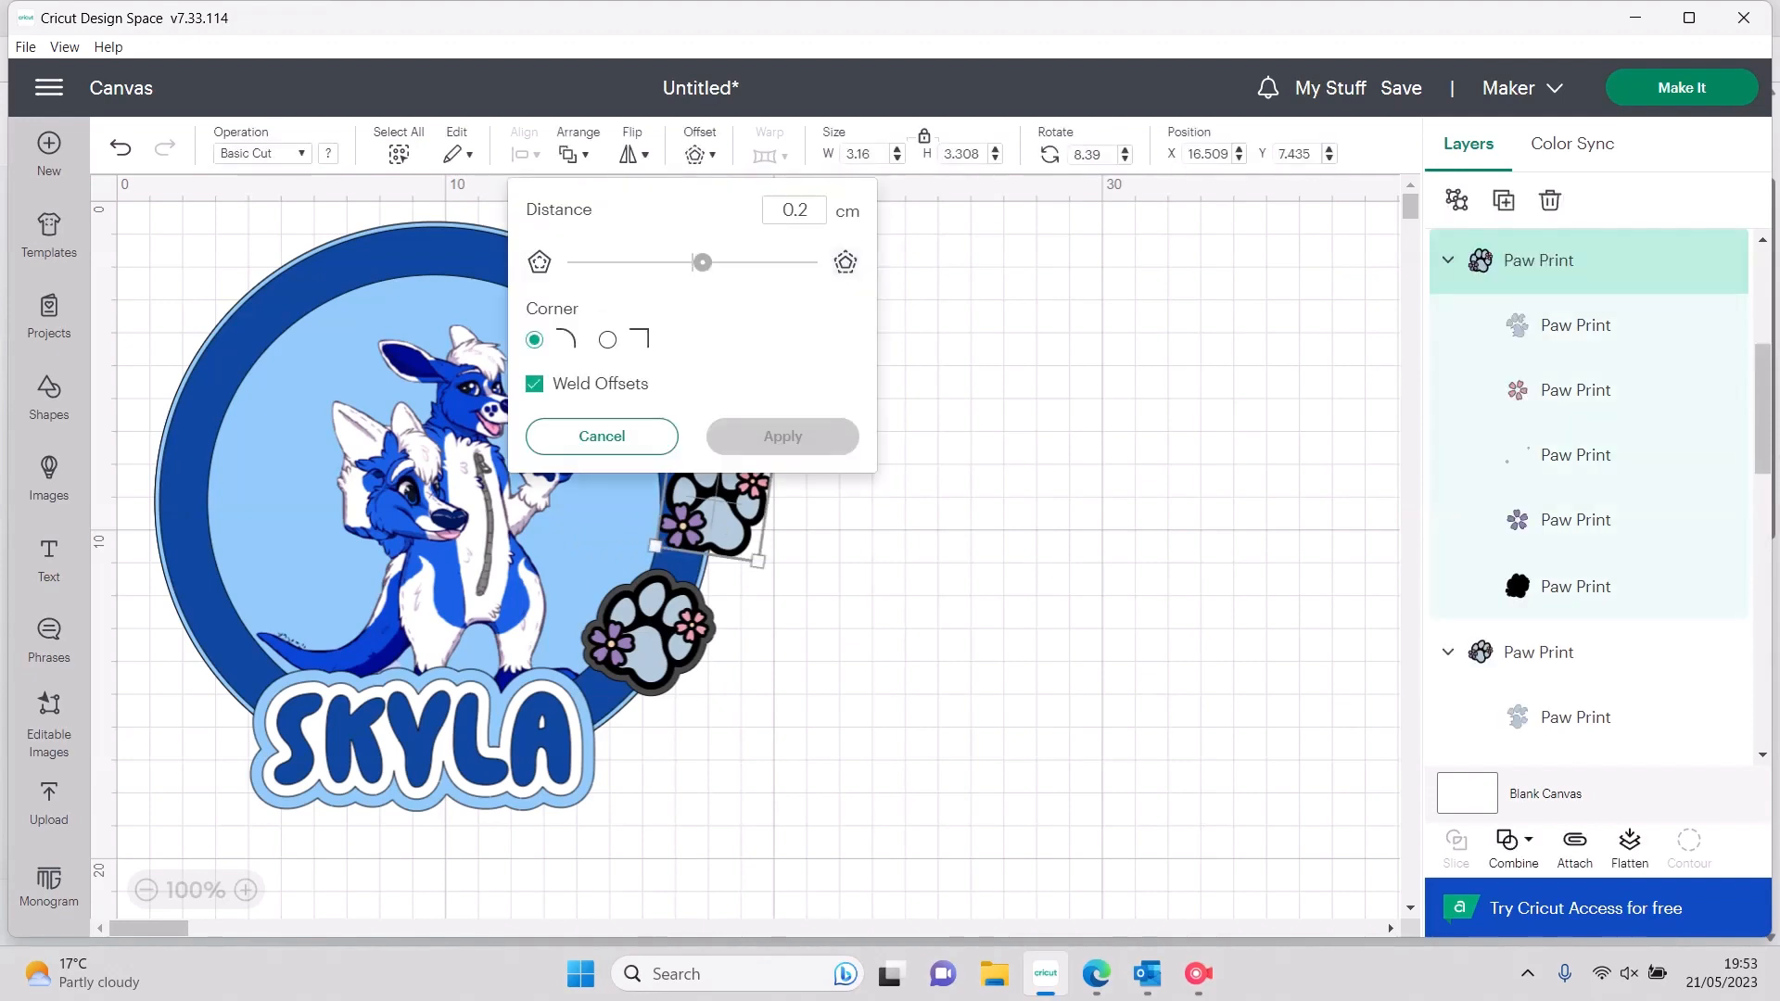
click(783, 436)
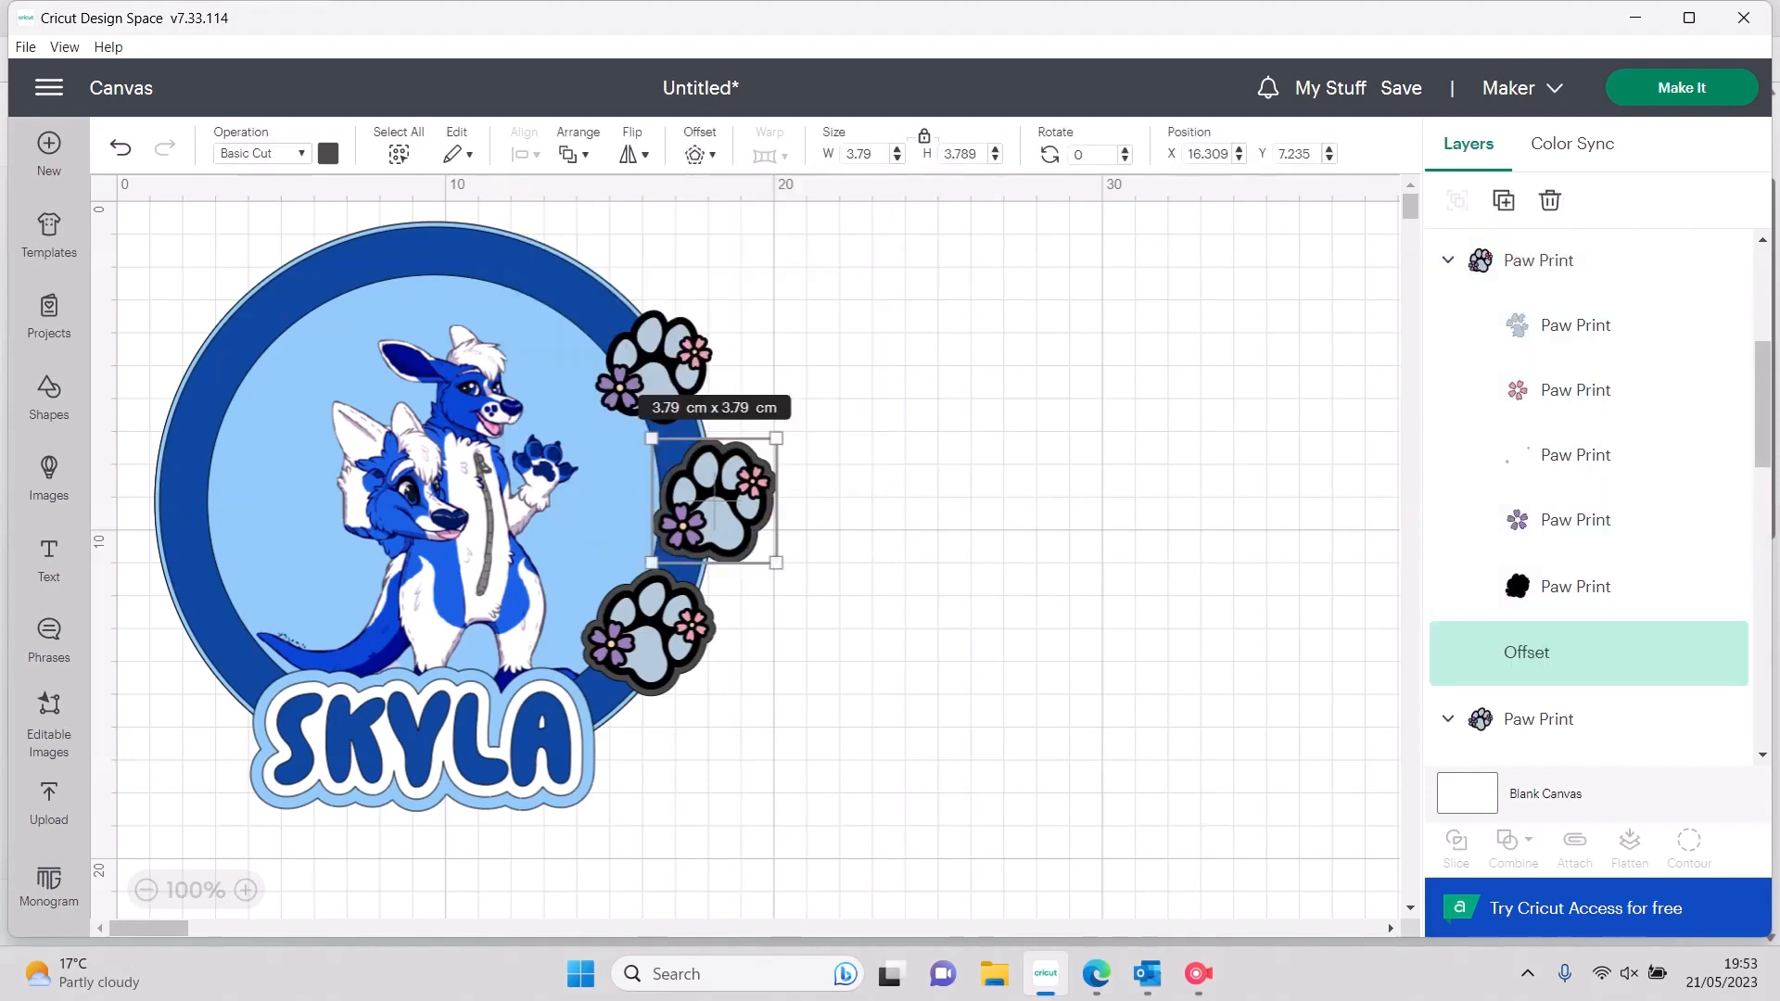
click(675, 429)
click(795, 364)
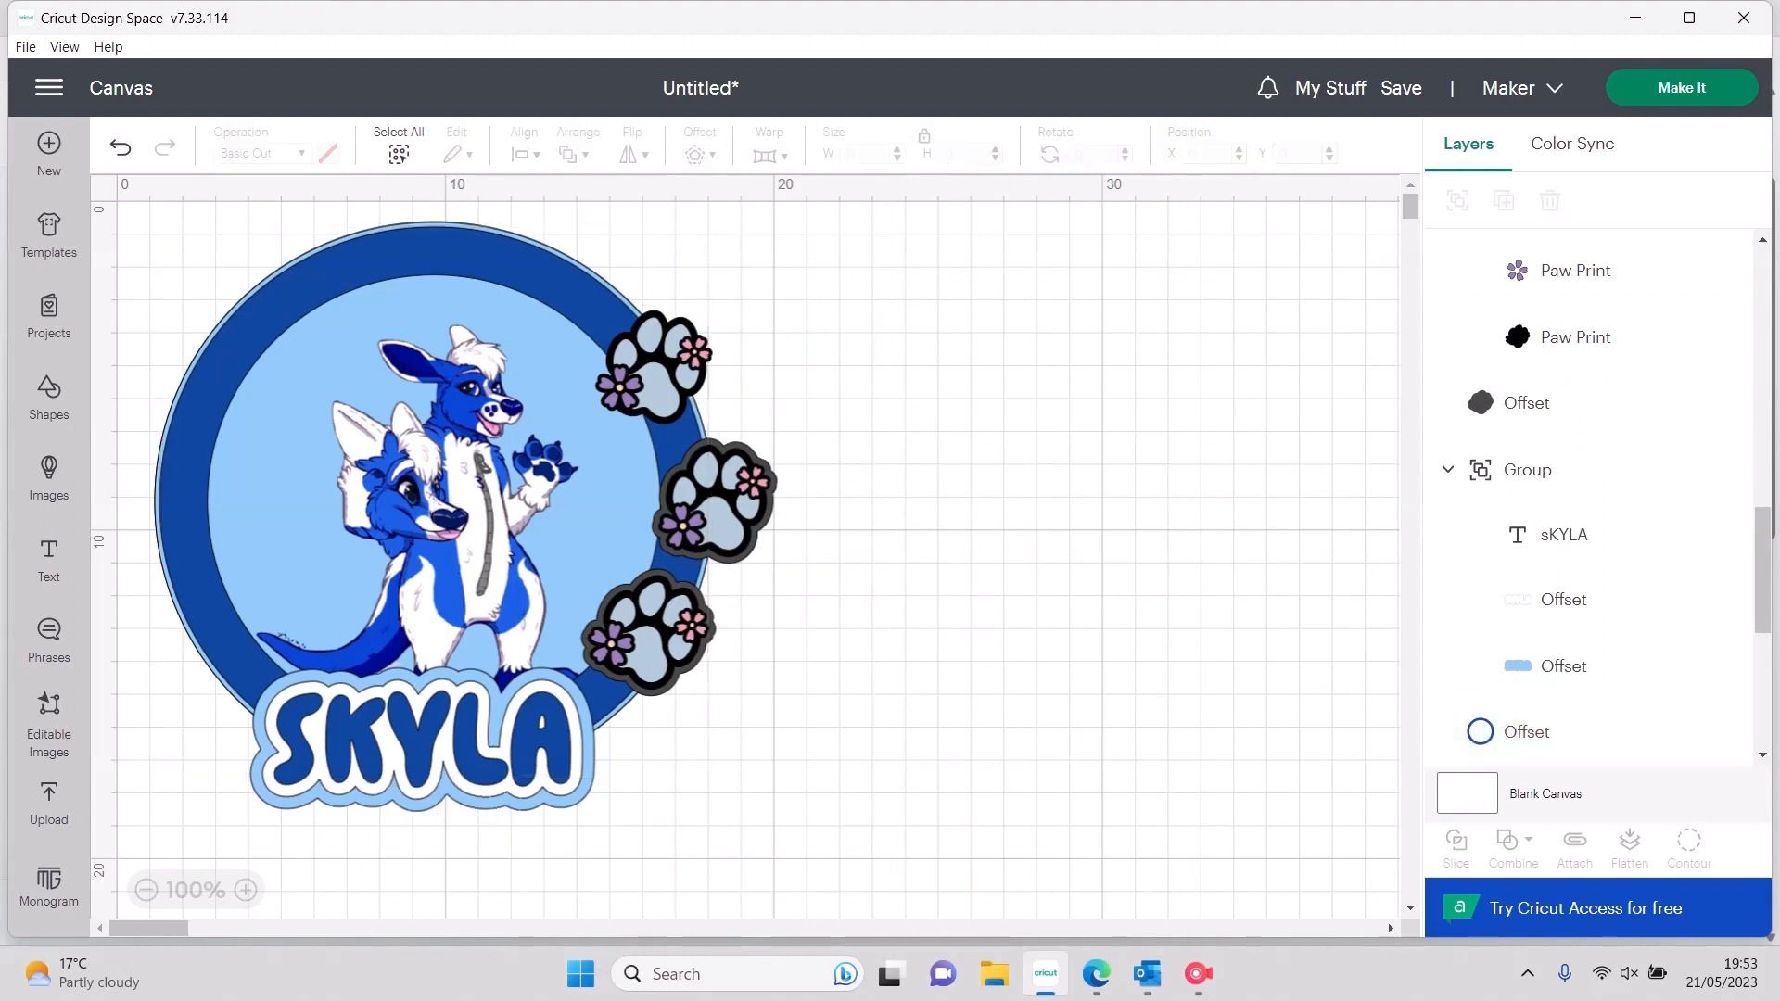
Add a 0.2 cm offset around the upper paw print
click(657, 375)
click(700, 154)
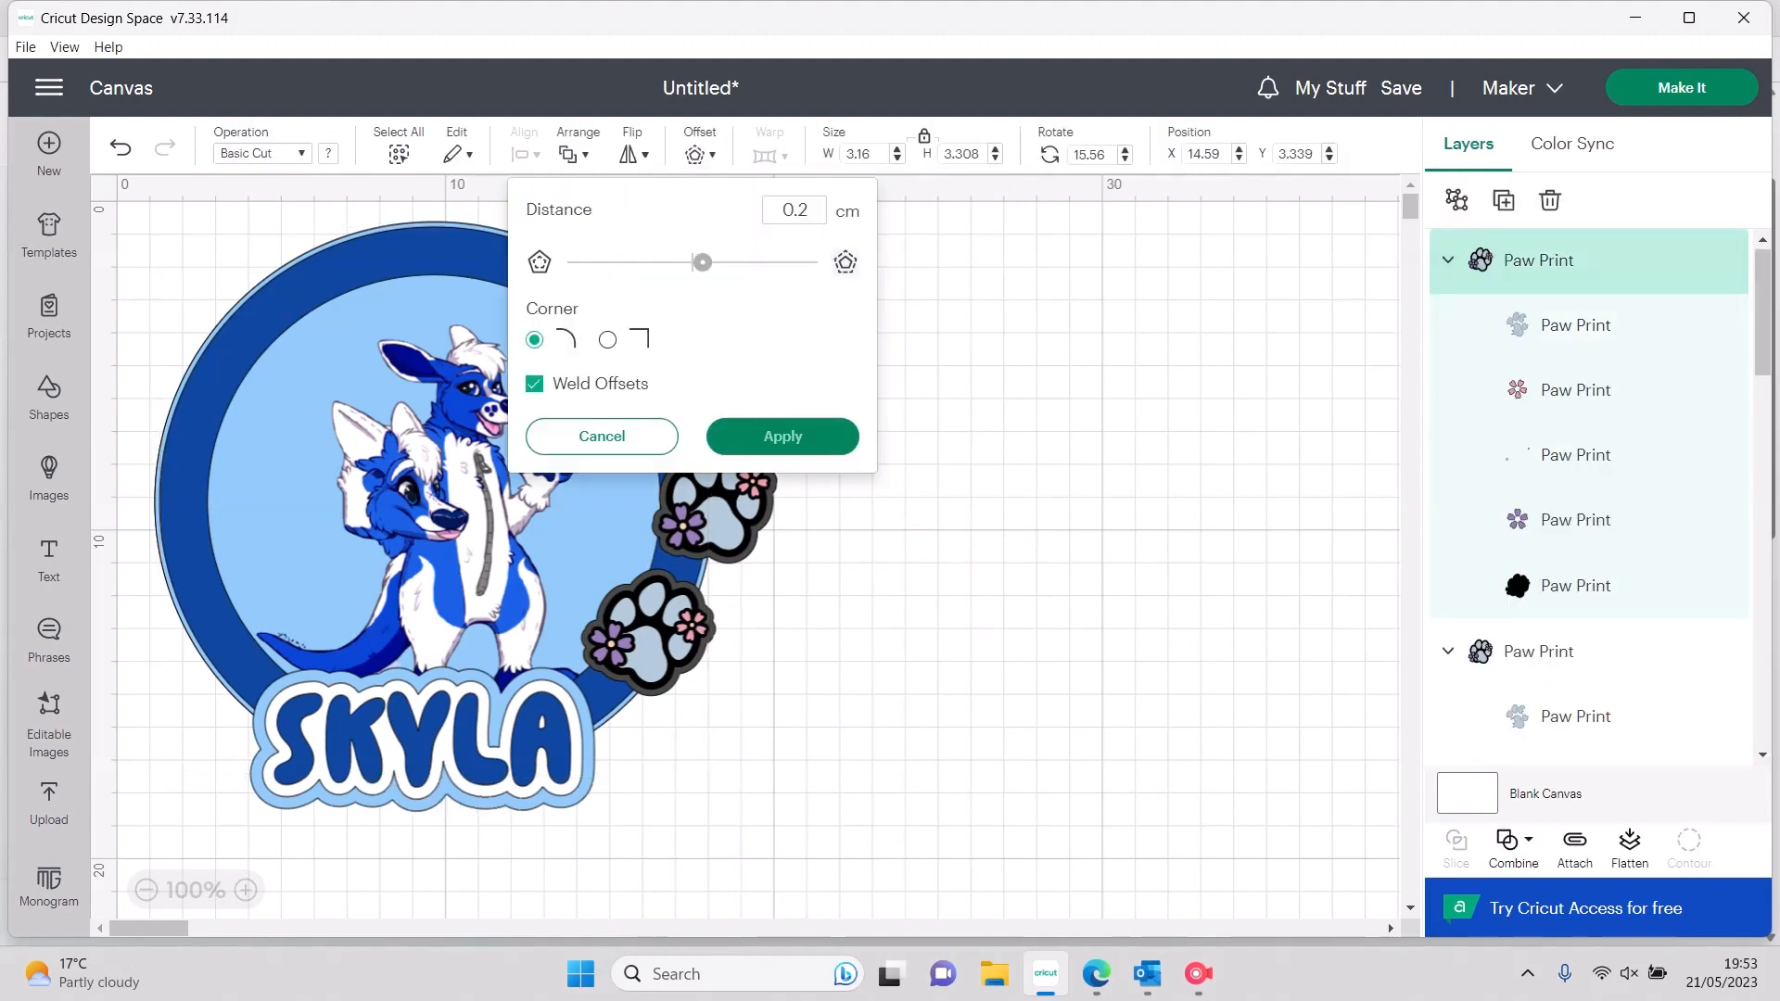
click(783, 434)
click(834, 427)
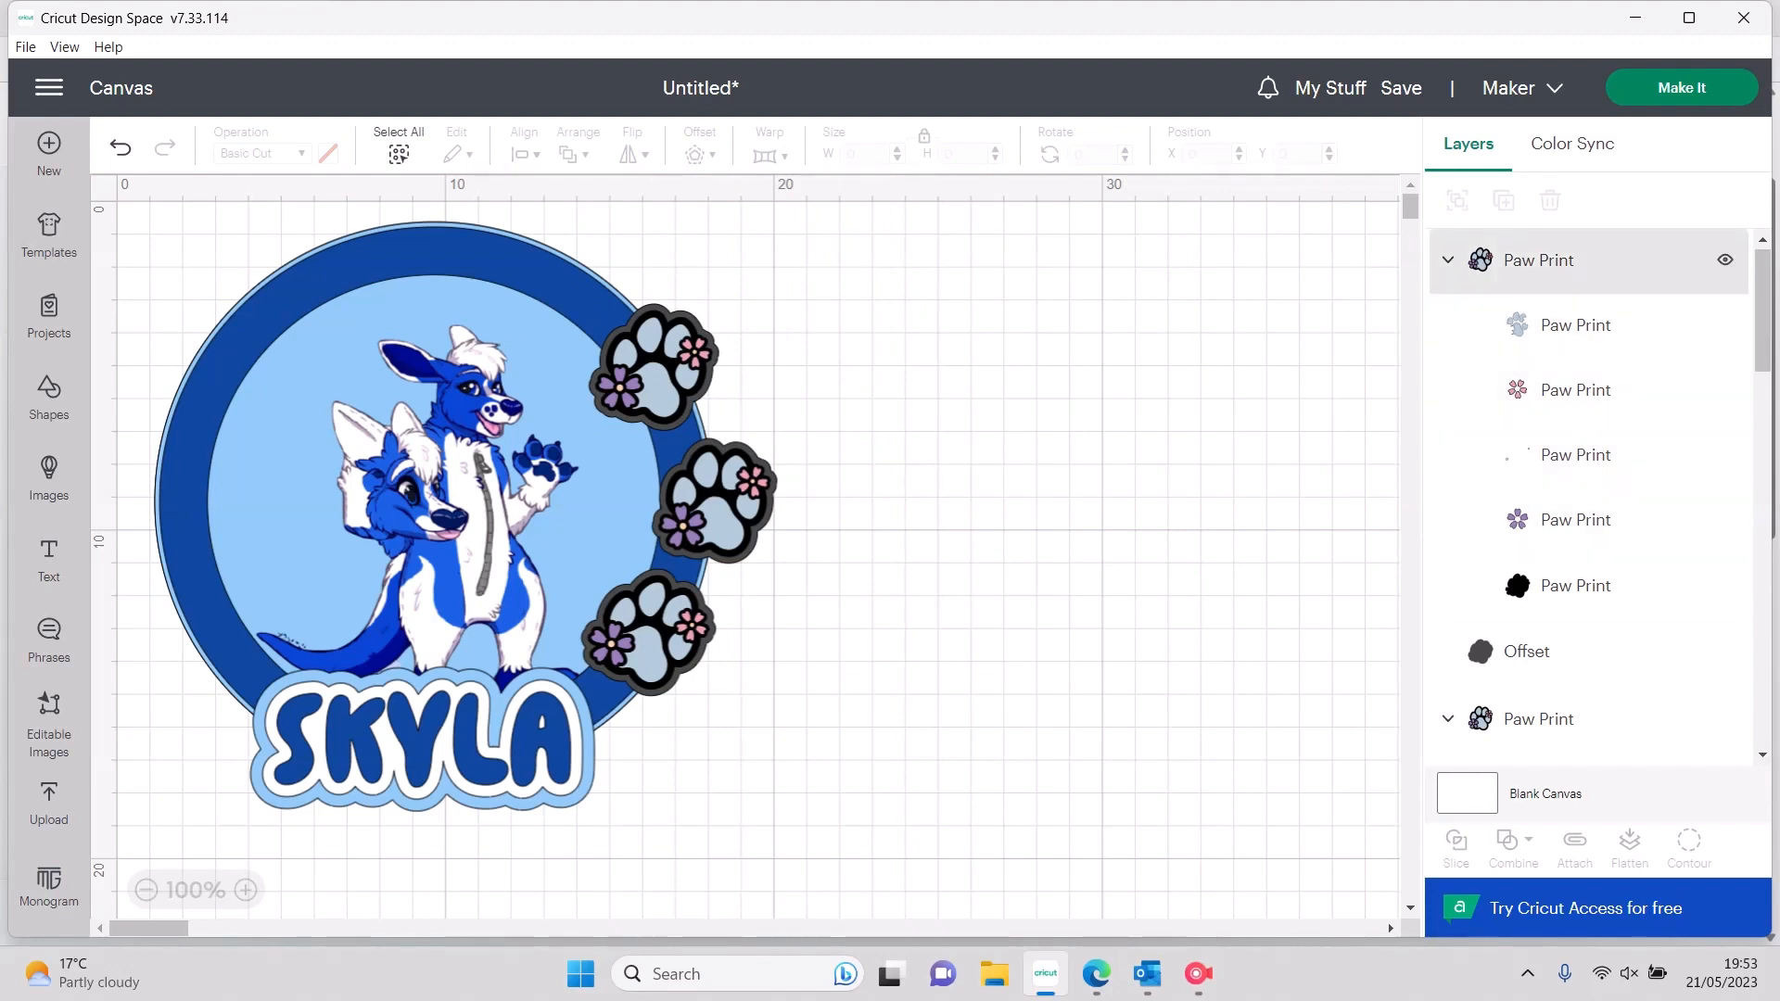
Colour the upper paw print's offset layer white
click(1539, 261)
click(1528, 652)
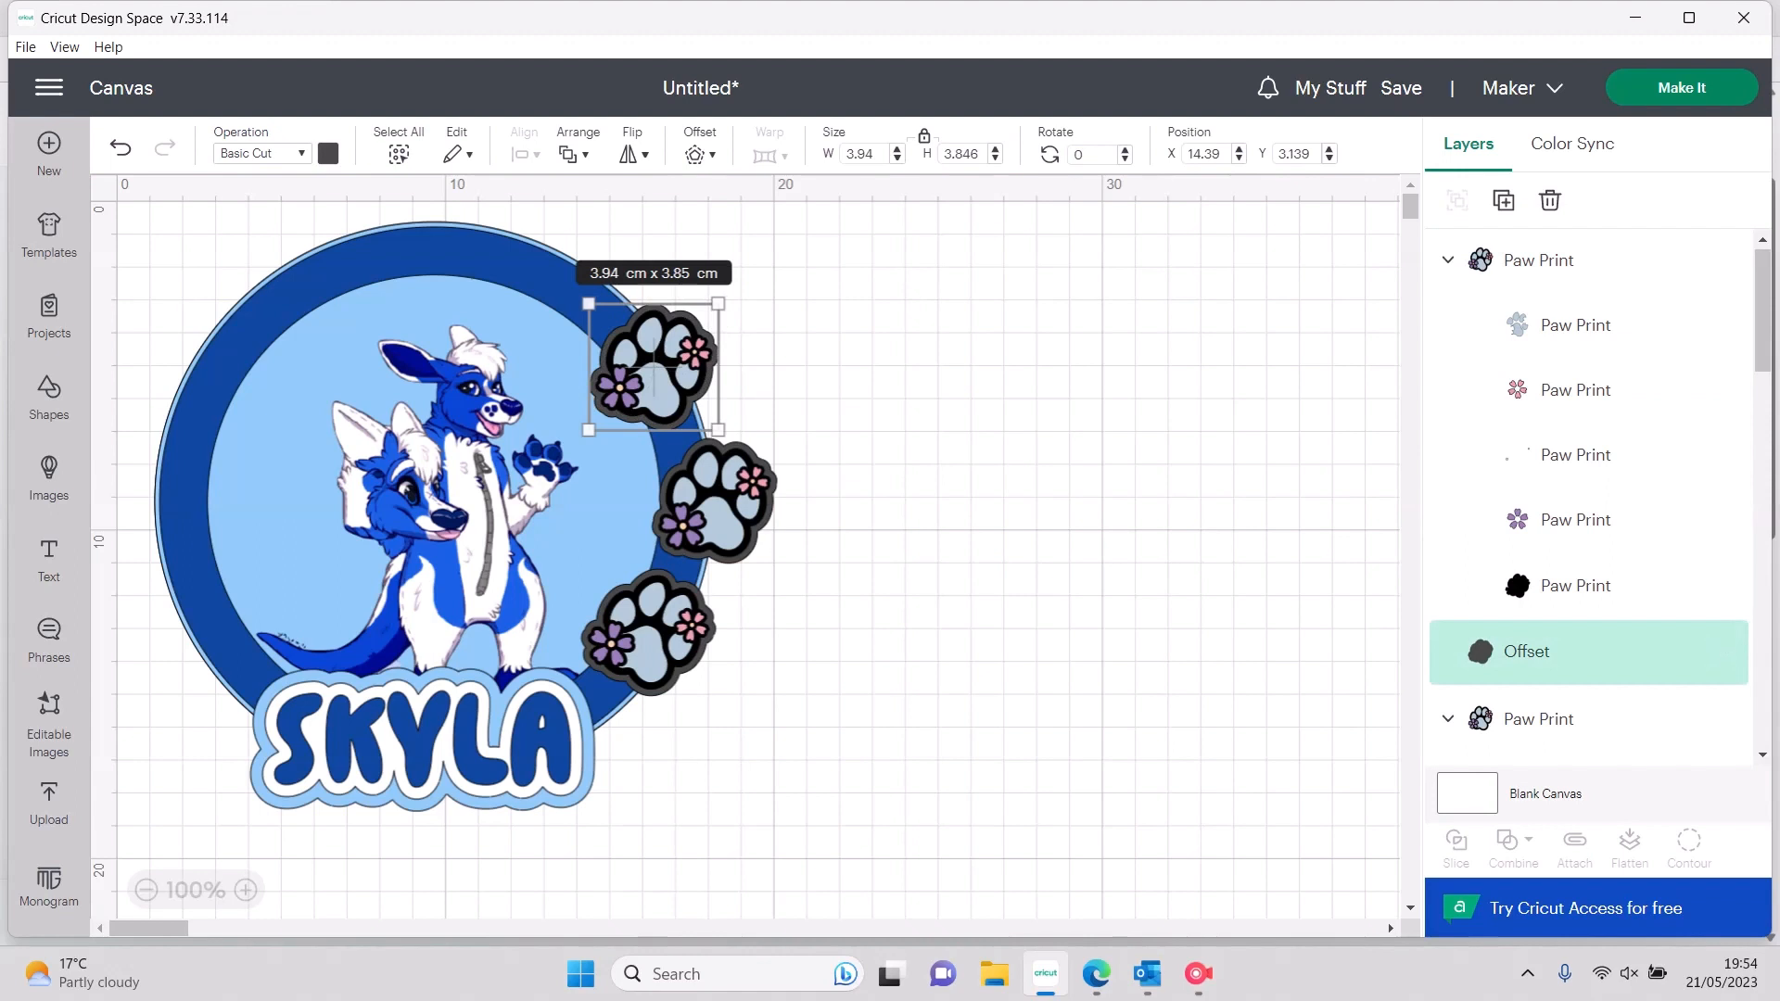
click(329, 154)
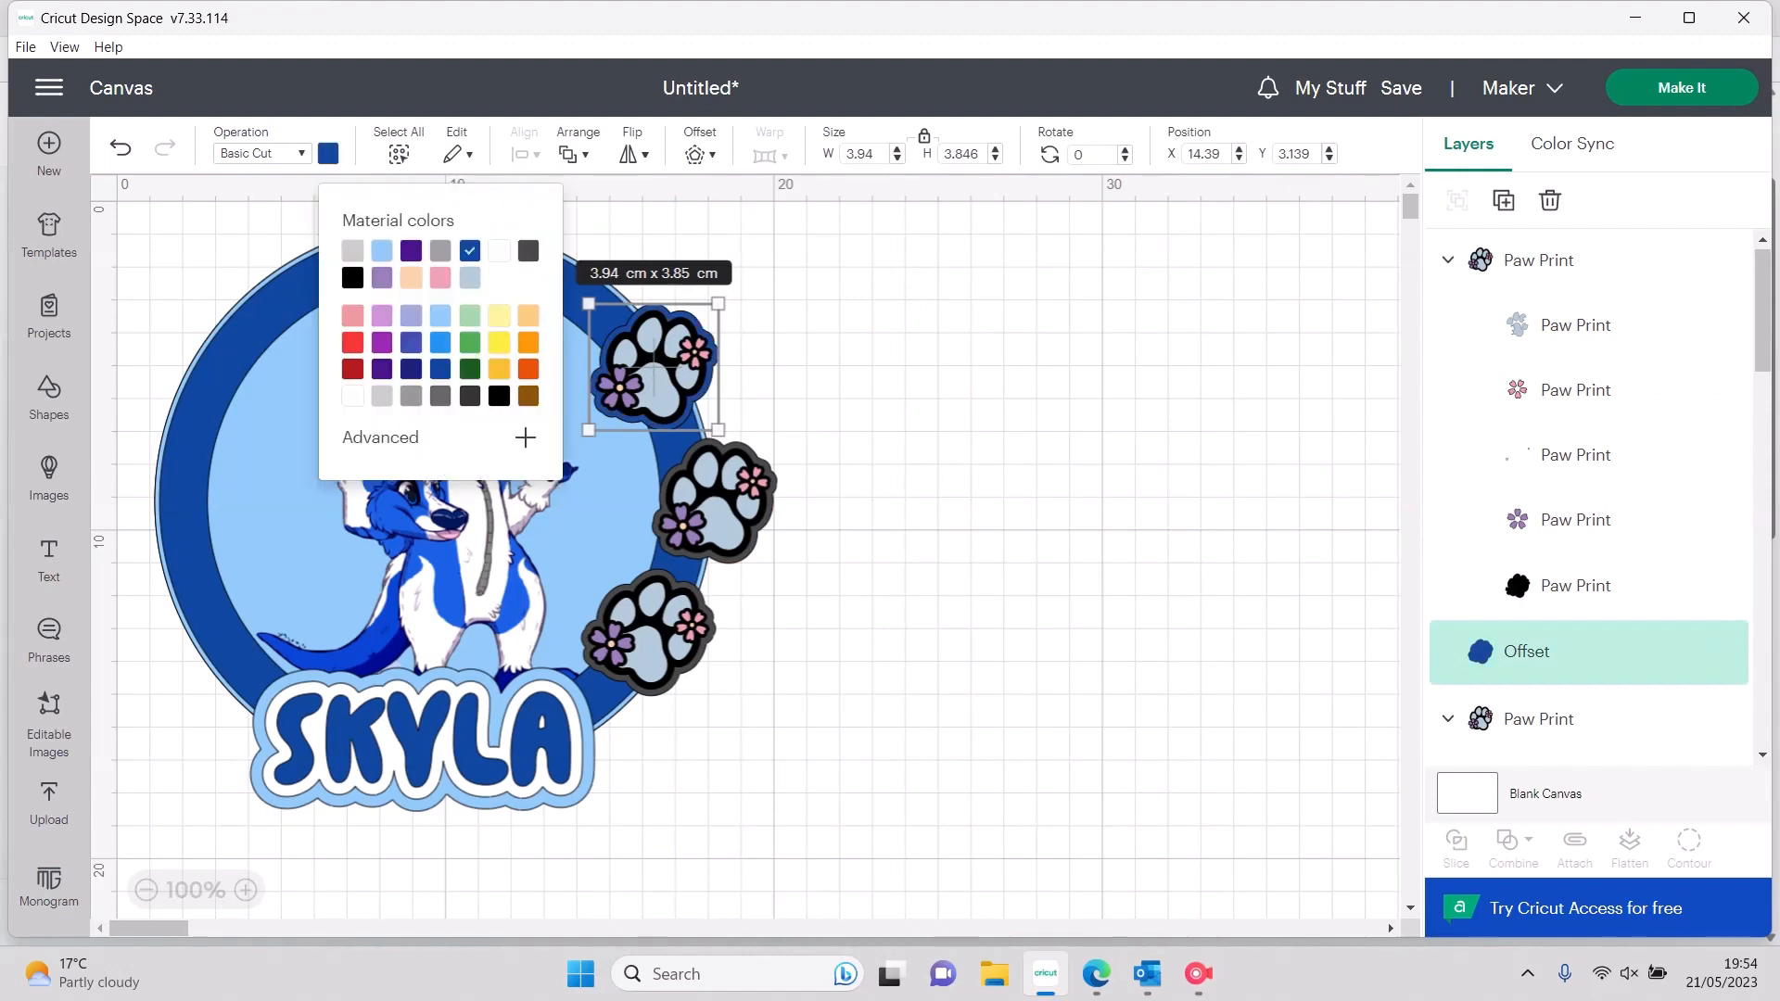
click(499, 250)
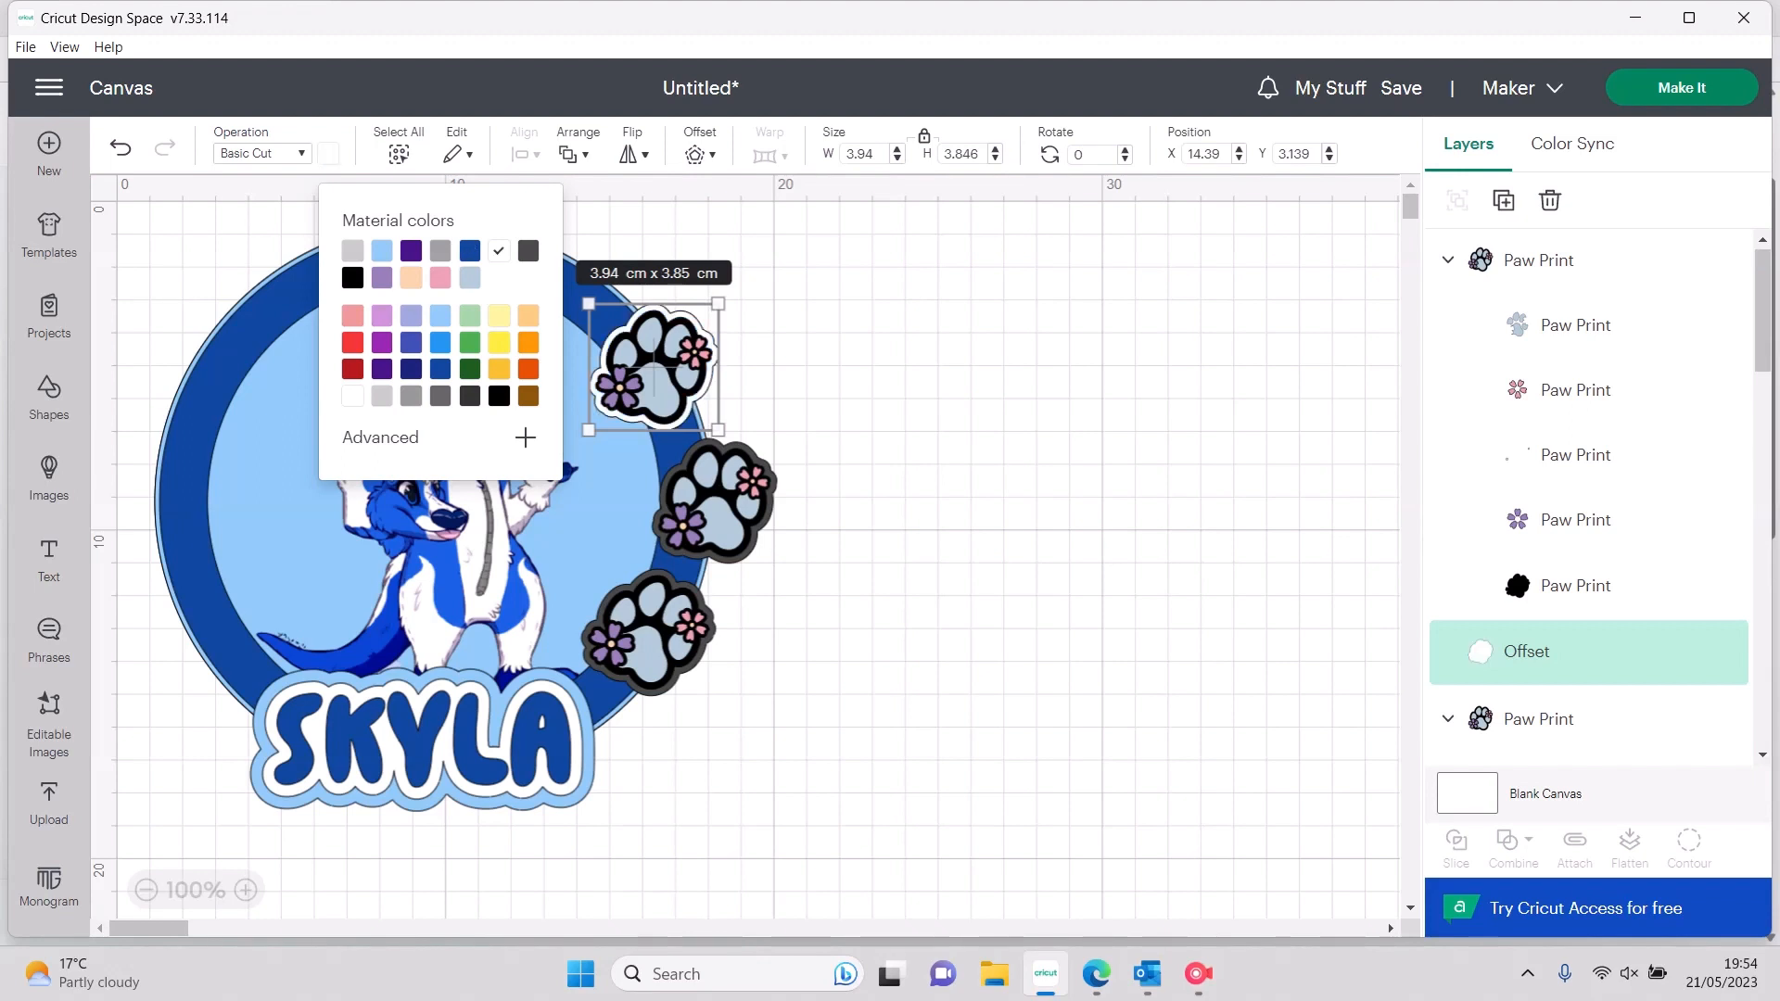
Colour the middle paw print's offset layer white
click(927, 389)
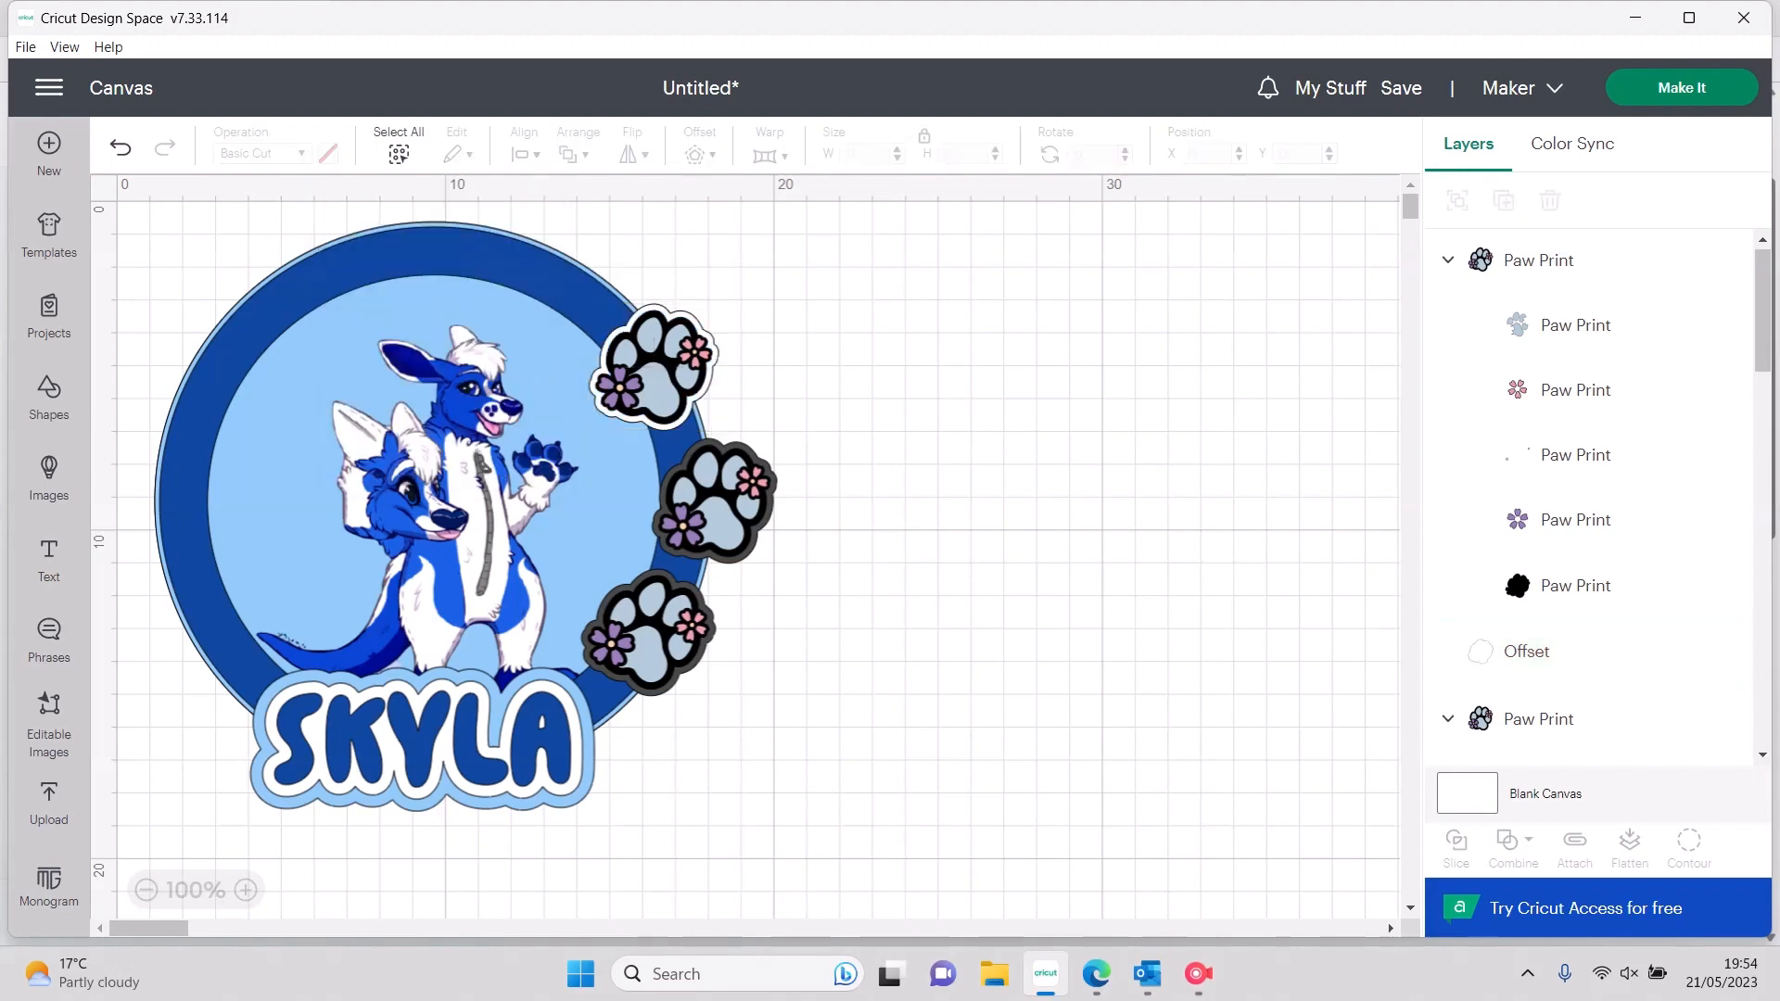
scroll(1595, 501, down, 3)
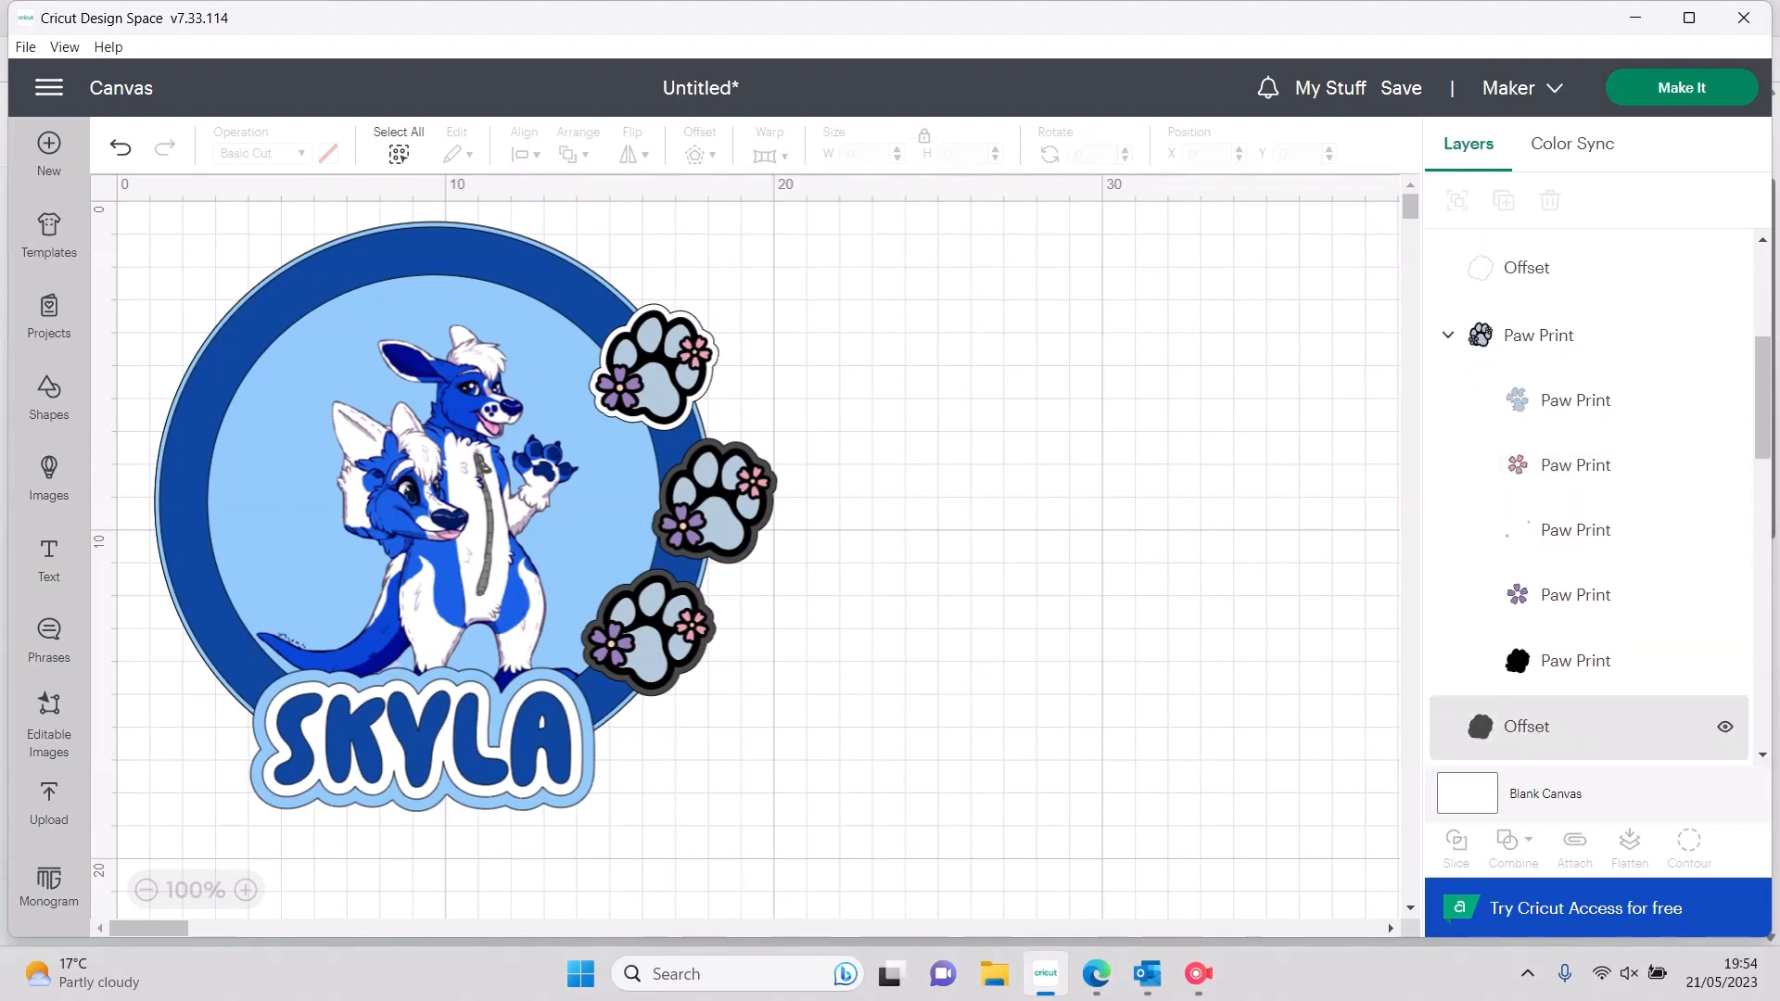
click(1539, 416)
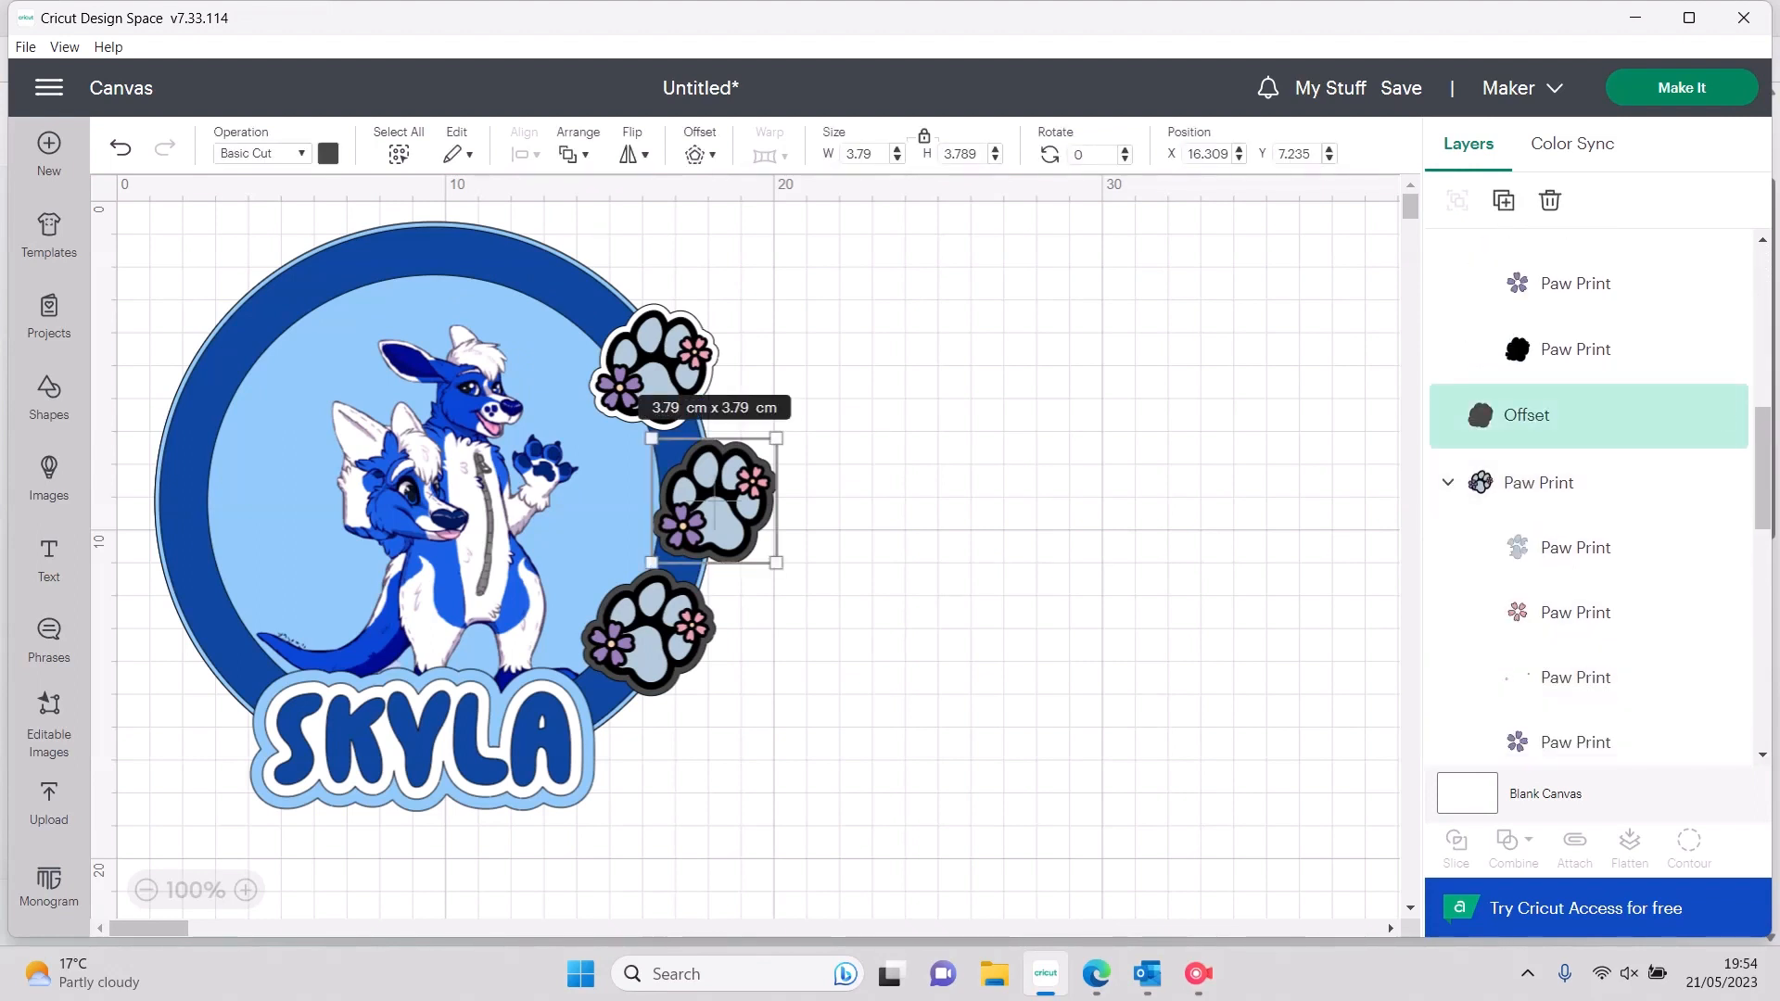
click(328, 154)
click(498, 251)
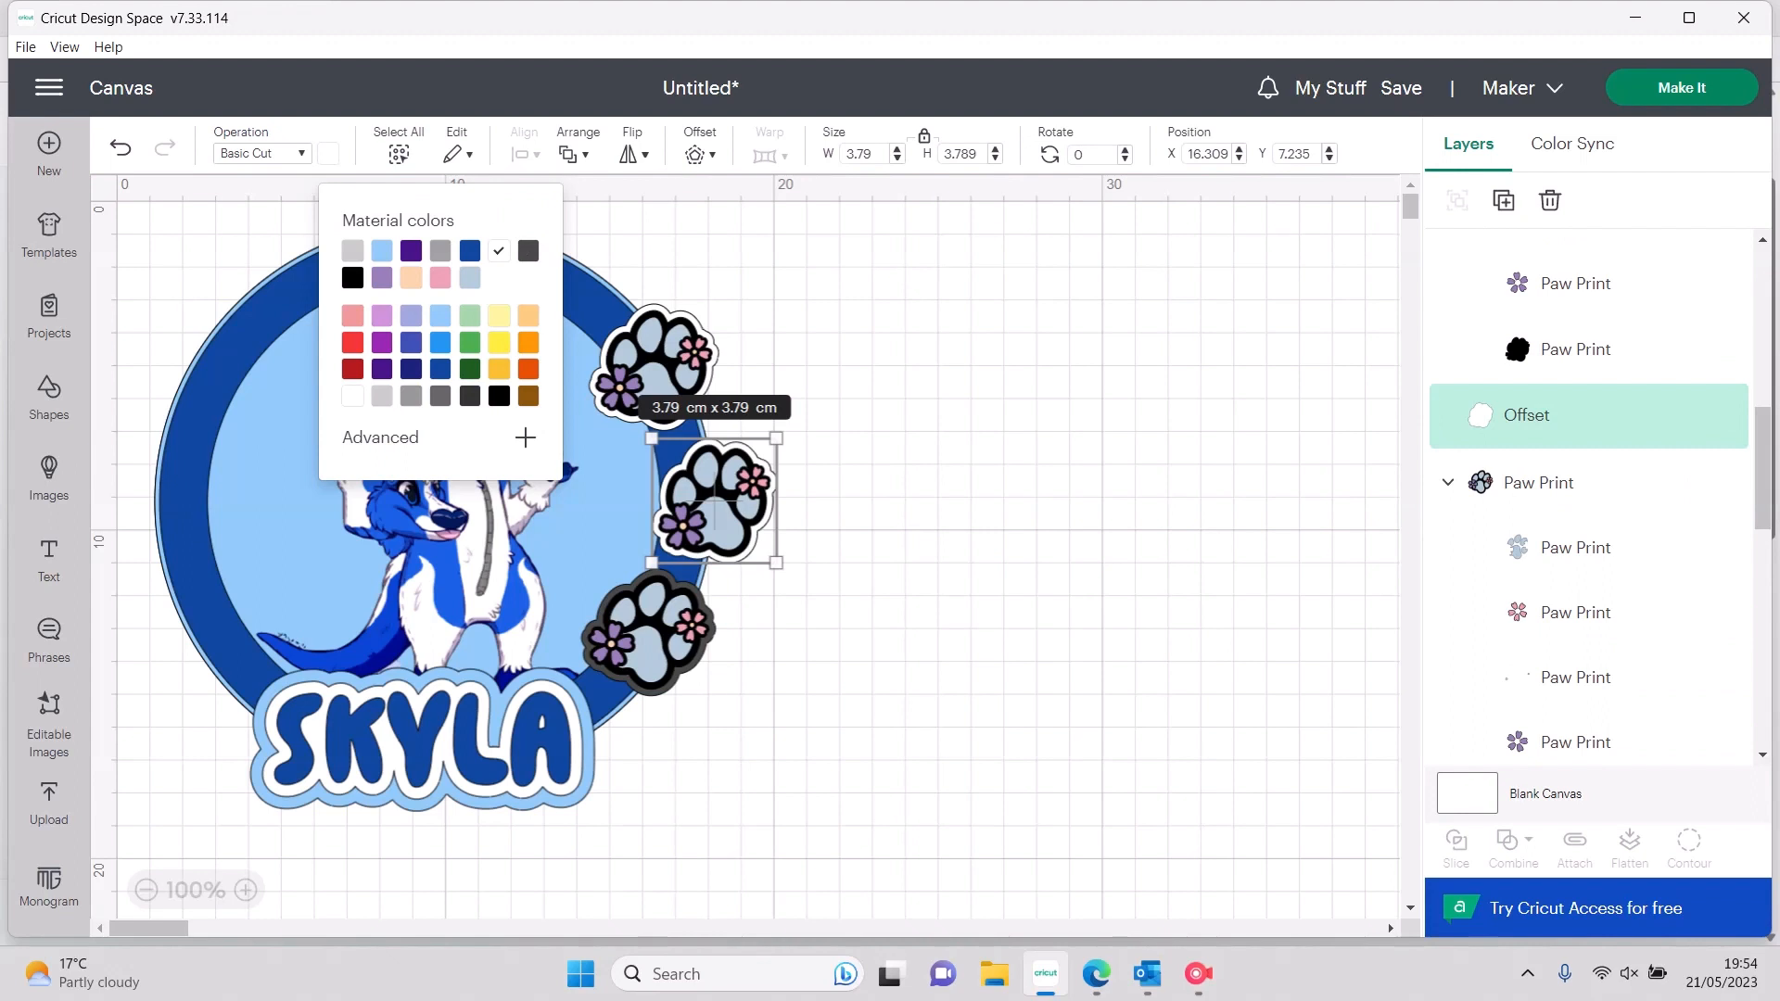
Colour the lower paw print's offset layer white
click(651, 639)
scroll(1595, 473, down, 1)
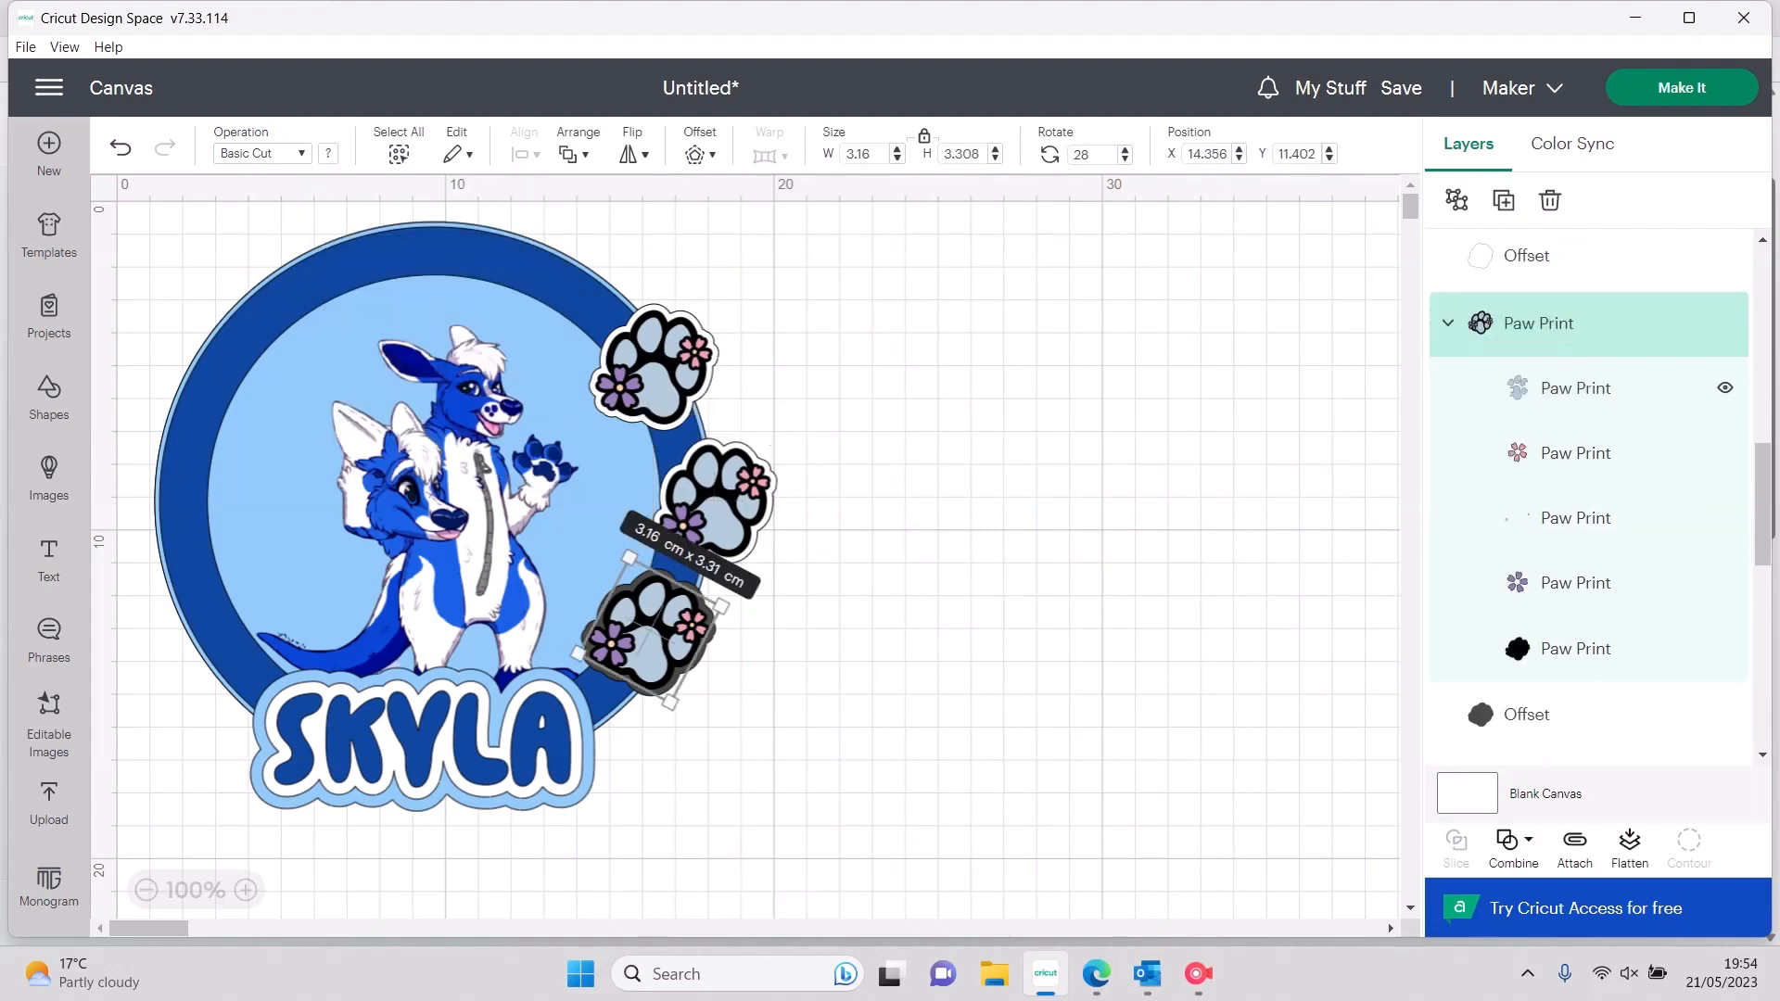
scroll(1590, 398, down, 1)
click(1576, 568)
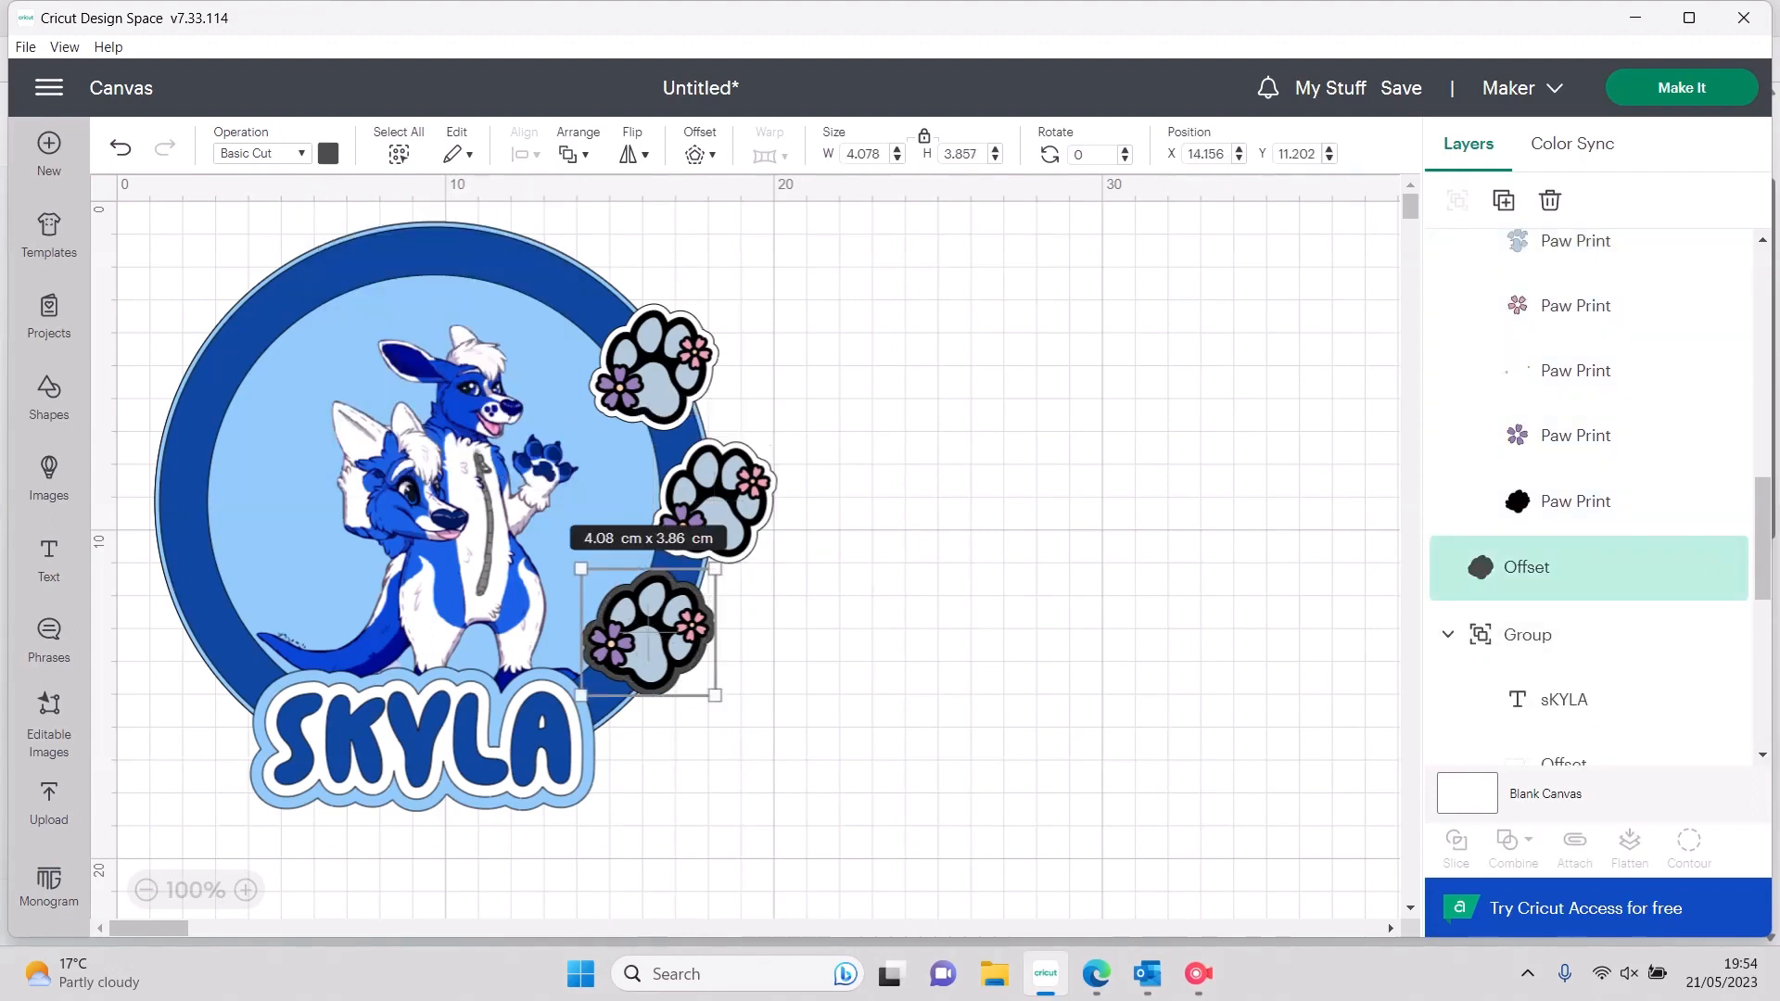
click(328, 154)
click(498, 251)
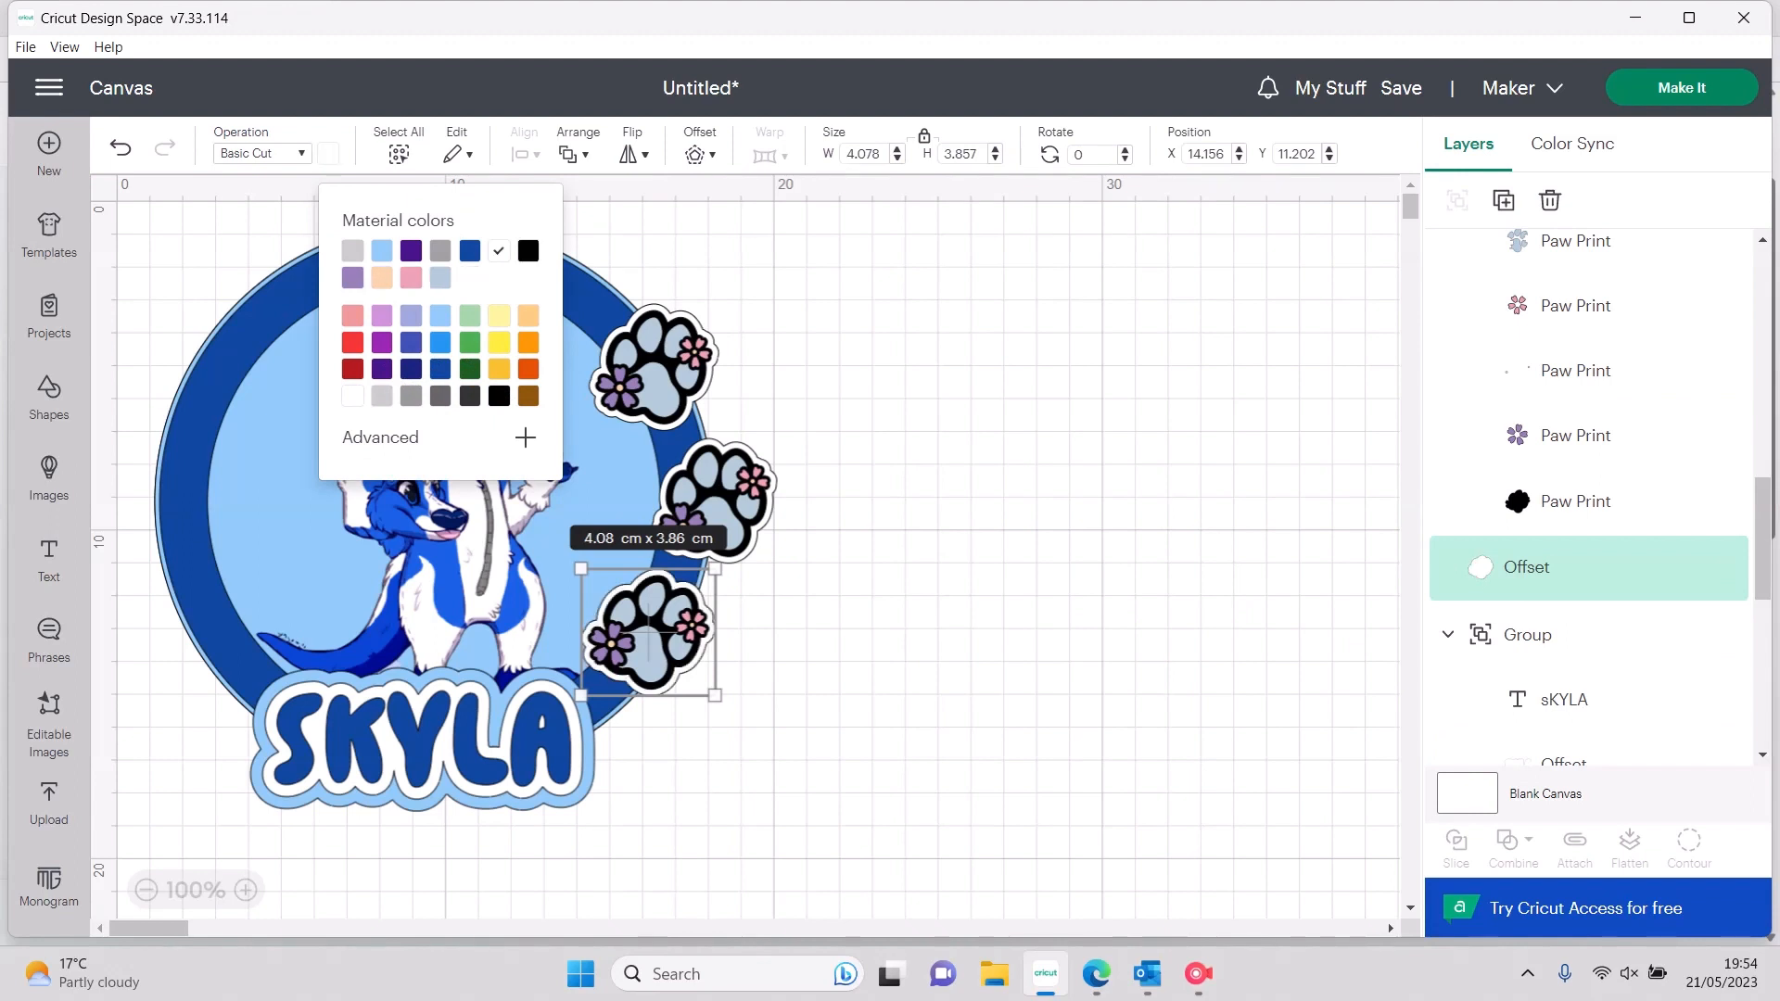
click(936, 436)
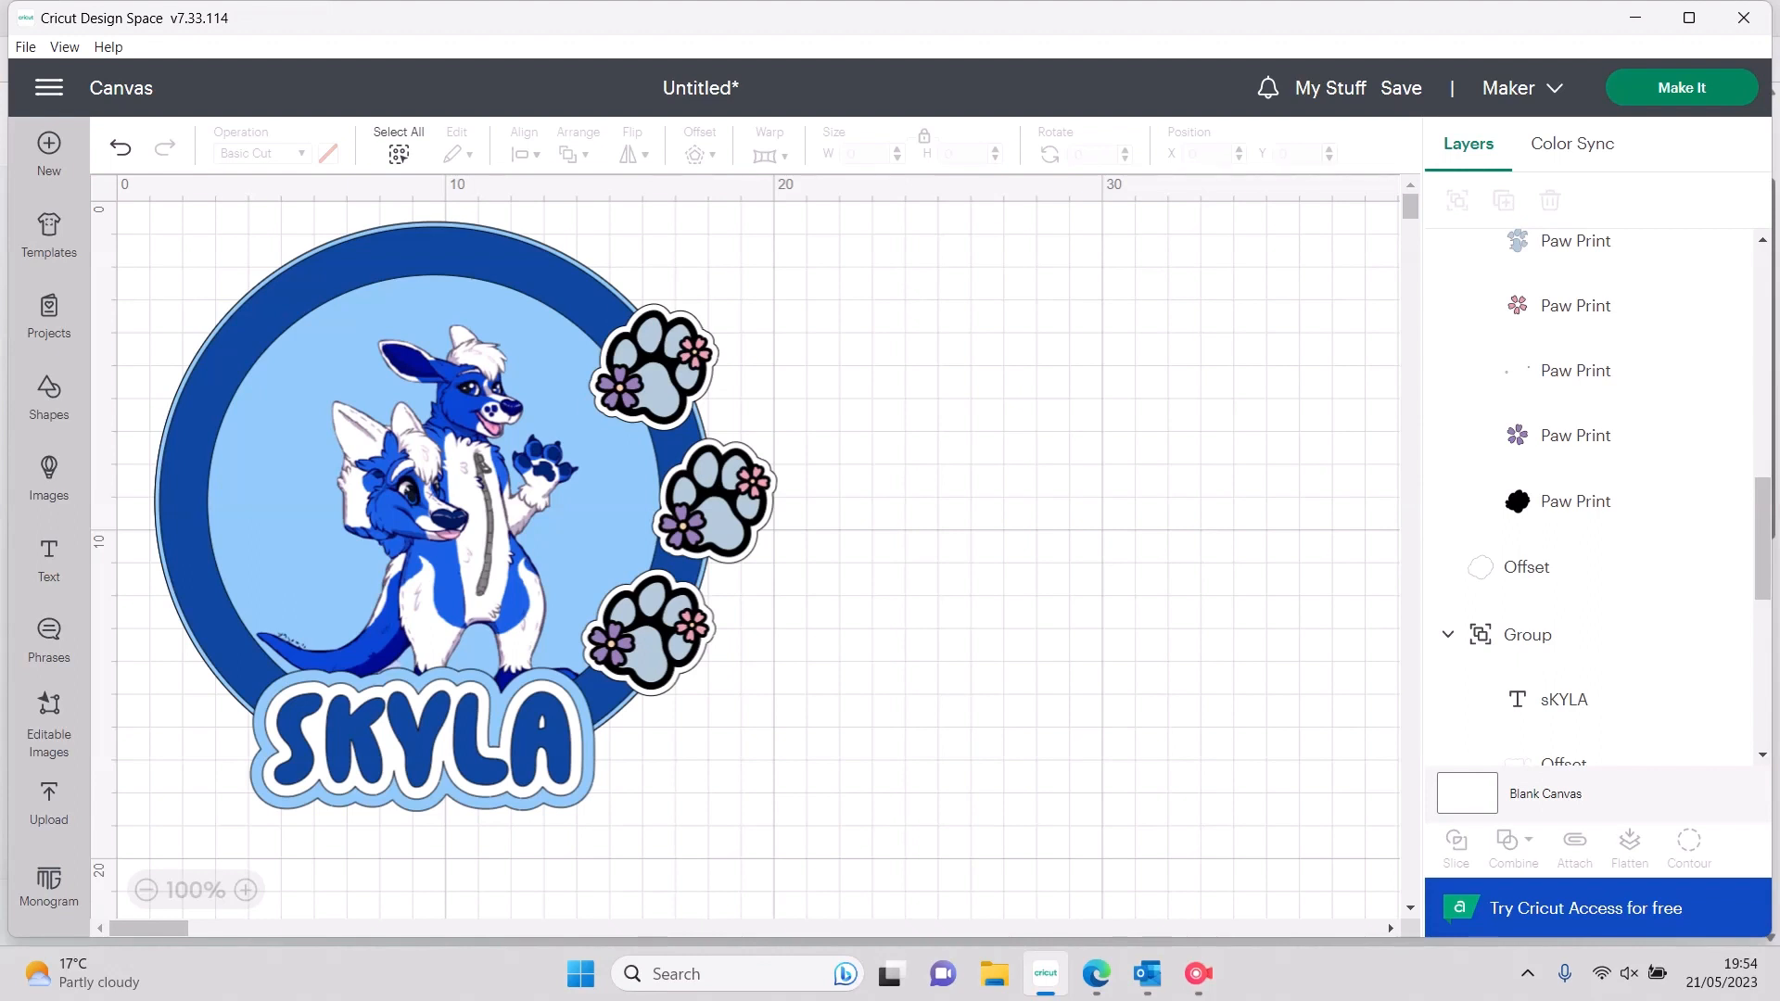
Add a second 0.2 cm rounded-corner offset around the upper paw print's white offset
click(661, 382)
click(834, 362)
click(700, 401)
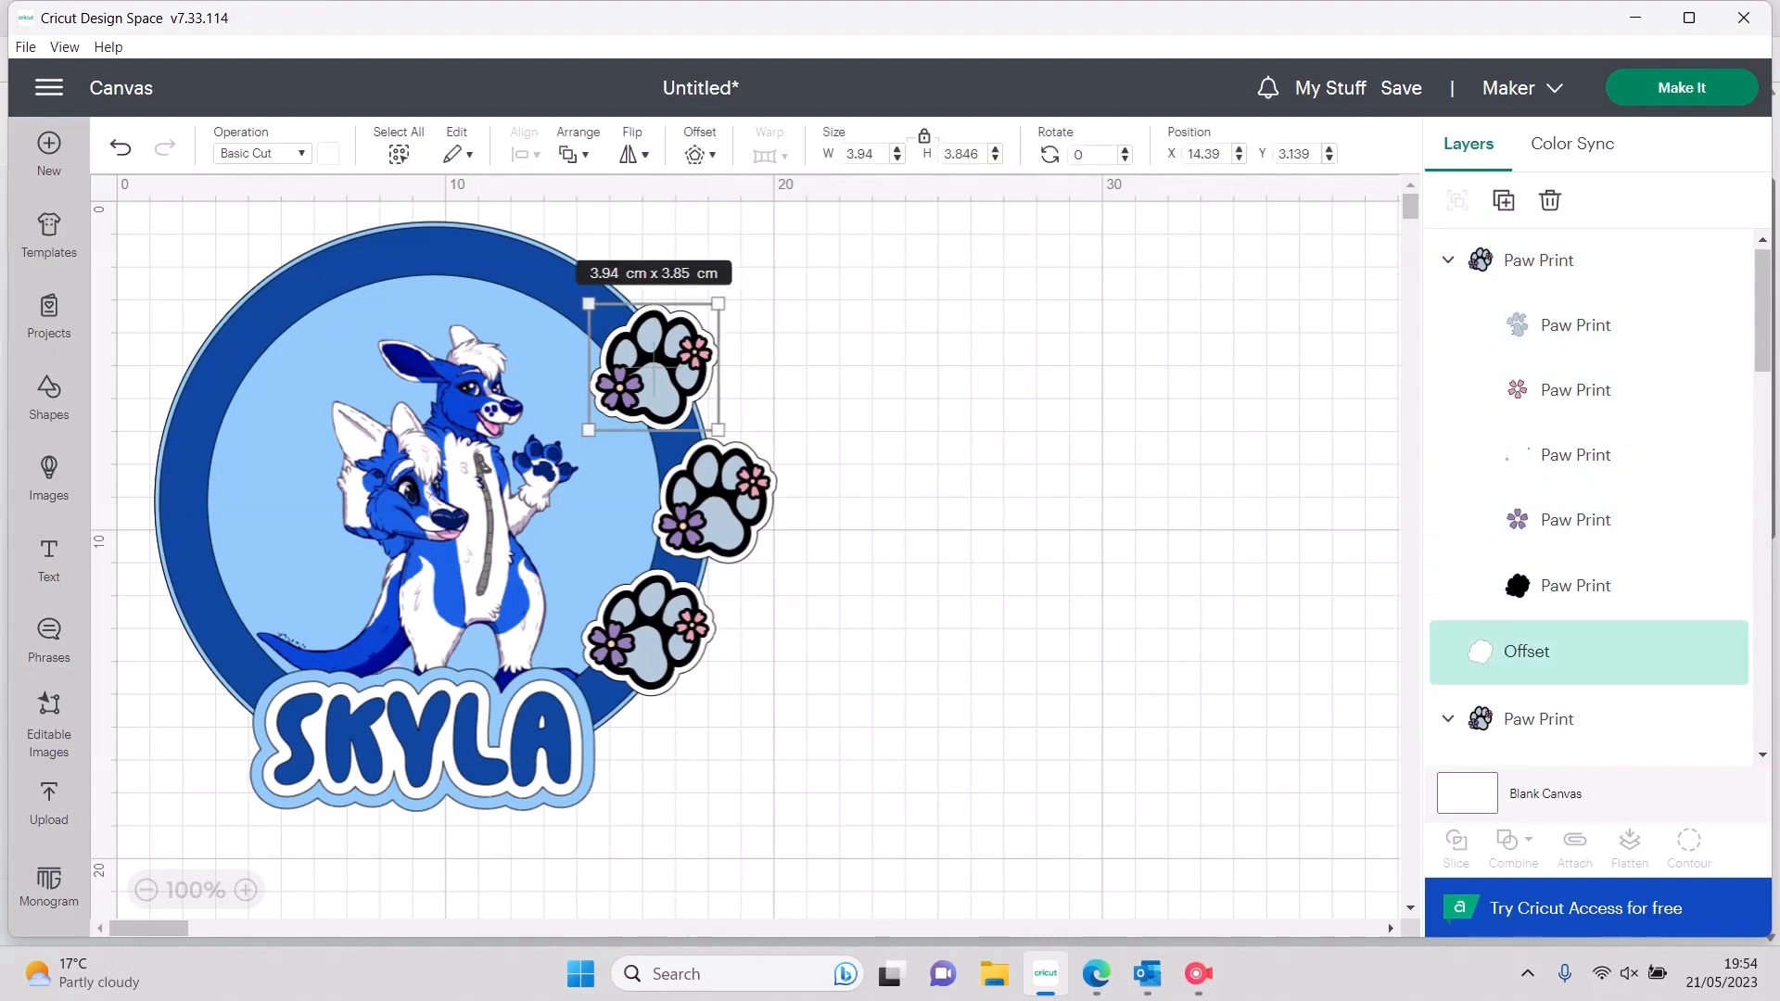
click(699, 154)
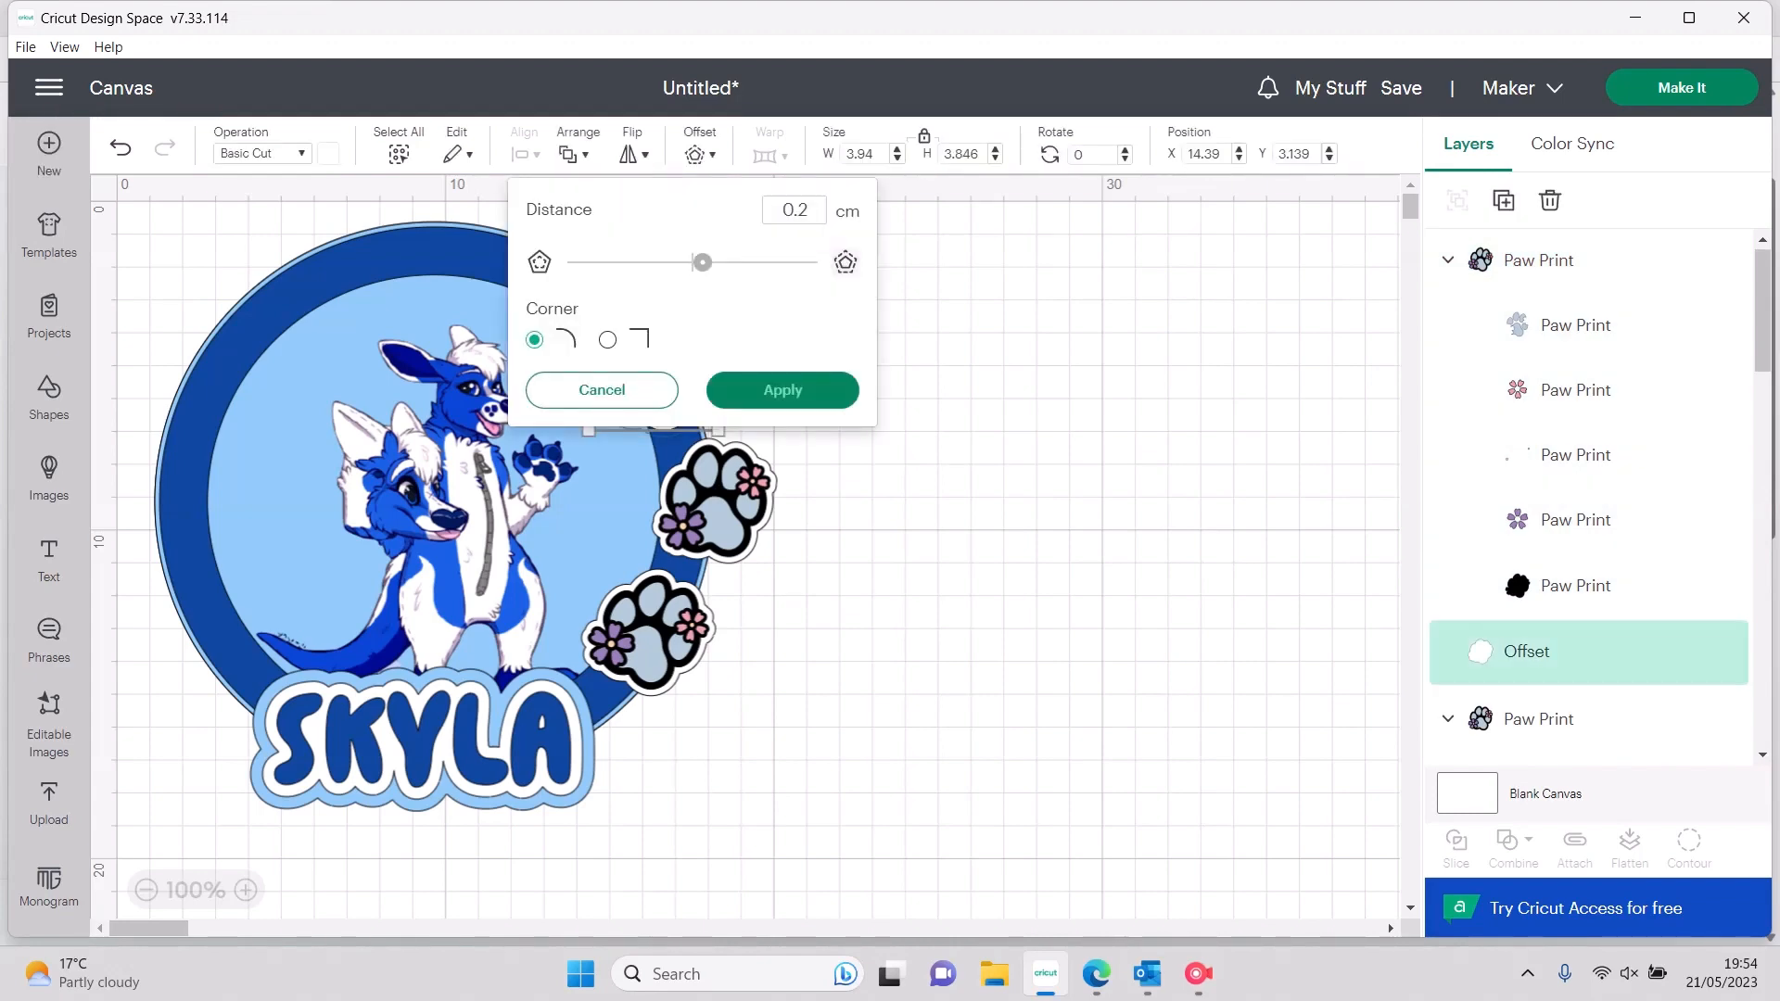
click(782, 390)
Add a second 0.2 cm offset around the middle paw print's white offset
click(719, 515)
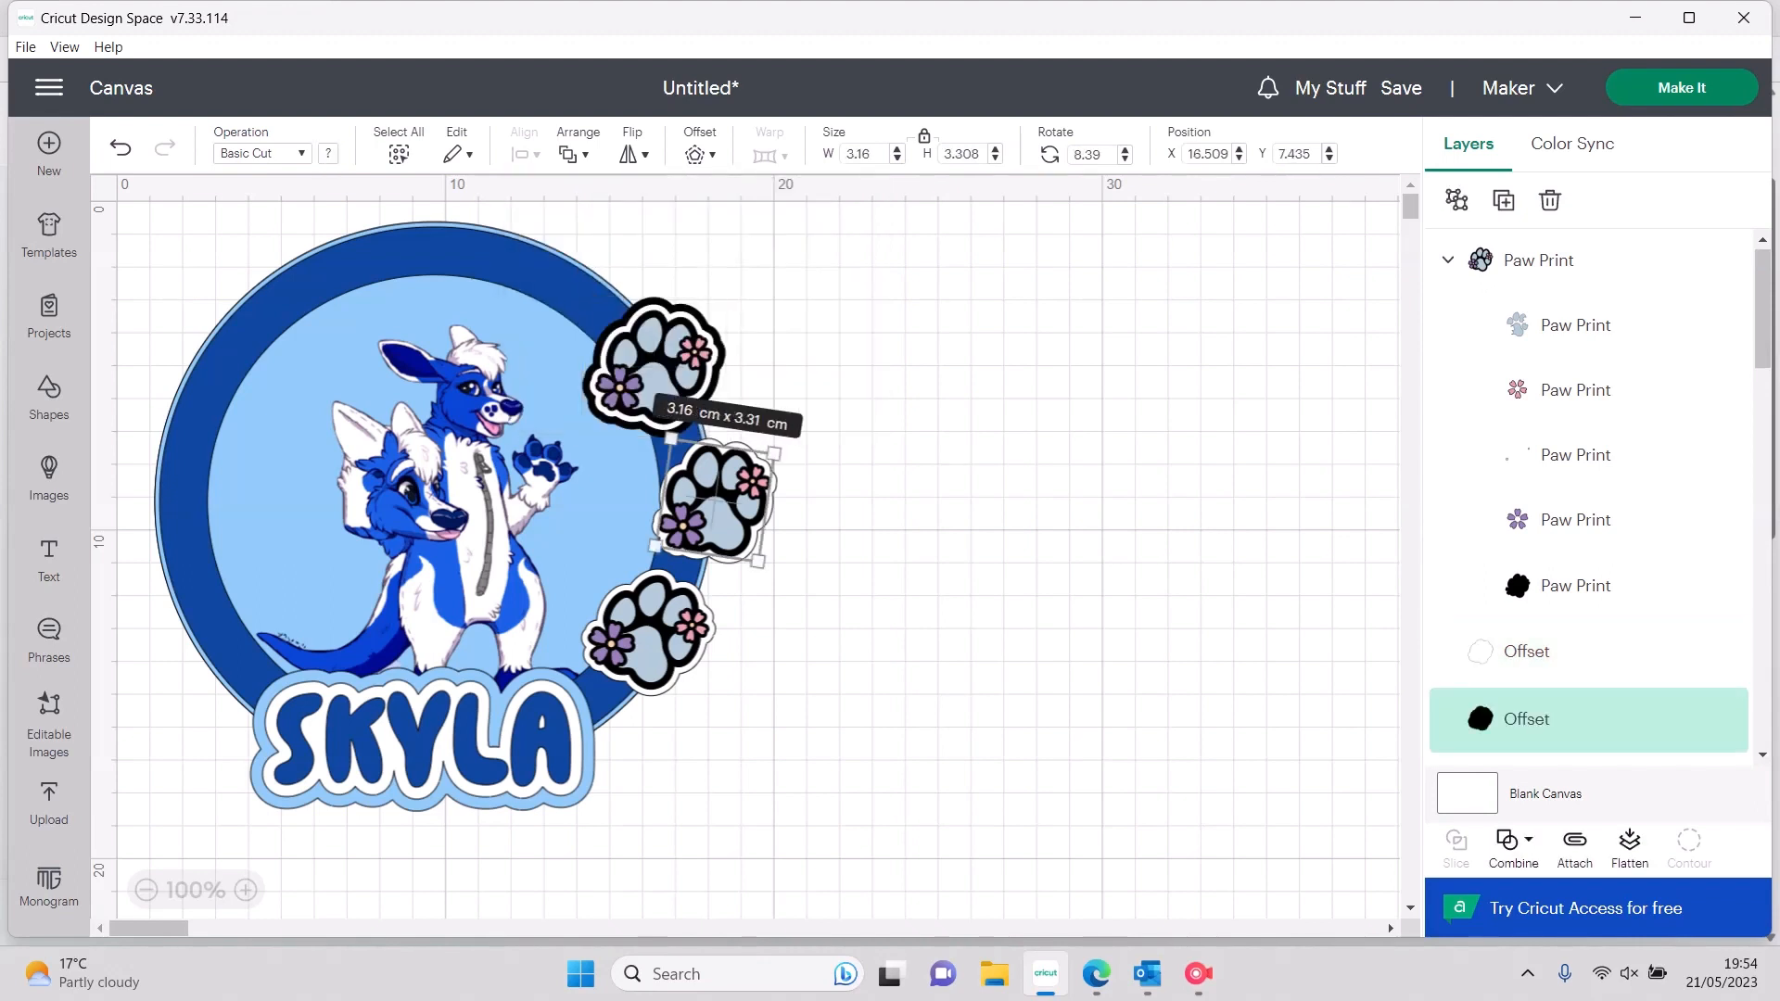
scroll(1576, 529, down, 5)
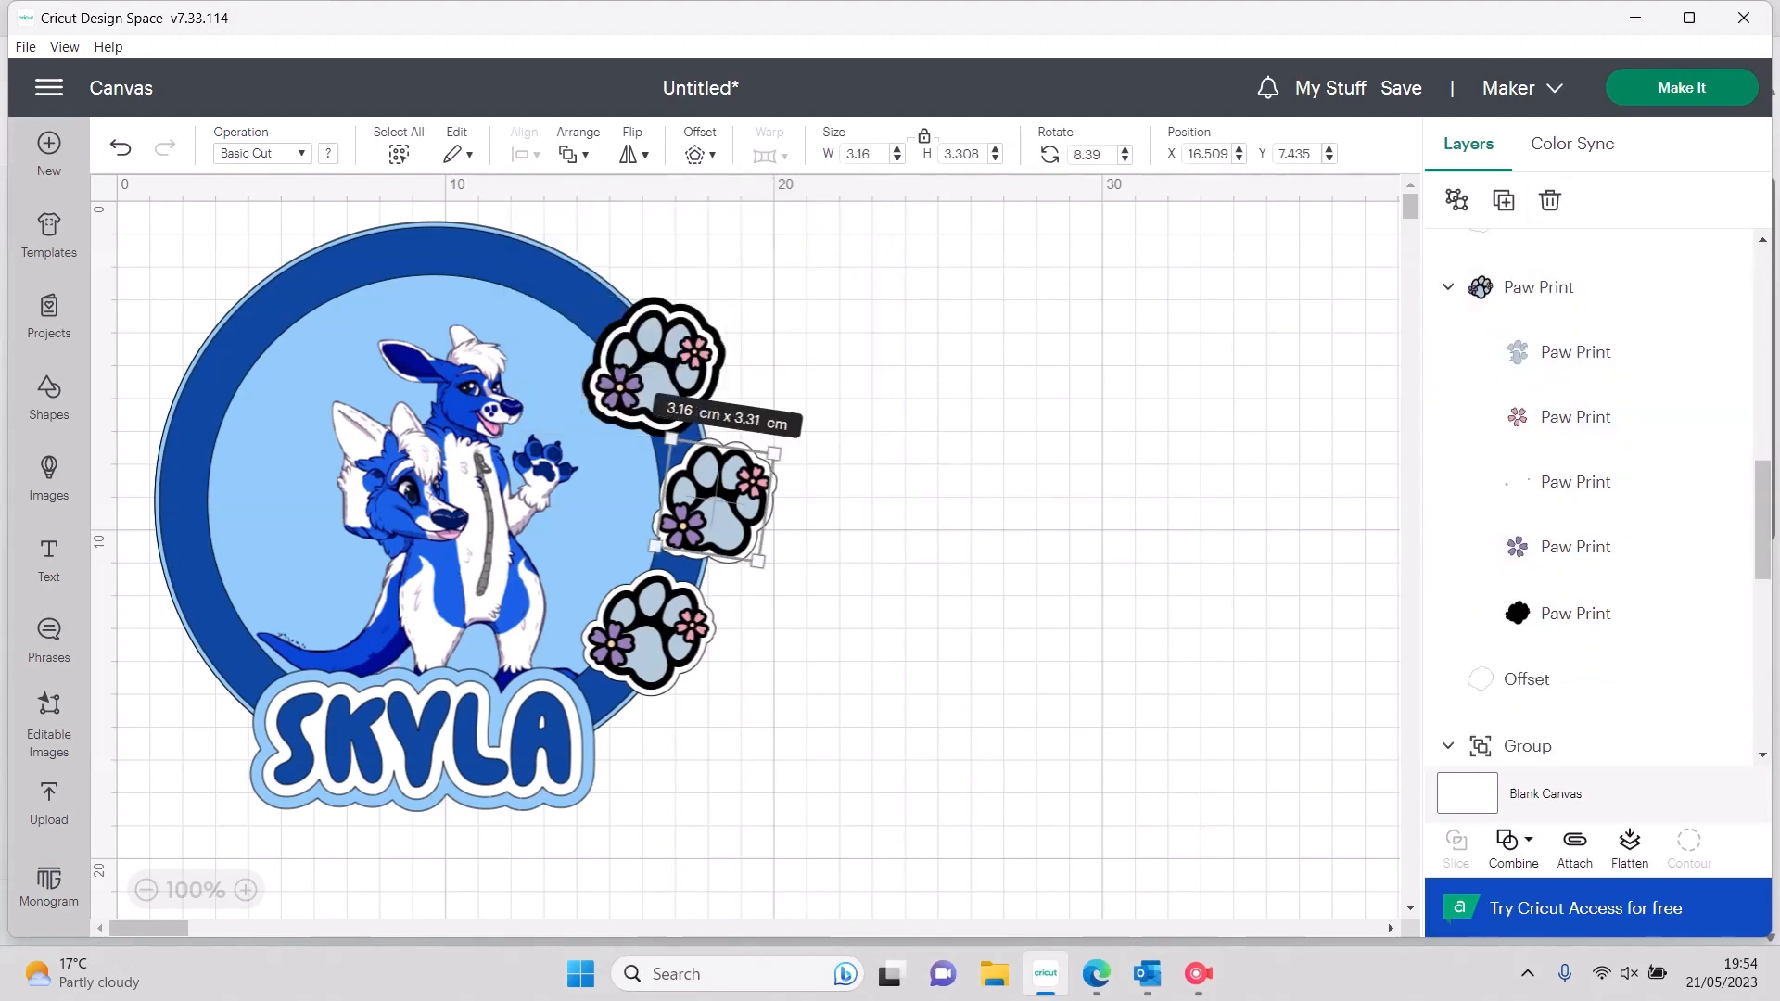
scroll(1577, 473, up, 1)
click(1558, 336)
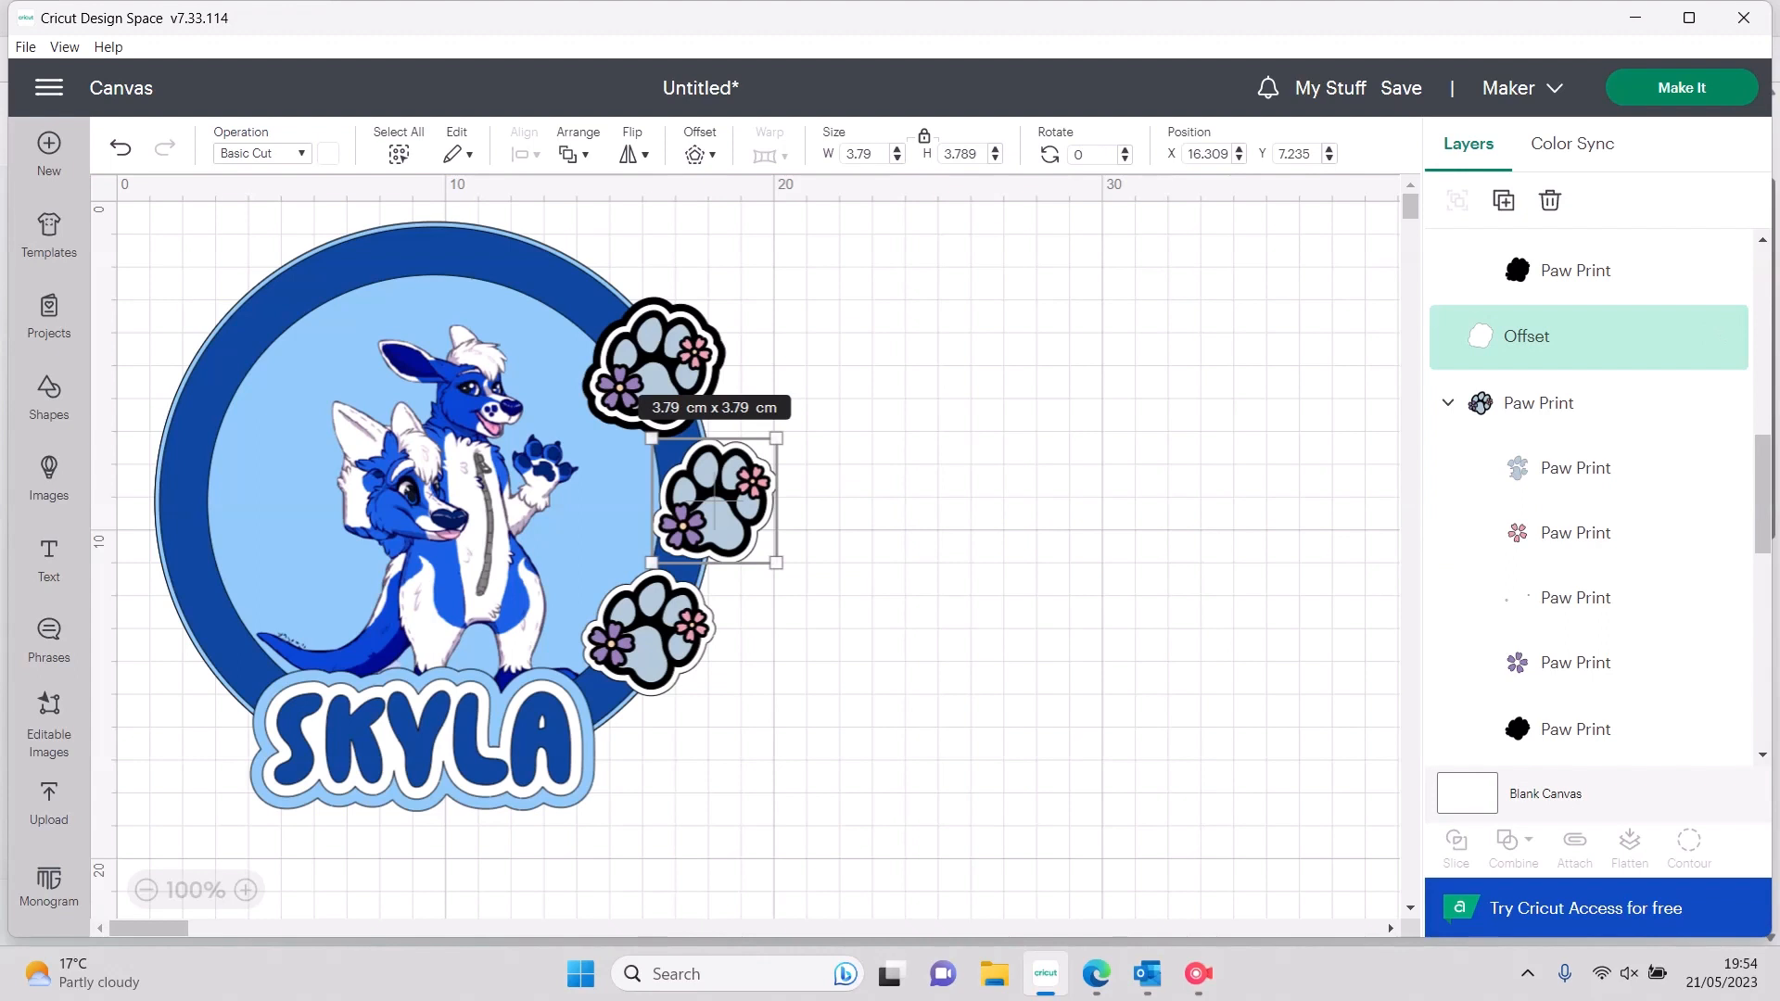
click(695, 154)
click(782, 389)
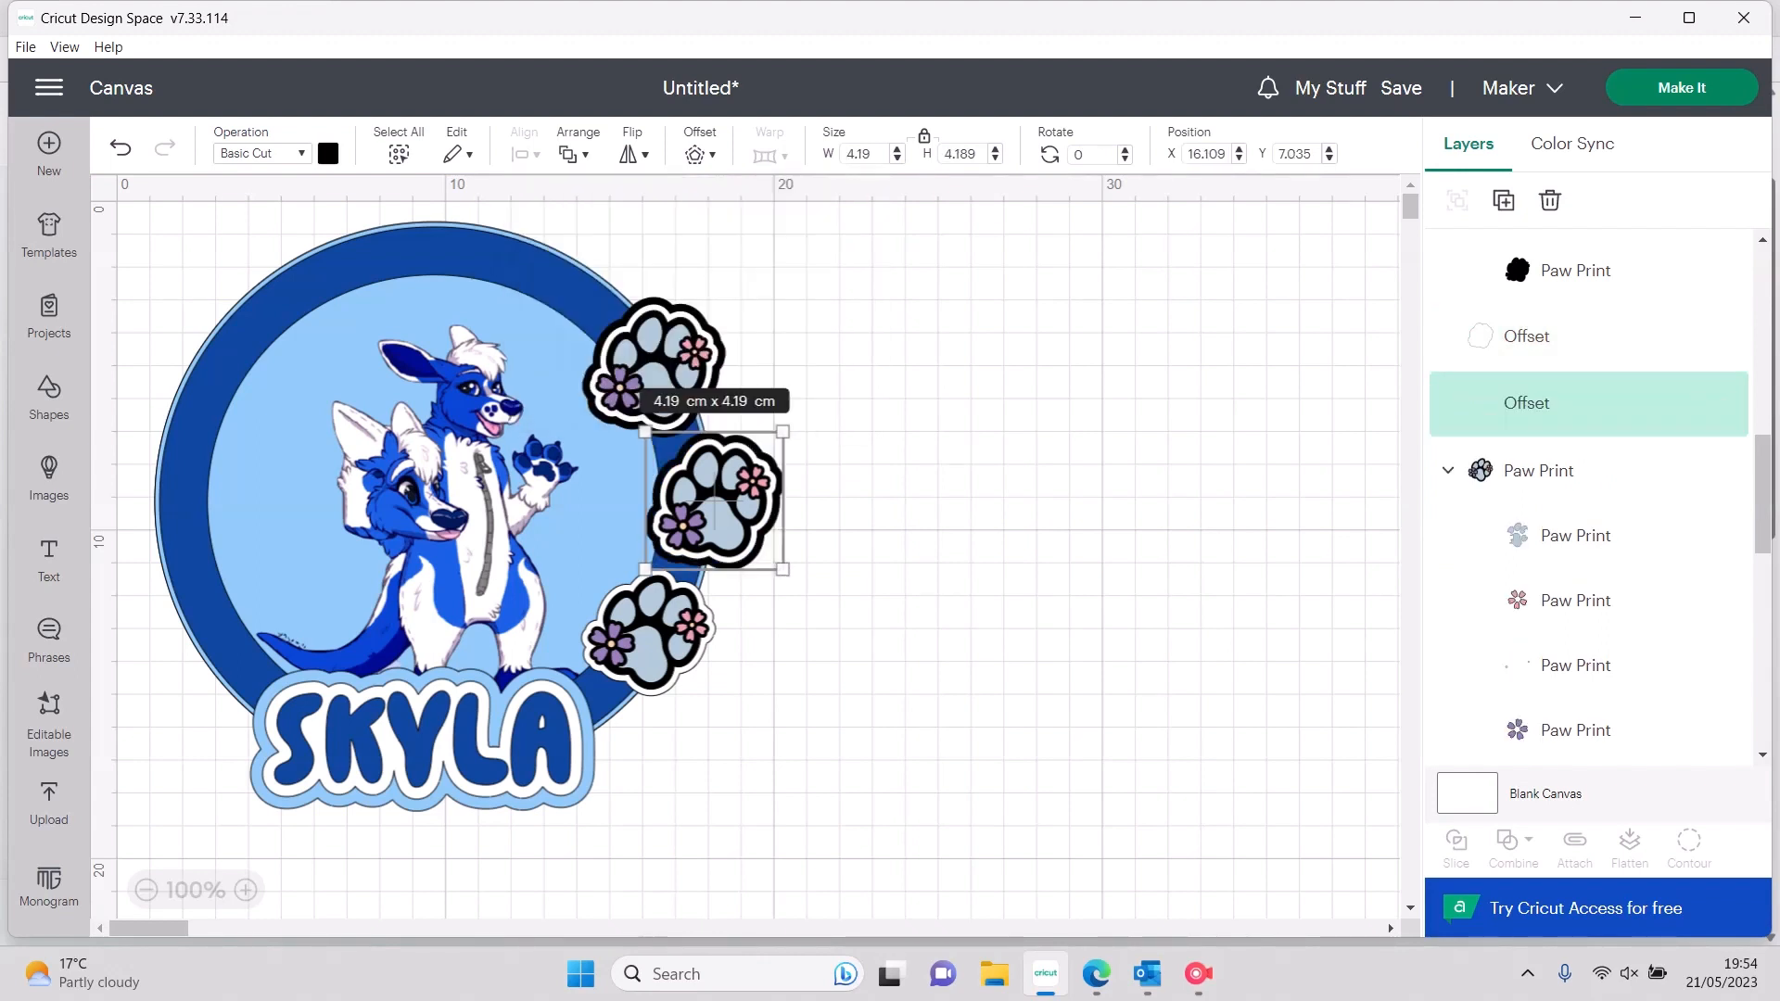
Add a second 0.2 cm rounded-corner offset around the lower paw print's white offset
scroll(1576, 557, down, 7)
click(1577, 283)
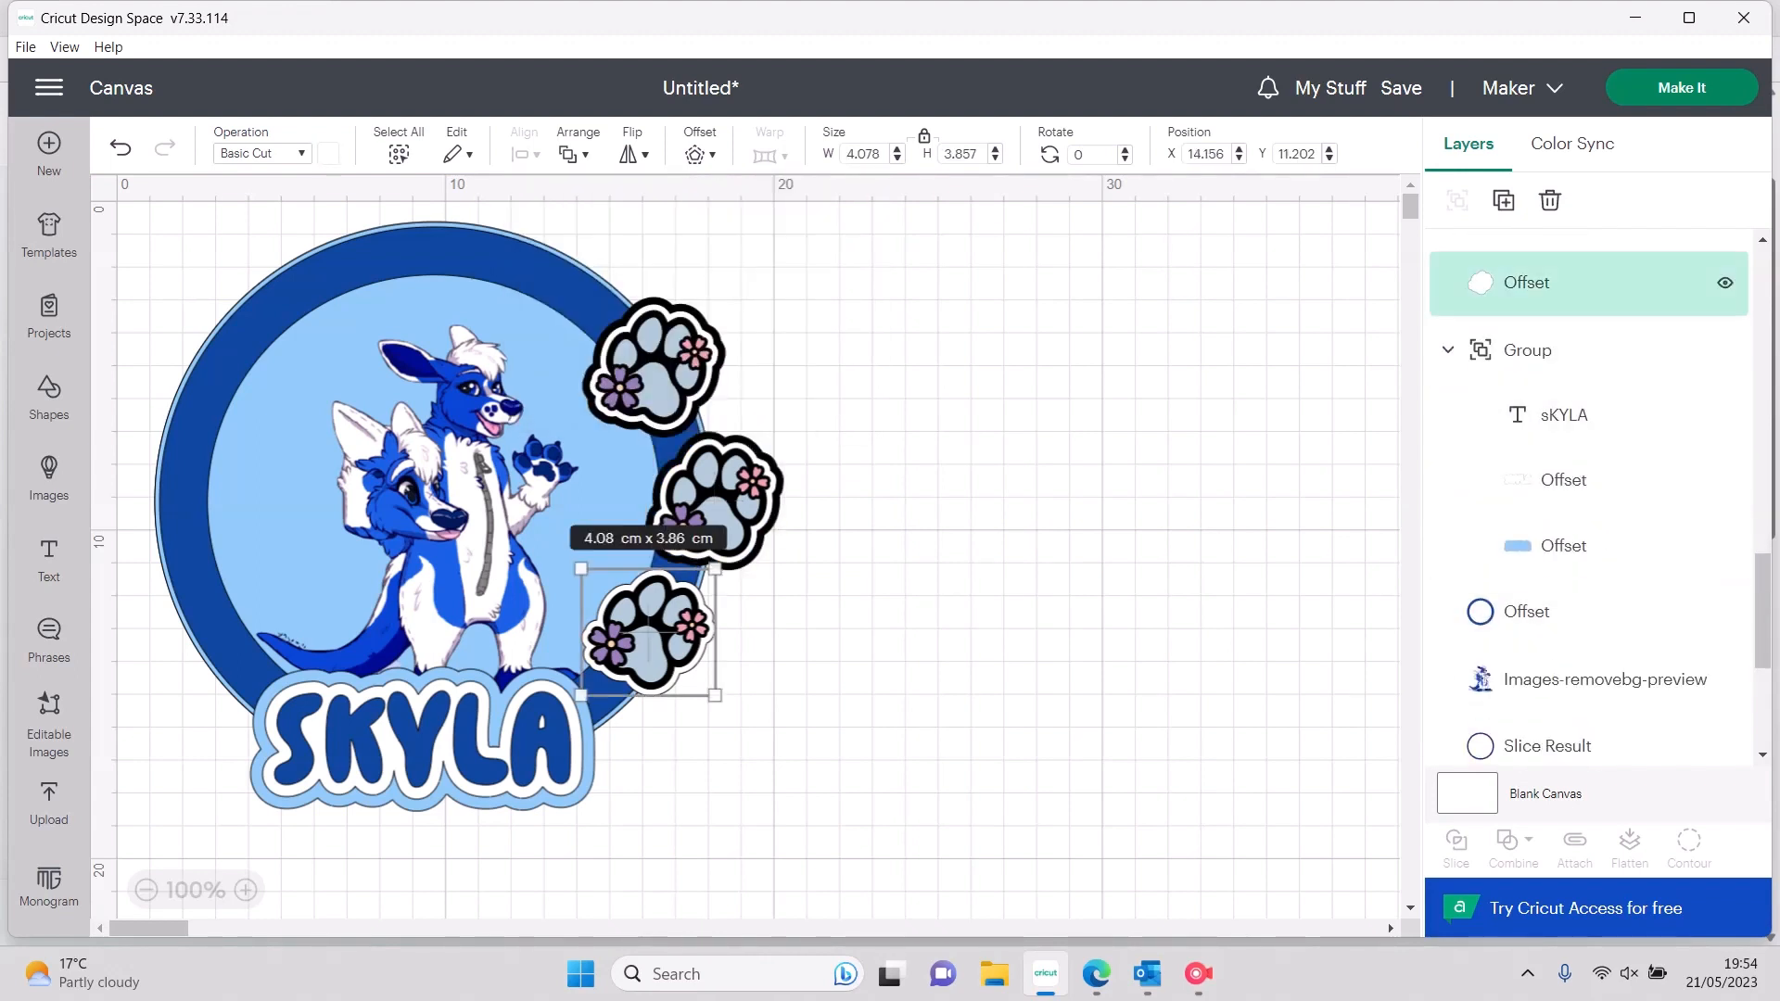
click(694, 154)
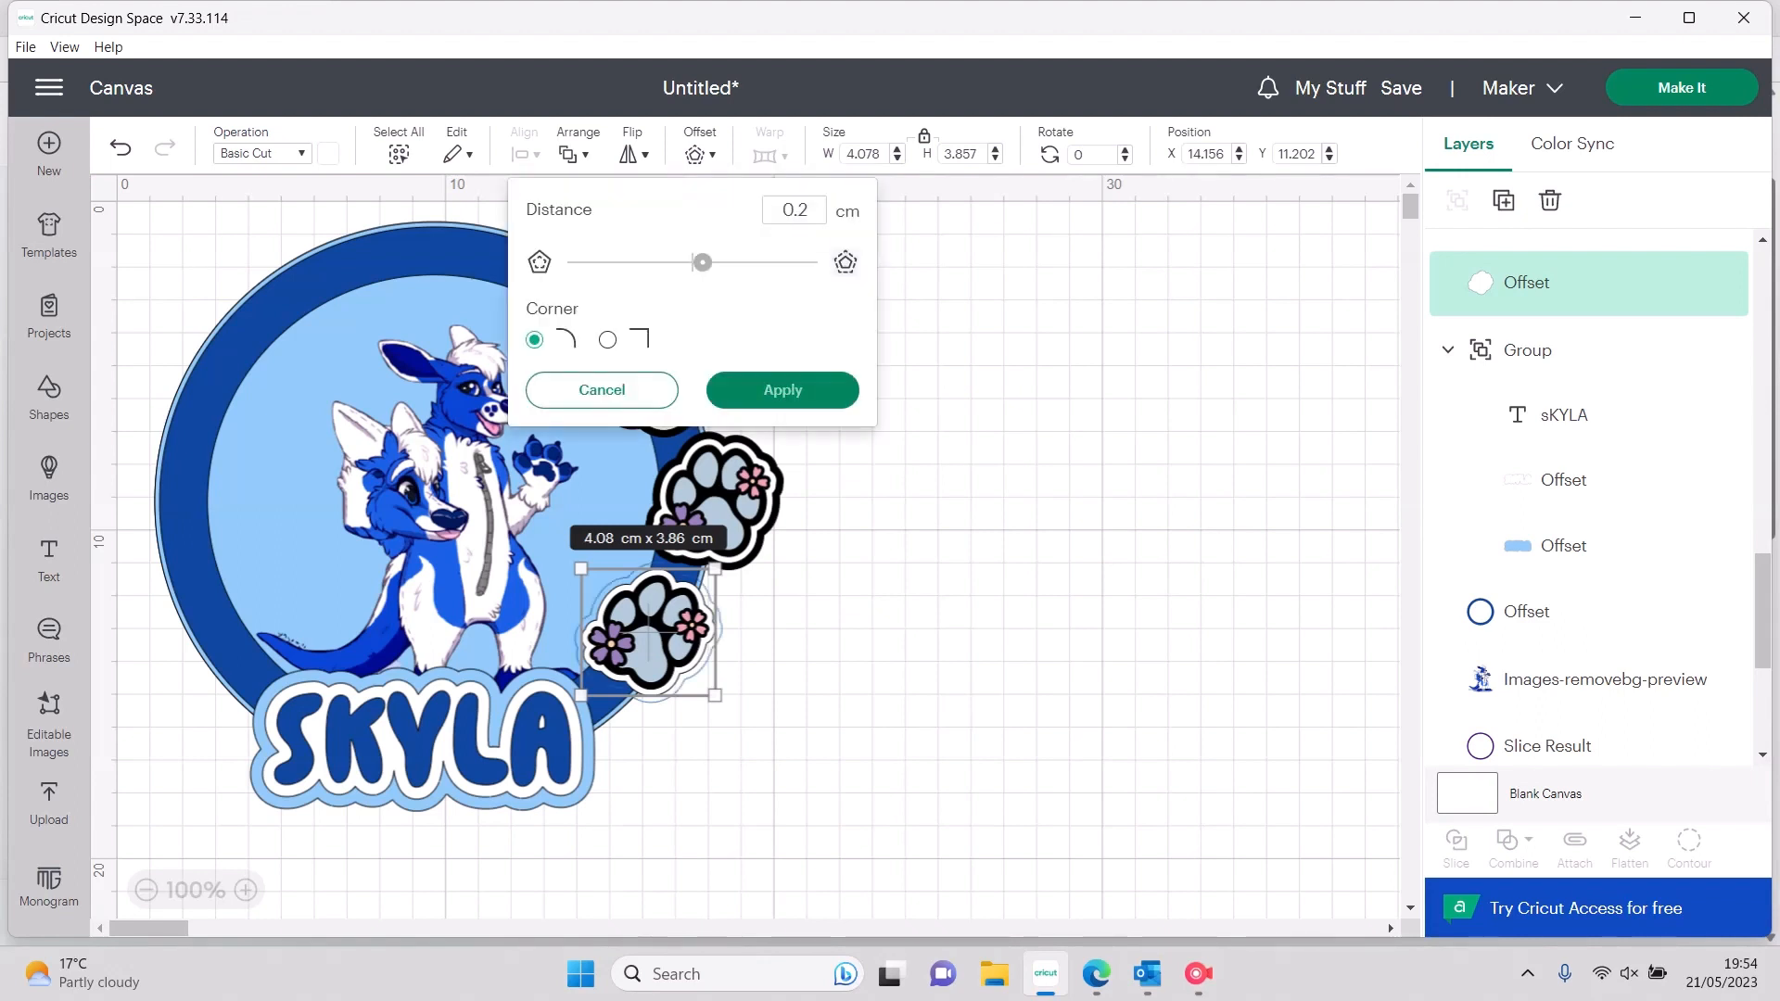
click(782, 389)
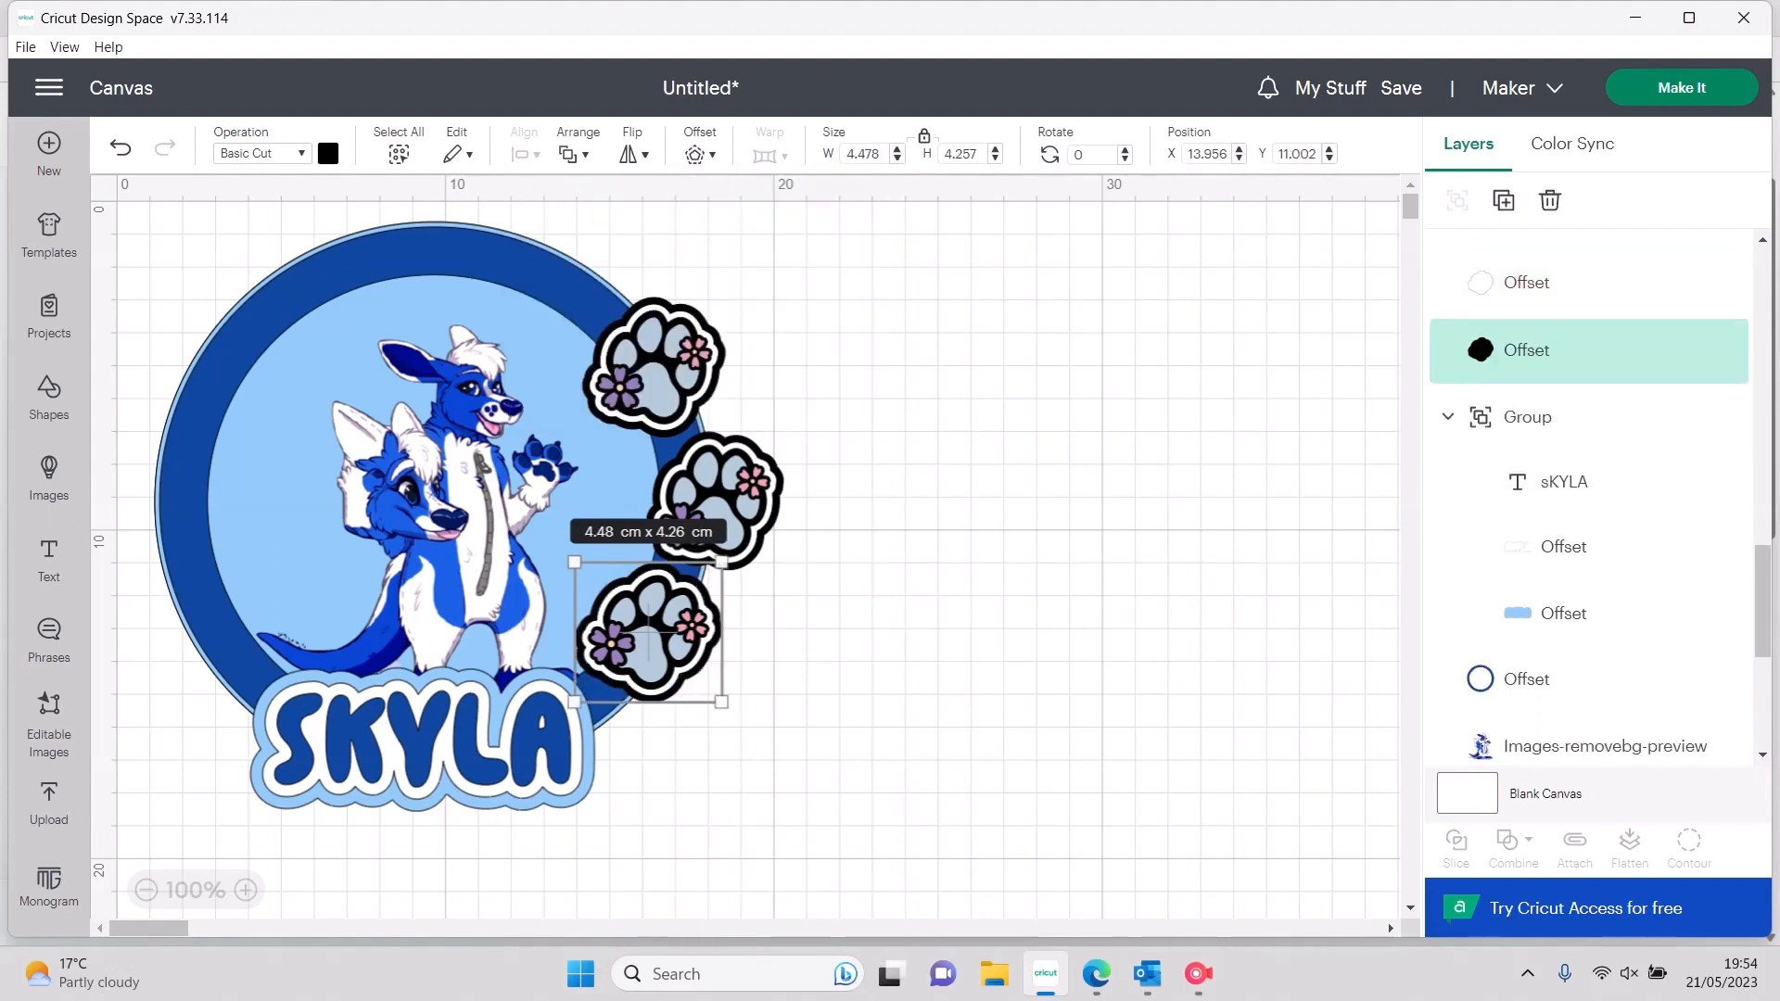
Weld the three black outer paw print offsets to the dark blue ring's offset layer
scroll(1589, 405, down, 3)
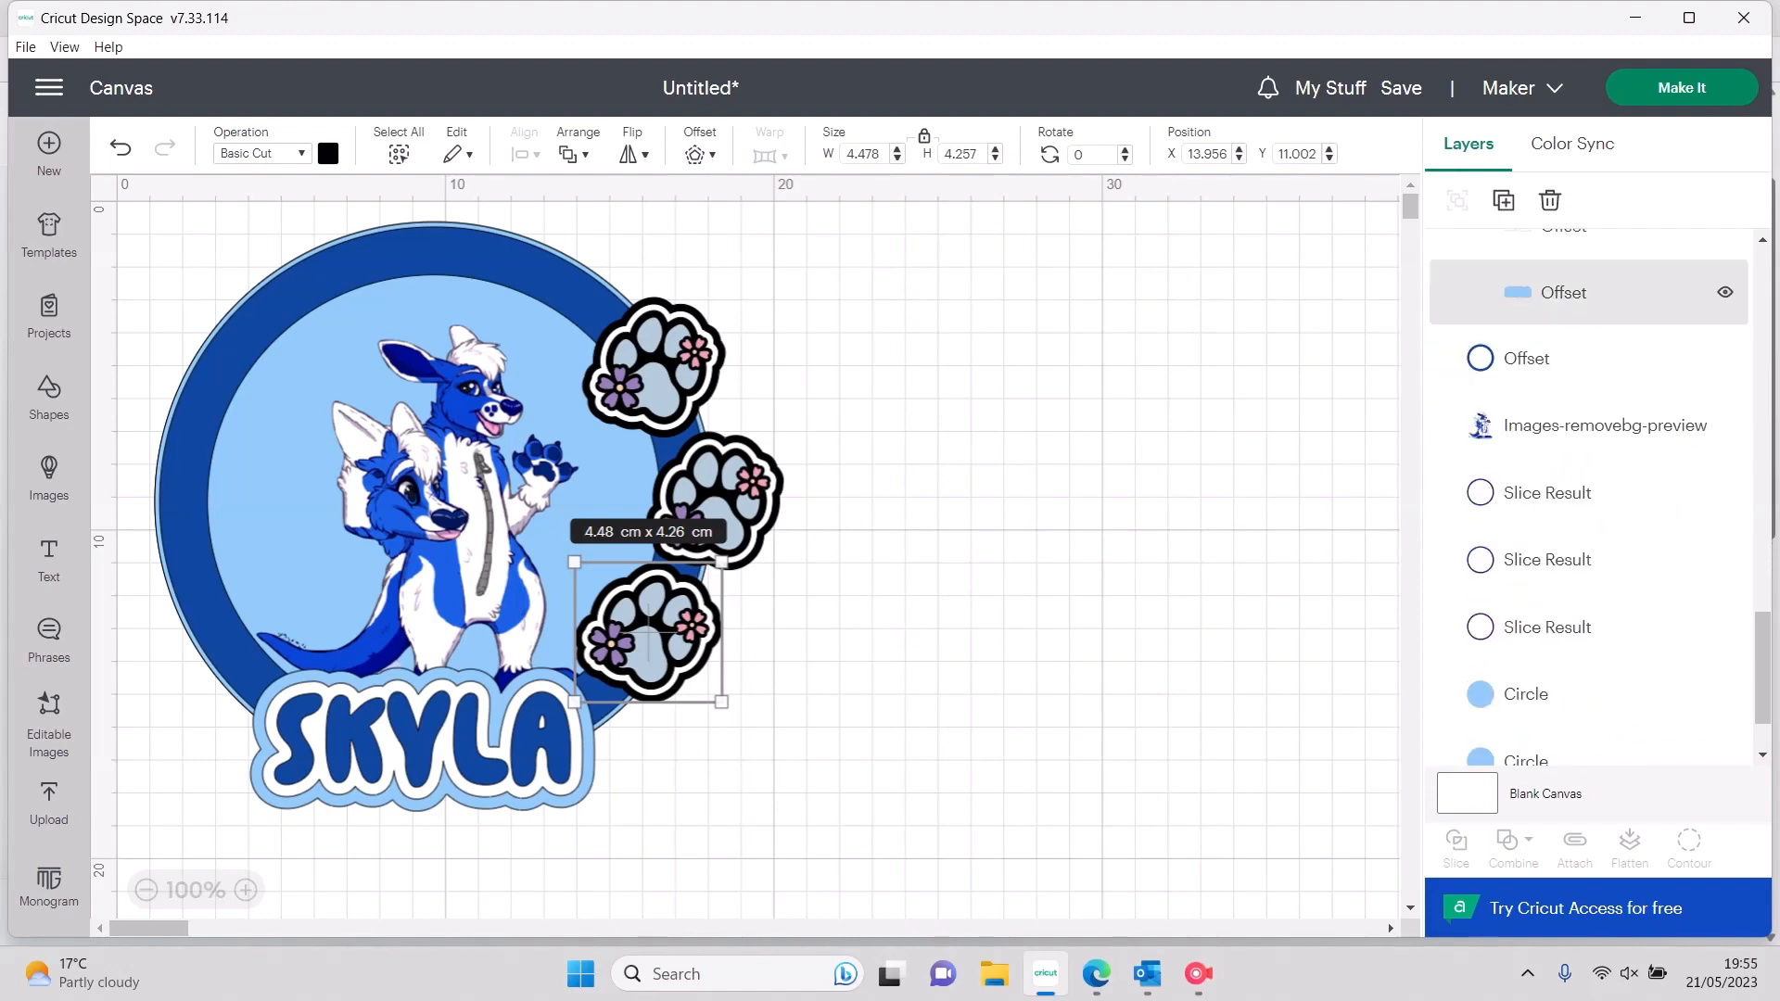
scroll(1589, 406, up, 6)
ctrl+click(1576, 602)
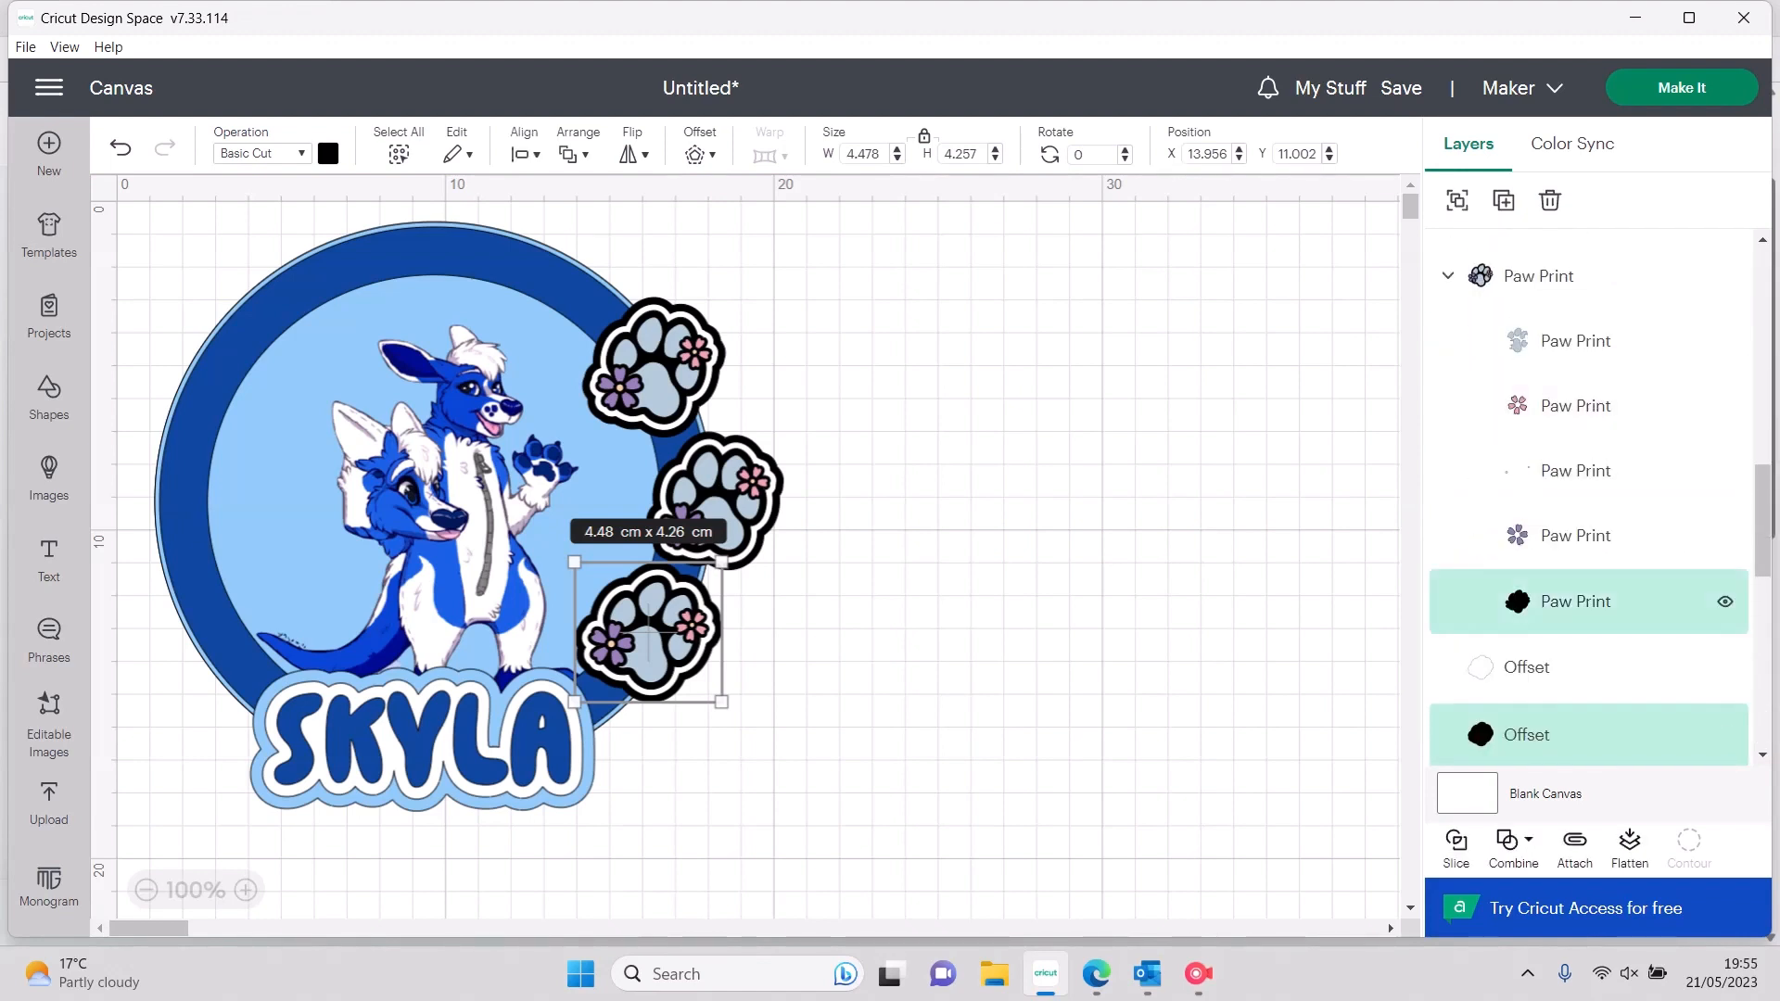
click(1577, 734)
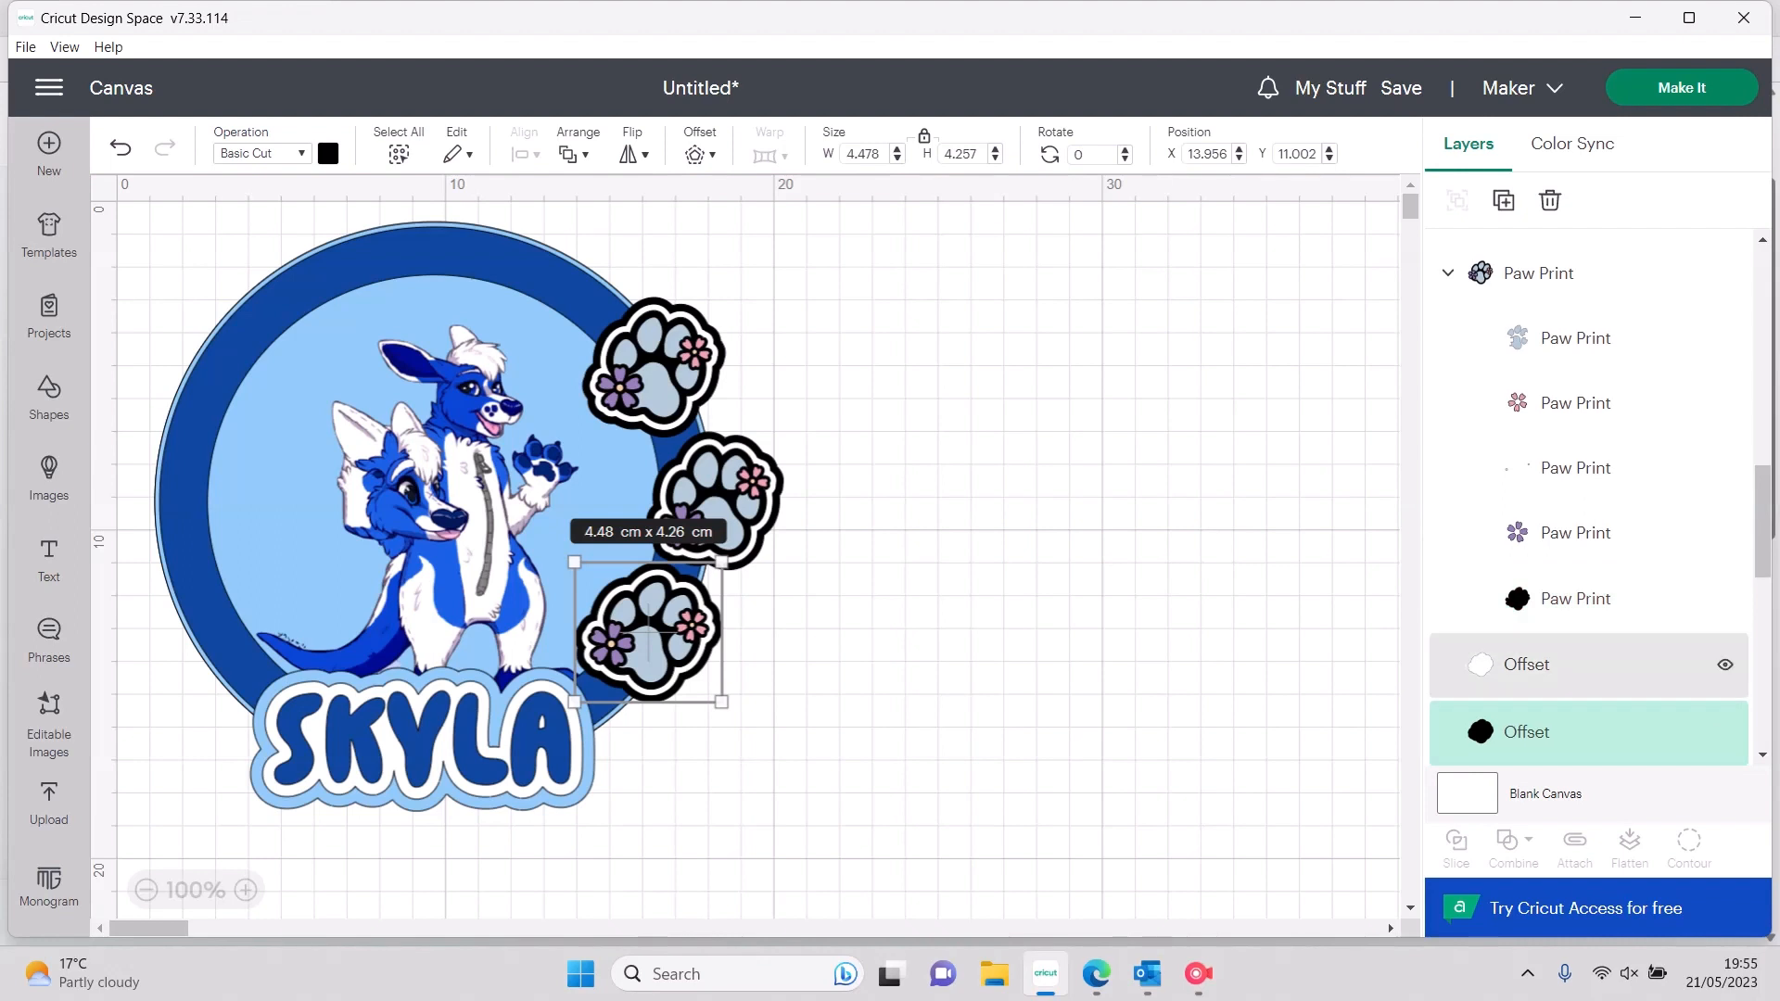
scroll(1577, 649, up, 4)
ctrl+click(1576, 554)
scroll(1576, 553, up, 4)
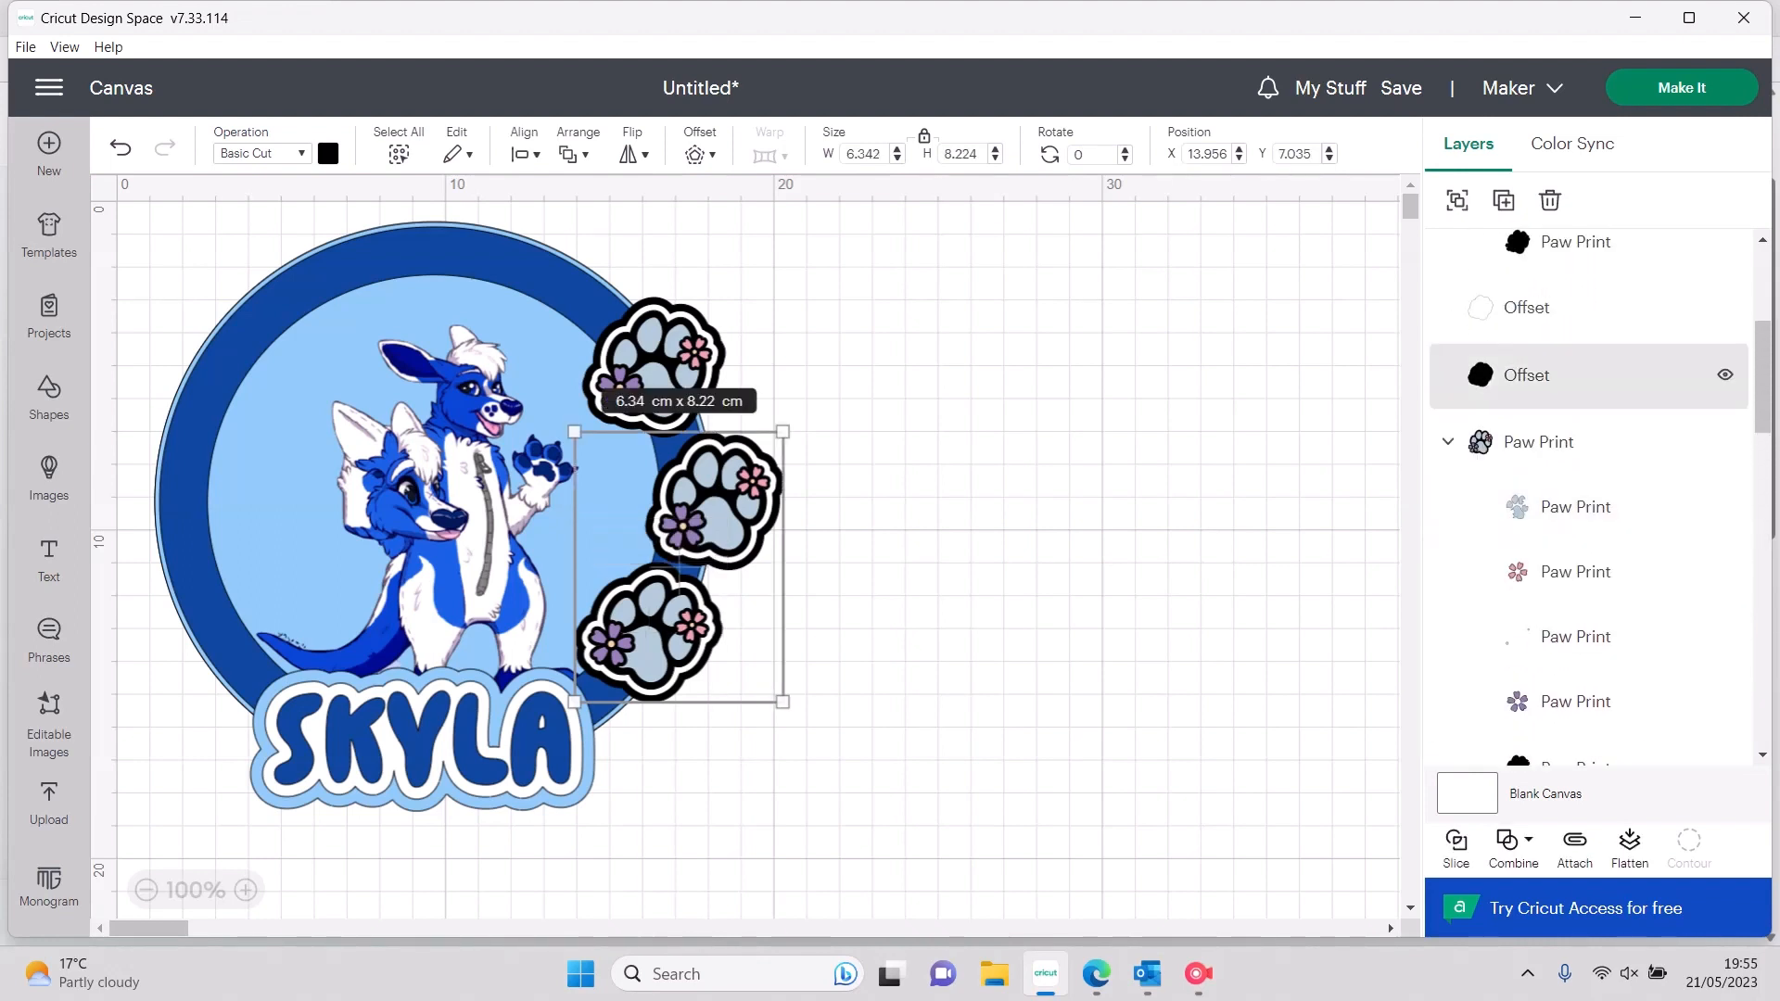
ctrl+click(1576, 374)
scroll(1577, 374, up, 4)
scroll(1590, 556, down, 10)
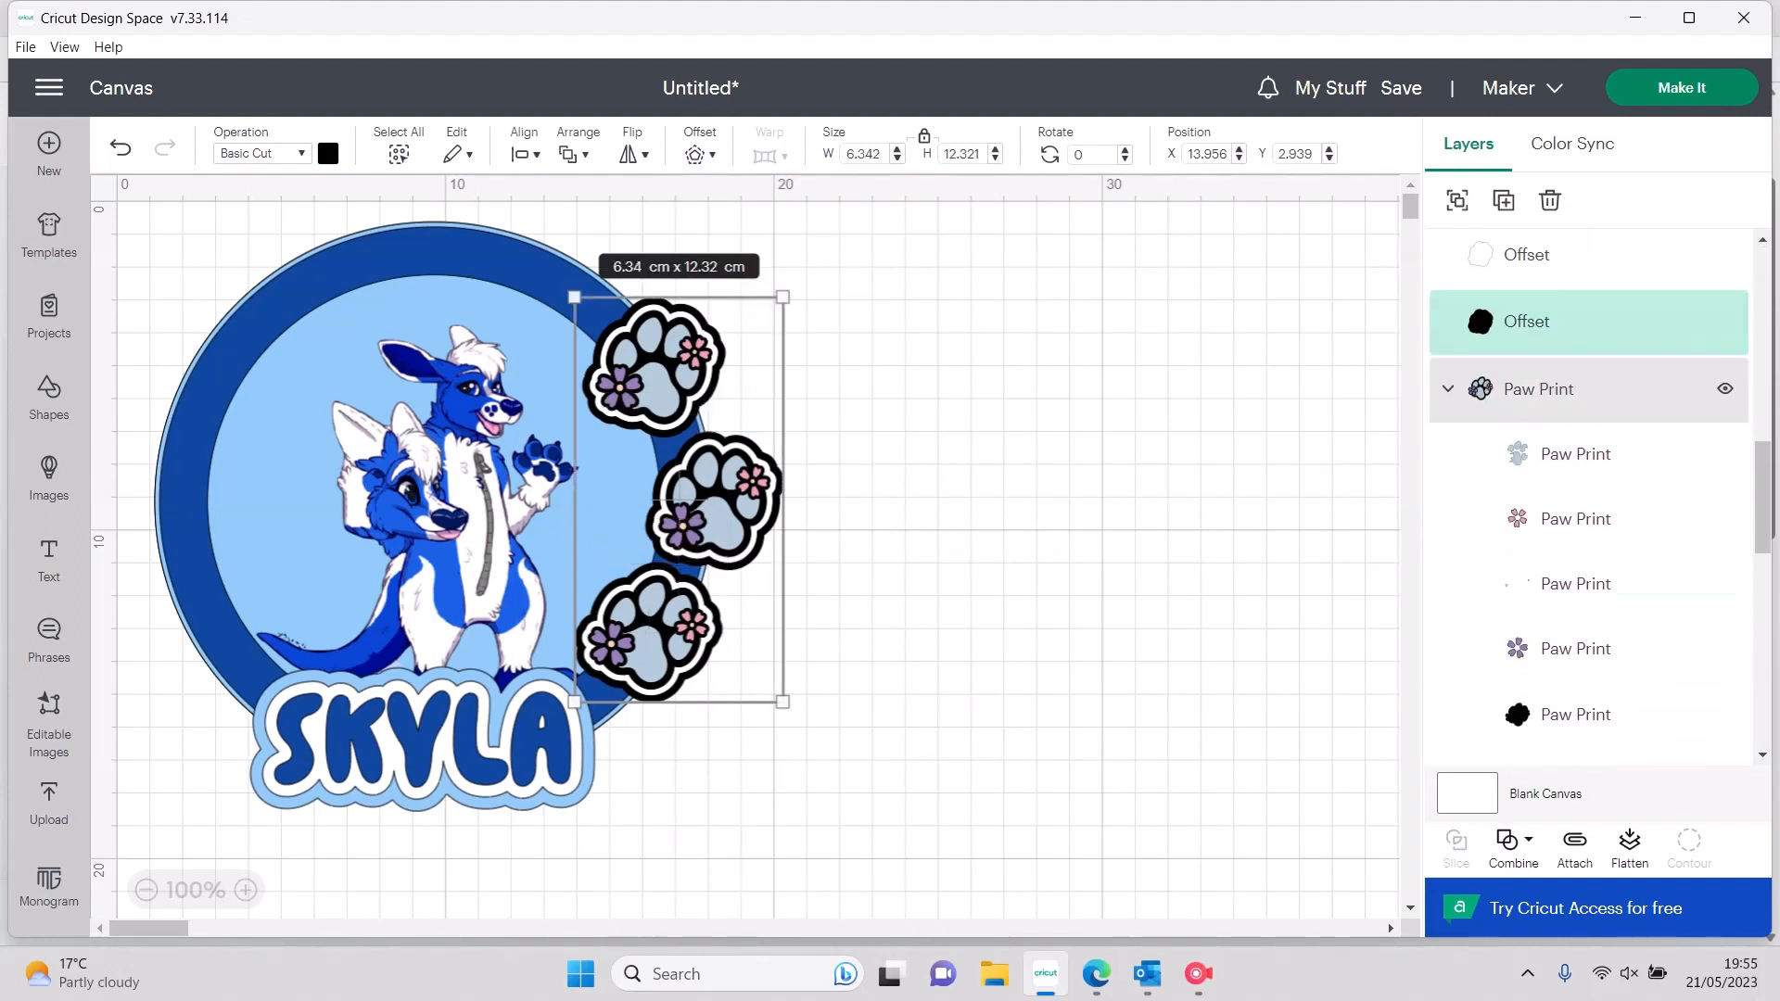
scroll(1589, 445, down, 2)
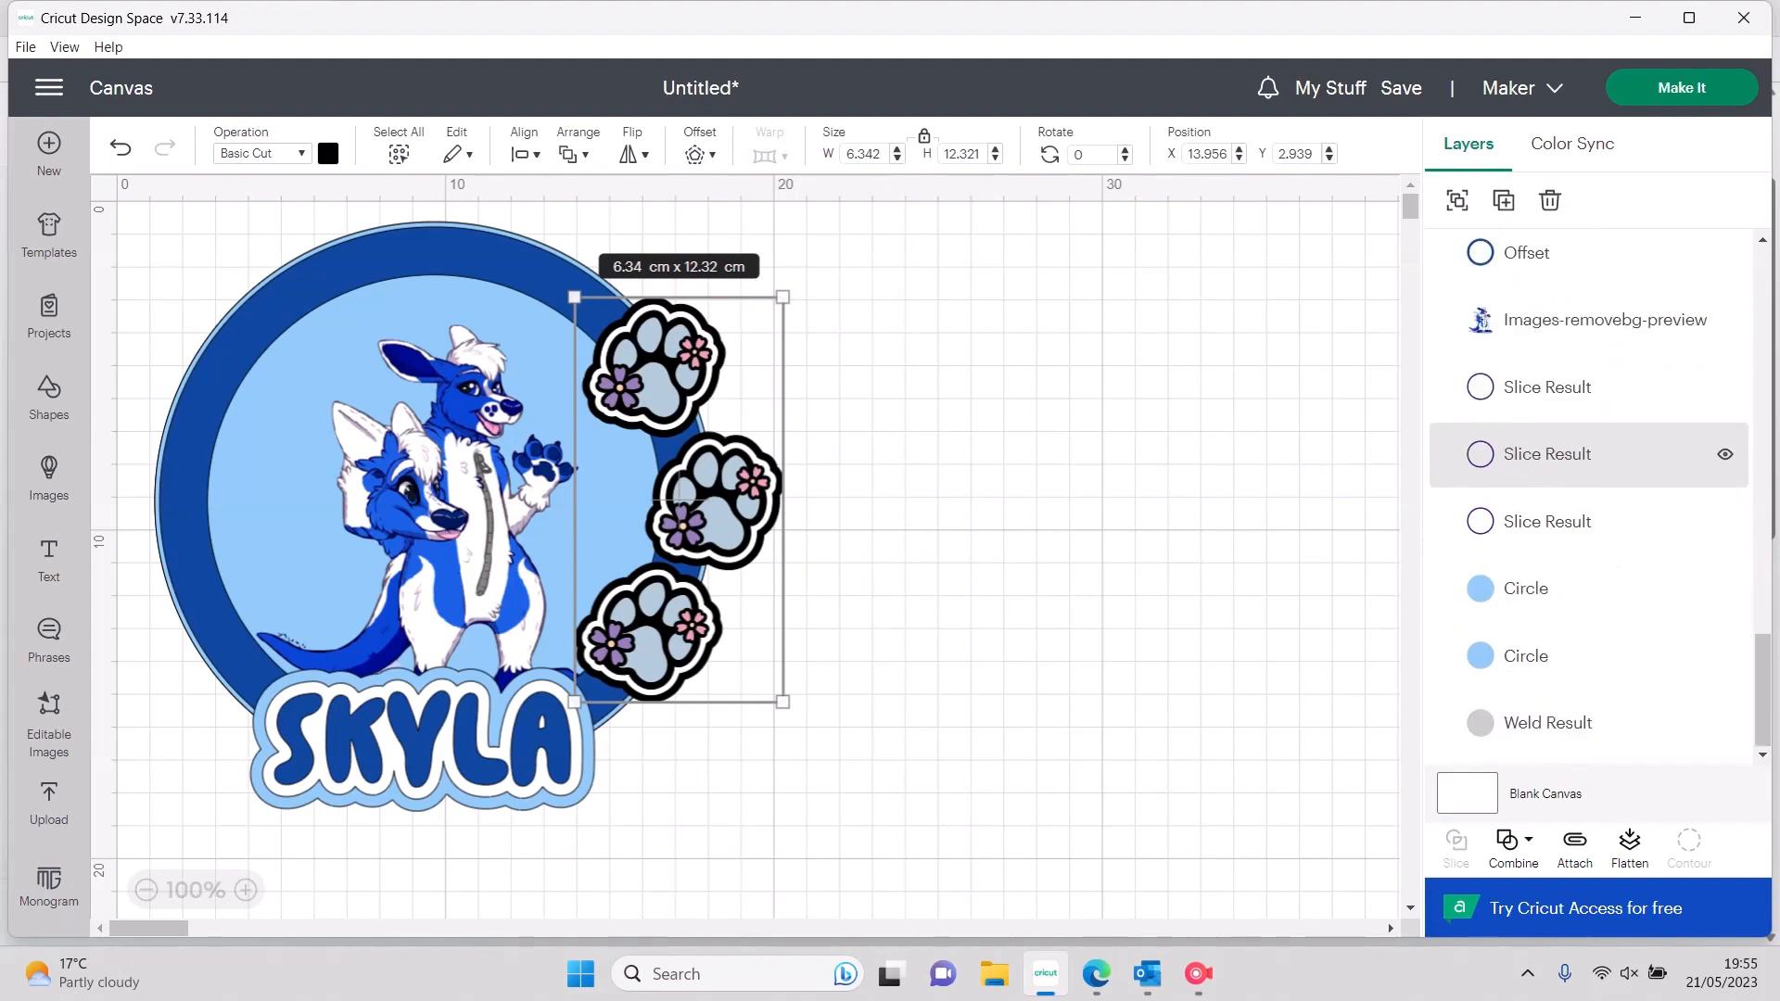
scroll(1590, 371, up, 2)
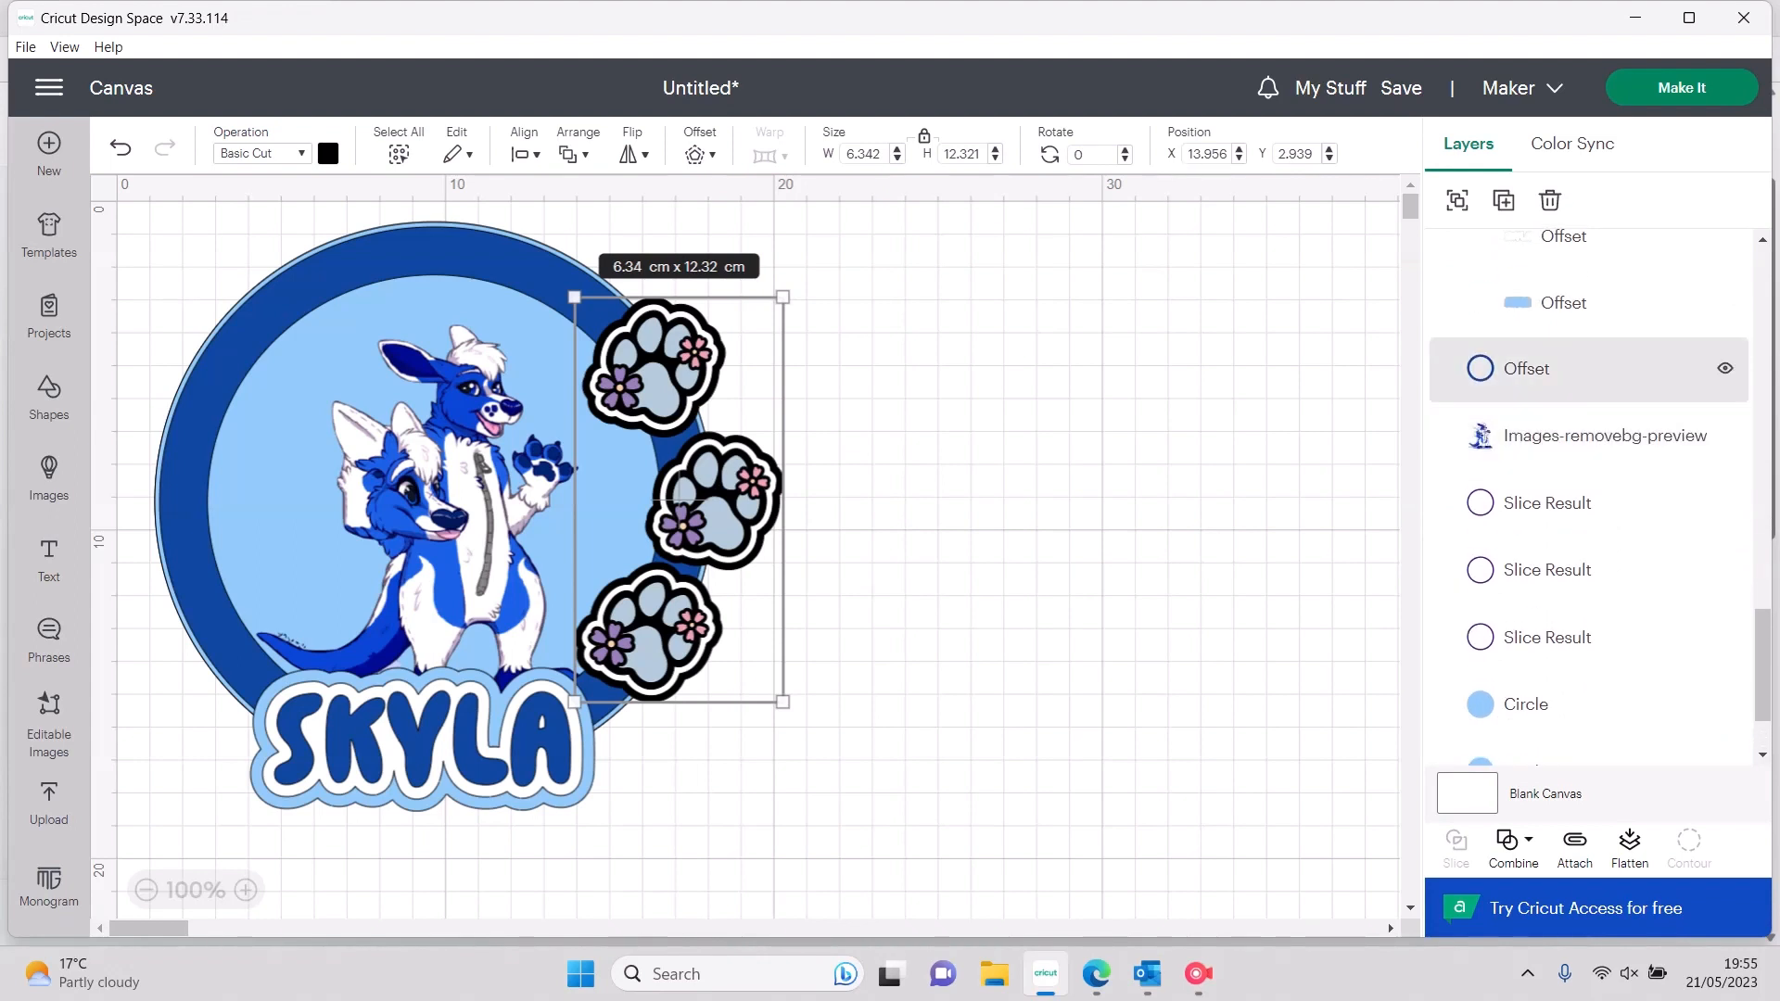
click(1577, 368)
click(1514, 840)
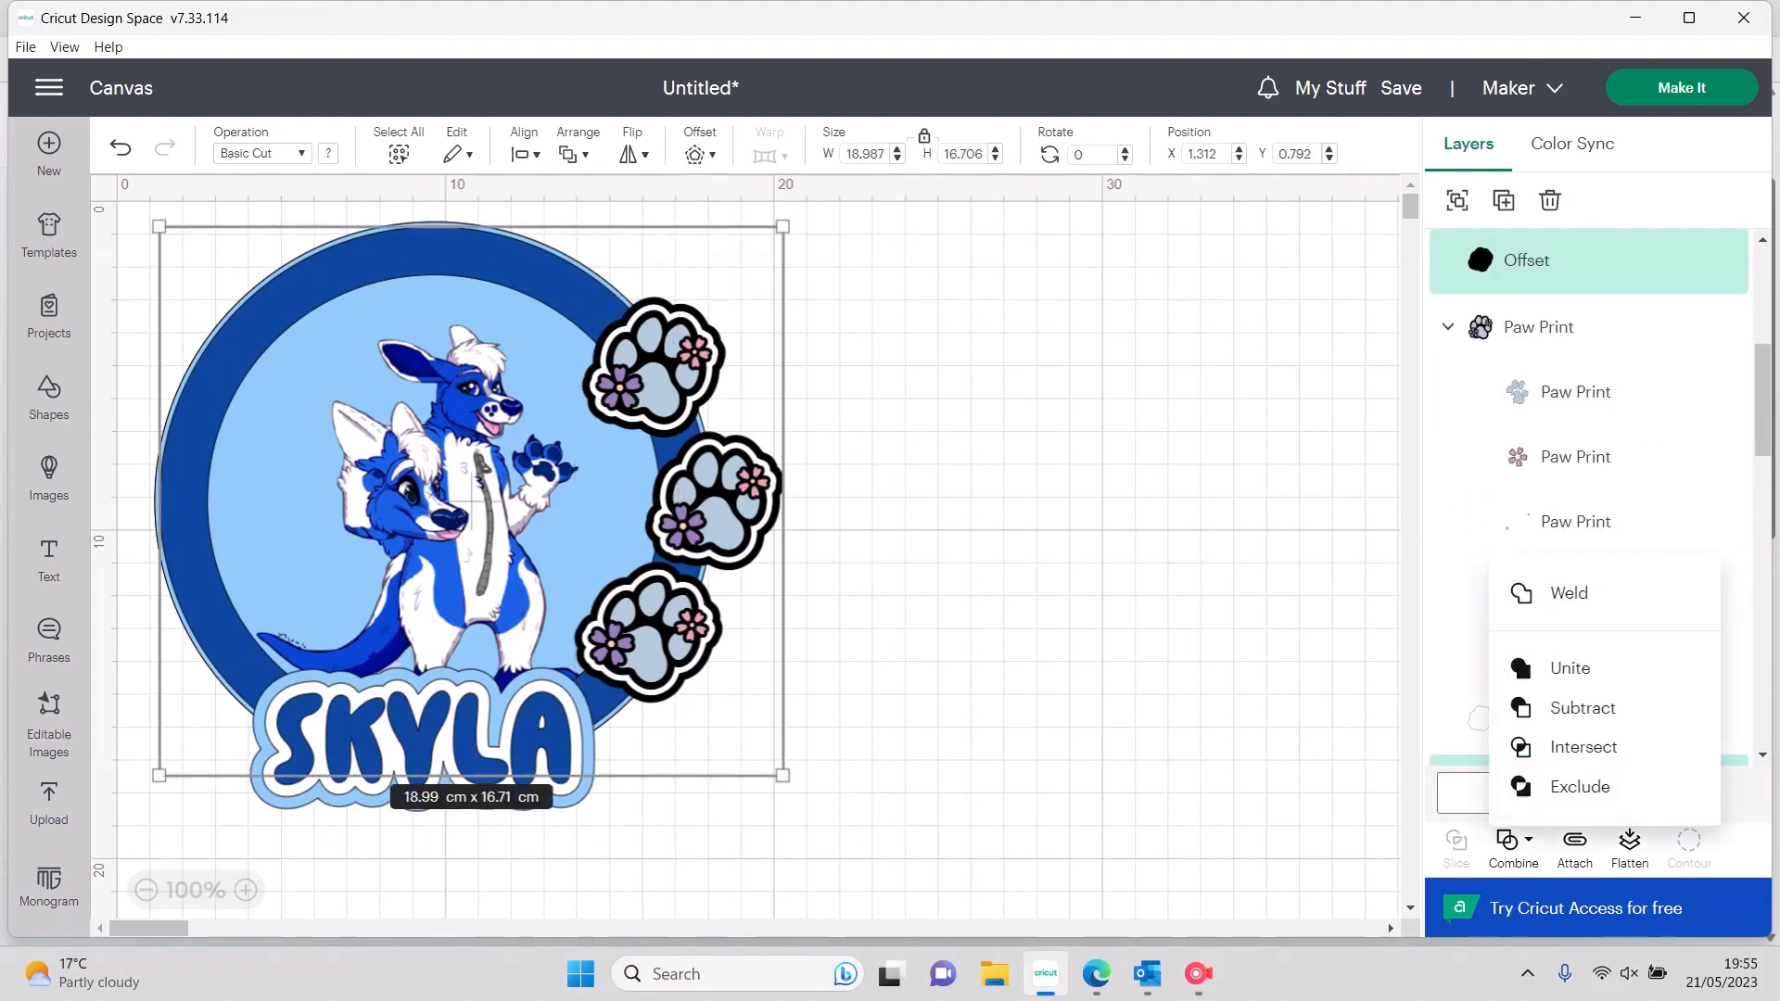
click(1574, 592)
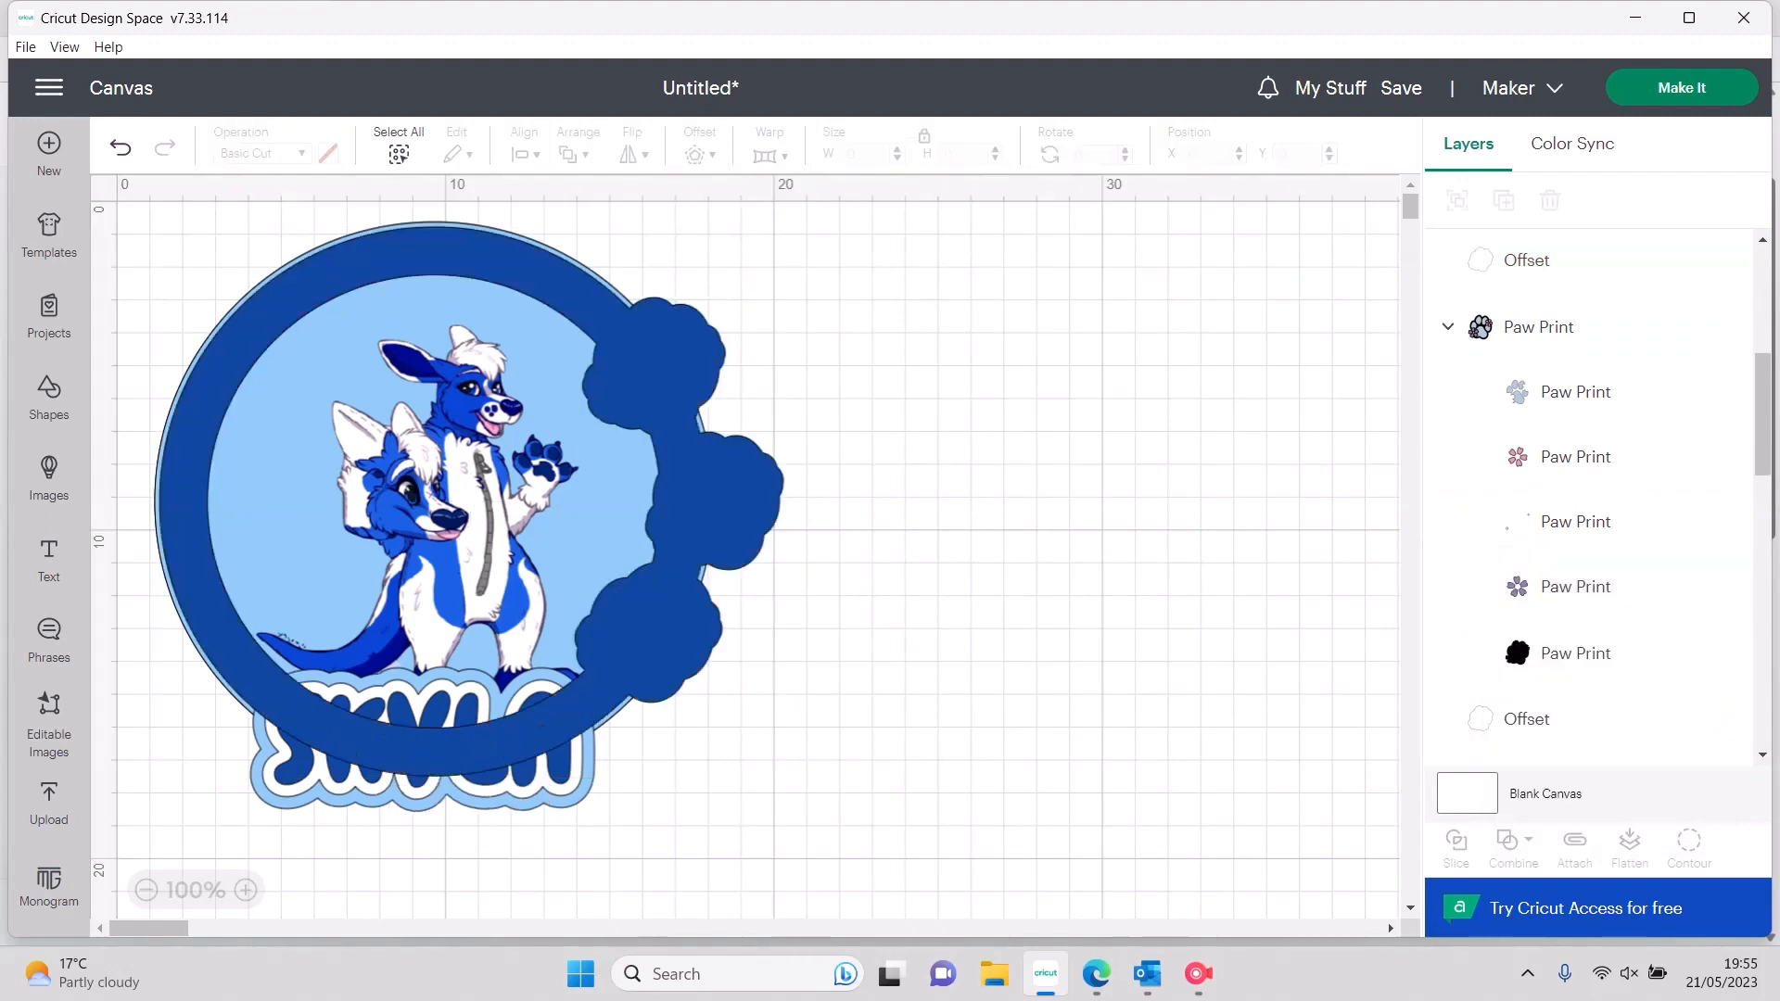
Move the welded ring layer beneath the paw prints and the name group, directly above the character image
right_click(670, 370)
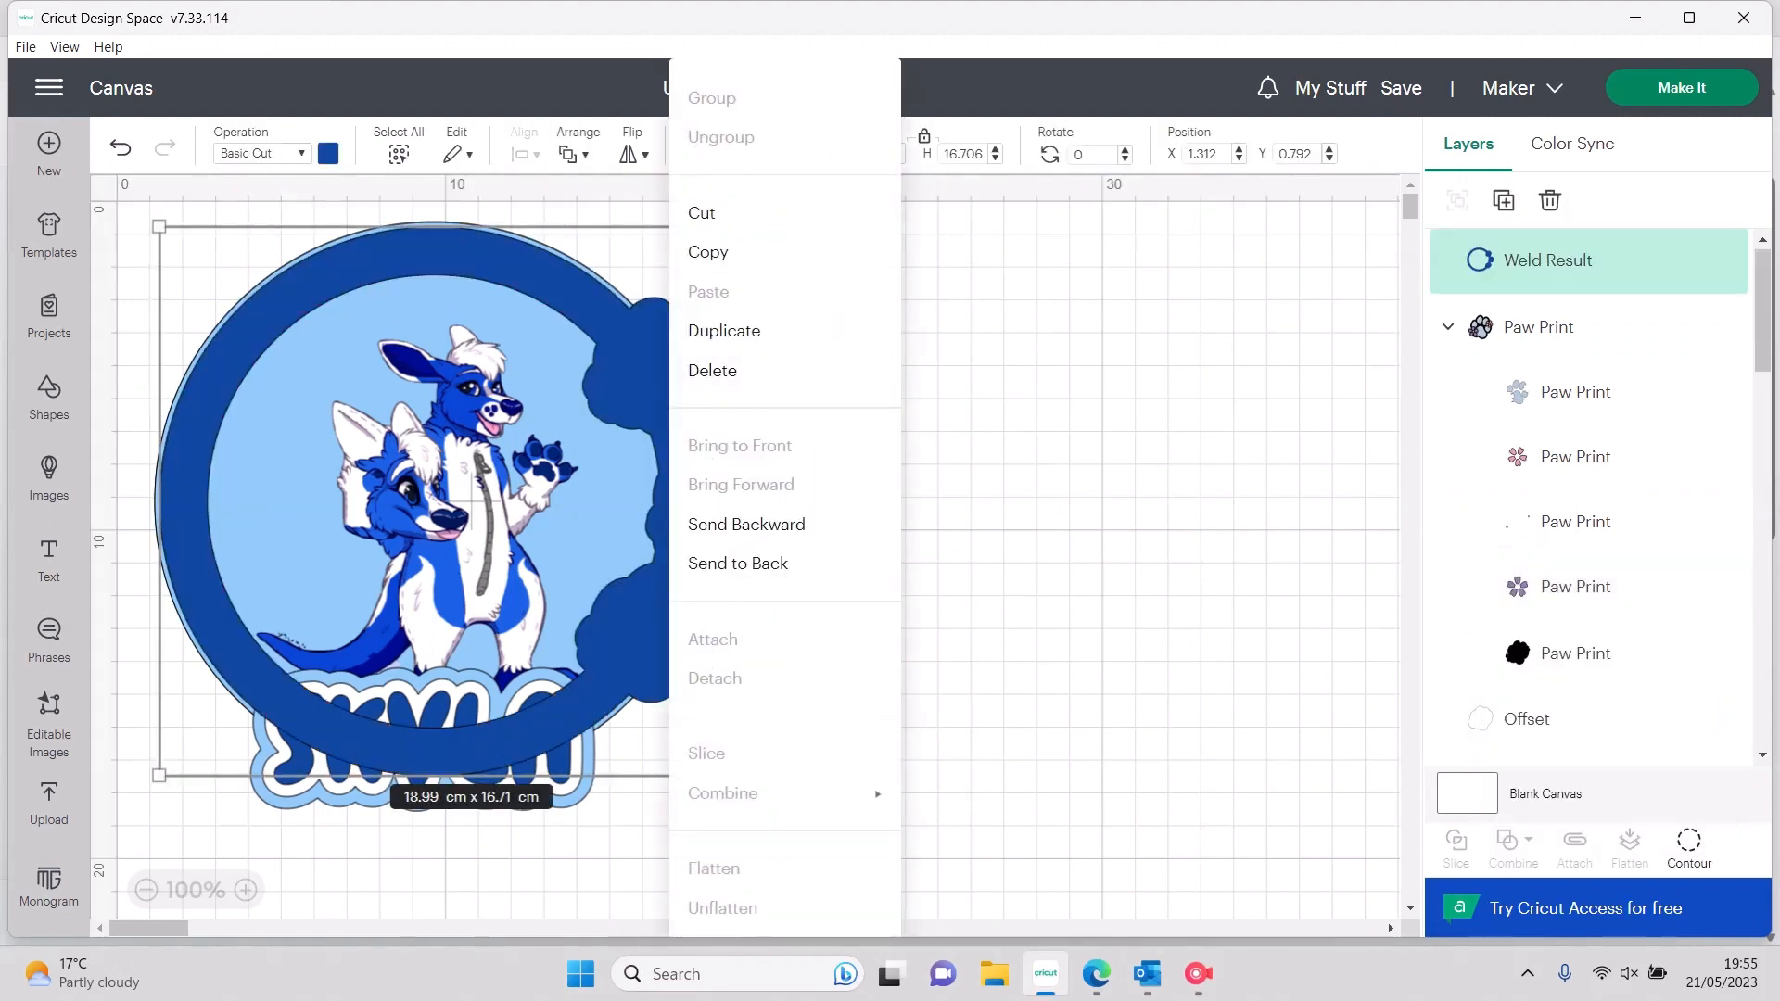
click(1576, 261)
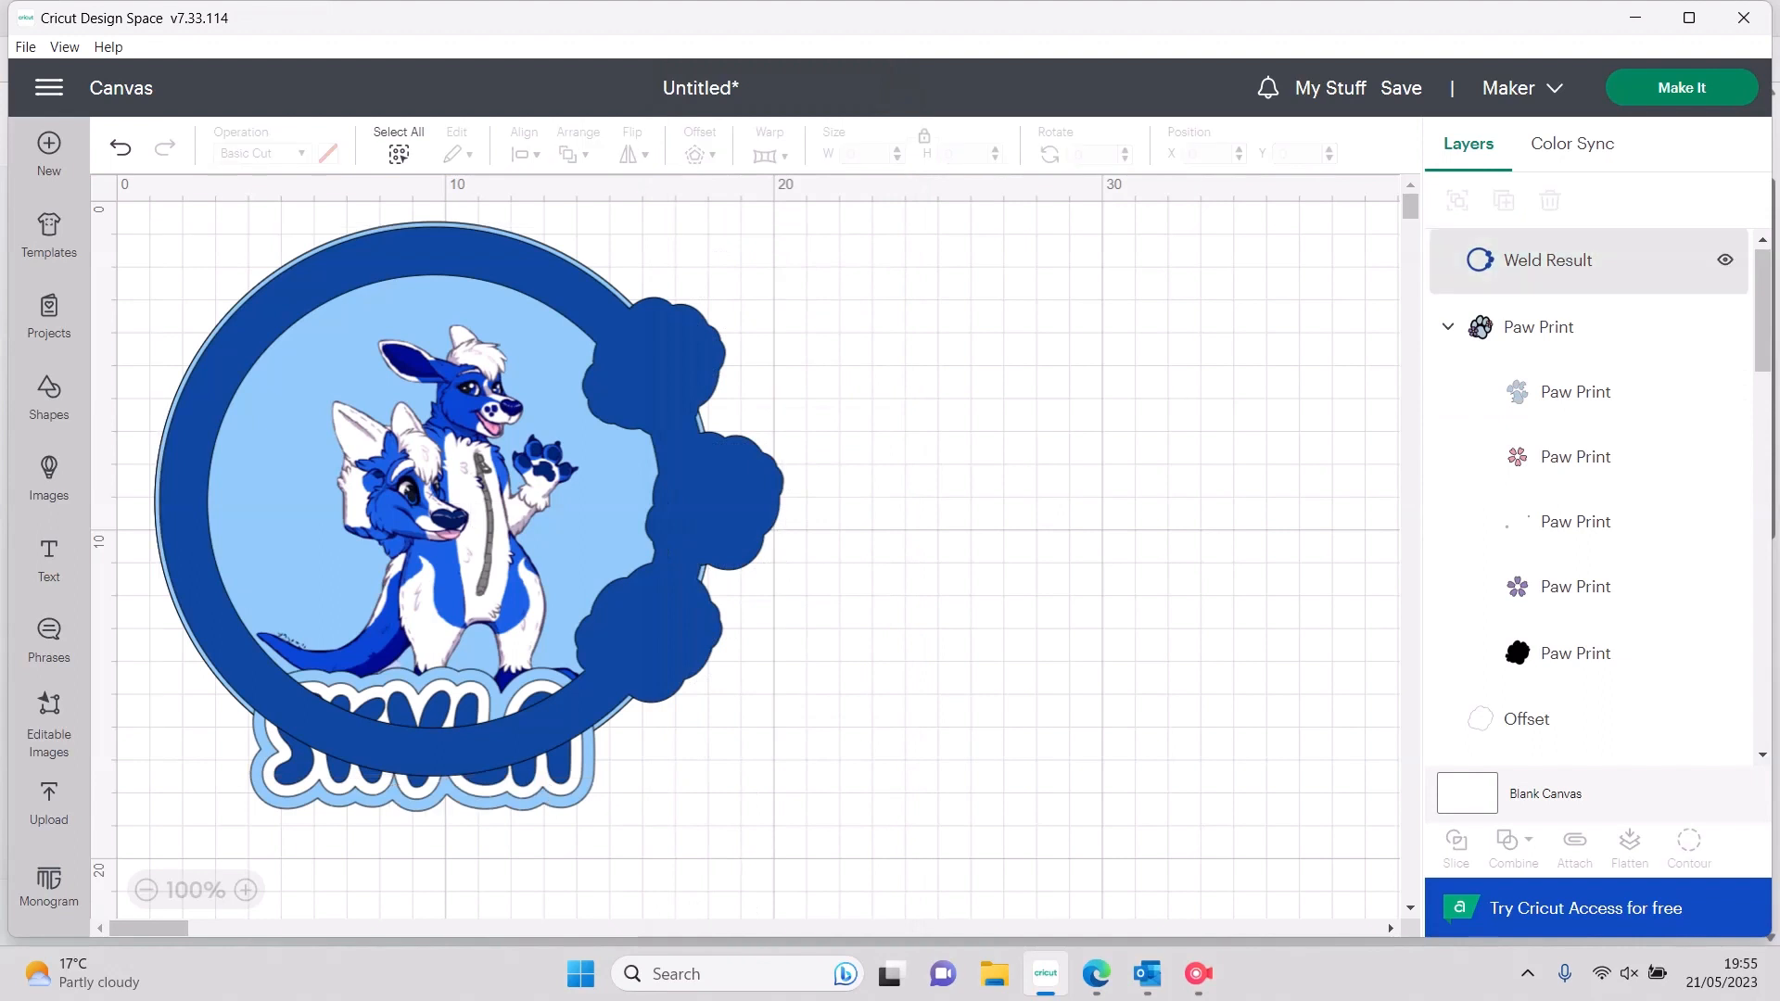
drag(1577, 261, 1602, 661)
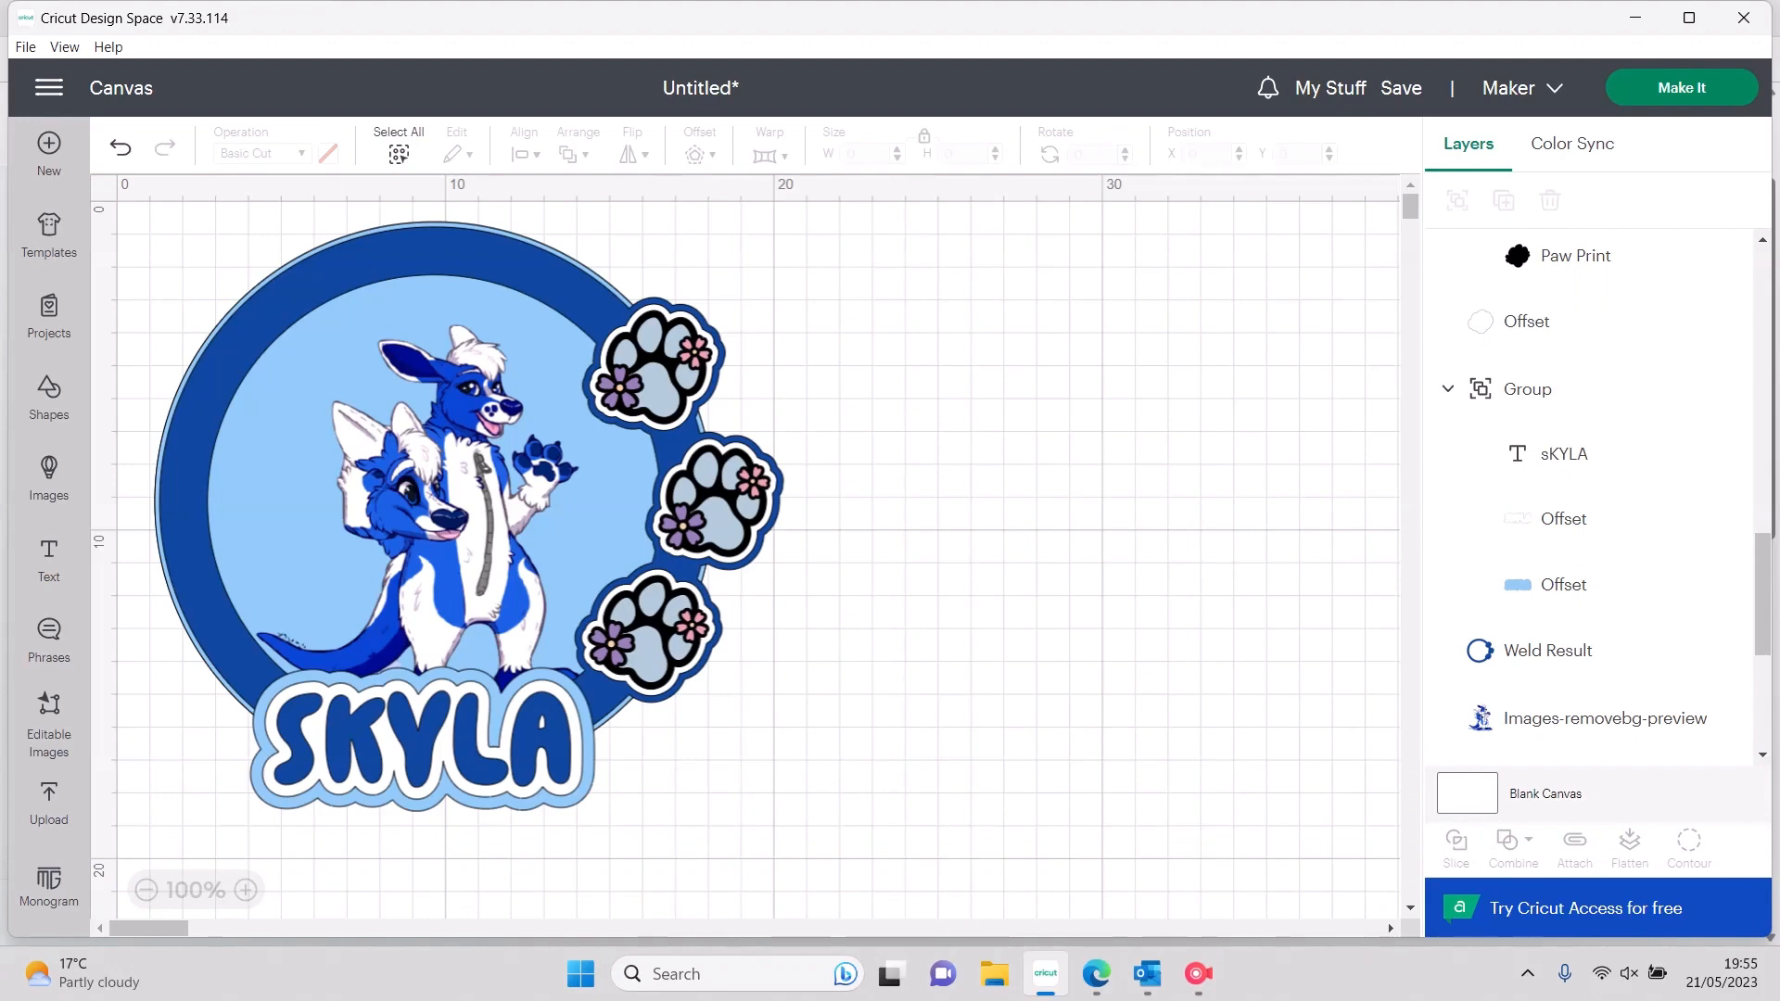
Select the whole design and move it towards the middle of the canvas
drag(170, 213, 1097, 885)
drag(556, 537, 981, 595)
click(1299, 594)
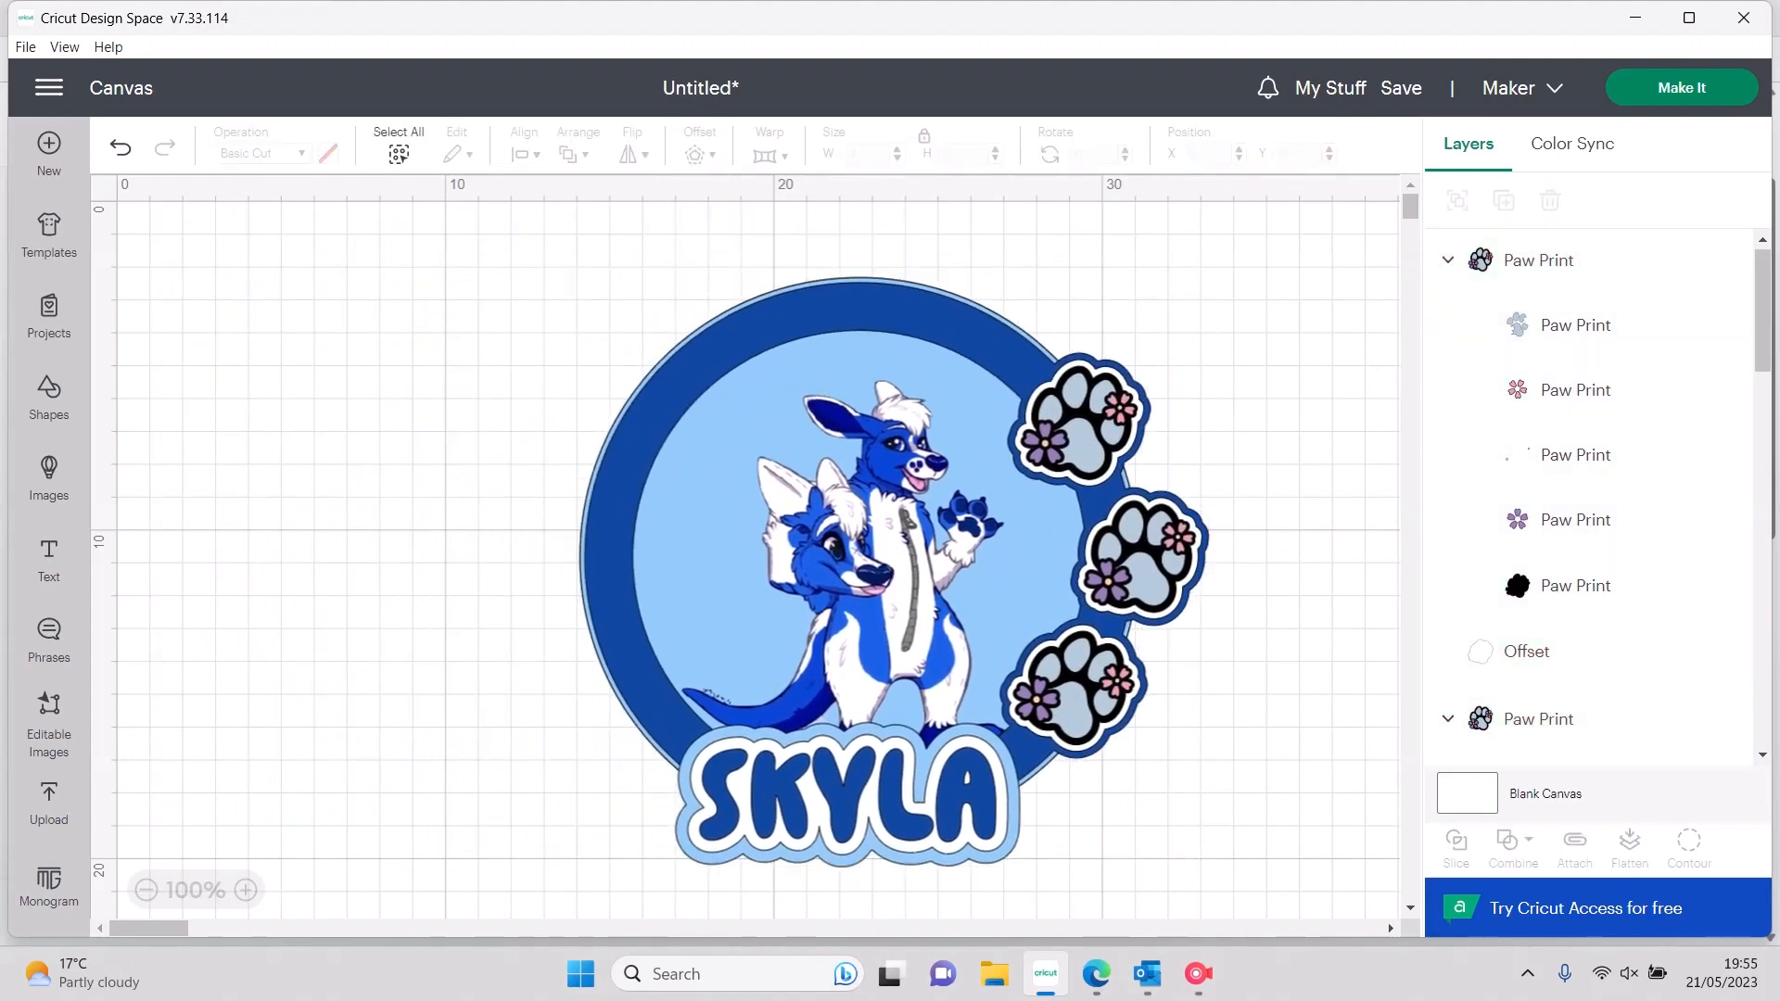
Add a text object reading 13 in the BFC Daisy Soft font
click(49, 561)
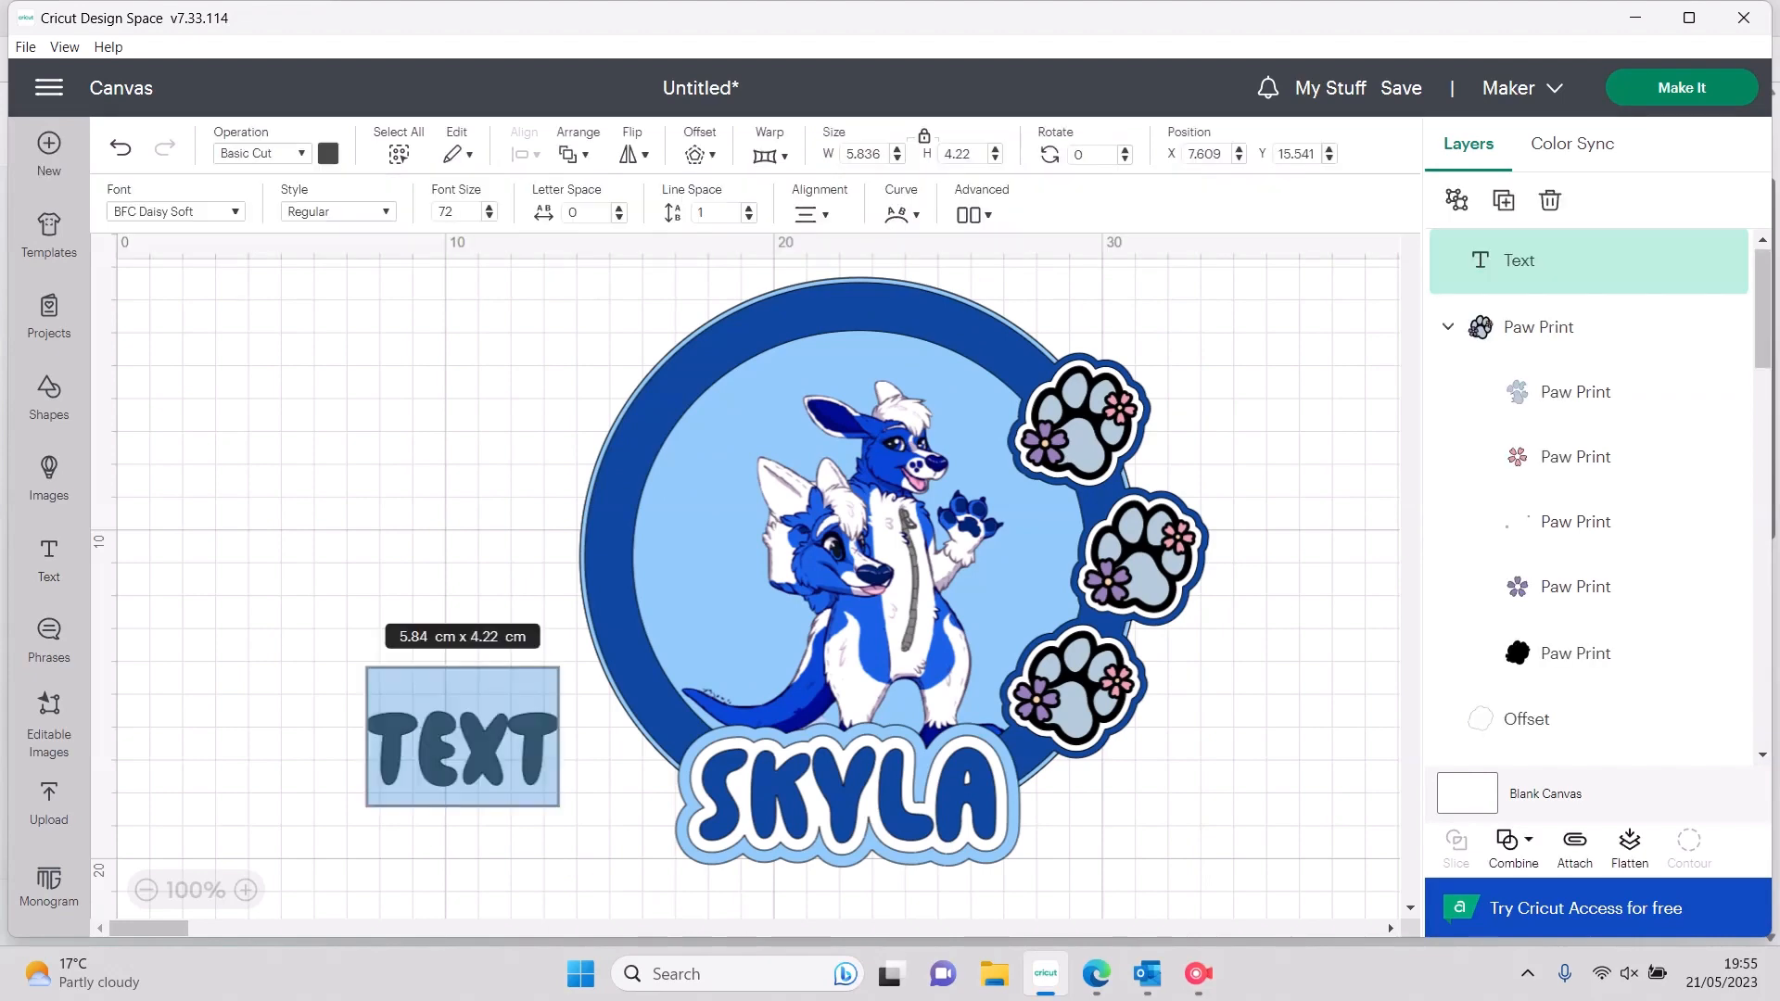
text(13)
key(Escape)
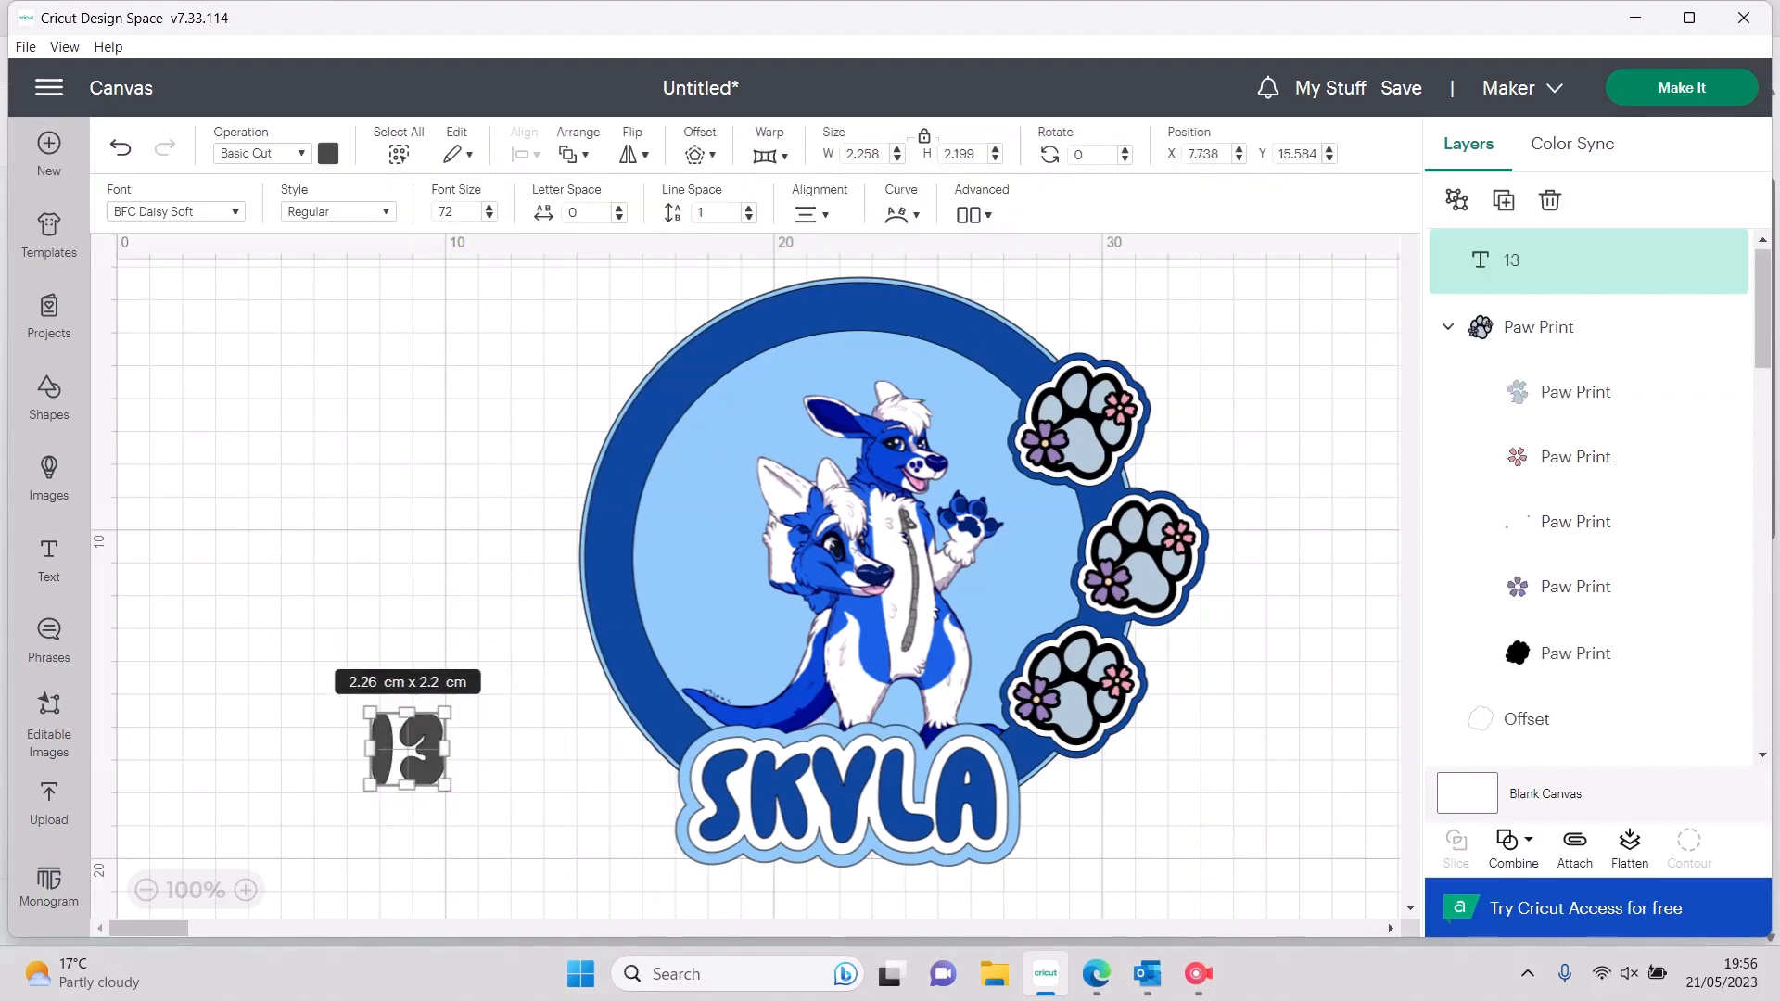
key(Escape)
Enlarge the number 13 to about 5.08 x 4.95 cm and place it over the ring's upper-left edge
drag(408, 749, 816, 499)
drag(719, 401, 686, 366)
key(Escape)
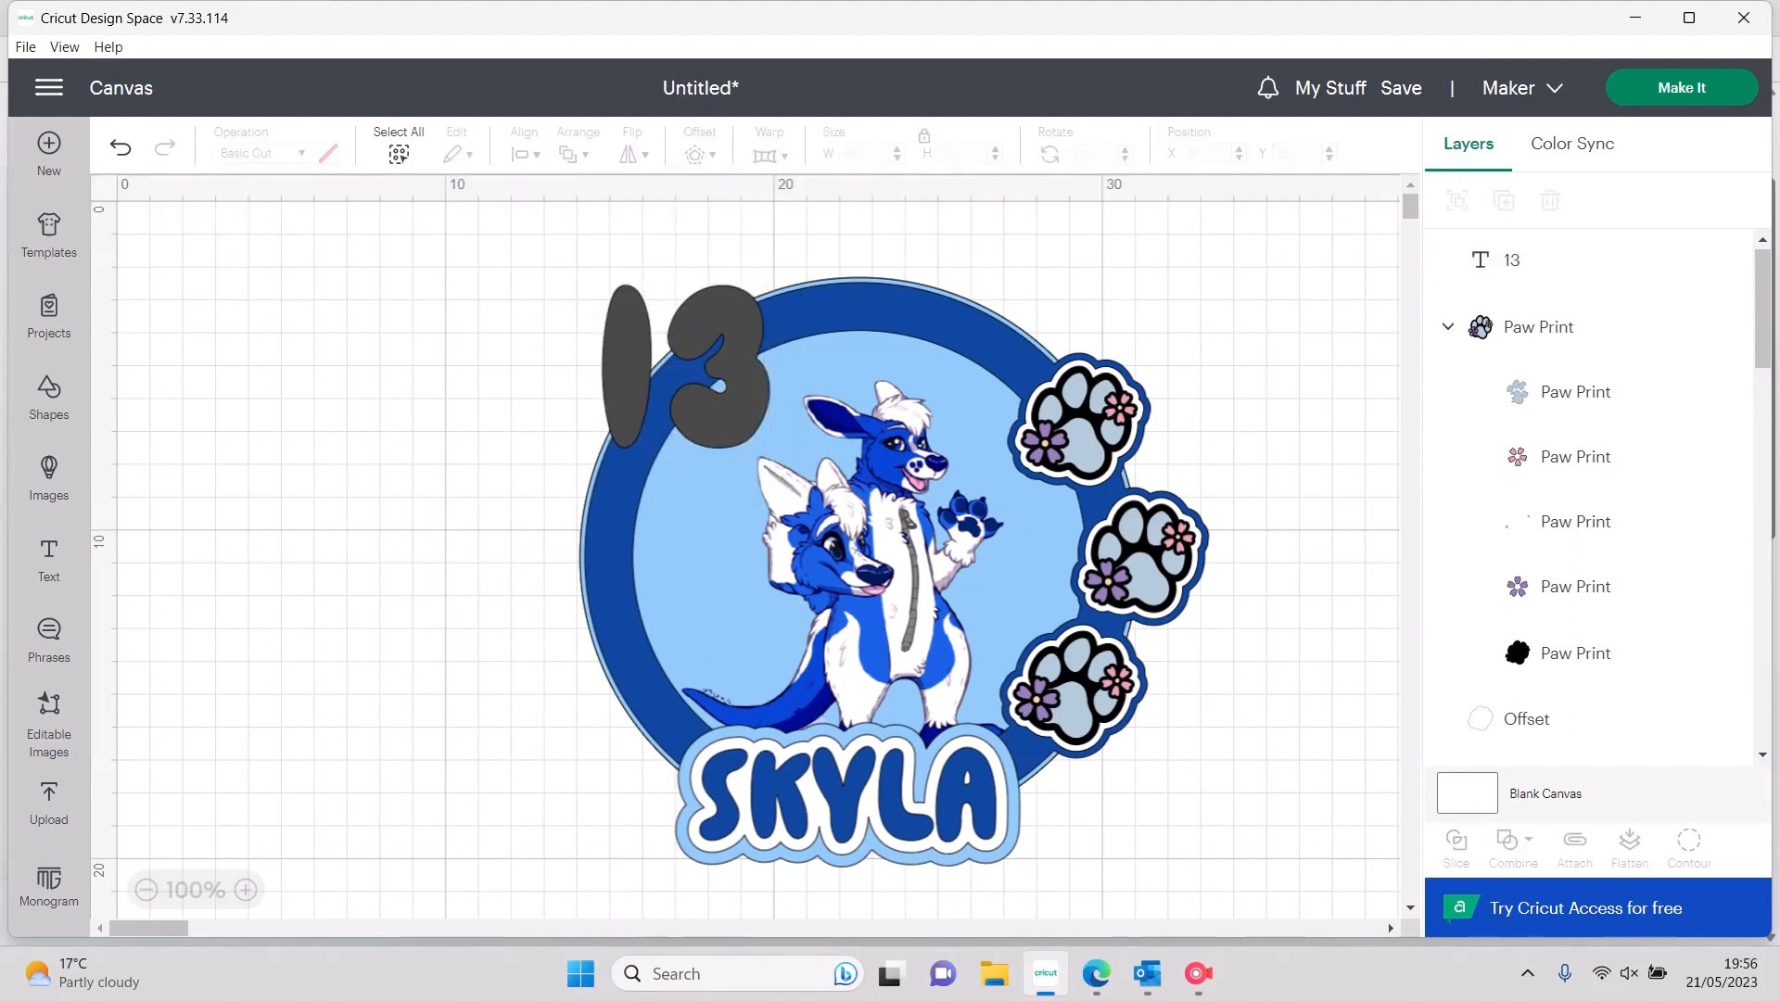
Add a 0.45 cm welded offset with rounded corners around the number 13
click(686, 367)
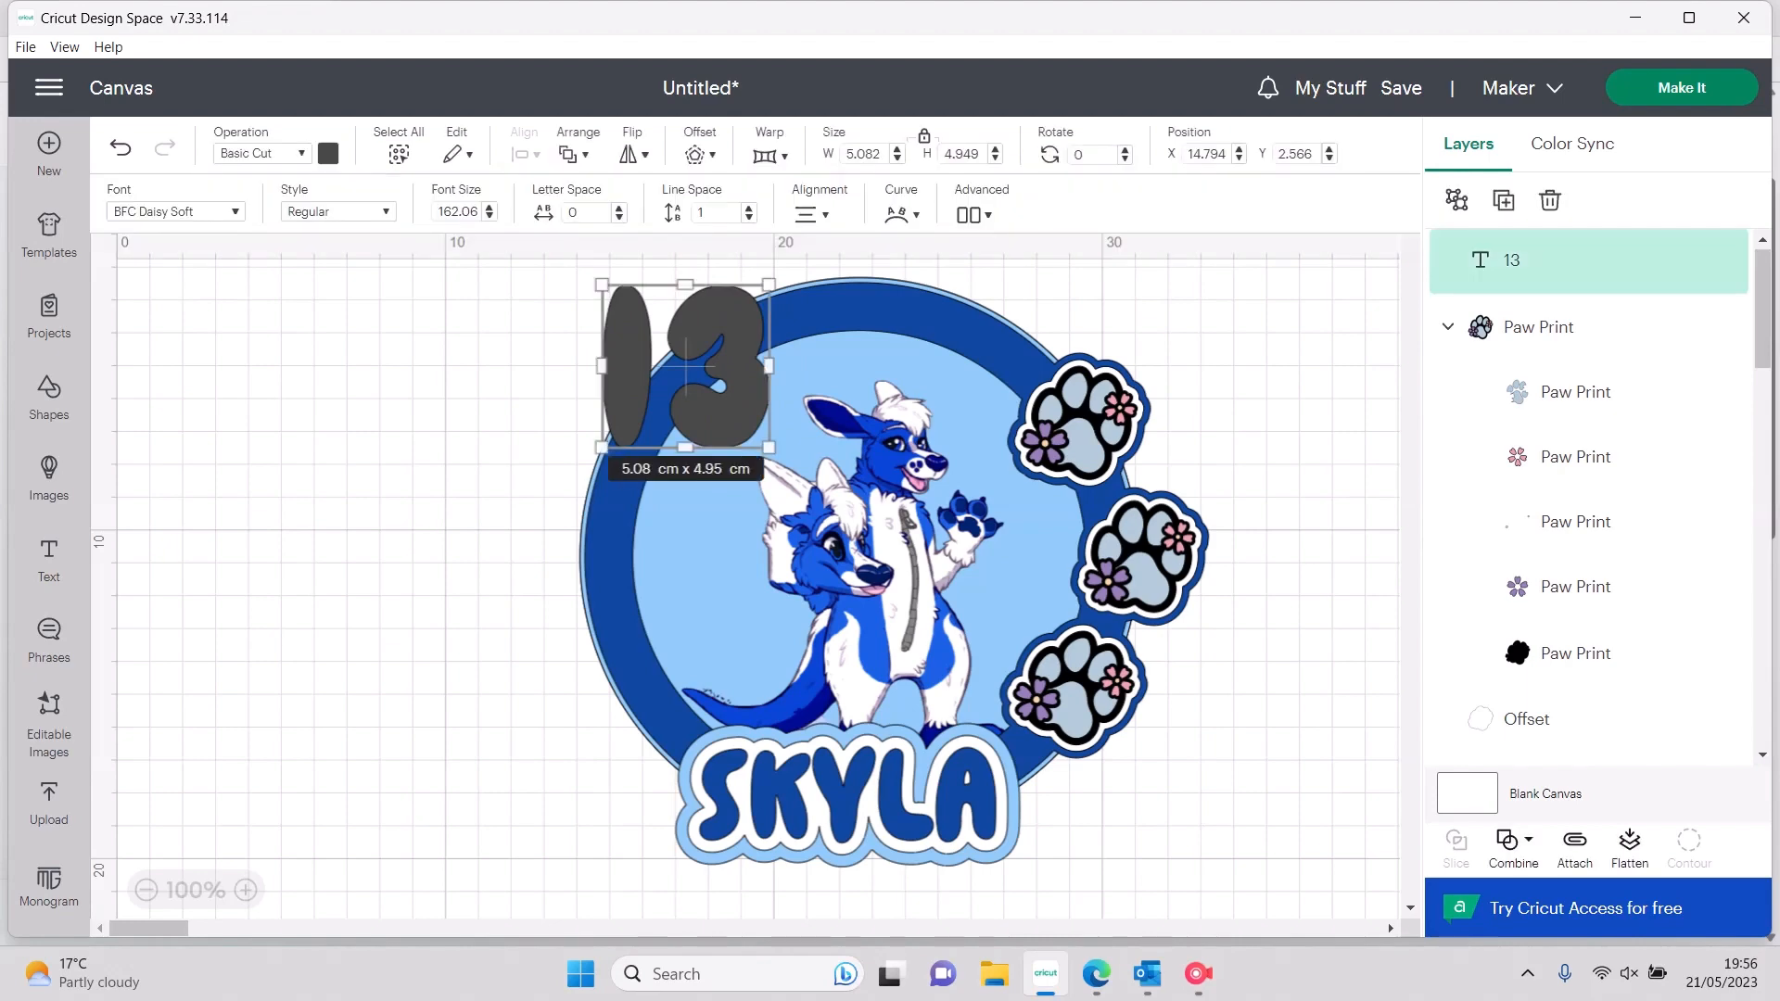
click(698, 154)
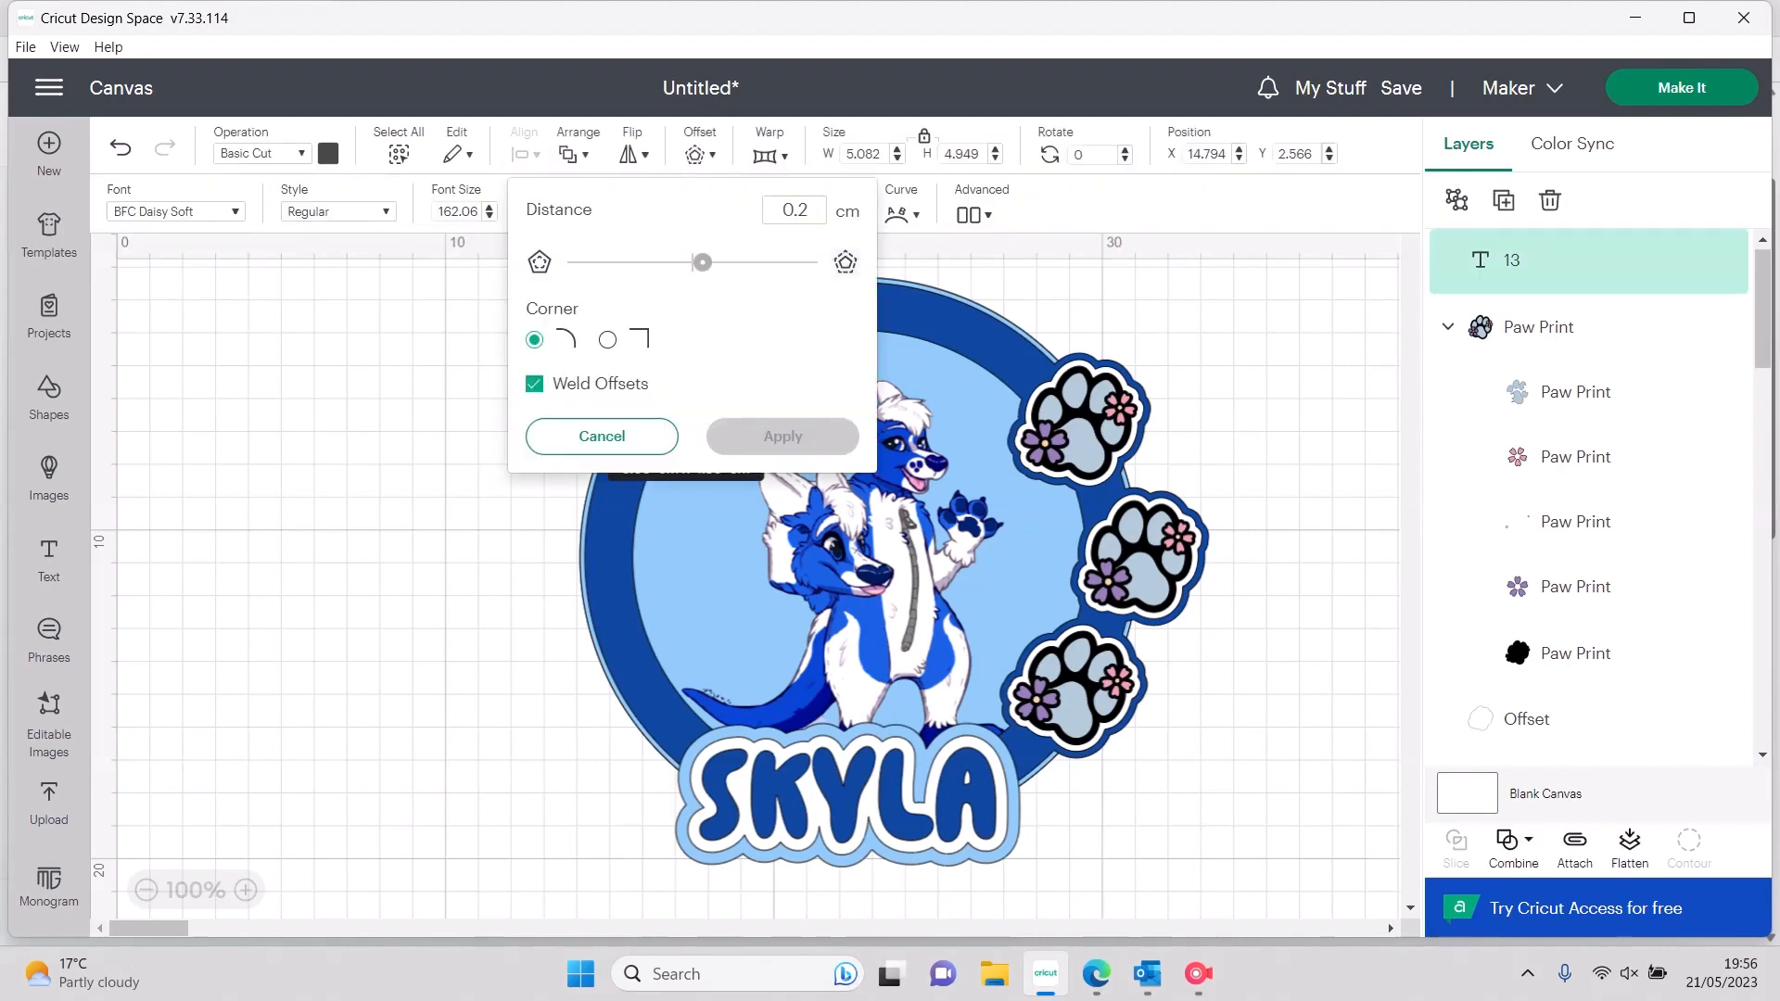
double_click(798, 210)
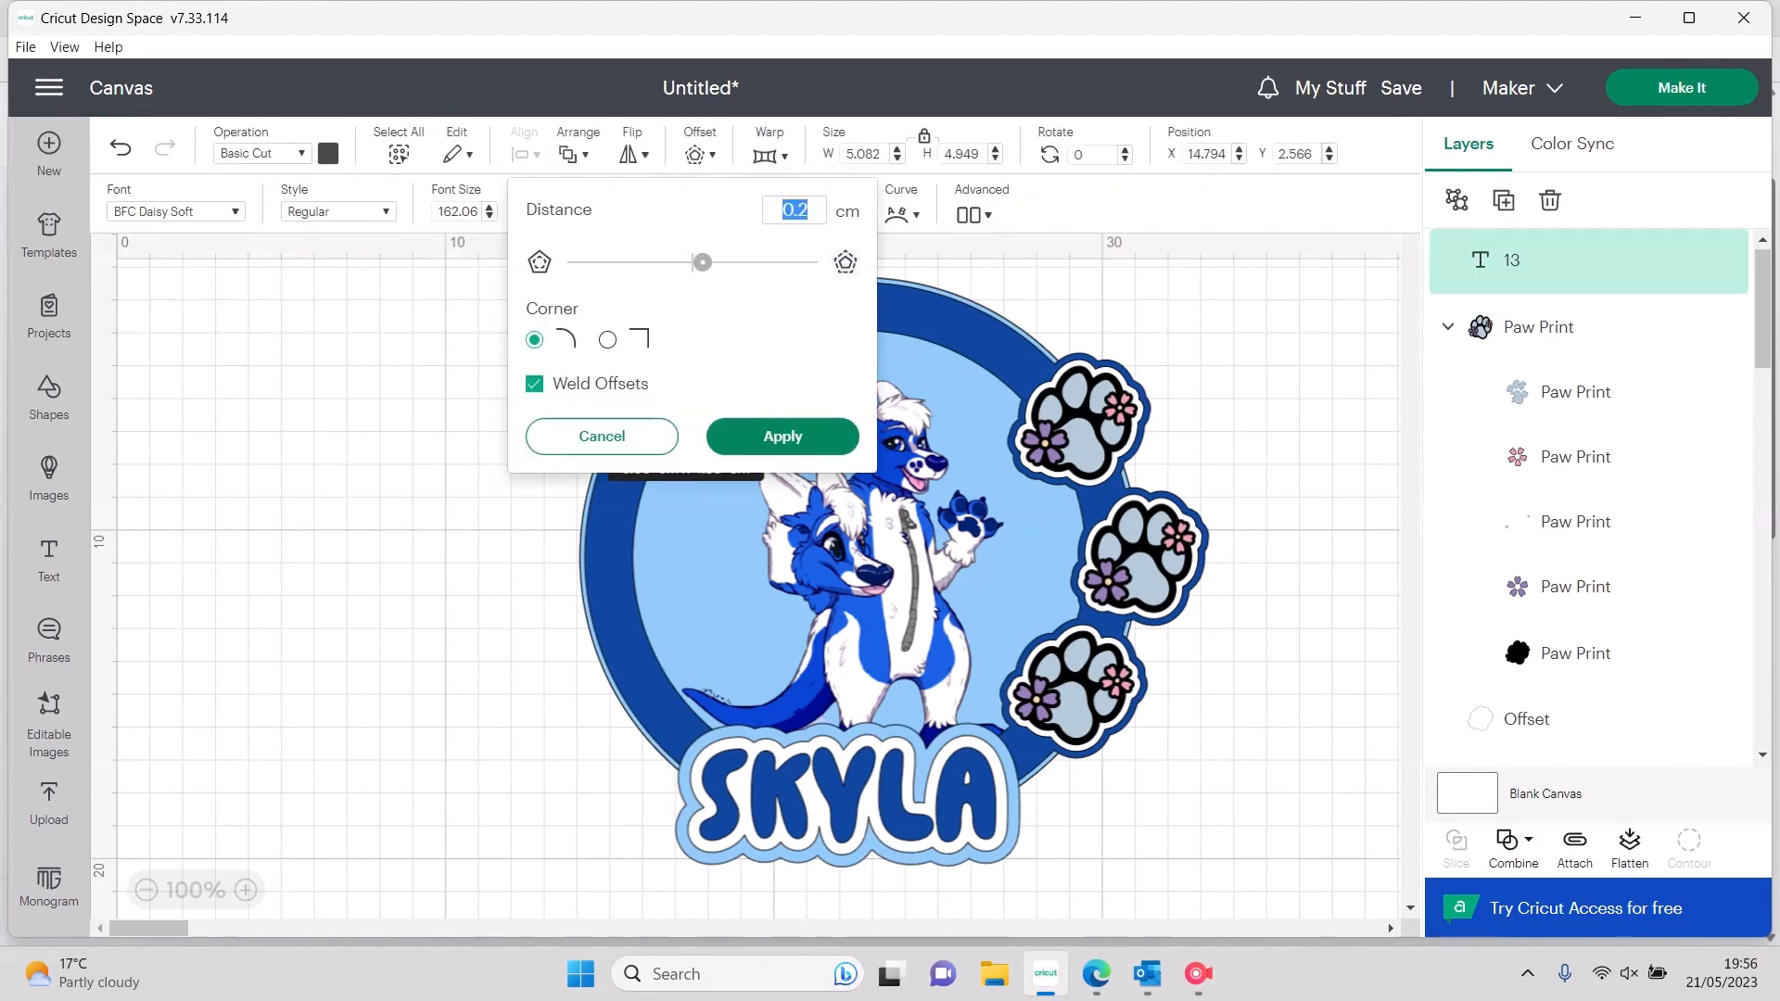
text(0.45)
click(782, 436)
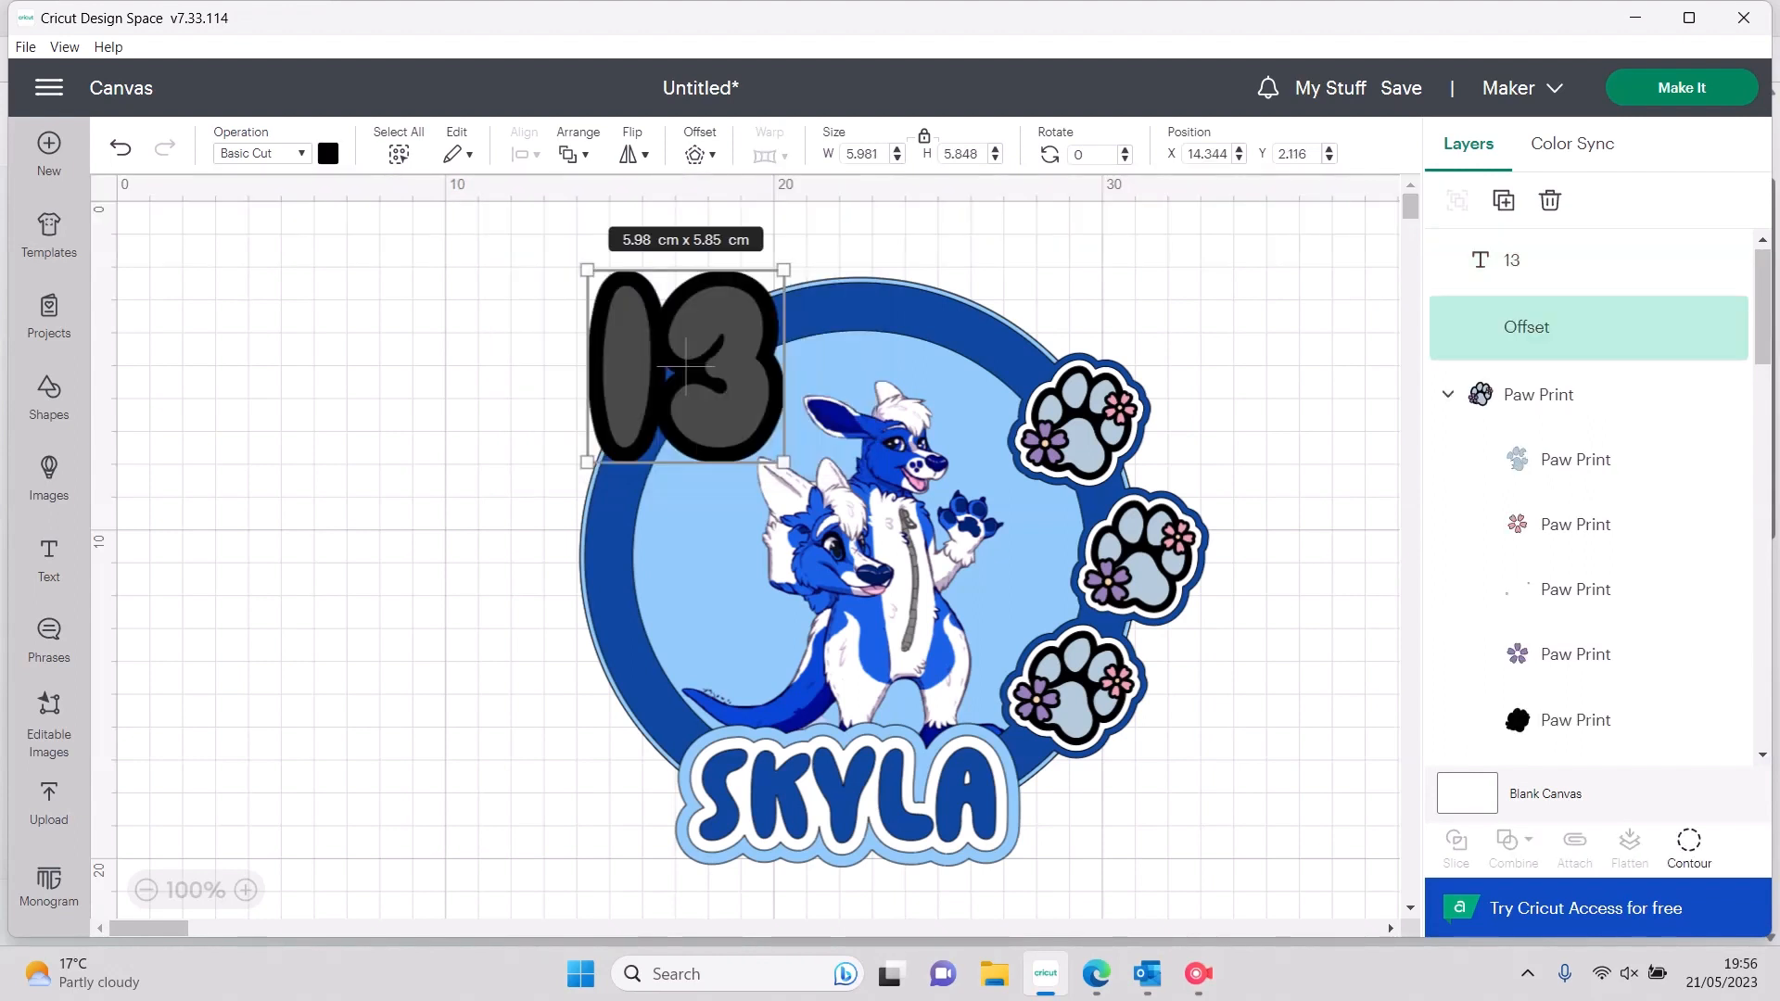
Add a second 0.45 cm rounded offset around the number 13's first offset
click(700, 153)
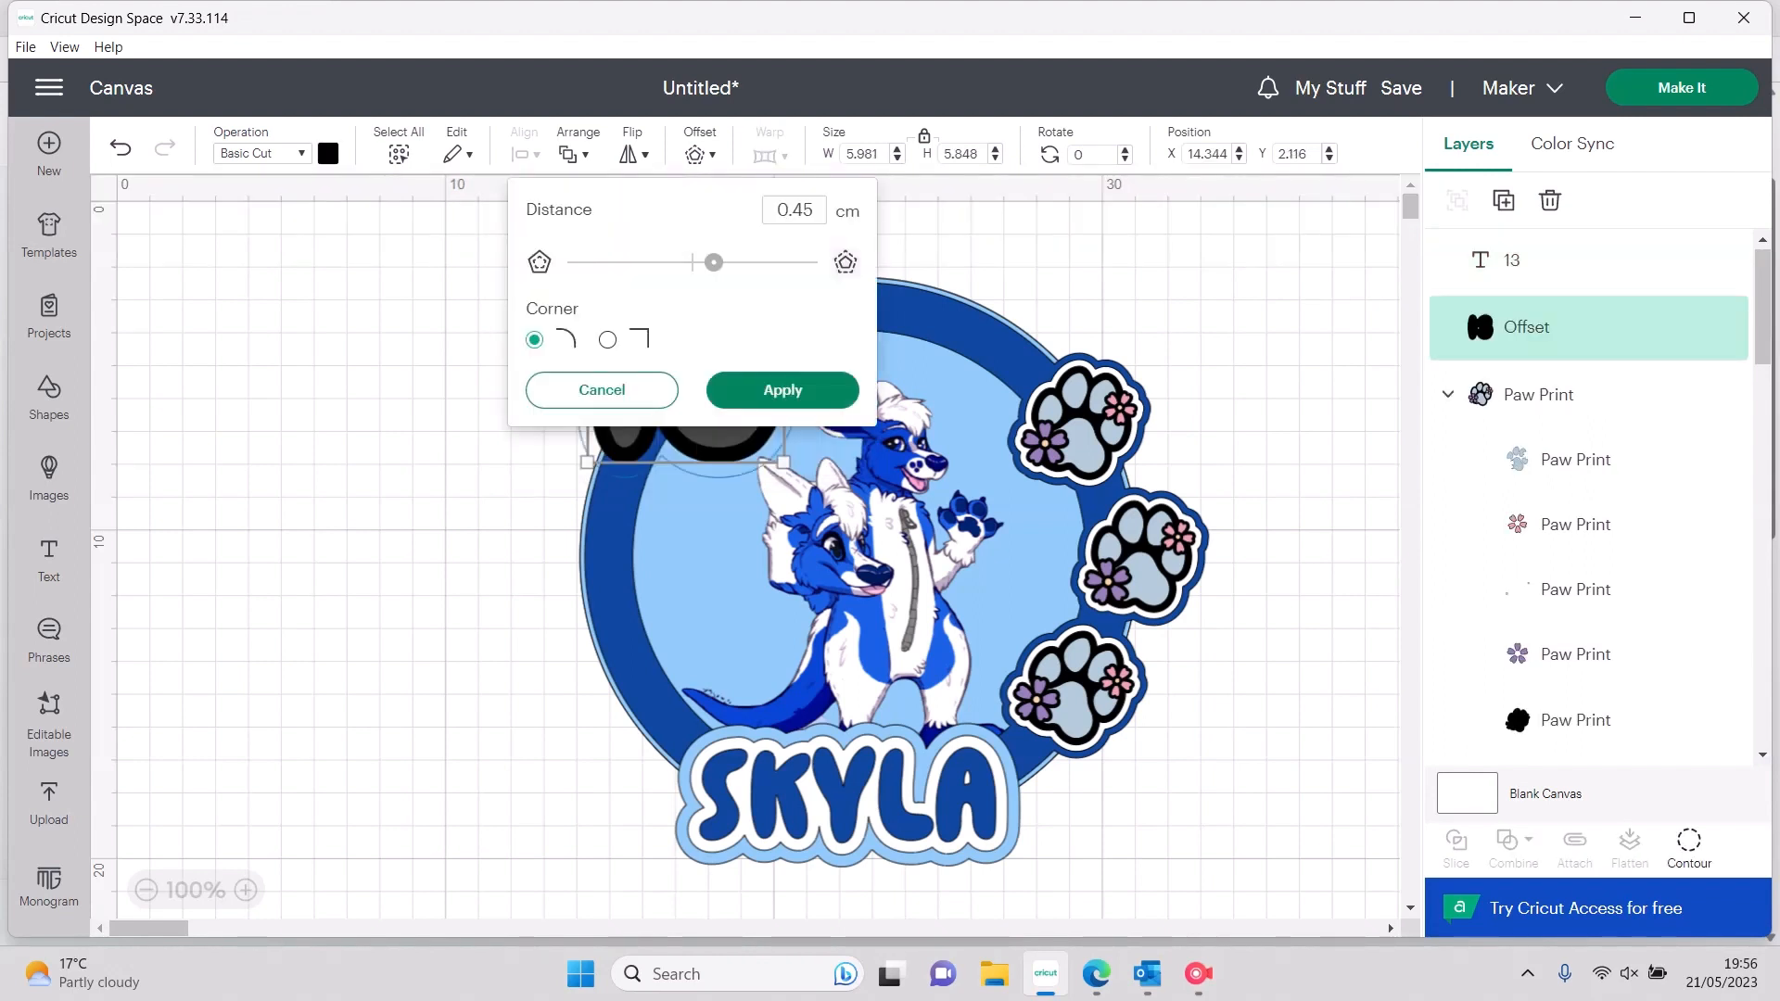
click(782, 389)
drag(534, 215, 1215, 845)
click(1284, 705)
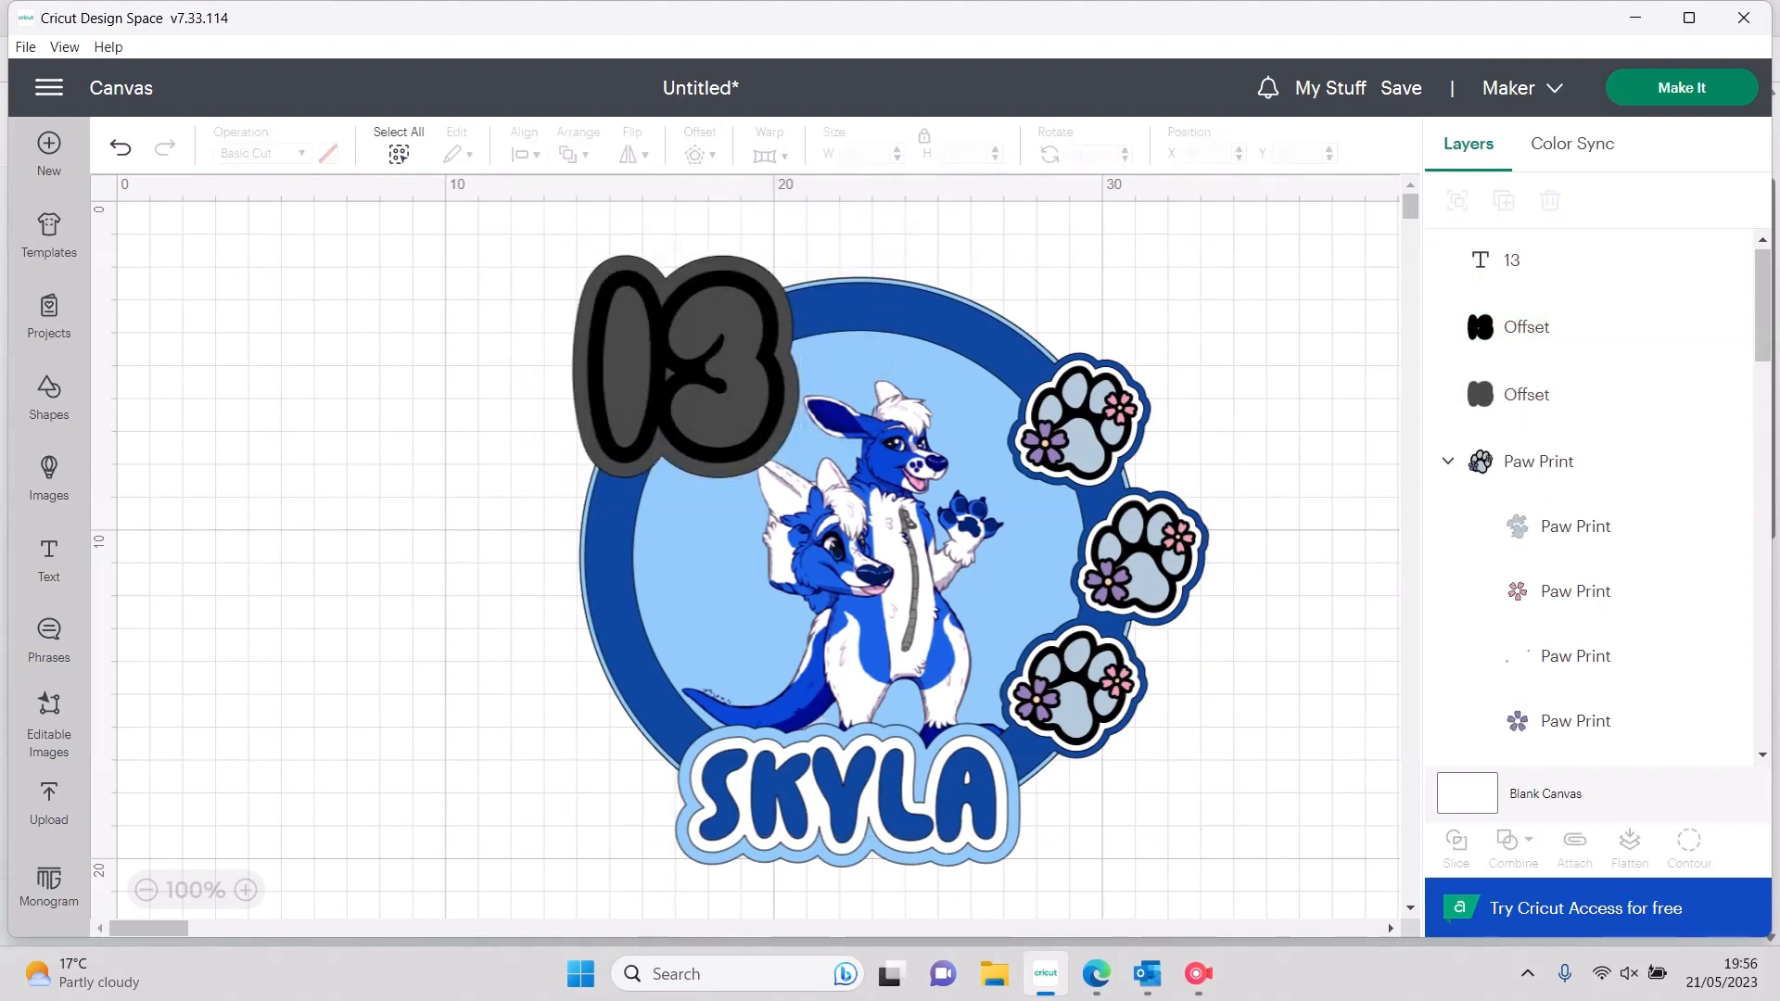
Colour the number's outer offset light blue and its inner offset white
click(1576, 395)
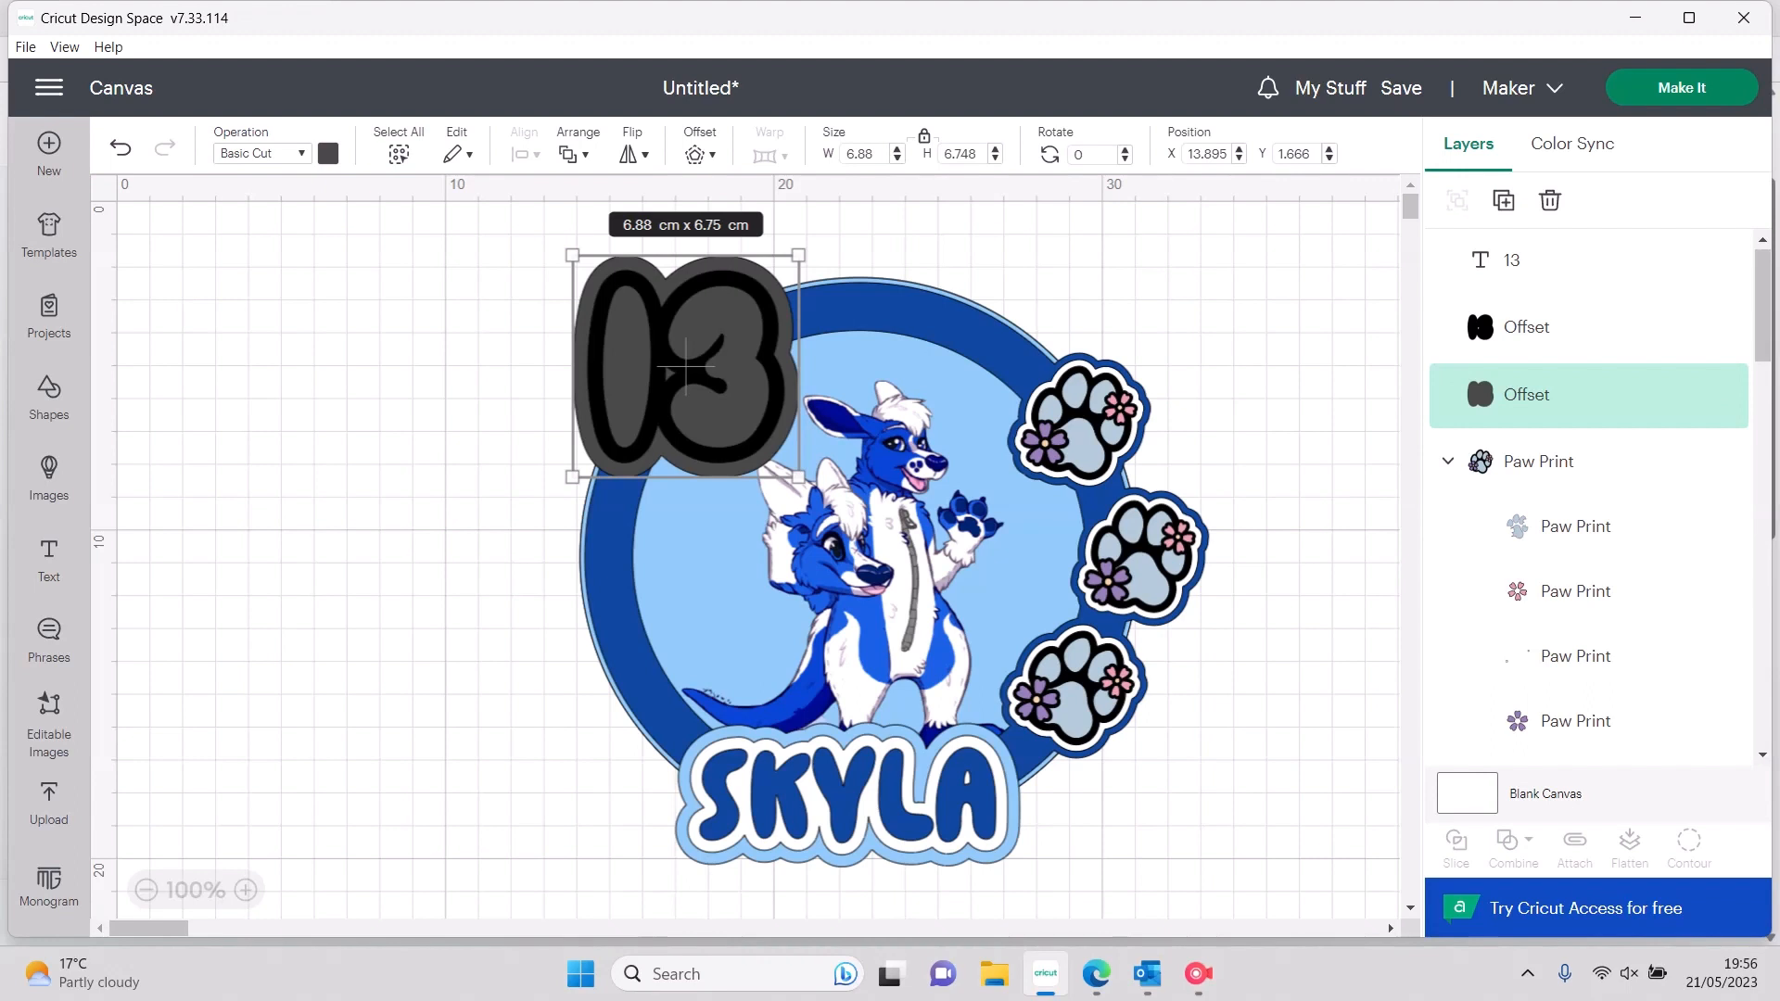
click(328, 154)
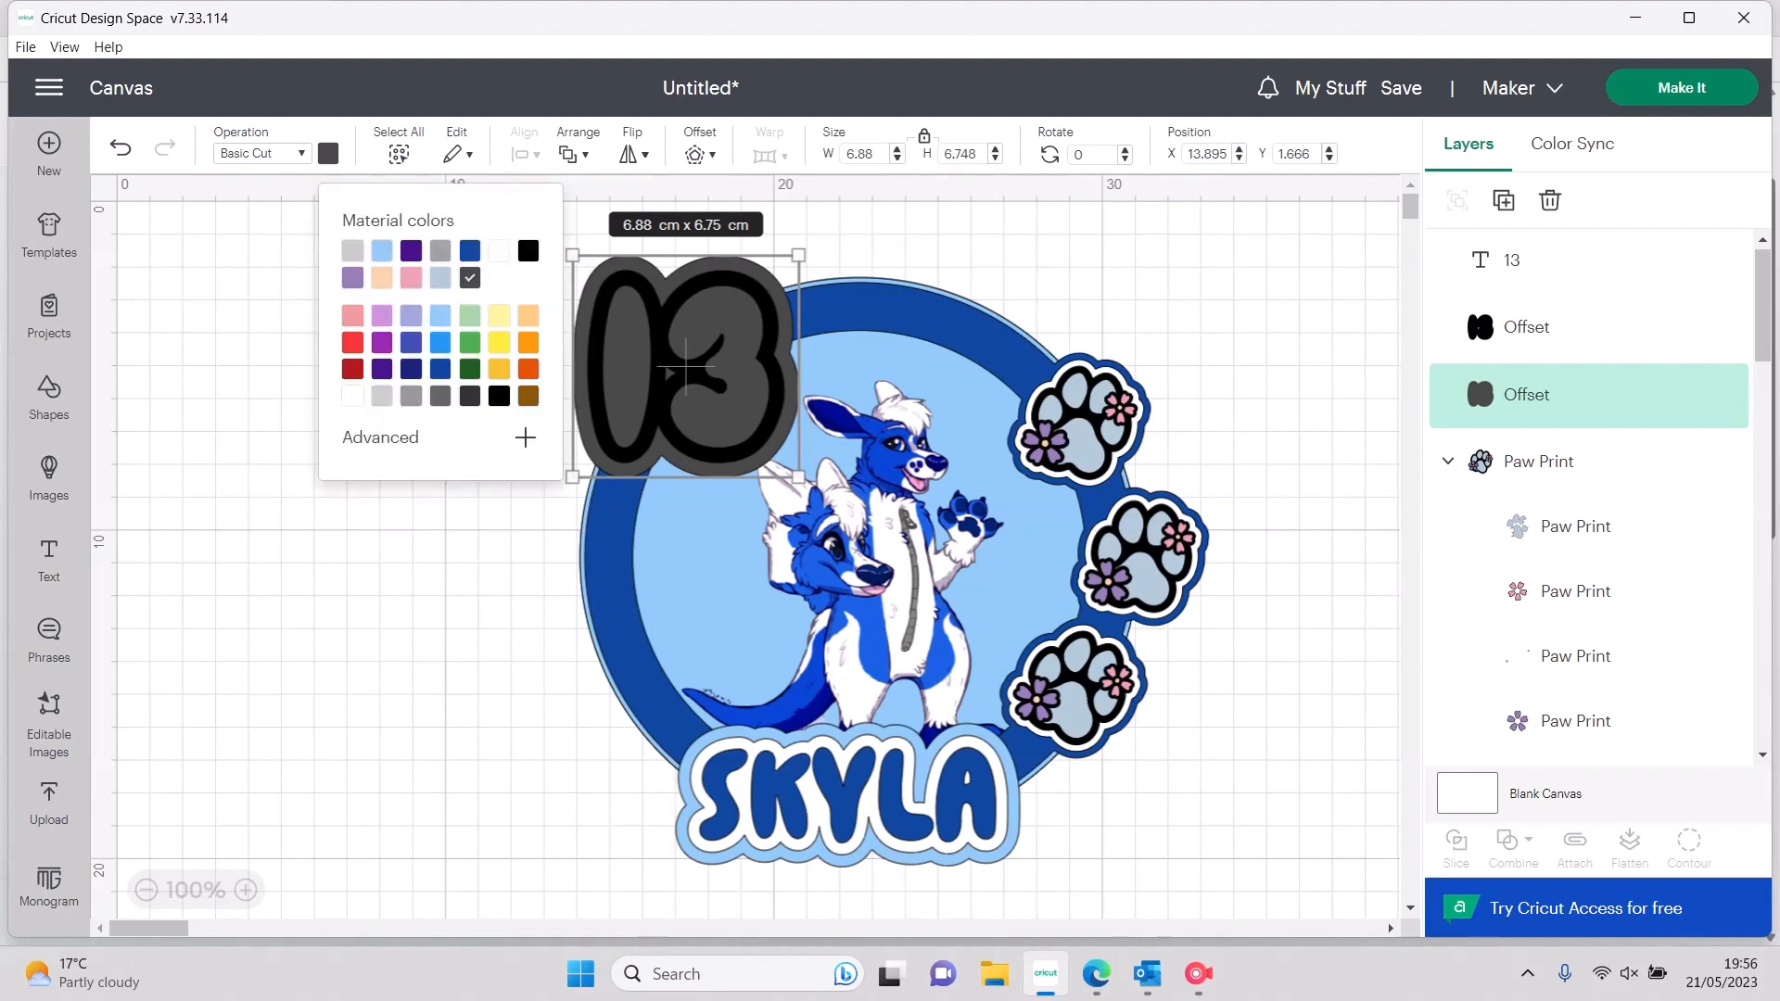
click(381, 251)
click(1576, 326)
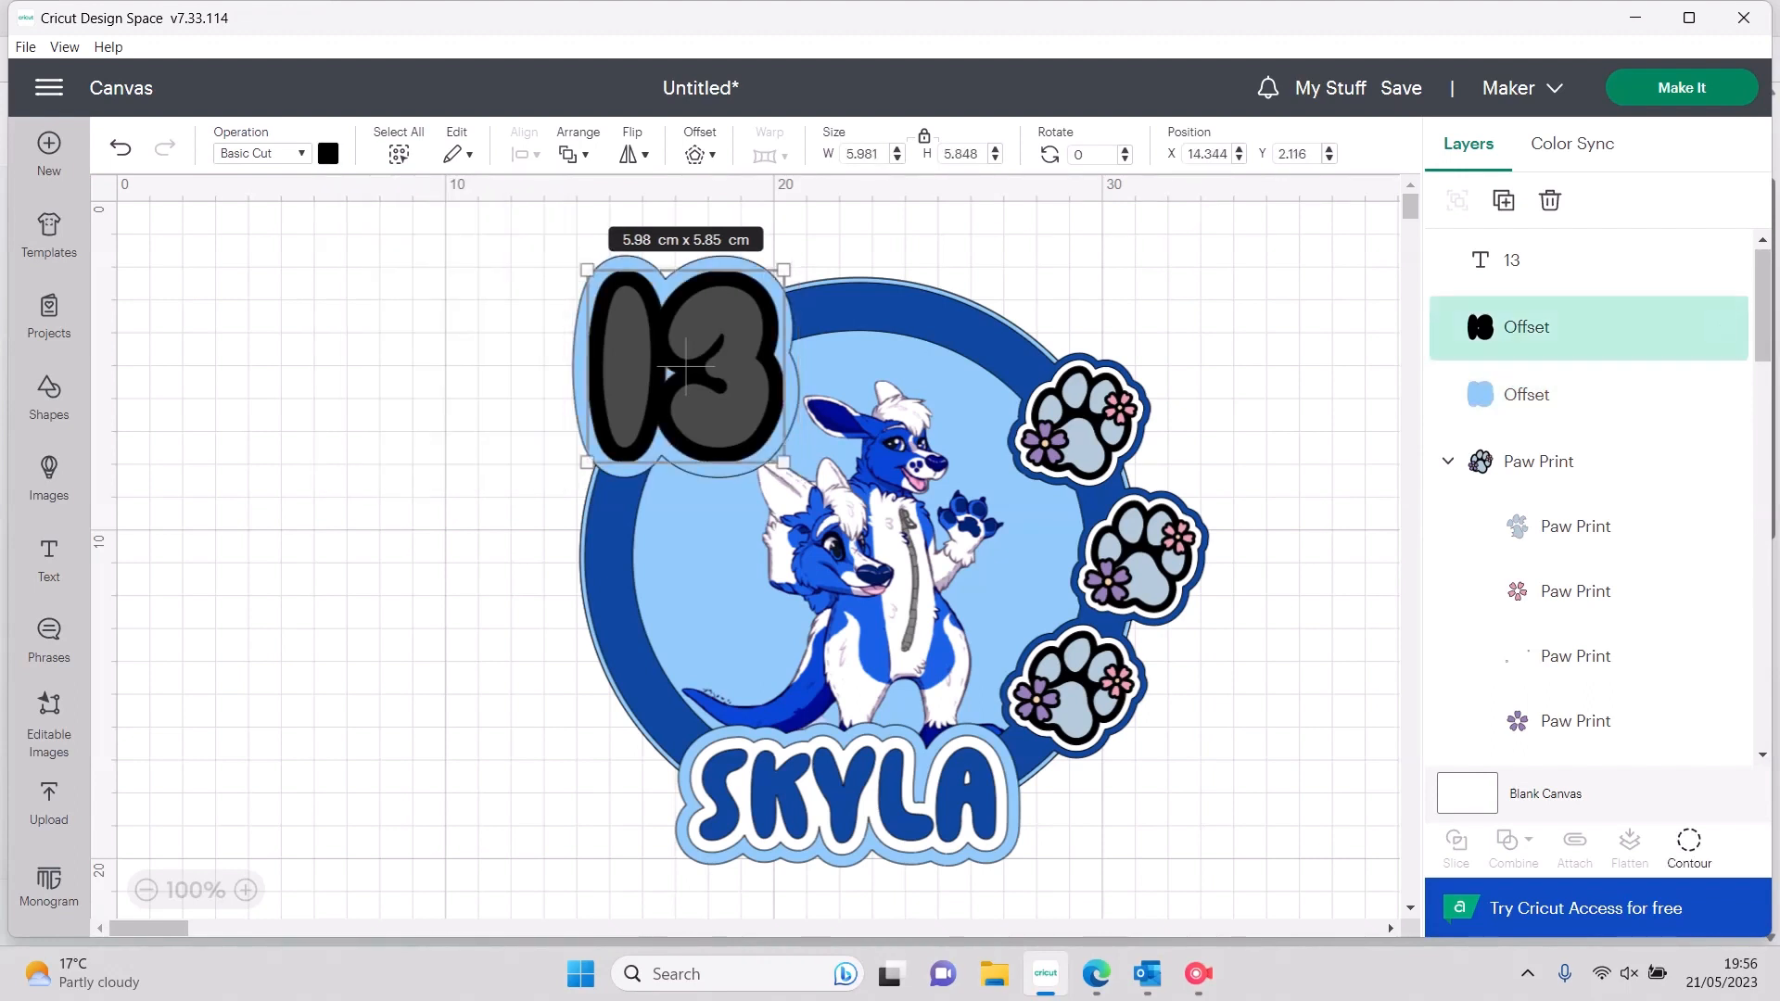
click(329, 154)
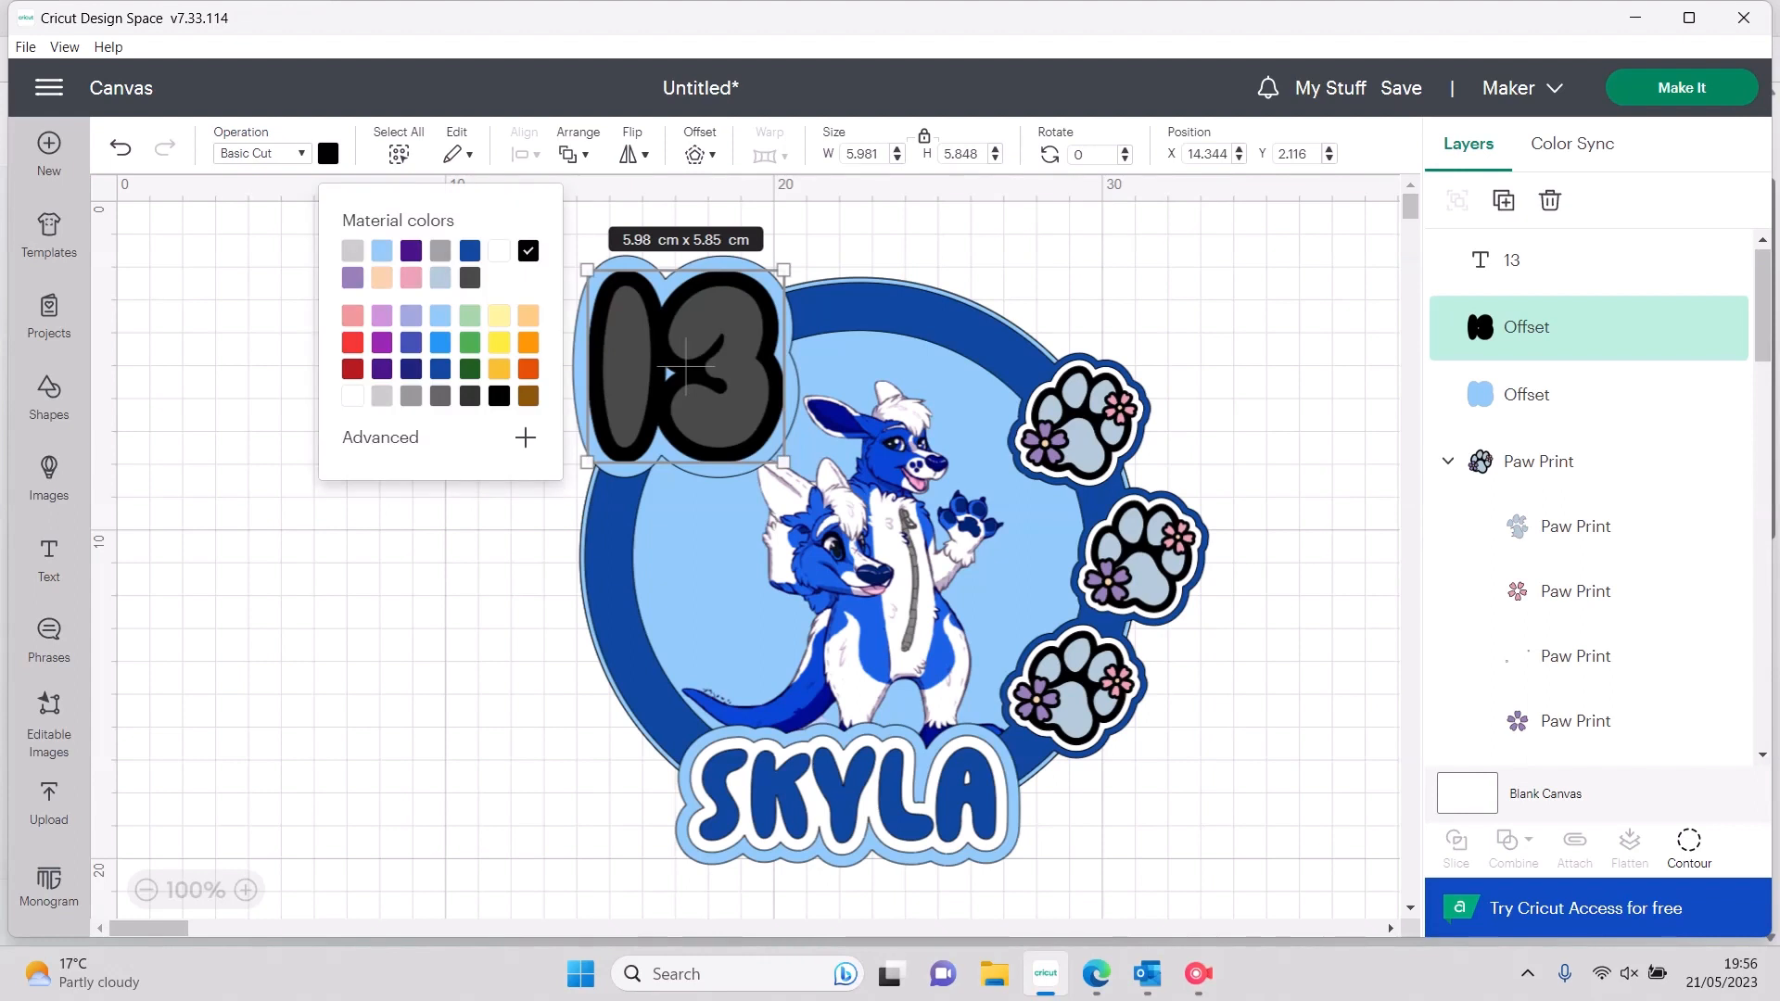
click(499, 251)
Colour the number 13 text the same dark blue as the ring
click(670, 374)
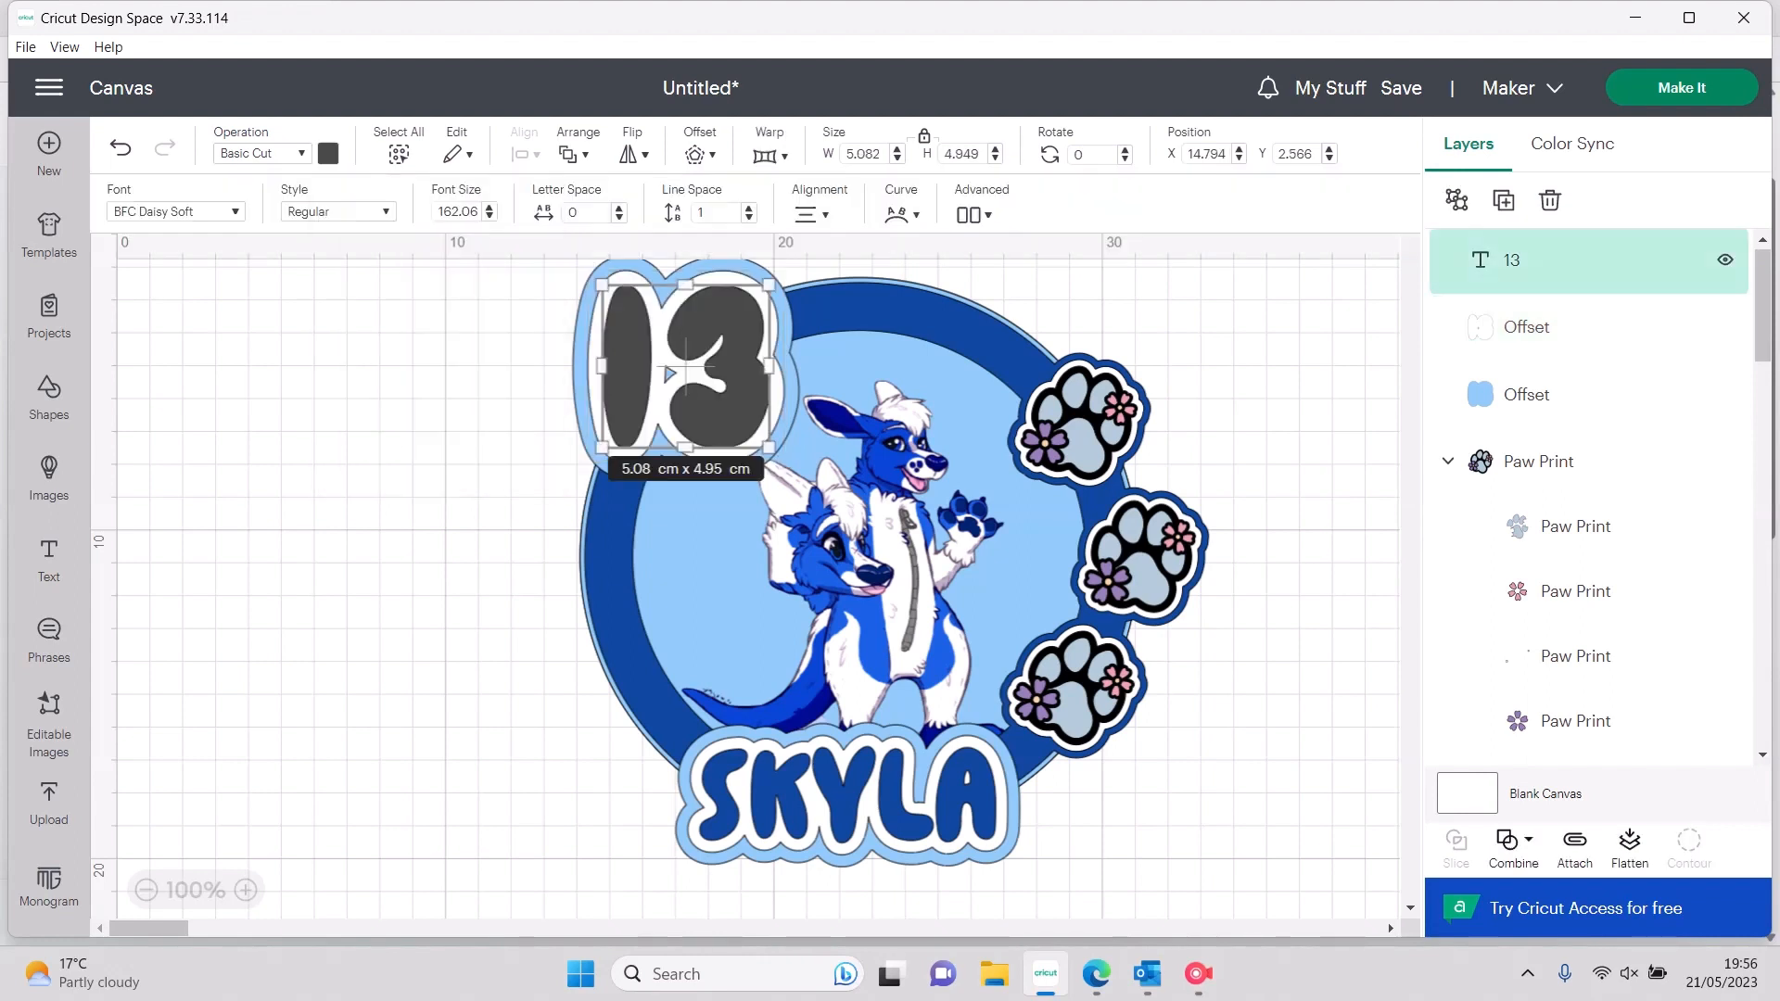
click(328, 154)
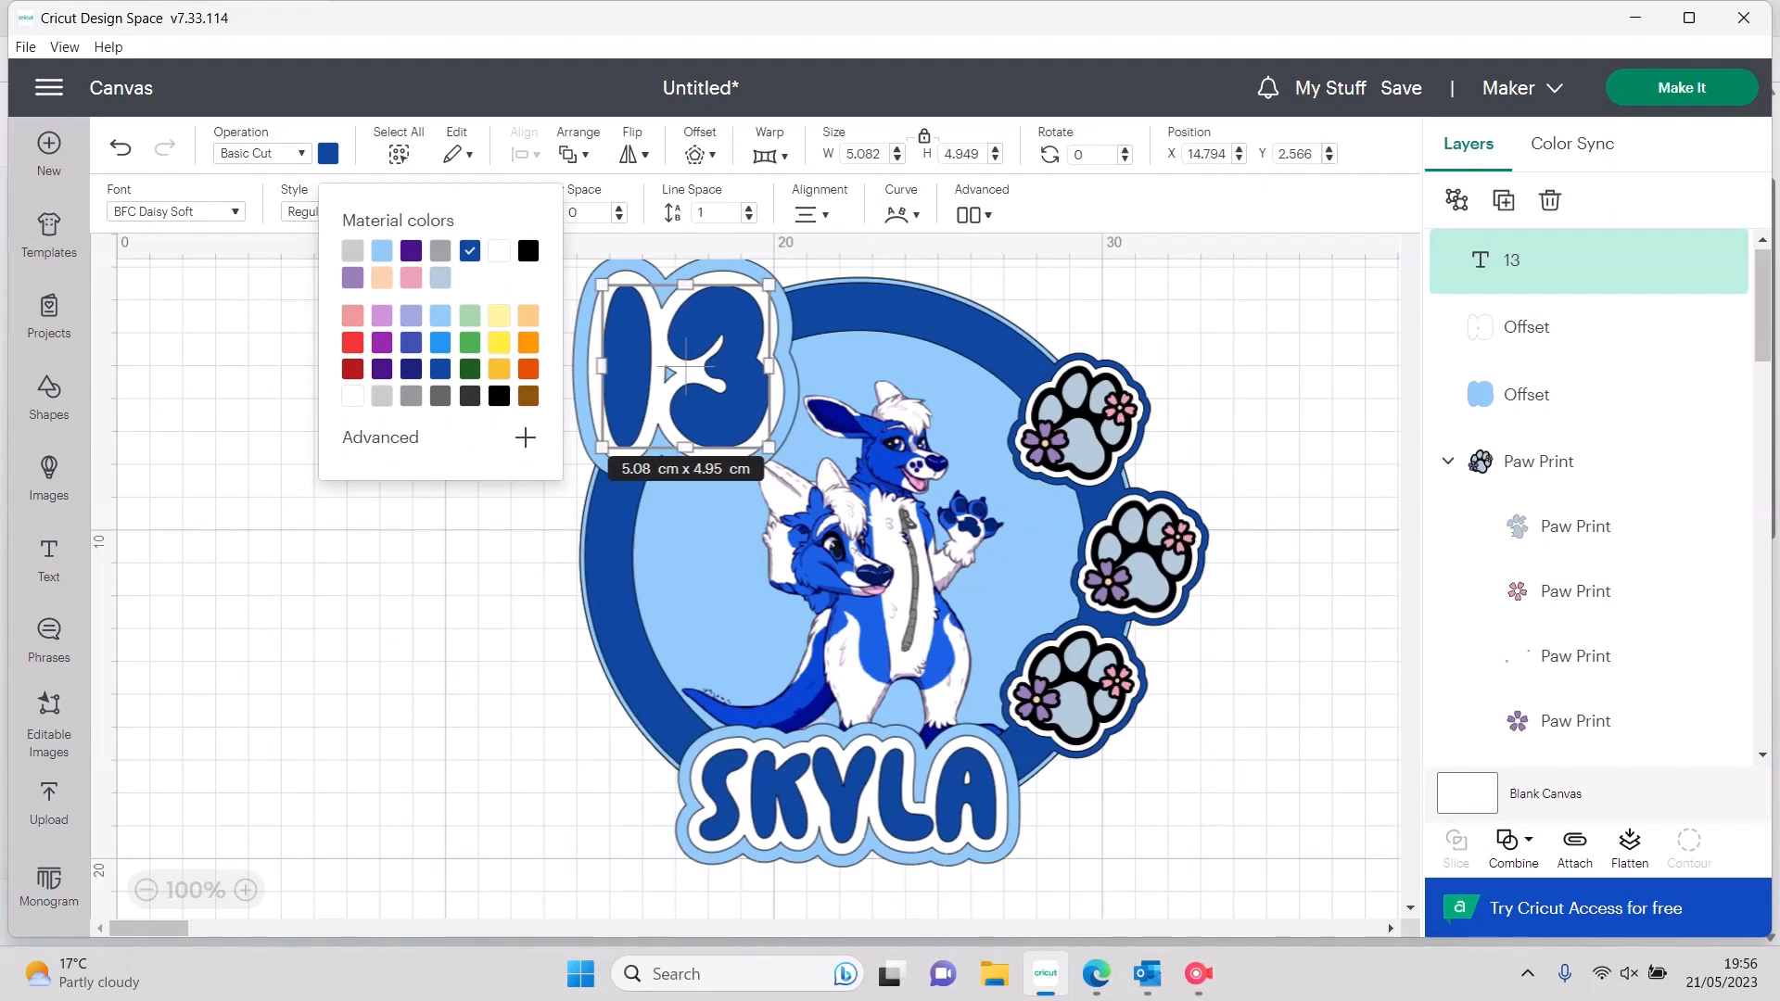
click(278, 371)
Group the number 13 text with its white and light blue offsets
drag(537, 241, 809, 492)
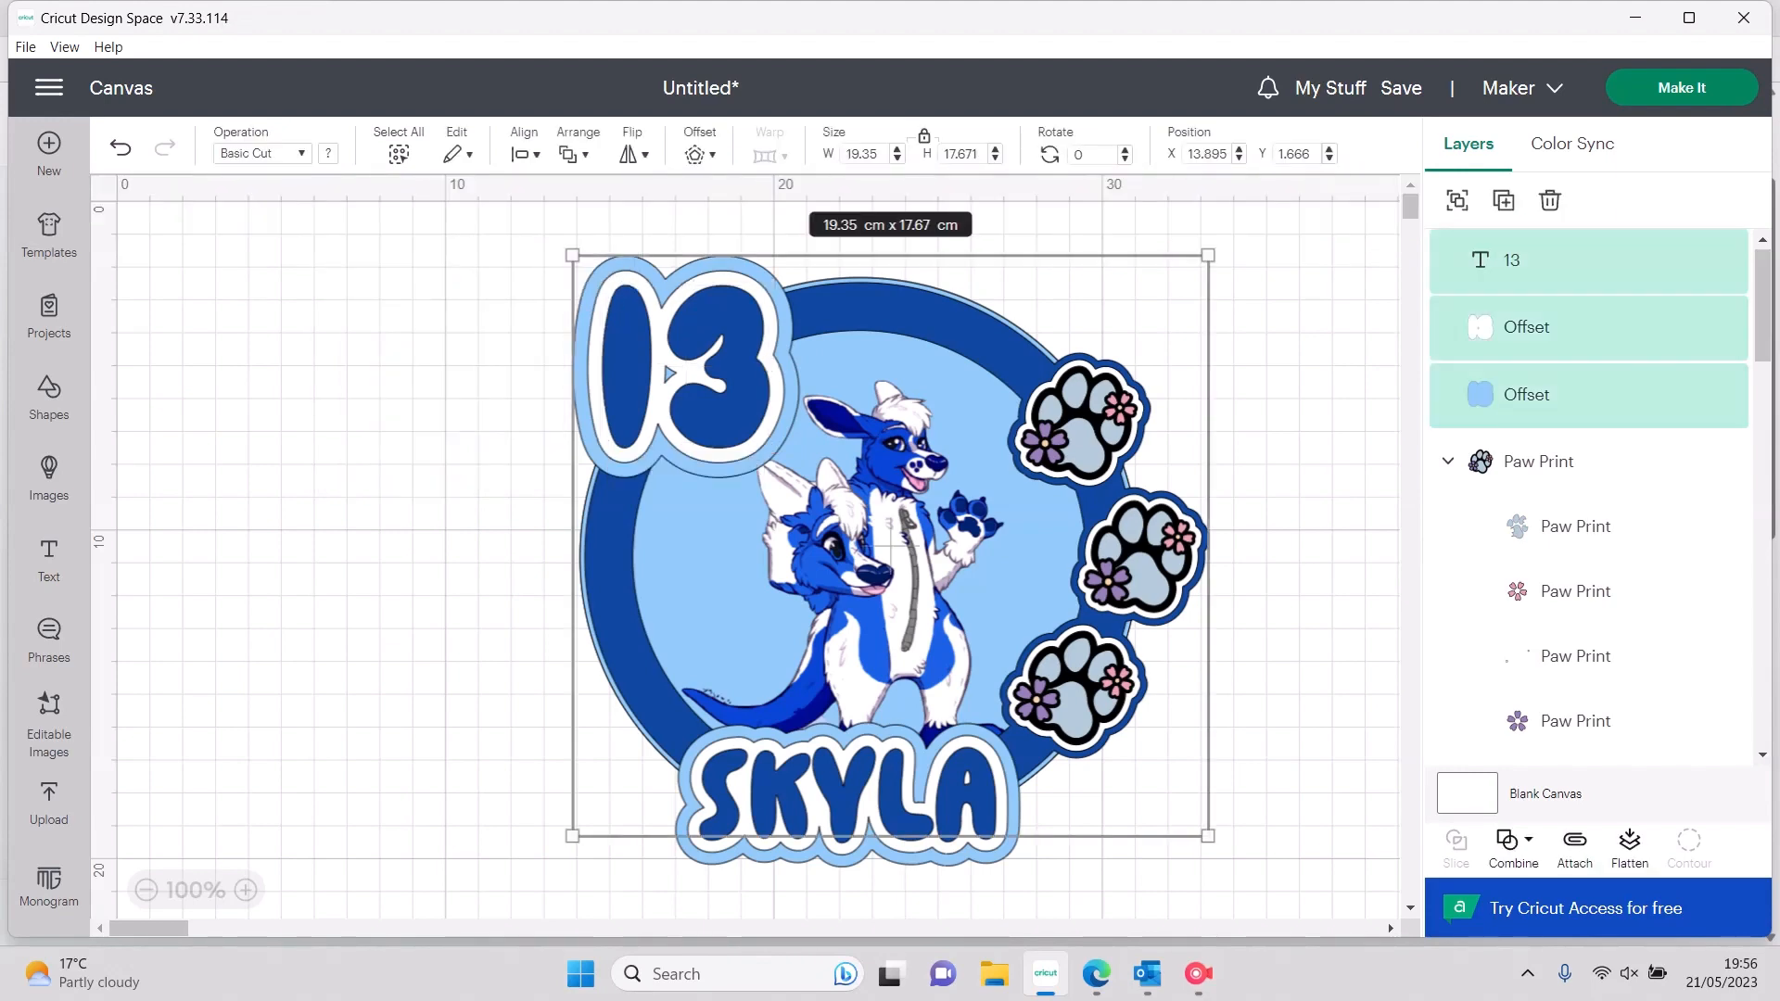
click(667, 374)
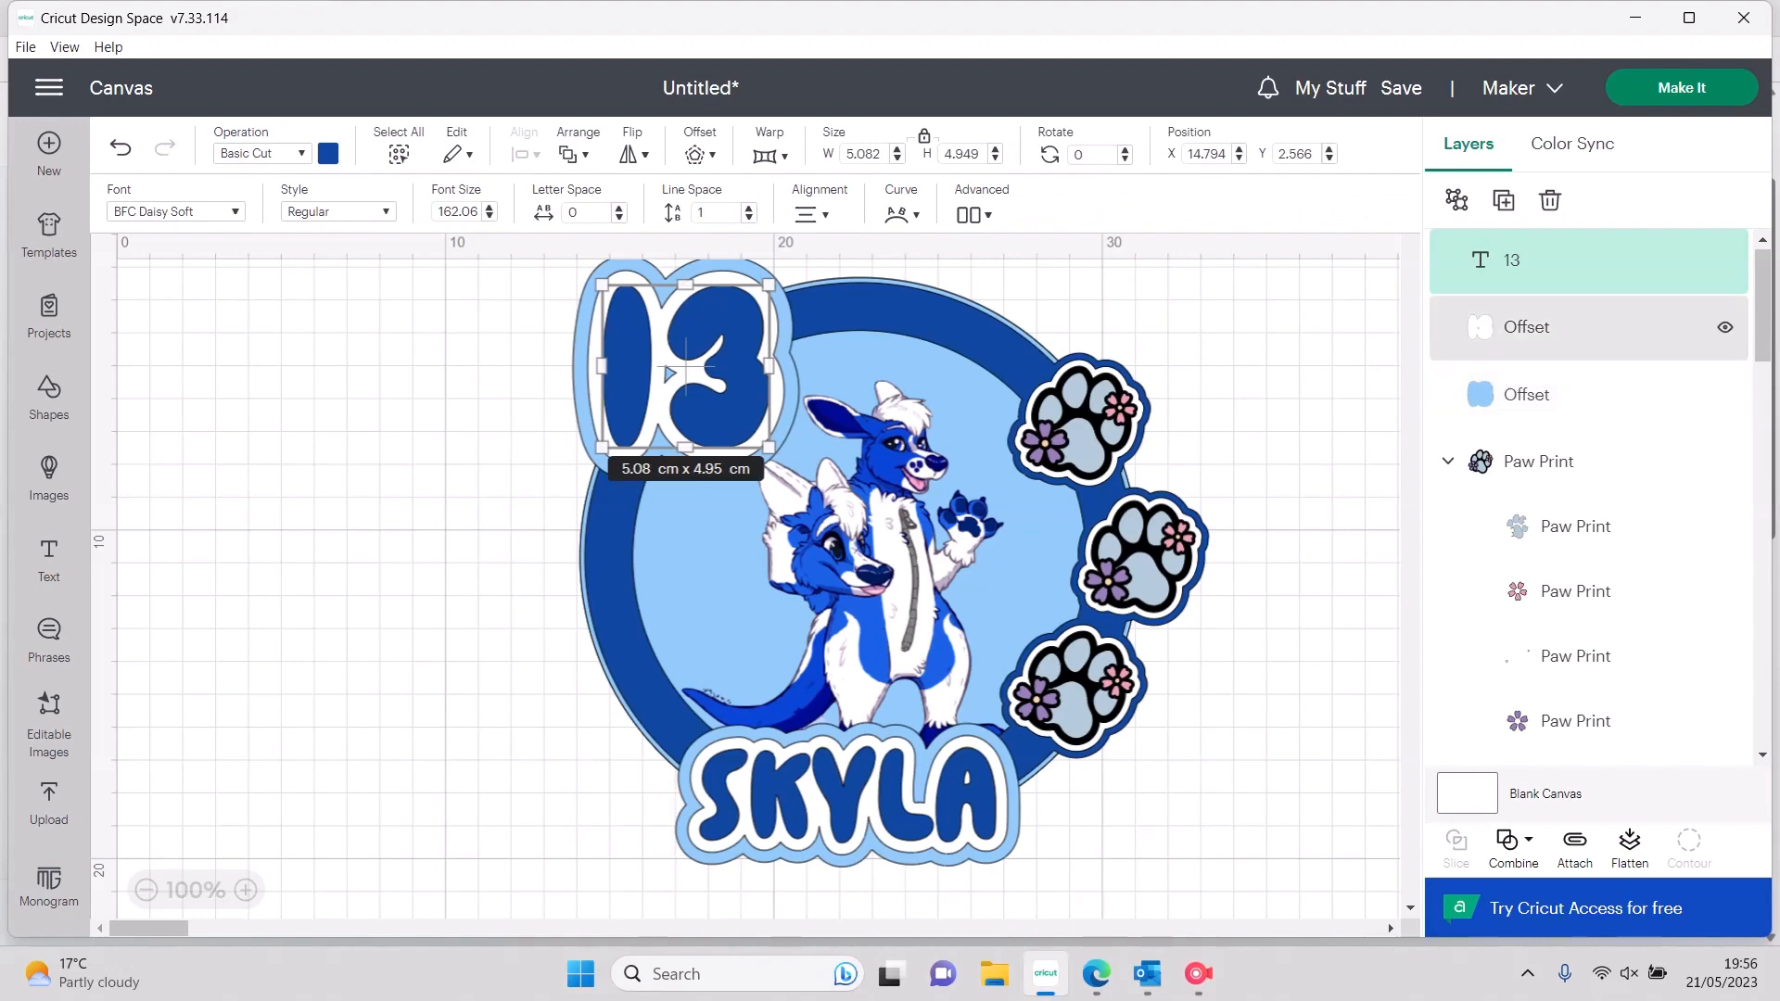
ctrl+click(1591, 328)
ctrl+click(1591, 395)
right_click(1590, 392)
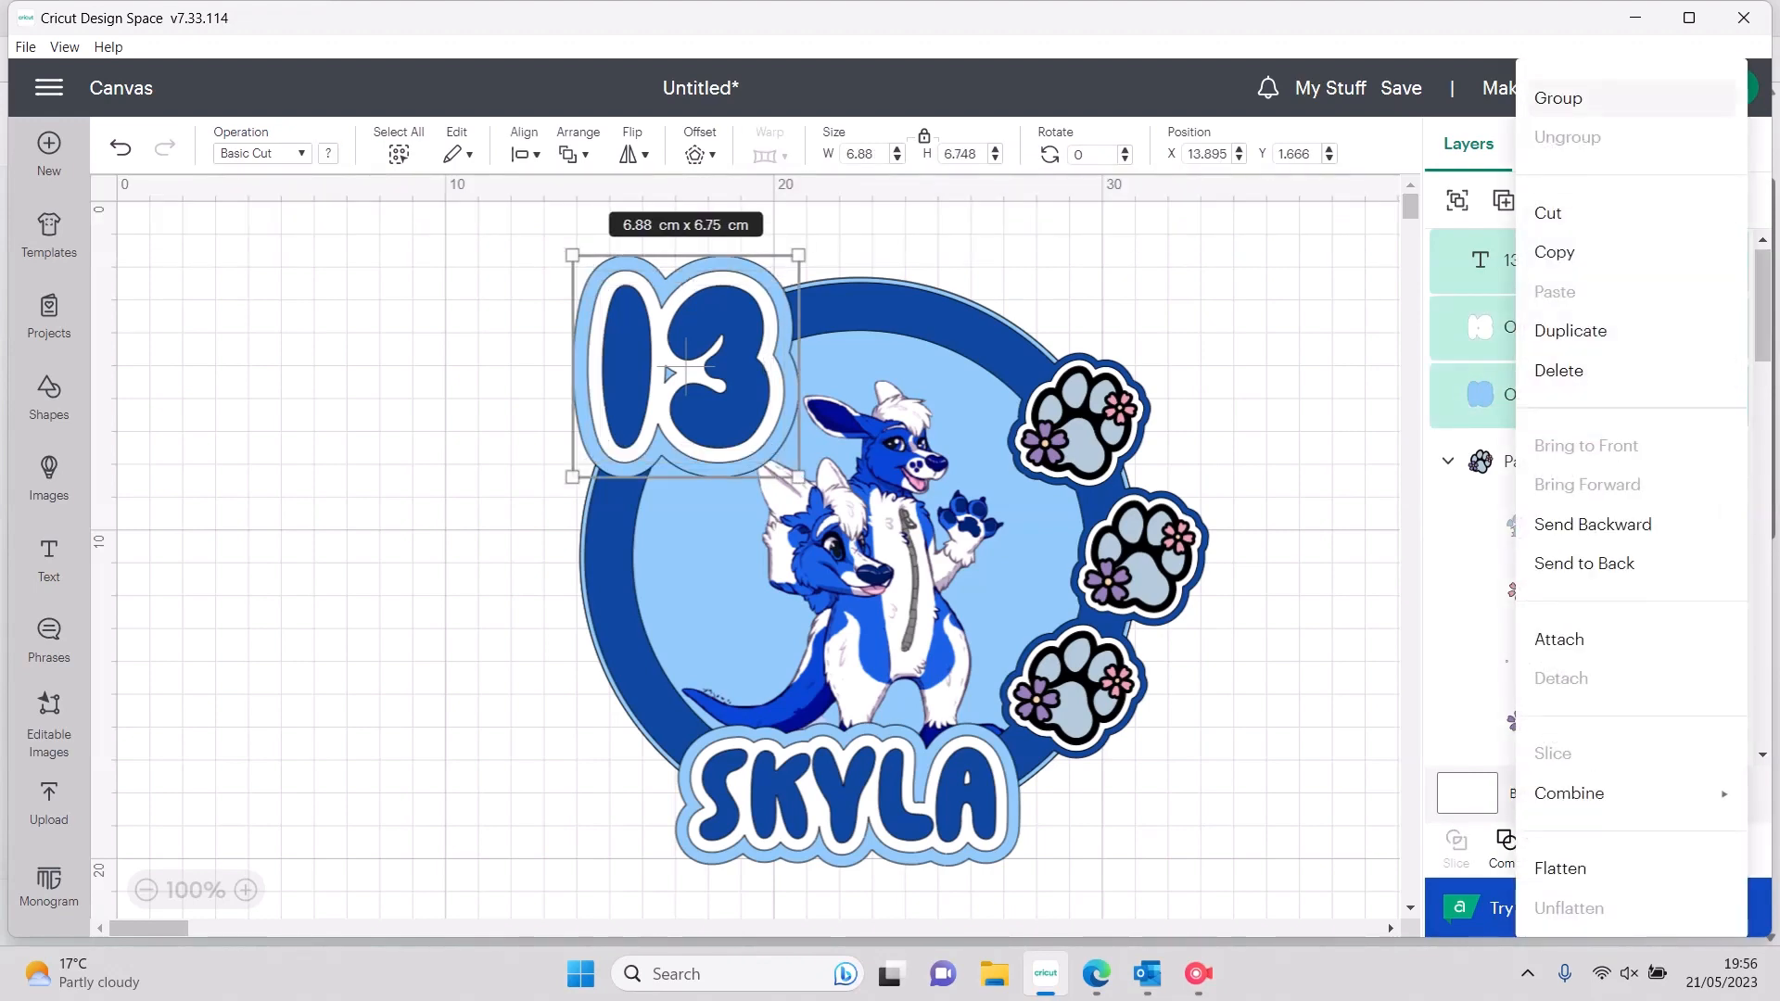
click(1559, 98)
Shrink the grouped number 13 to about 4.35 x 4.27 cm and position it over the ring's upper-left edge
drag(723, 371, 505, 395)
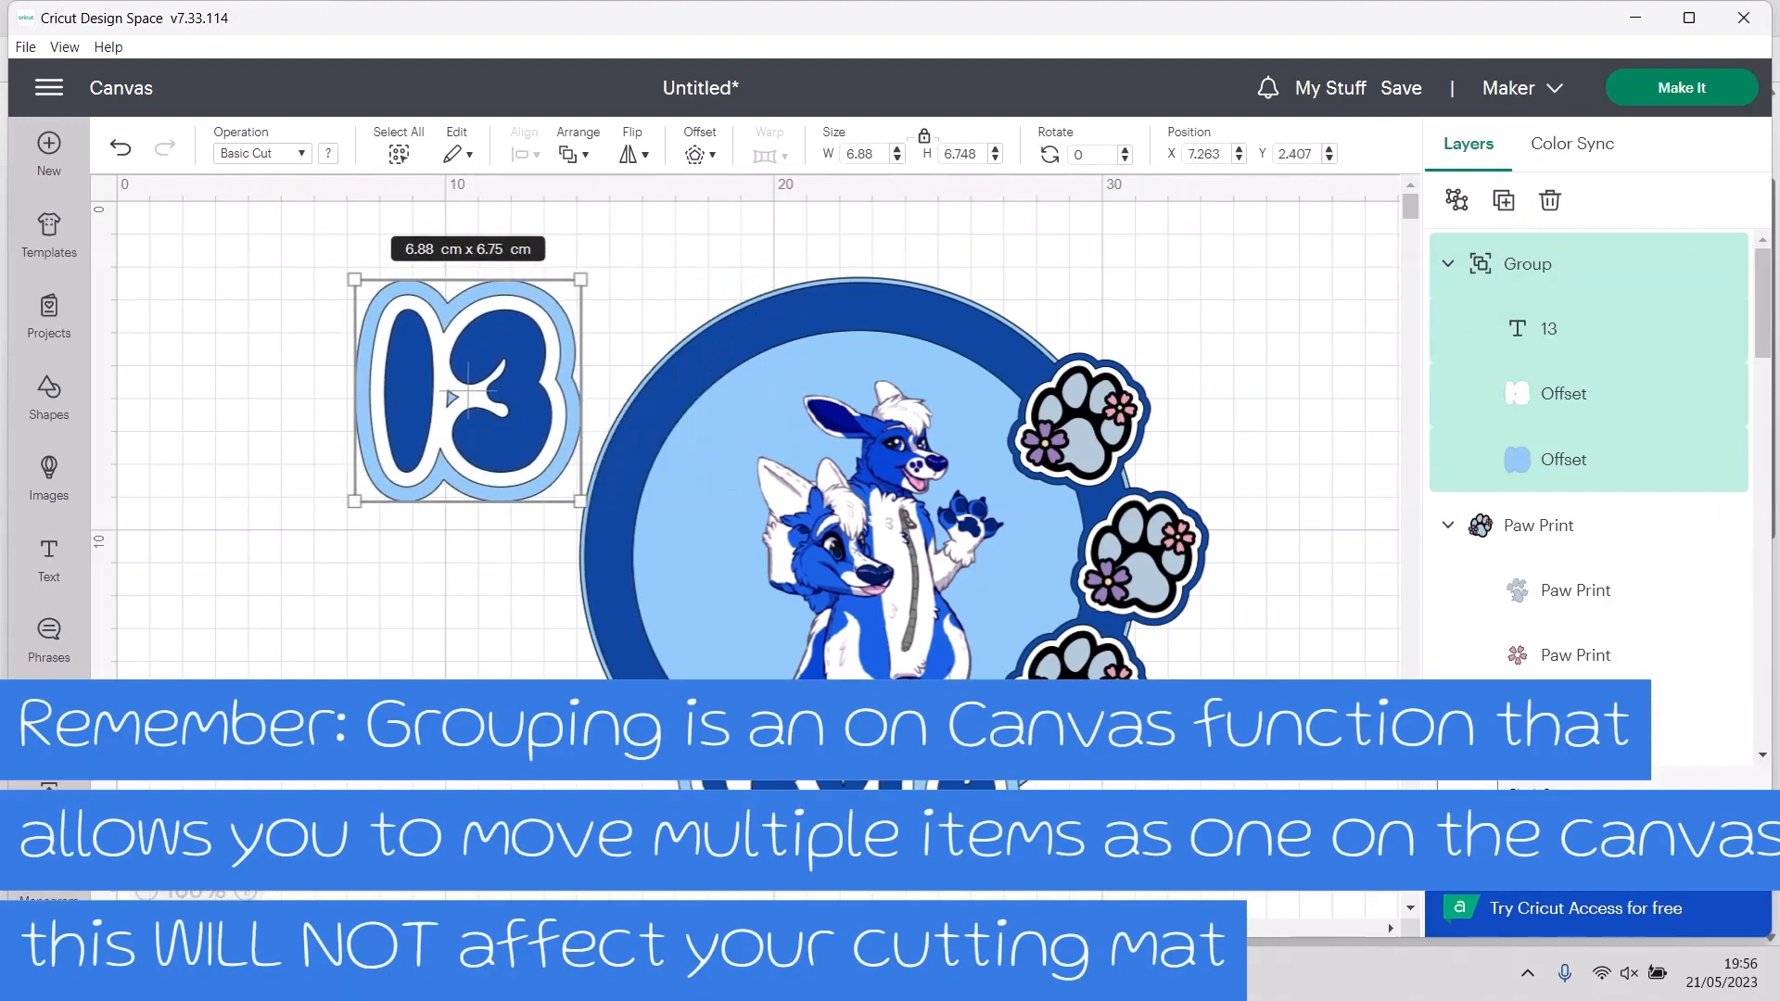
drag(355, 280, 433, 357)
click(417, 357)
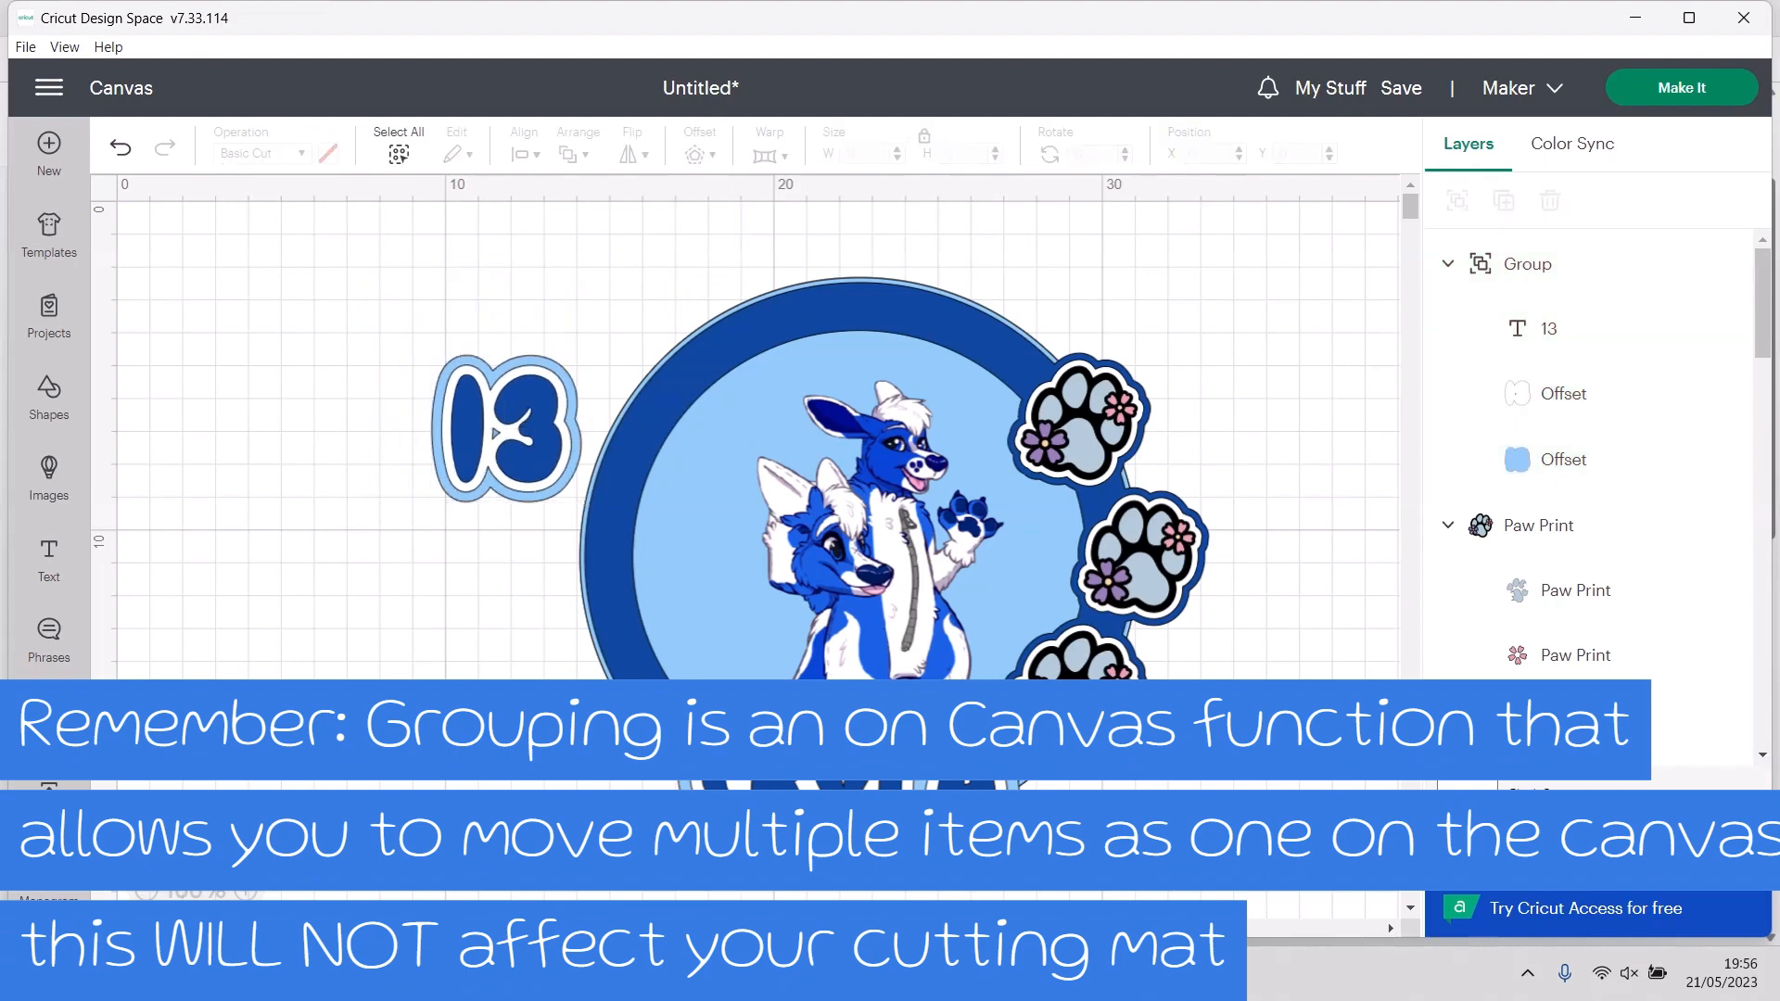
drag(505, 422, 686, 356)
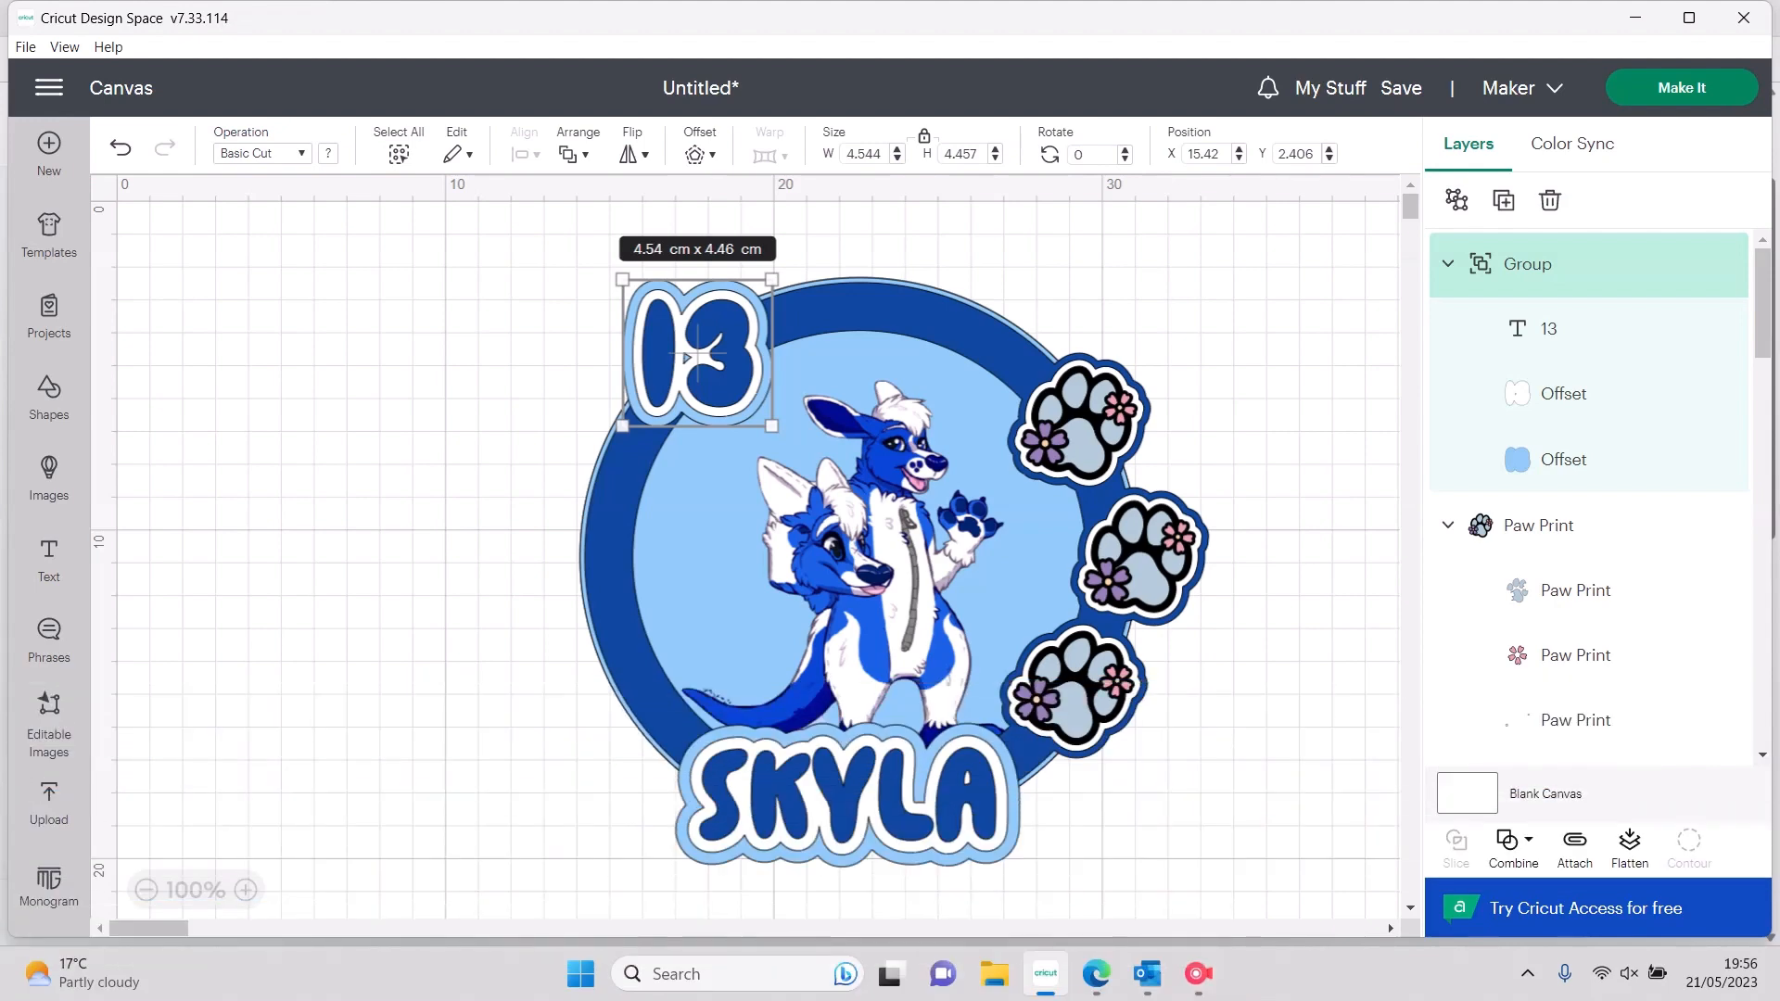
drag(772, 427, 787, 440)
mouse_move(705, 360)
mouse_down()
mouse_move(643, 492)
mouse_move(710, 338)
mouse_move(685, 359)
mouse_up()
drag(603, 278, 643, 317)
drag(705, 377, 725, 368)
drag(787, 428, 807, 446)
mouse_move(732, 376)
mouse_down()
mouse_move(702, 340)
mouse_move(711, 353)
mouse_up()
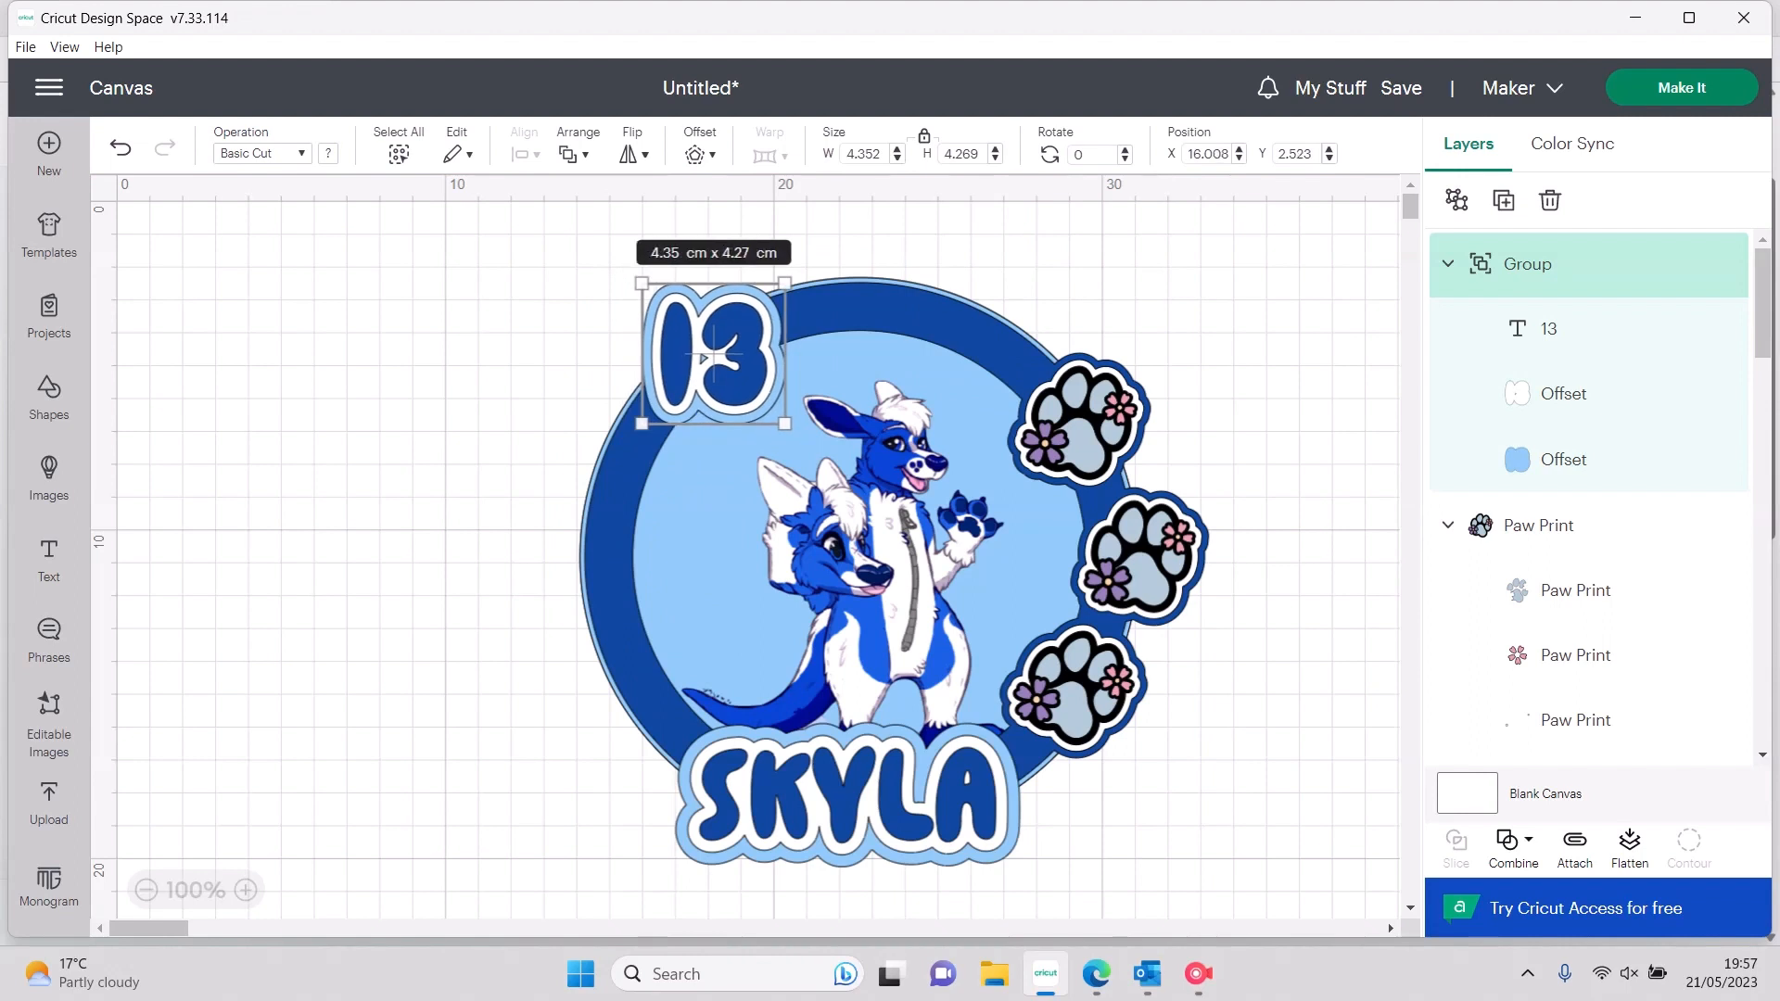
click(519, 343)
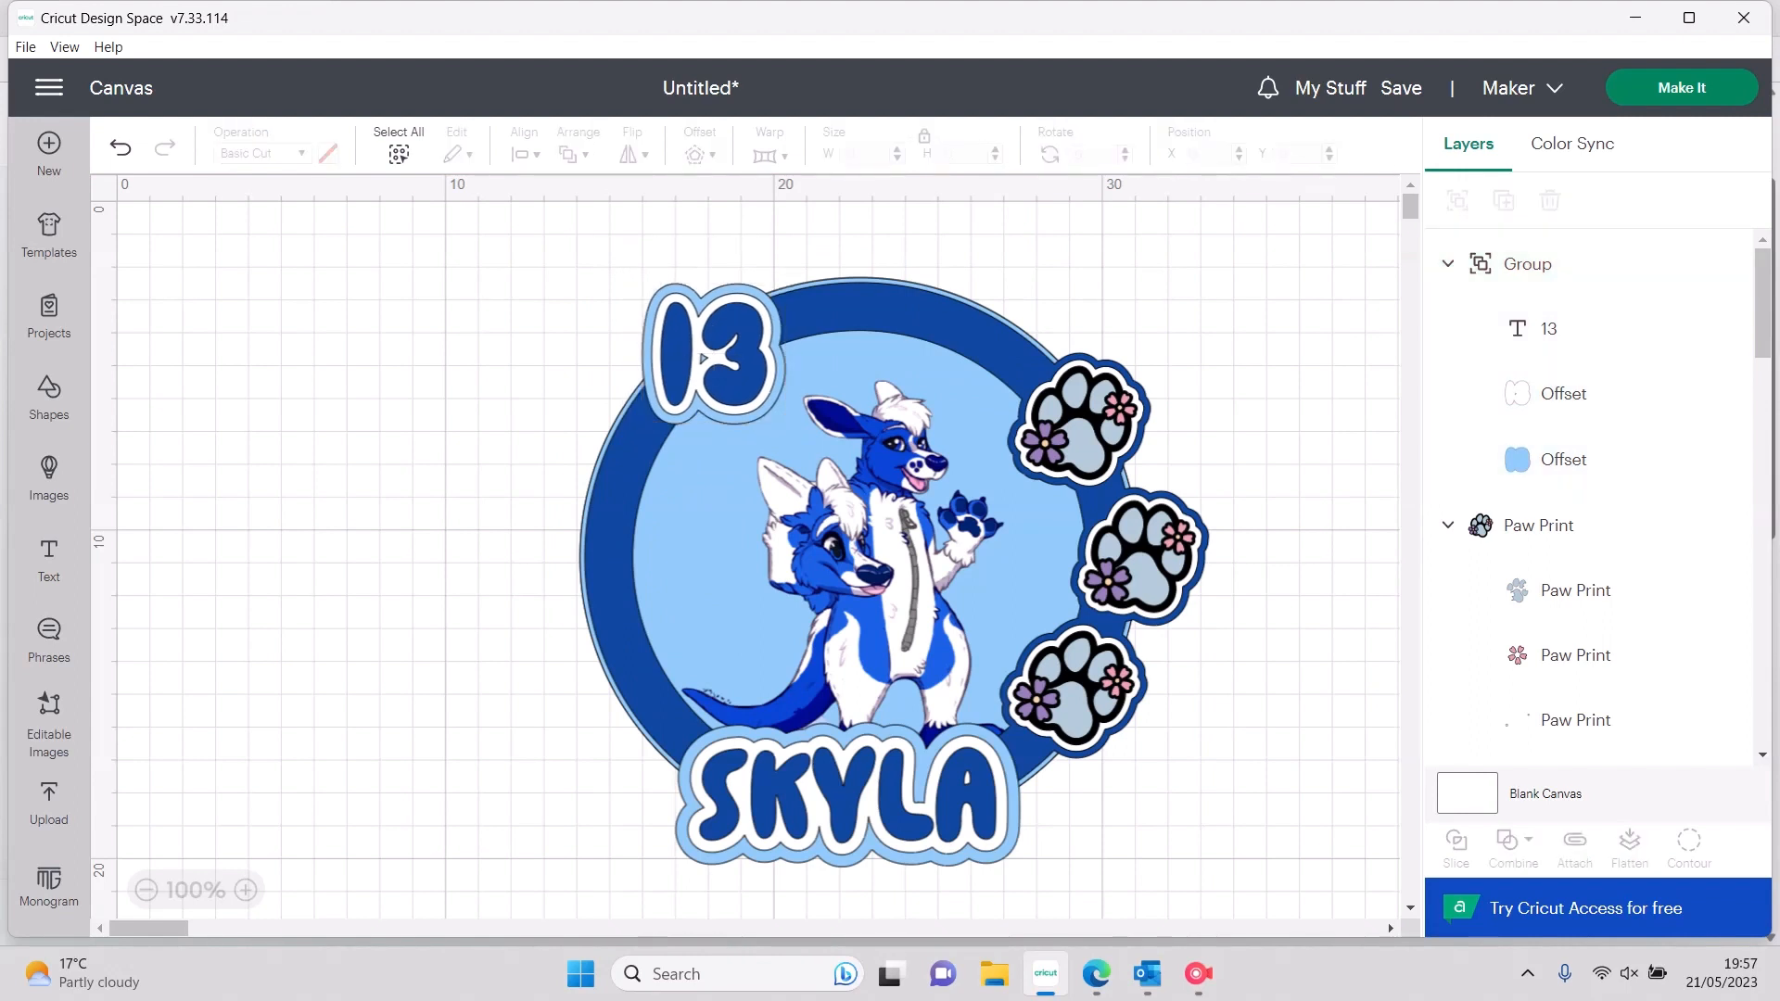
Collapse the three expanded Paw Print groups in the layer list
click(1076, 691)
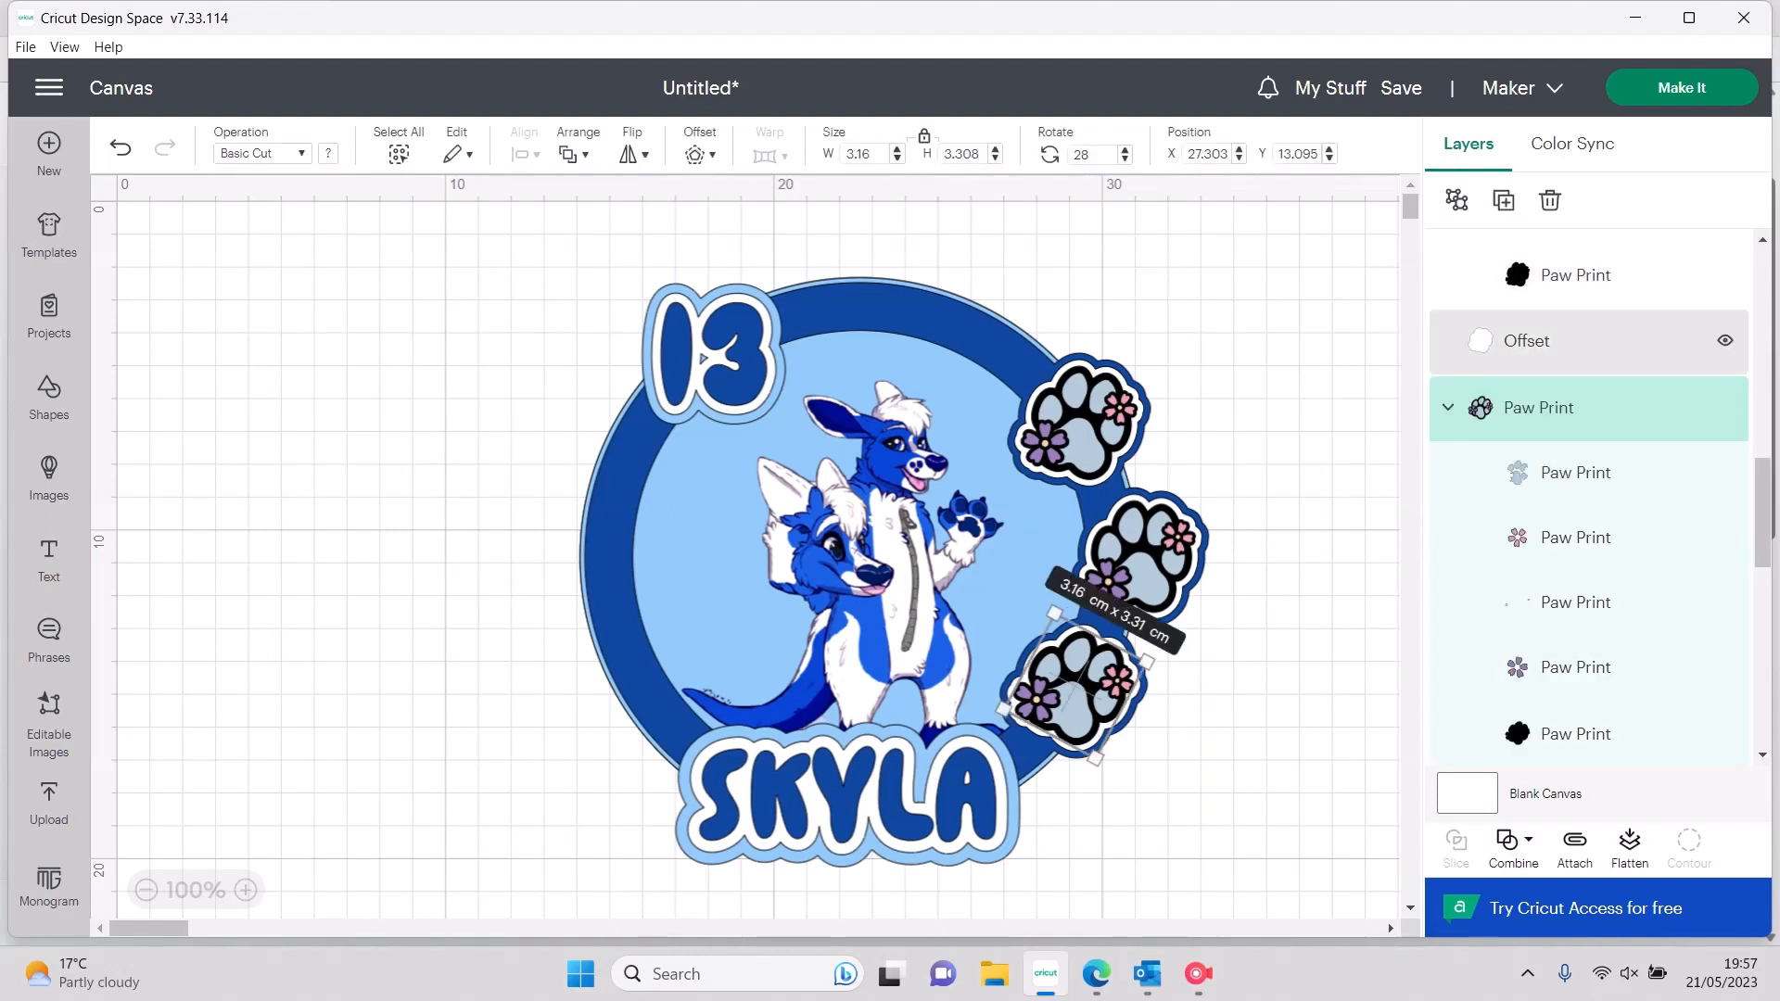
click(1448, 408)
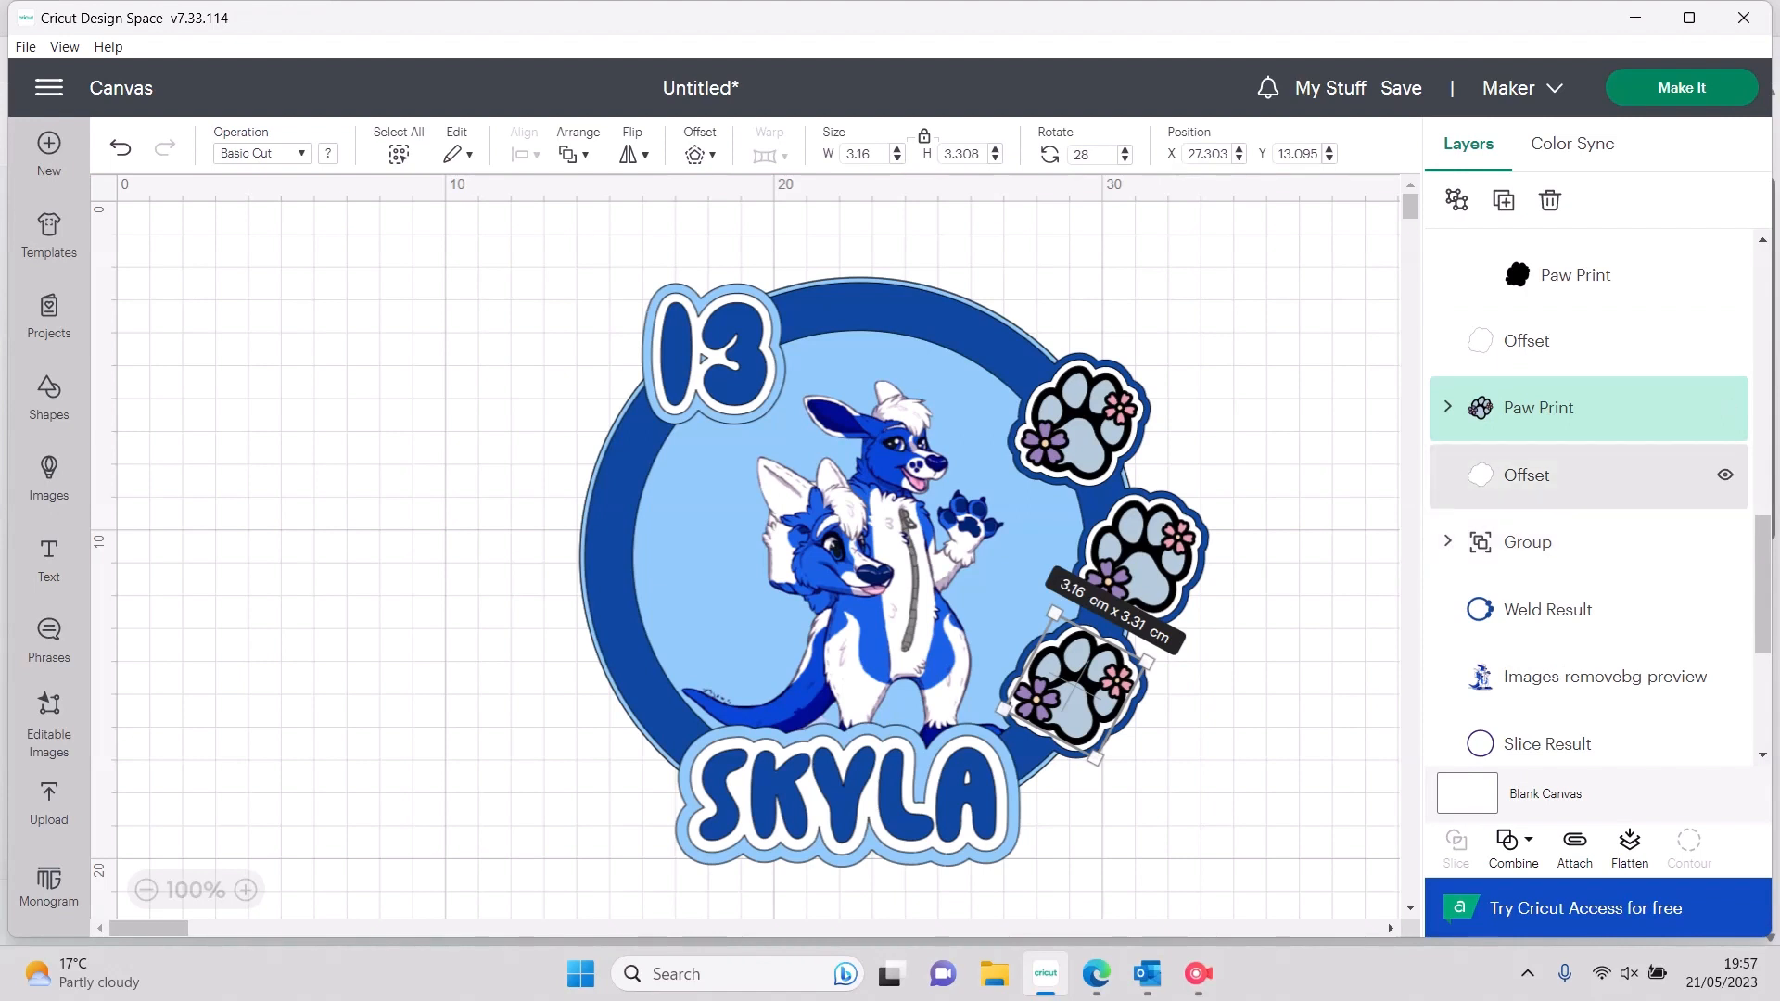
scroll(1576, 418, up, 3)
scroll(1590, 501, down, 3)
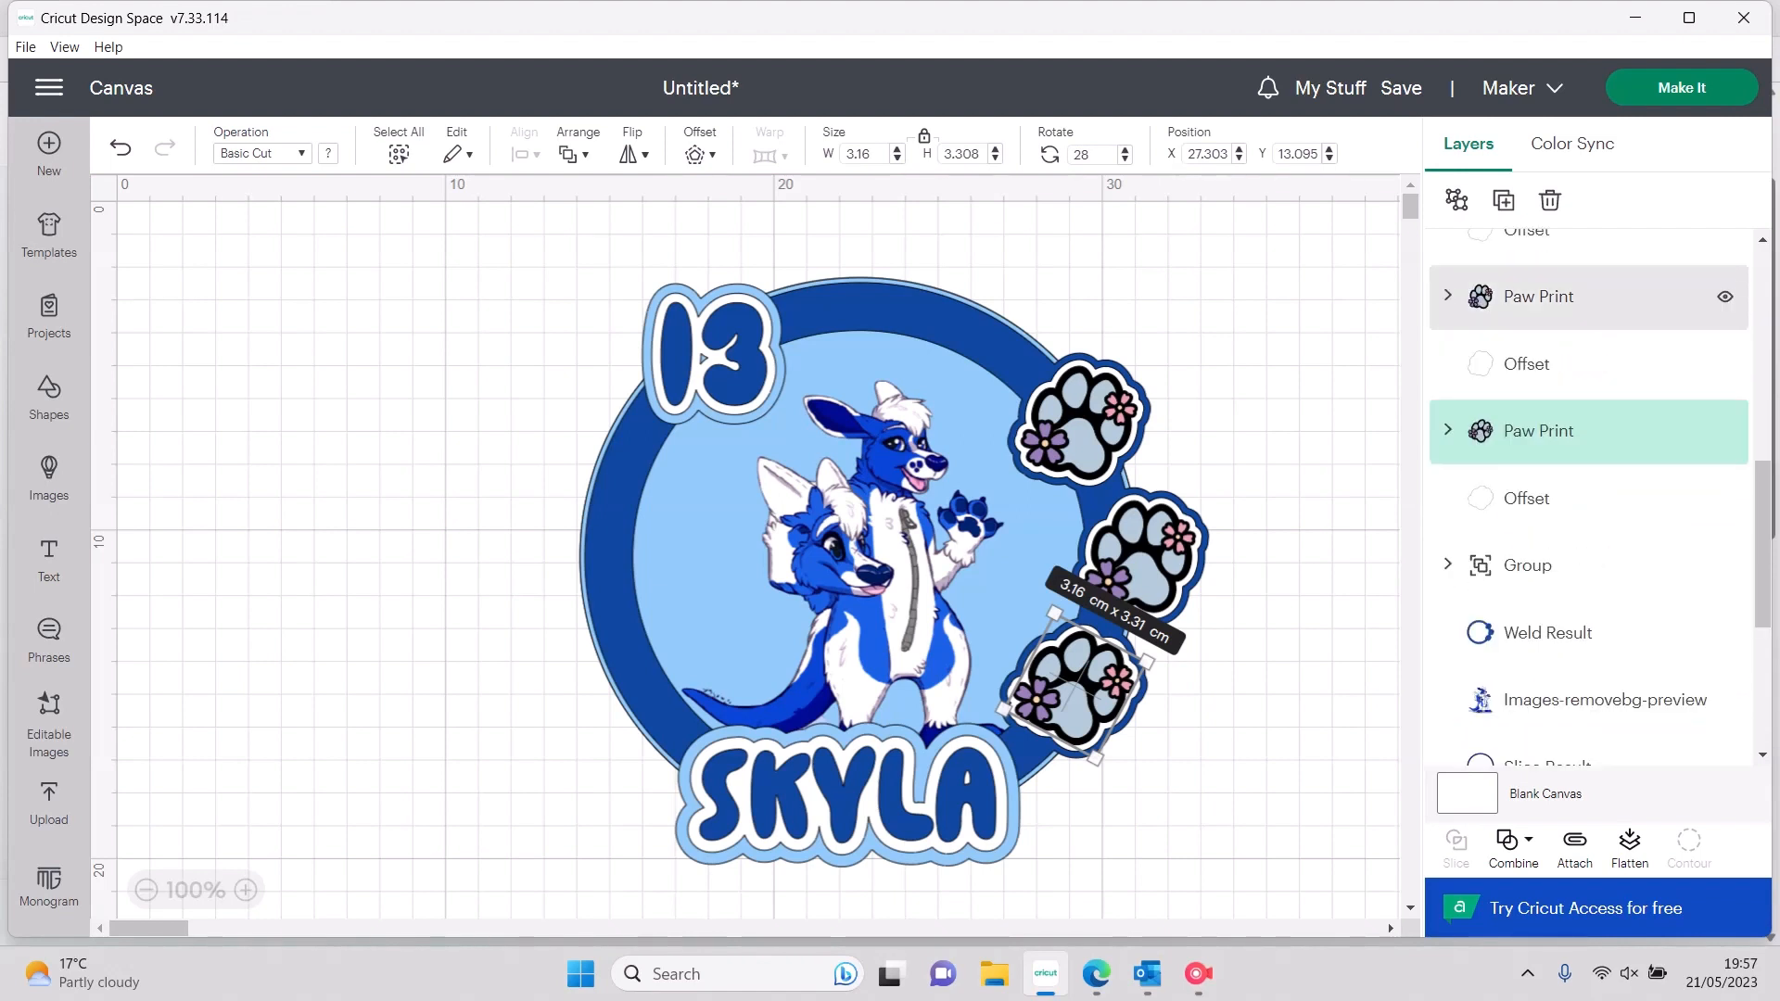
scroll(1589, 501, up, 3)
click(1448, 300)
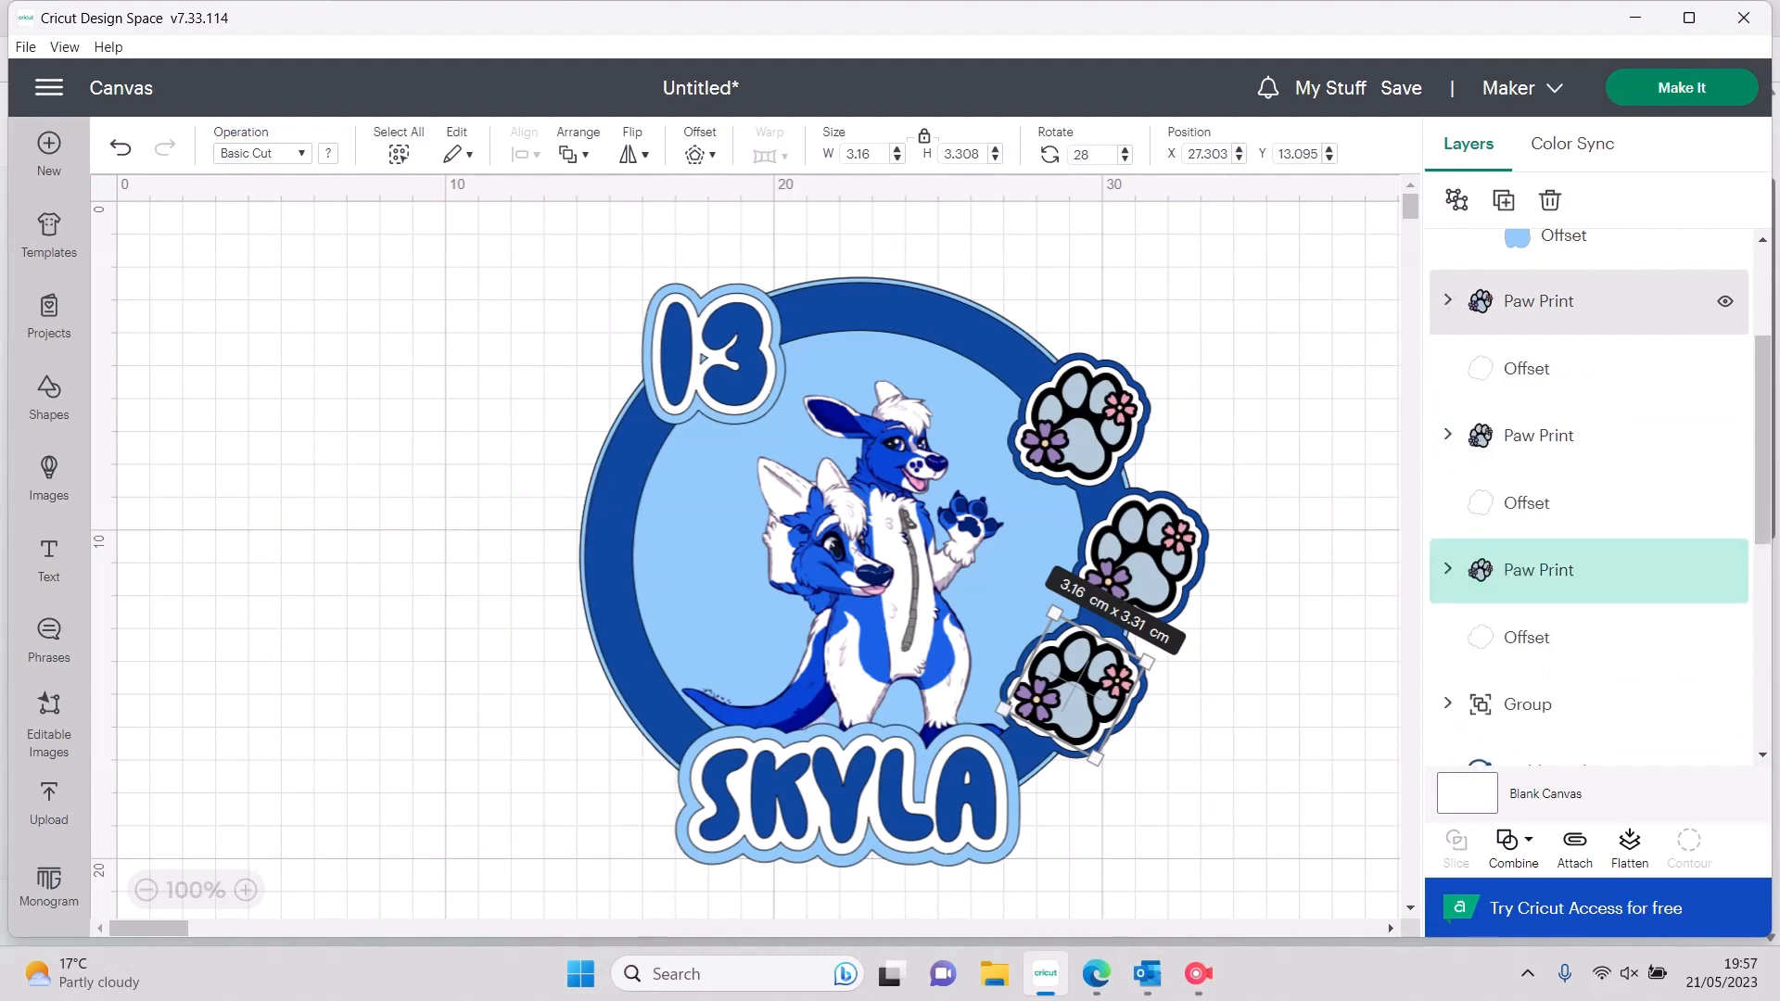
Group the three paw prints together with their white offsets
shift+click(1577, 300)
shift+click(1576, 368)
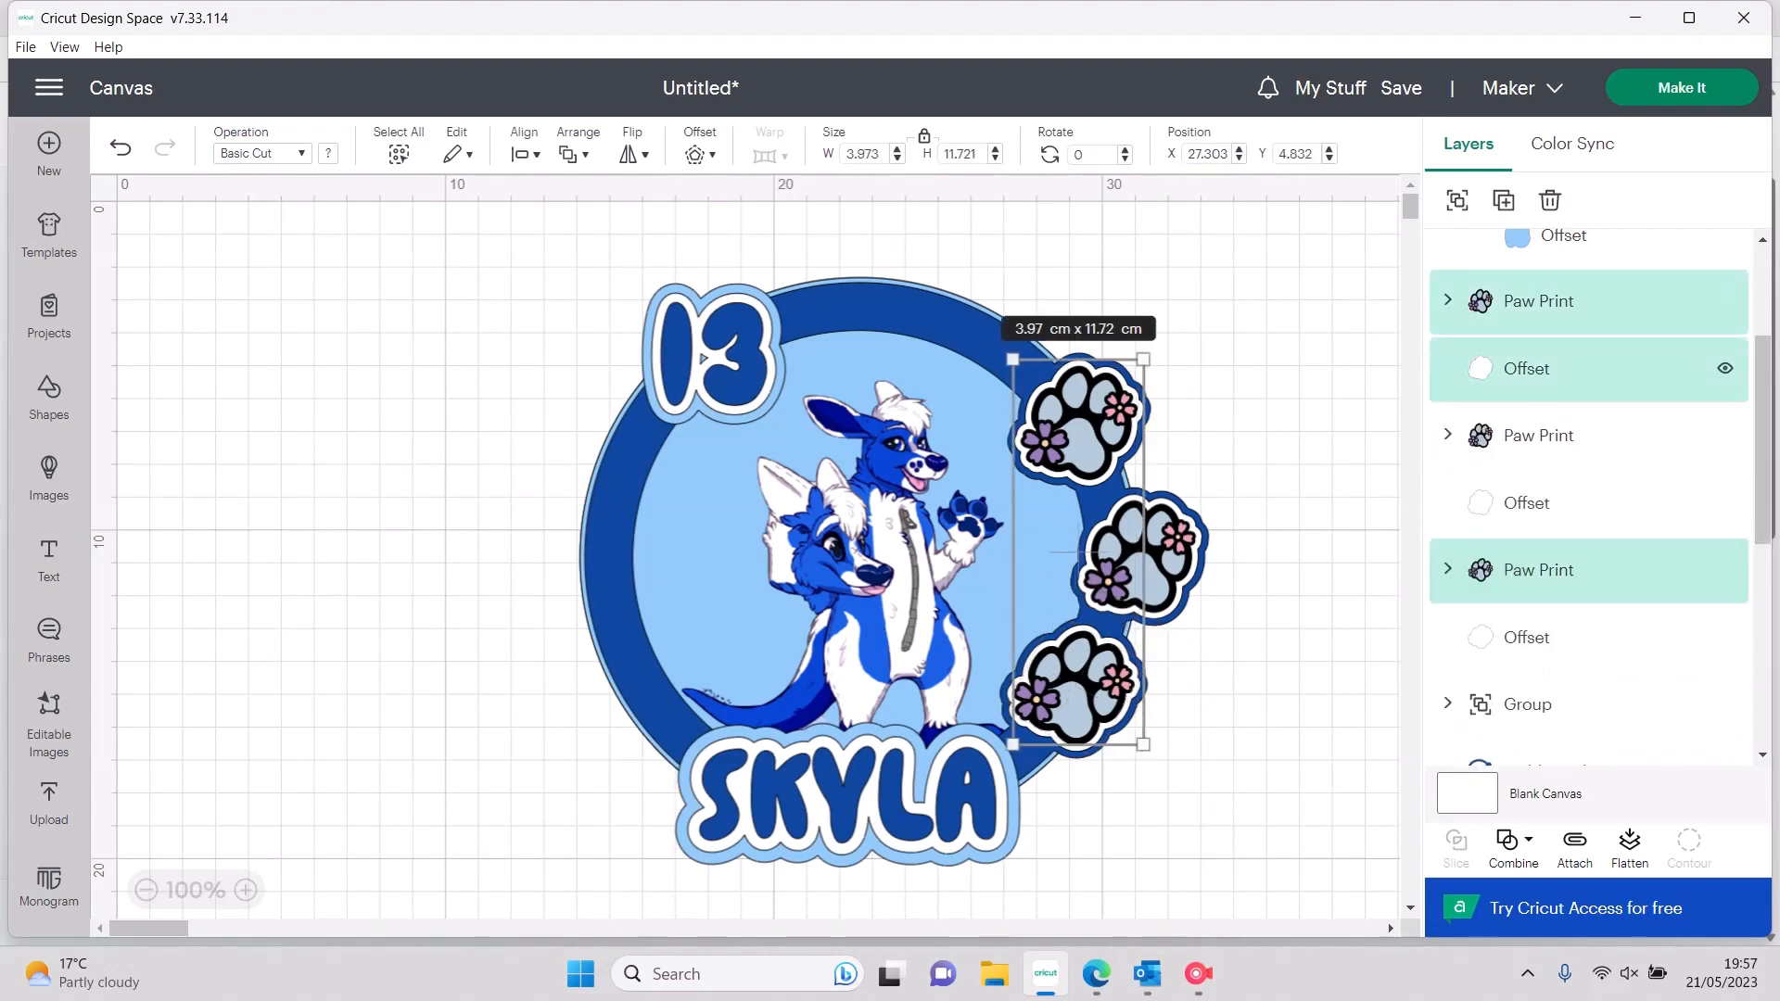
shift+click(1576, 435)
shift+click(1576, 502)
shift+click(1577, 637)
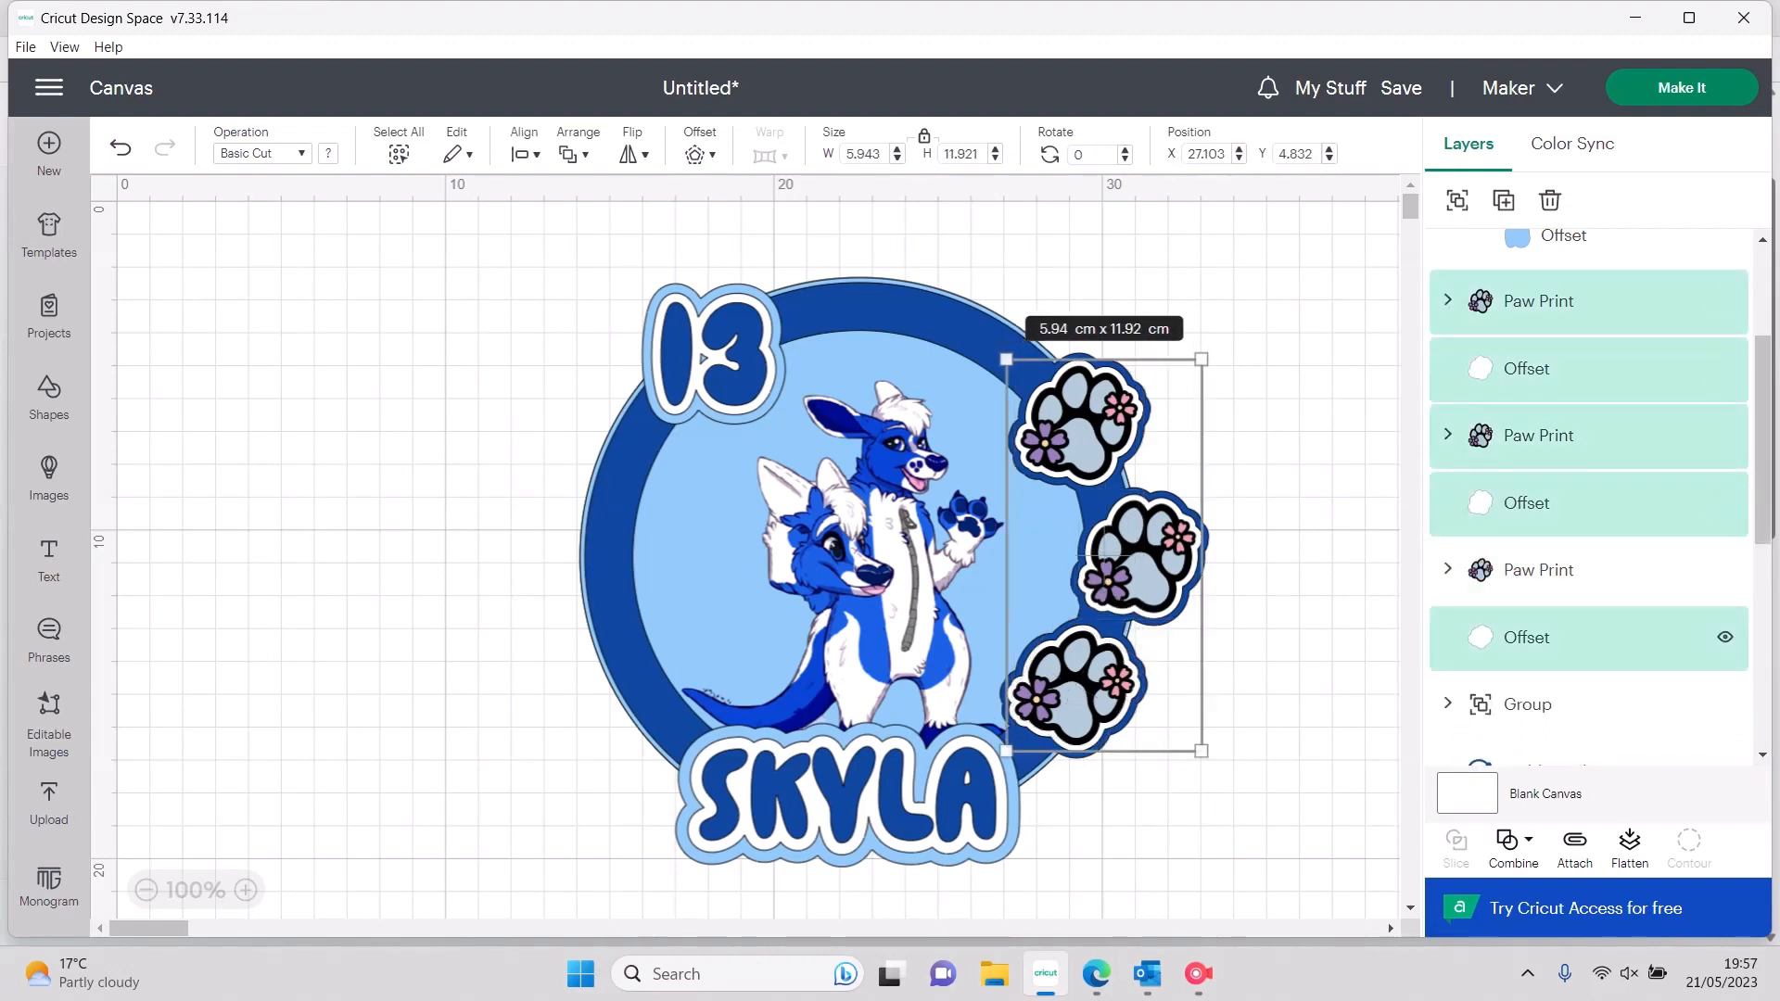
right_click(1521, 571)
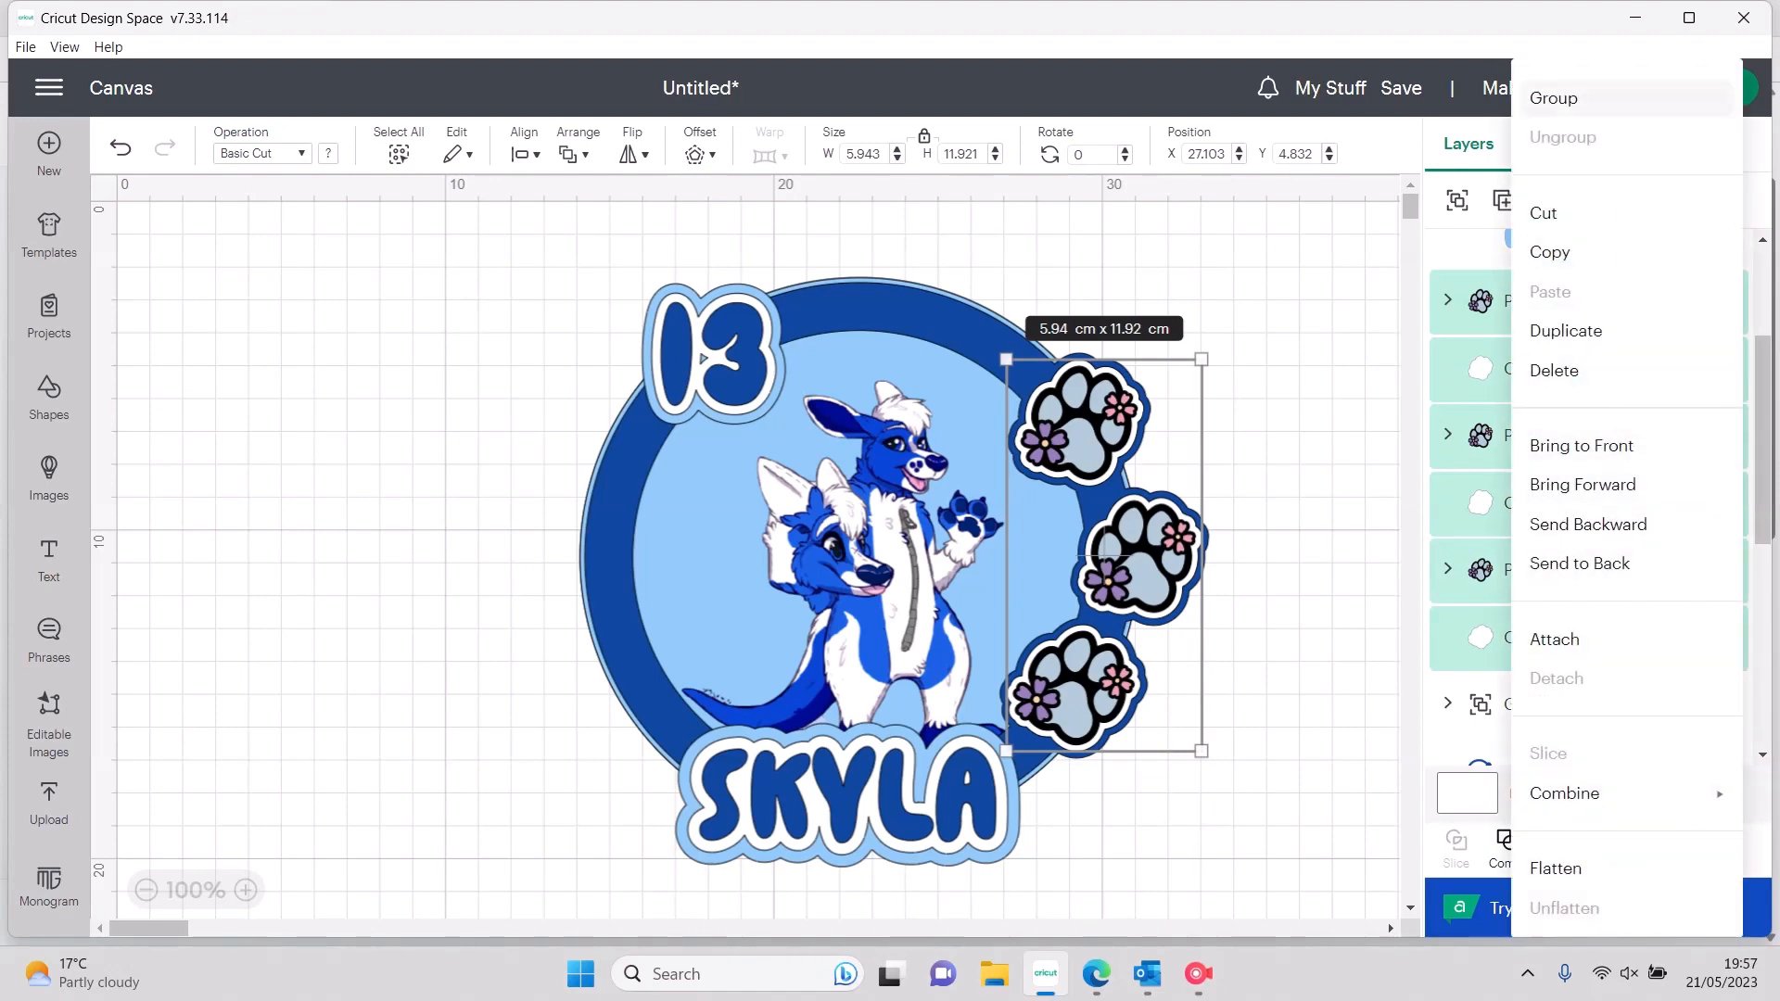
click(1567, 103)
Copy and paste the paw print group, and flip the pasted copy horizontally
right_click(1576, 259)
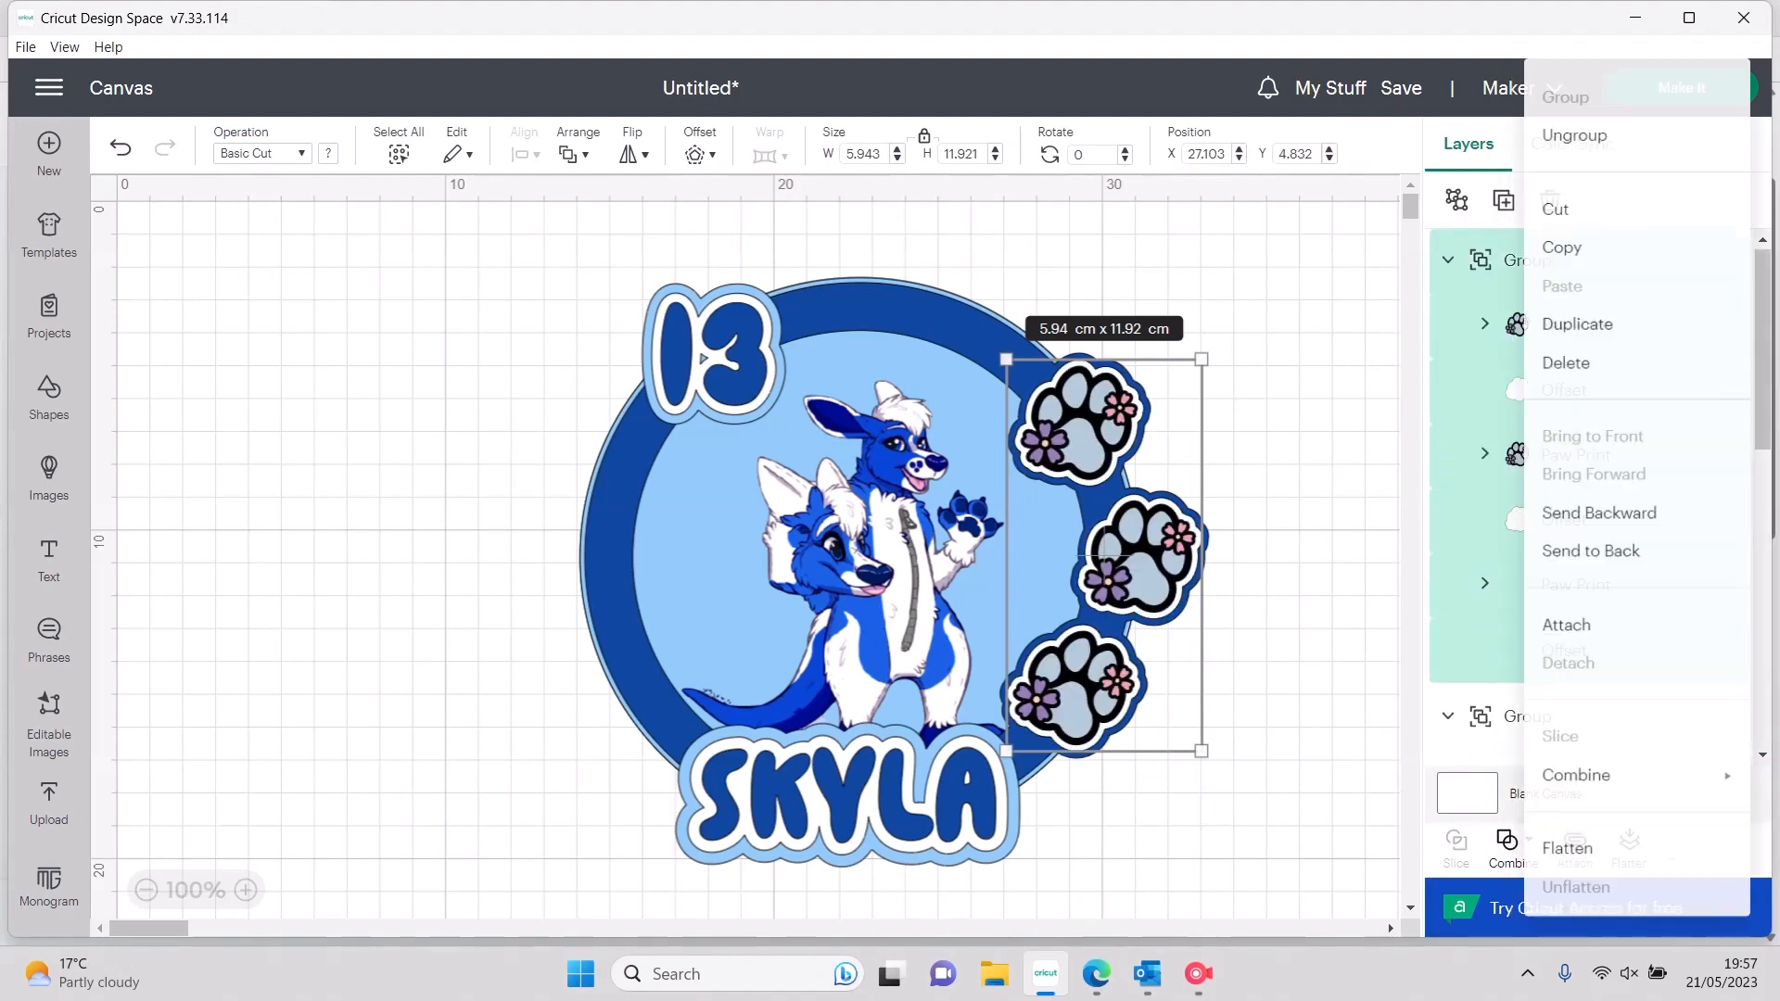
click(1564, 251)
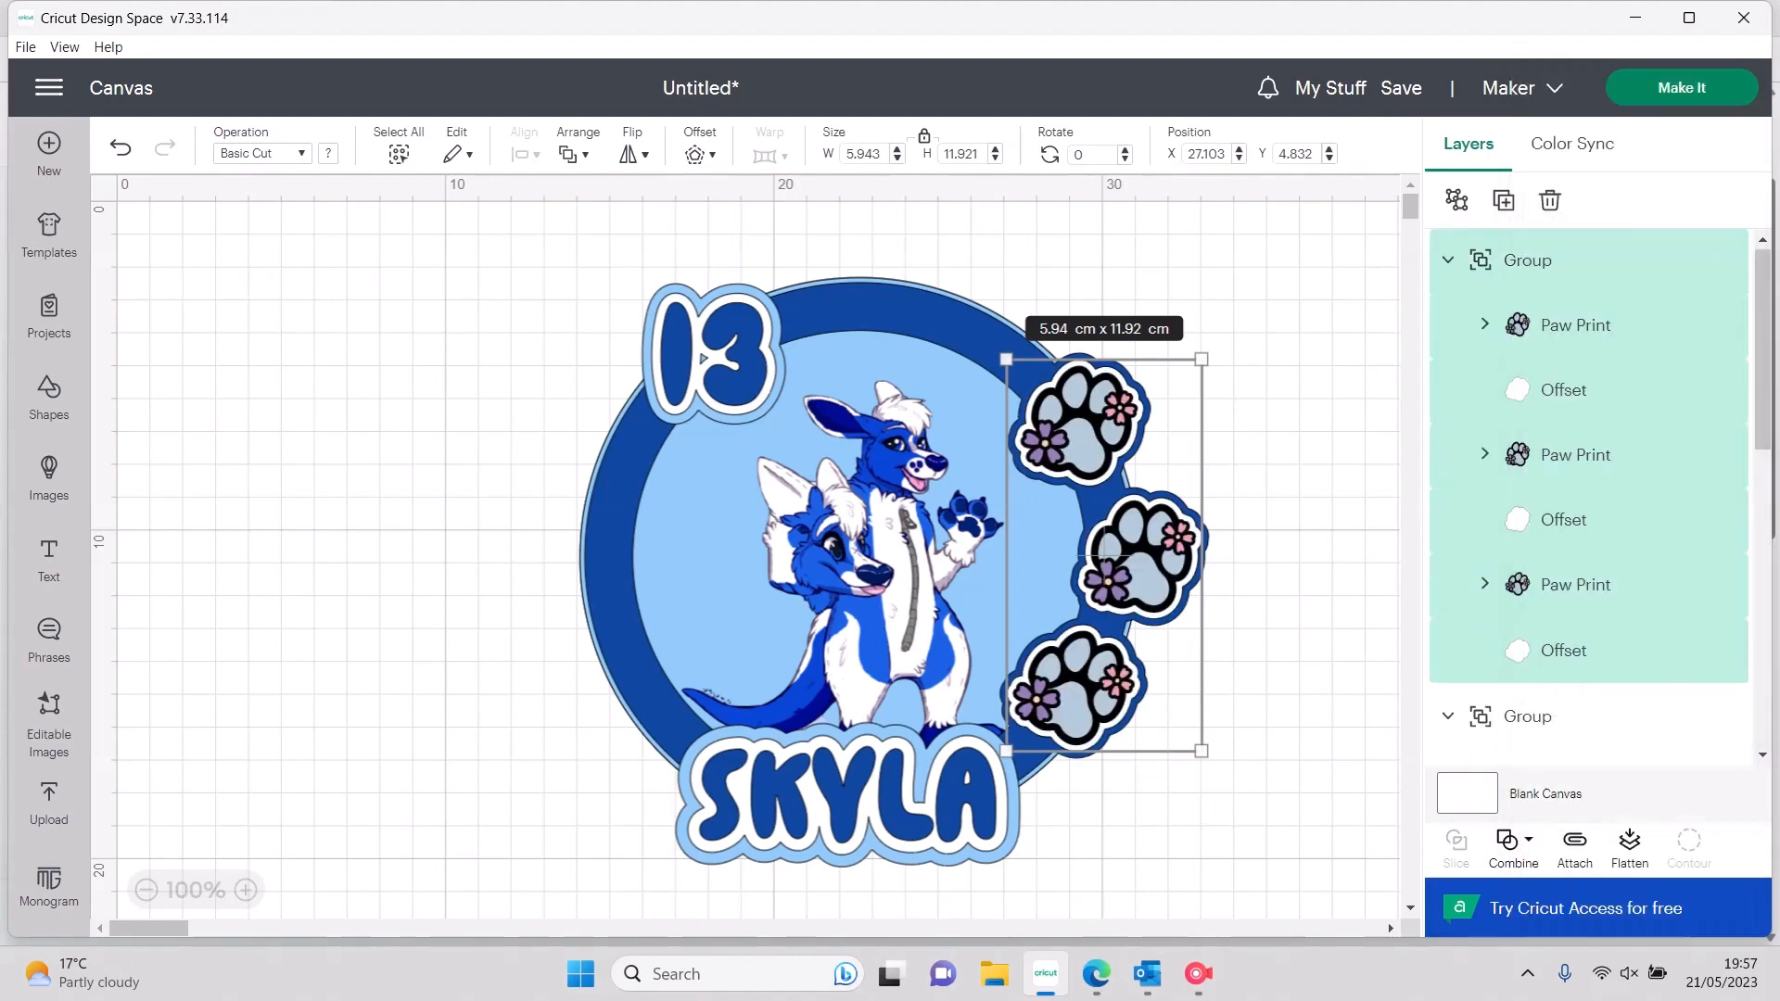
right_click(386, 299)
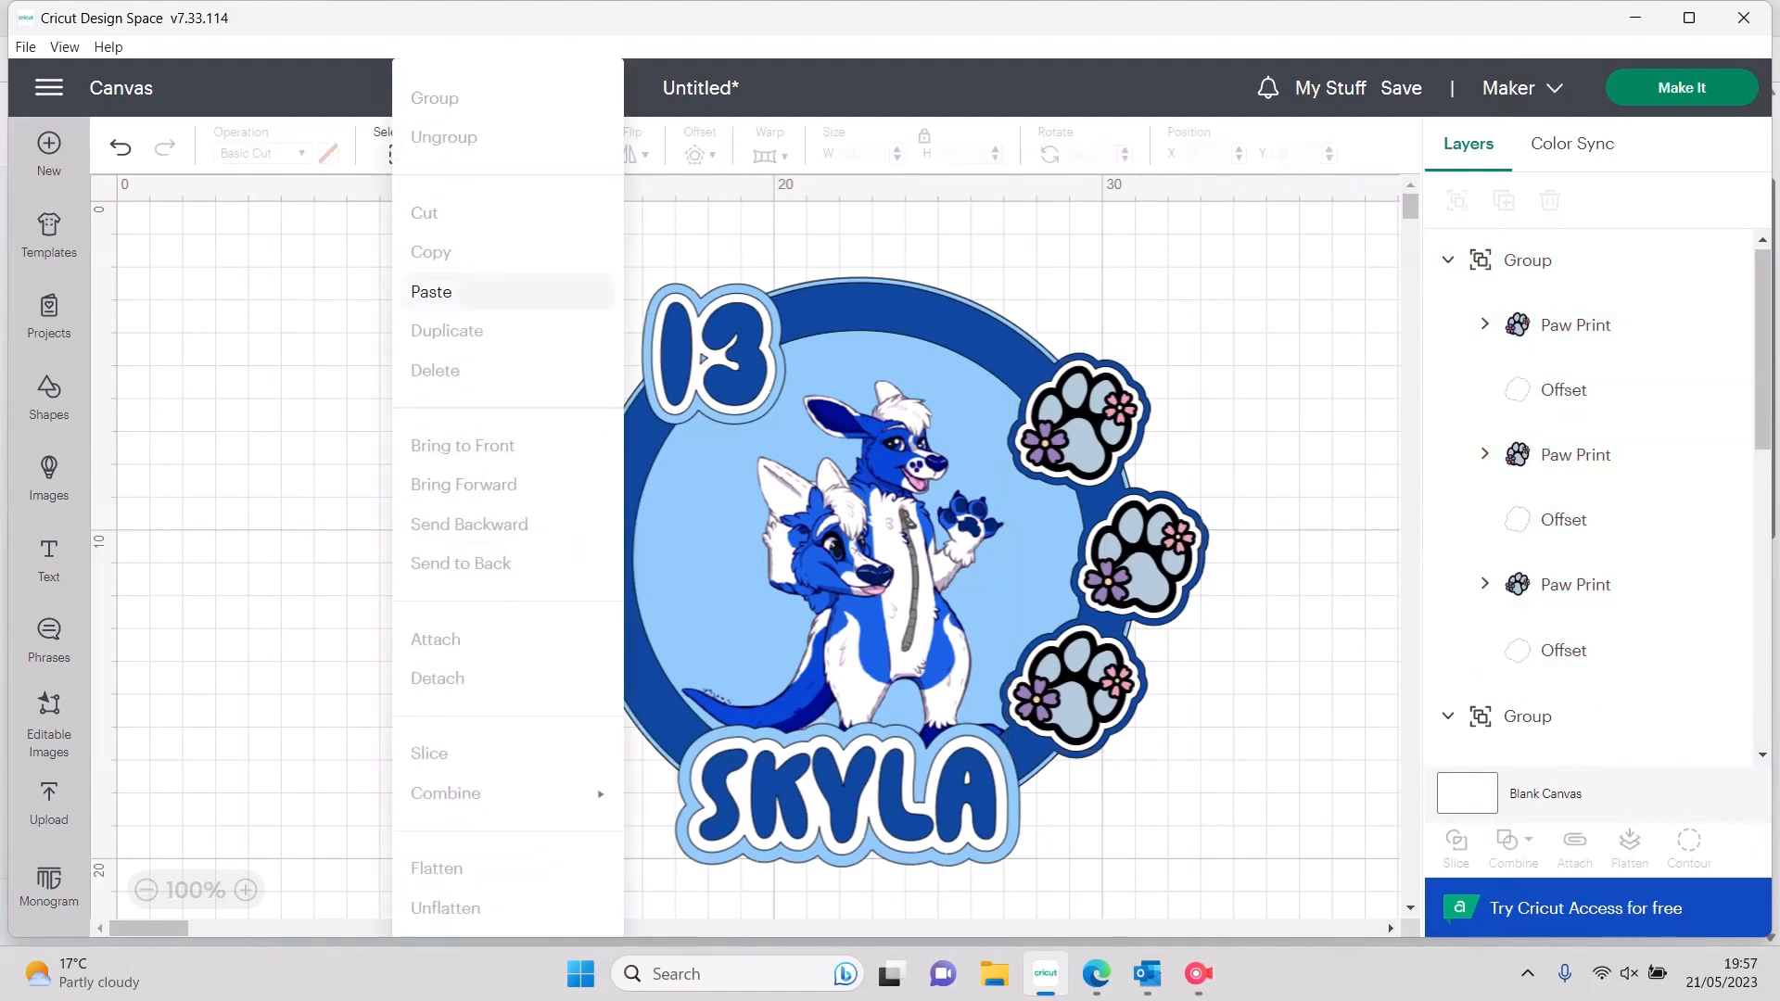
click(434, 291)
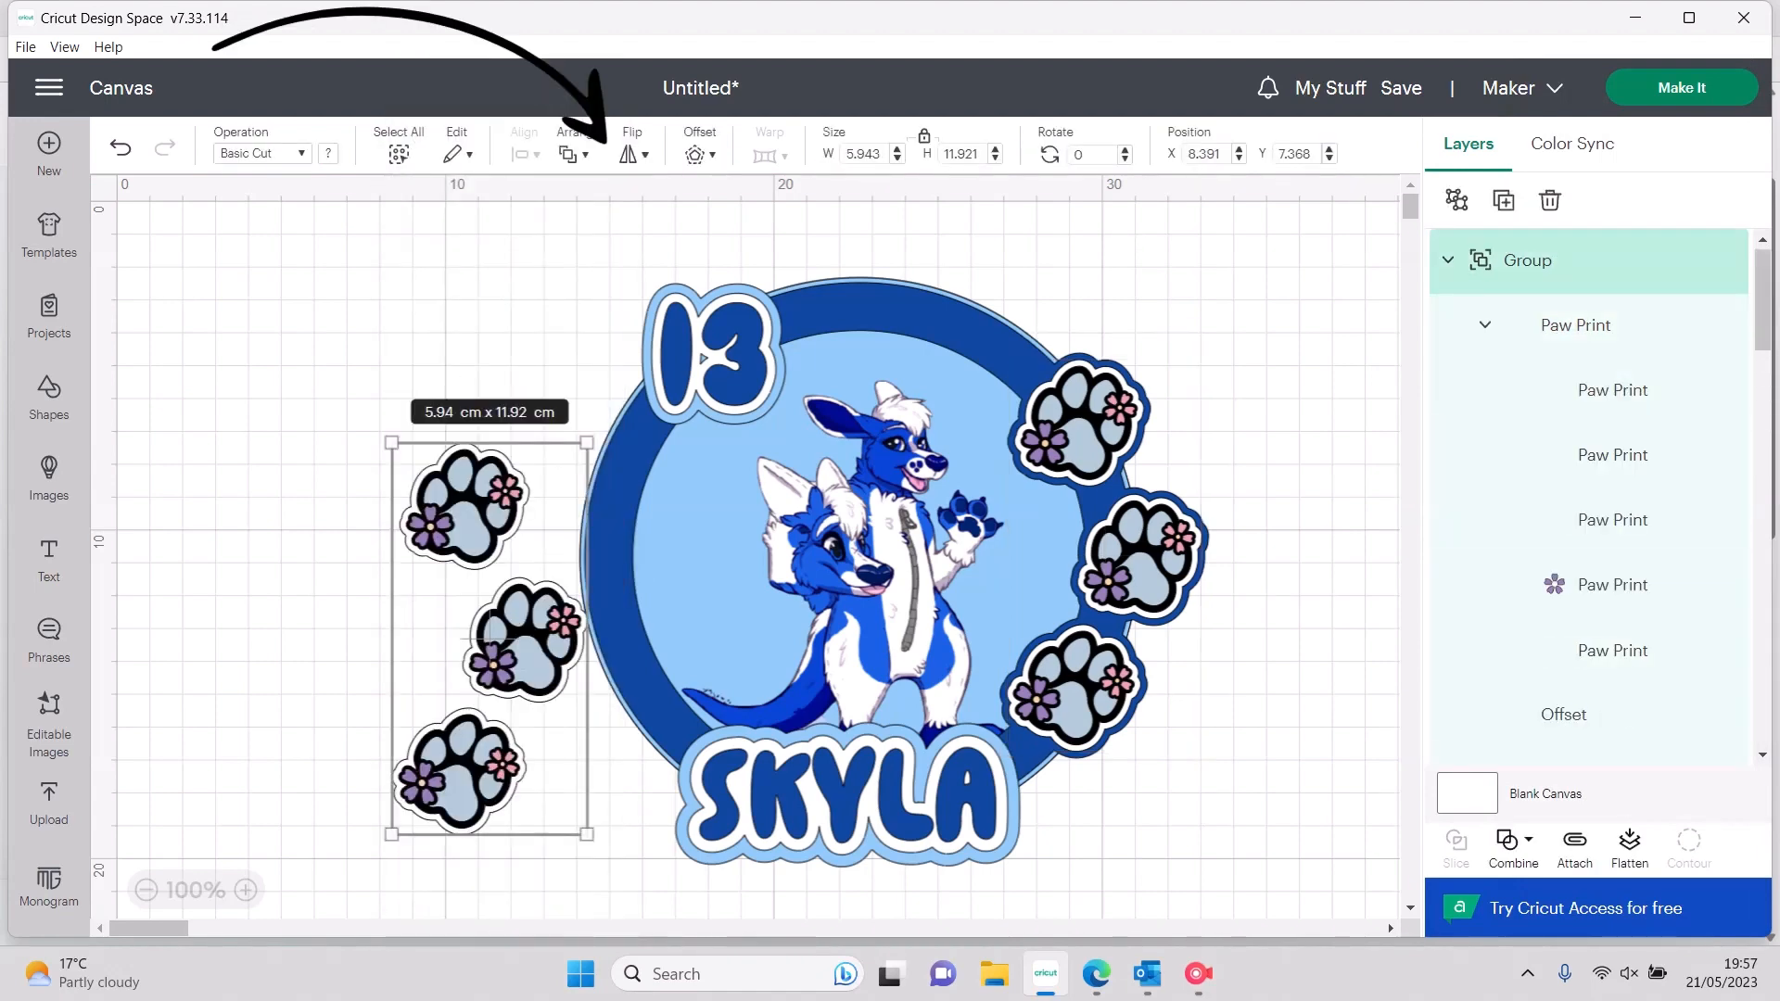
click(634, 154)
click(726, 202)
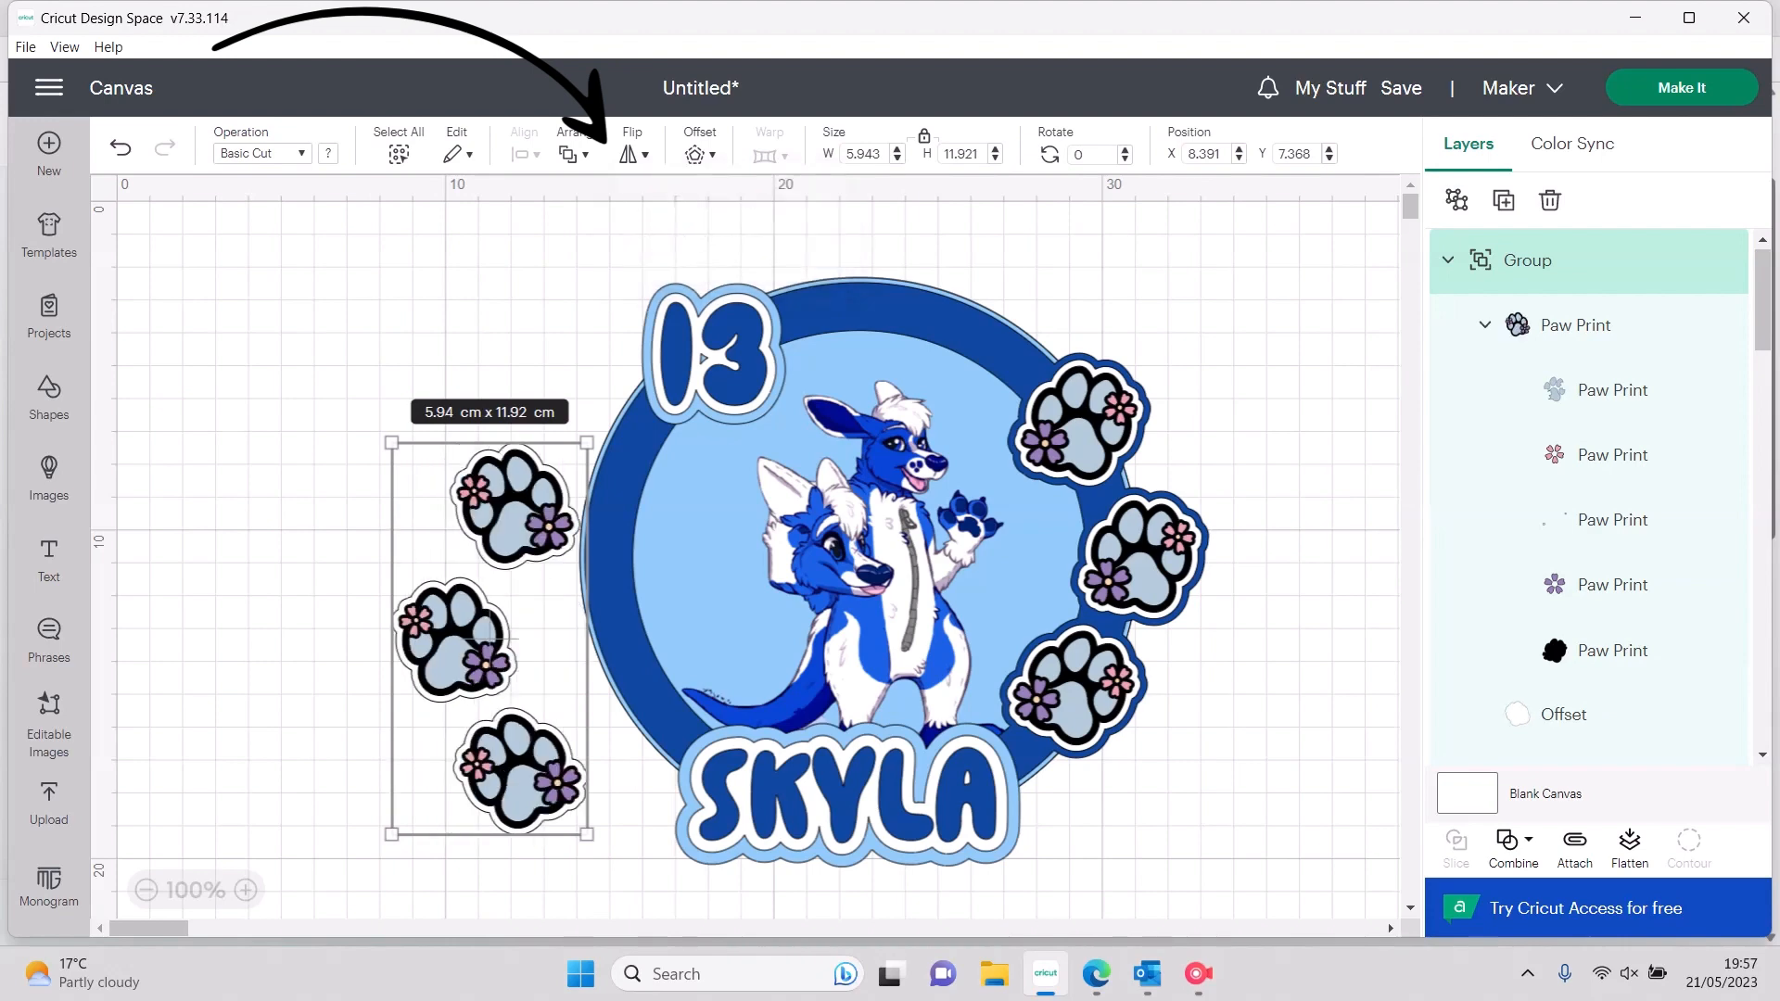
Shrink the mirrored paw print group and place it along the ring's left edge, below the number 13
drag(587, 834, 563, 785)
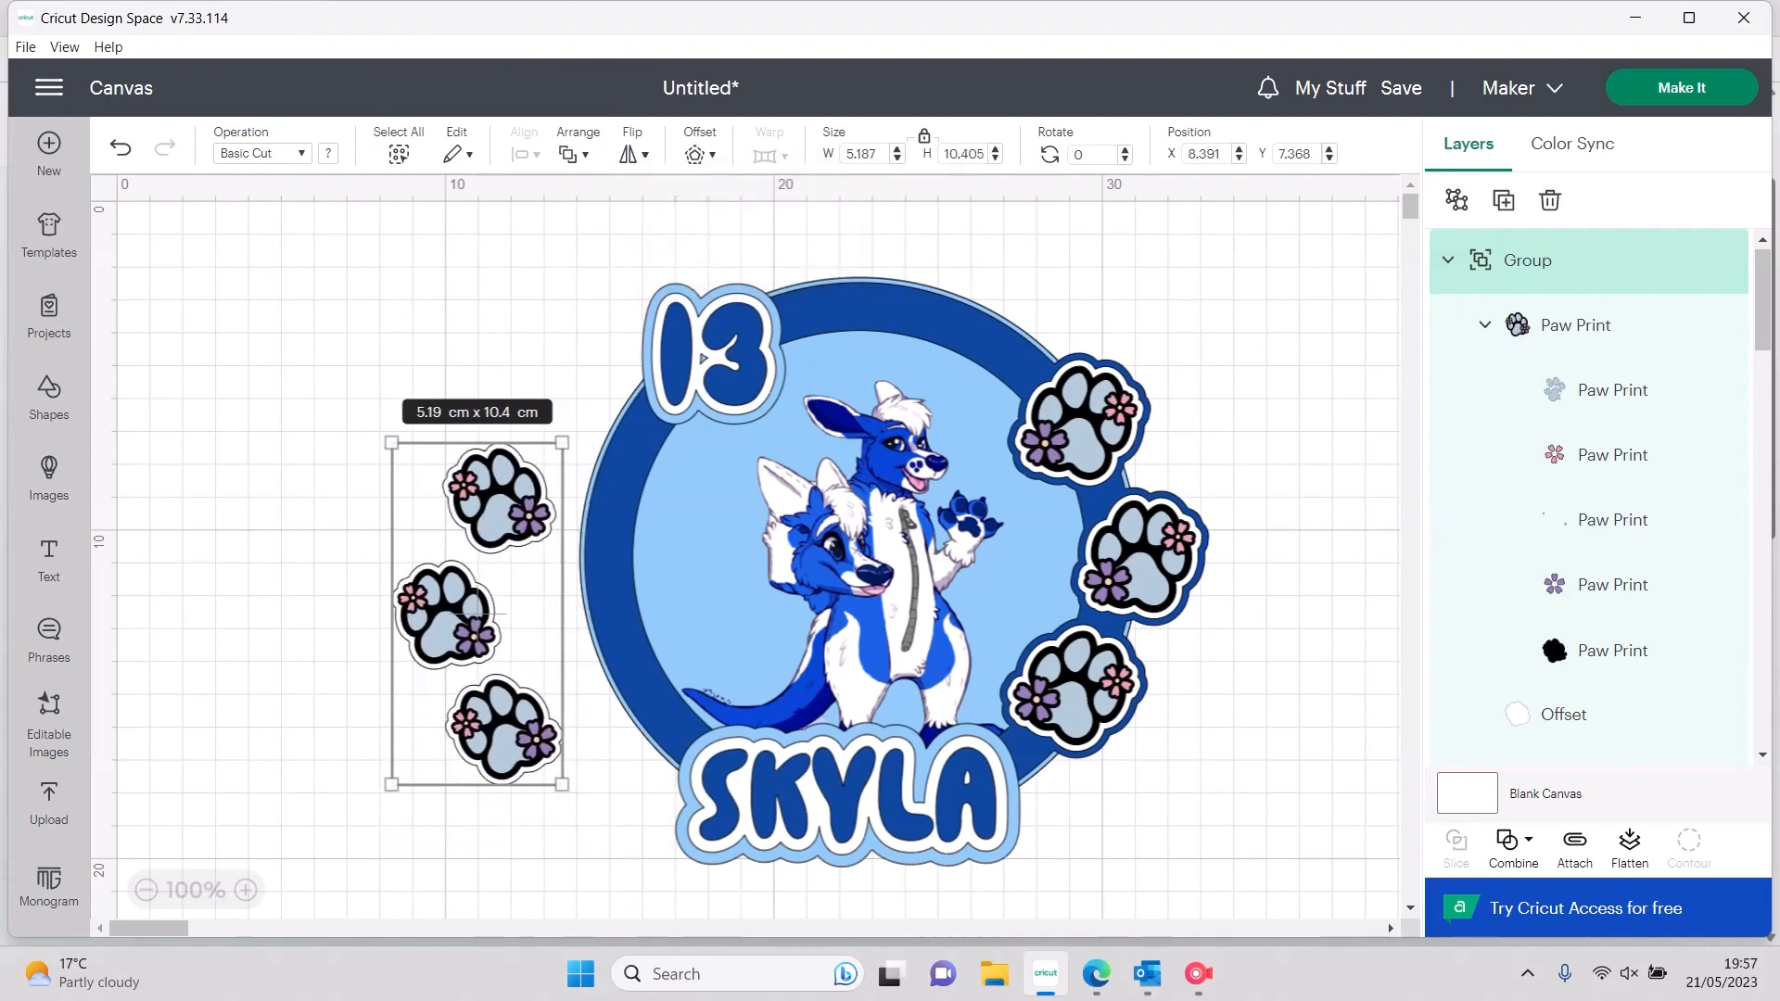
drag(504, 730, 638, 708)
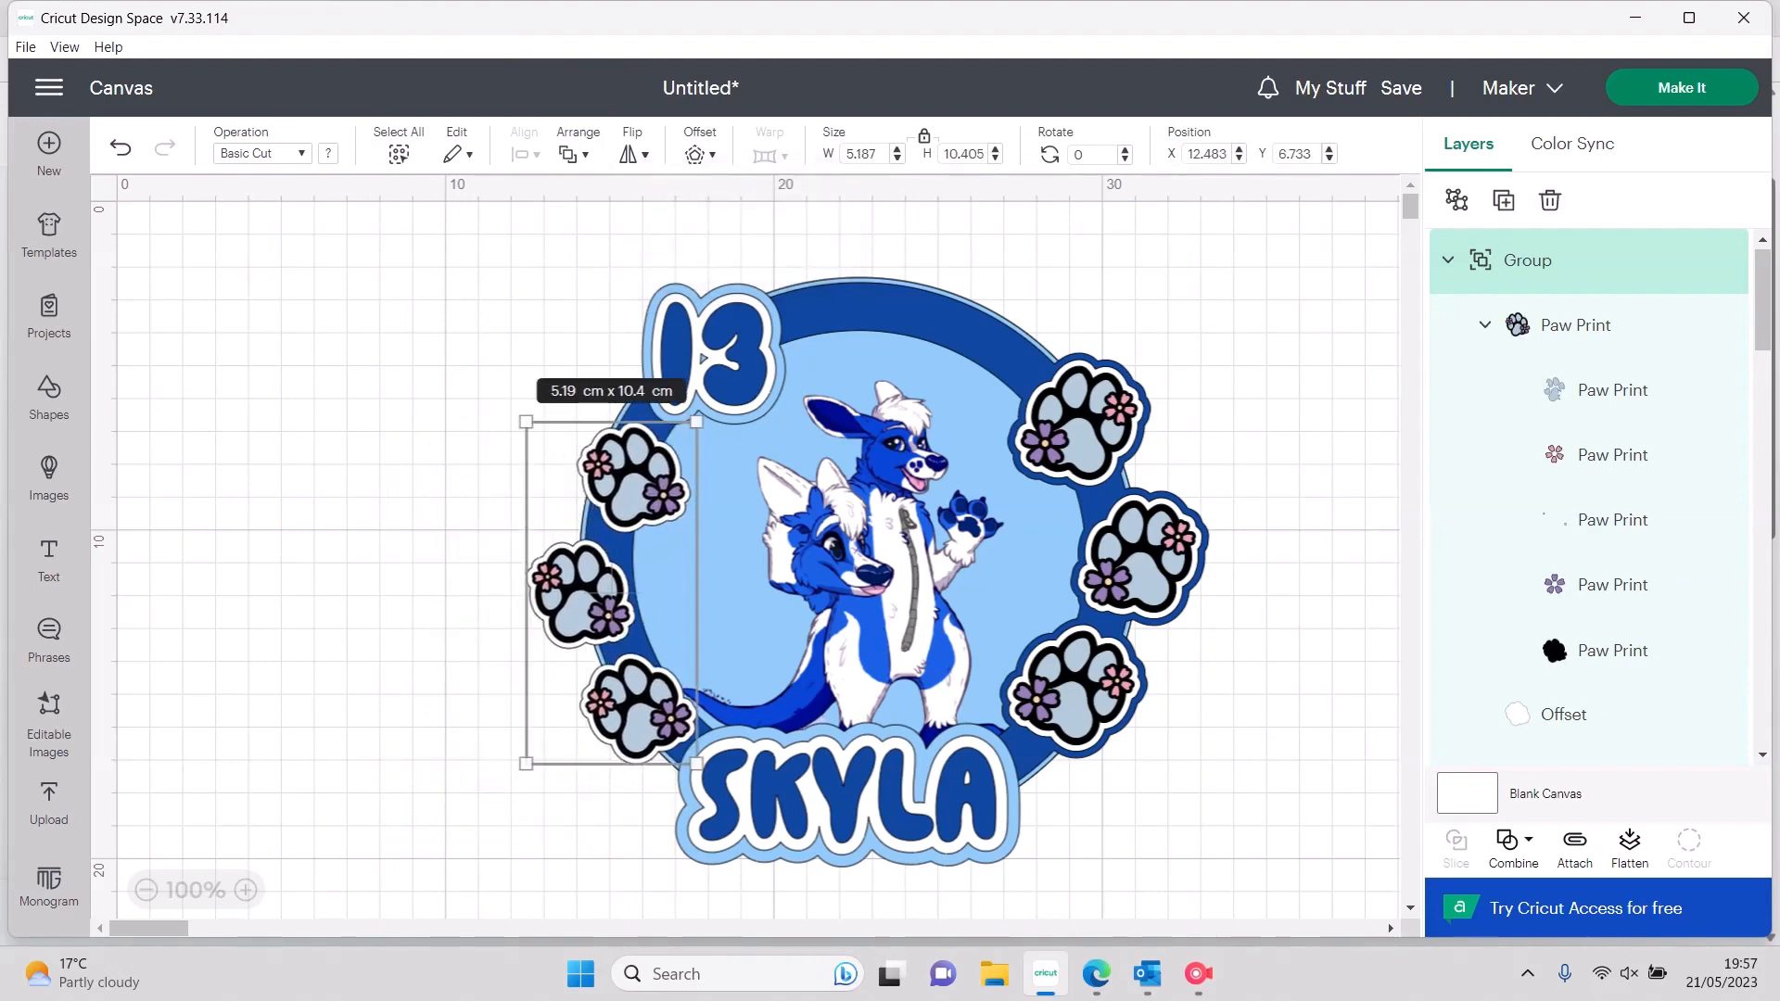
drag(705, 773, 640, 722)
Shift the number 13 group down and left on the ring and enlarge it to about 5.5 x 5.4 cm
drag(705, 358, 682, 386)
drag(618, 313, 582, 276)
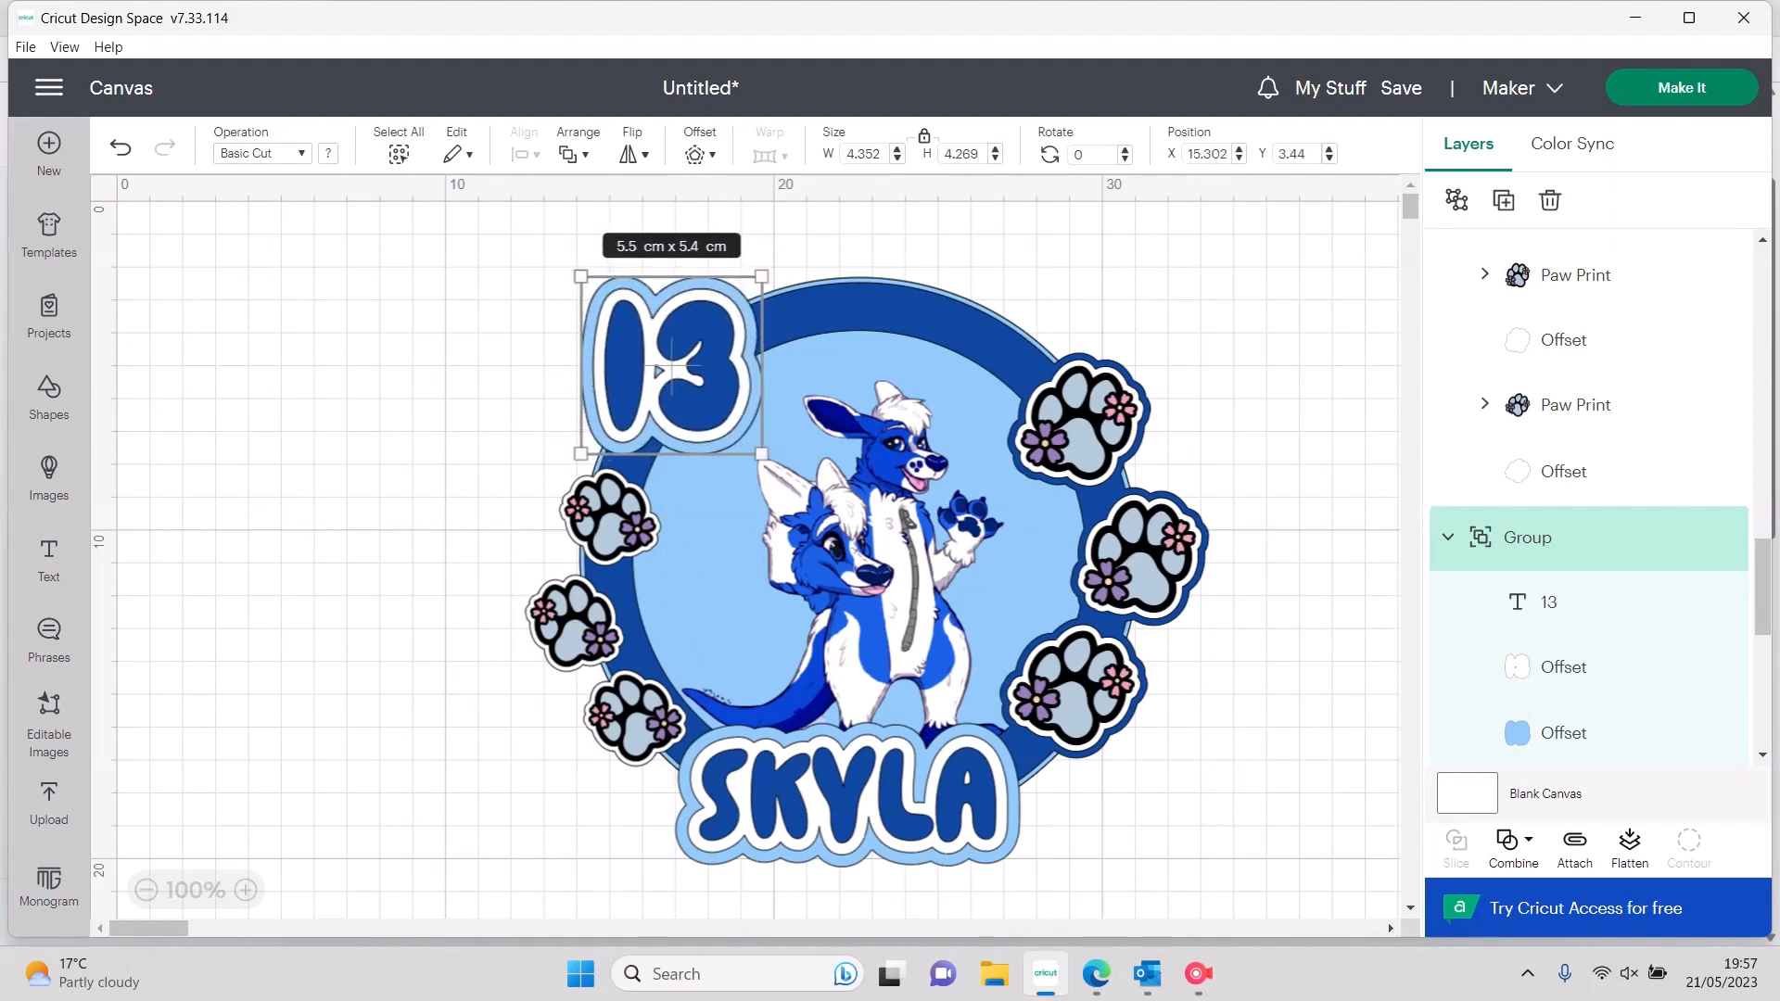
Move the number 13 group off the ring, and reposition and enlarge the left paw print group to about 4.94 x 9.92 cm
drag(670, 365, 689, 360)
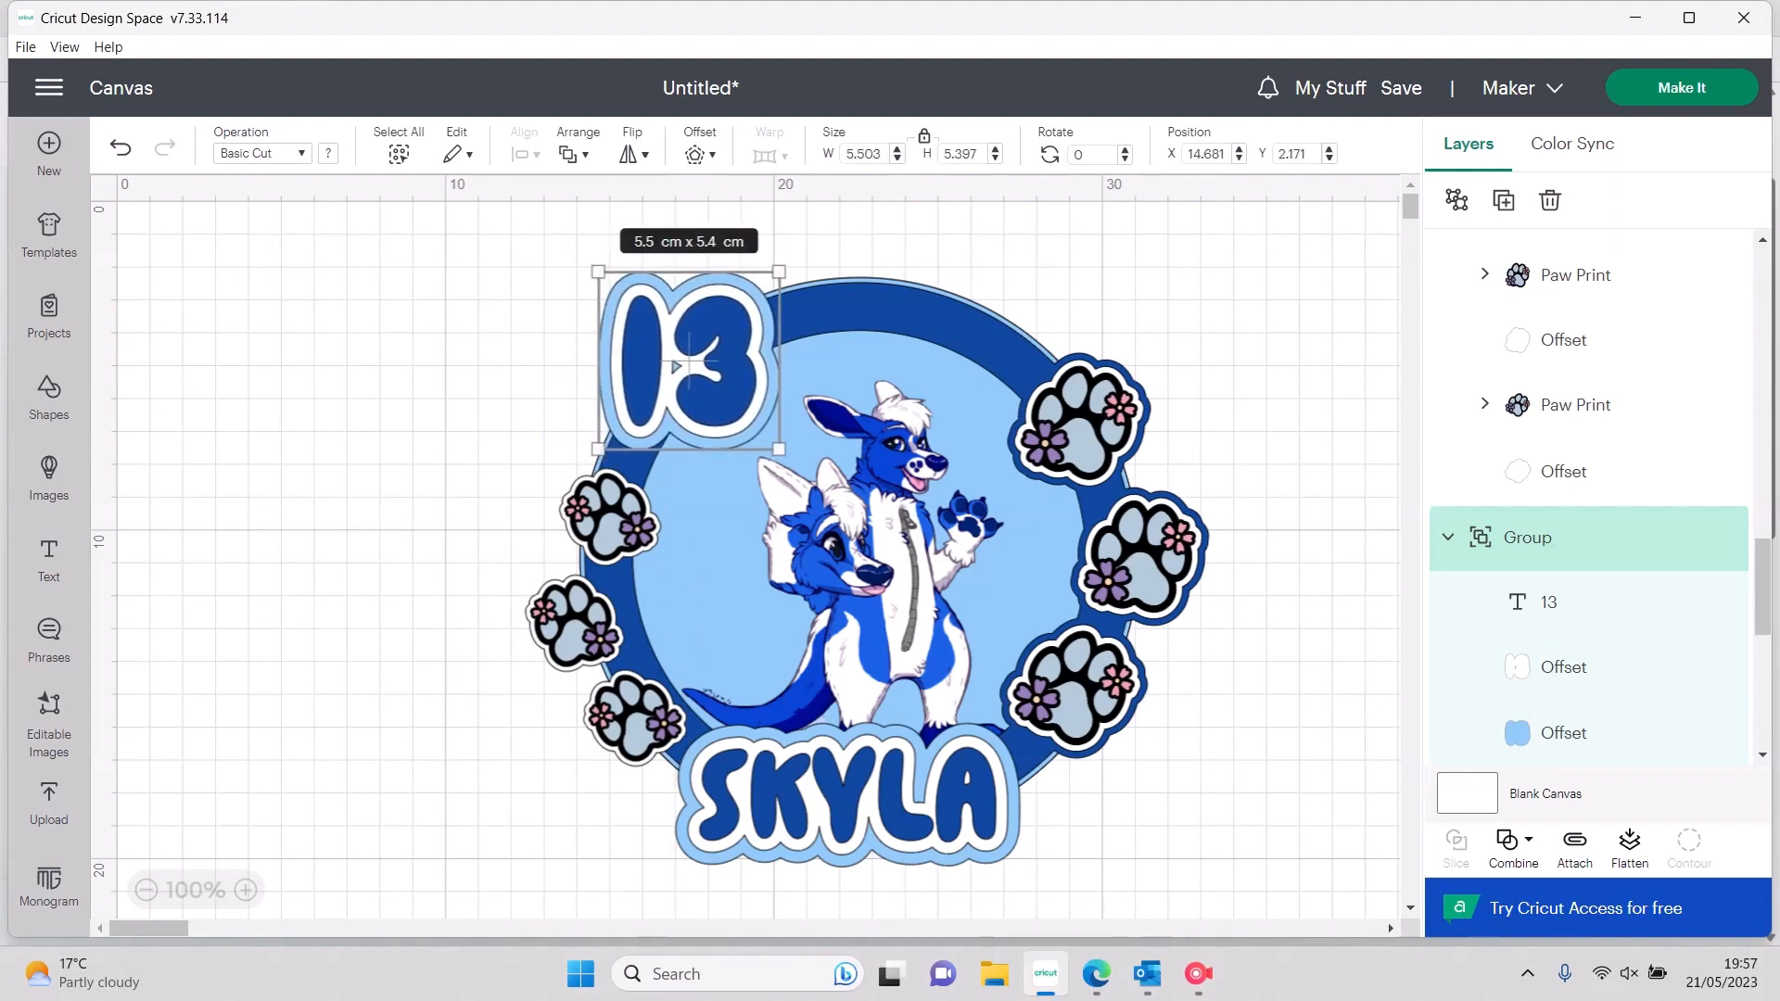
drag(601, 617, 612, 604)
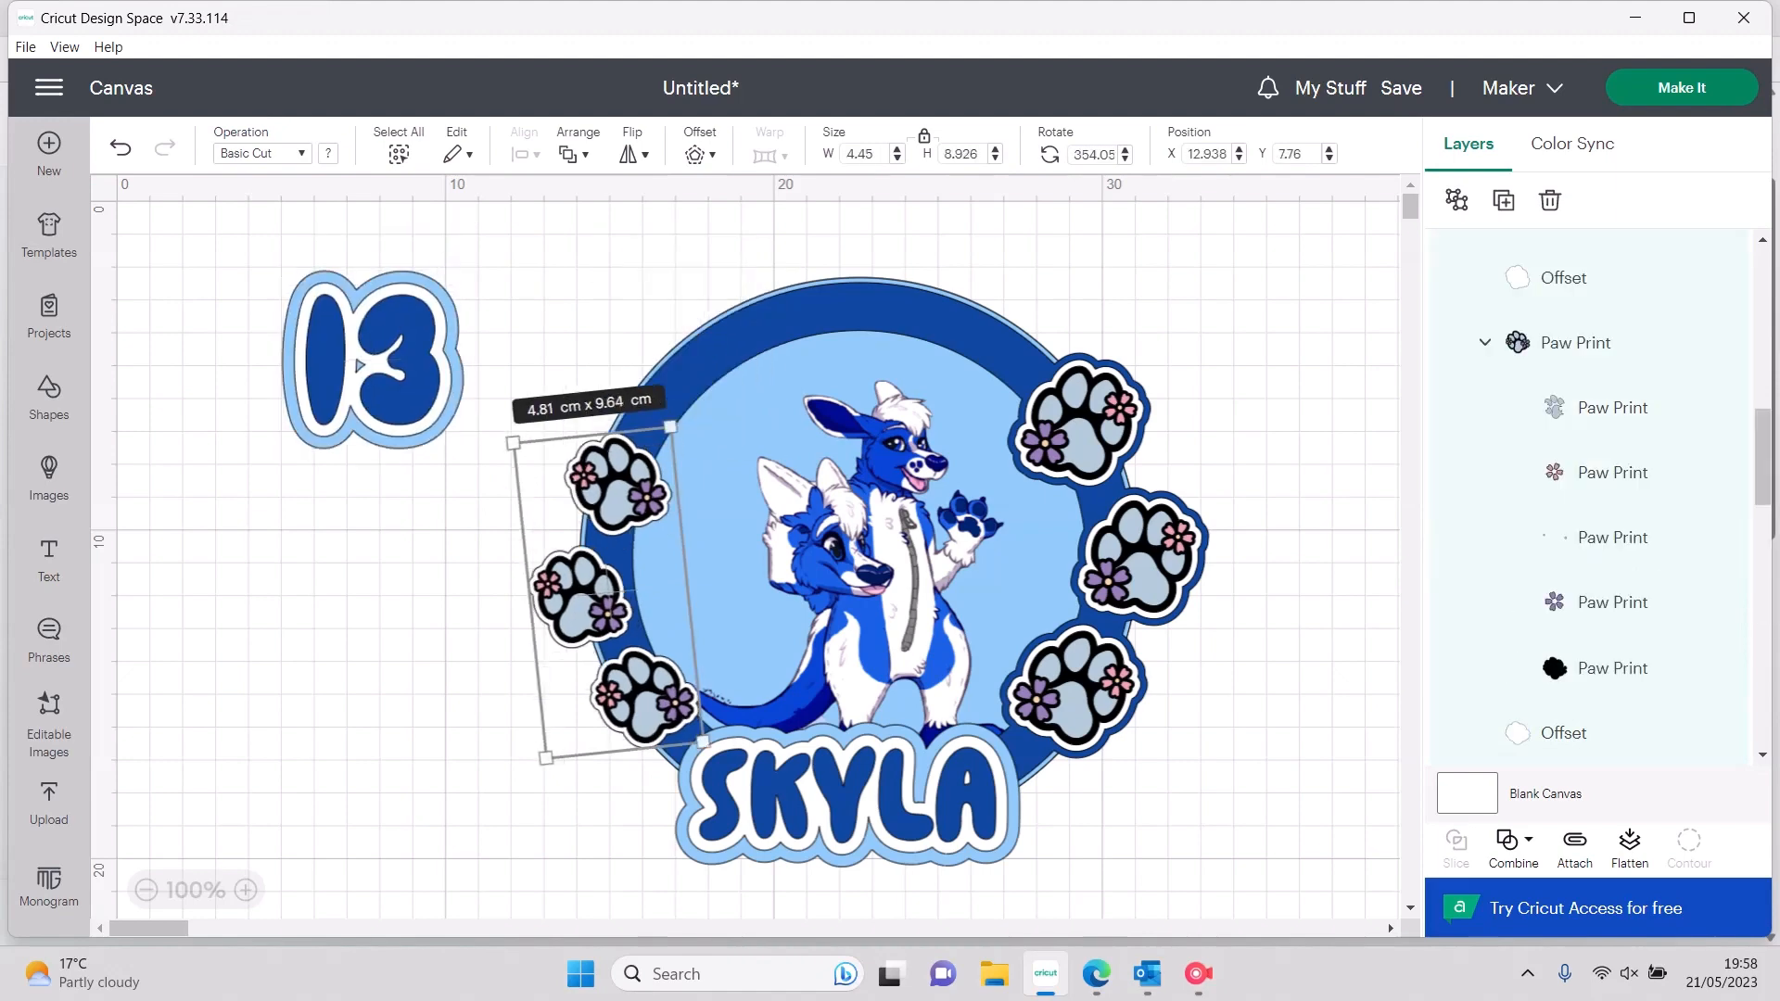
drag(605, 589, 610, 604)
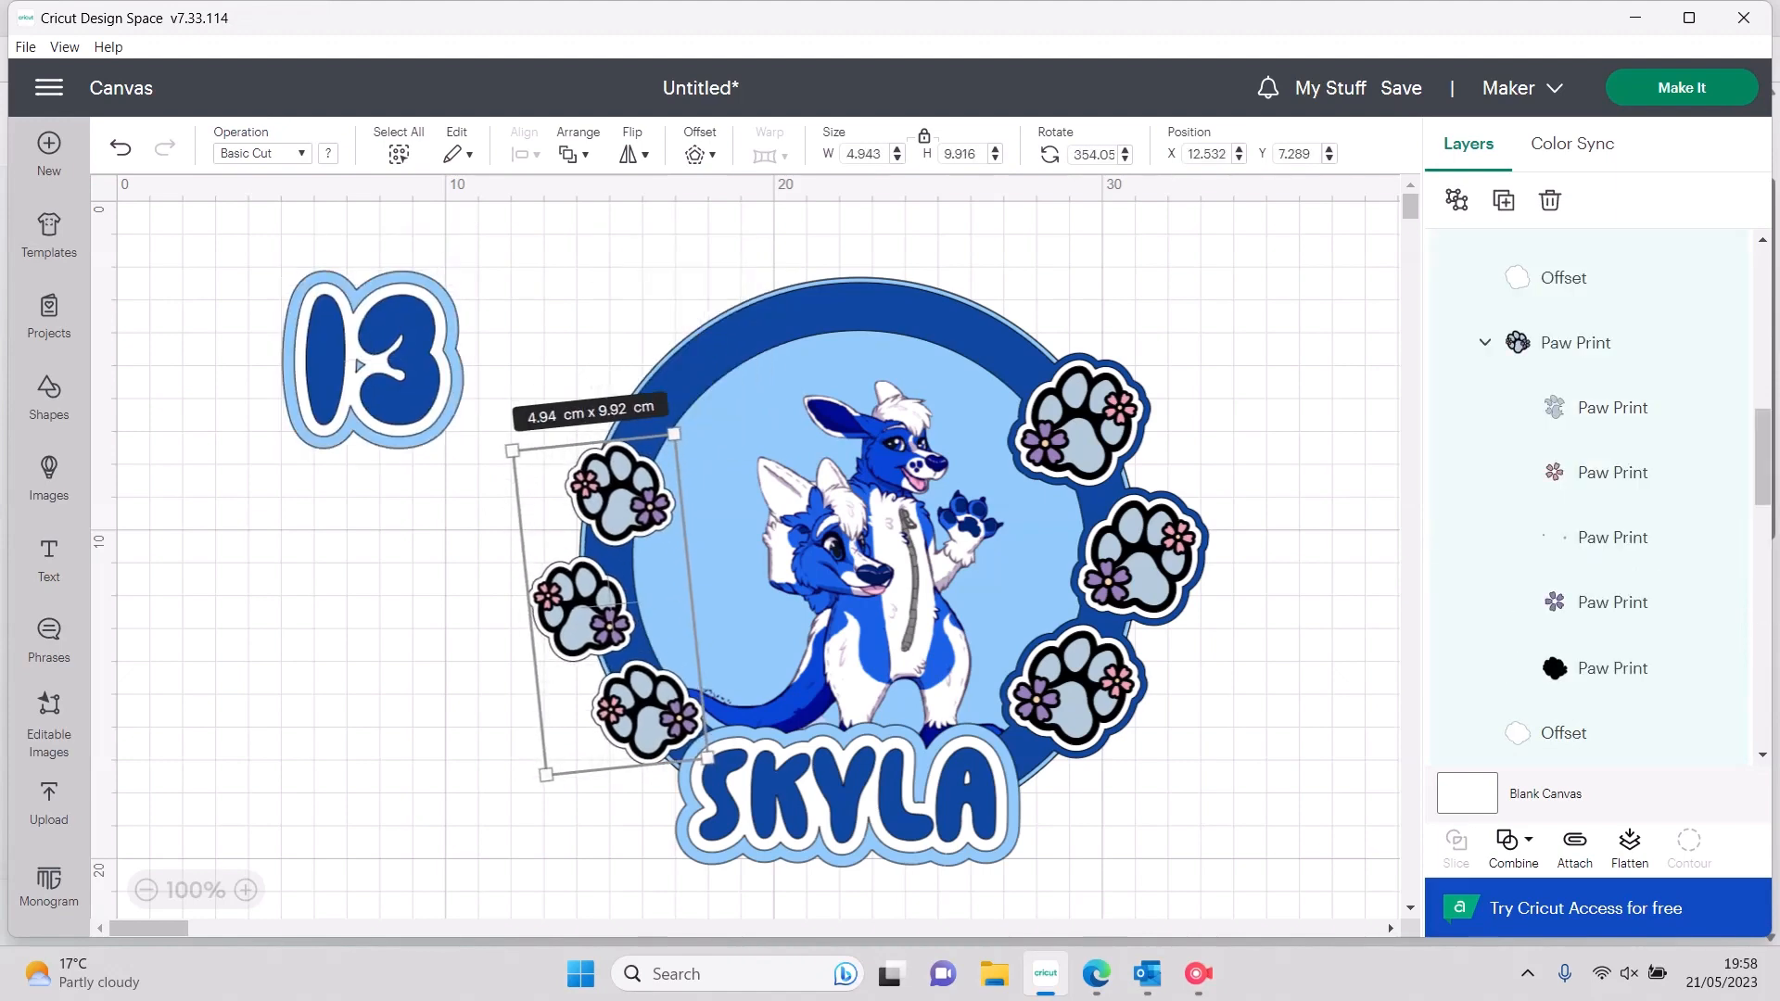
Add a 0.2 cm offset with rounded corners and welded offsets around the left paw print group
click(700, 154)
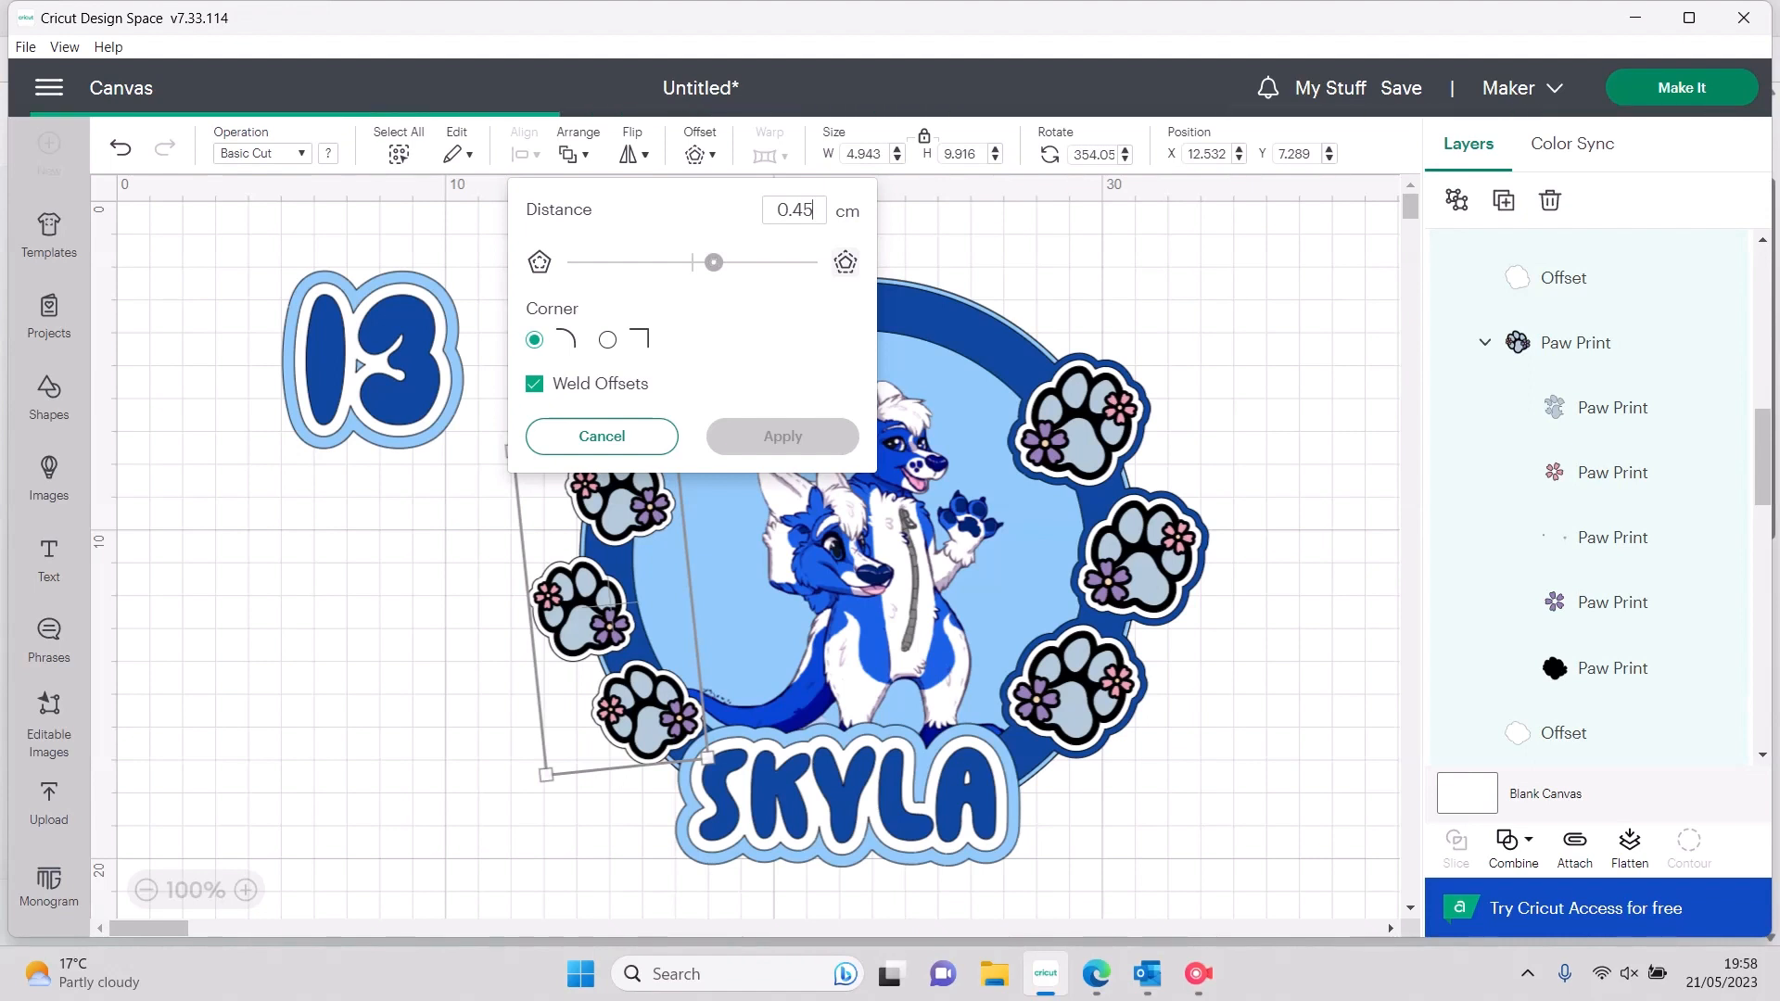
double_click(795, 211)
text(0.2)
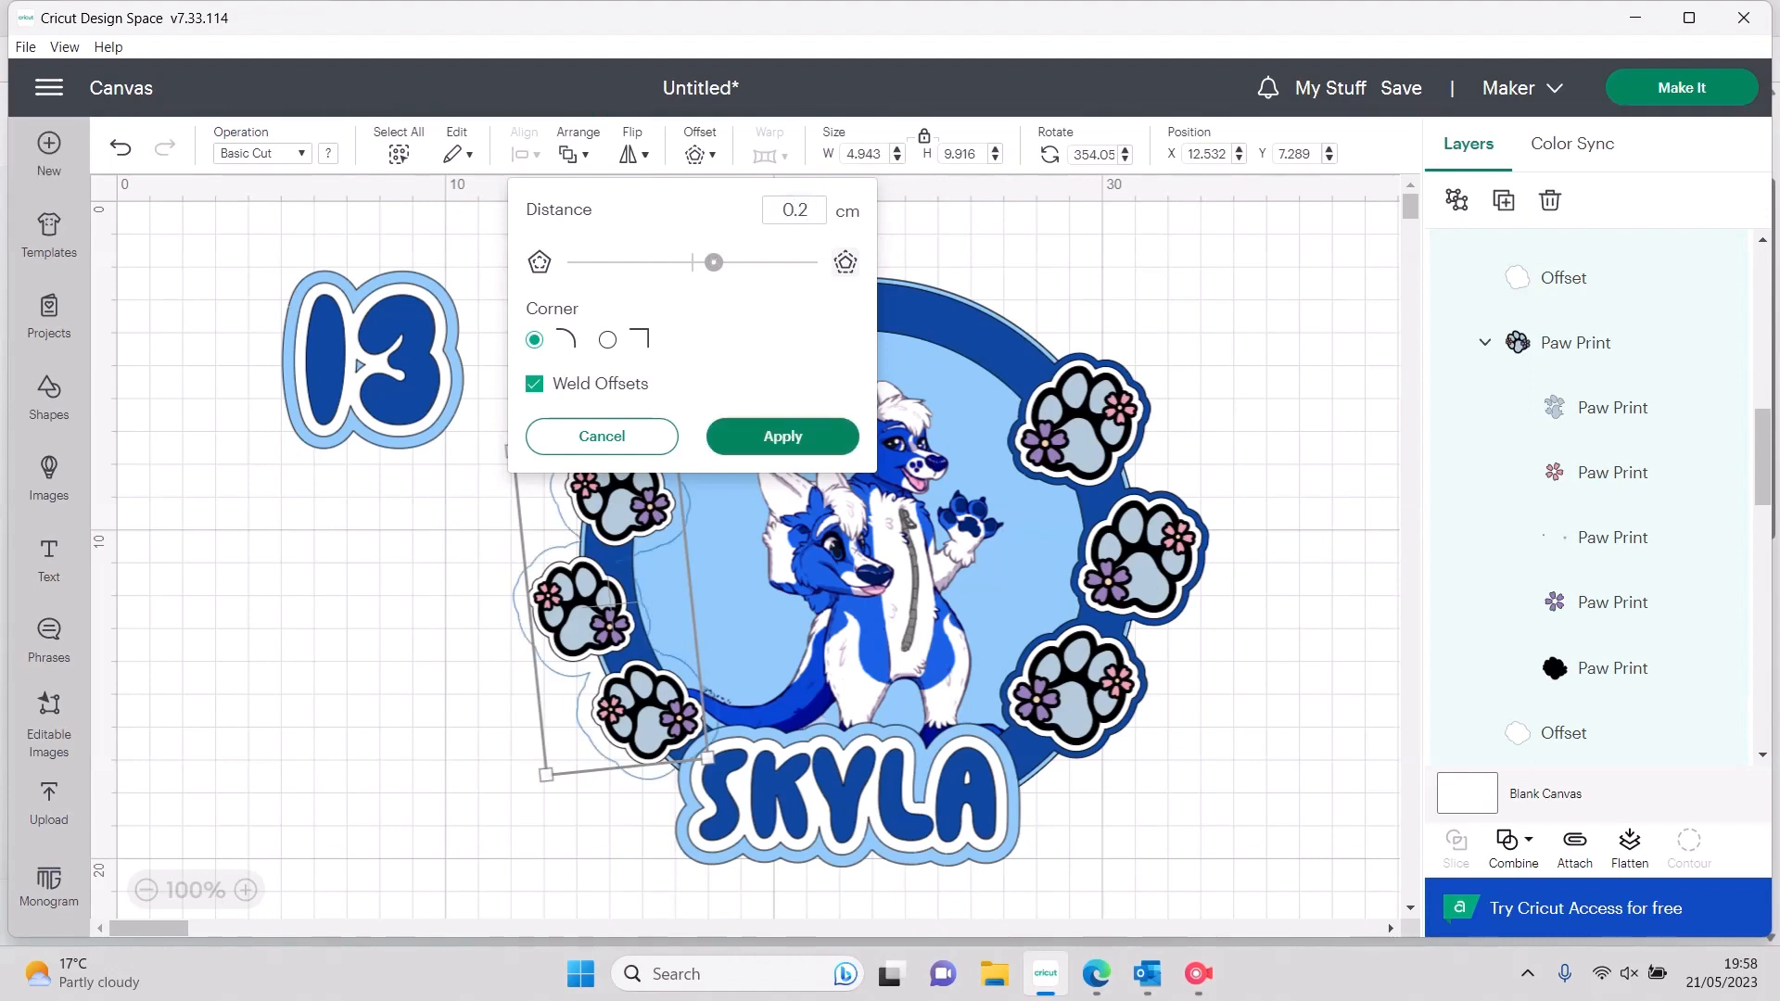
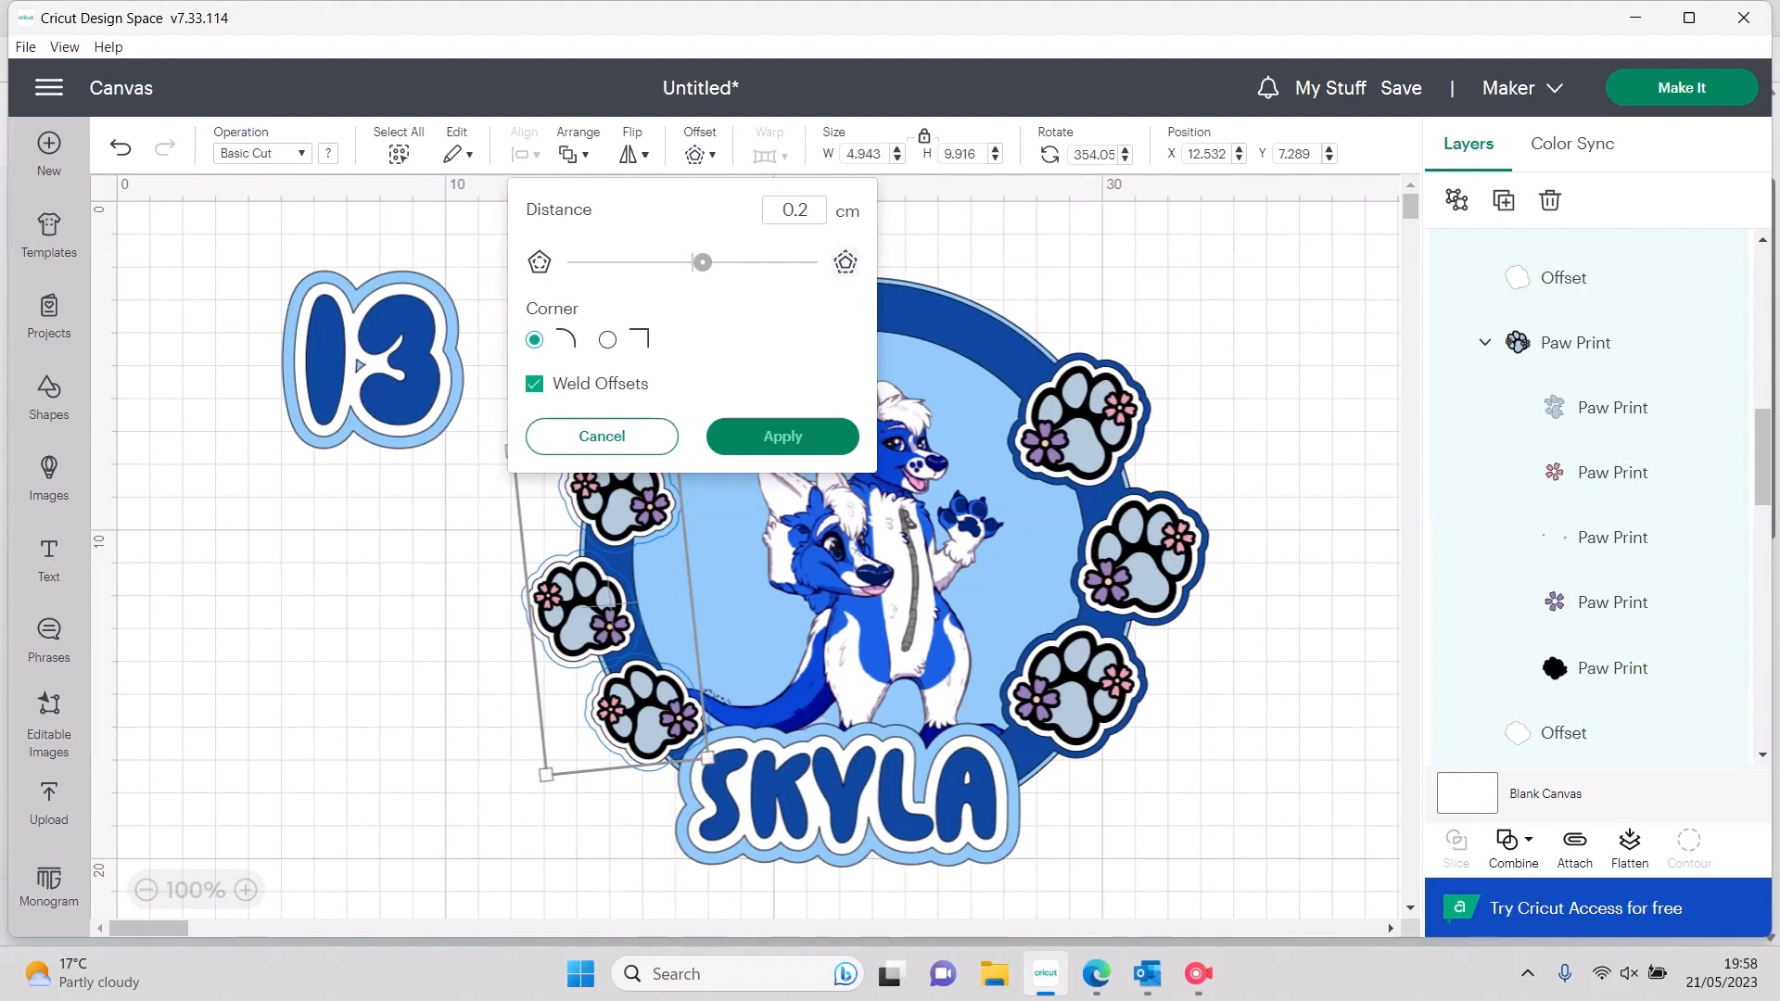
click(783, 436)
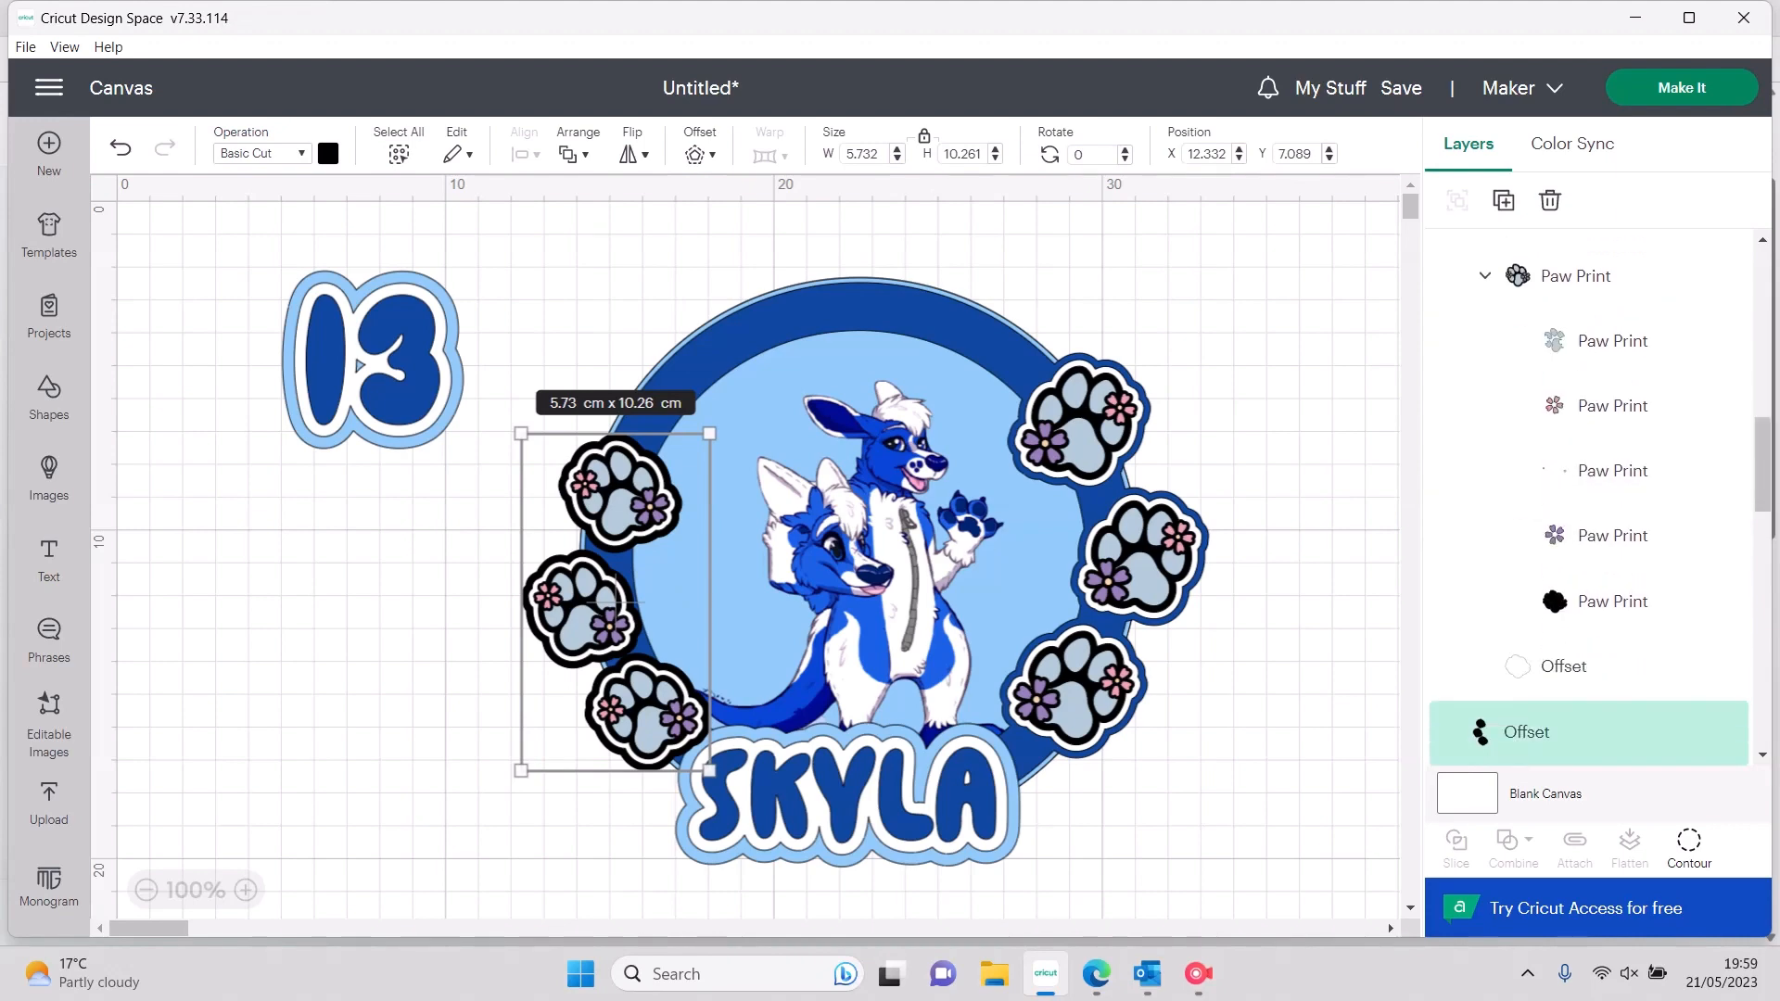
Weld the left paw prints' black offset to the dark blue ring inside the name group
scroll(1590, 501, down, 10)
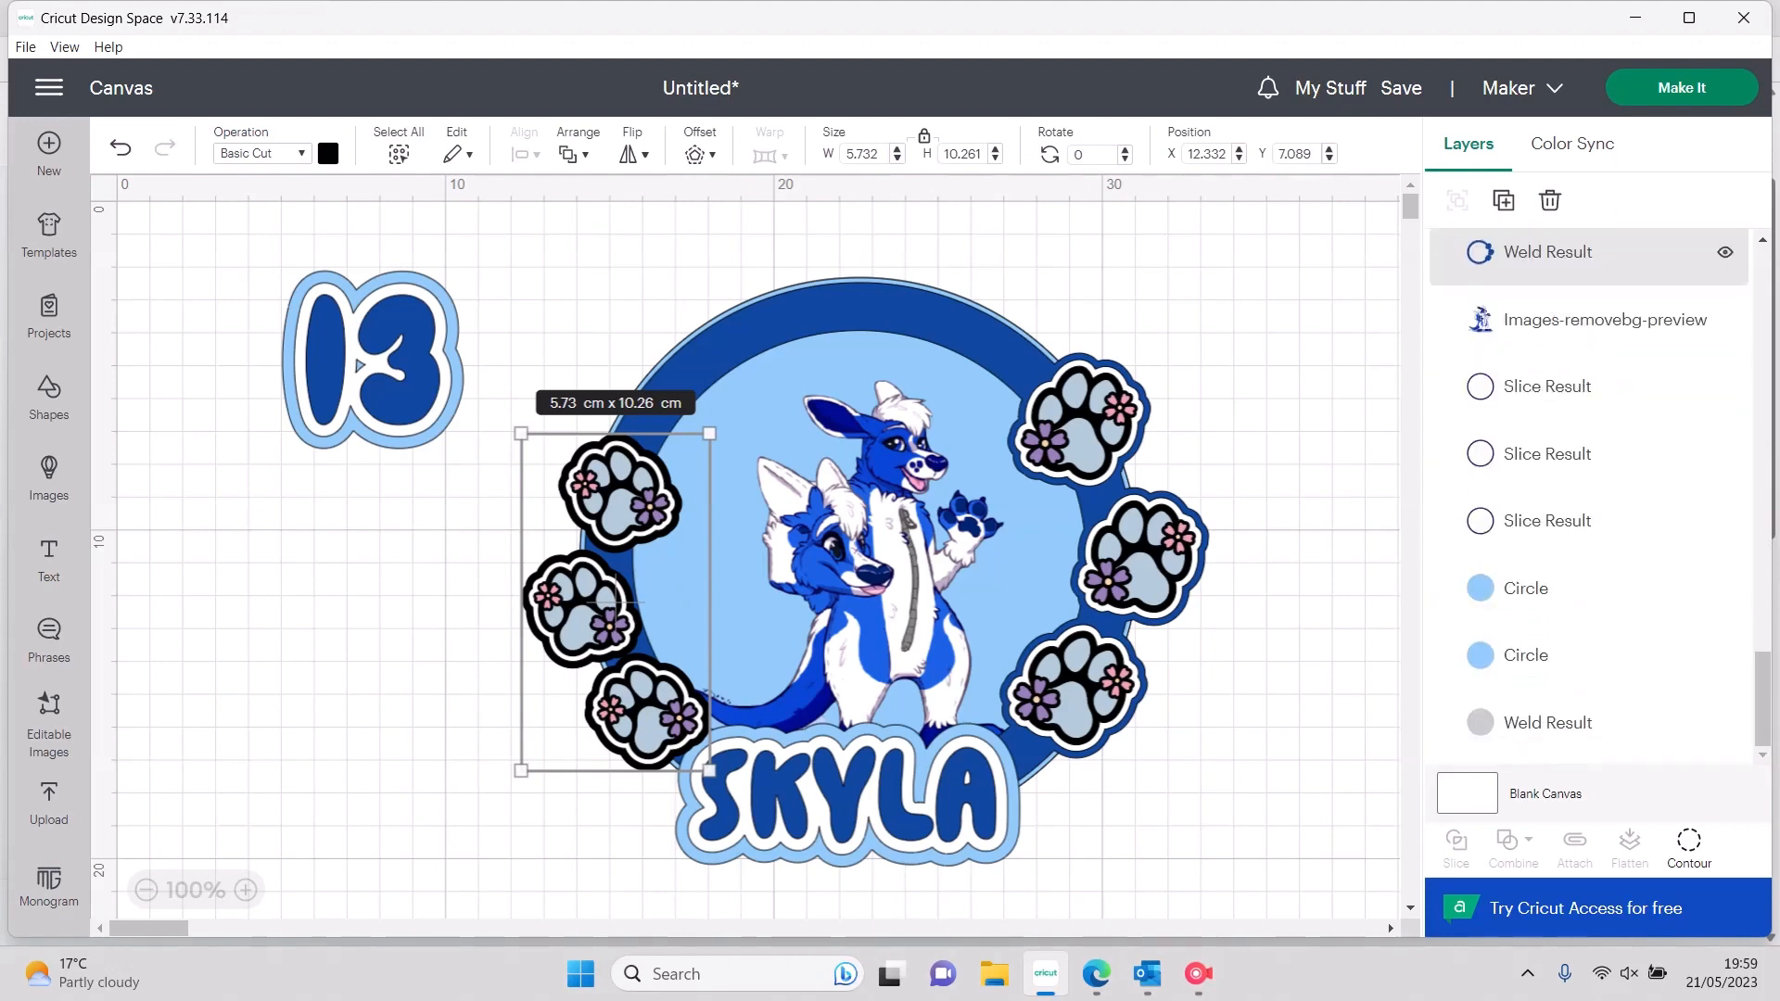
click(1726, 252)
click(1726, 252)
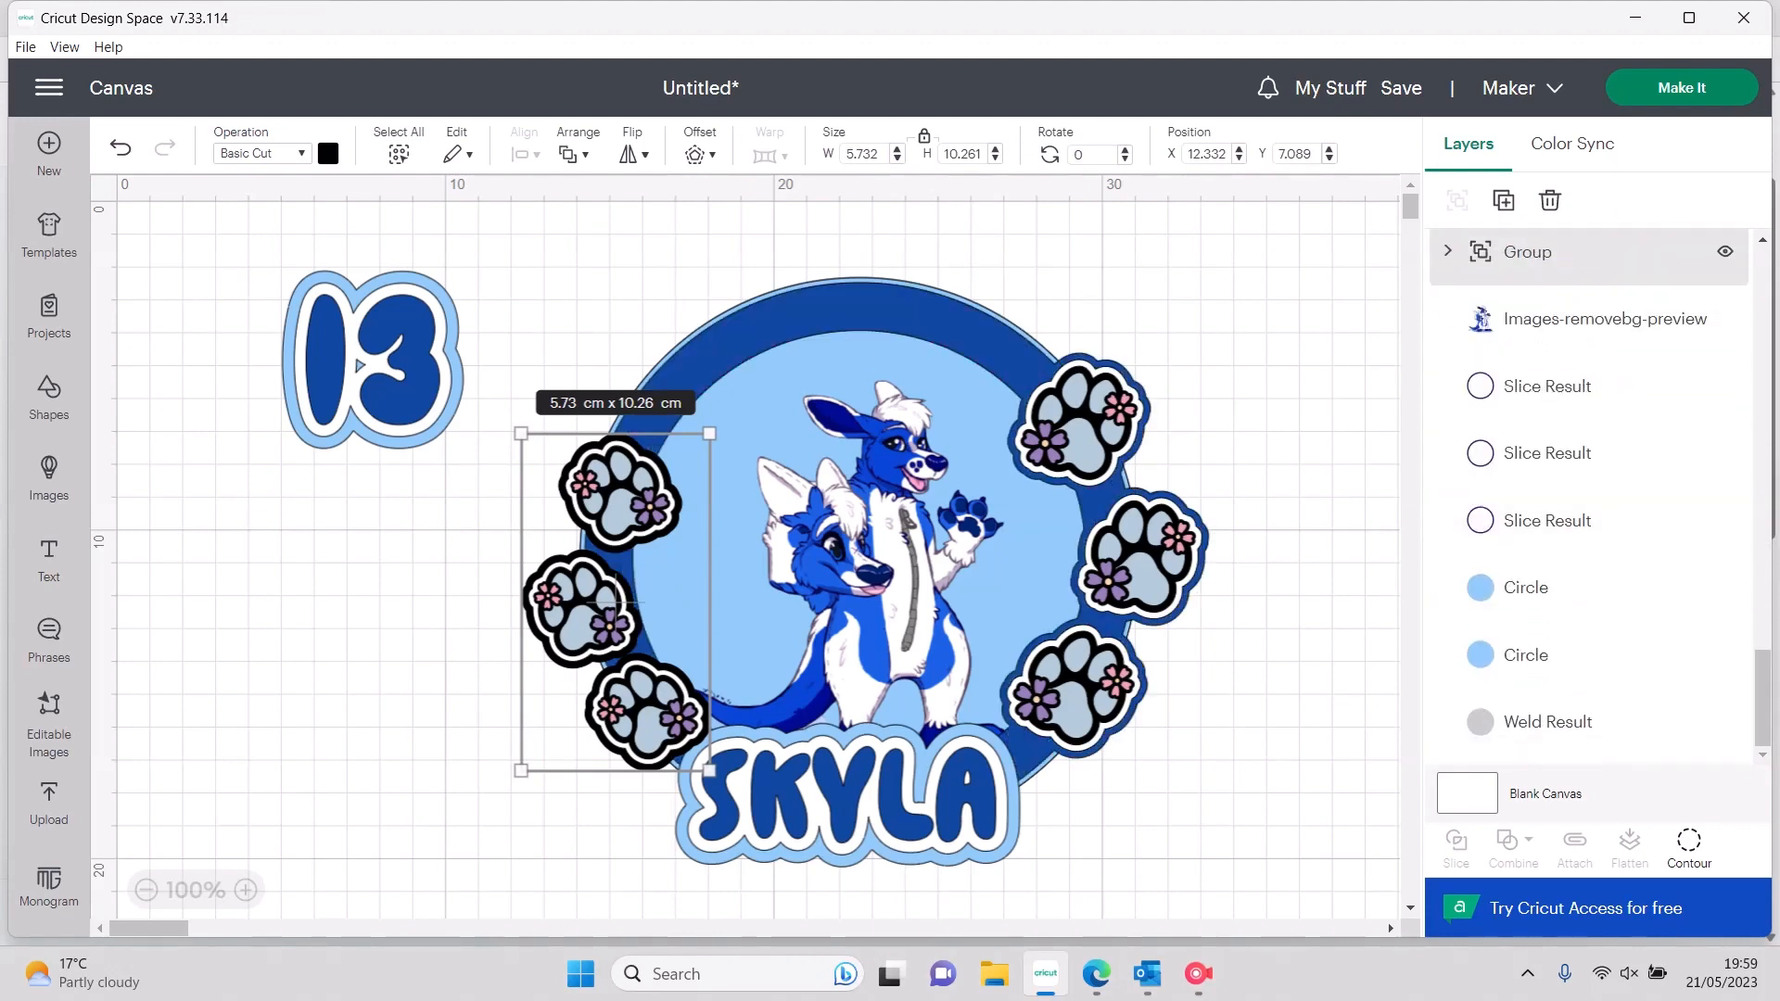
click(1448, 252)
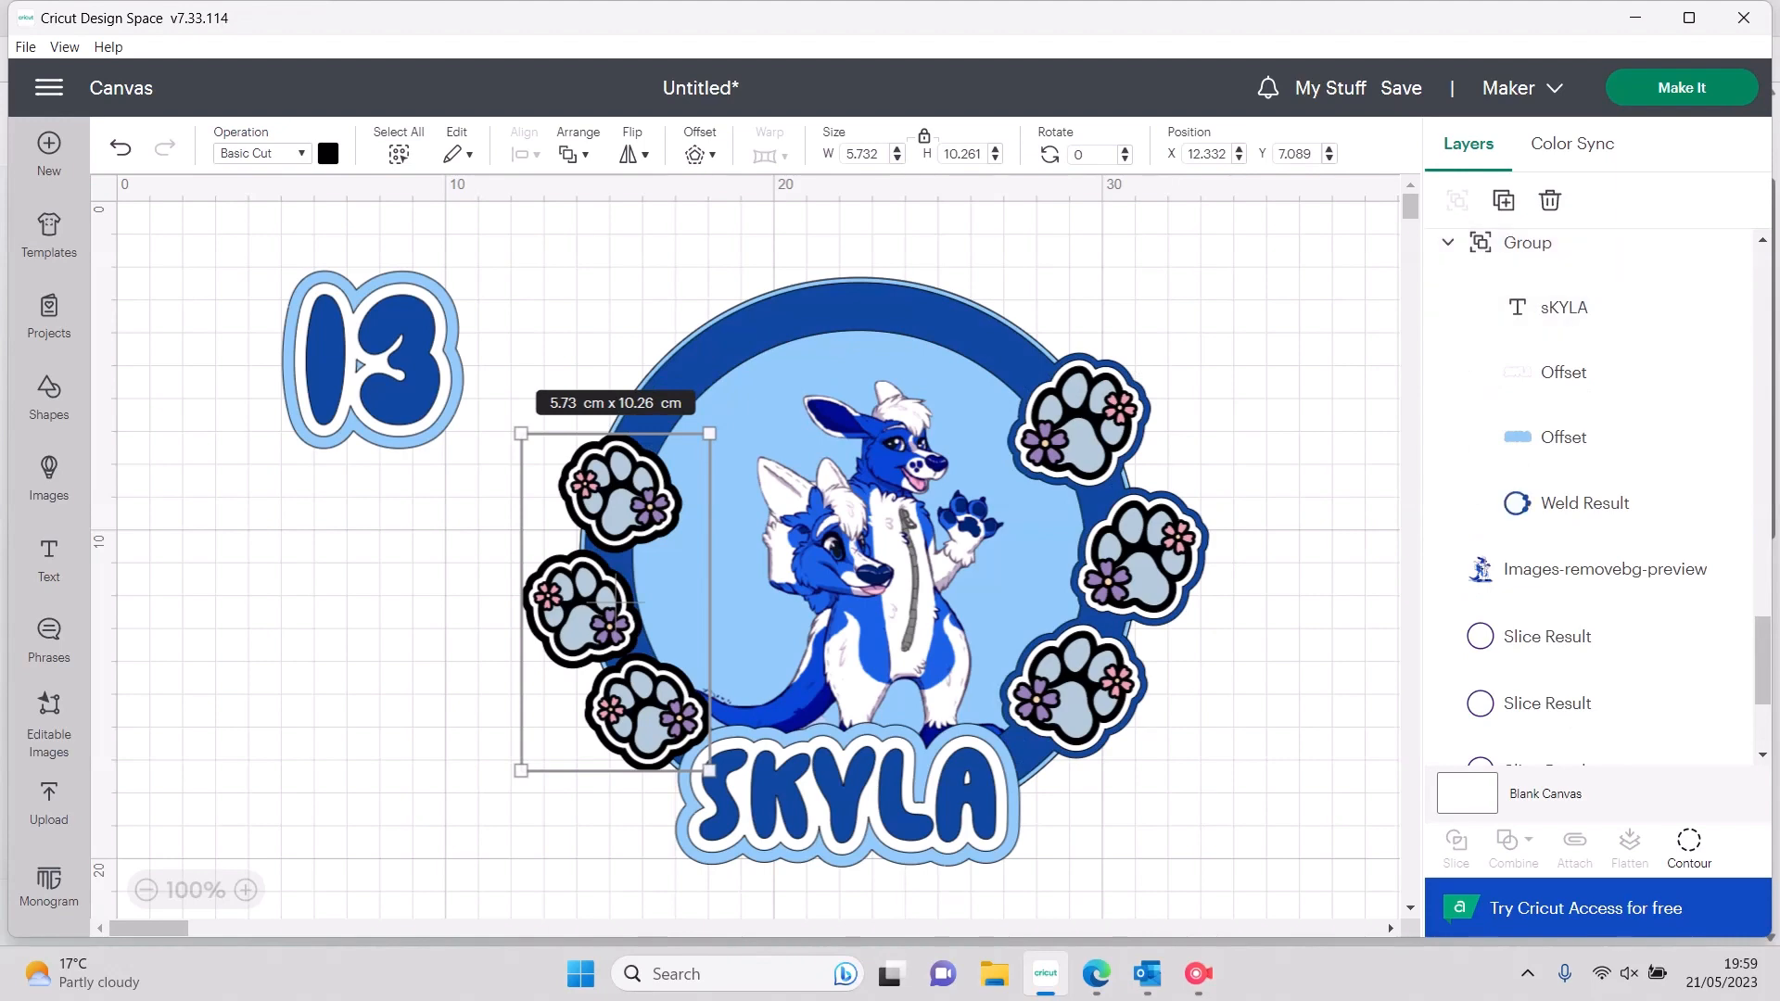
ctrl+click(1590, 505)
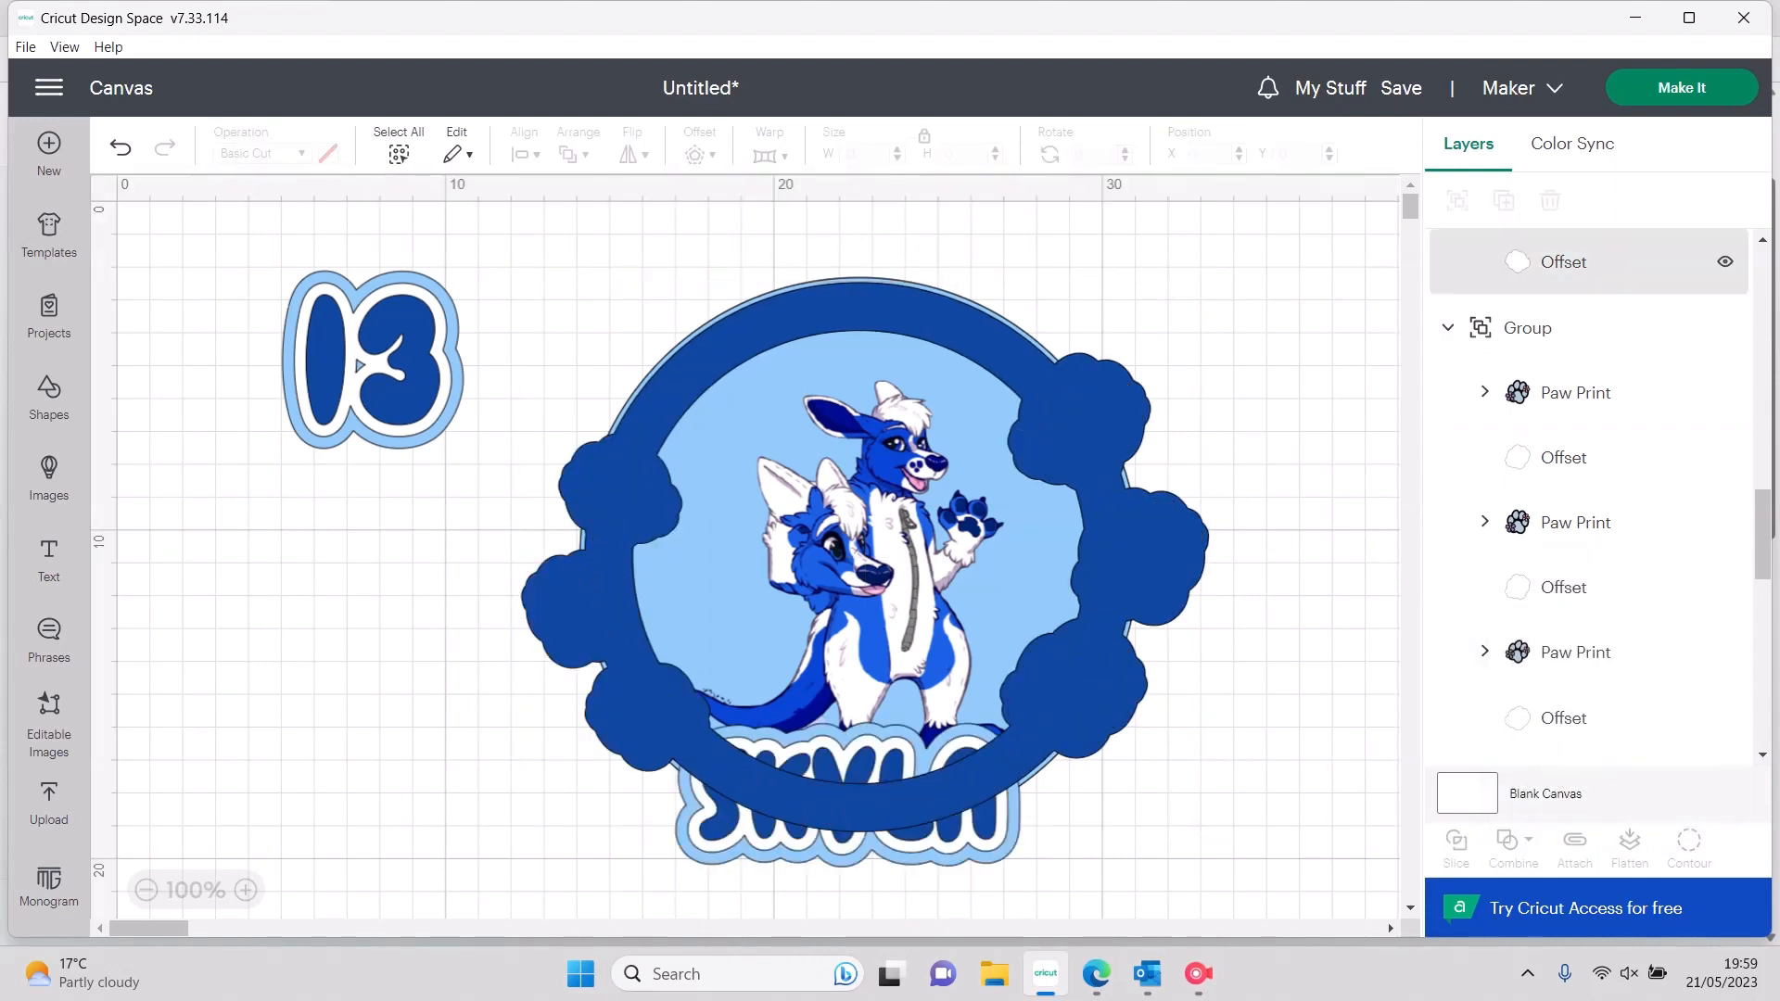
Move the welded ring down the layer order so it sits behind the paw prints and the name
scroll(1588, 278, up, 13)
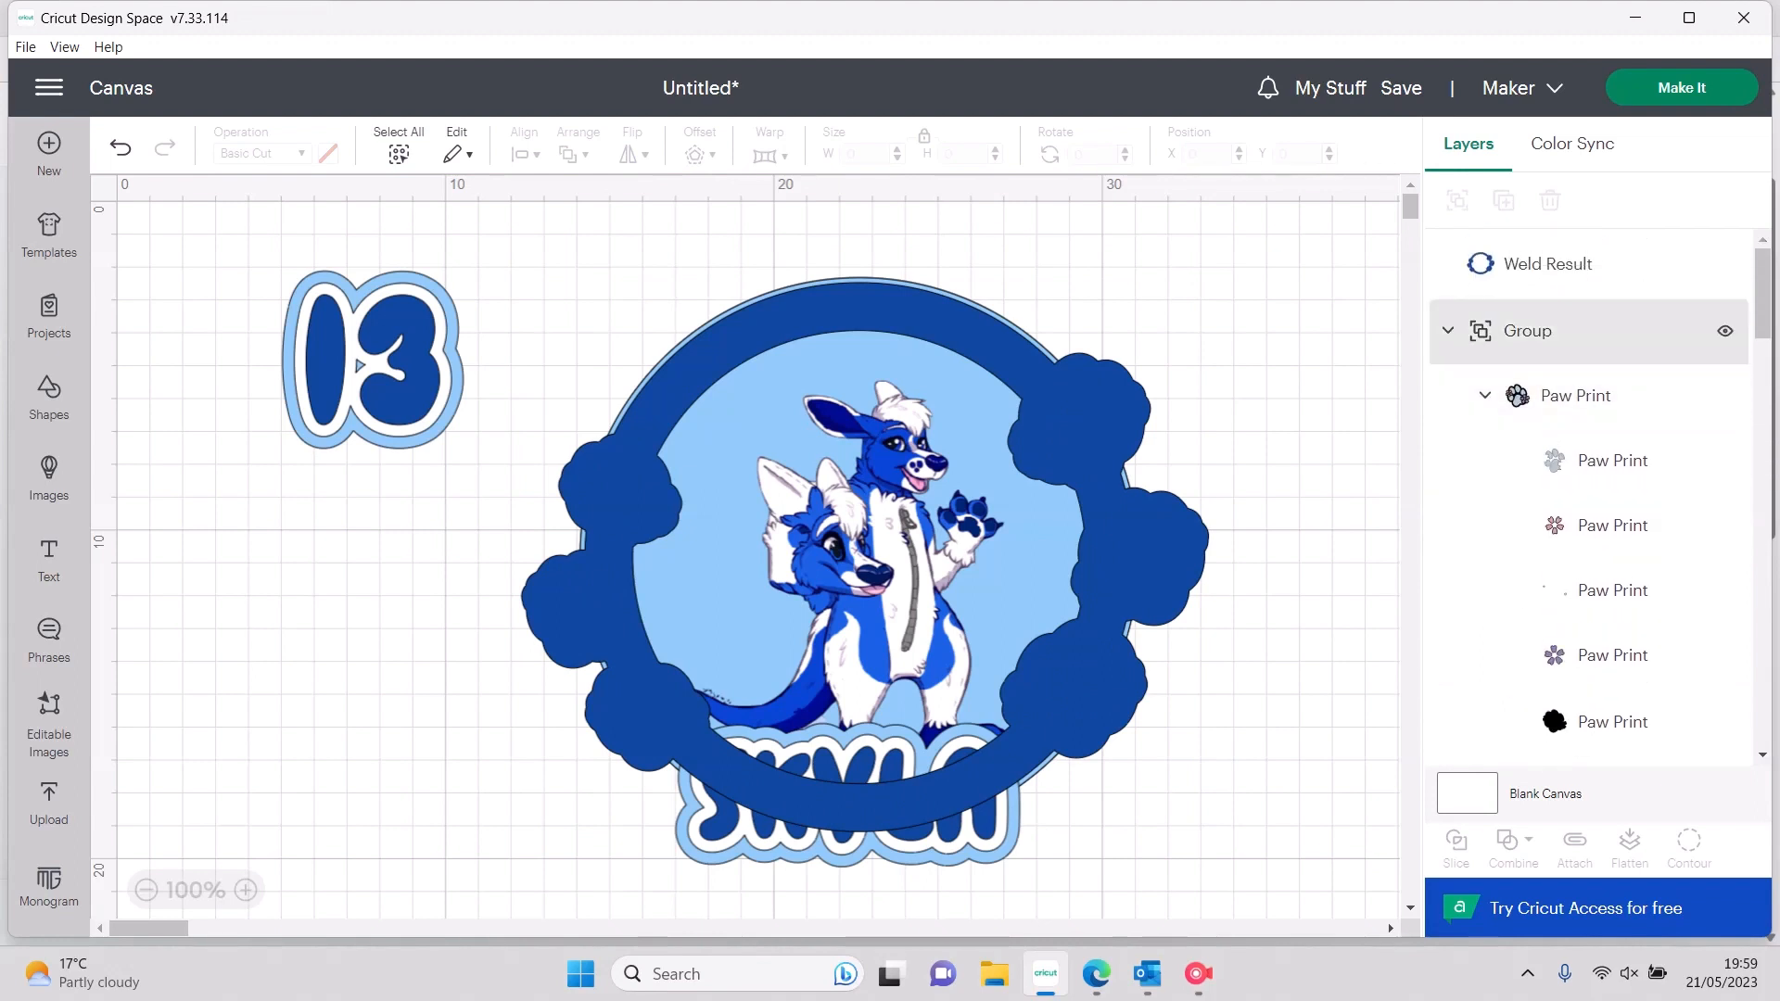
drag(1547, 239, 1546, 772)
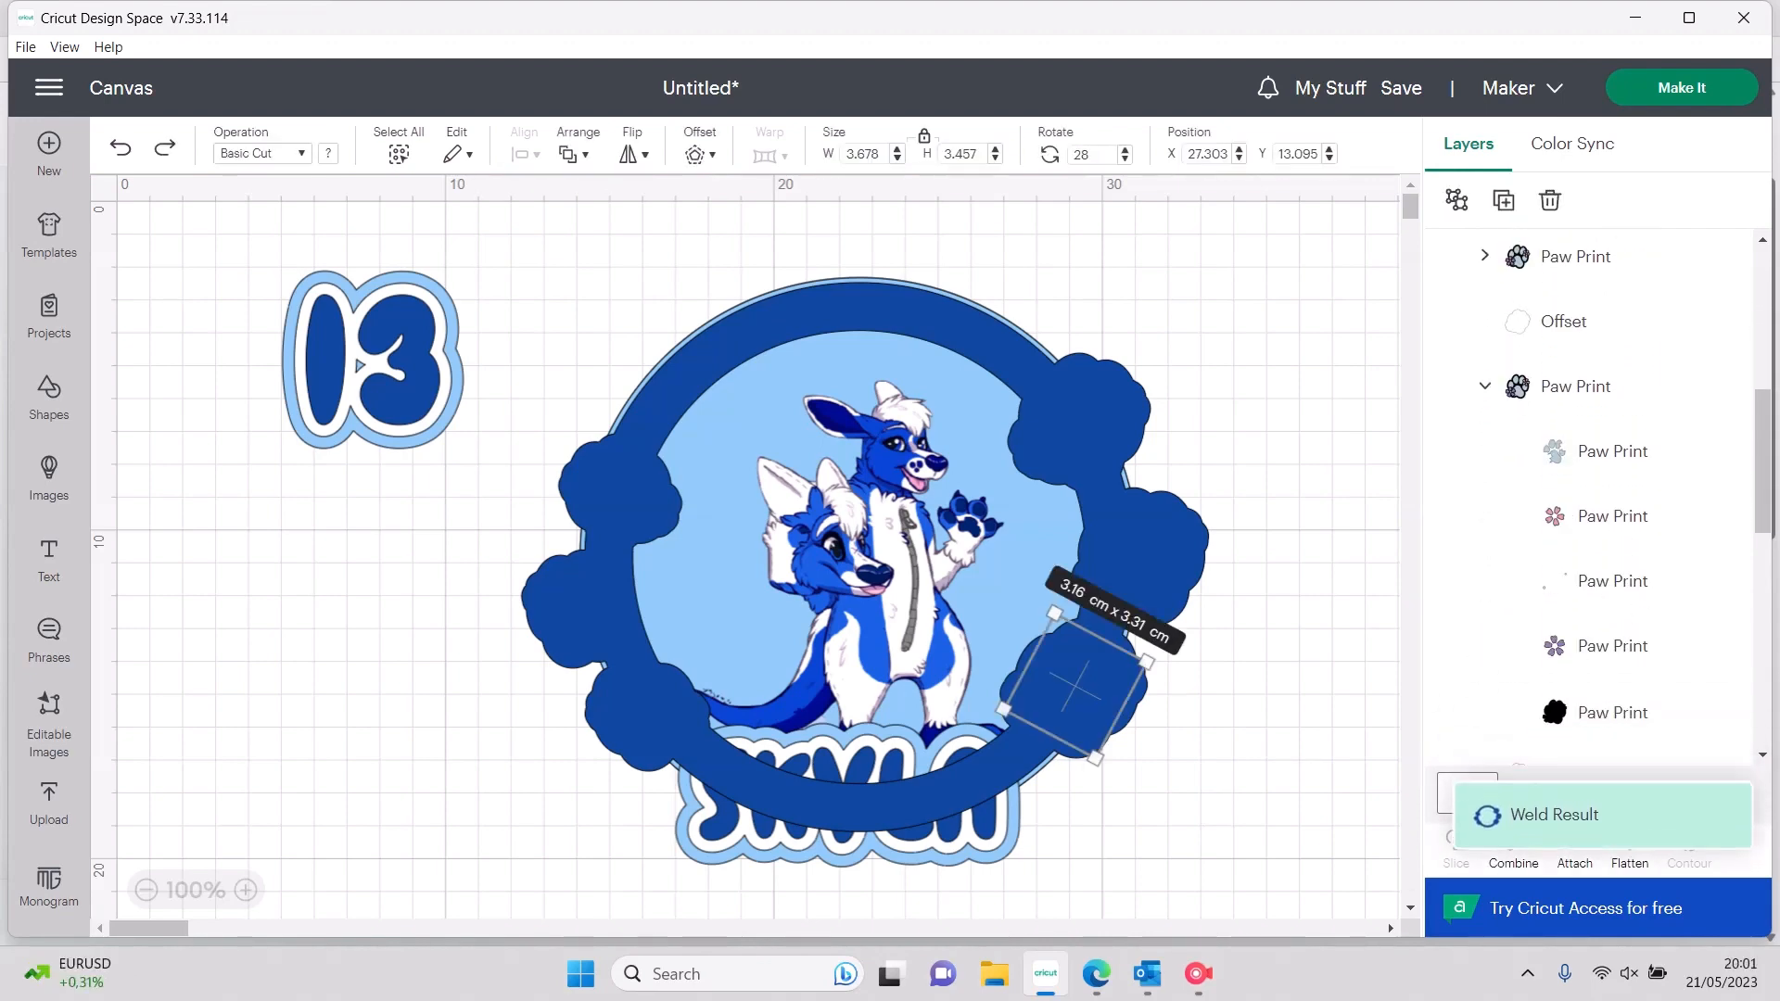
drag(1547, 815, 1546, 632)
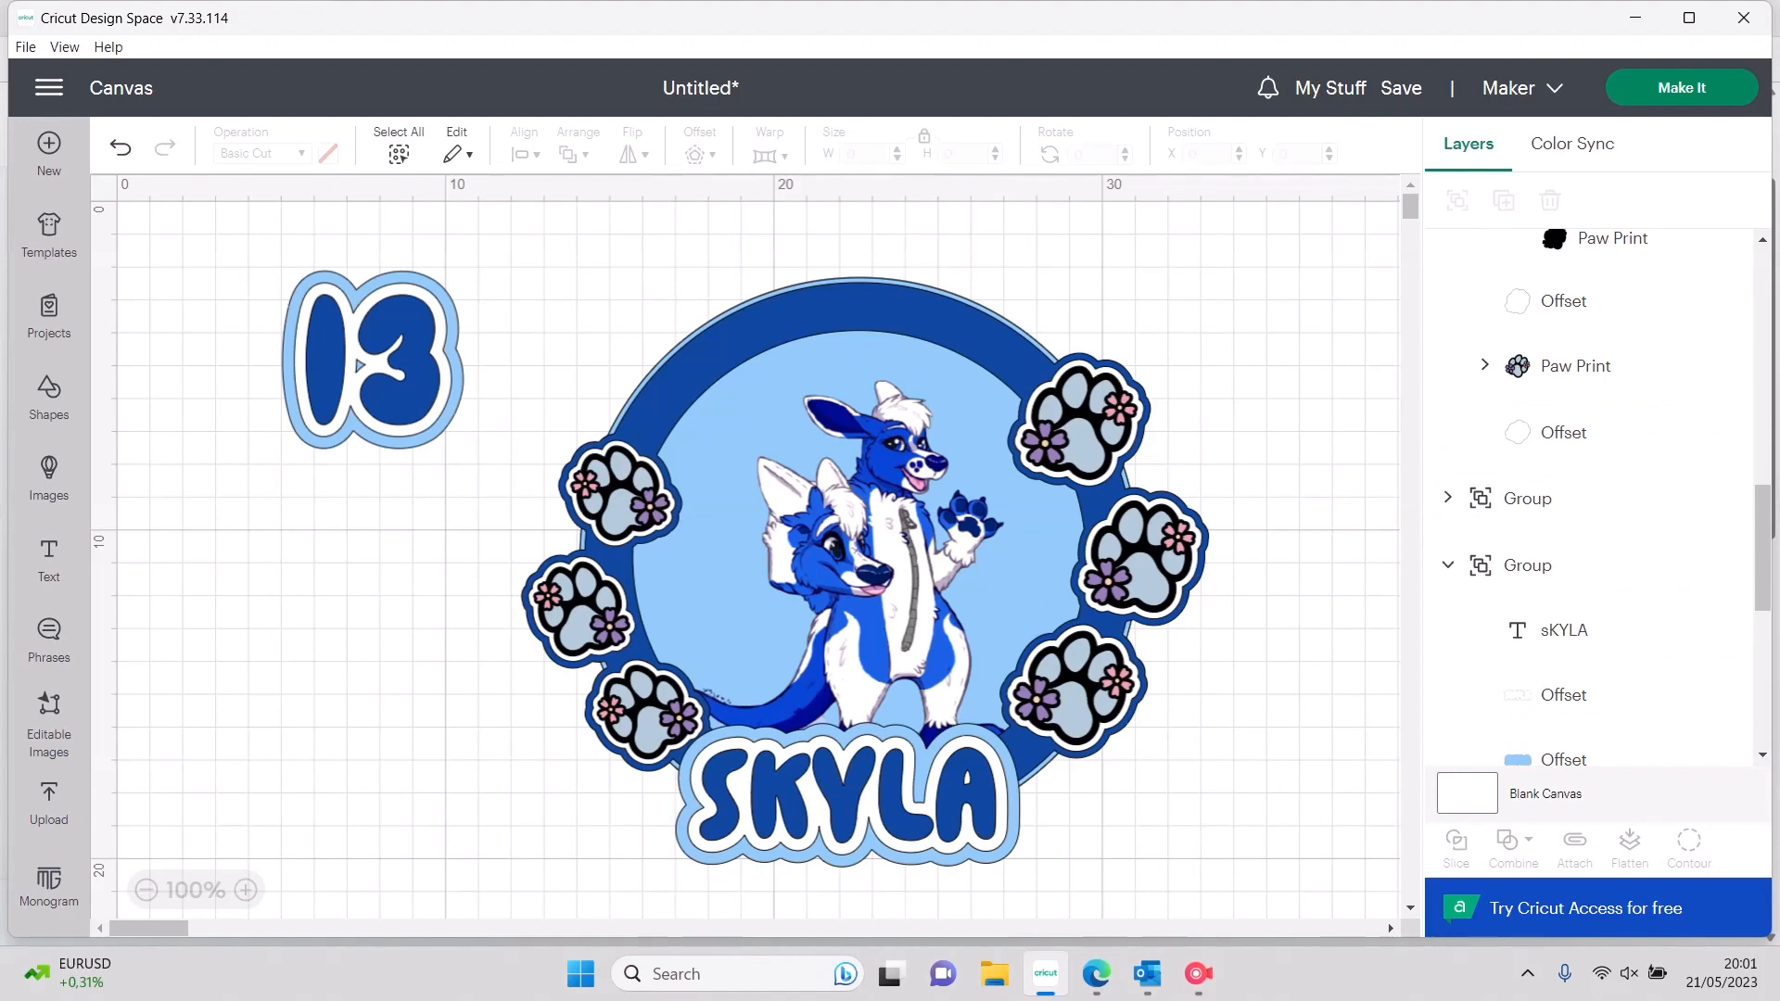
click(865, 577)
mouse_move(866, 578)
mouse_down()
mouse_move(904, 575)
mouse_move(865, 577)
mouse_up()
key(ctrl+z)
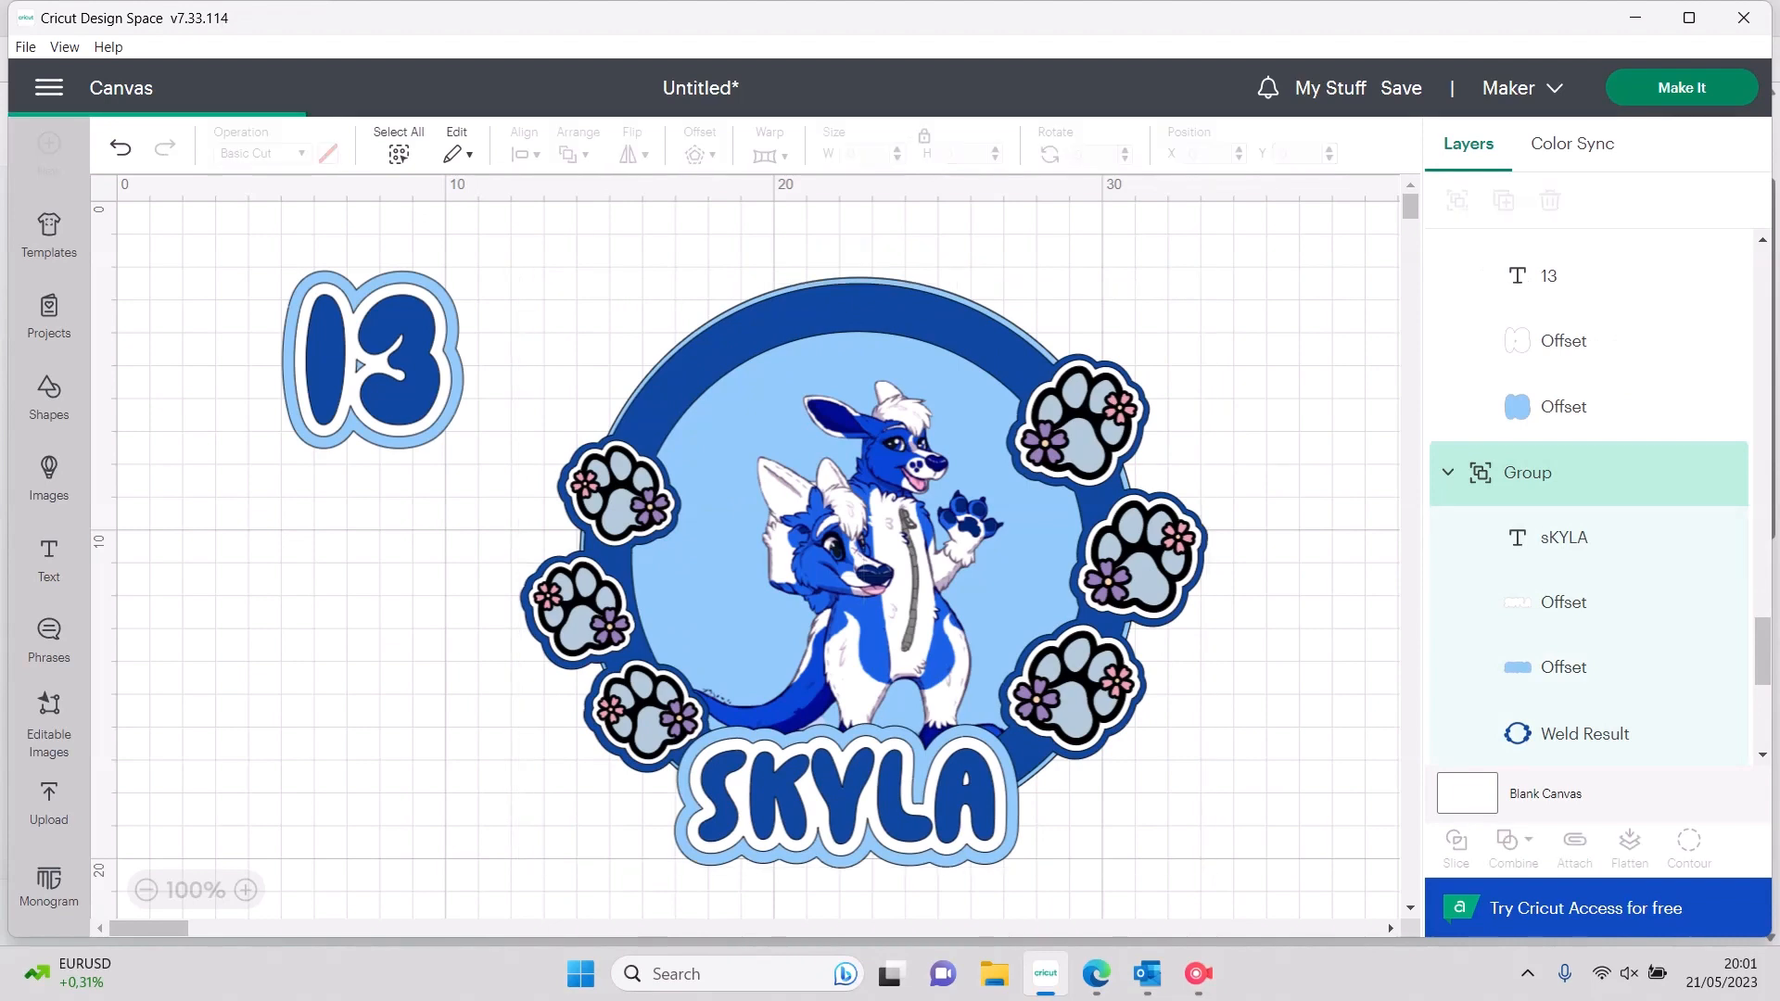
Ungroup the name text, its two offsets and the welded ring, and clear the selection
click(1576, 474)
right_click(1576, 474)
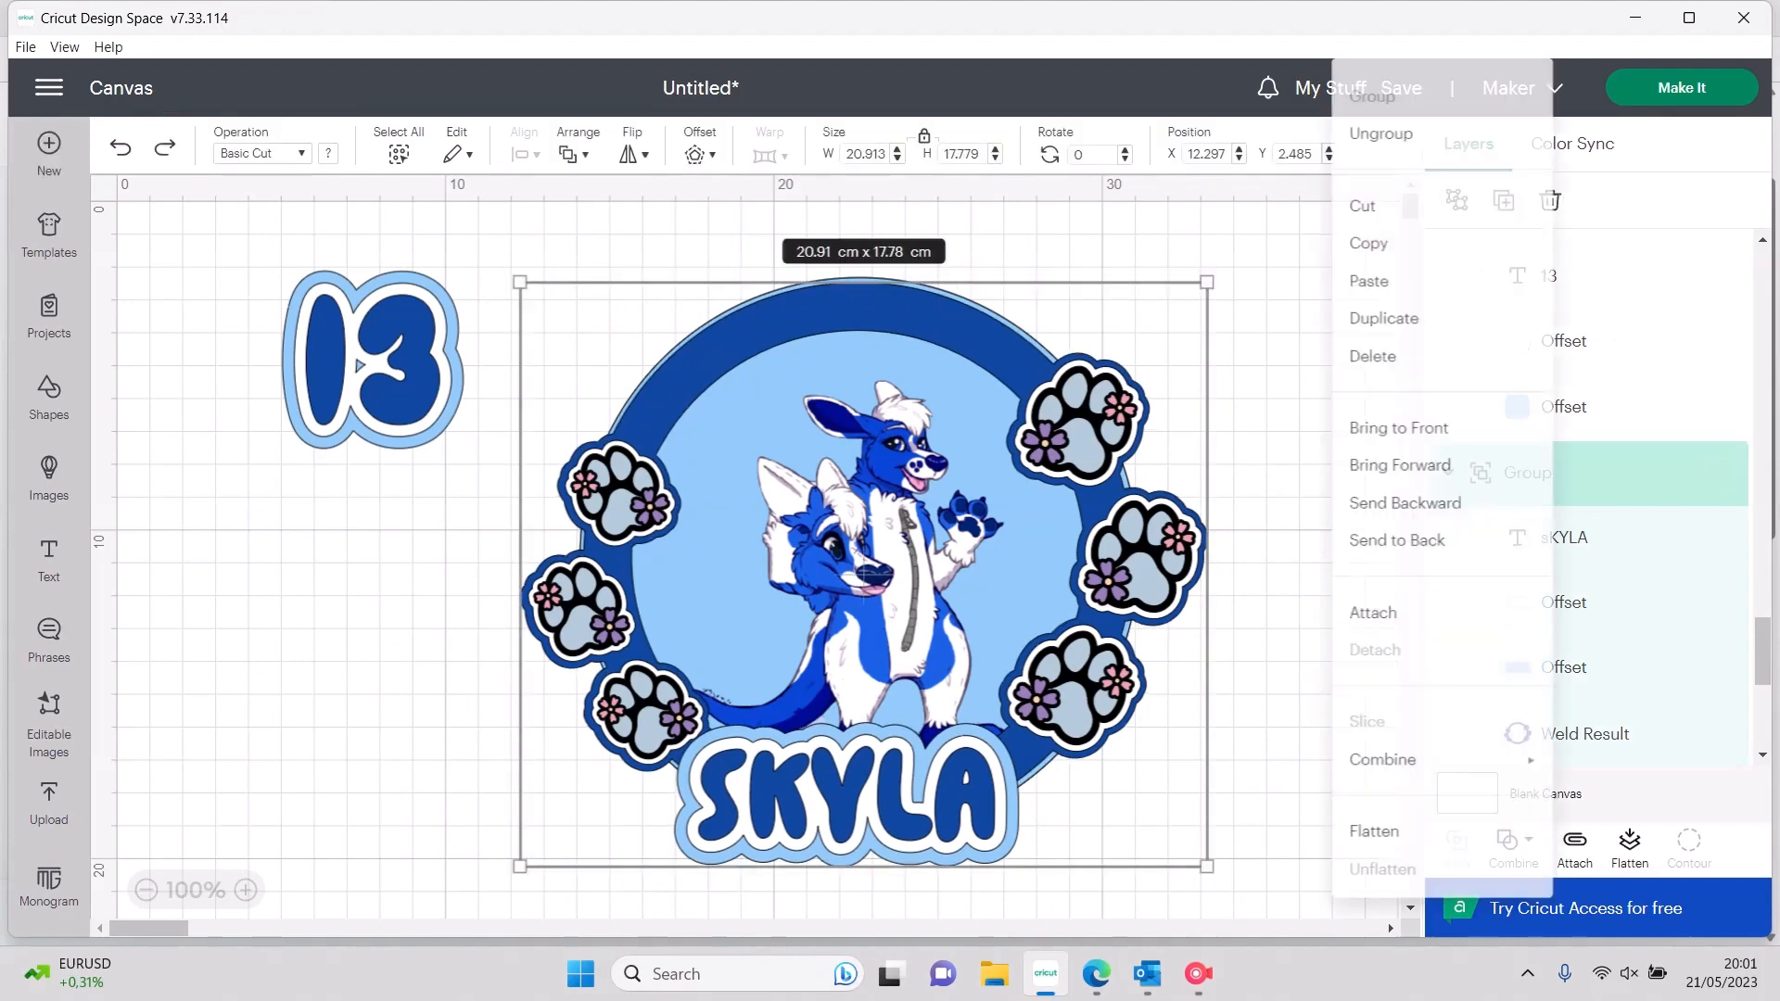
click(1391, 137)
click(1298, 520)
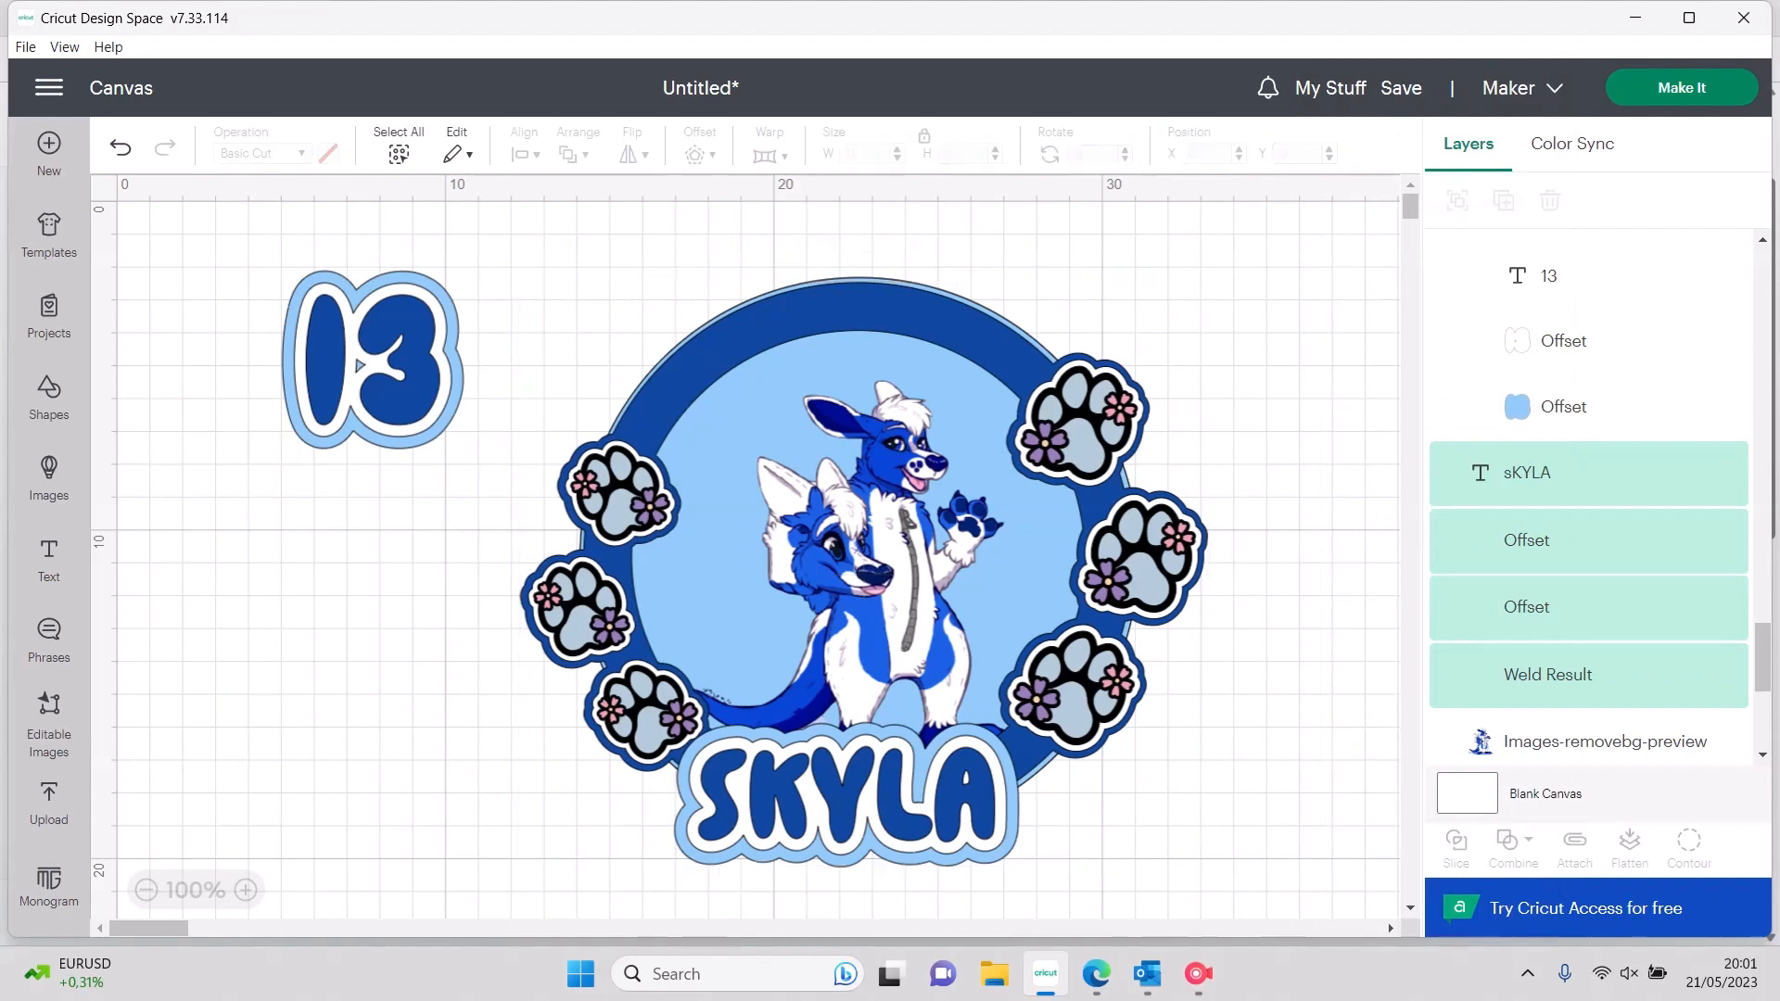
Move the name text onto the blank canvas beside the ring and delete its white and light blue offsets
drag(839, 795, 366, 725)
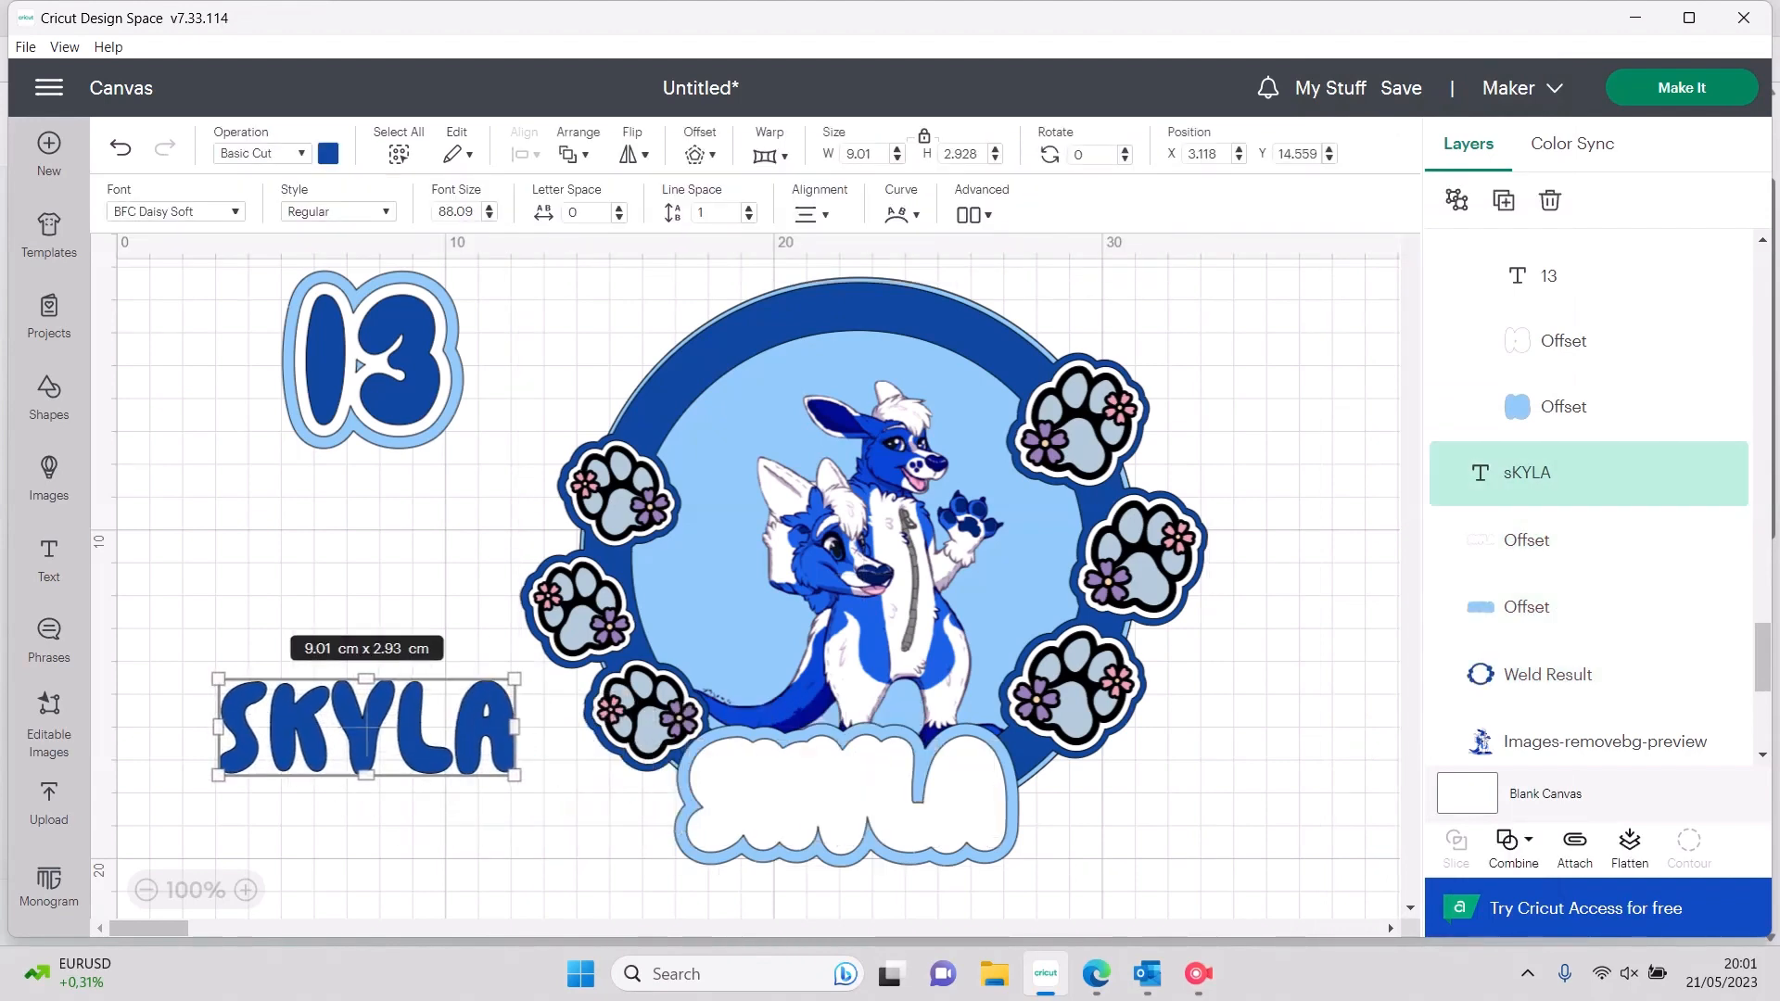
click(847, 795)
key(Delete)
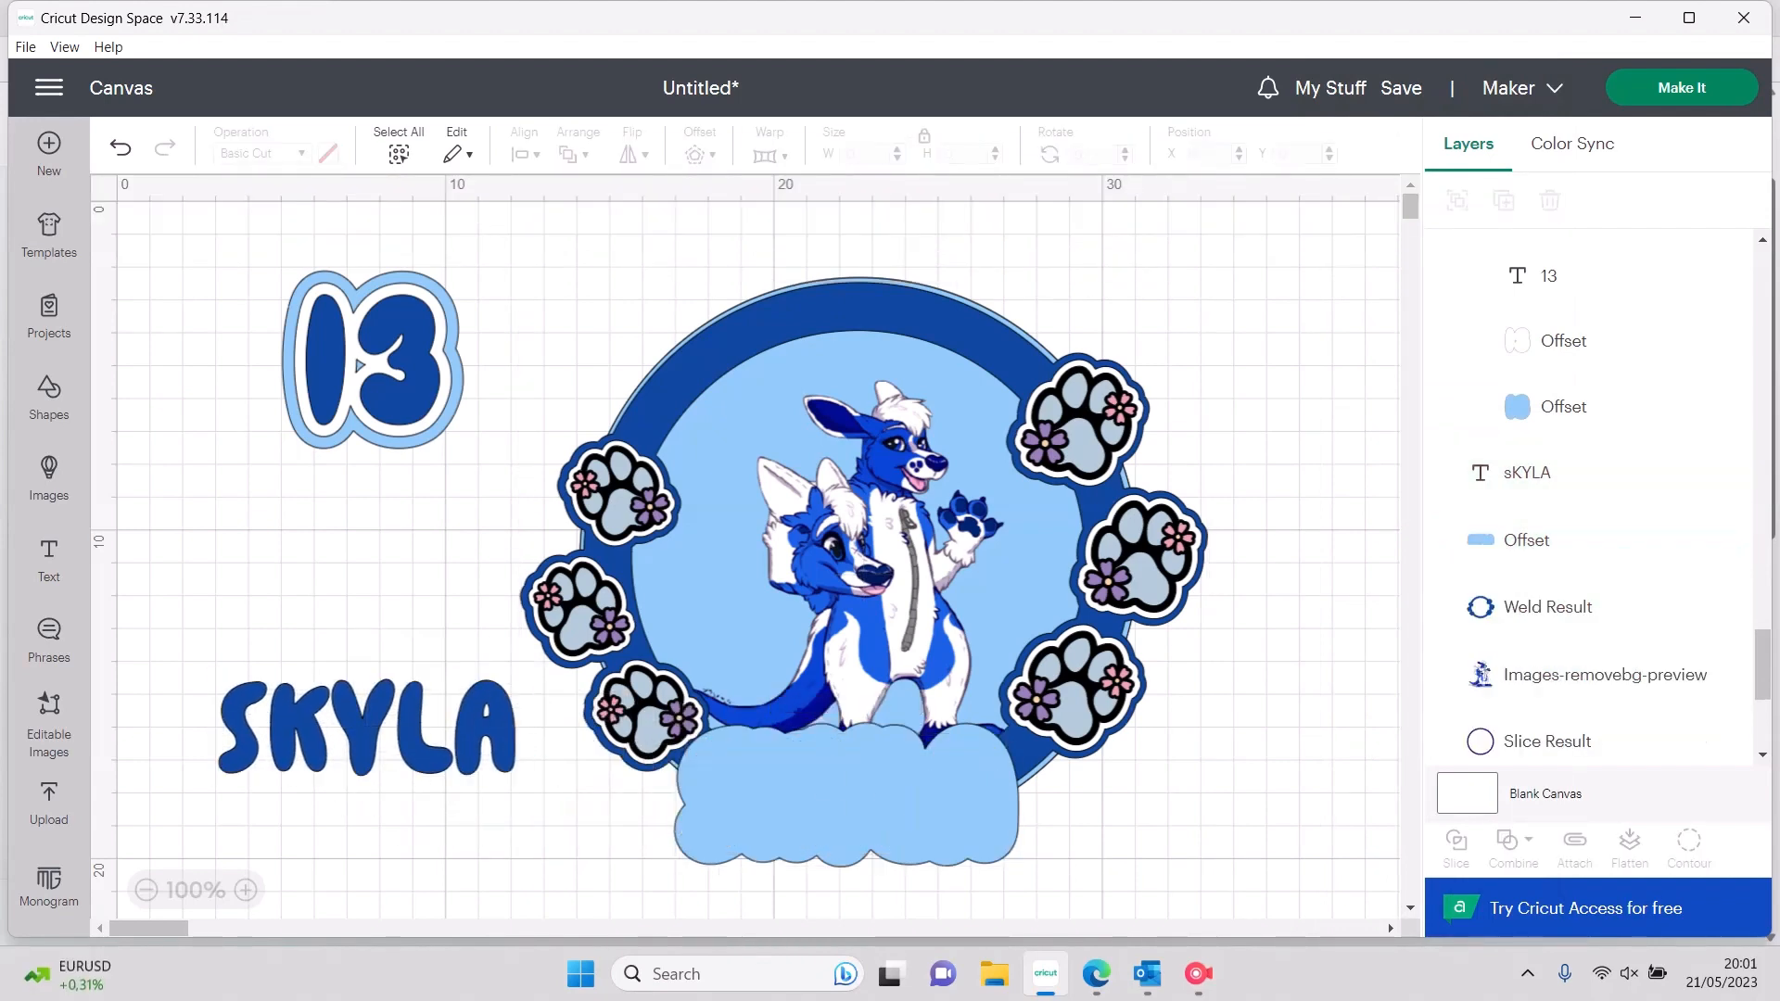
click(844, 795)
key(Delete)
Ungroup the number 13, delete its white and light blue offsets, and place the bare number above the name text
click(362, 364)
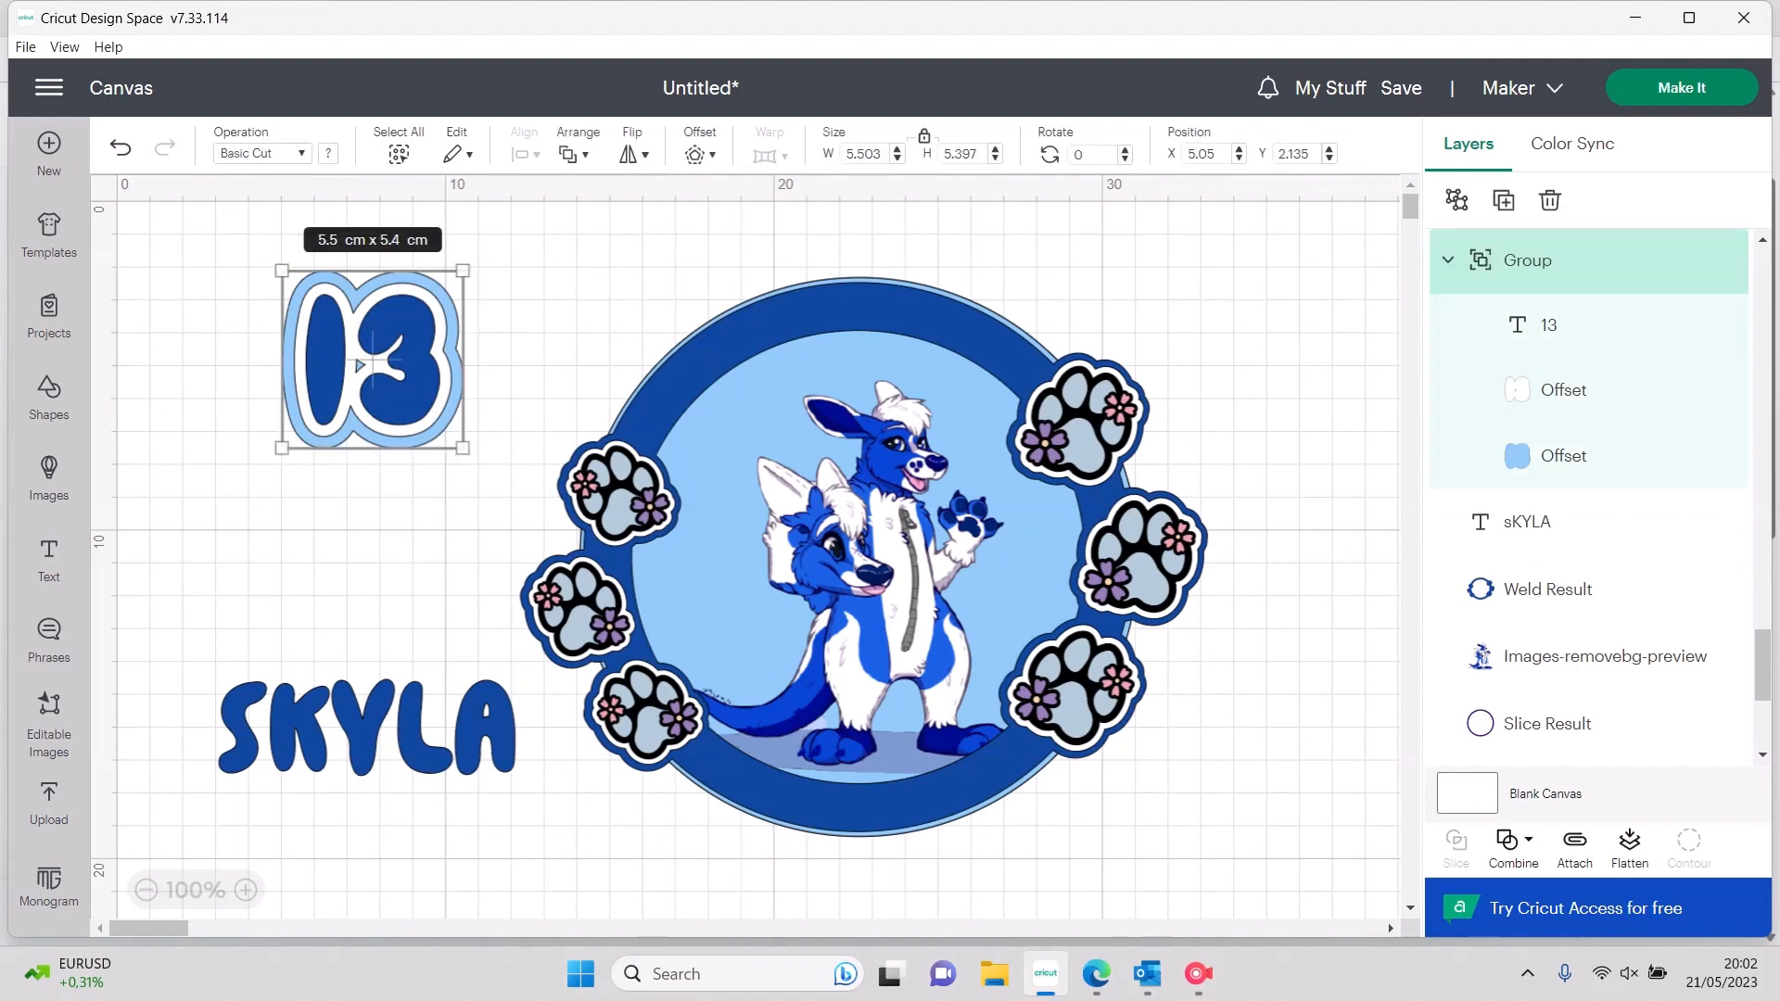
drag(360, 364, 306, 448)
right_click(306, 448)
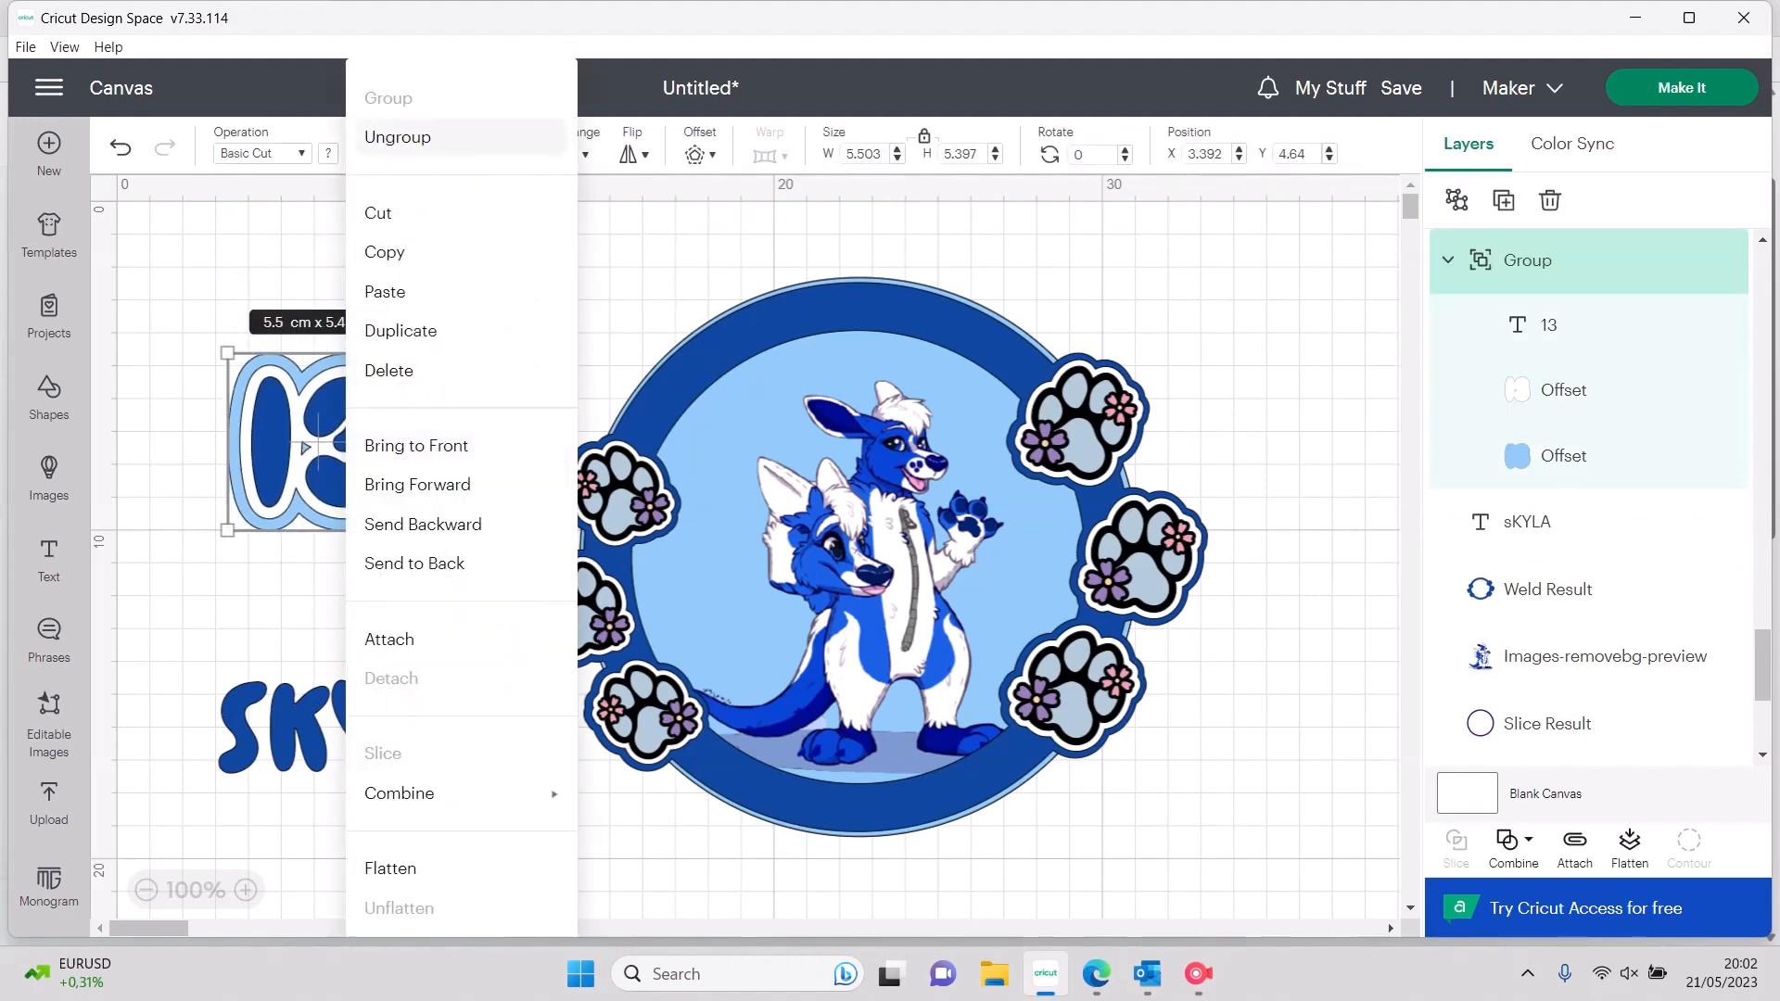
click(386, 136)
drag(327, 454, 385, 362)
click(305, 449)
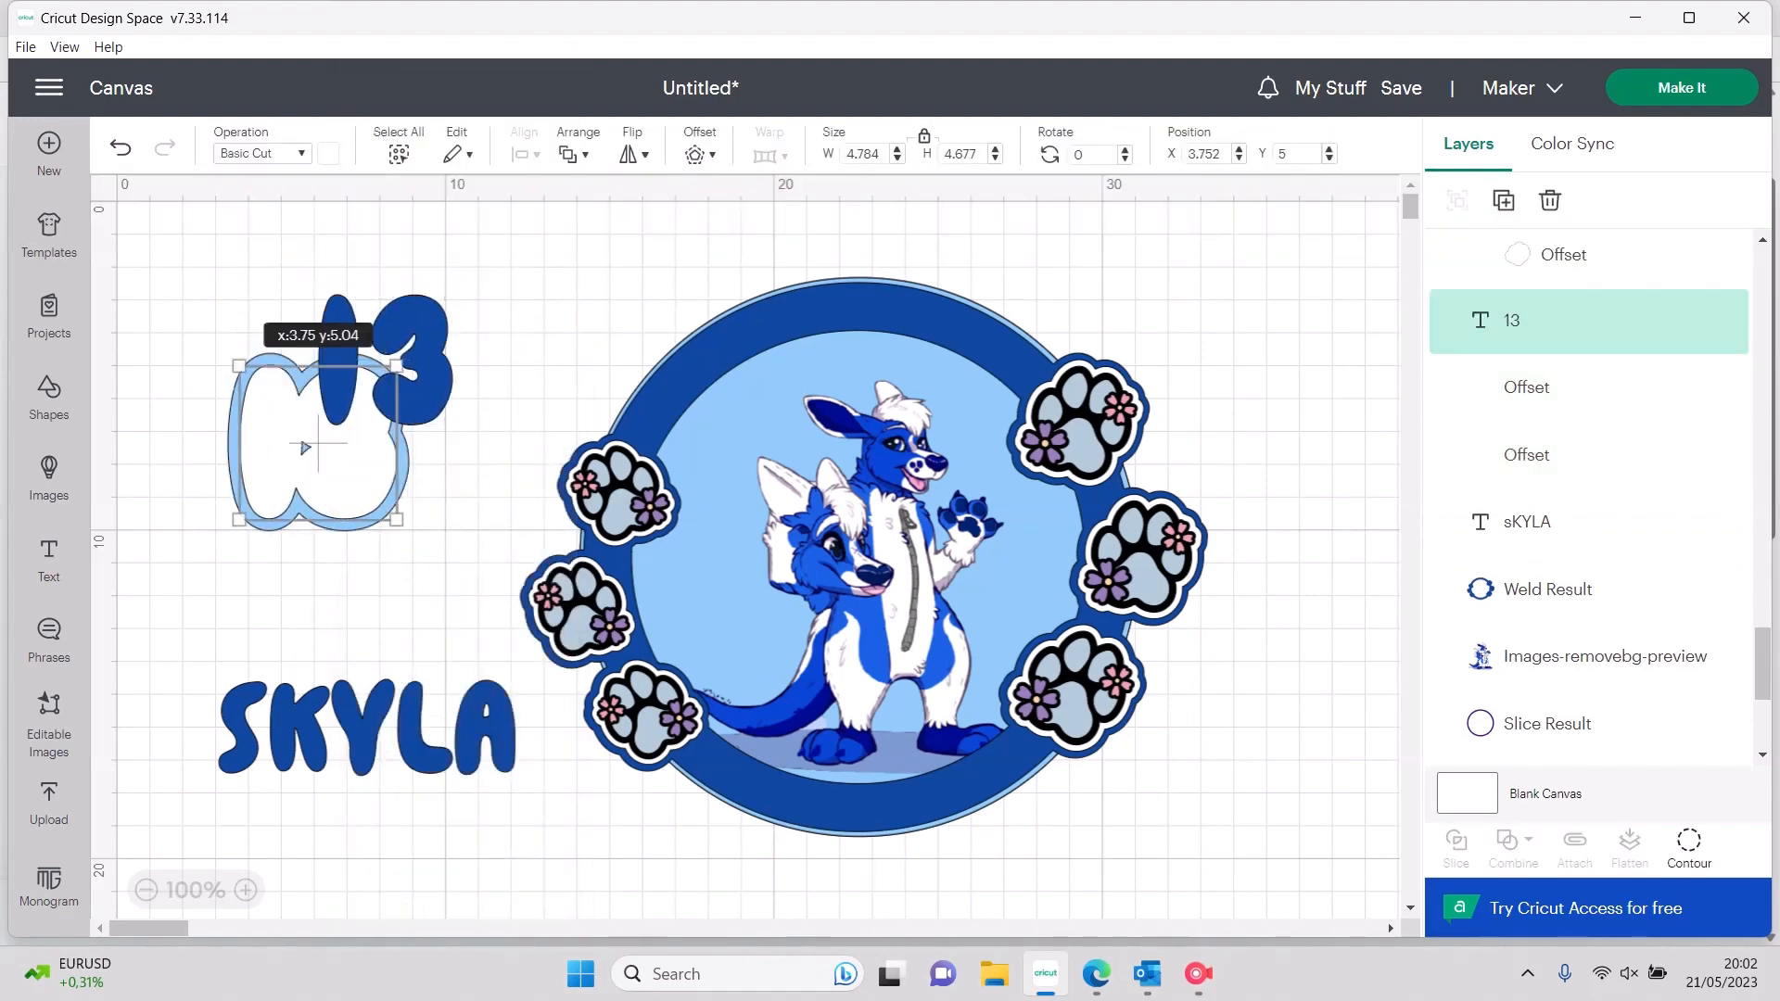
key(Delete)
click(306, 449)
key(Delete)
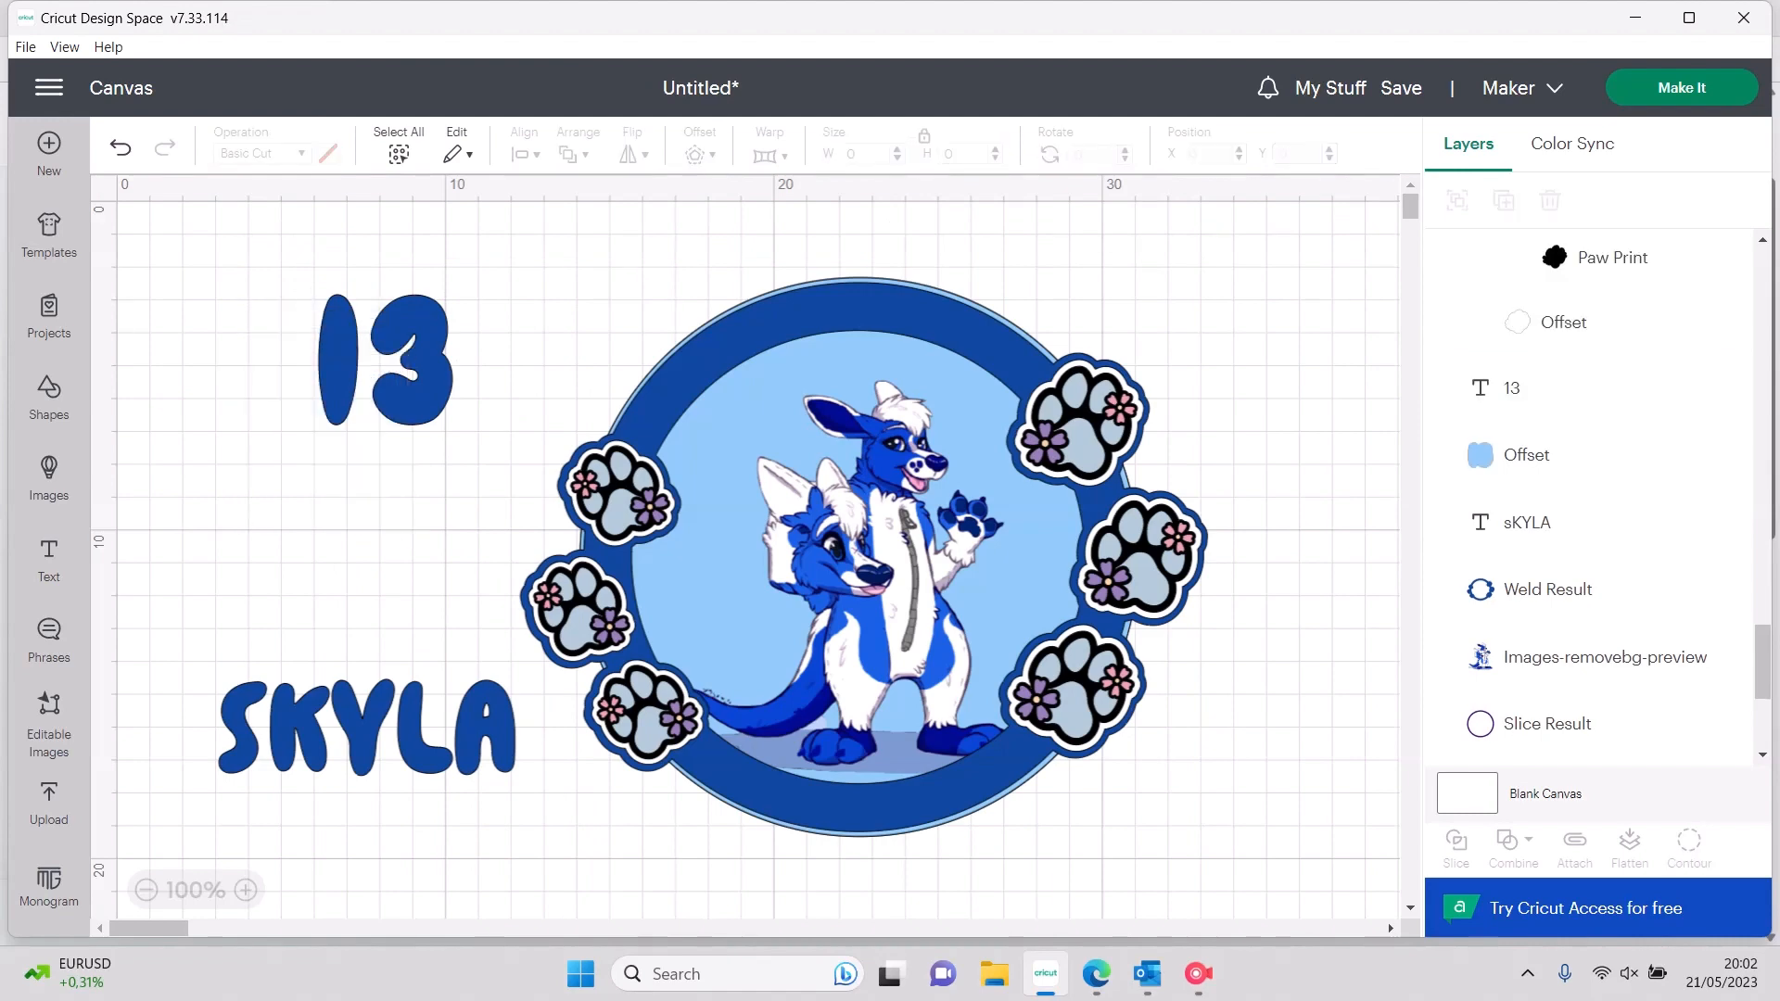
drag(388, 376, 352, 486)
Try the BFC Flora Cloud font on the name text
click(364, 722)
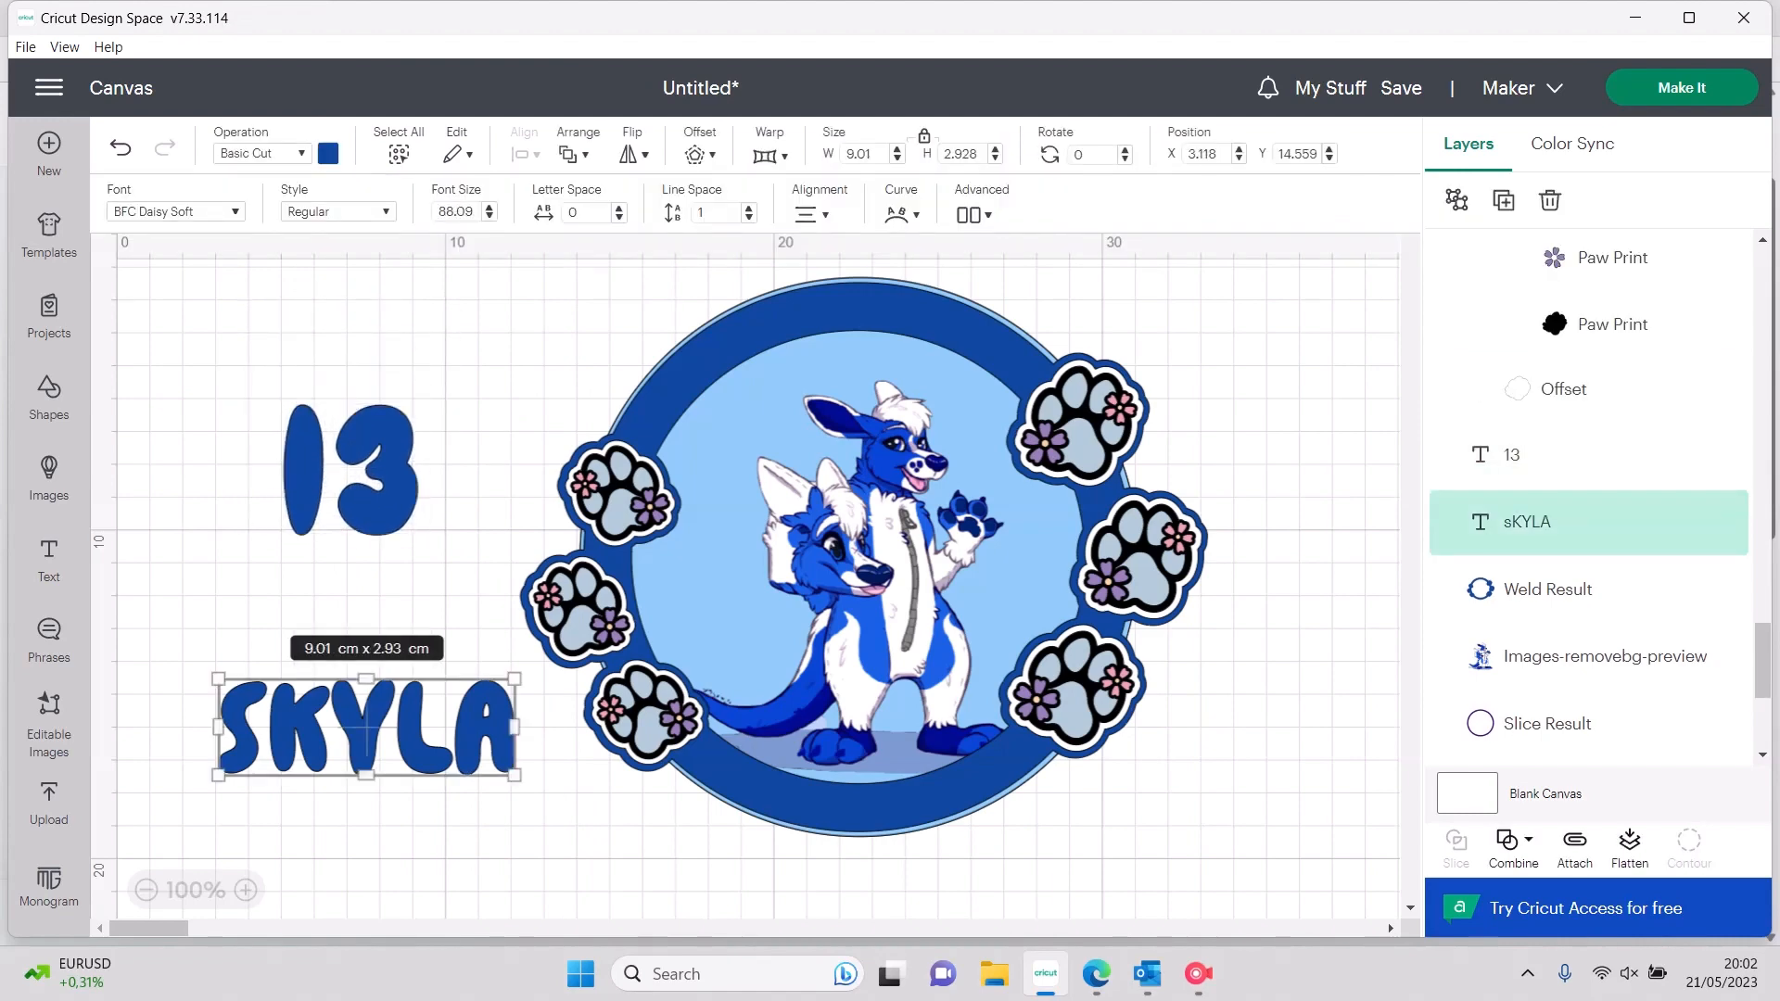
click(176, 213)
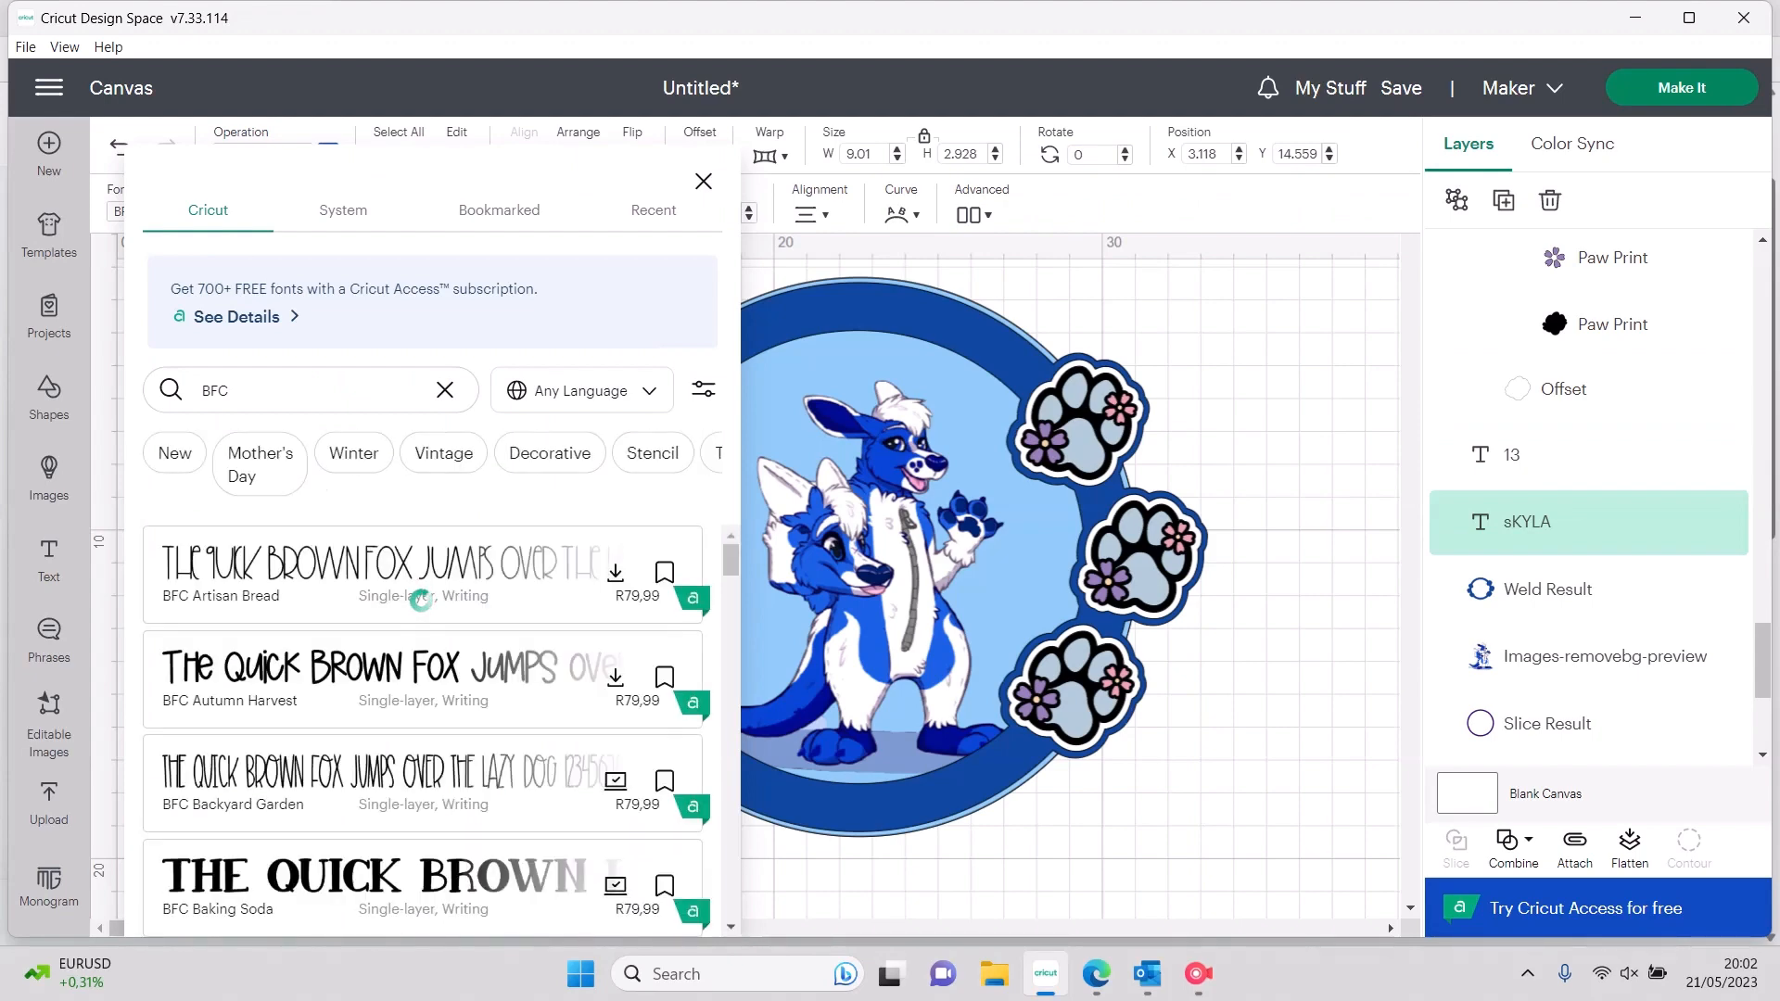
scroll(422, 742, down, 4)
scroll(422, 742, down, 5)
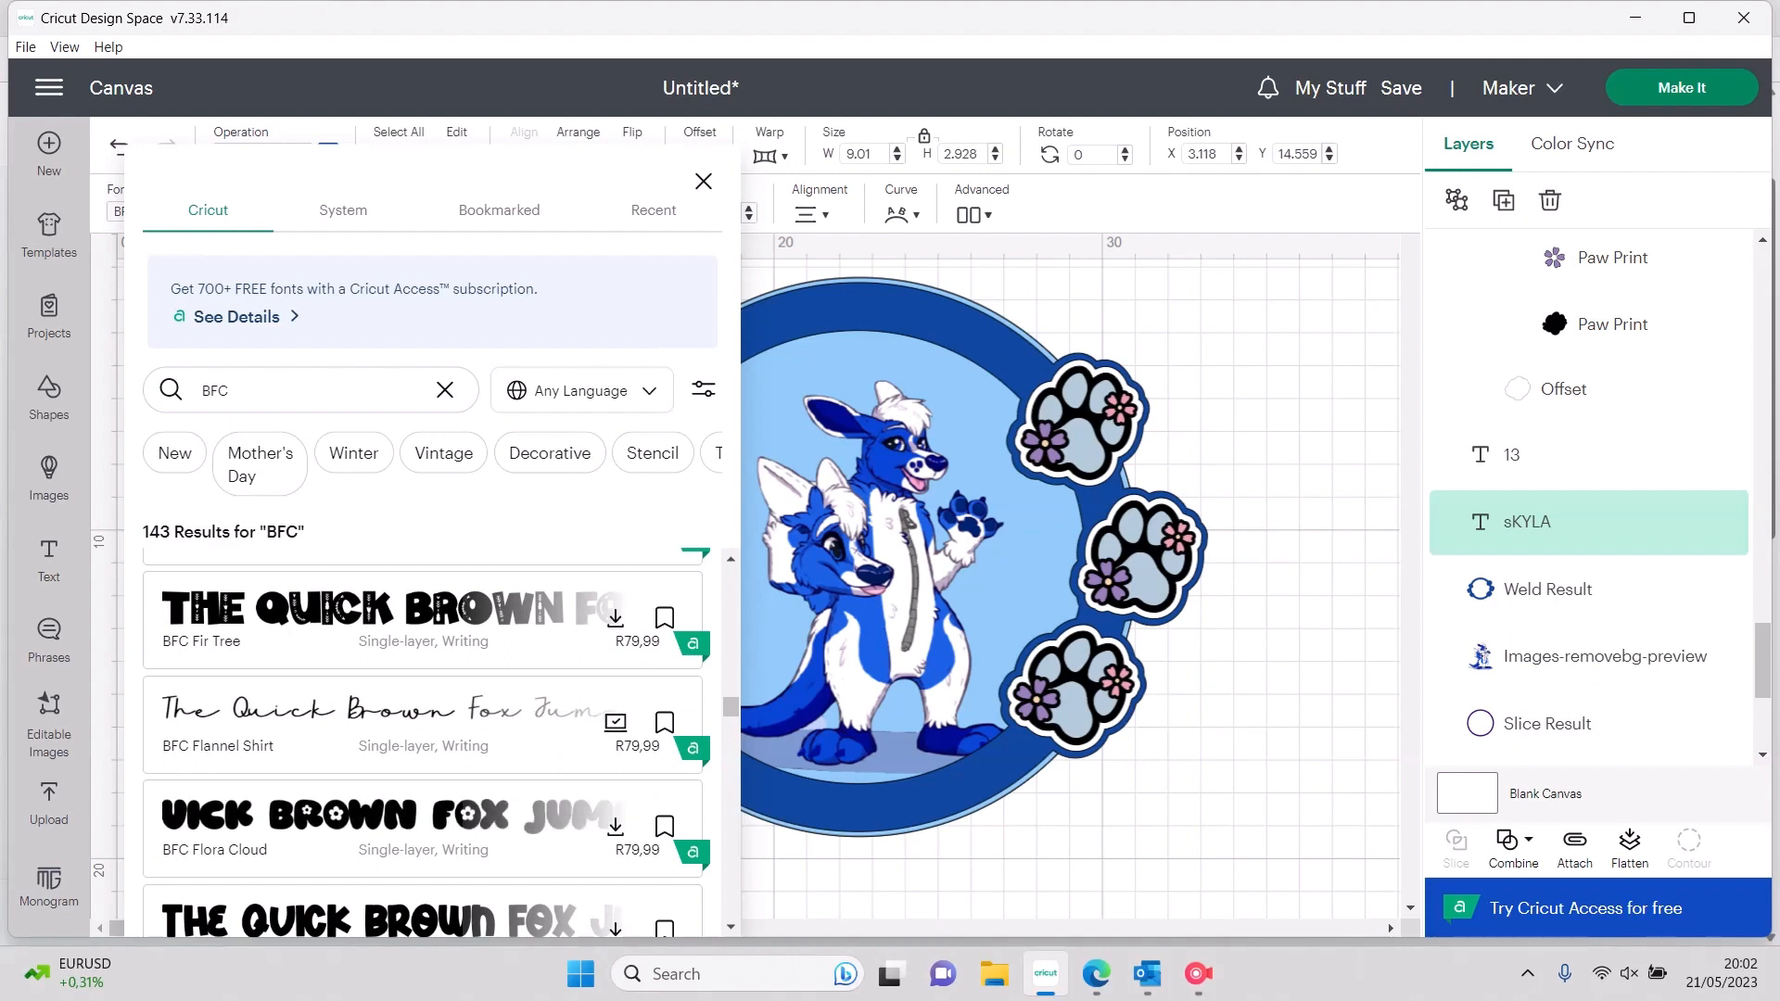
scroll(422, 742, down, 3)
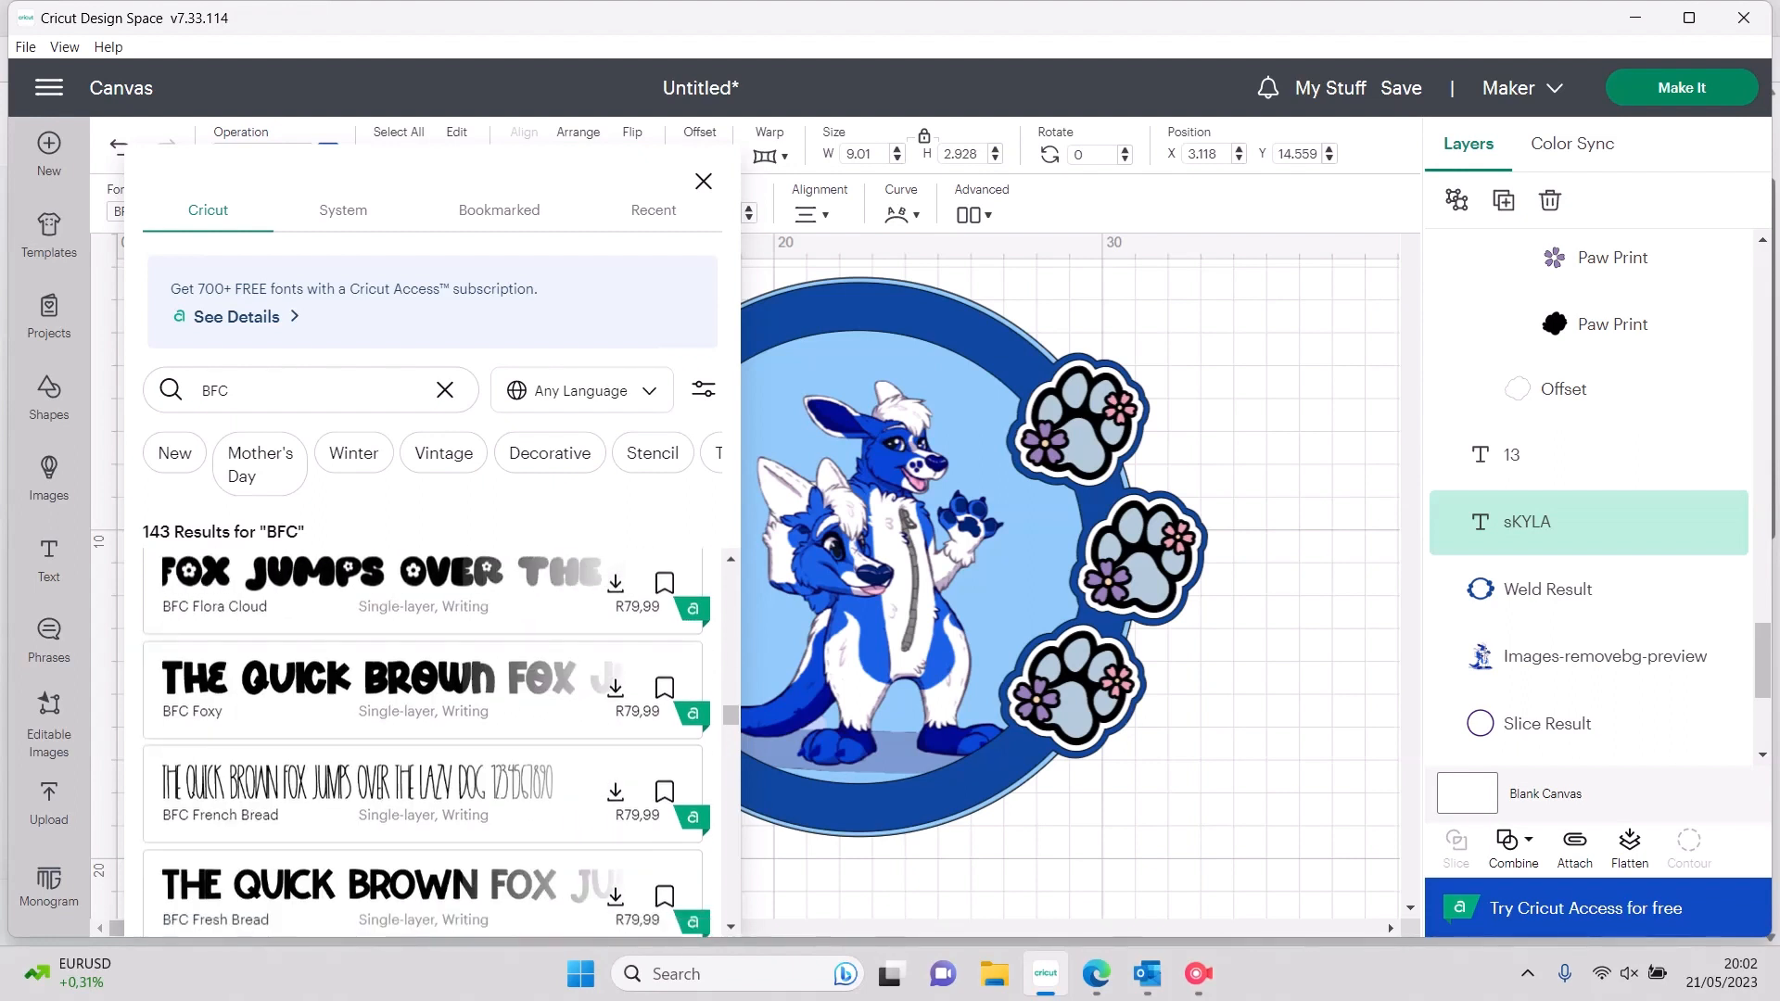
click(399, 587)
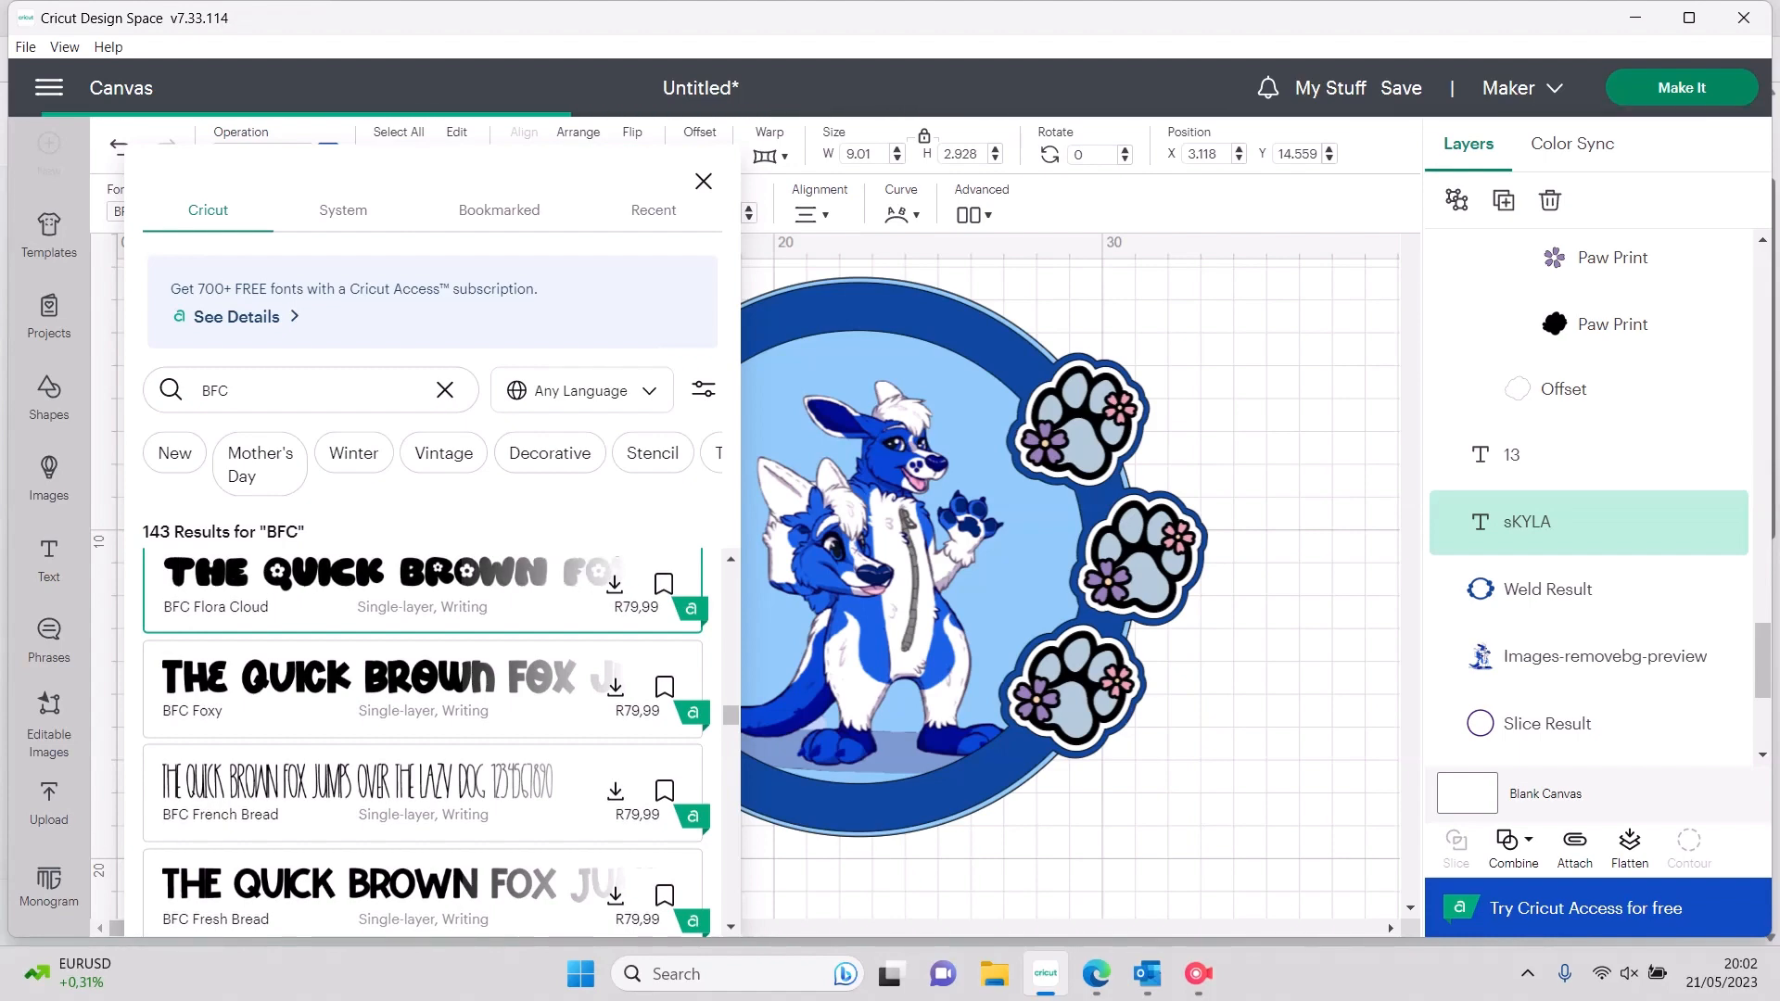
Place the number 13 at the ring's bottom centre and set its font to BFC Girl Code, matching the name text
drag(351, 470, 405, 500)
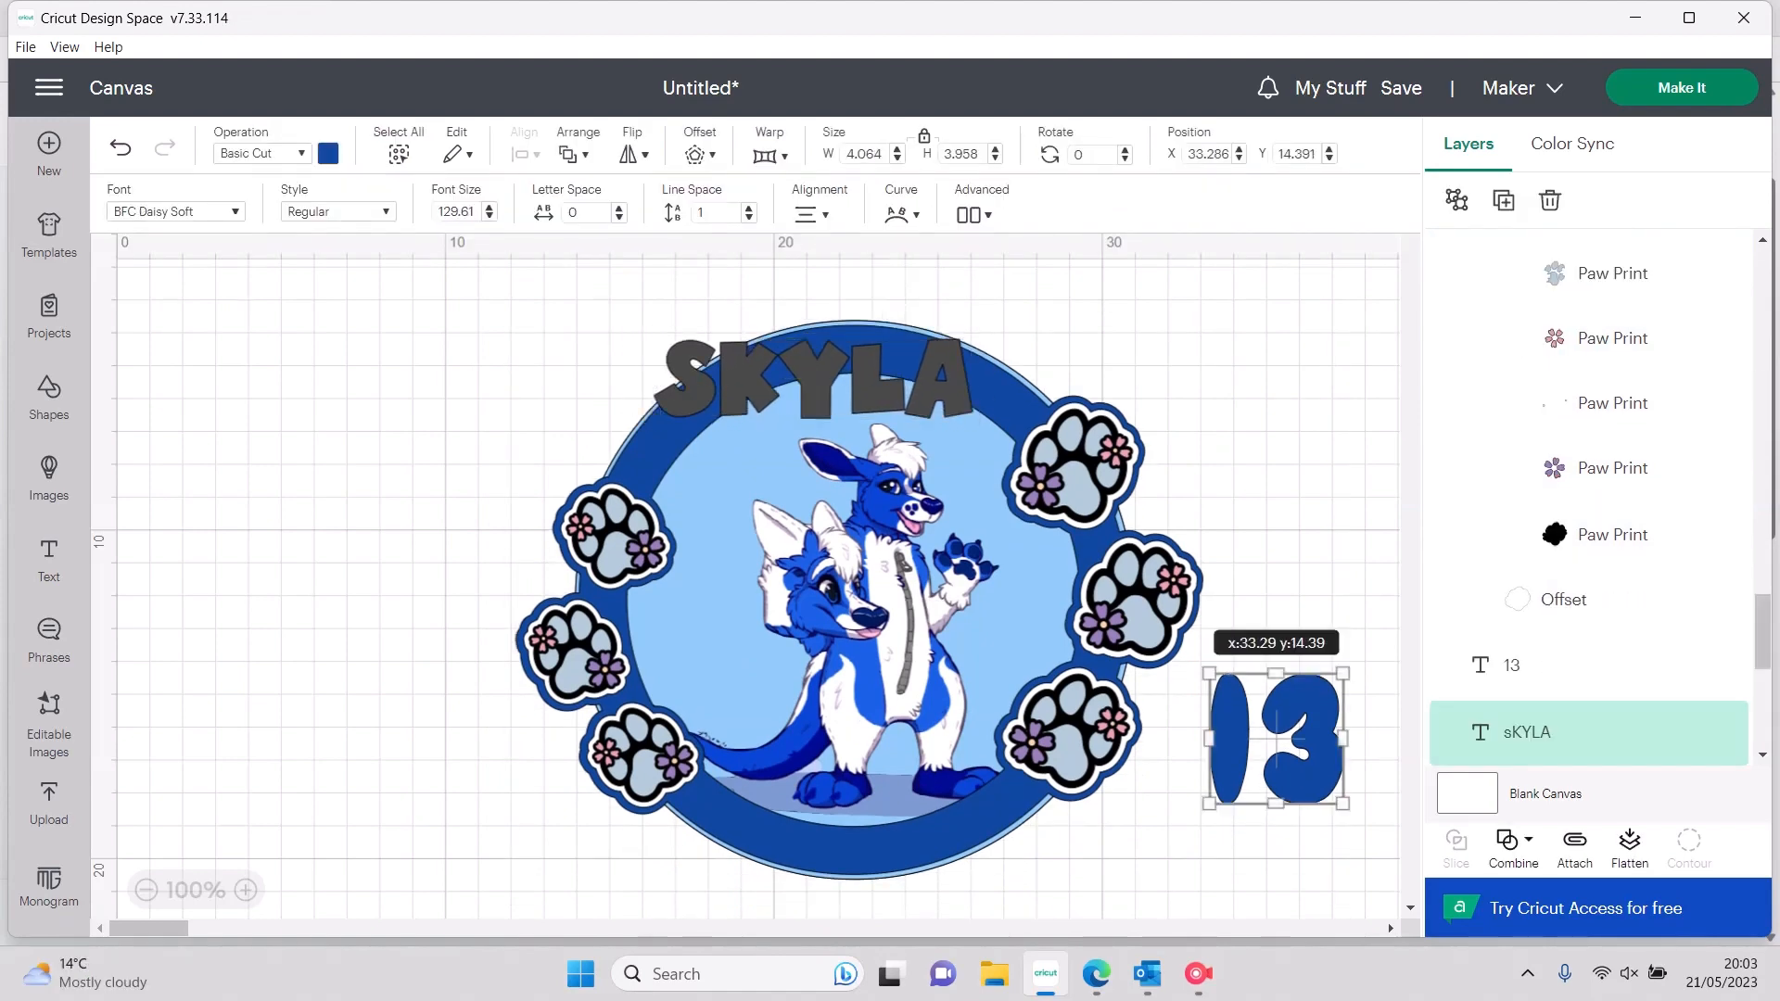
drag(1277, 739, 863, 829)
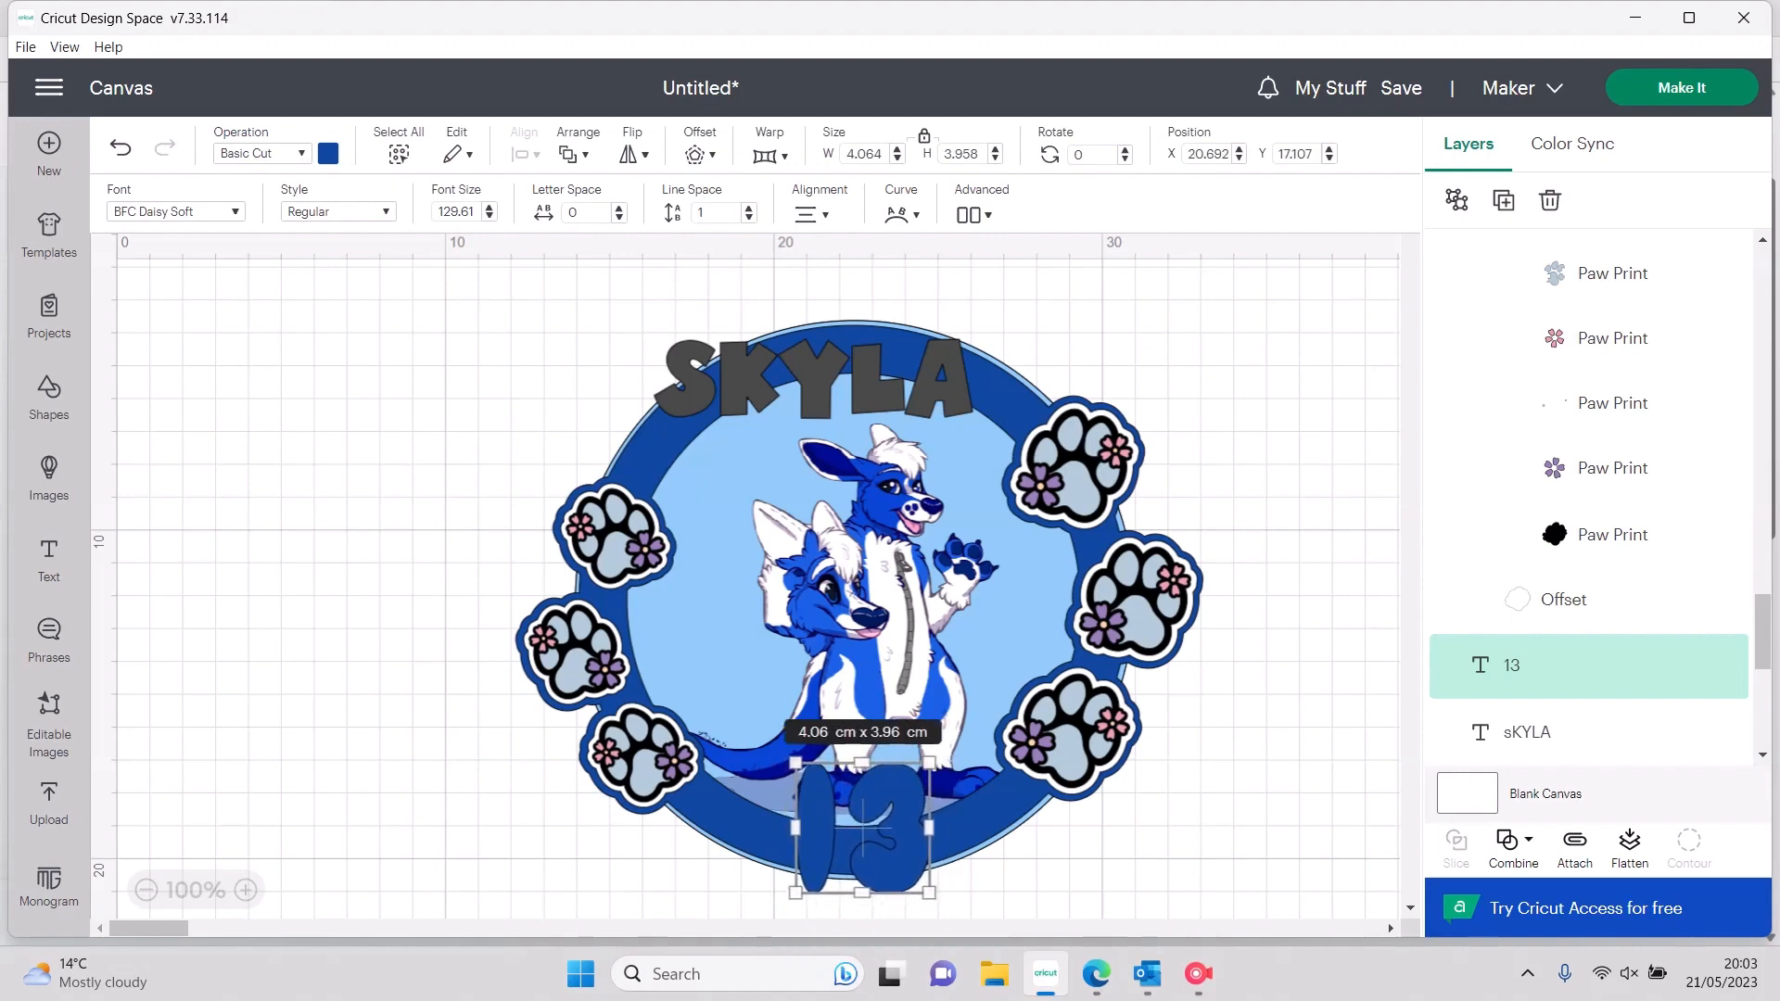
click(176, 212)
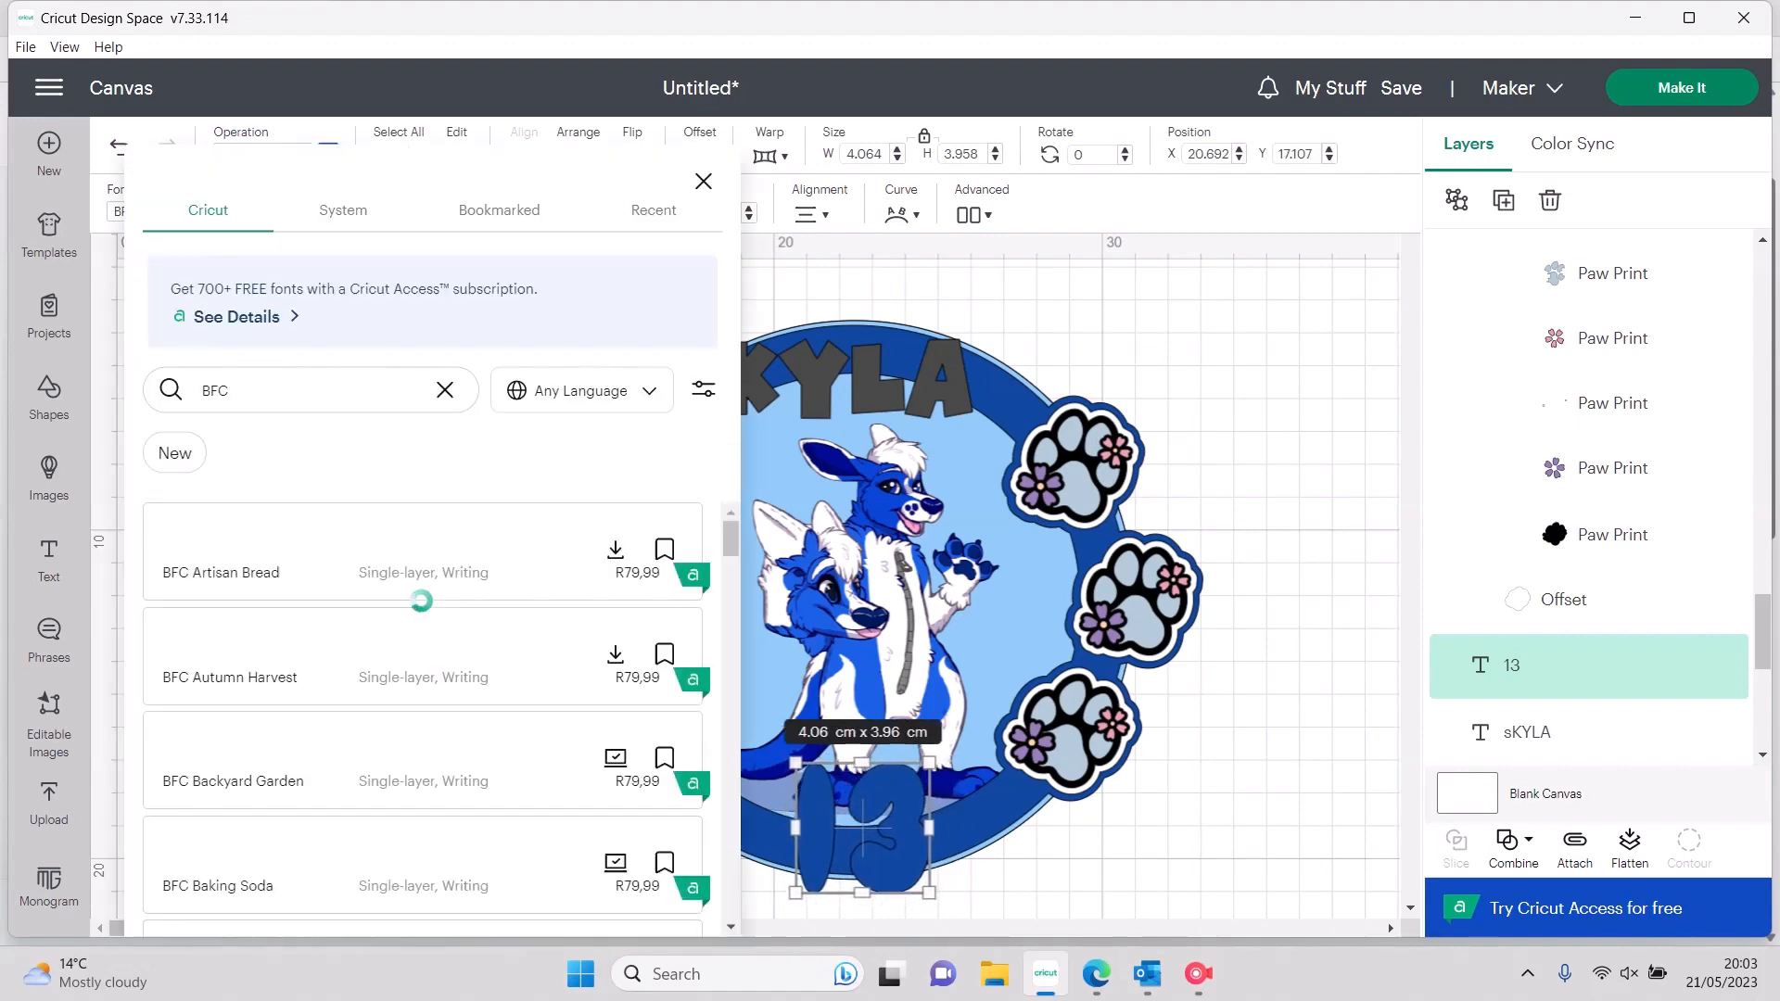
click(1112, 343)
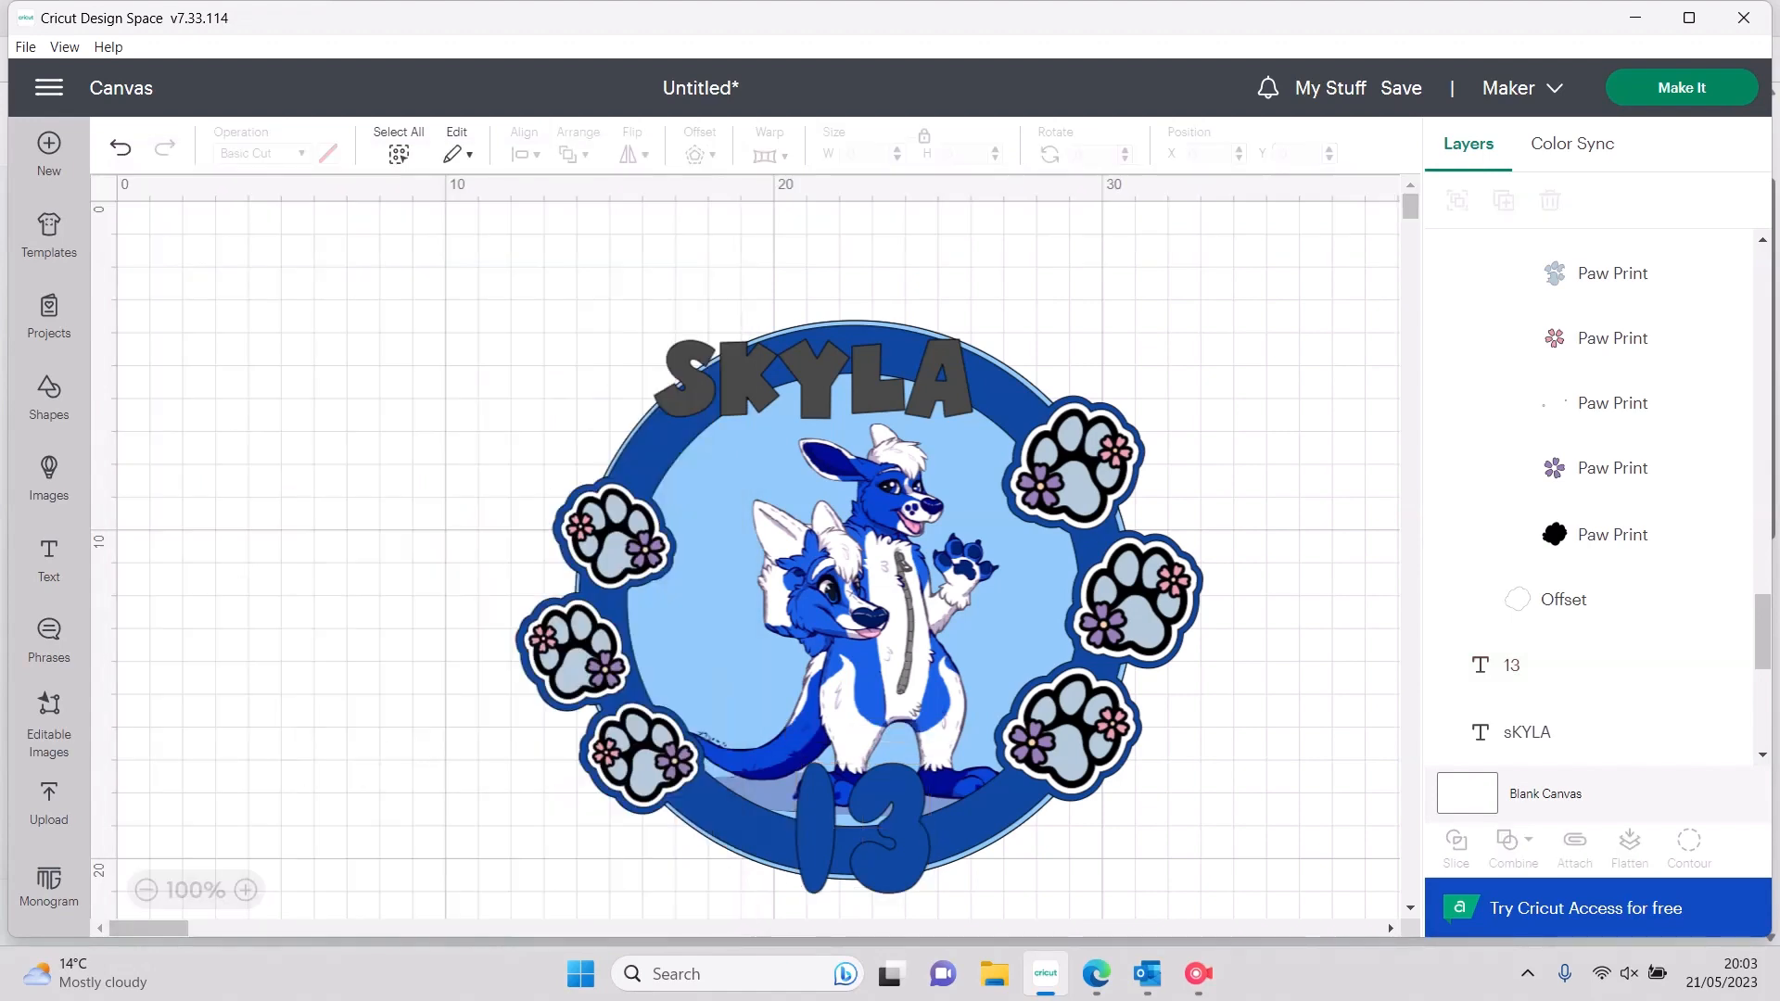
click(820, 378)
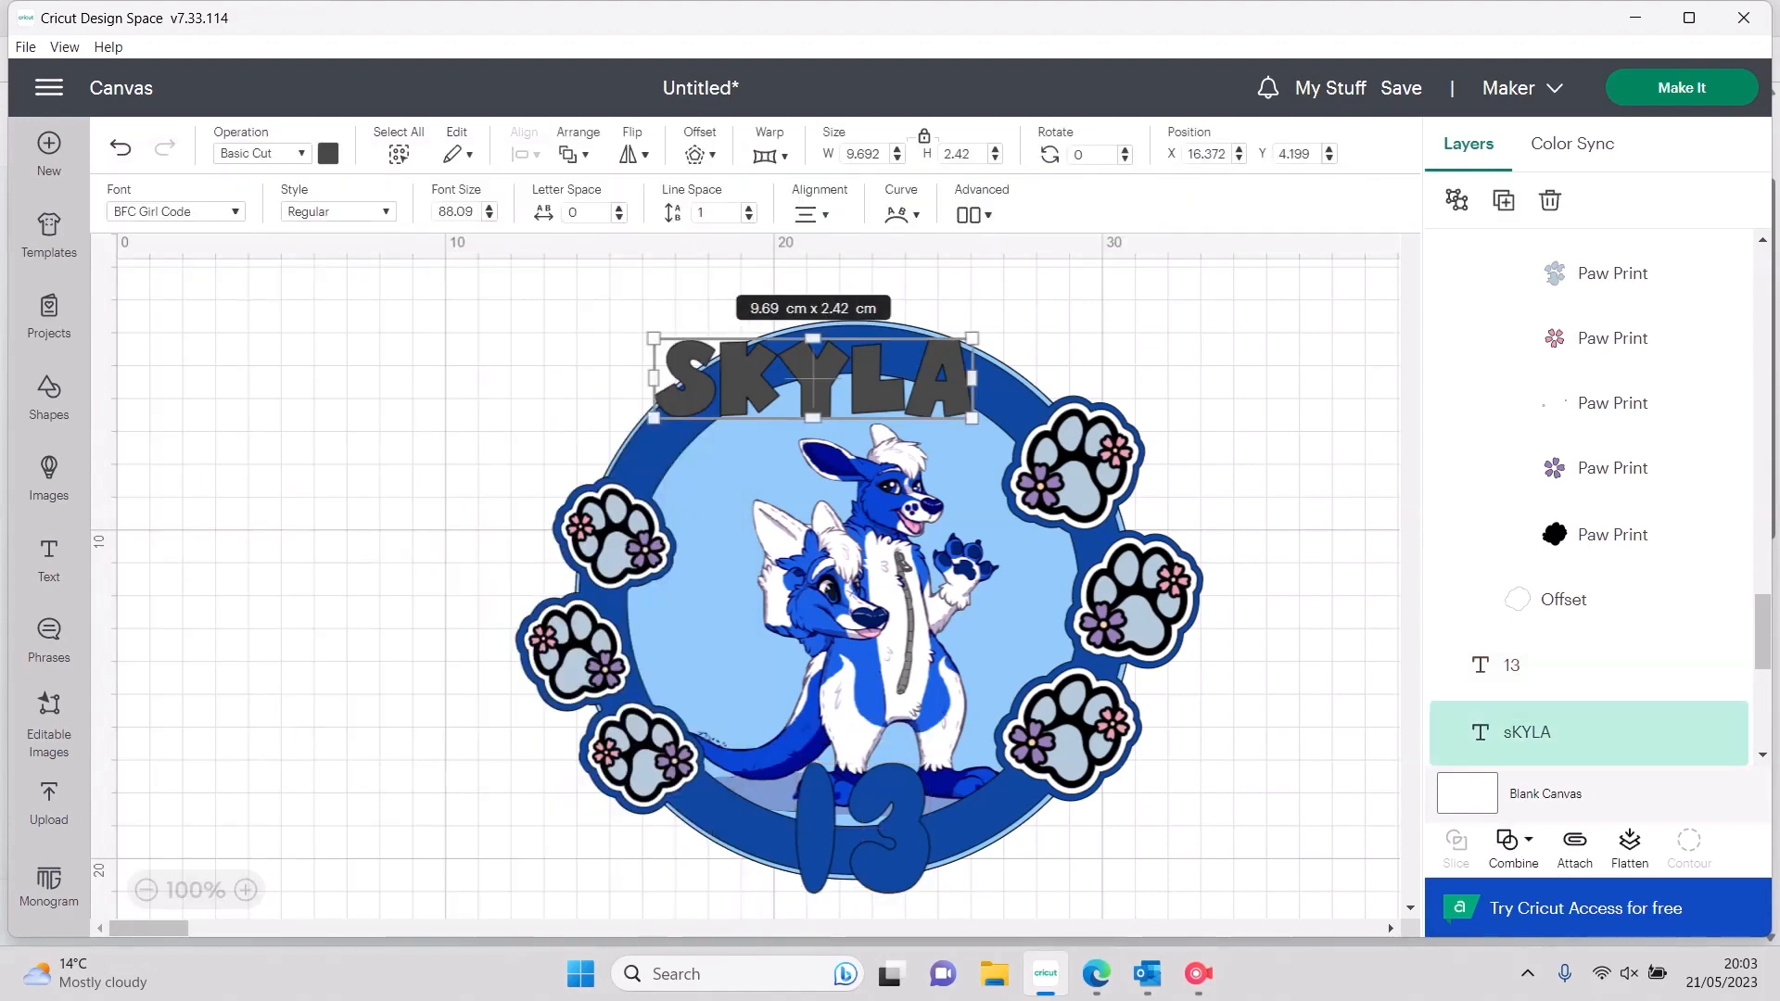
click(862, 821)
click(176, 213)
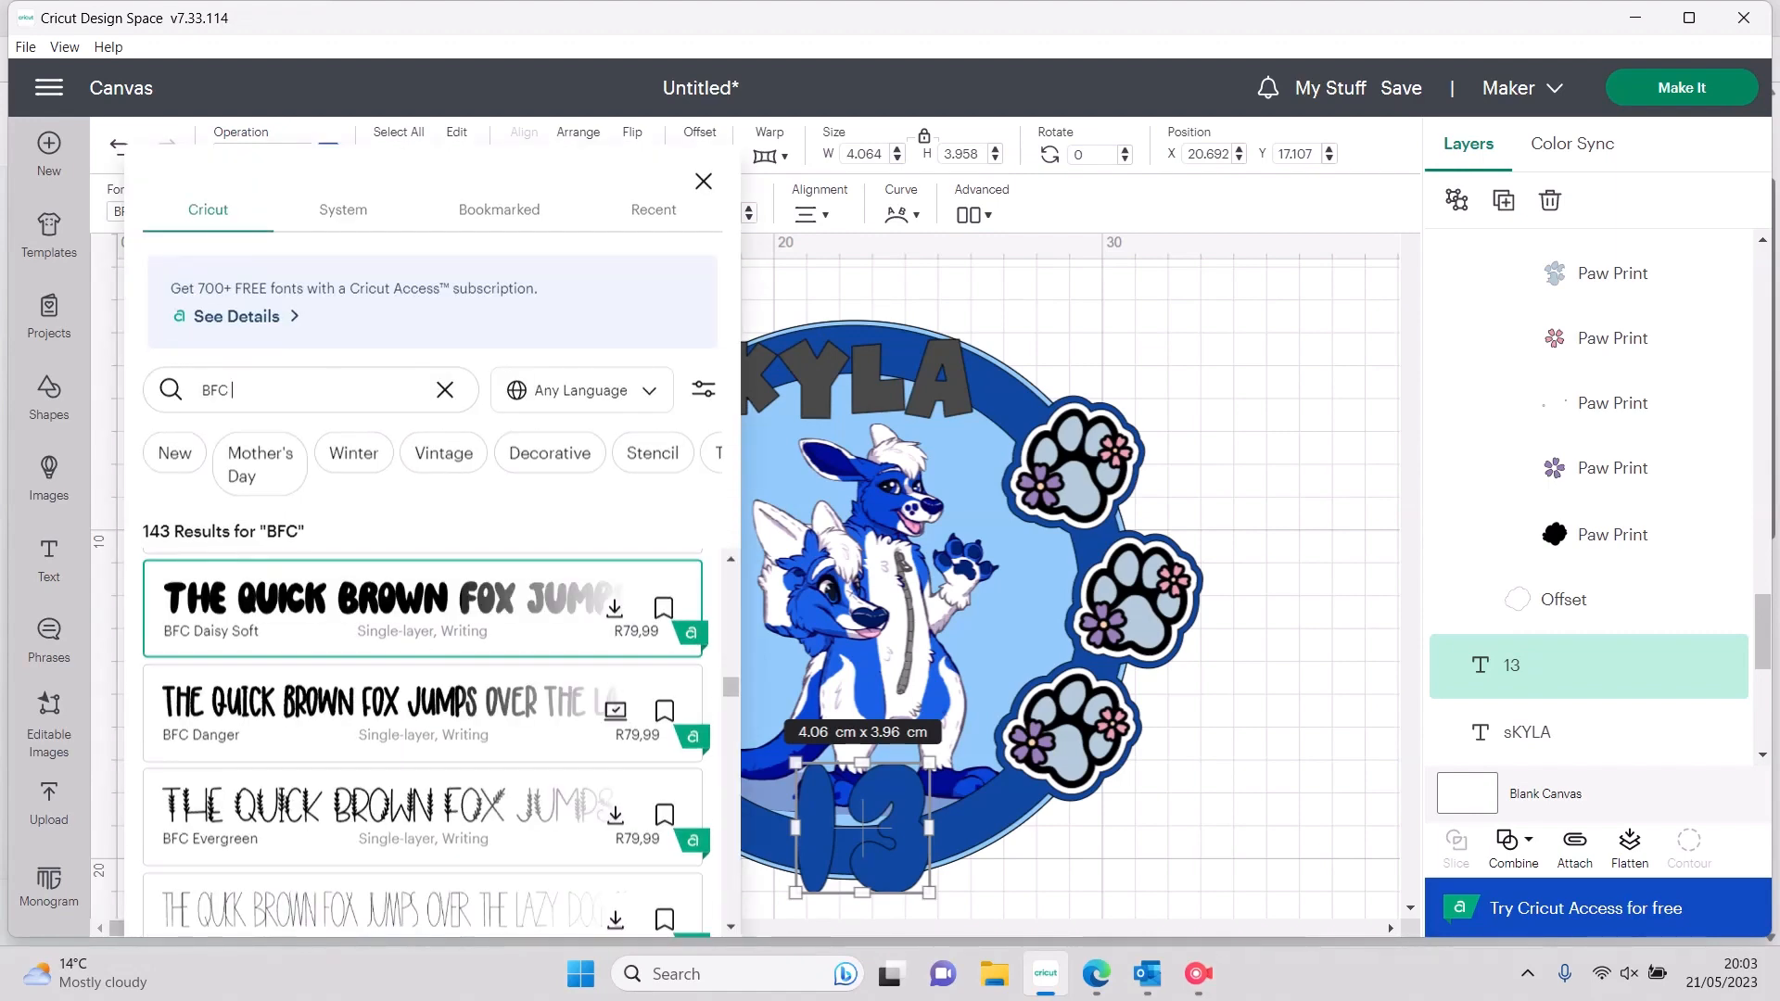
text(GIRL)
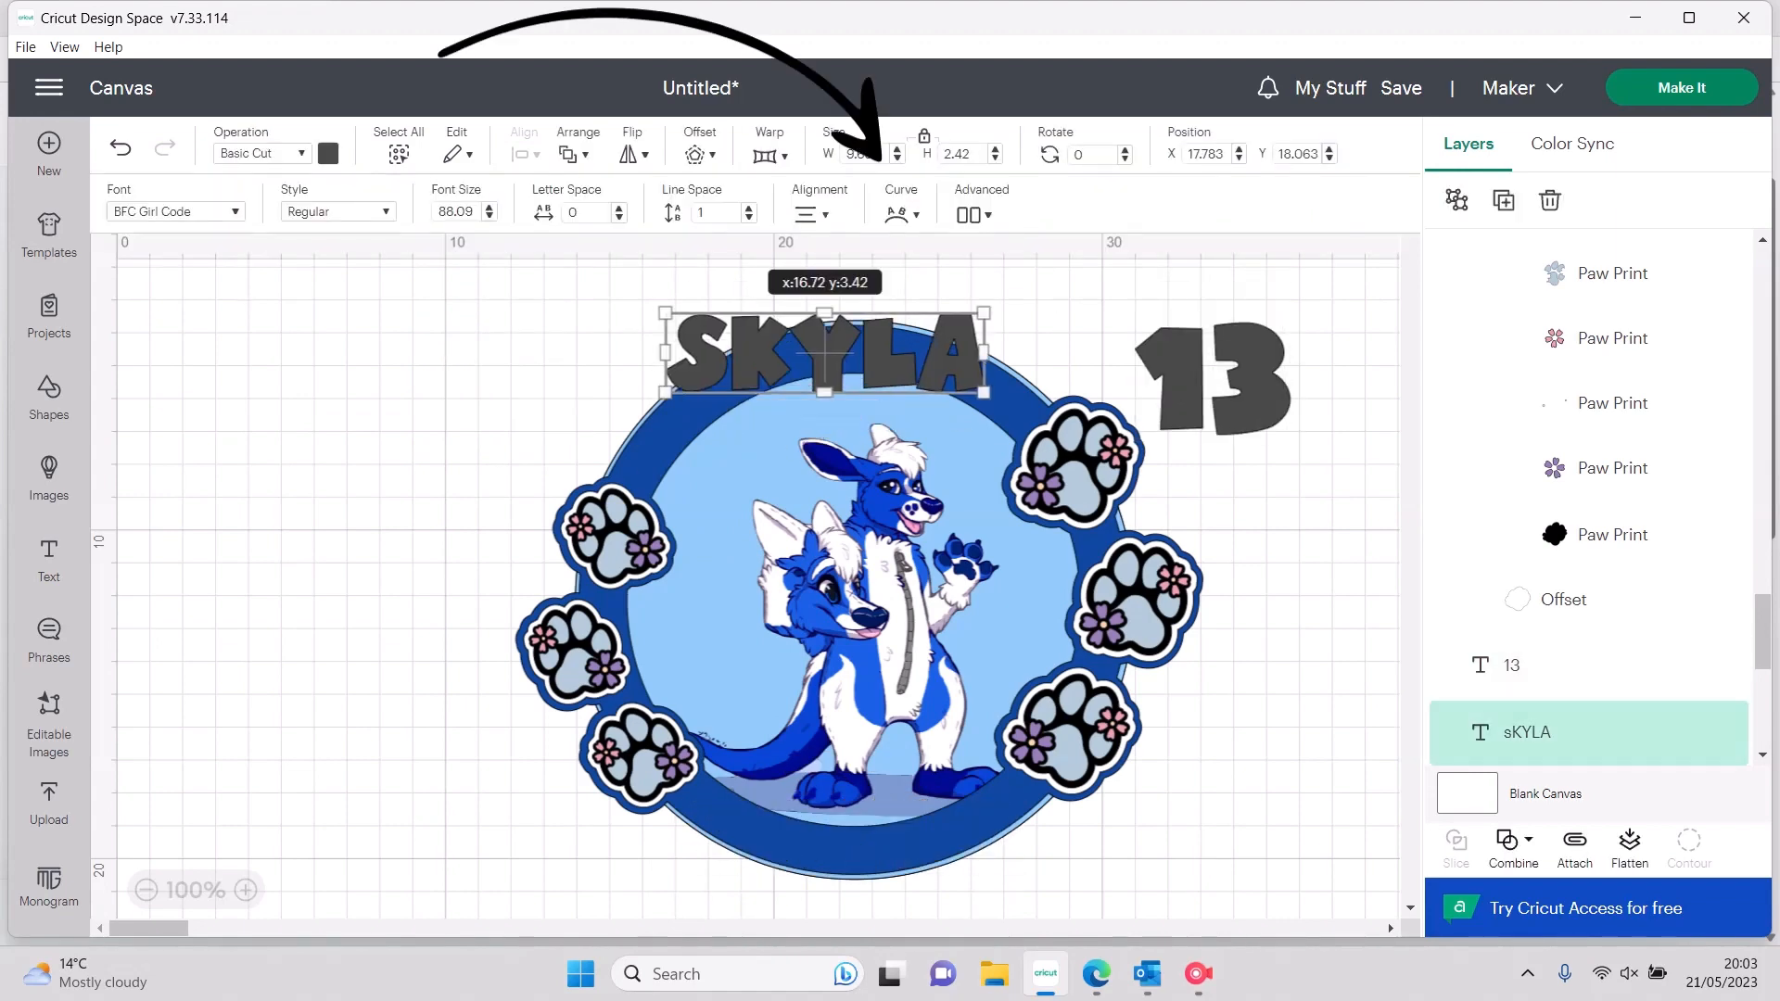
Curve the name text into an upward arch, tilt it slightly counter-clockwise, and fit it along the ring's upper edge
click(901, 214)
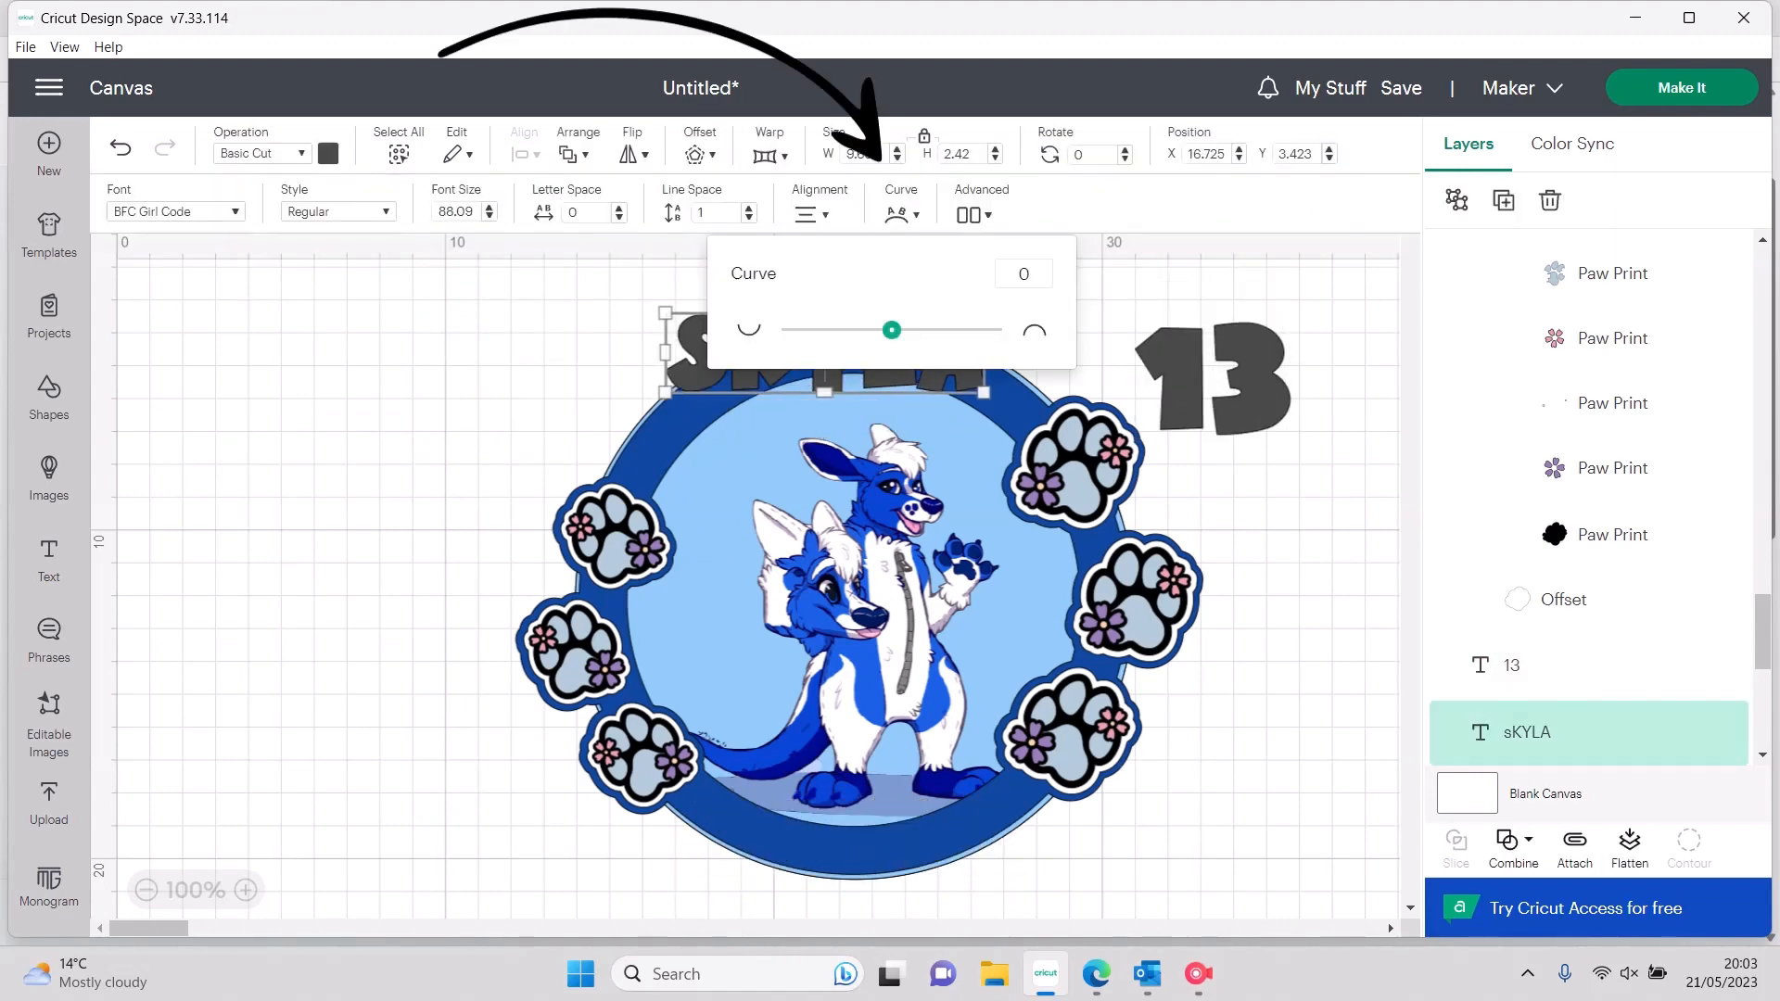
drag(891, 331, 966, 330)
click(1169, 288)
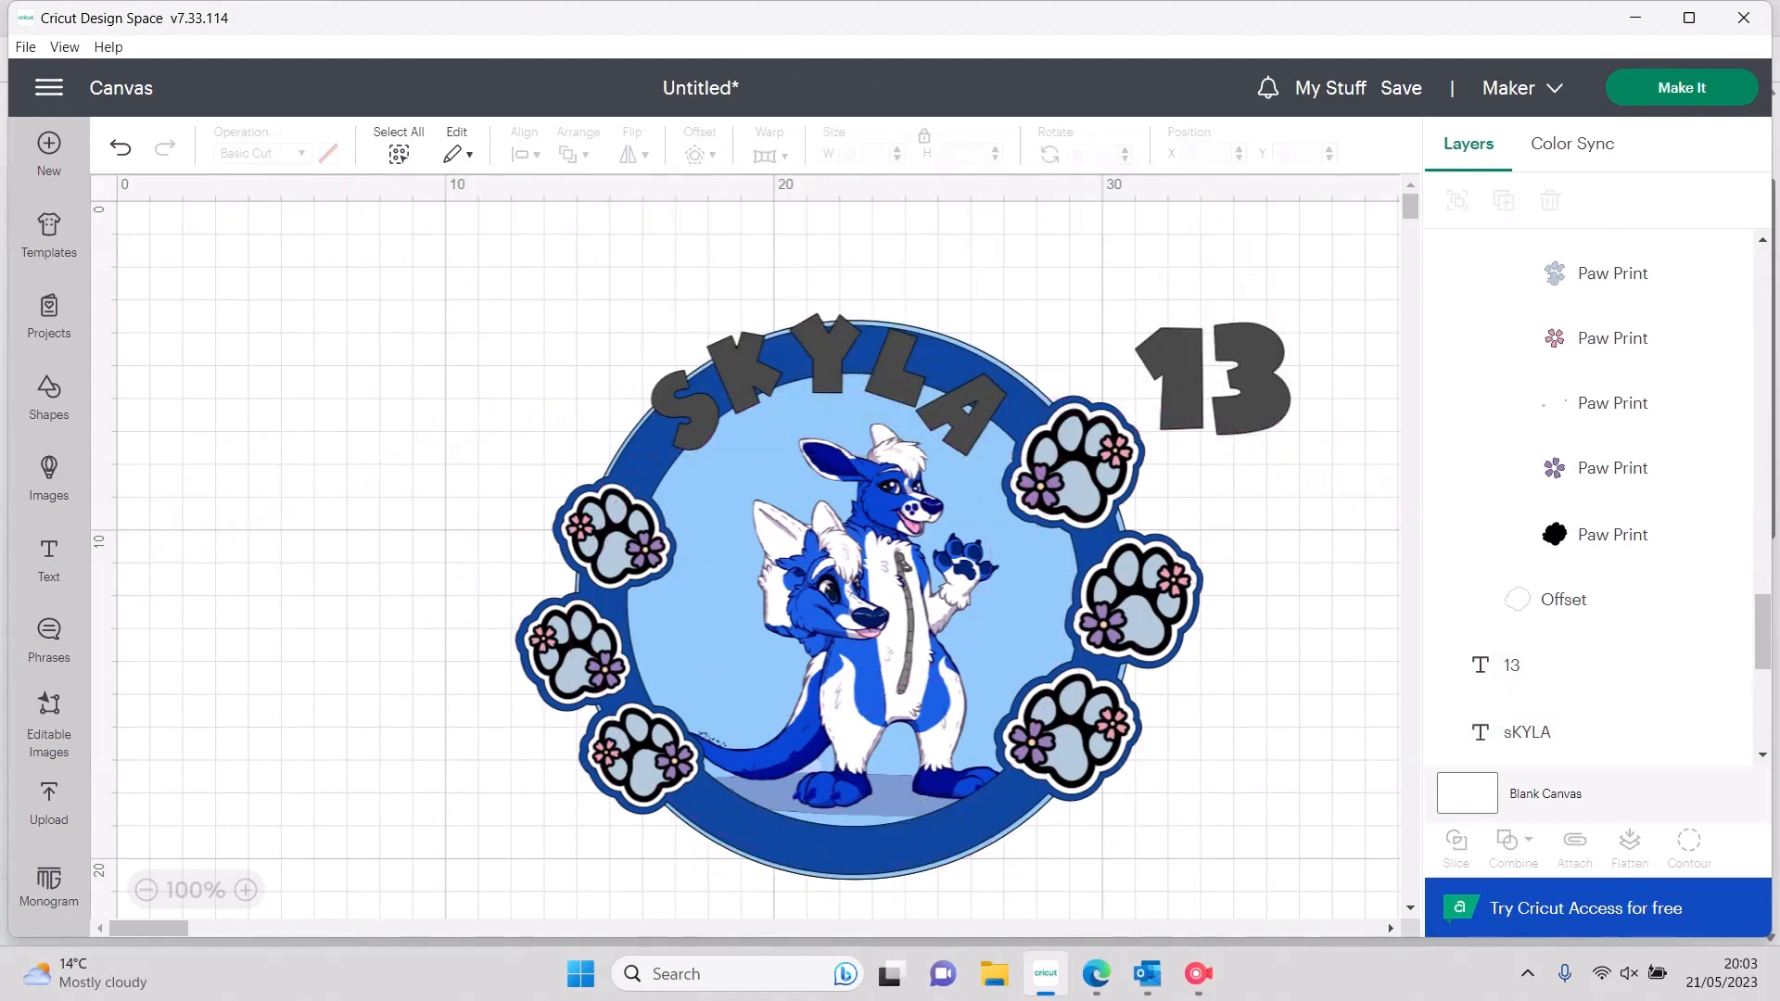
drag(828, 360, 832, 342)
drag(1019, 285, 1012, 271)
click(901, 215)
drag(966, 330, 957, 331)
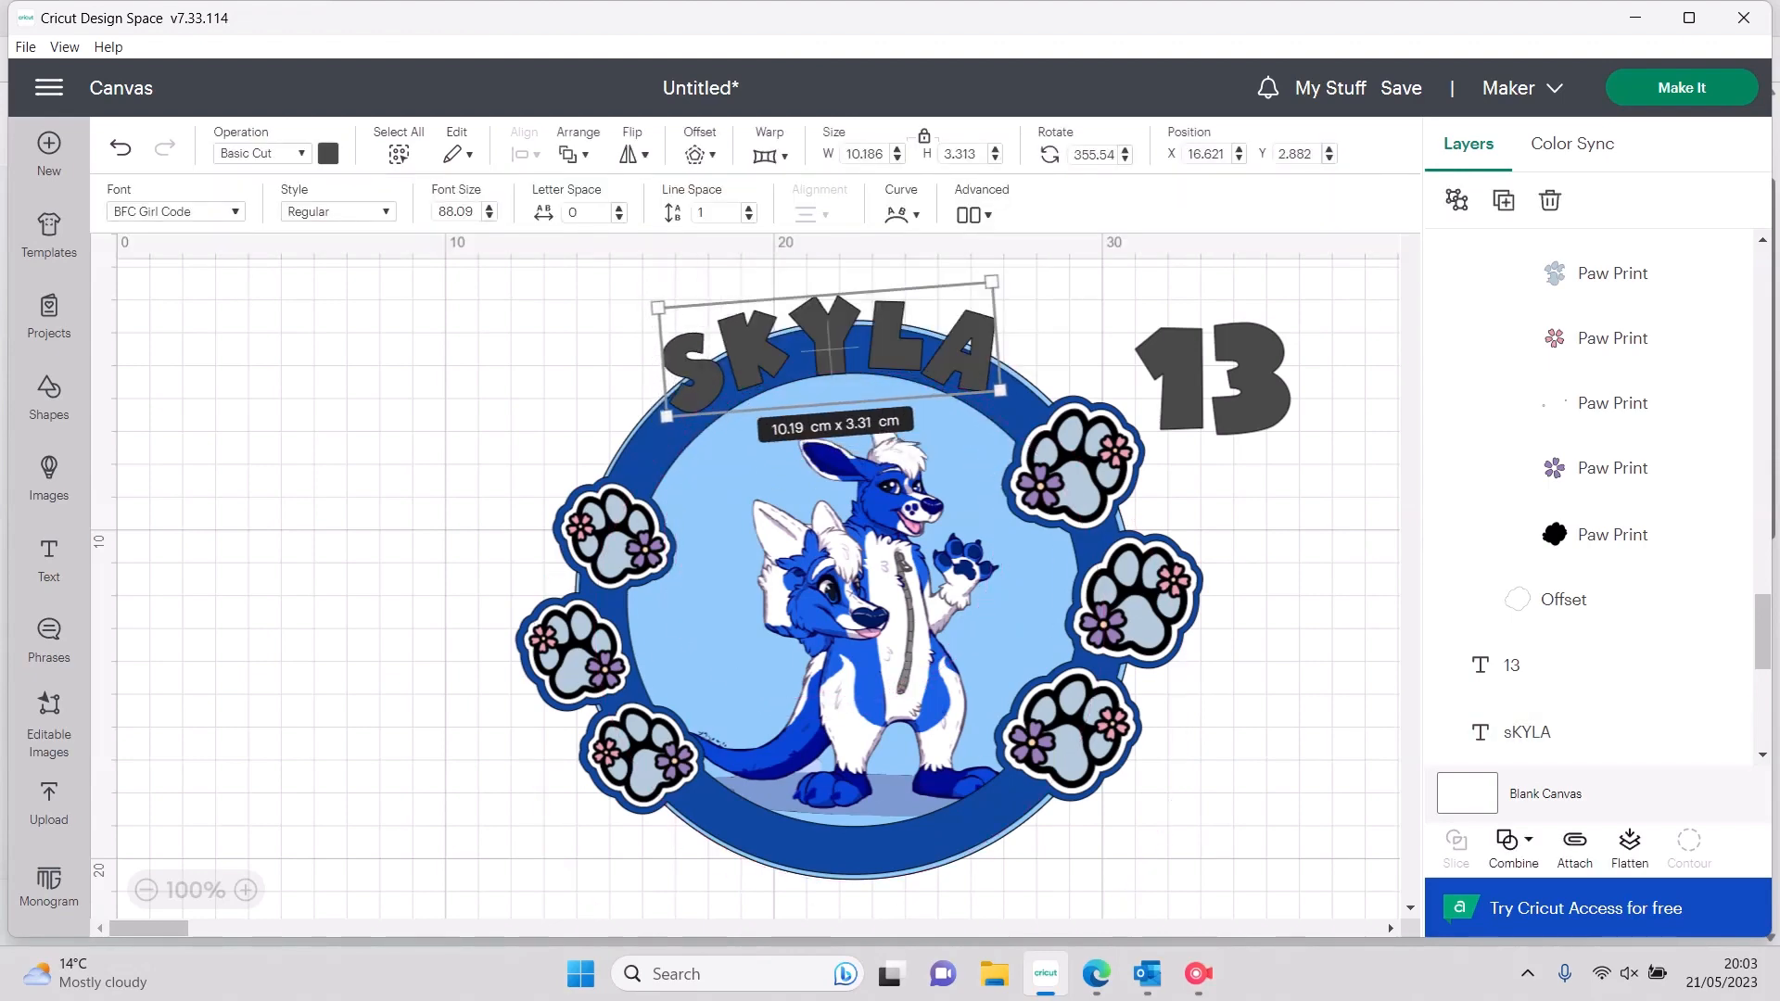
Reposition the arched name text over the ring's upper edge and enlarge it to about 12.13 cm wide
drag(825, 343, 823, 341)
click(1168, 288)
click(823, 343)
drag(659, 436, 604, 460)
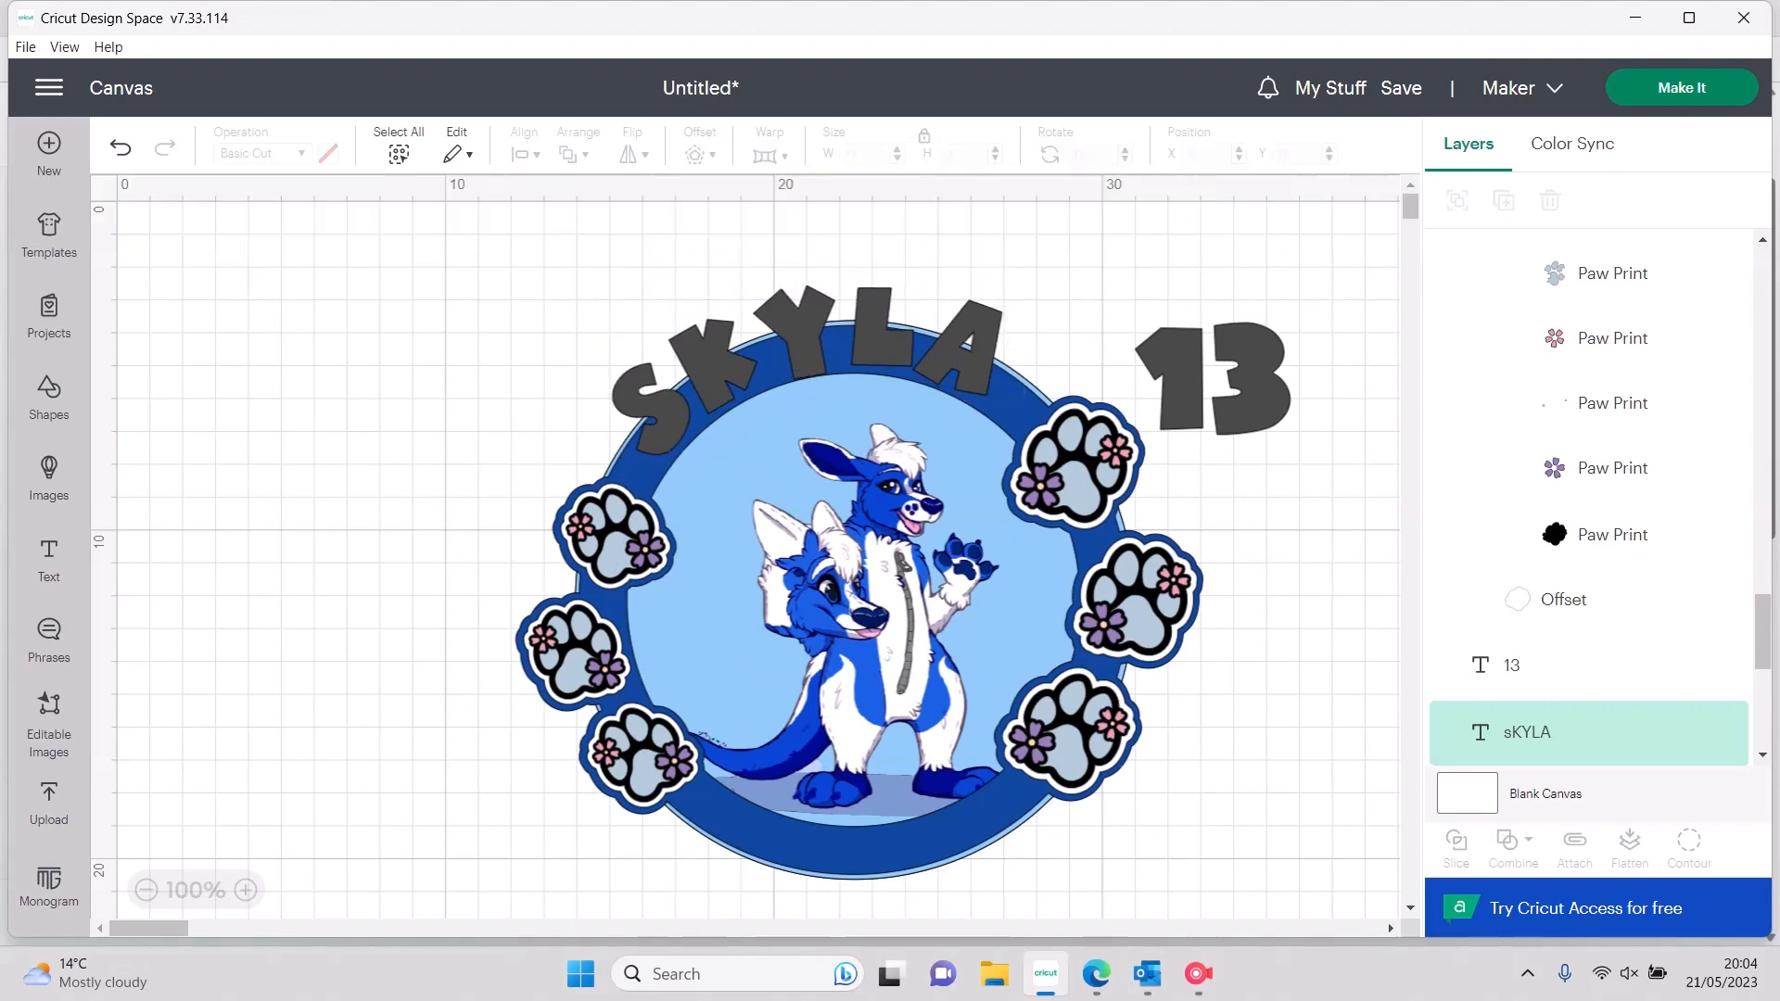
Place and enlarge the number 13 at the ring's bottom centre, and adjust the arched name text to about 12.23 cm wide, rotated 350.18°
drag(1213, 378, 906, 811)
drag(830, 866, 795, 892)
drag(812, 345, 816, 359)
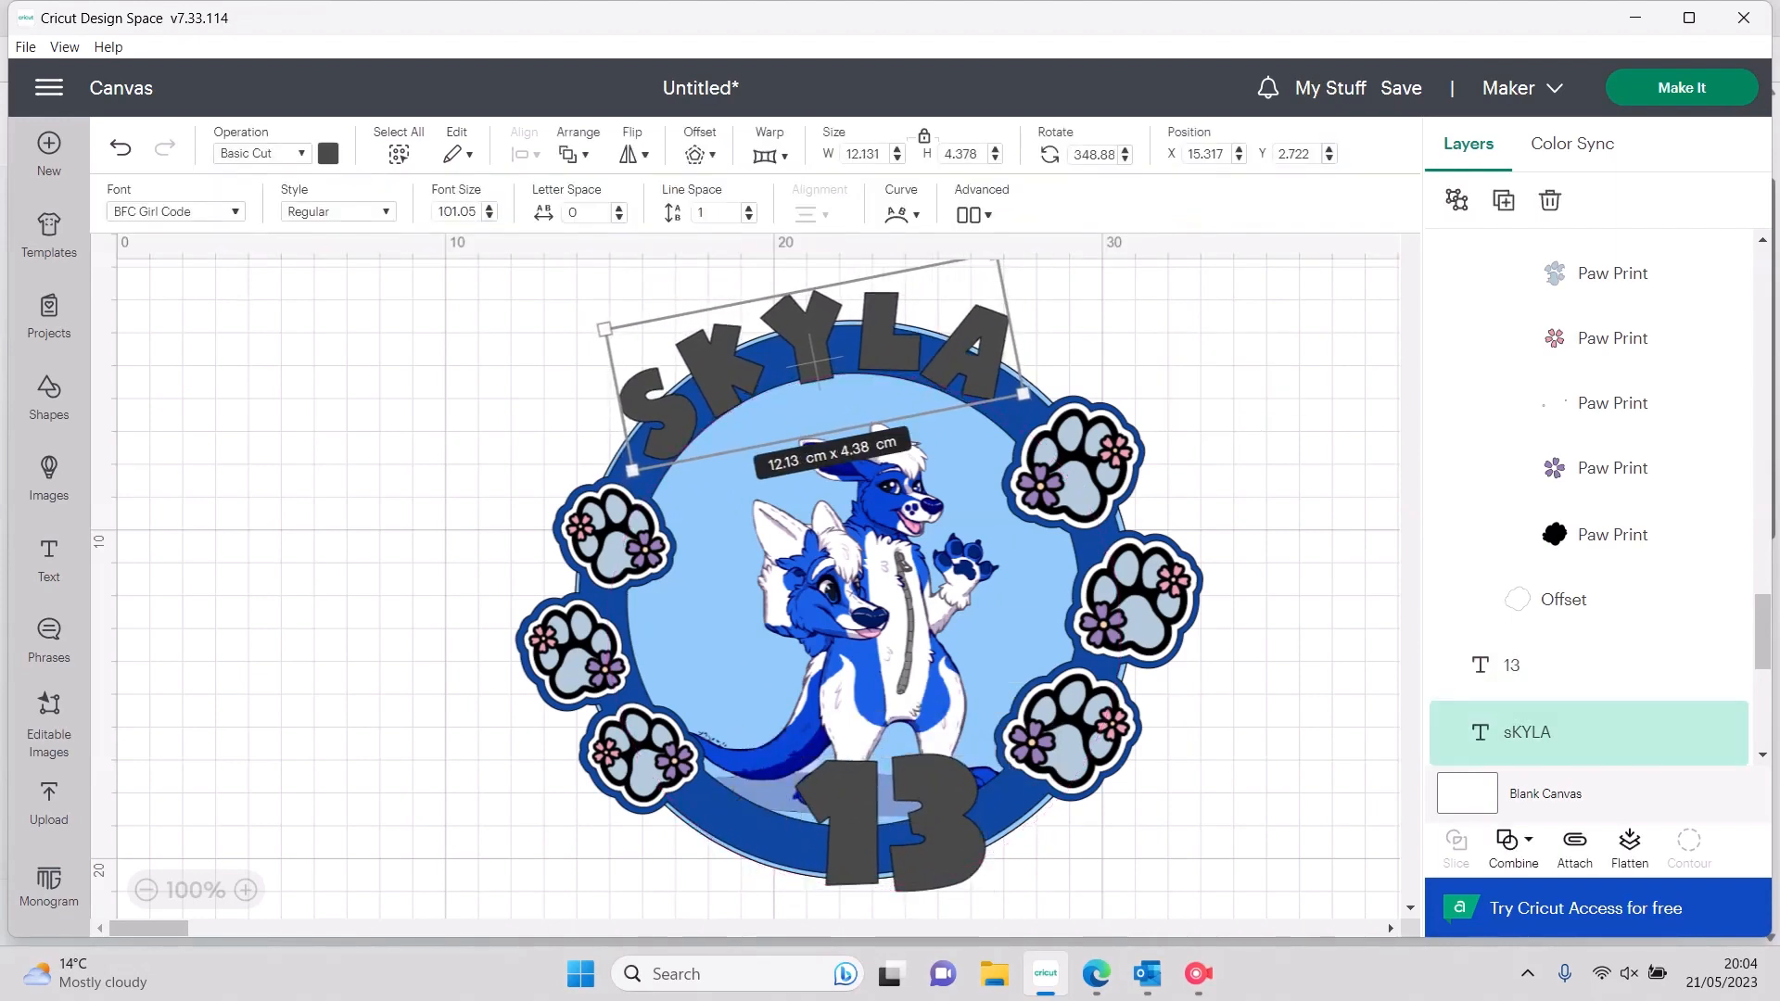
drag(1023, 393, 1036, 404)
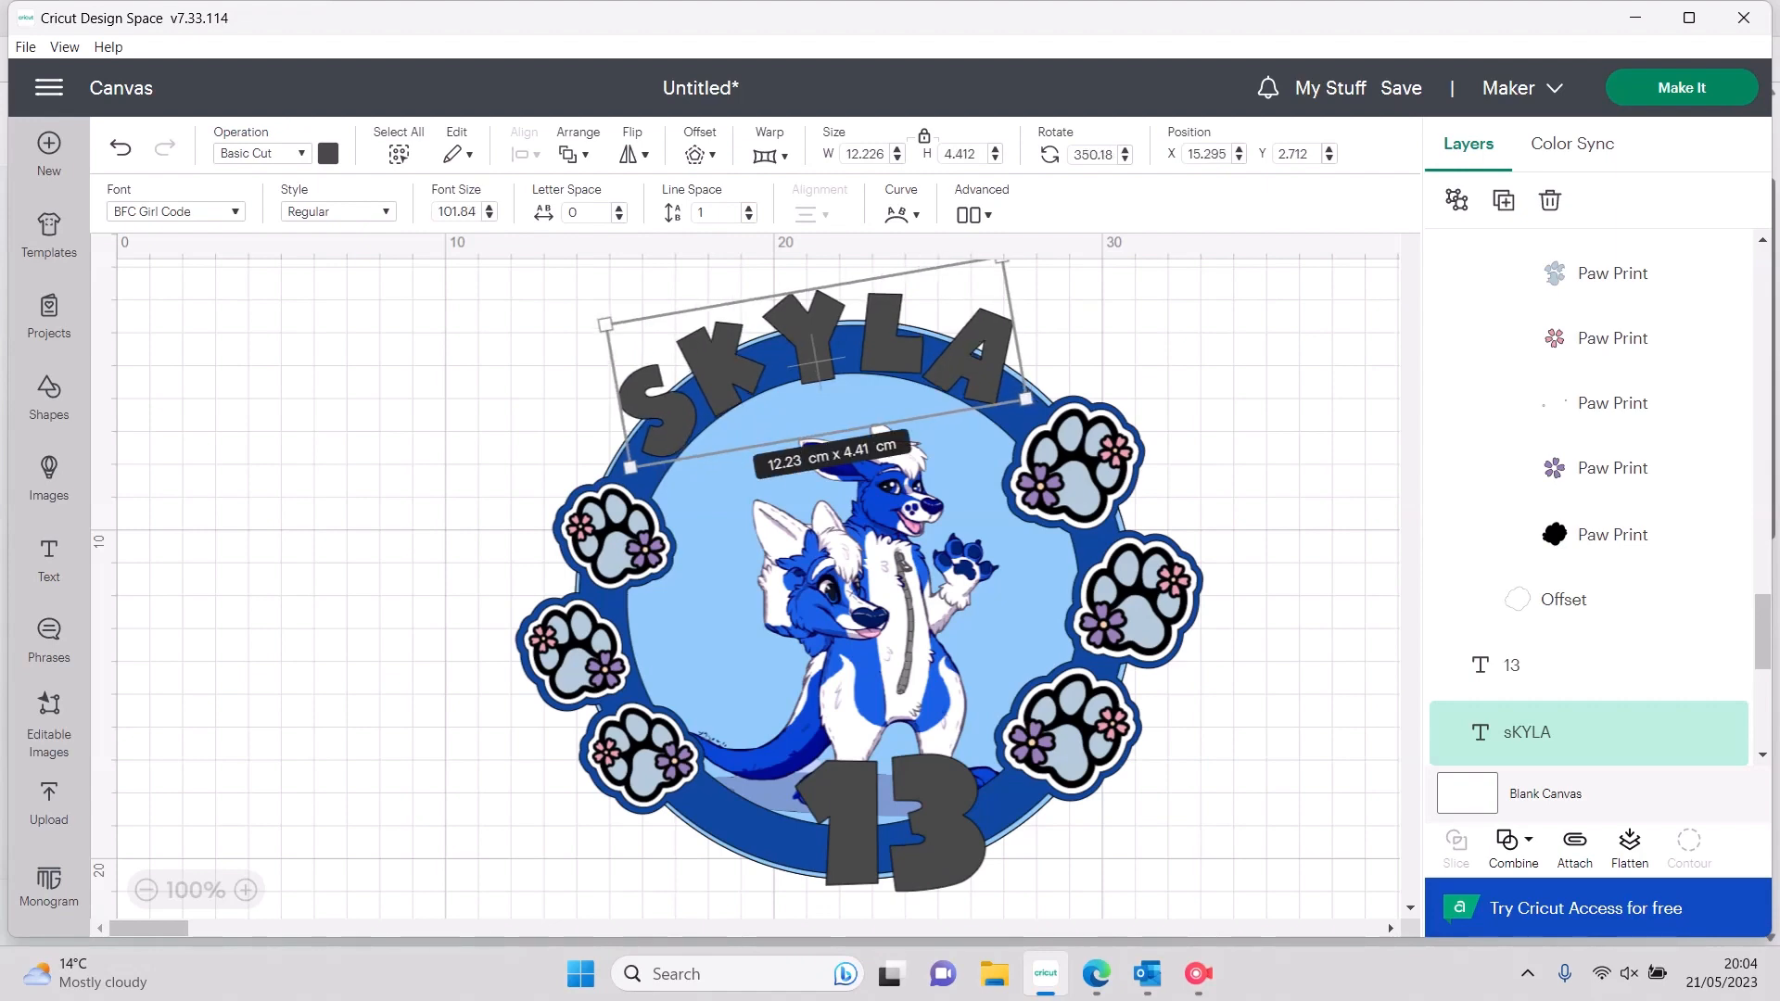
Try a 0.2 cm welded offset around the arched name text and undo it
click(700, 154)
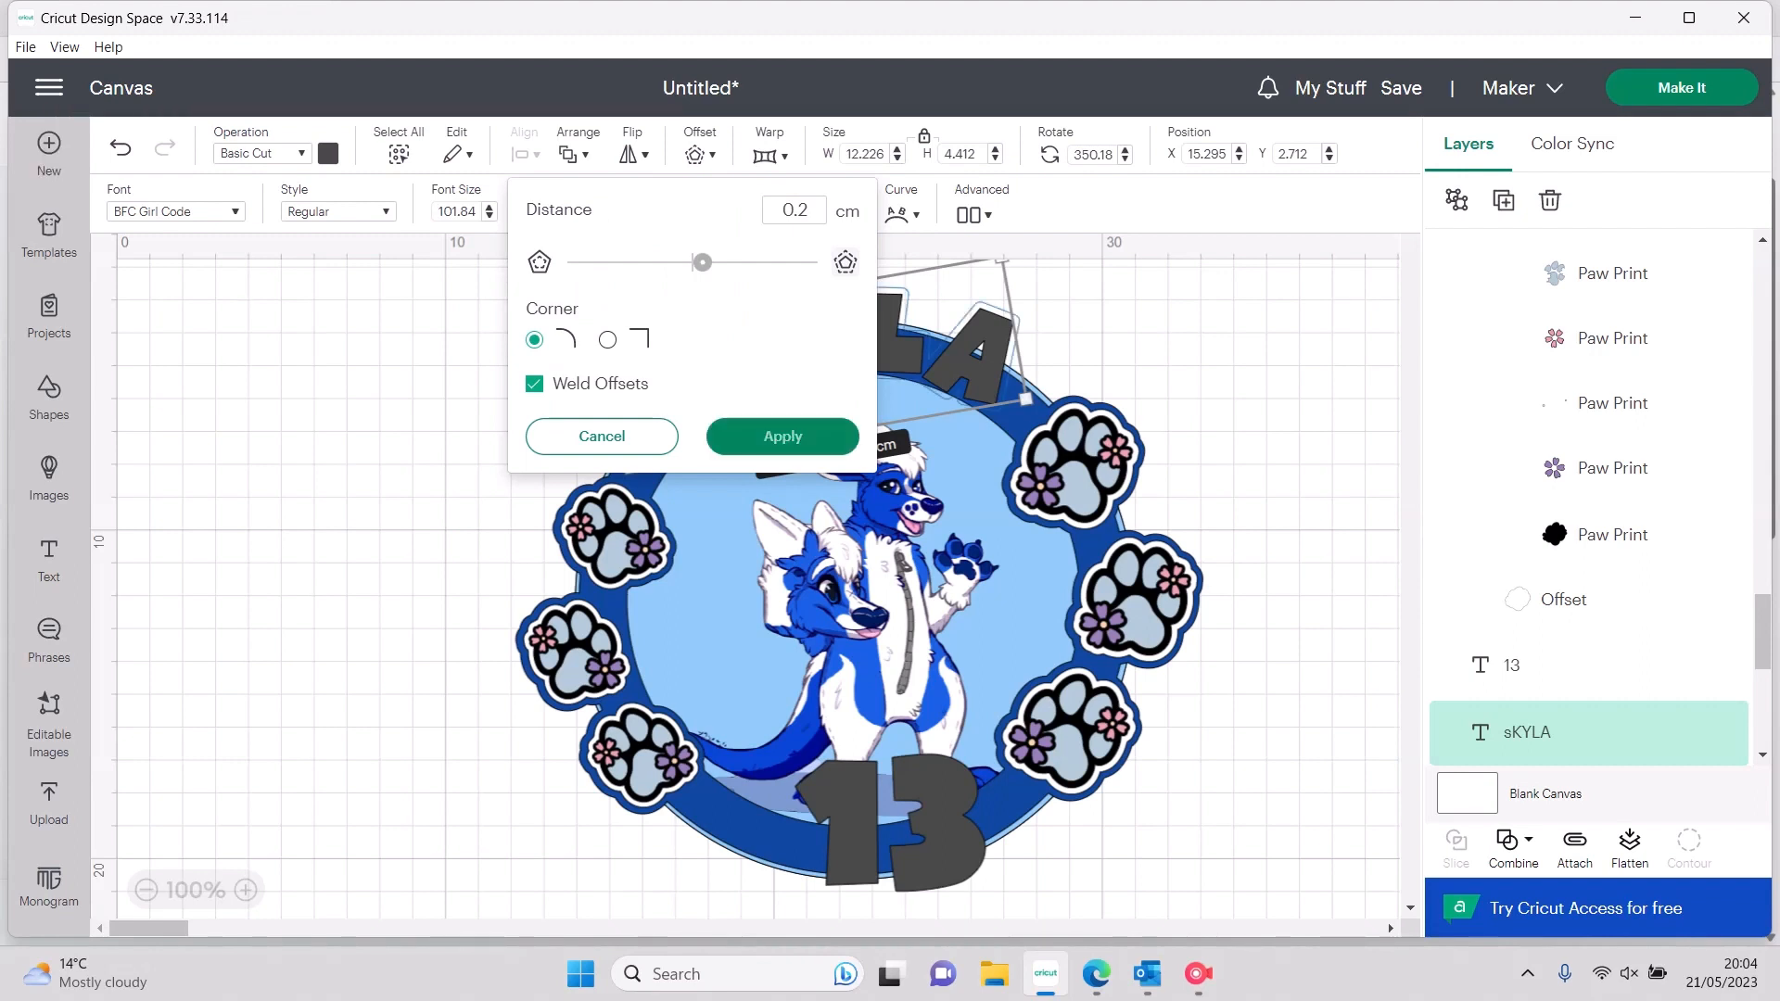
click(783, 436)
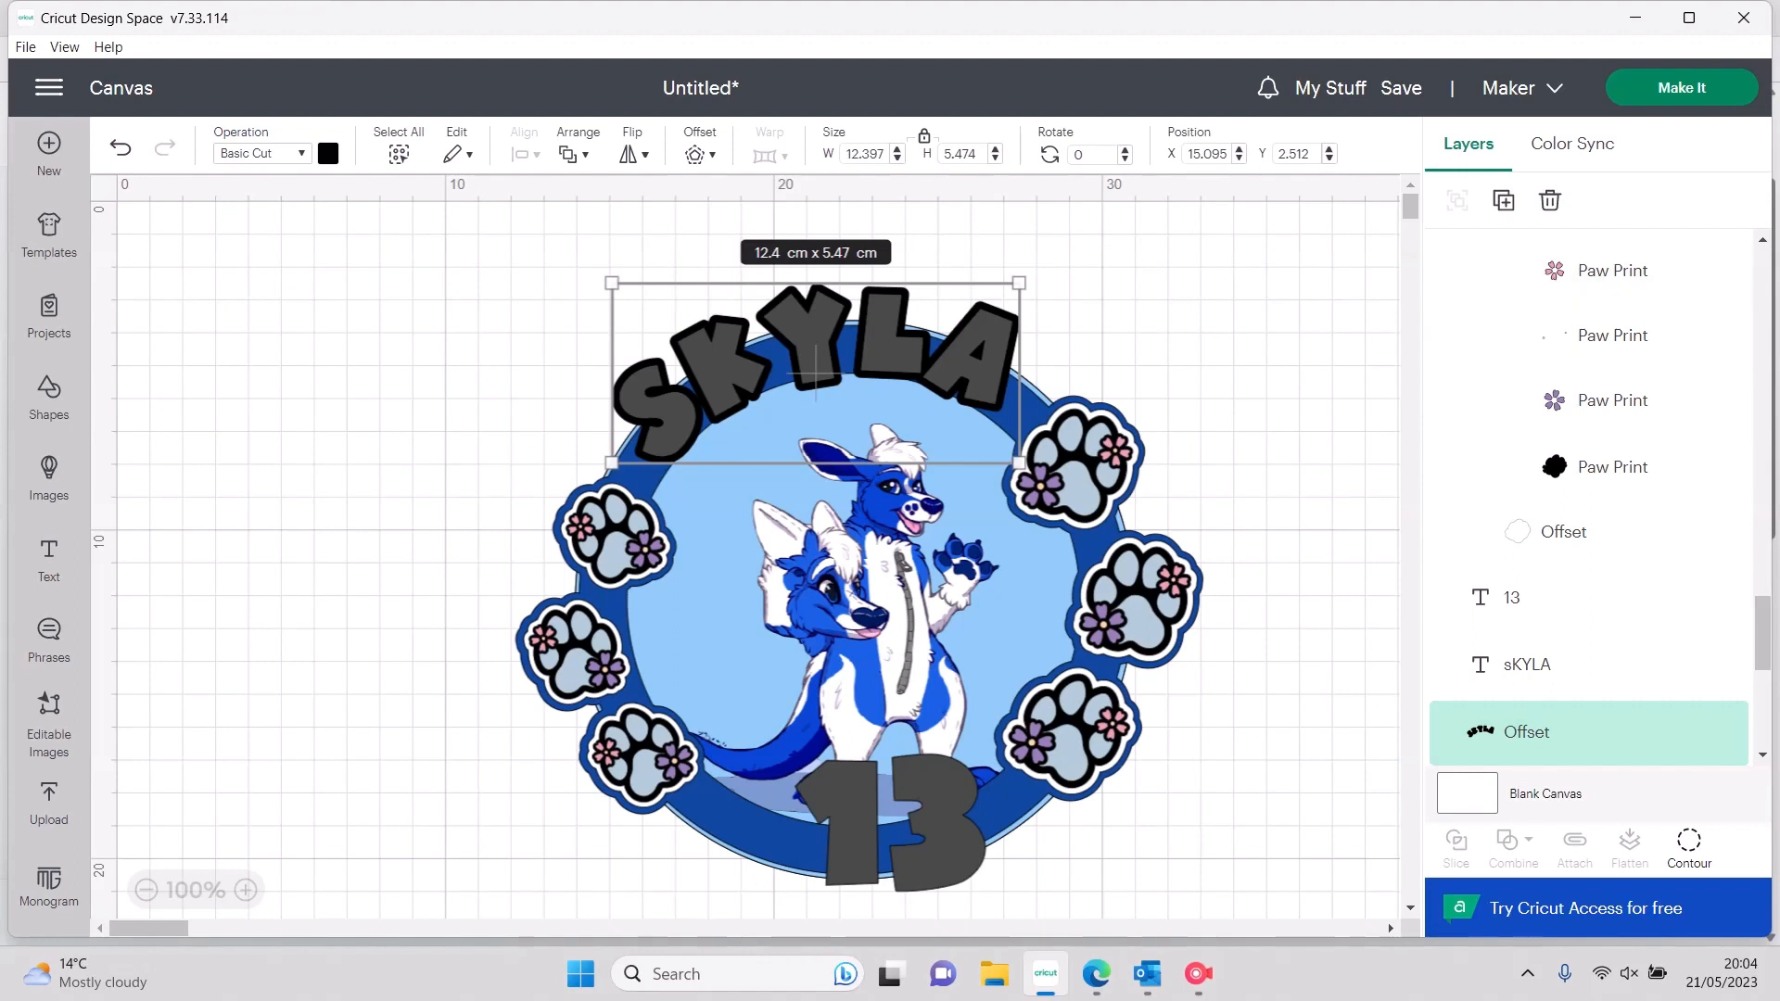
key(ctrl+z)
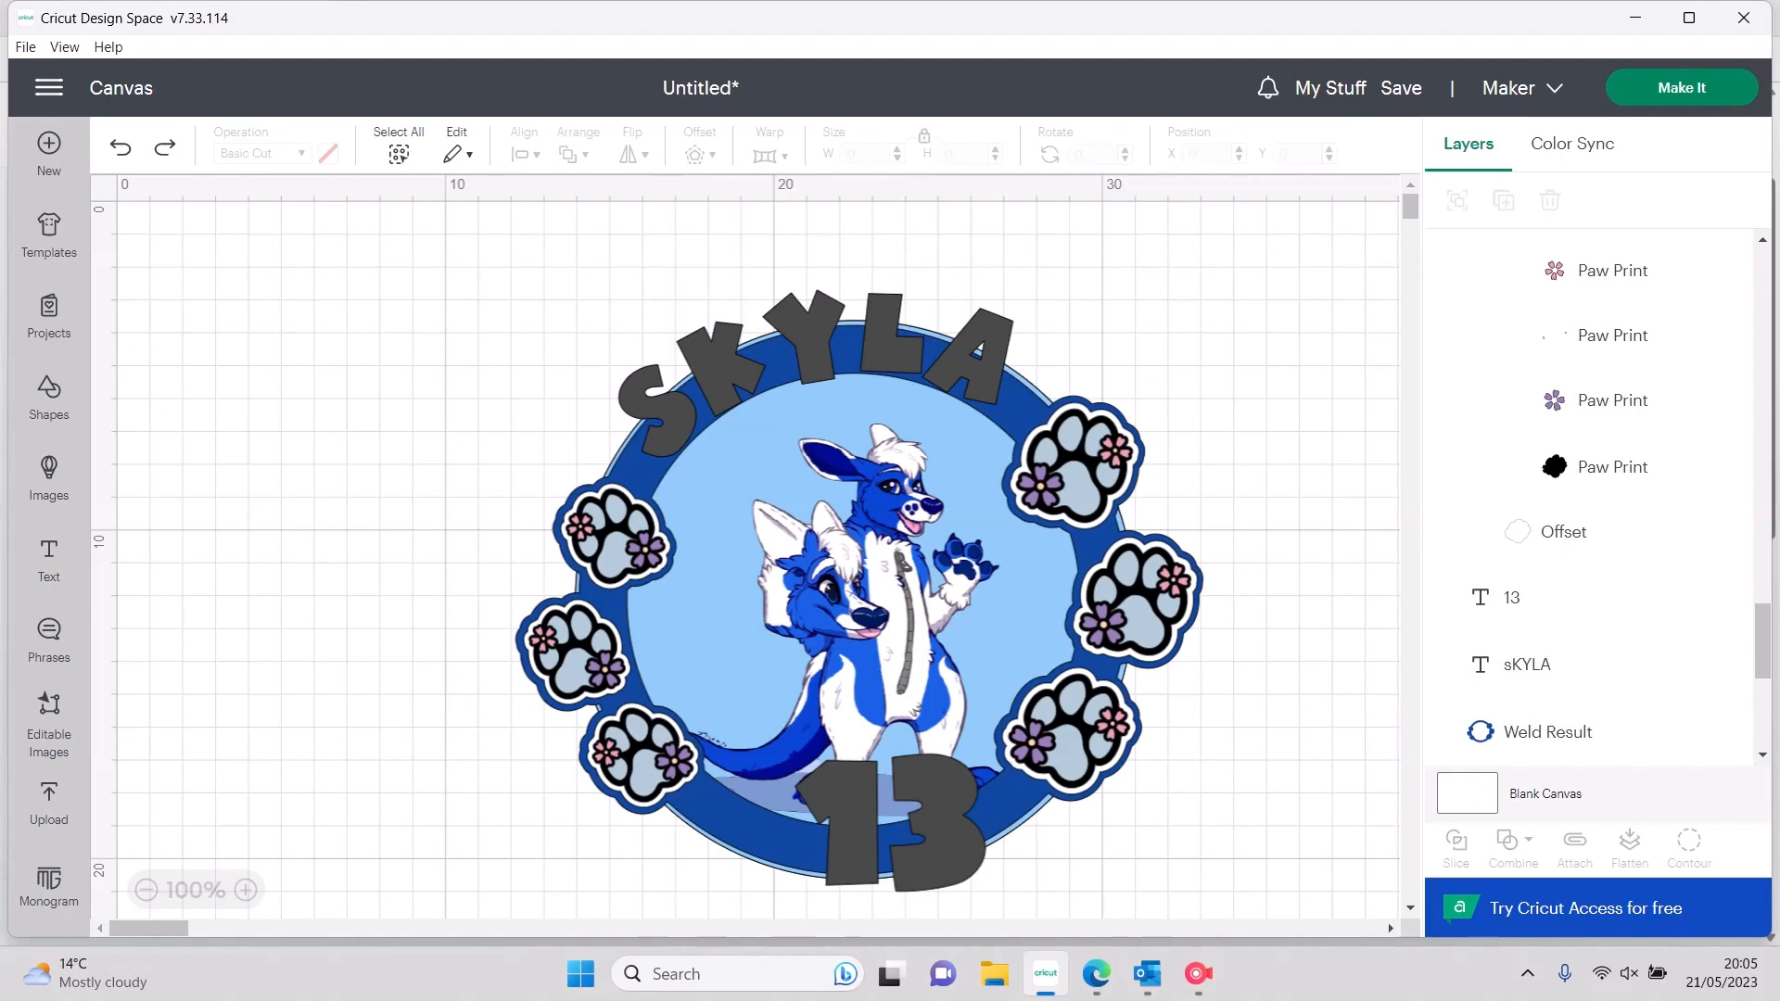
Clear the font search and browse the full Cricut font list for a replacement font for the name text
click(814, 360)
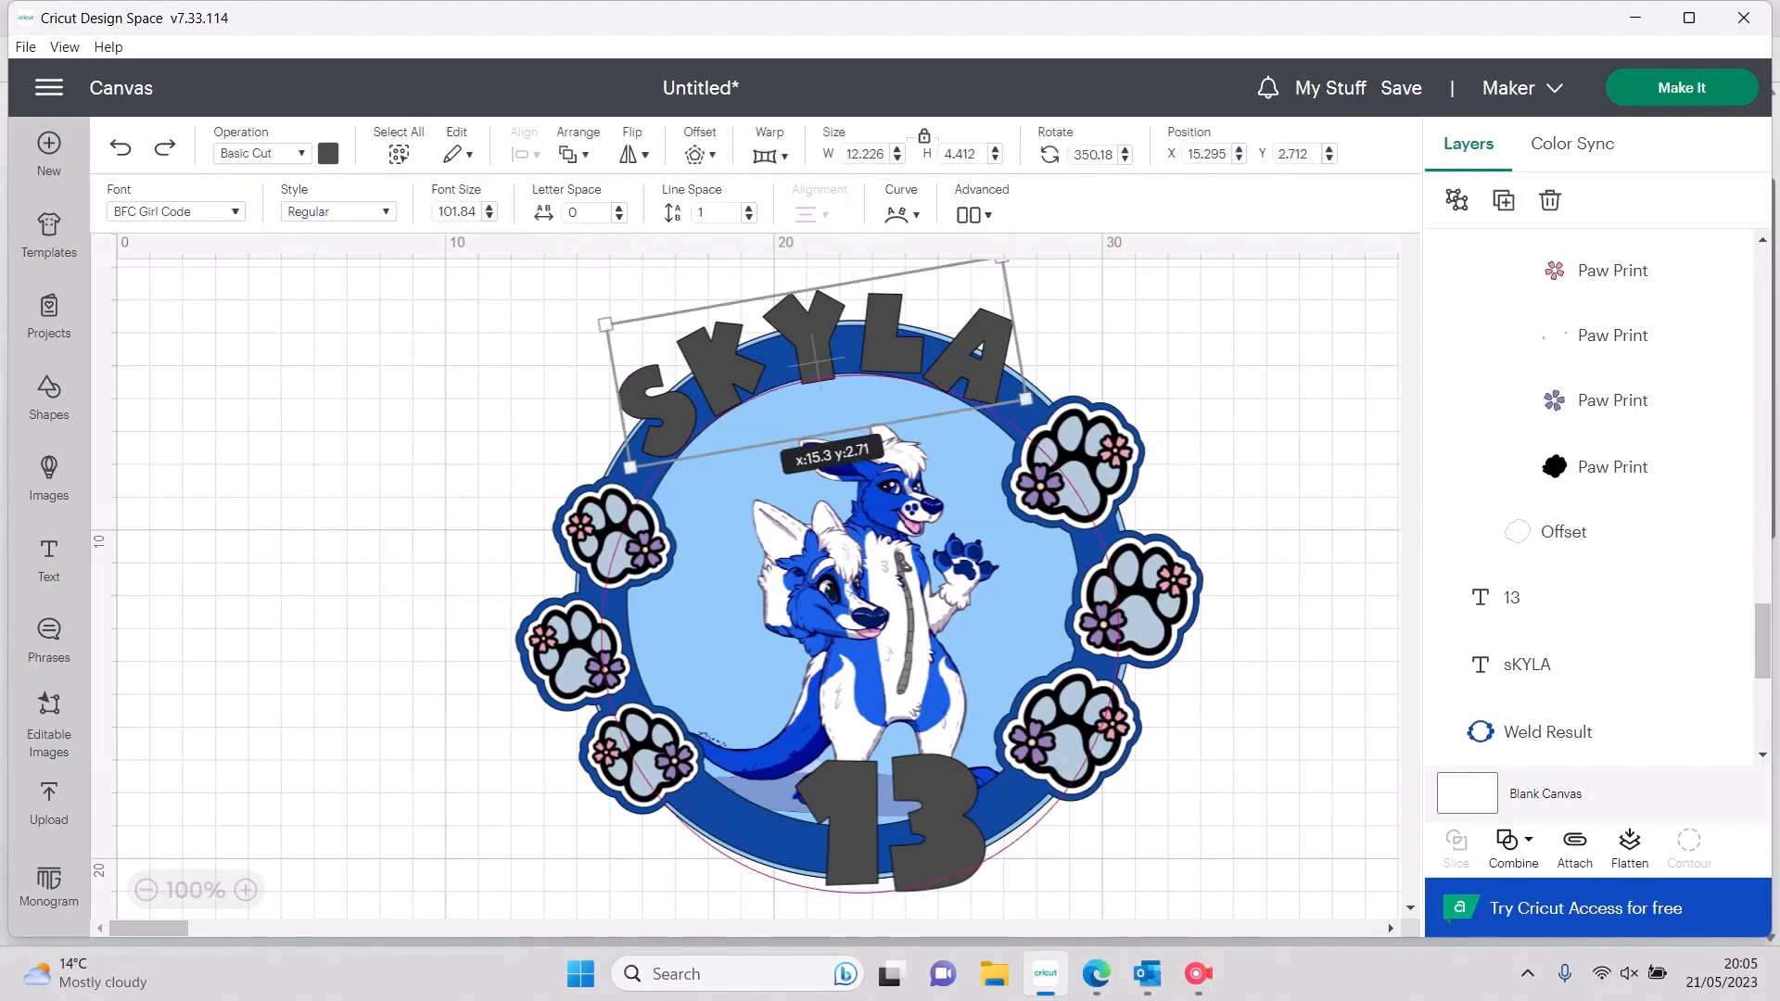
click(177, 213)
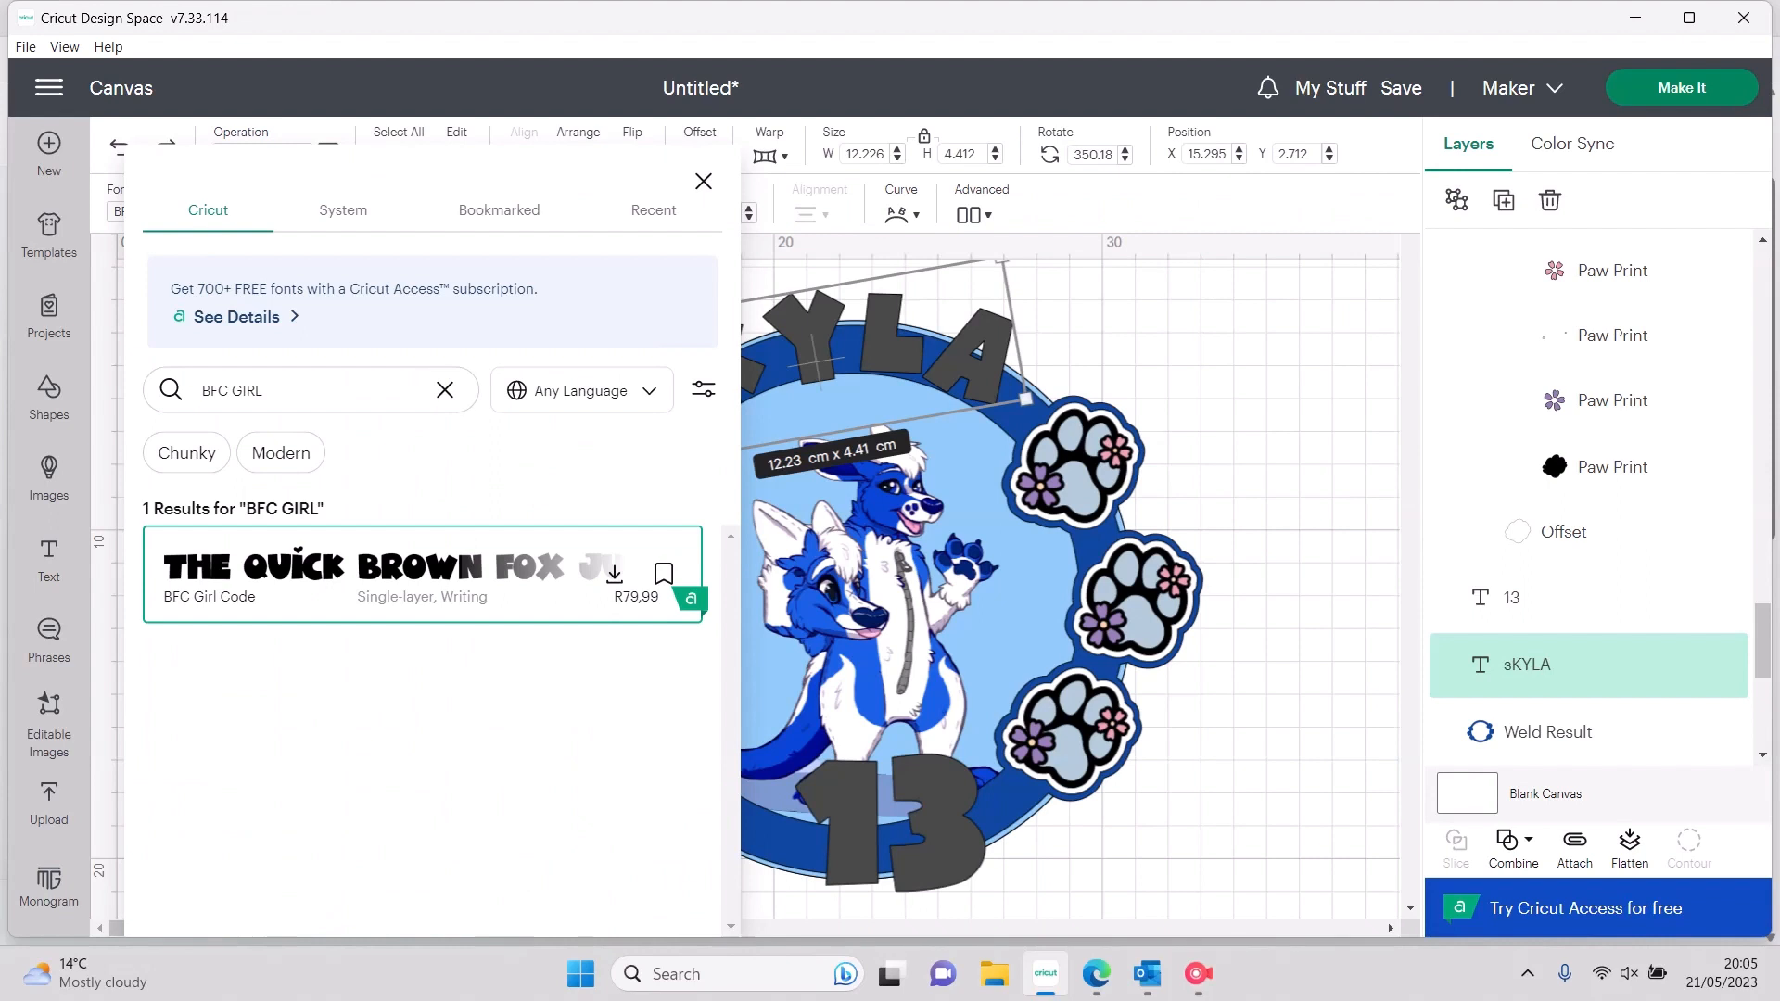
click(445, 390)
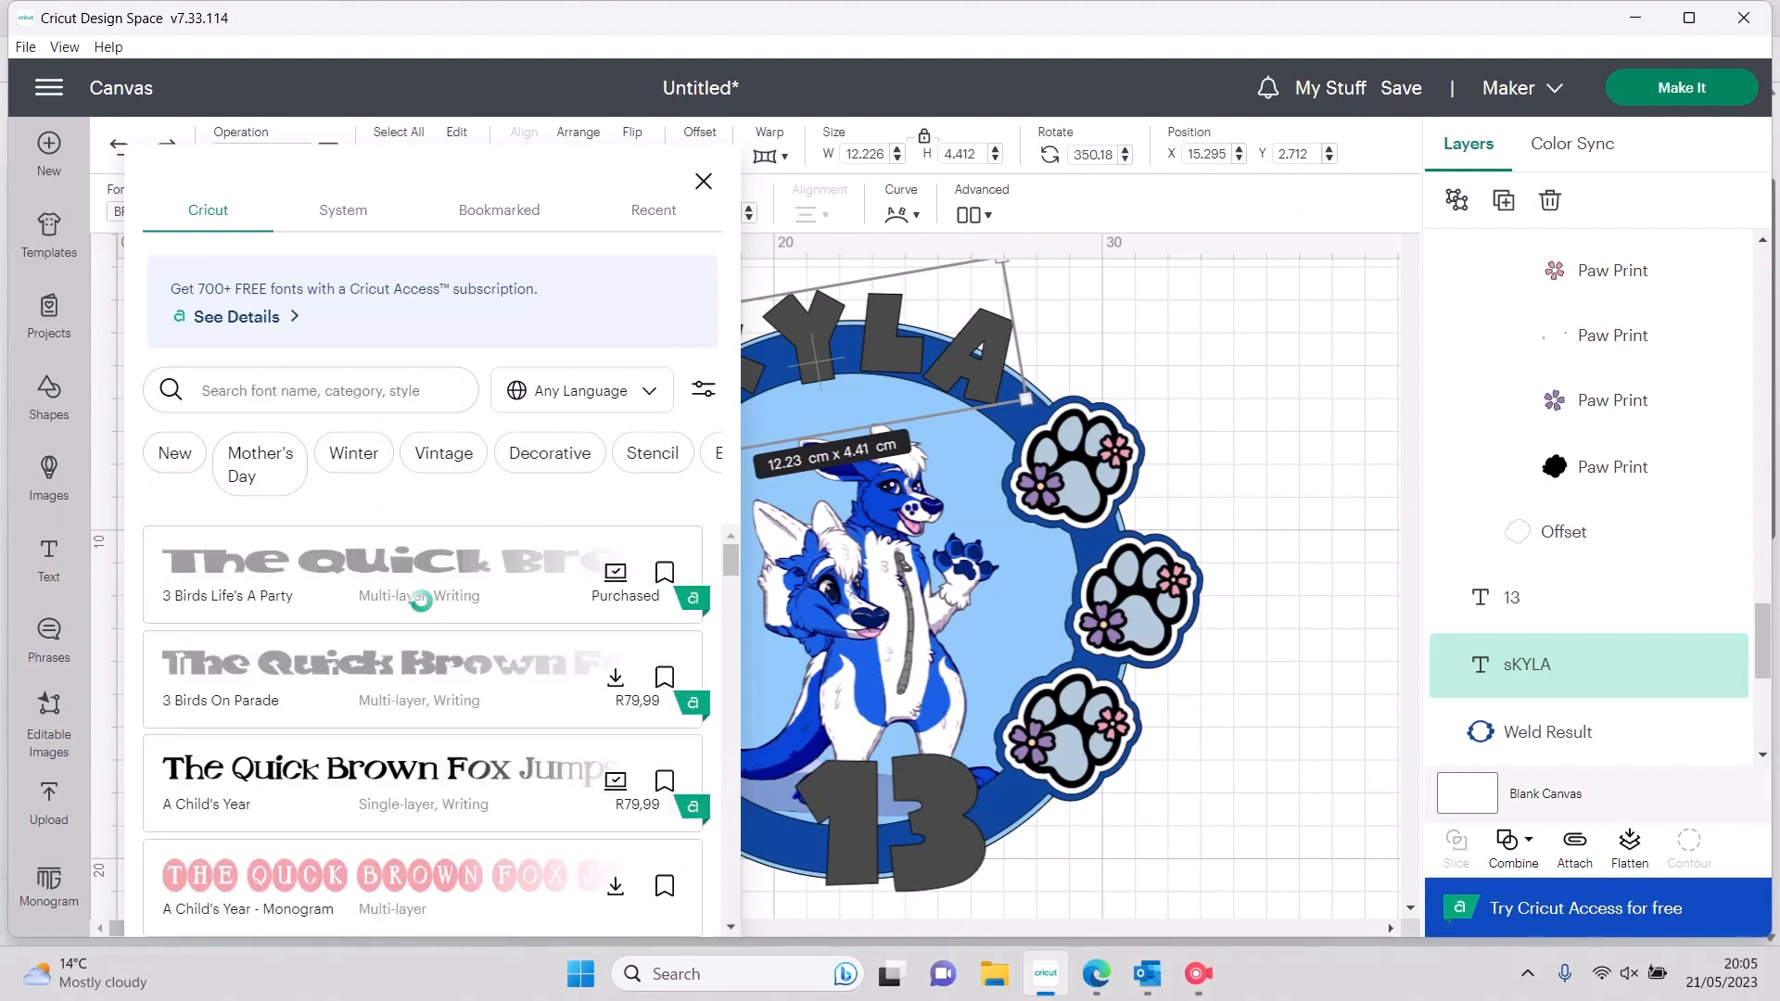
scroll(420, 601, down, 10)
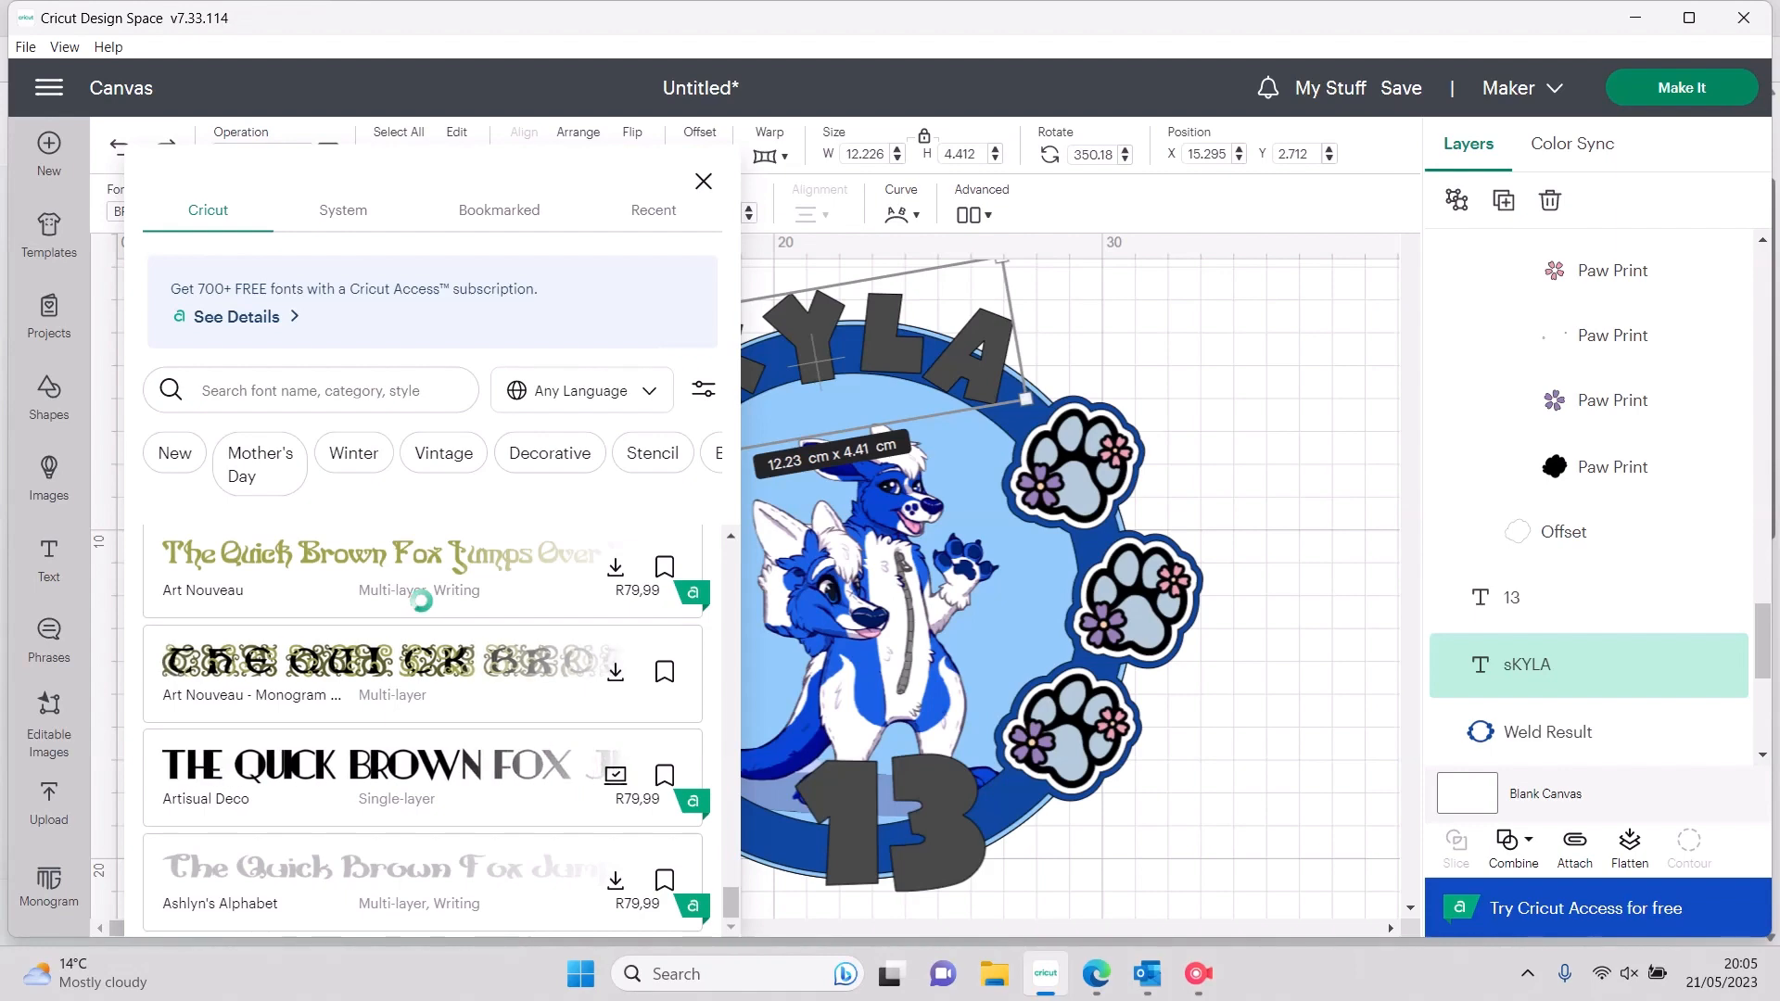
scroll(421, 601, up, 5)
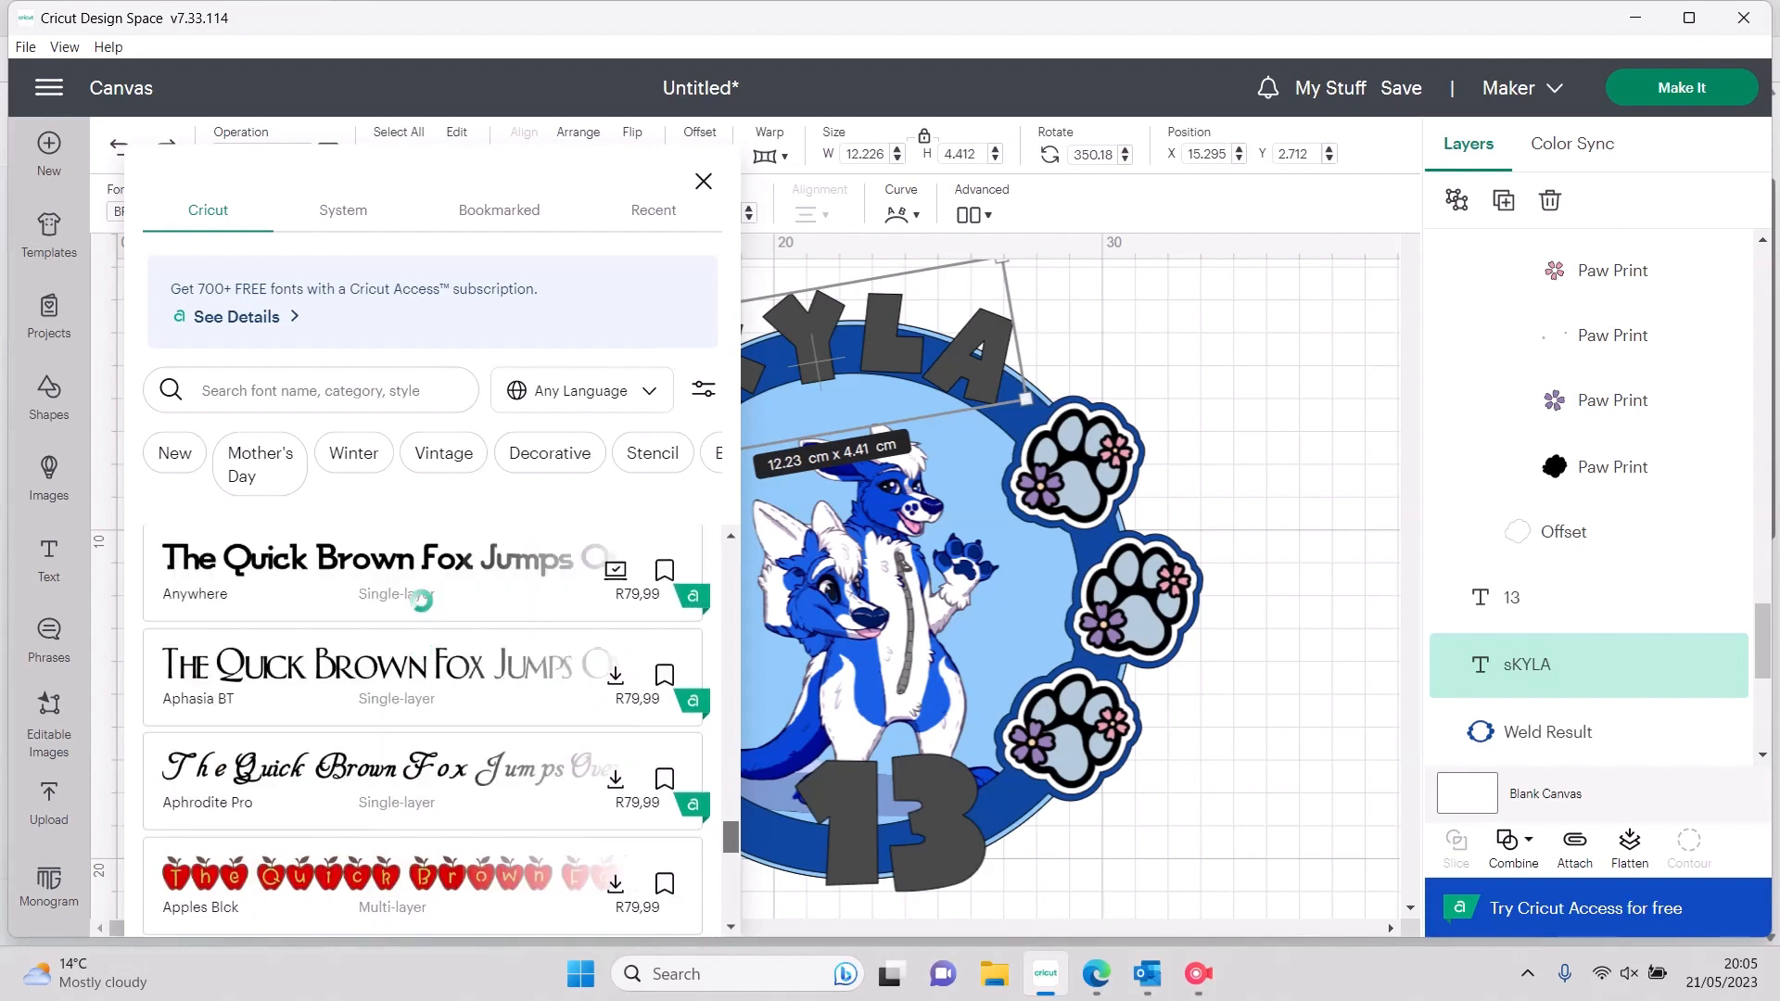
scroll(421, 601, up, 5)
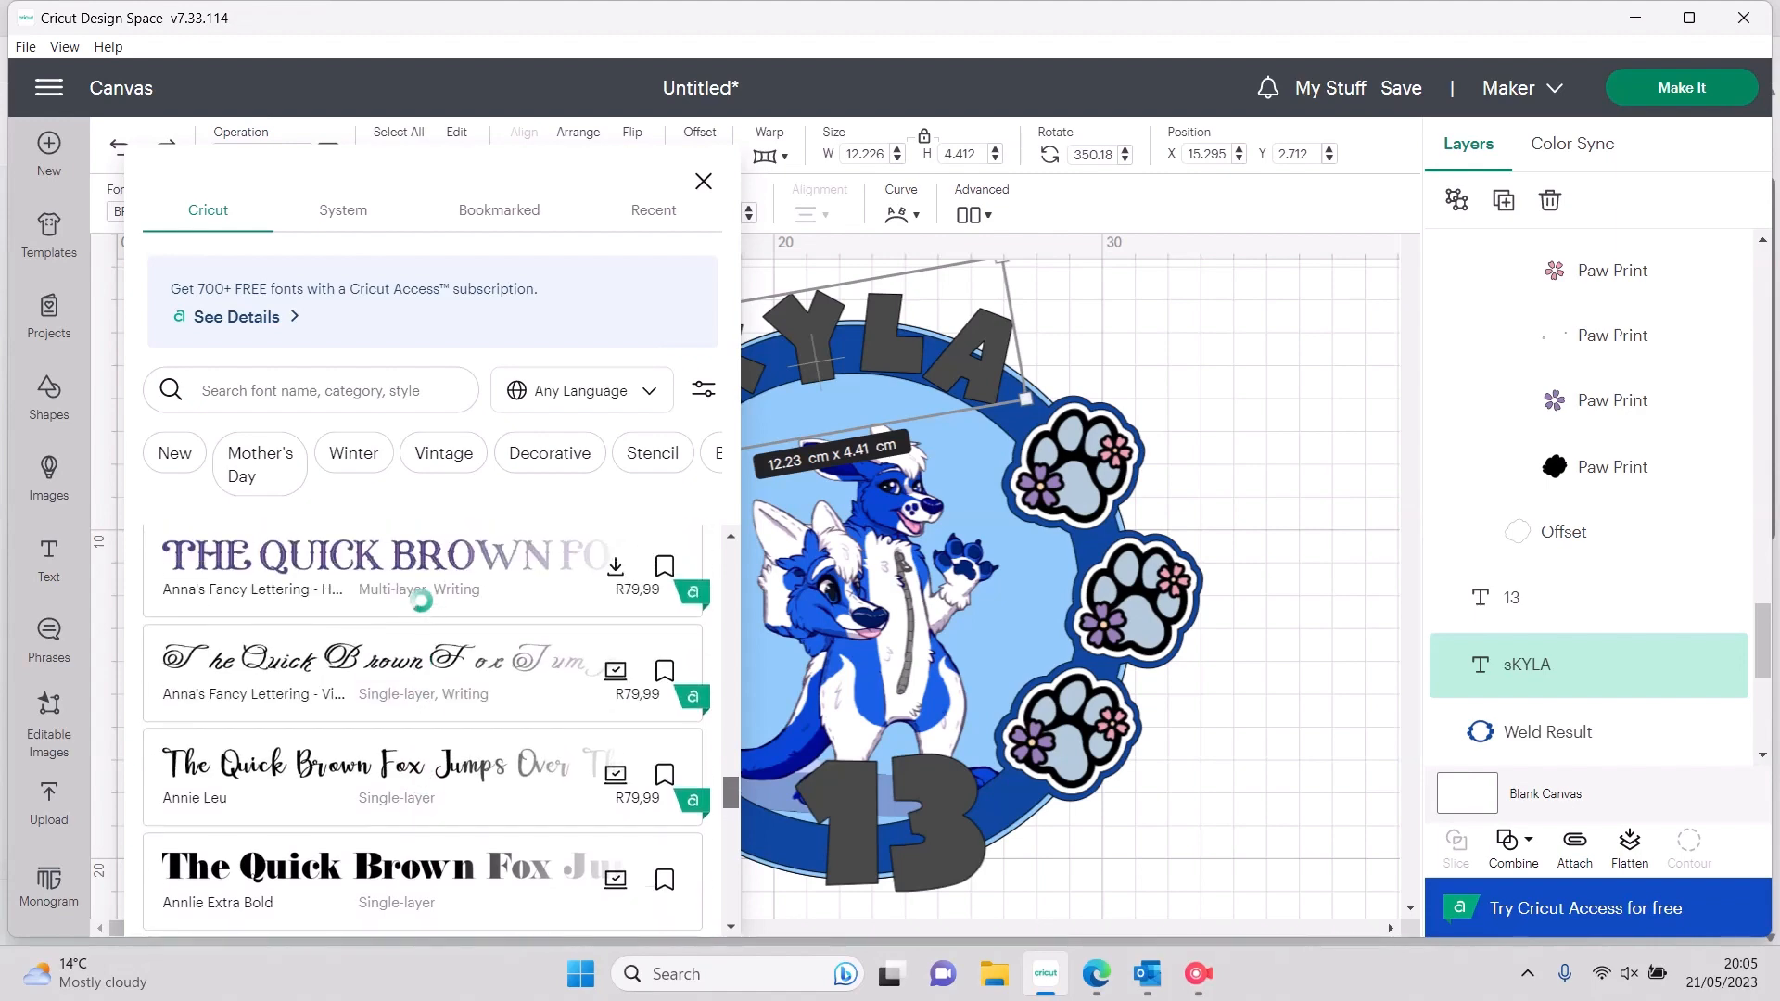
scroll(421, 601, up, 4)
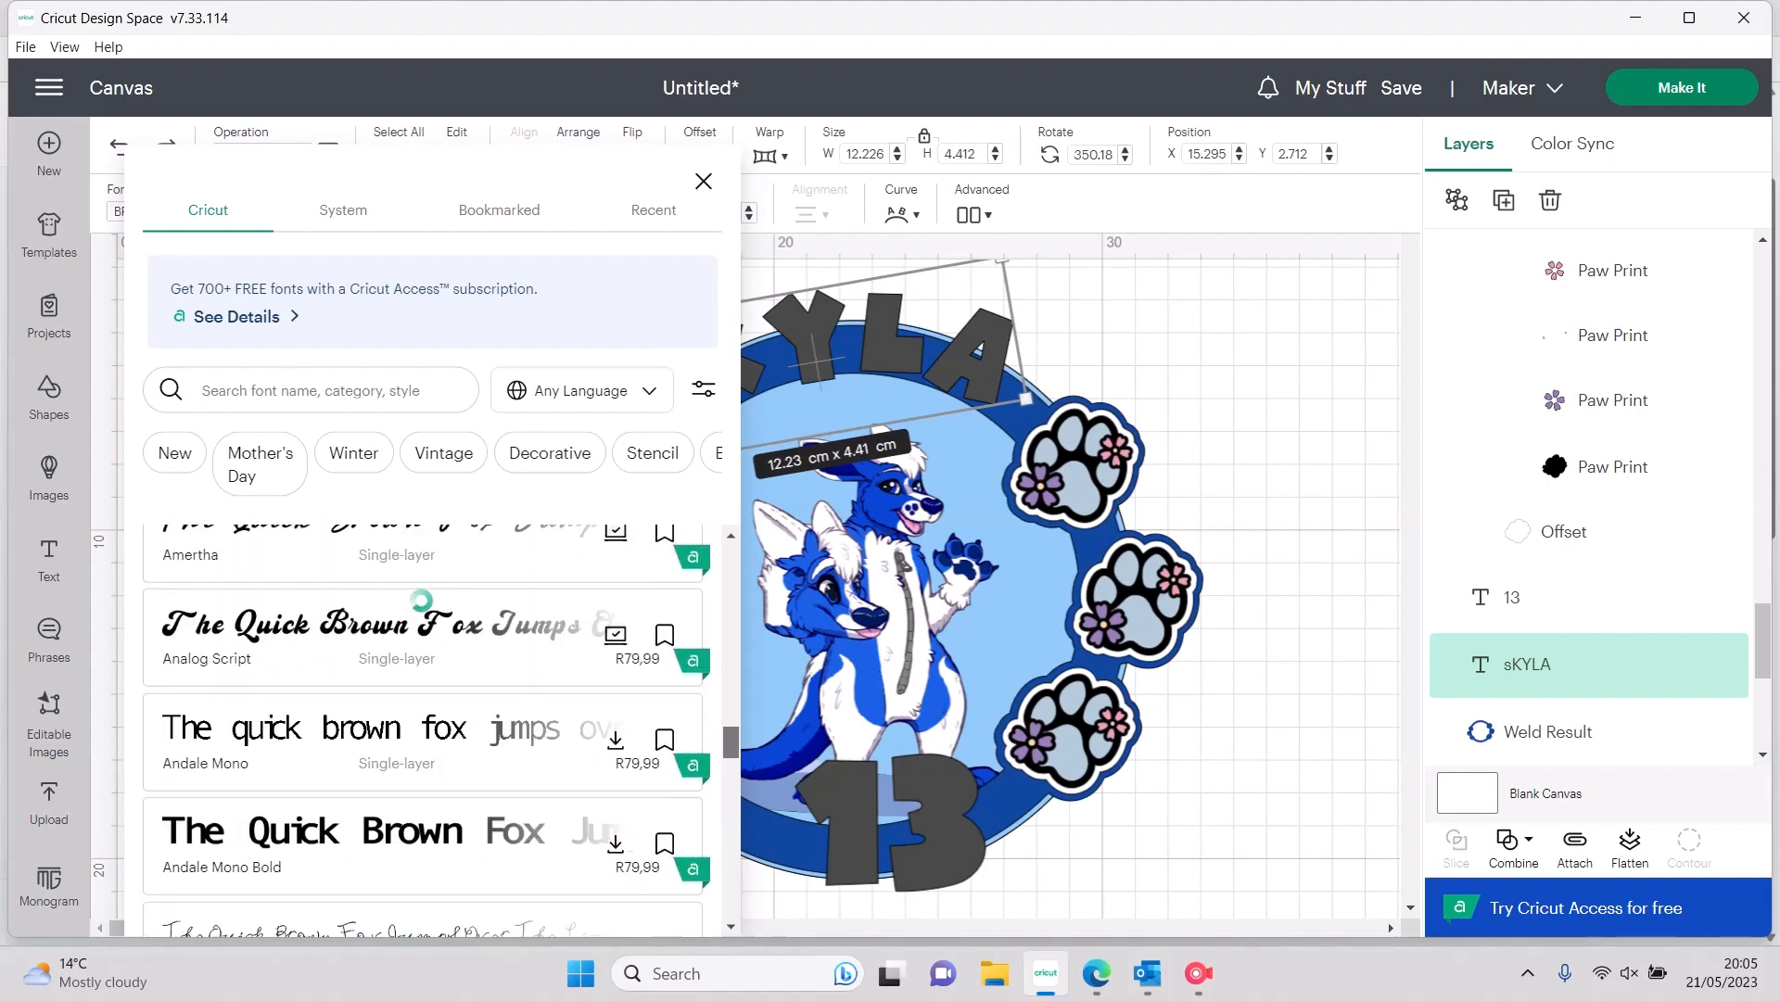
scroll(421, 601, up, 2)
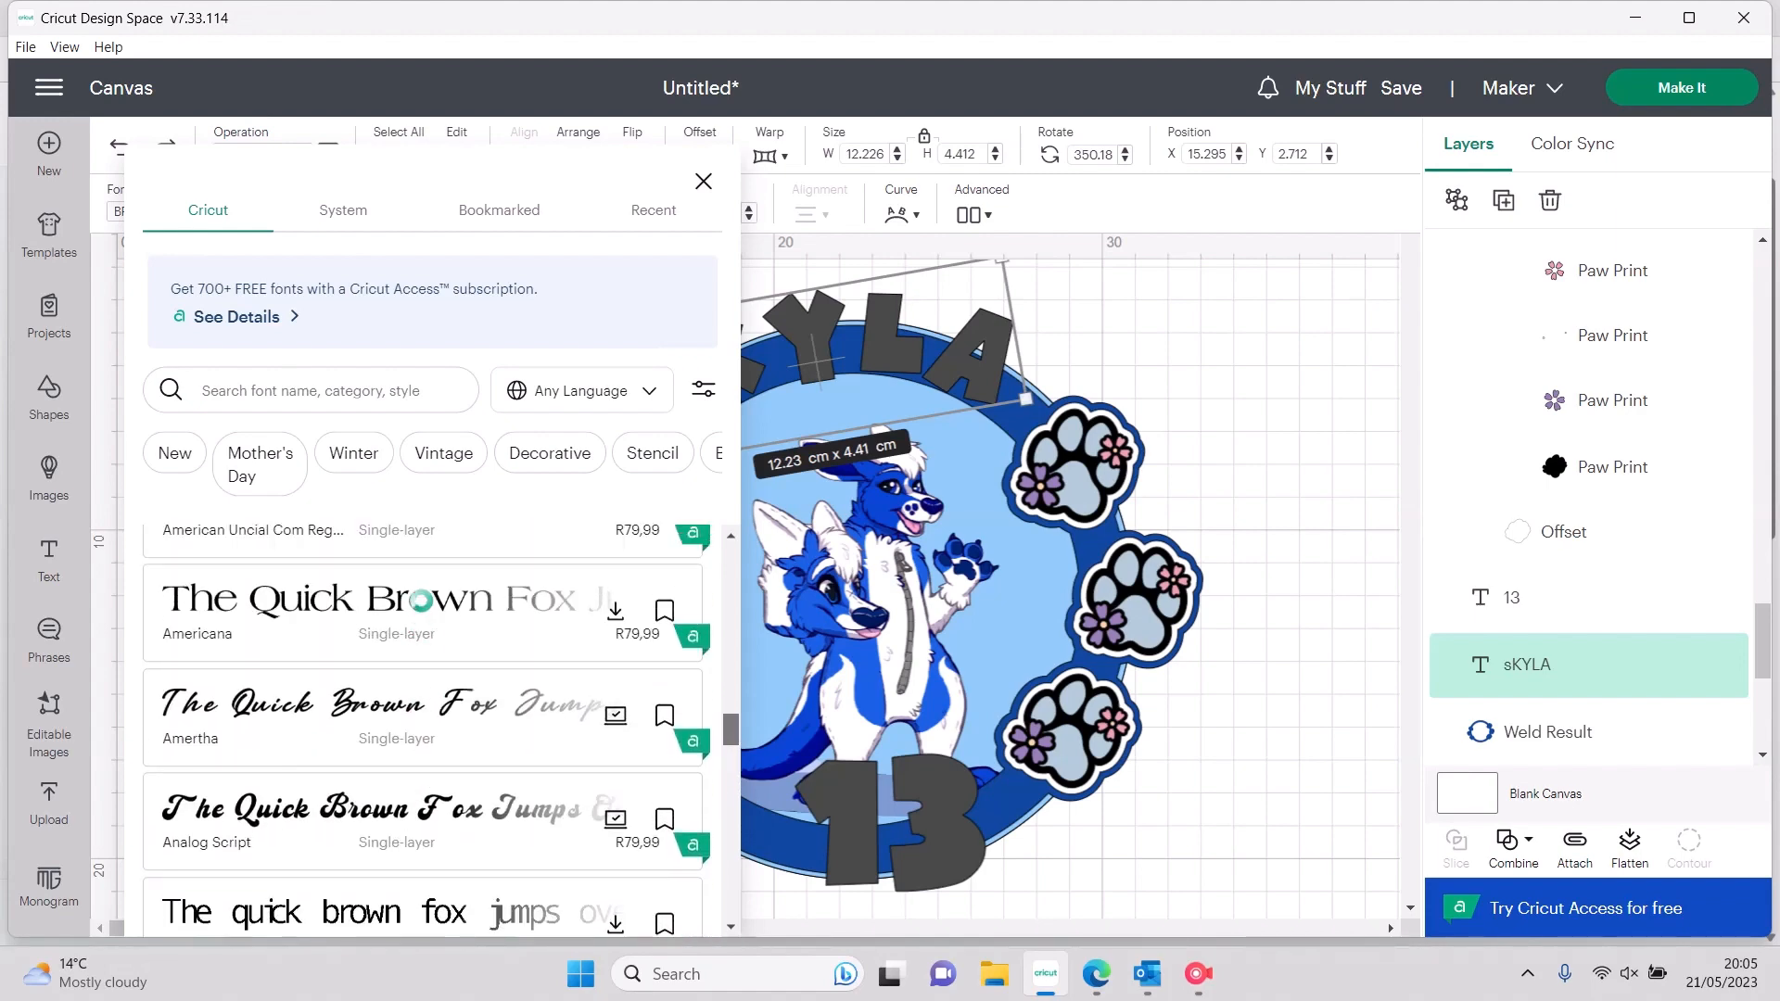
scroll(421, 601, up, 4)
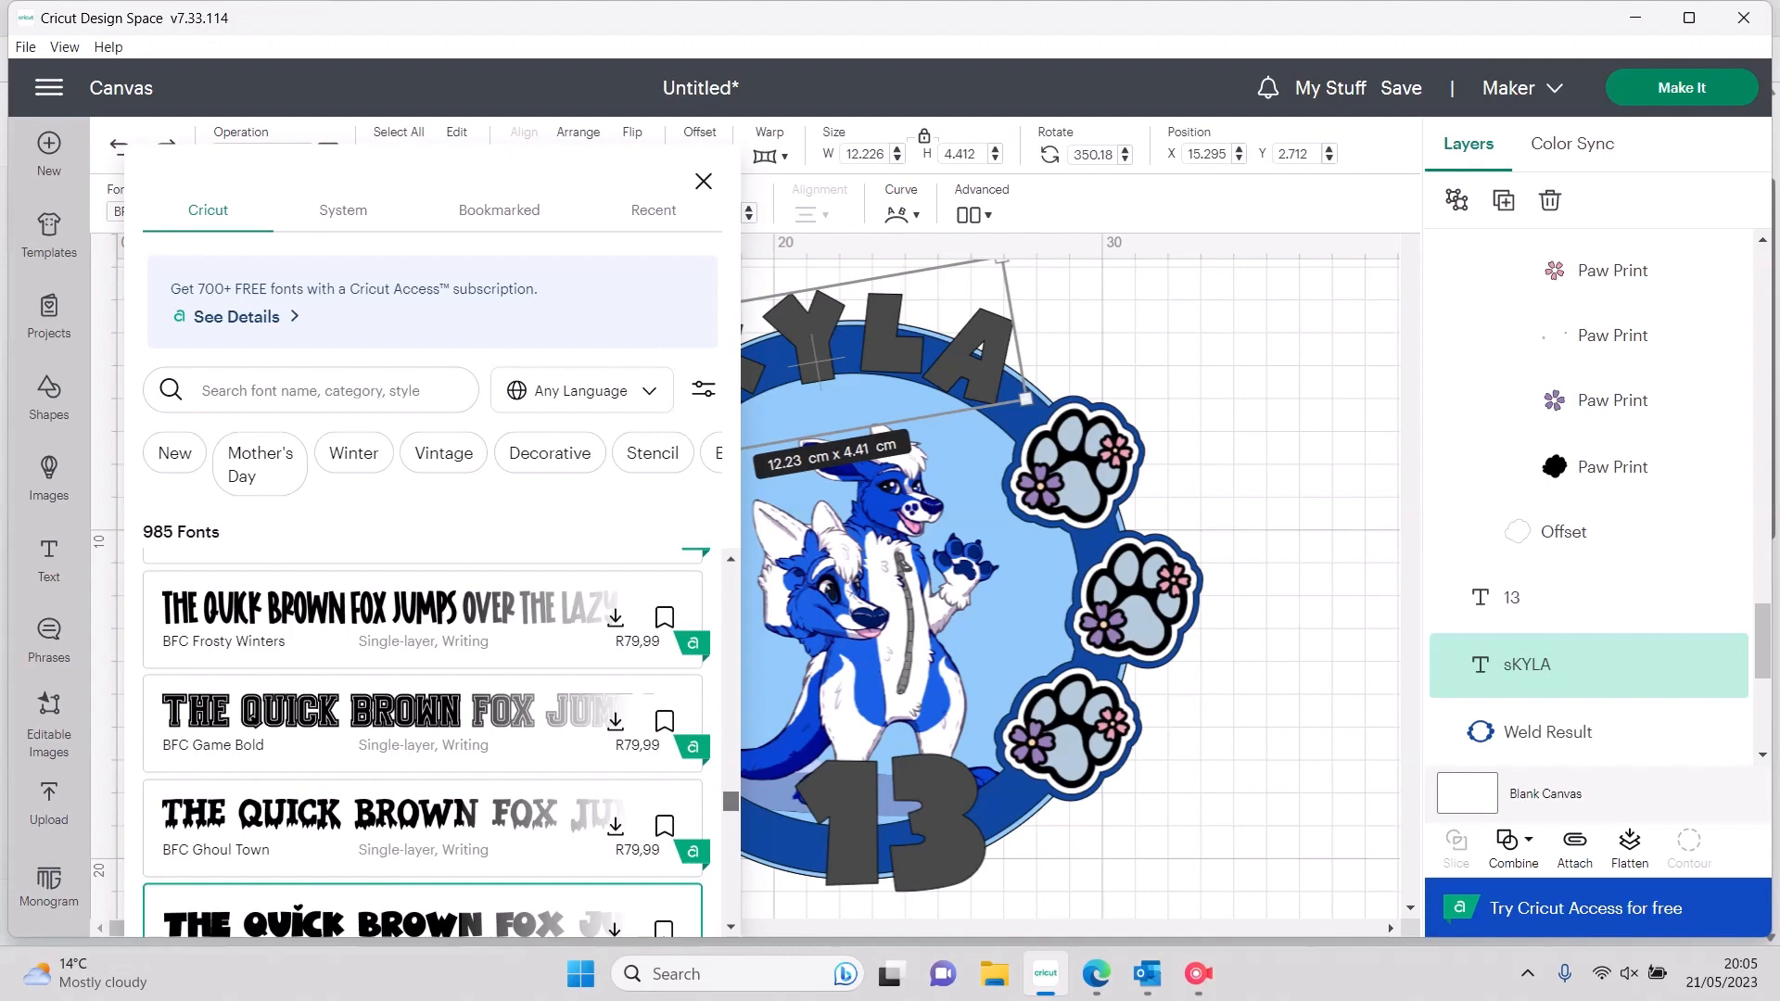
scroll(421, 742, up, 3)
scroll(422, 742, up, 3)
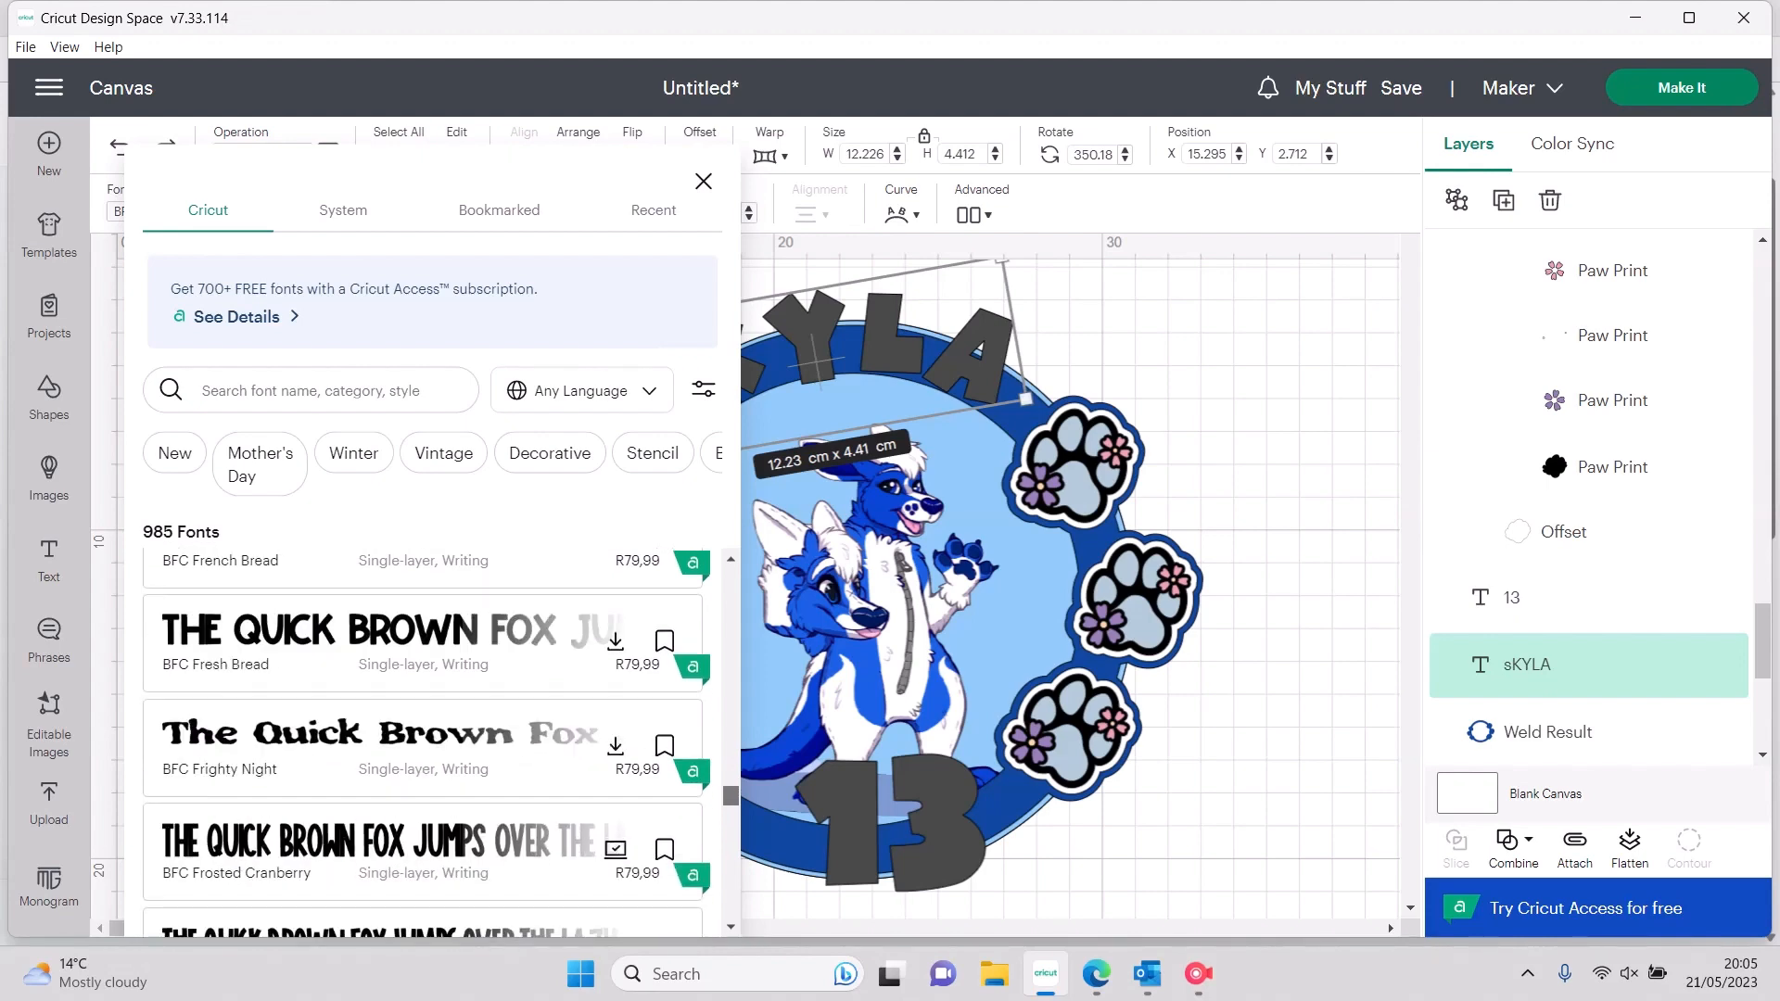
scroll(422, 742, down, 1)
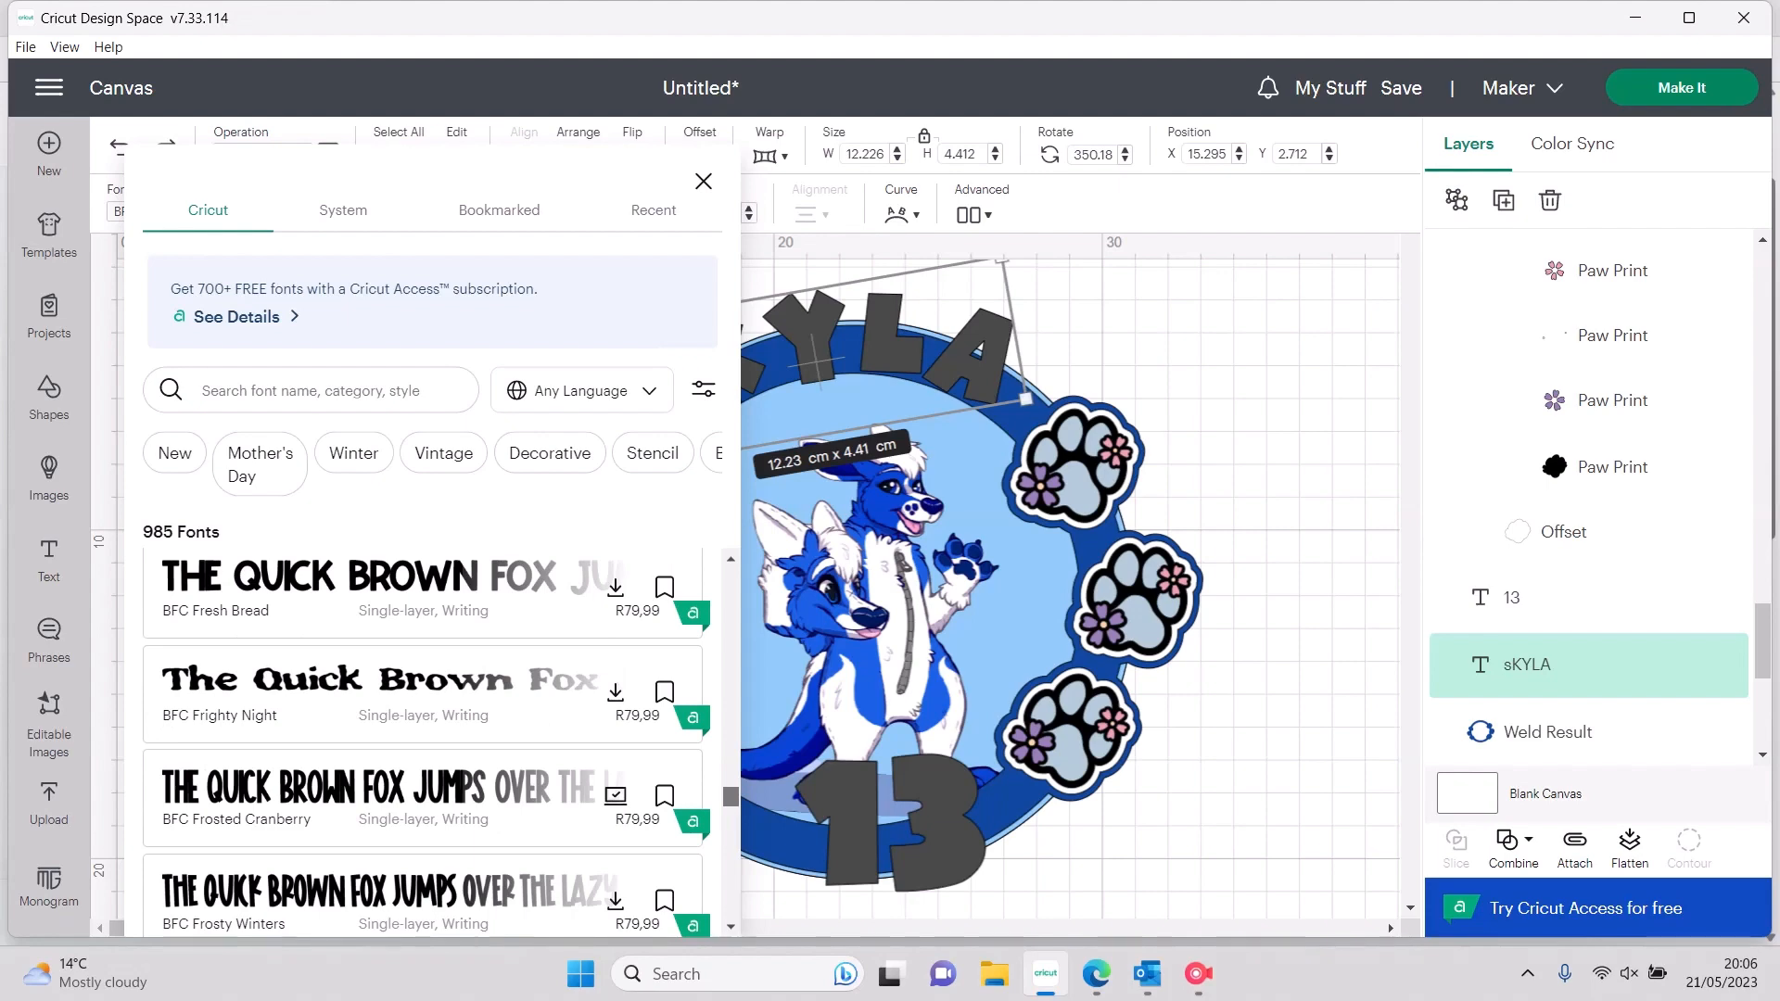
scroll(422, 741, down, 3)
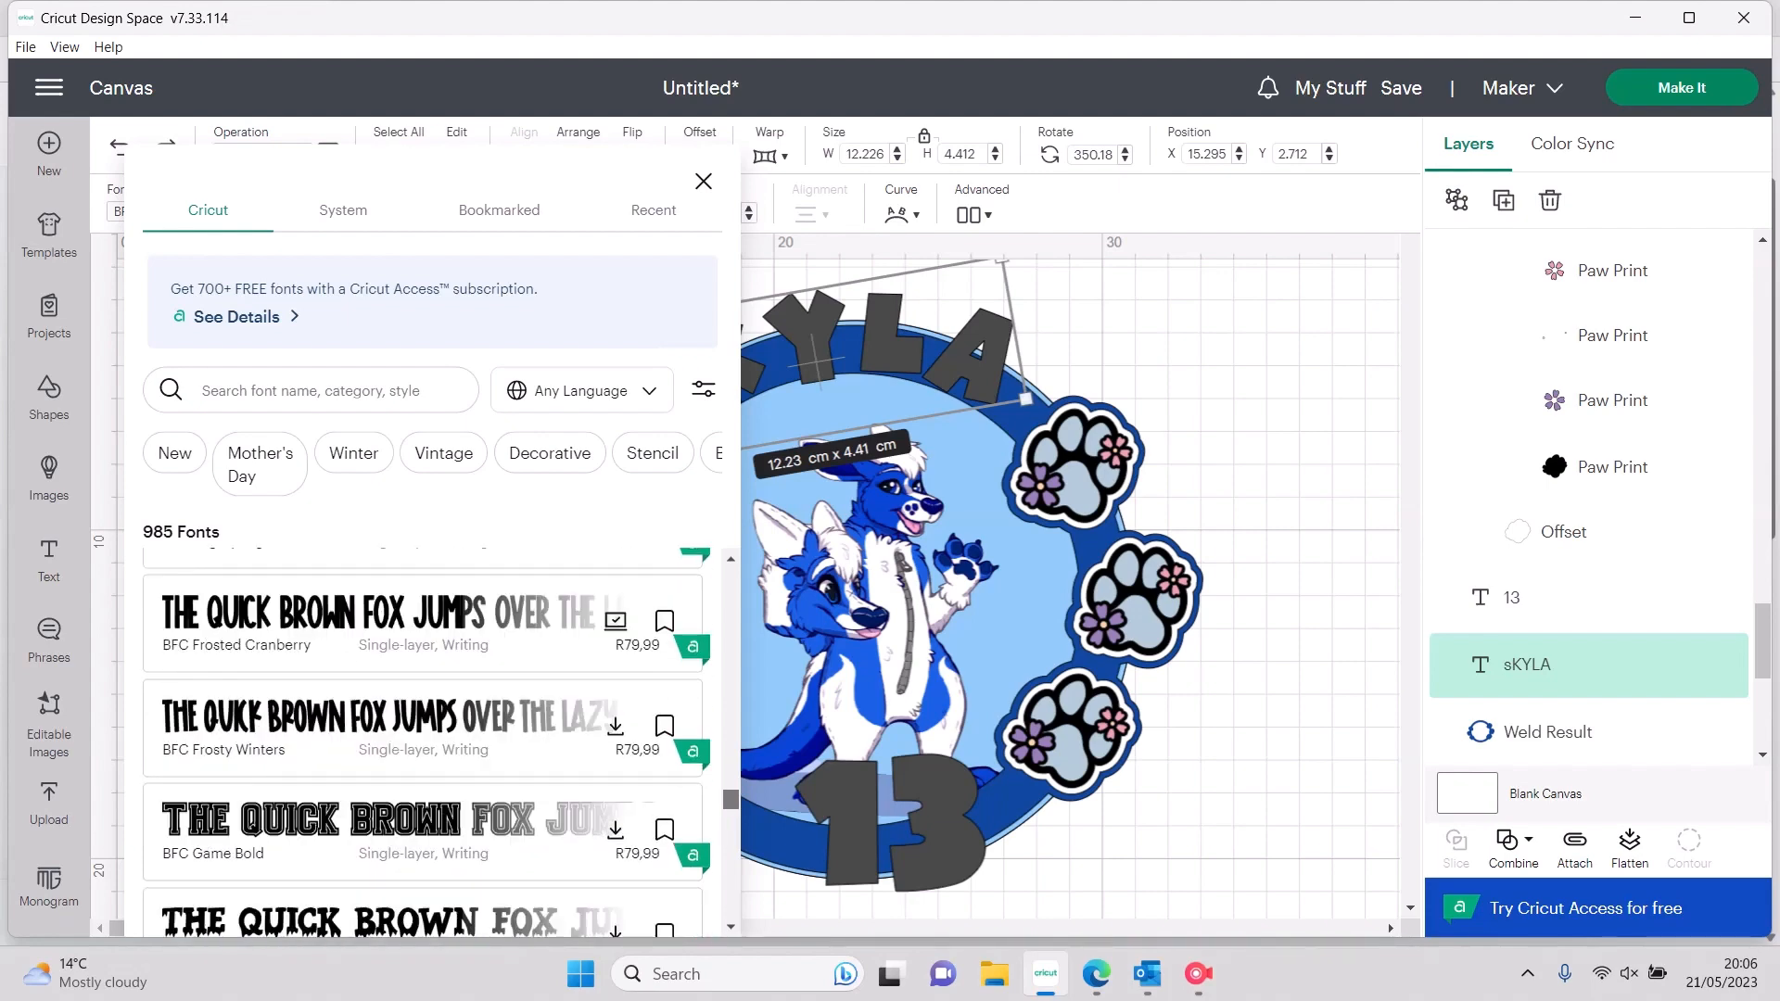
scroll(422, 742, down, 1)
scroll(422, 742, up, 1)
scroll(422, 742, up, 5)
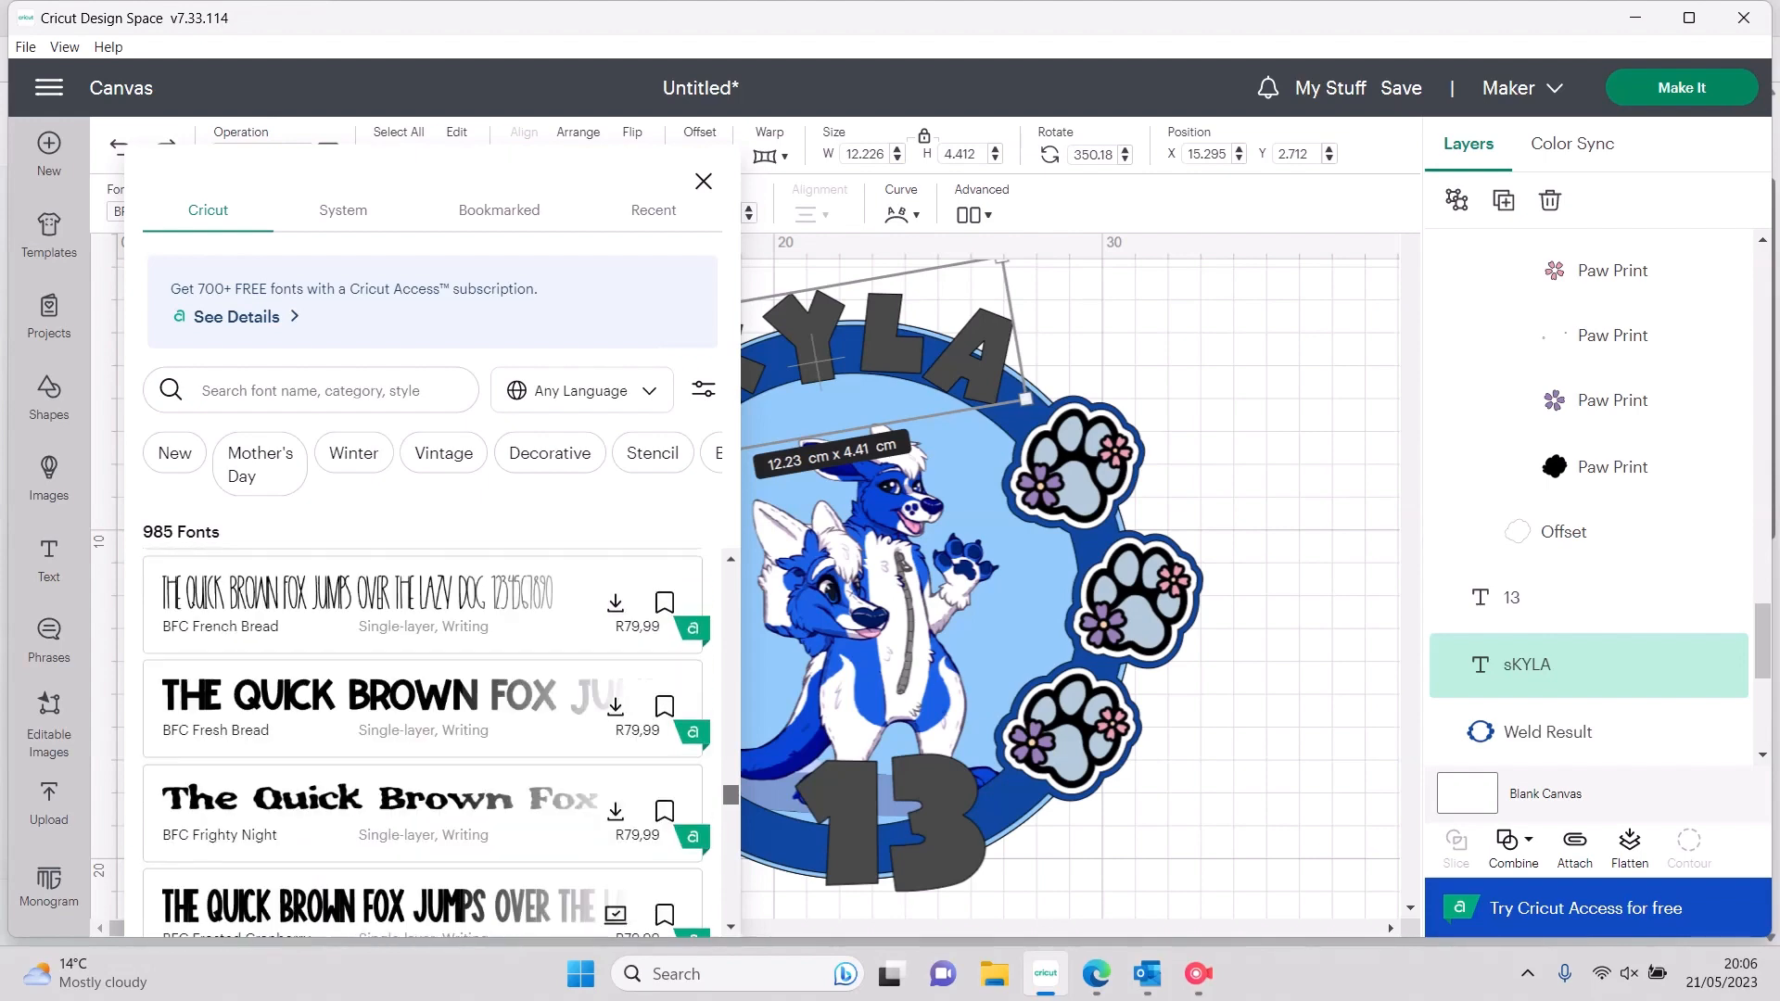
Try BFC Foxy on the name text and settle on the BFC Flora Cloud font
scroll(422, 742, up, 2)
scroll(422, 667, up, 1)
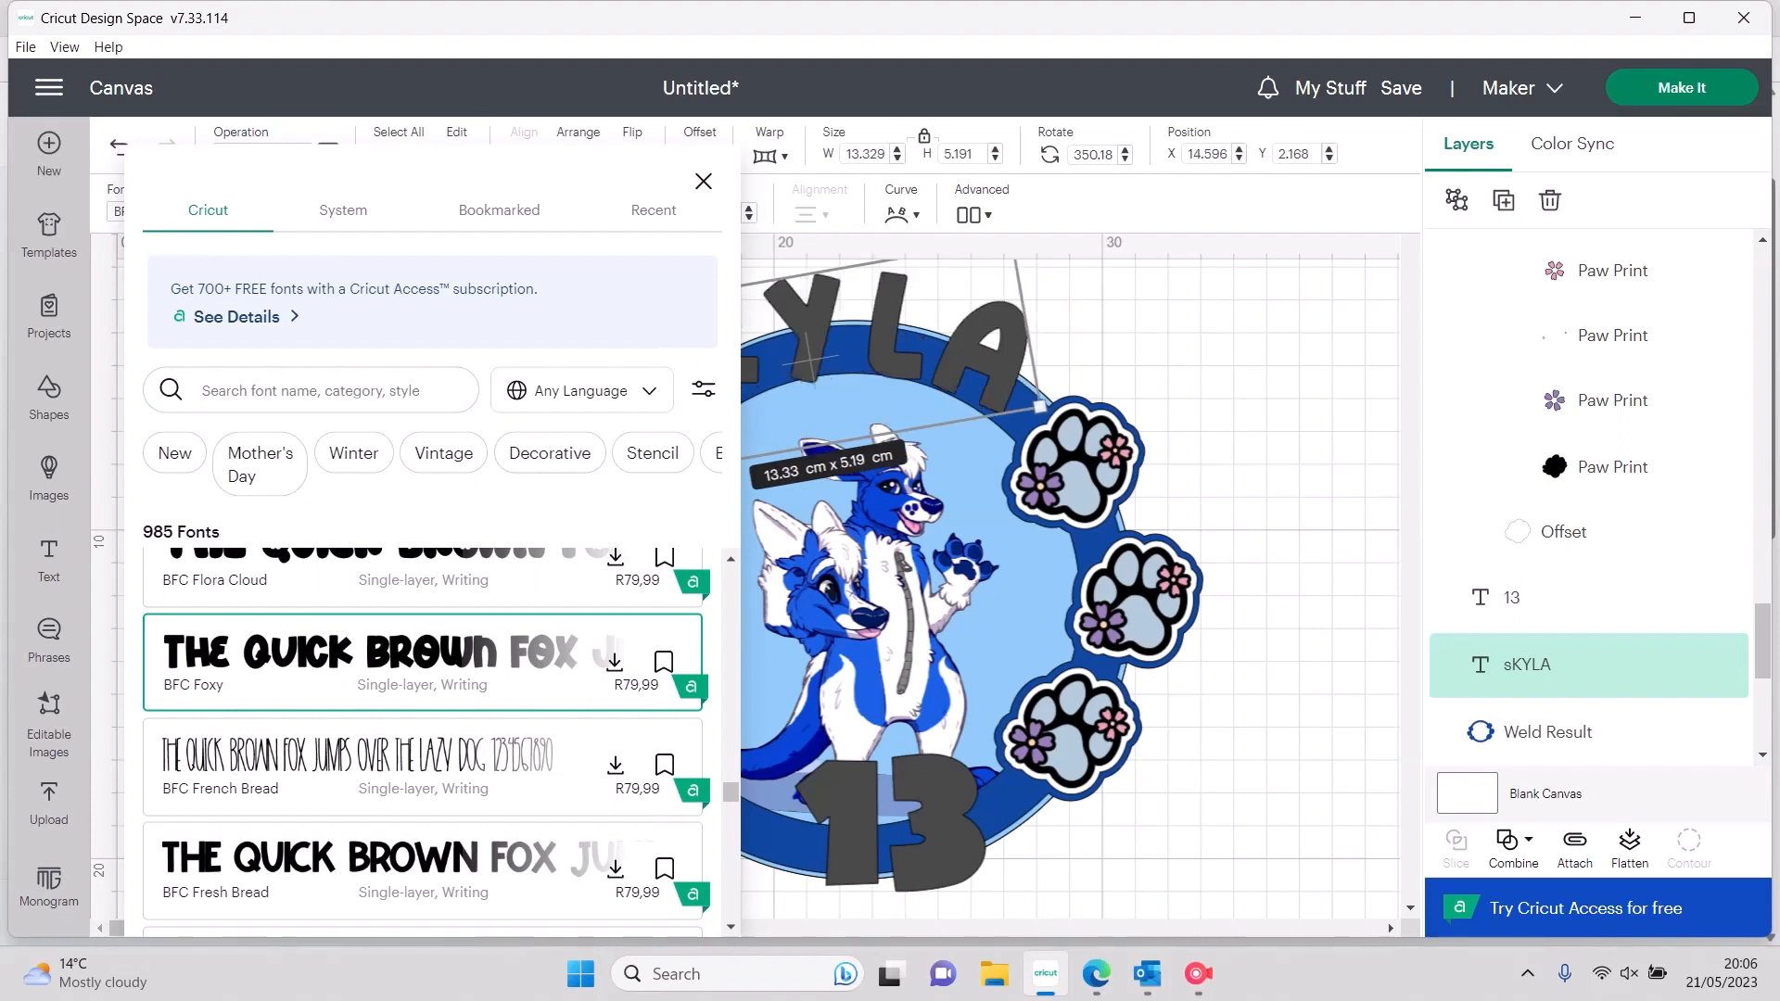
scroll(423, 686, up, 1)
click(423, 687)
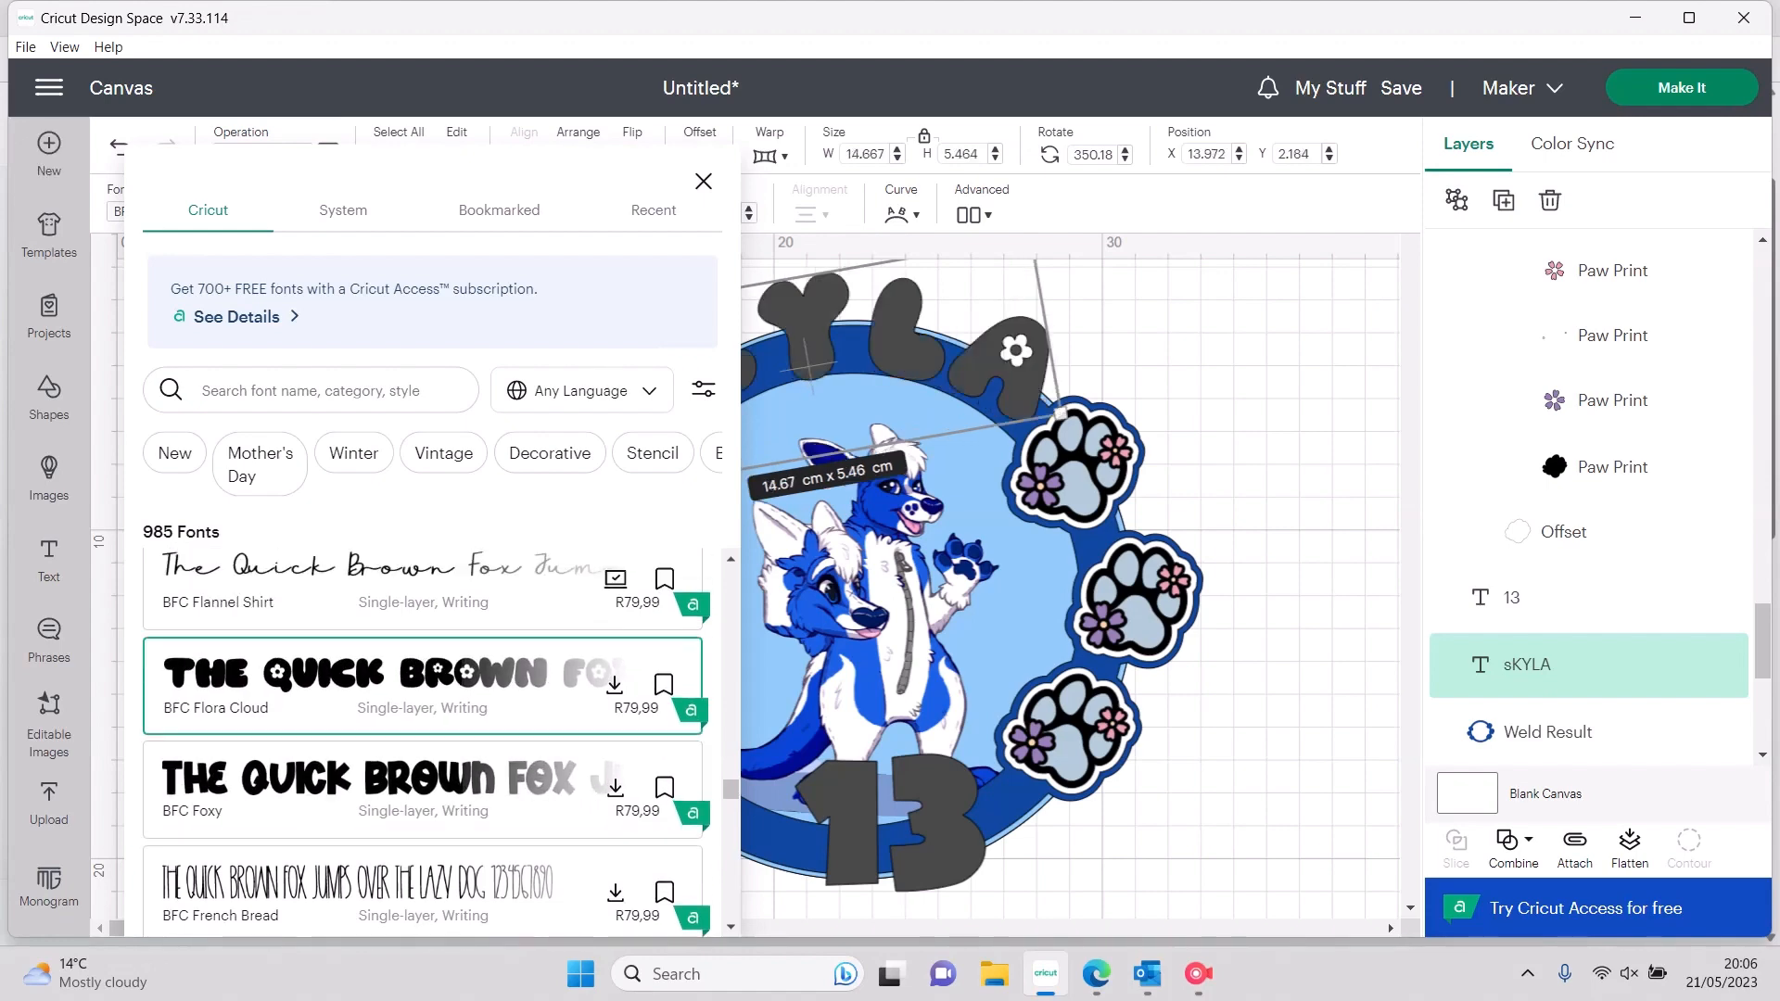
click(1270, 417)
Set the name text's letter spacing to -0.5 and scale the text down to about 13.49 cm wide
click(809, 364)
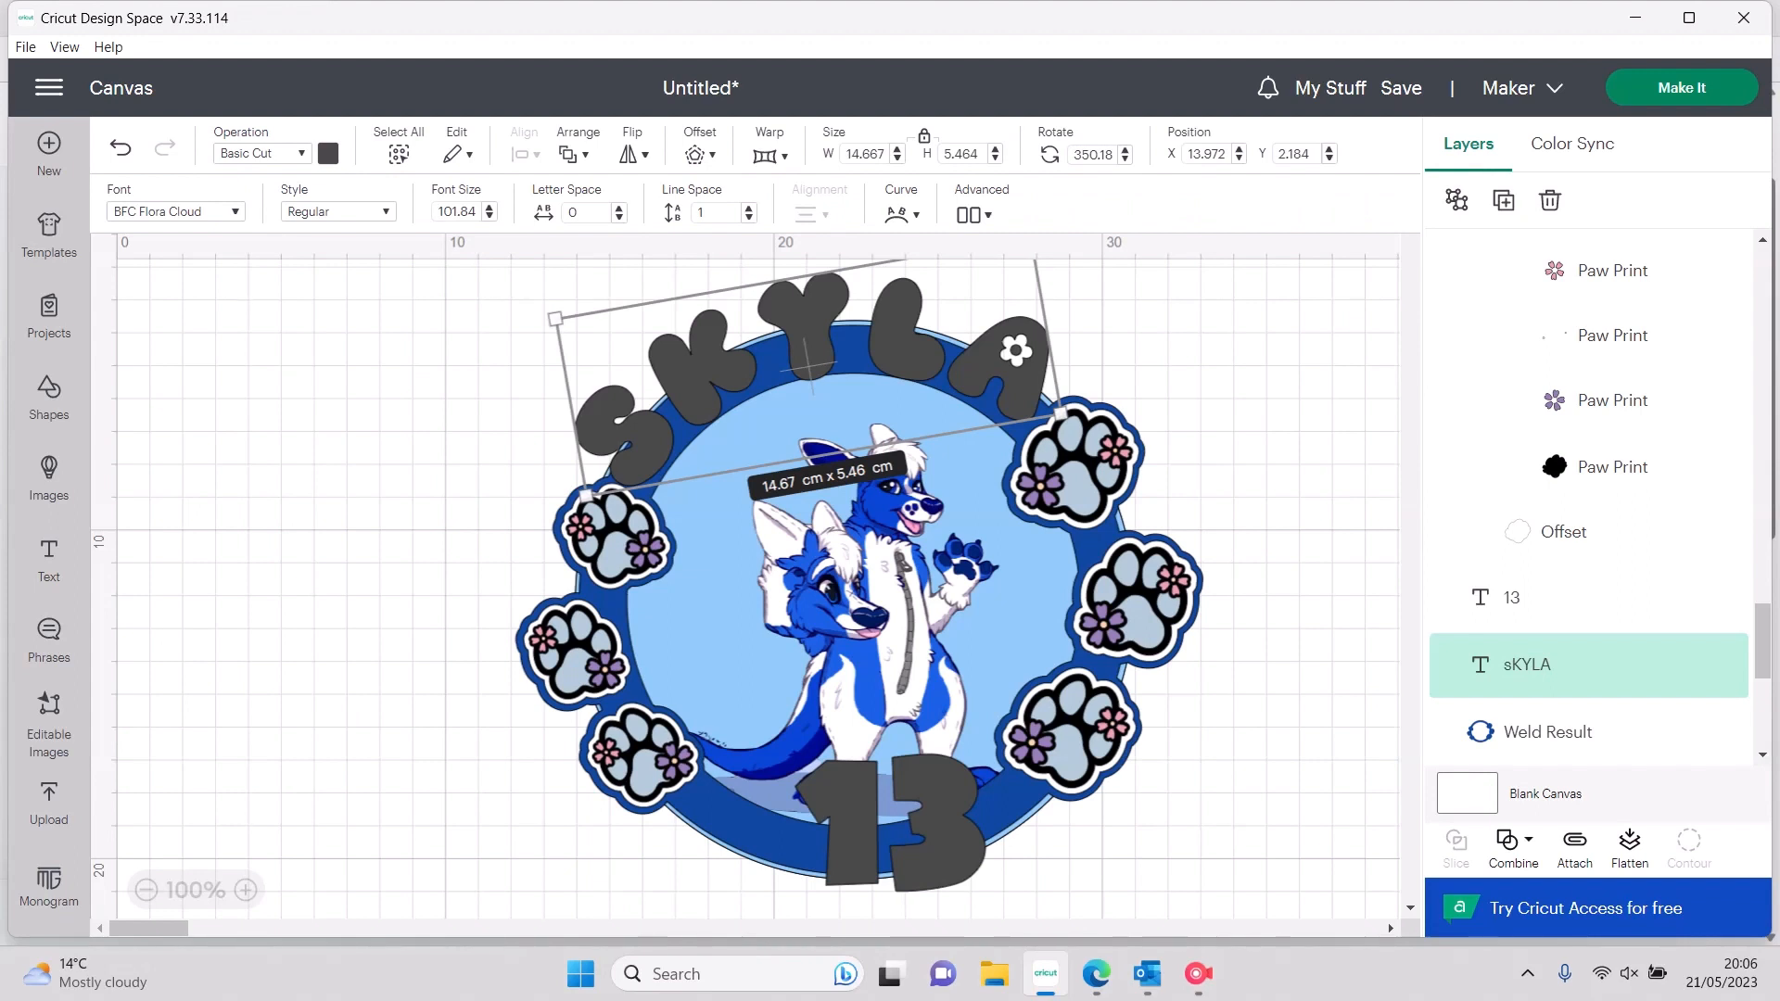
click(619, 219)
click(620, 219)
click(620, 219)
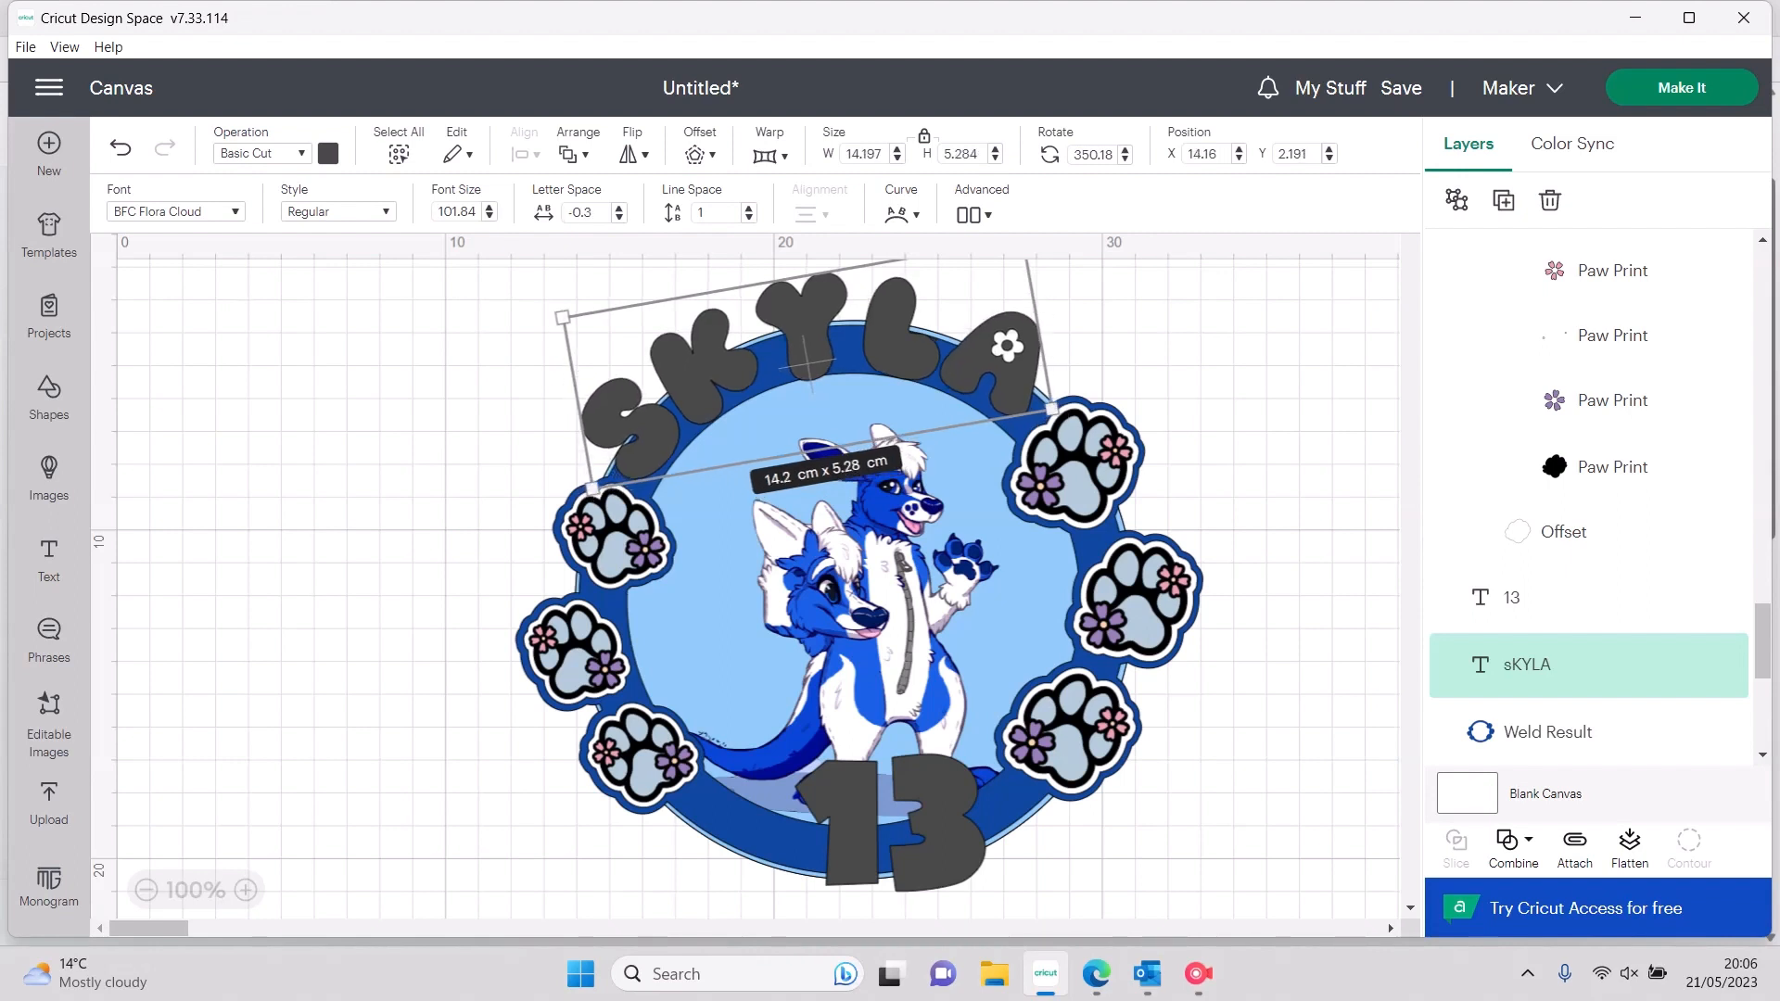
click(619, 219)
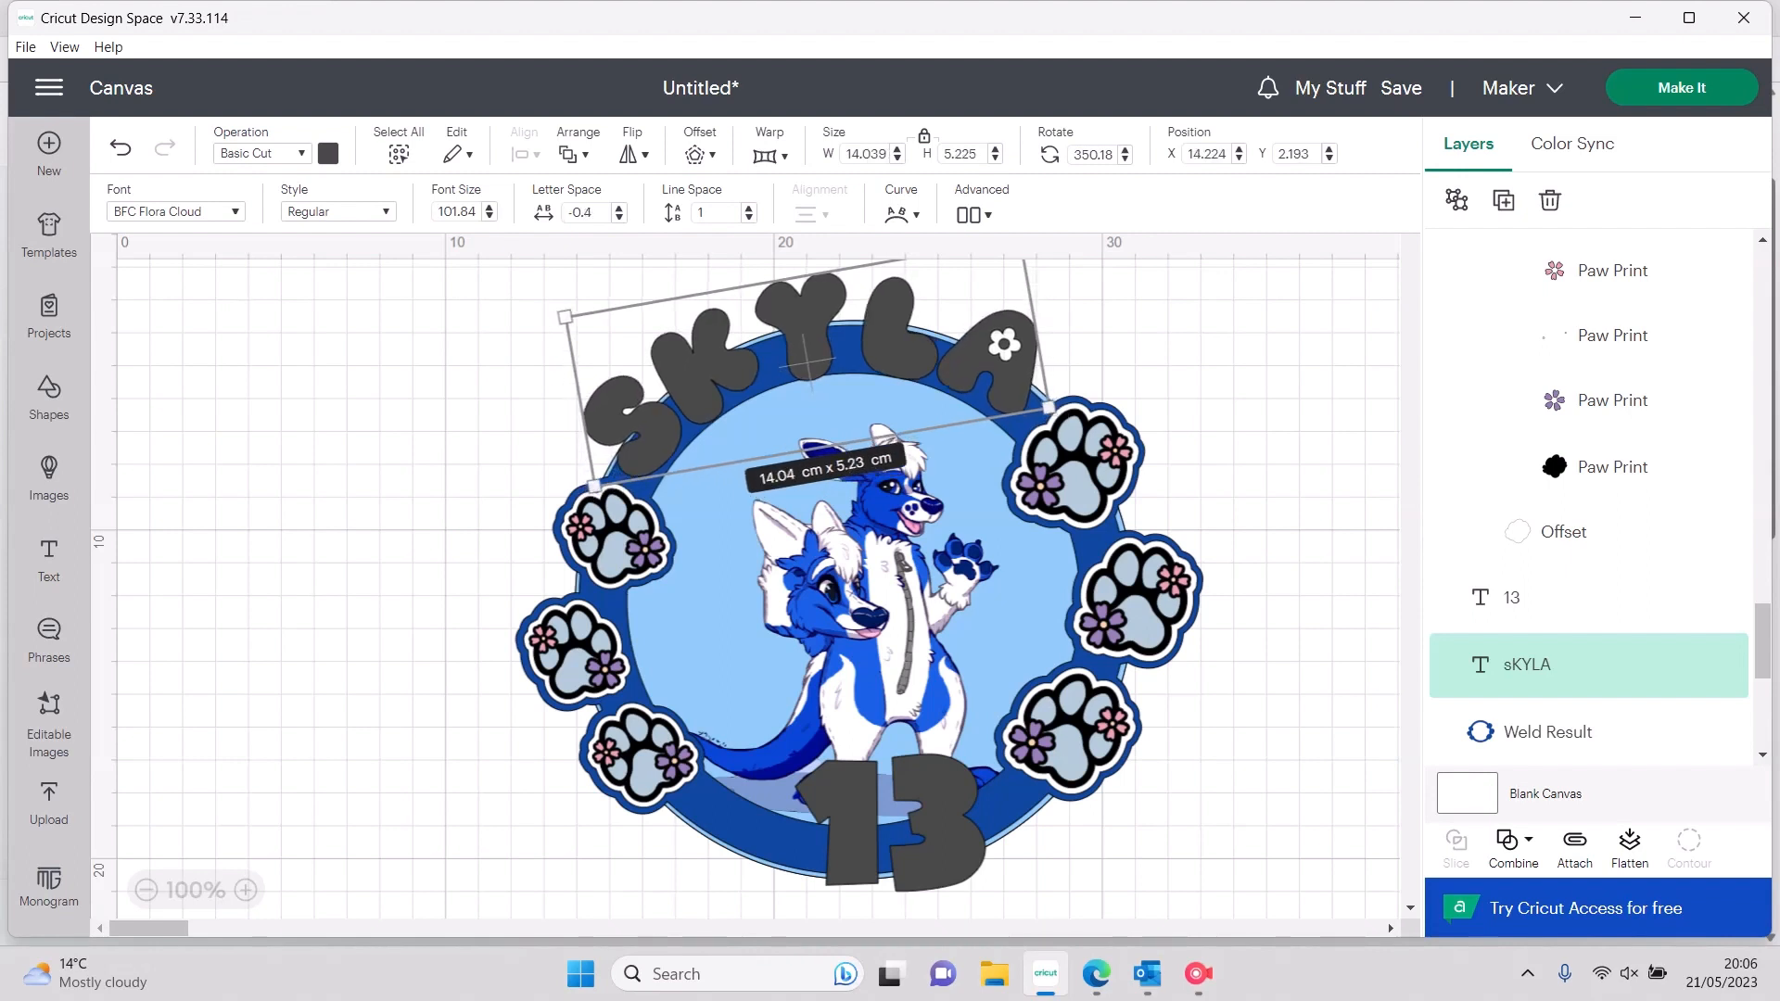
click(619, 219)
click(620, 219)
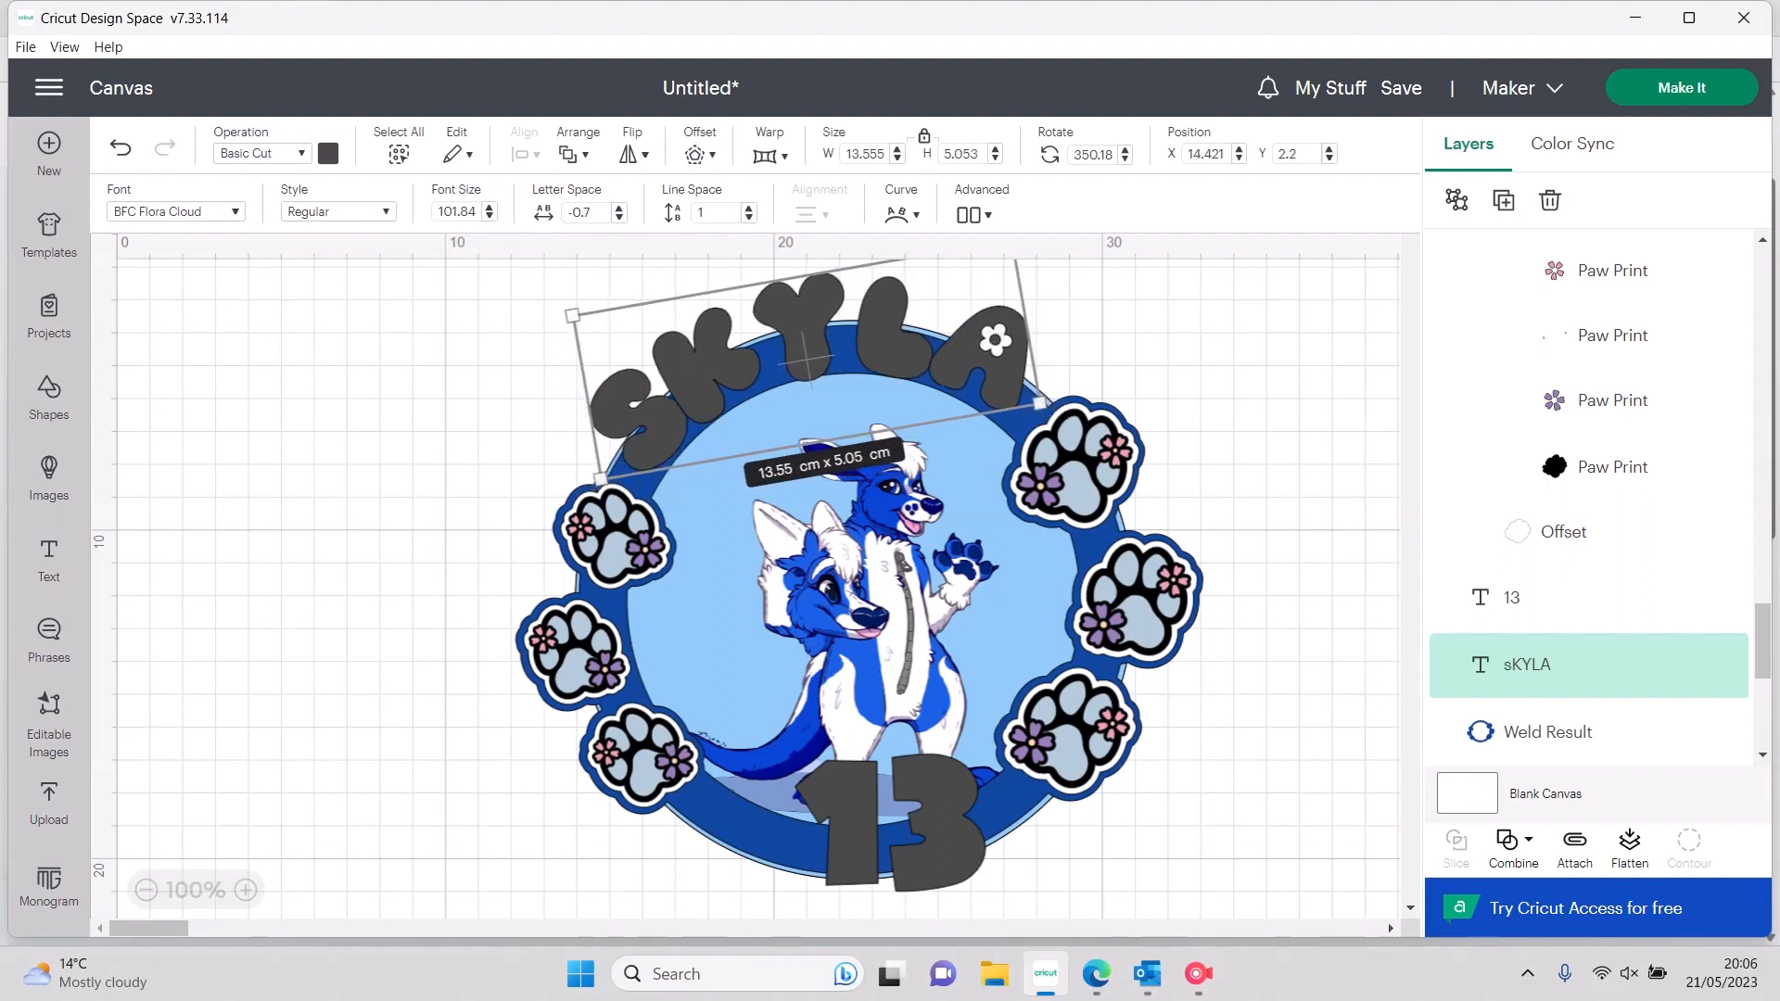
click(619, 219)
click(620, 219)
click(620, 219)
click(619, 219)
click(619, 219)
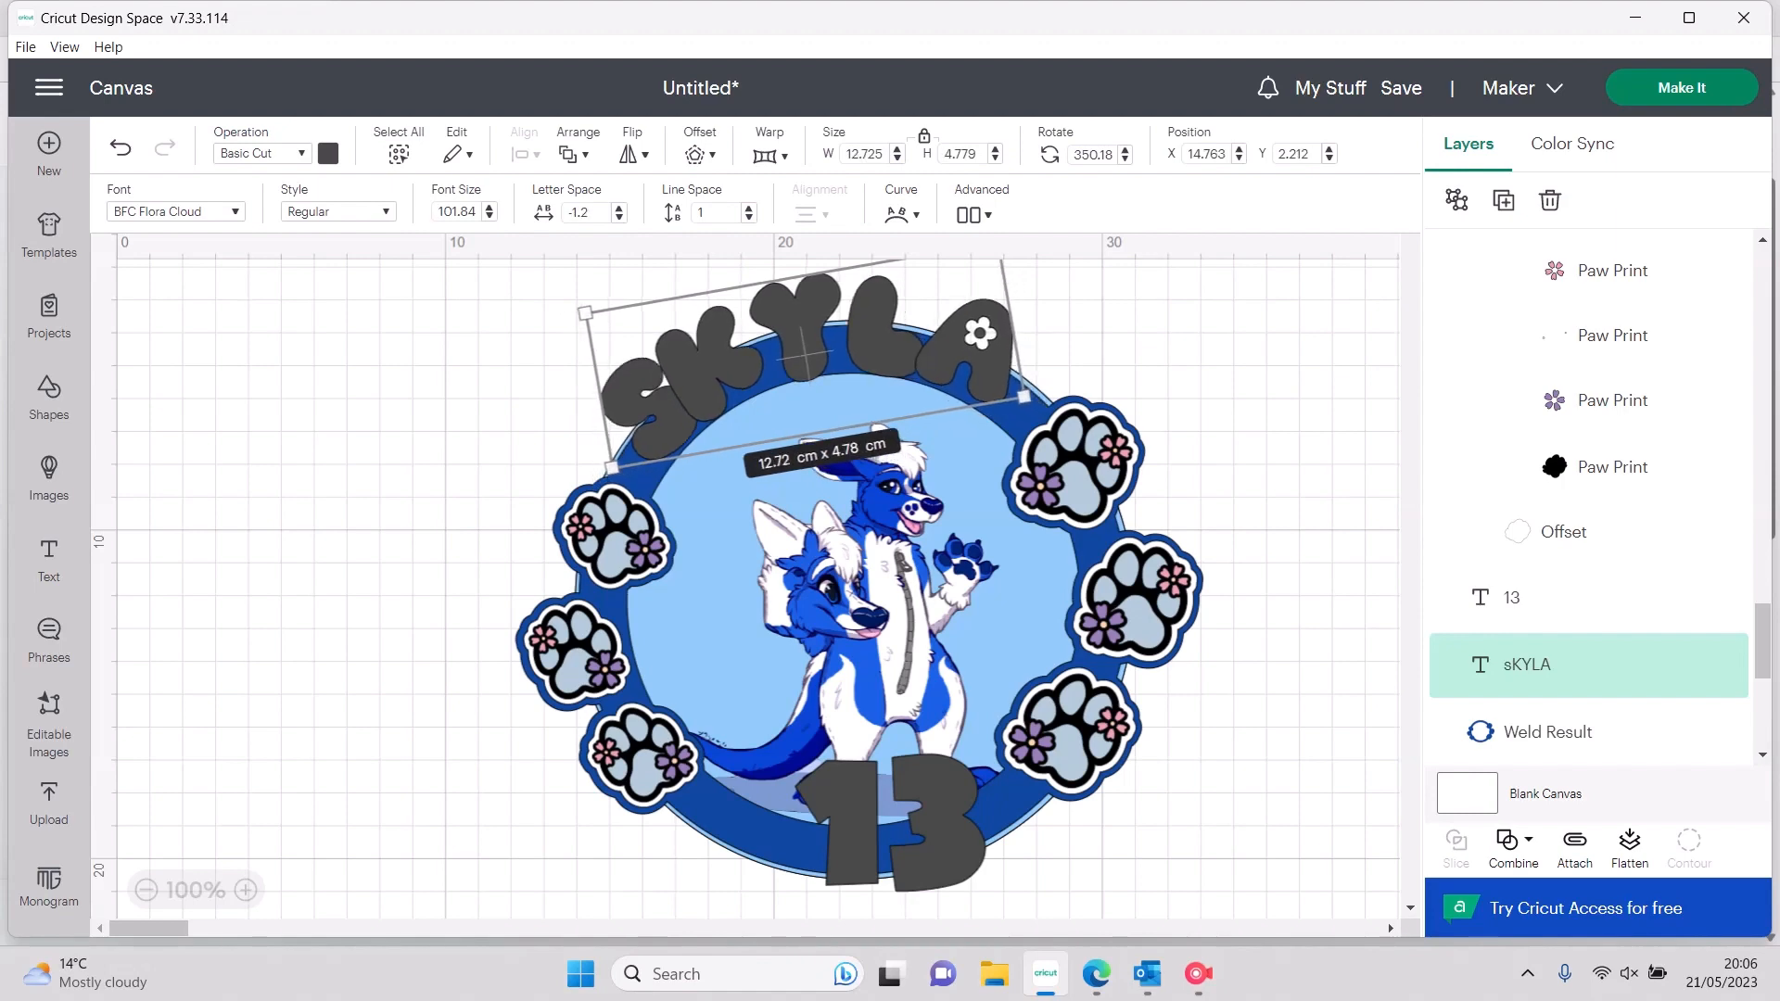
click(620, 208)
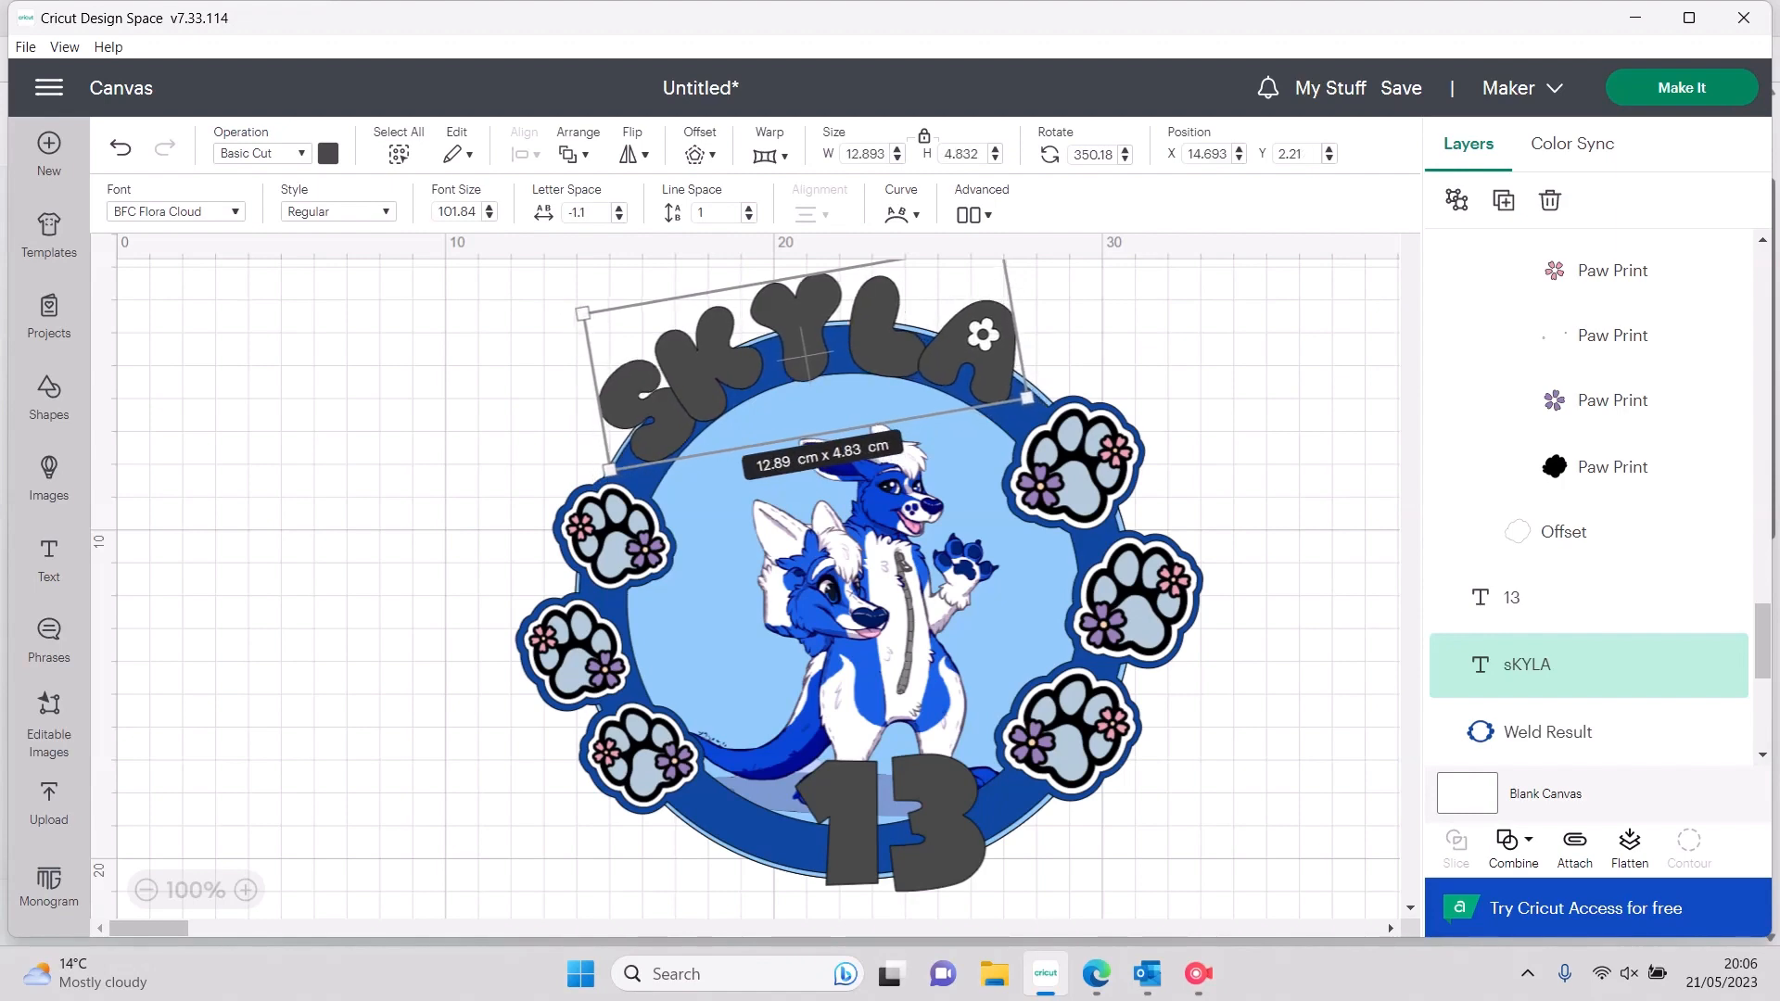
click(620, 208)
click(619, 207)
click(619, 207)
click(619, 207)
click(619, 207)
click(620, 208)
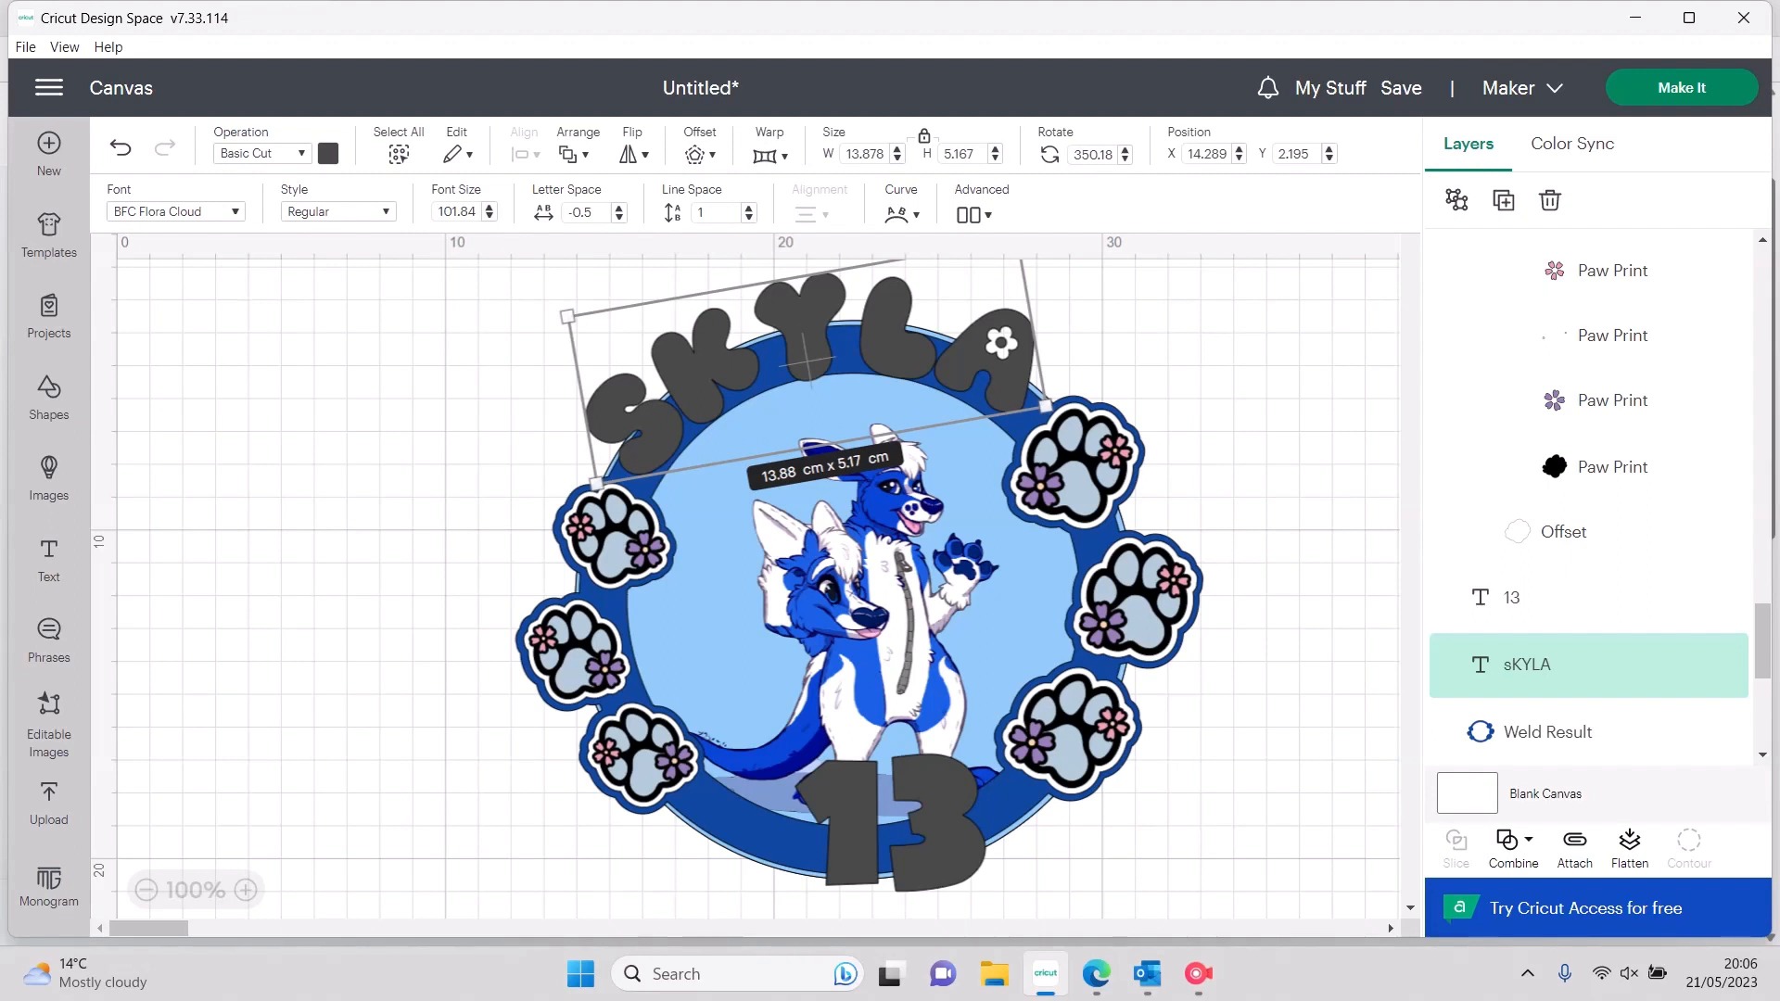
drag(1046, 406, 1014, 375)
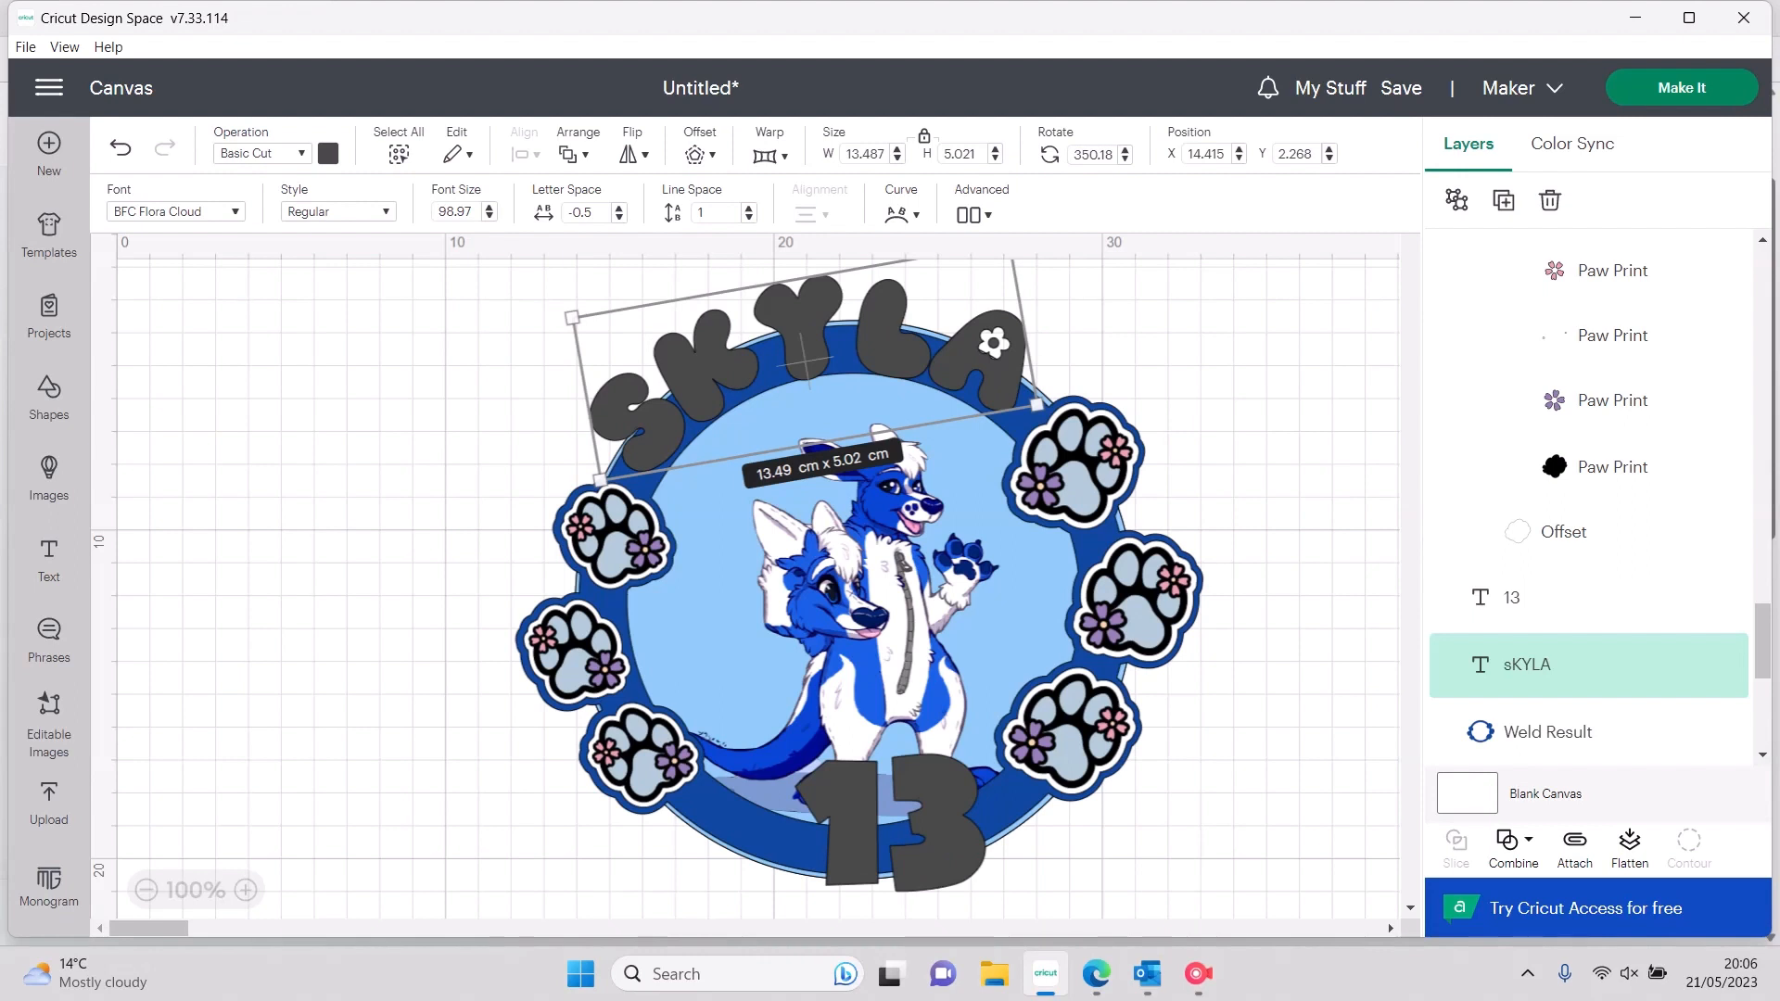
Add a 0.2 cm welded offset with rounded corners around the BFC Flora Cloud name text
click(700, 155)
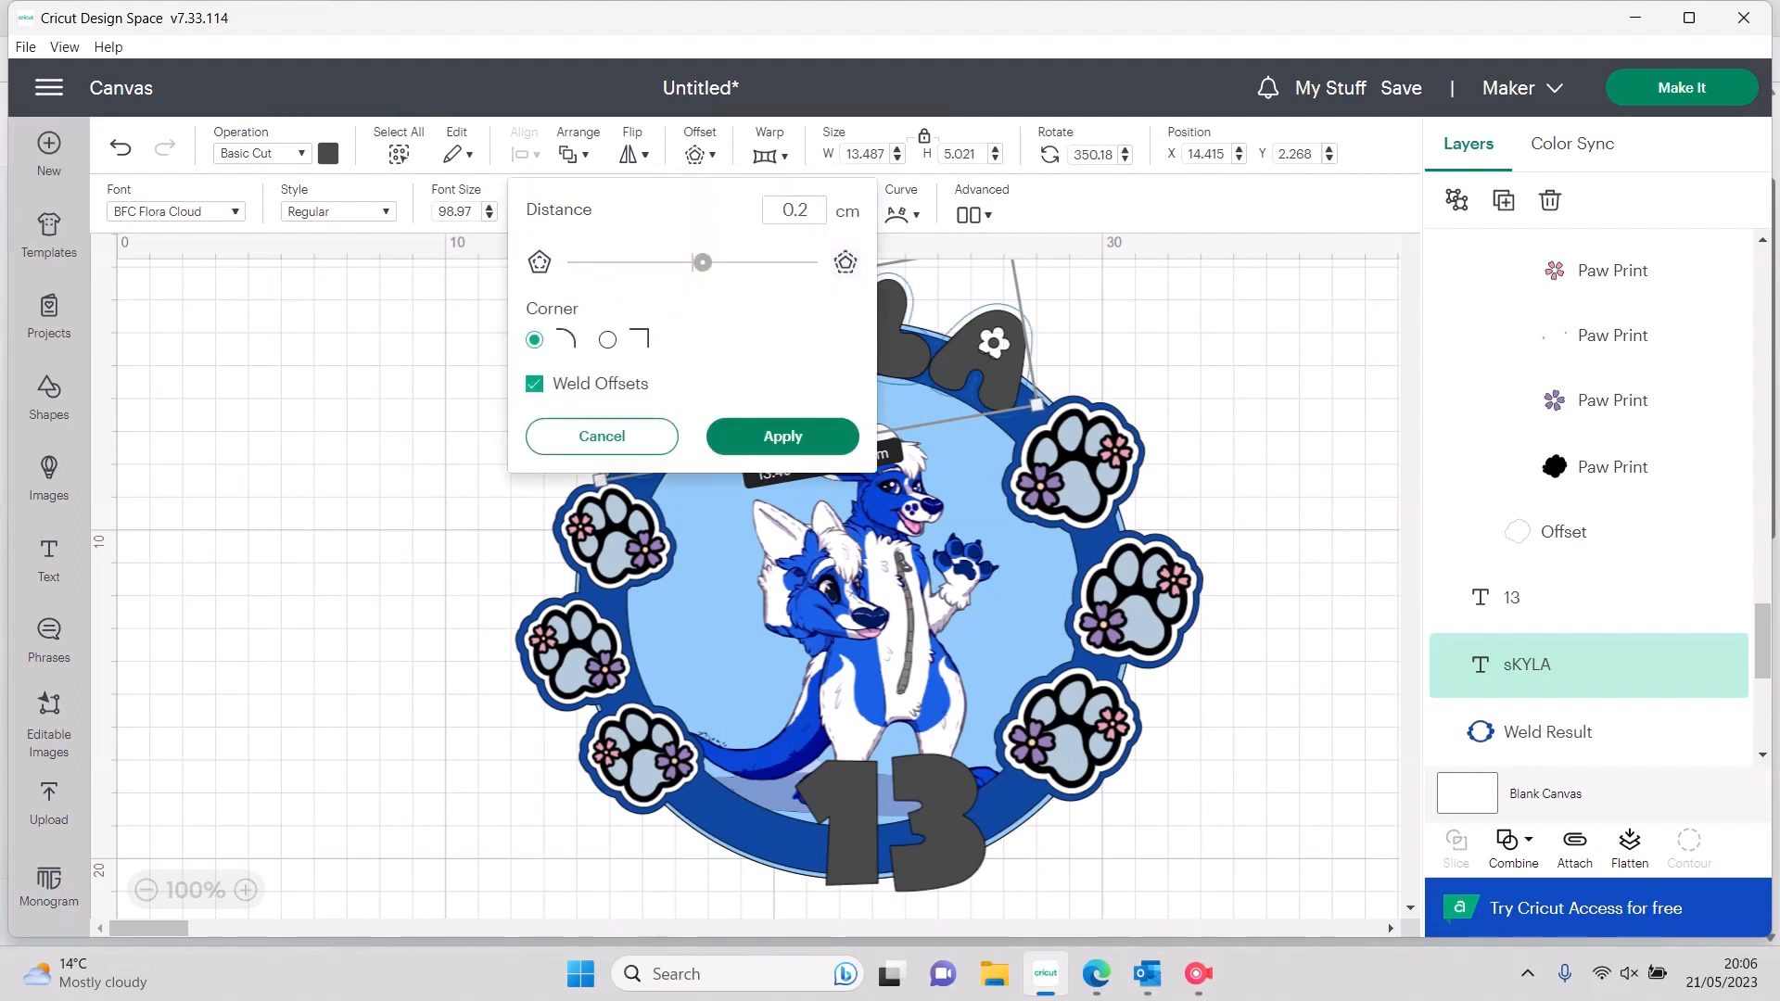
click(783, 436)
click(1212, 360)
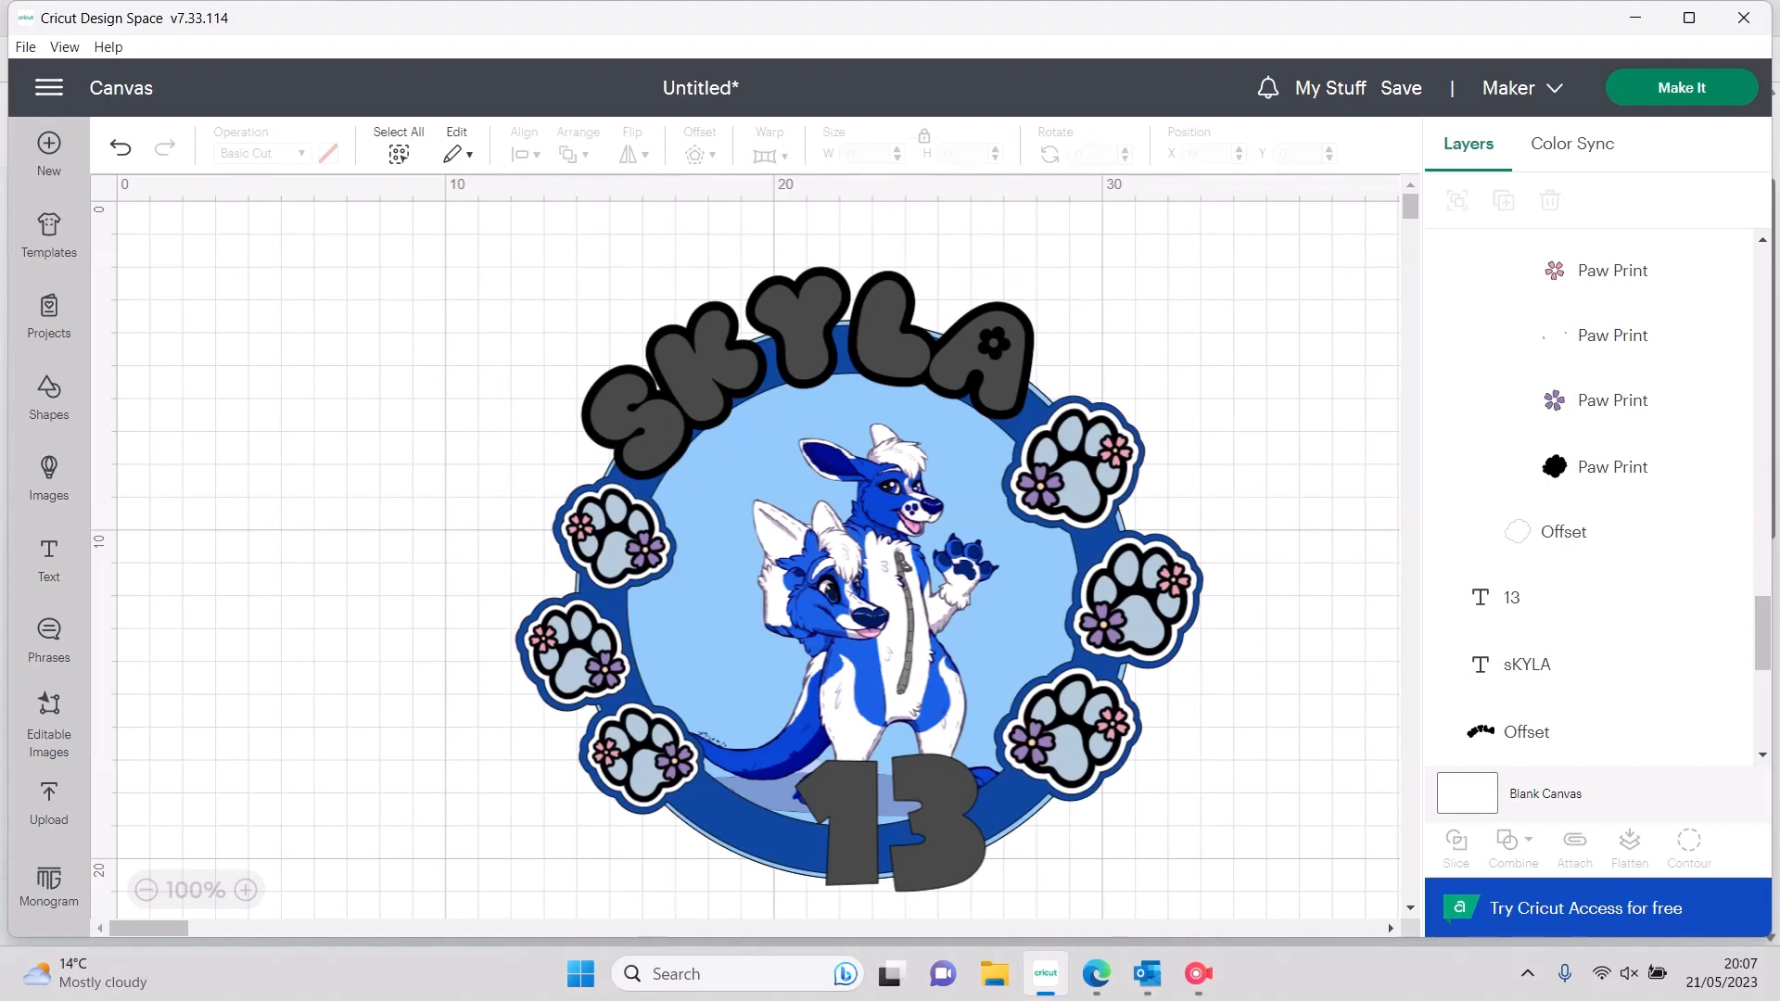
key(ctrl+z)
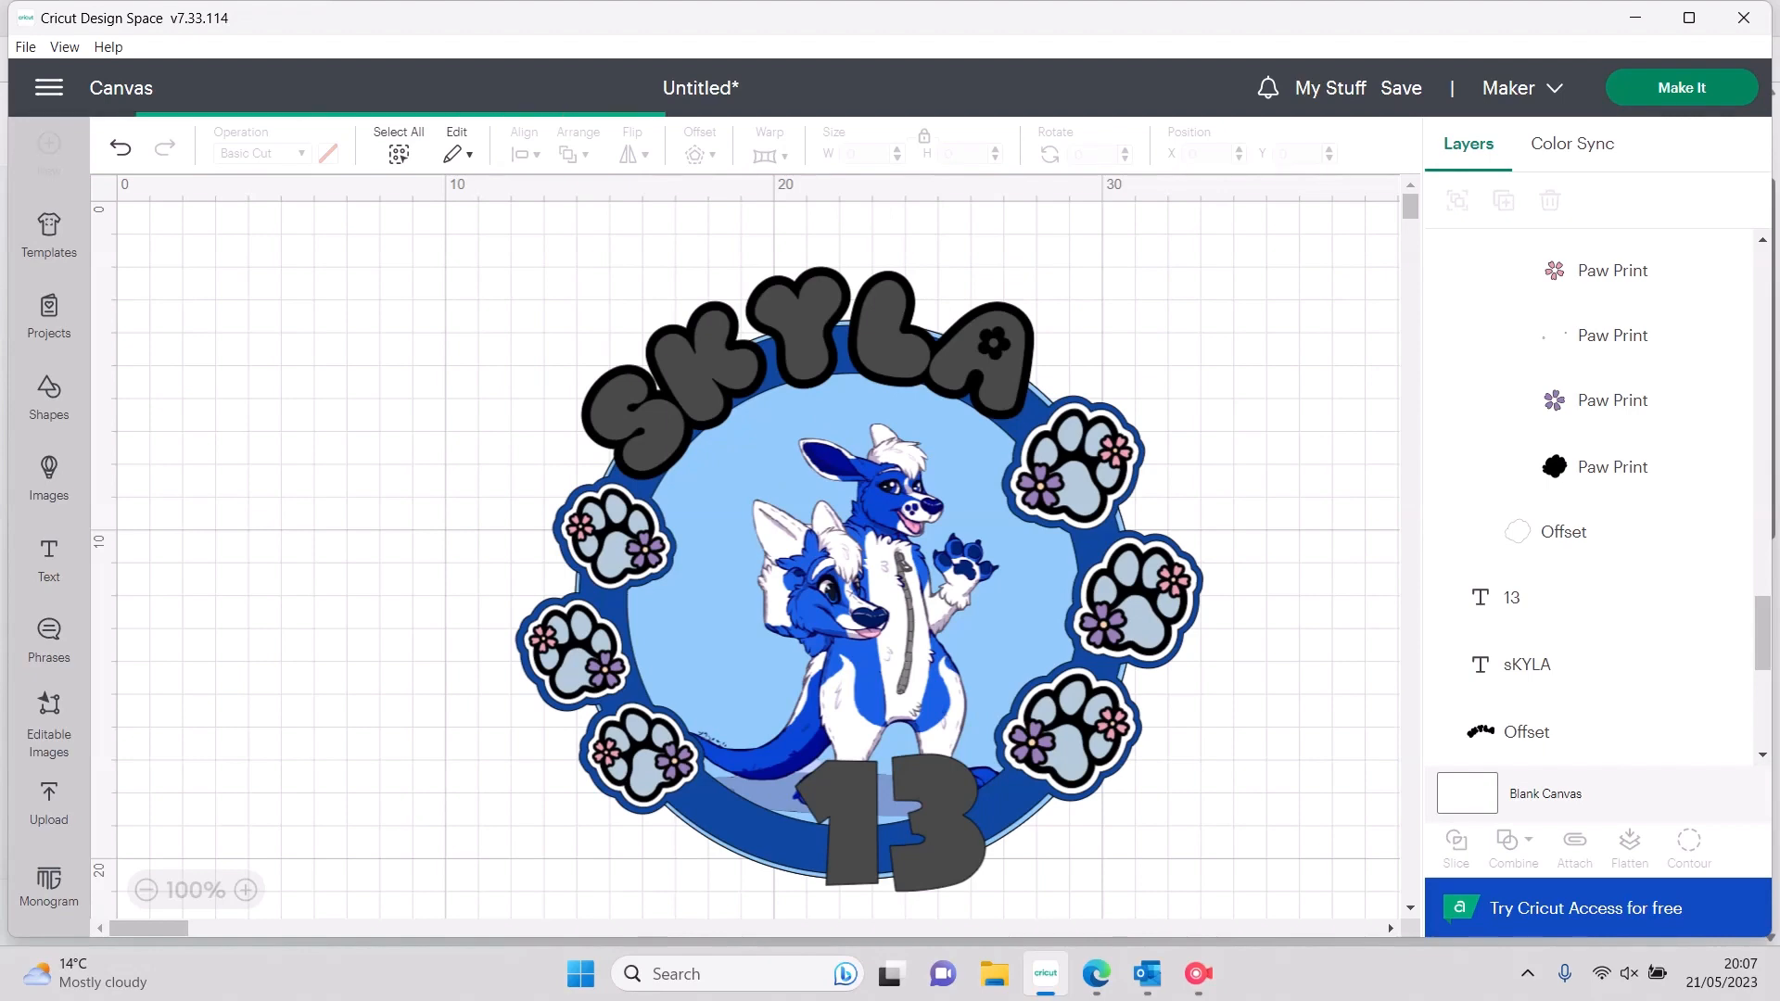
Remove the offset around the name text and ungroup the text into individual letters
click(805, 359)
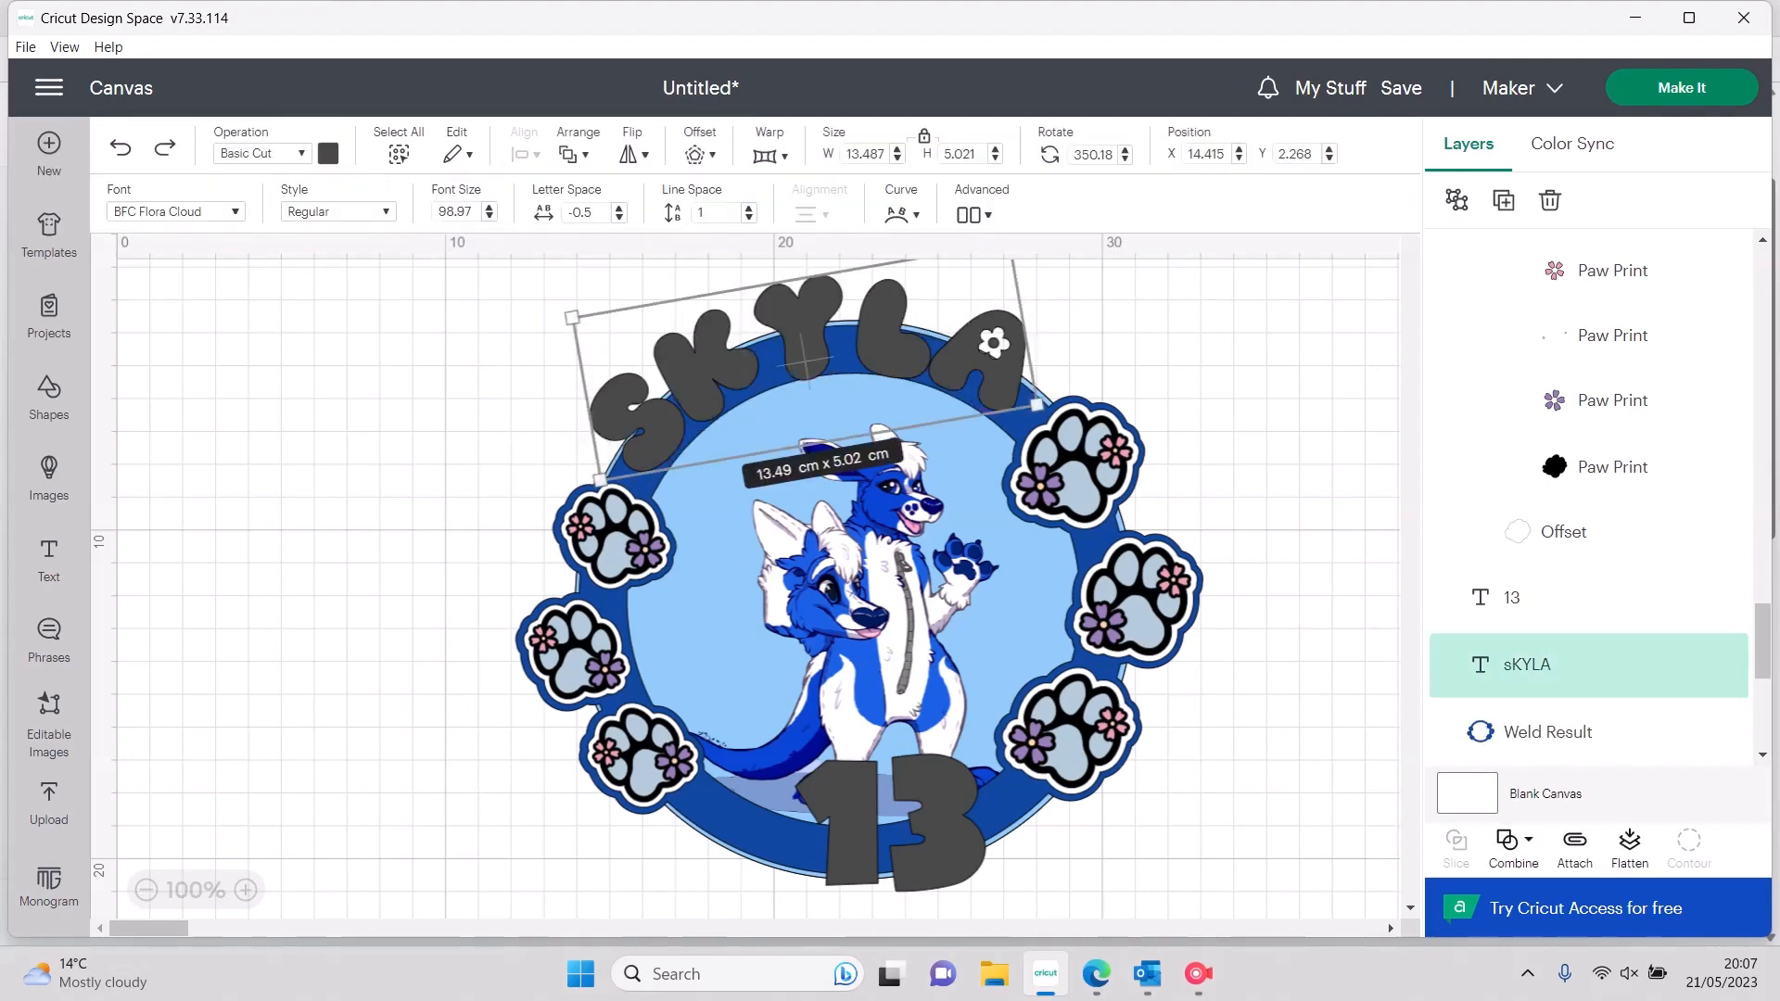
right_click(814, 313)
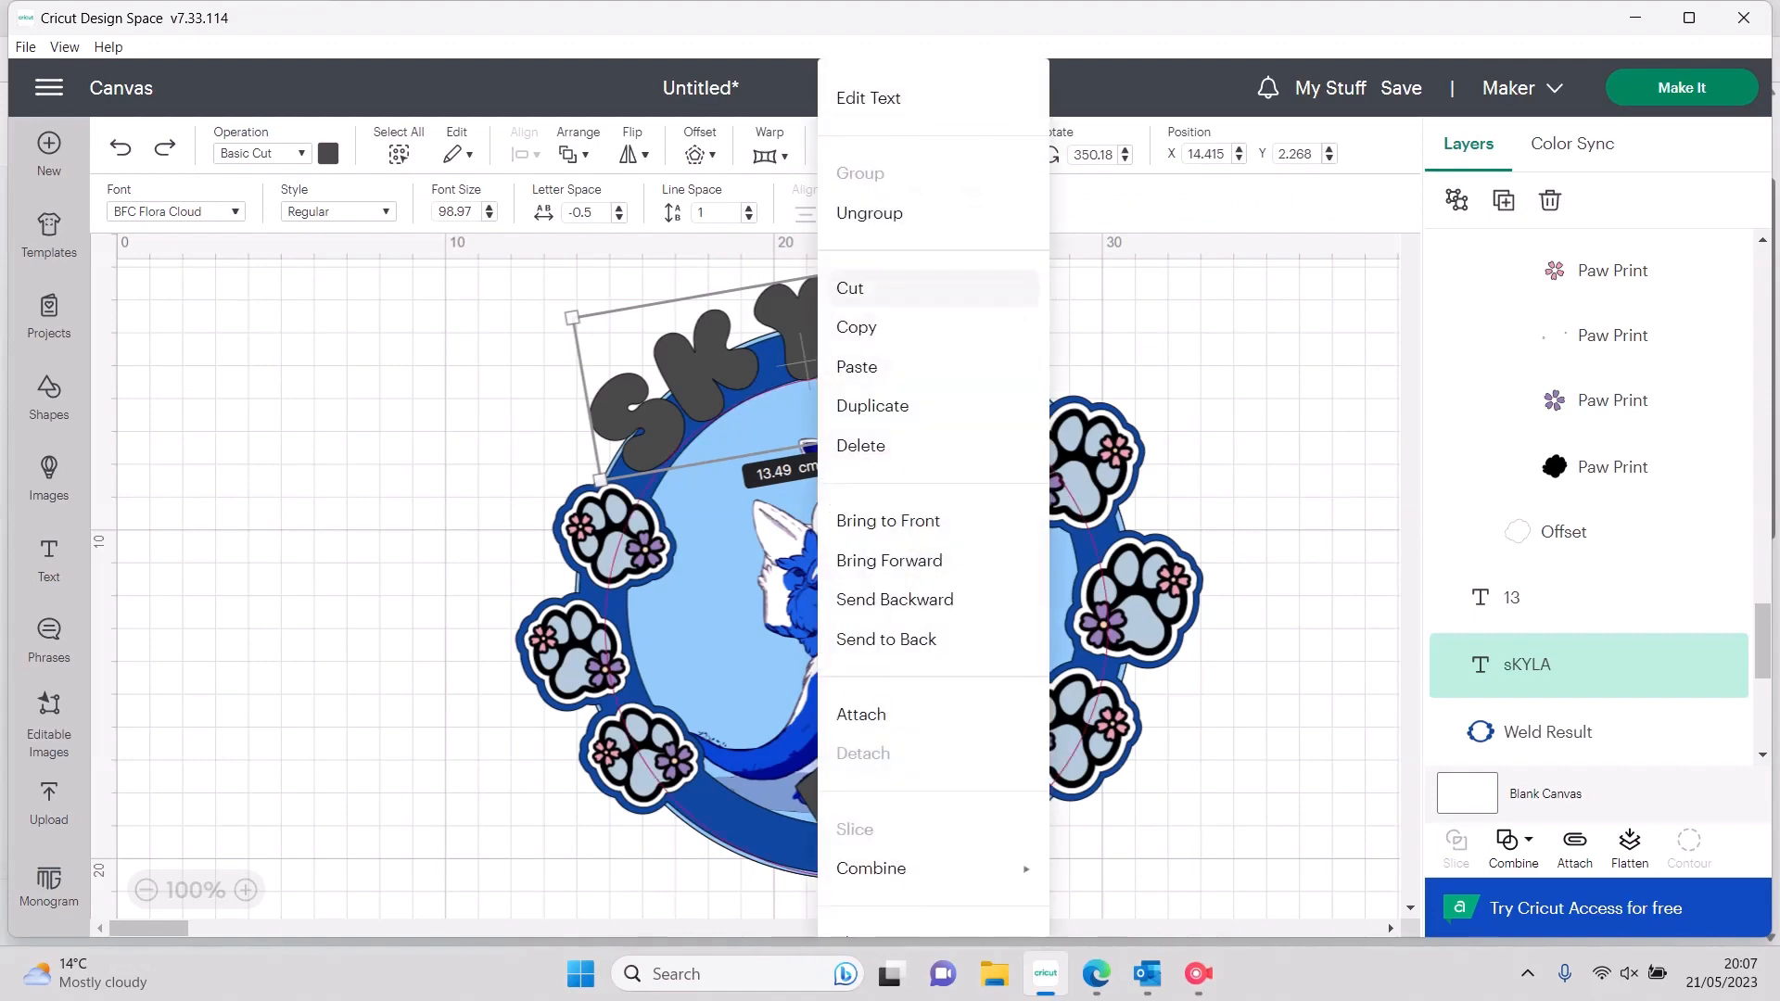
click(870, 212)
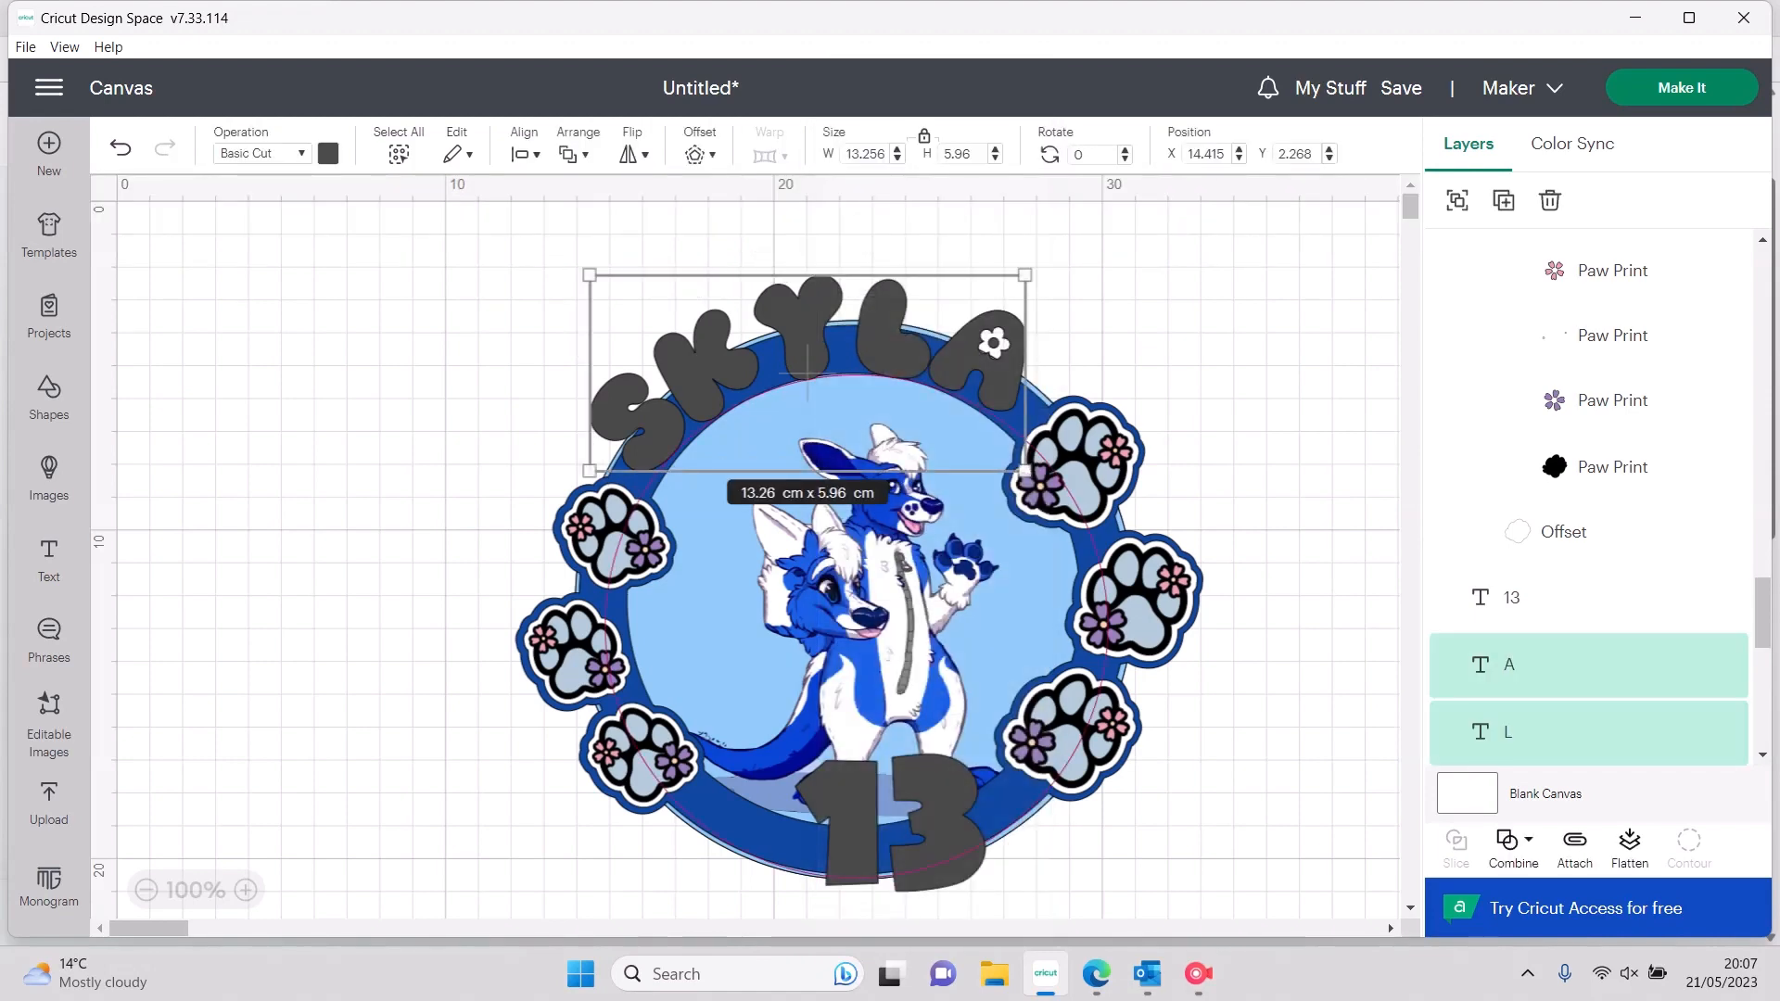
click(870, 223)
Move the individual name letters closer together along the arc over the ring's upper edge
drag(802, 327, 863, 327)
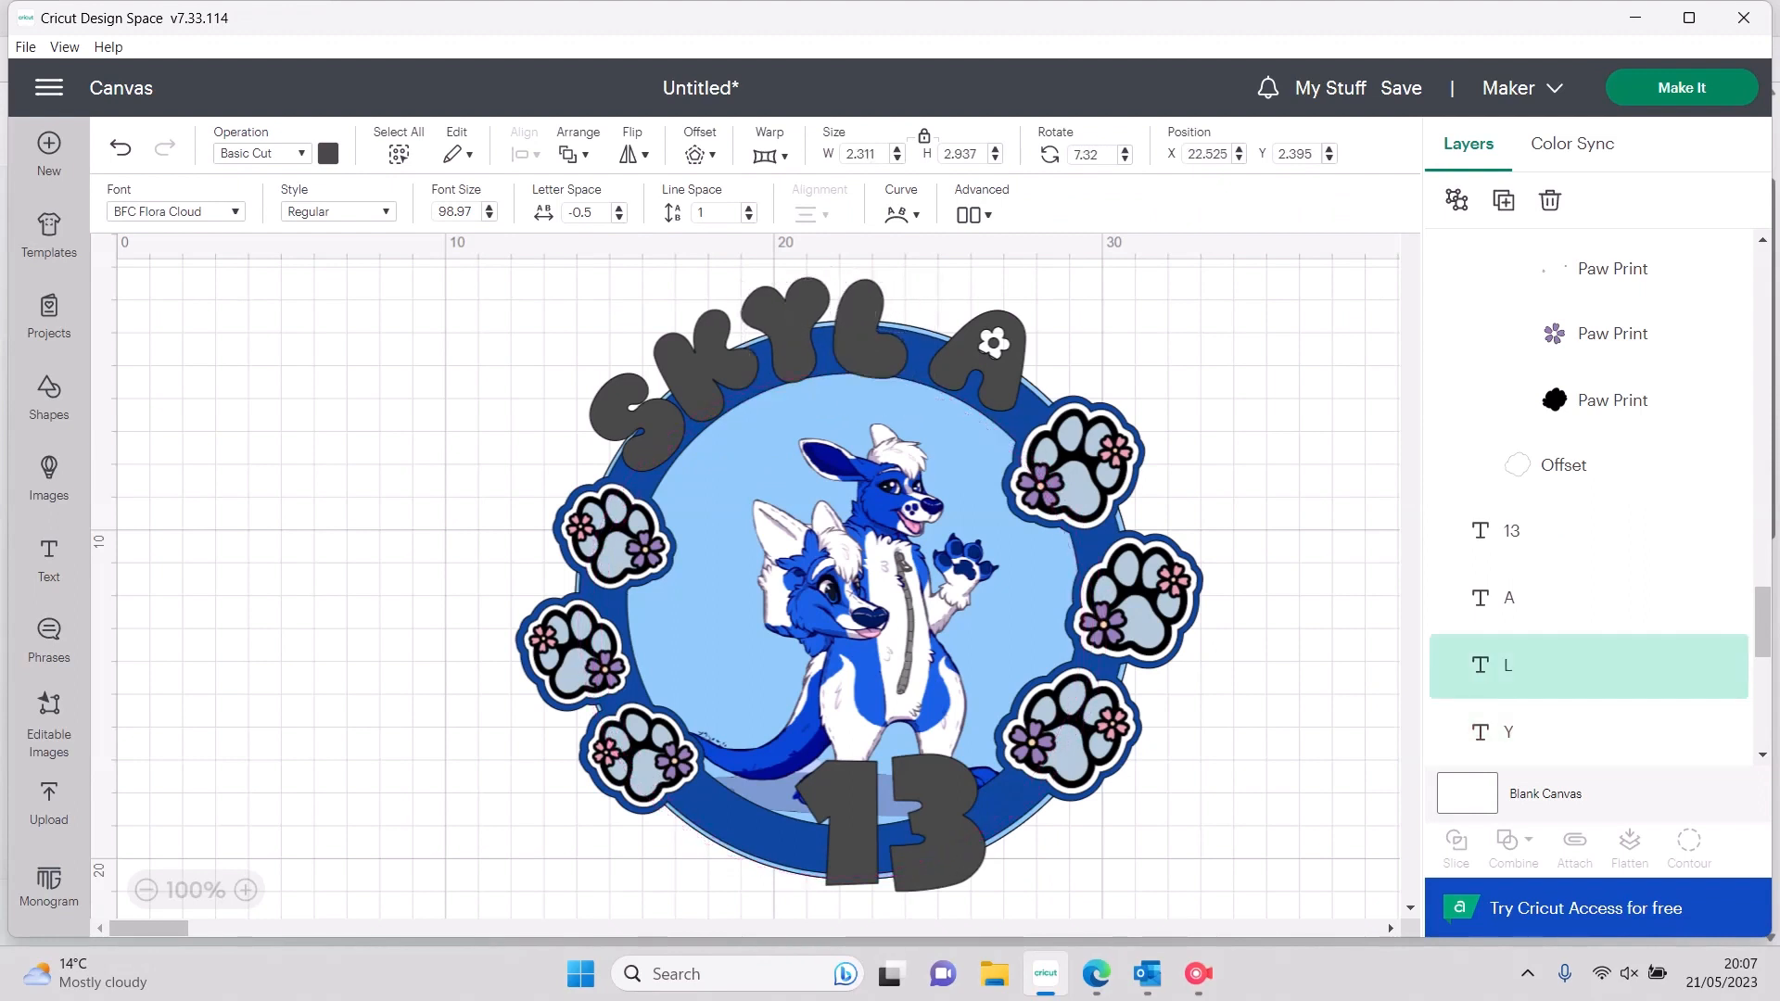
mouse_move(983, 365)
mouse_down()
mouse_move(965, 371)
mouse_move(975, 342)
mouse_up()
drag(707, 365, 712, 371)
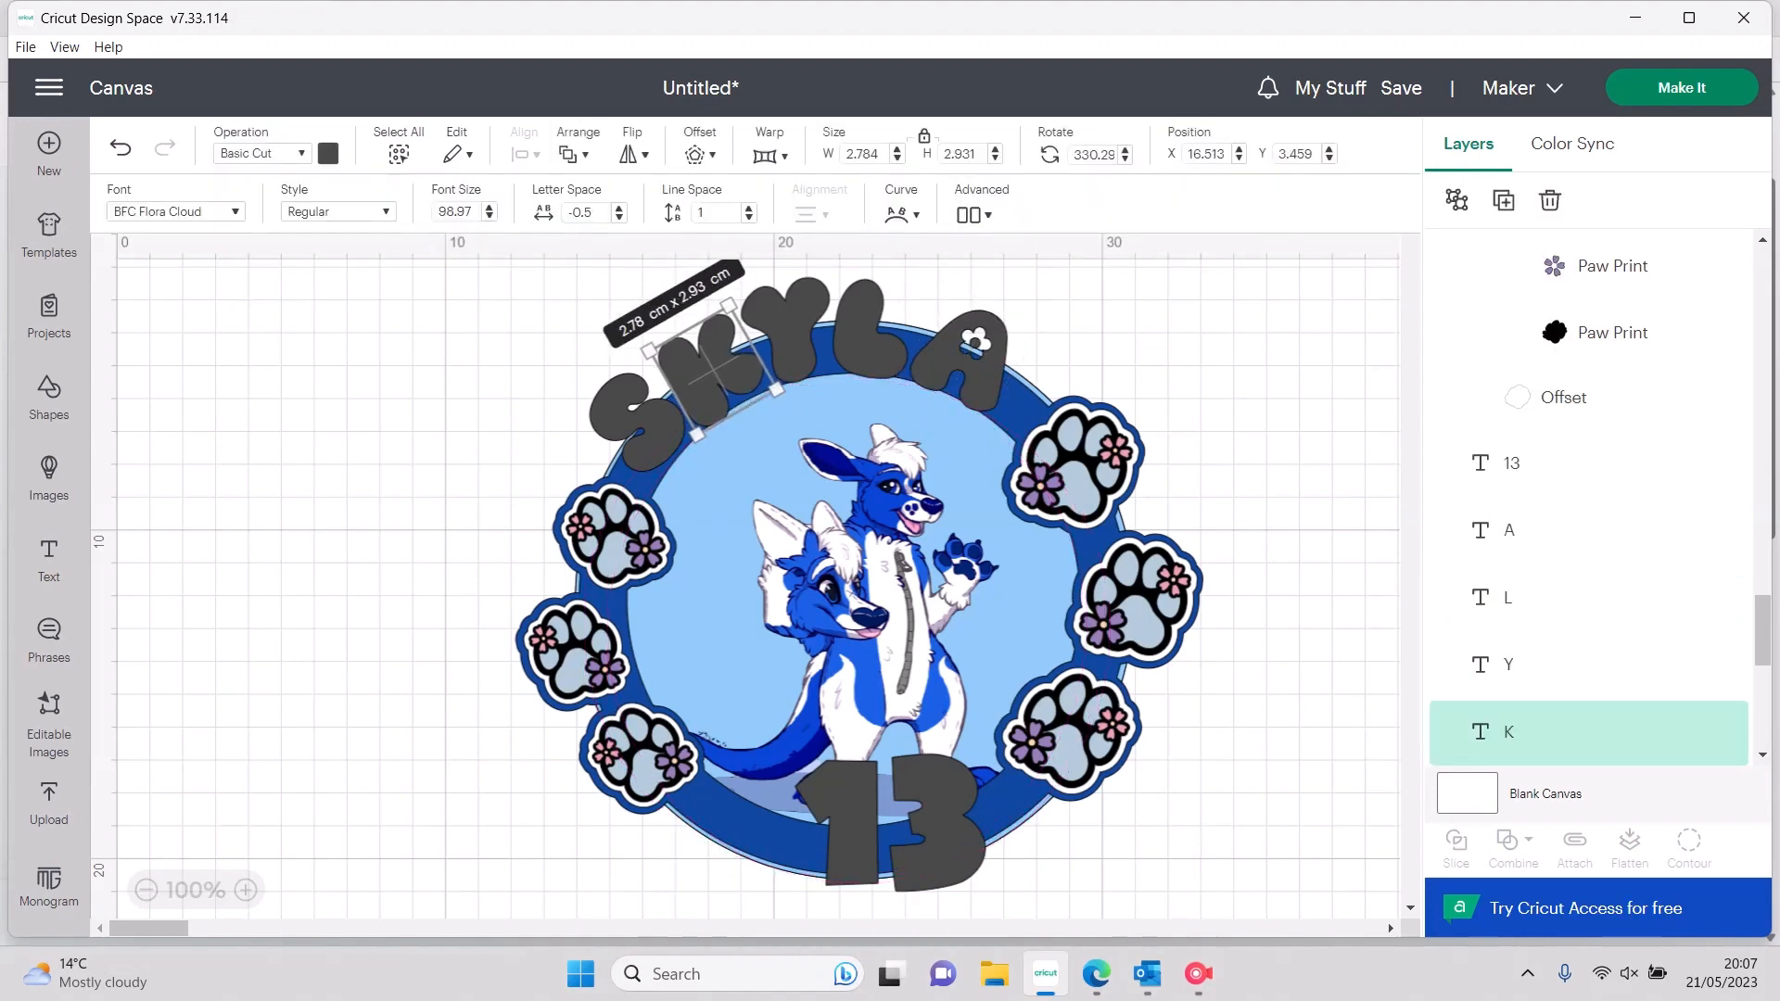
drag(636, 422, 639, 426)
click(491, 381)
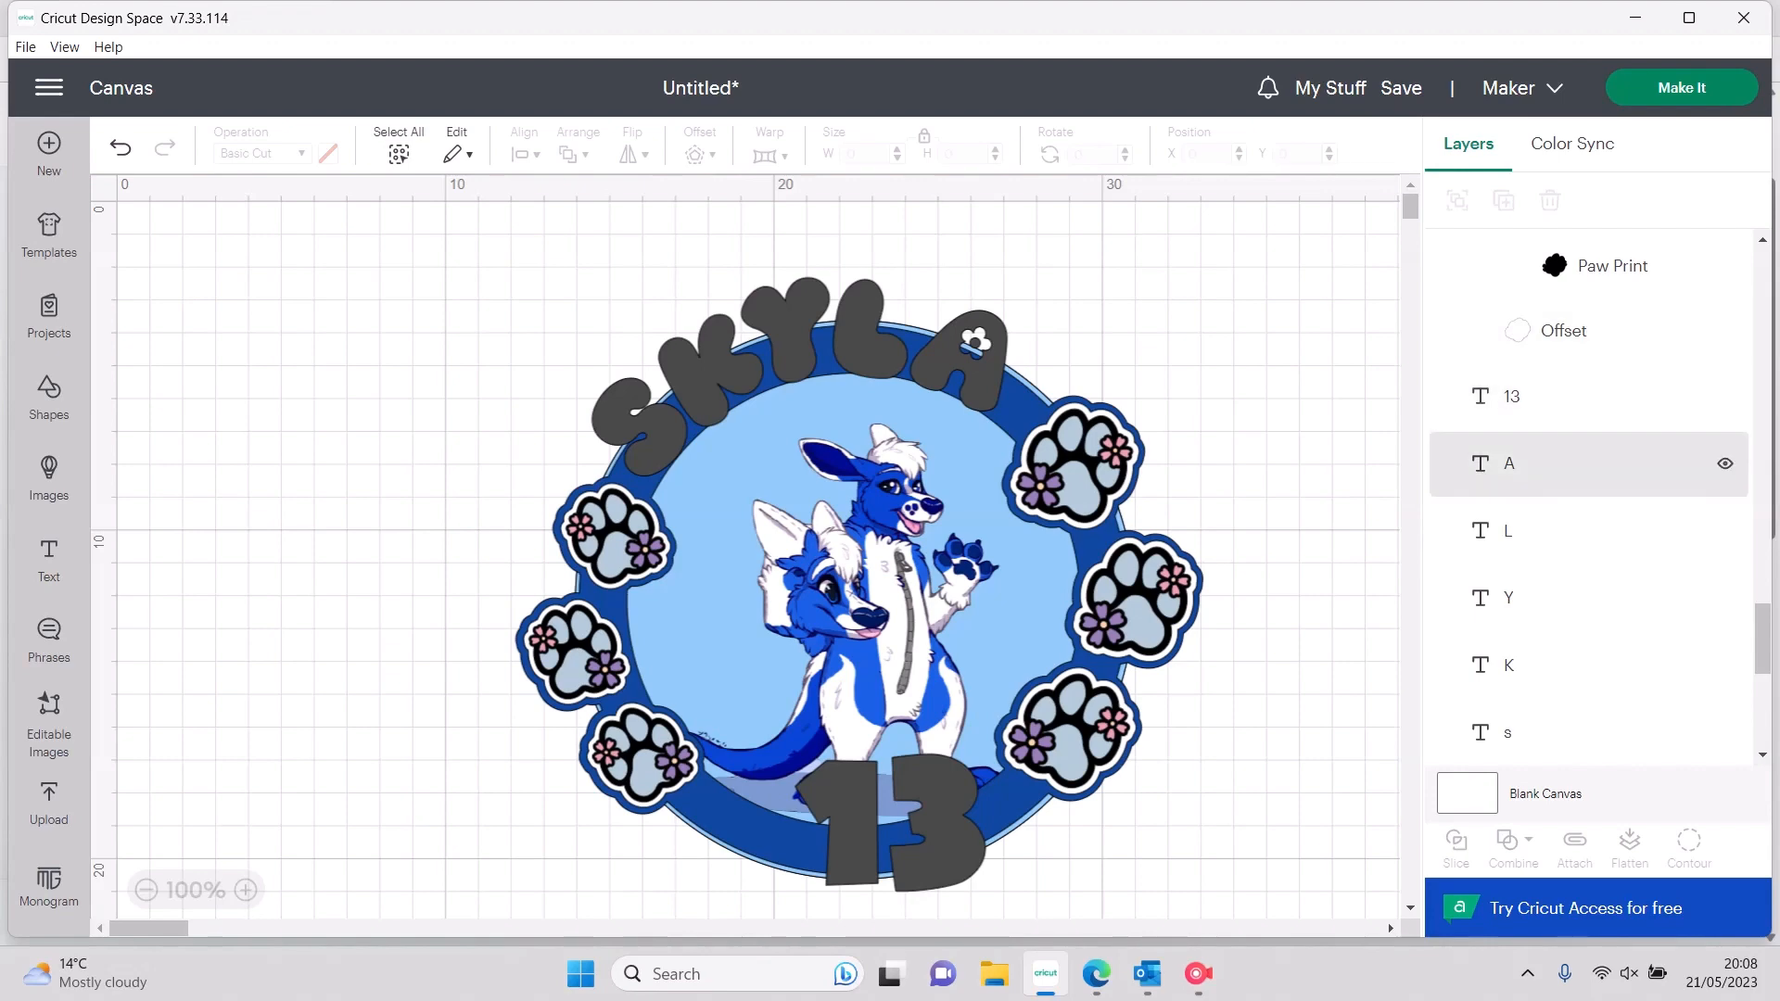
Group the five repositioned name letters together
click(1577, 464)
shift+click(1576, 530)
shift+click(1577, 597)
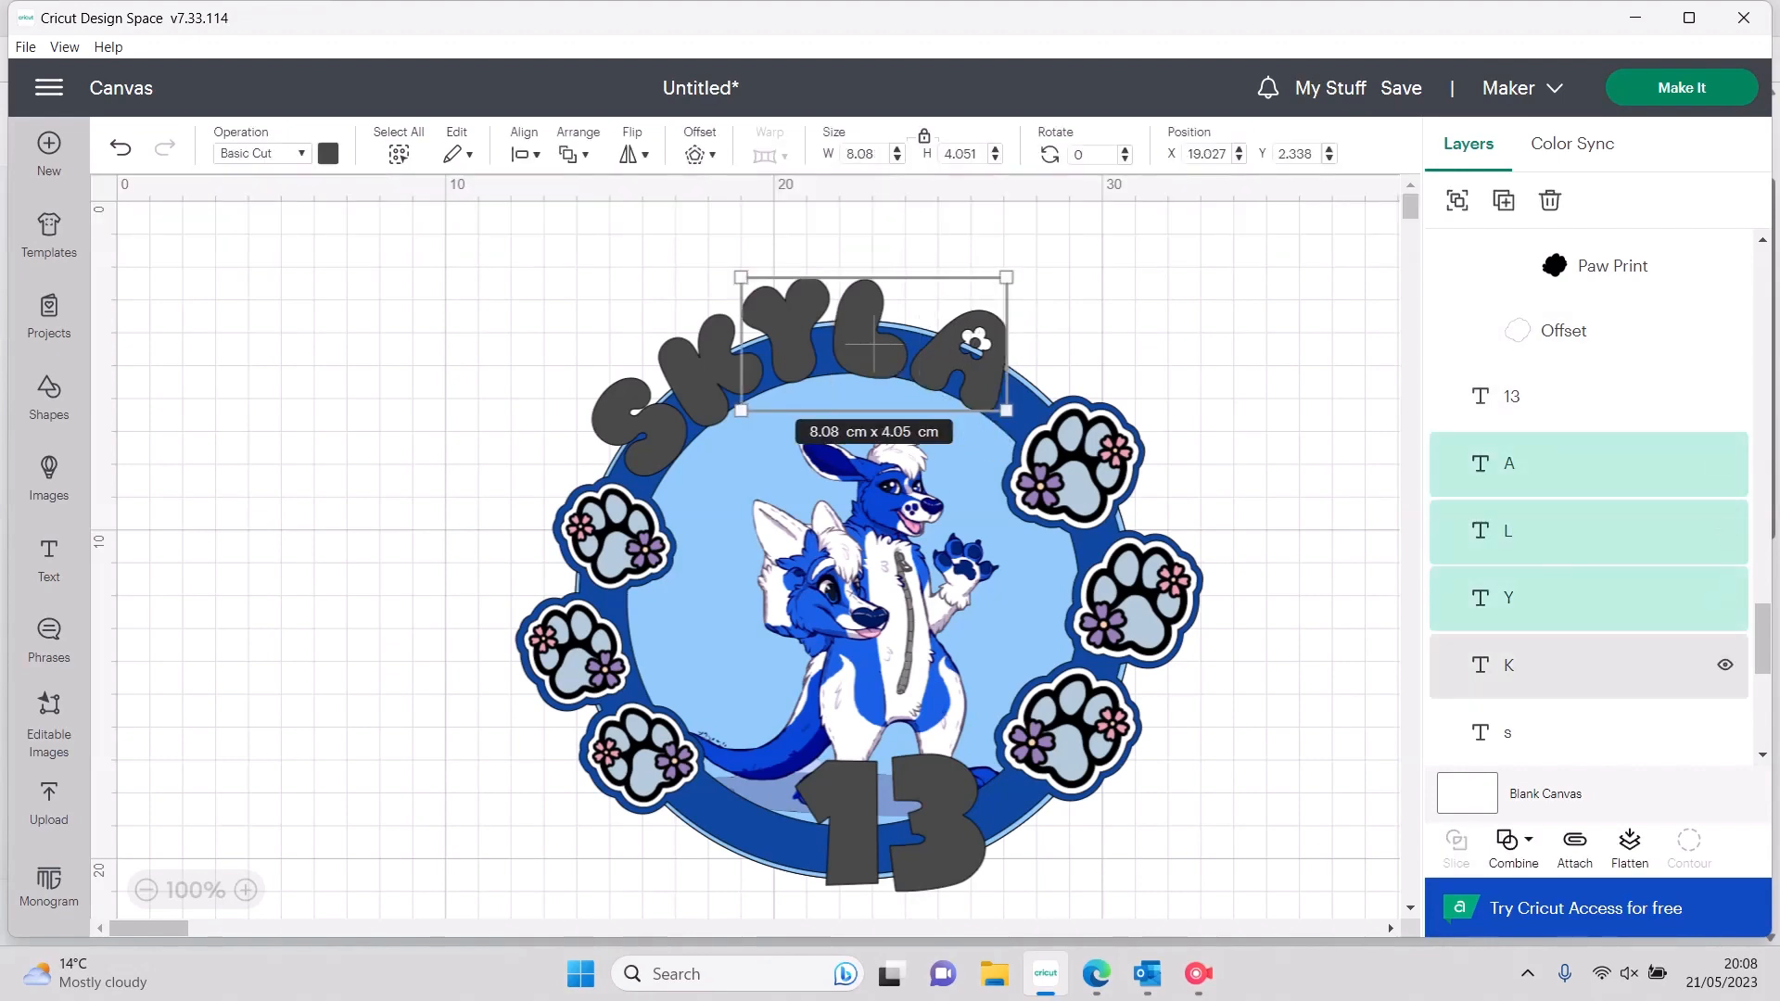
shift+click(1577, 665)
shift+click(1576, 732)
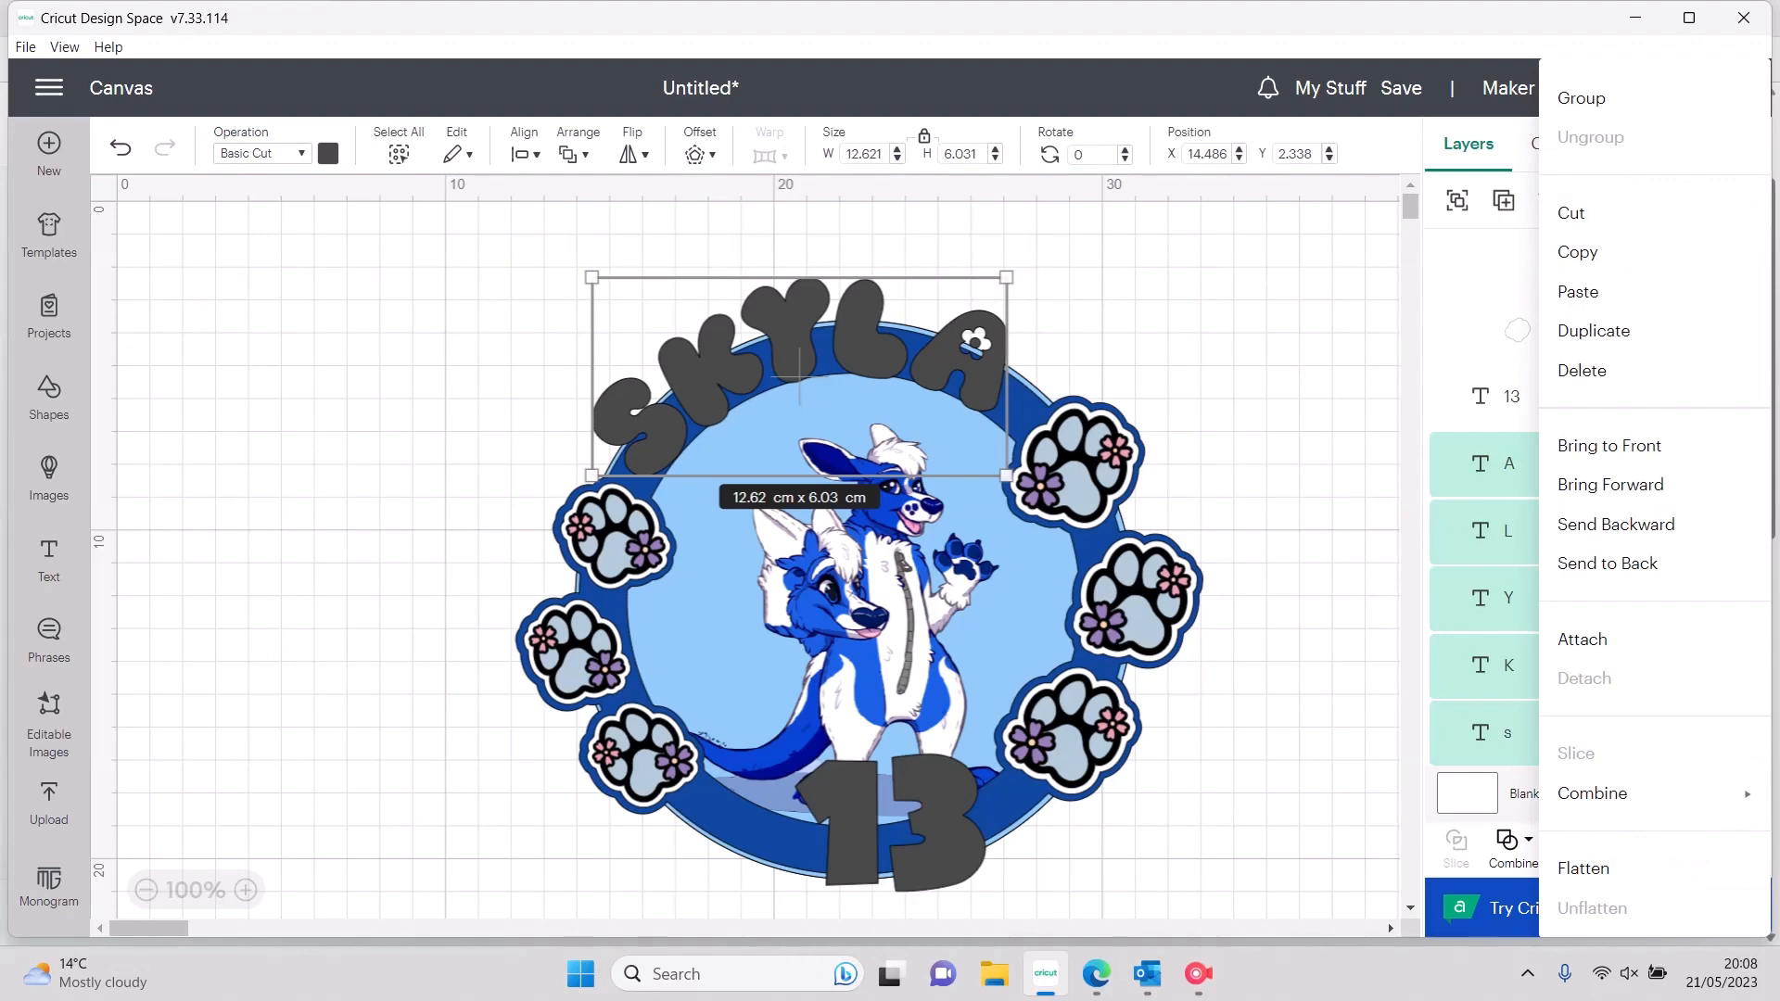
click(1582, 97)
Add a 0.3 cm welded offset with rounded corners around the grouped name letters
click(694, 154)
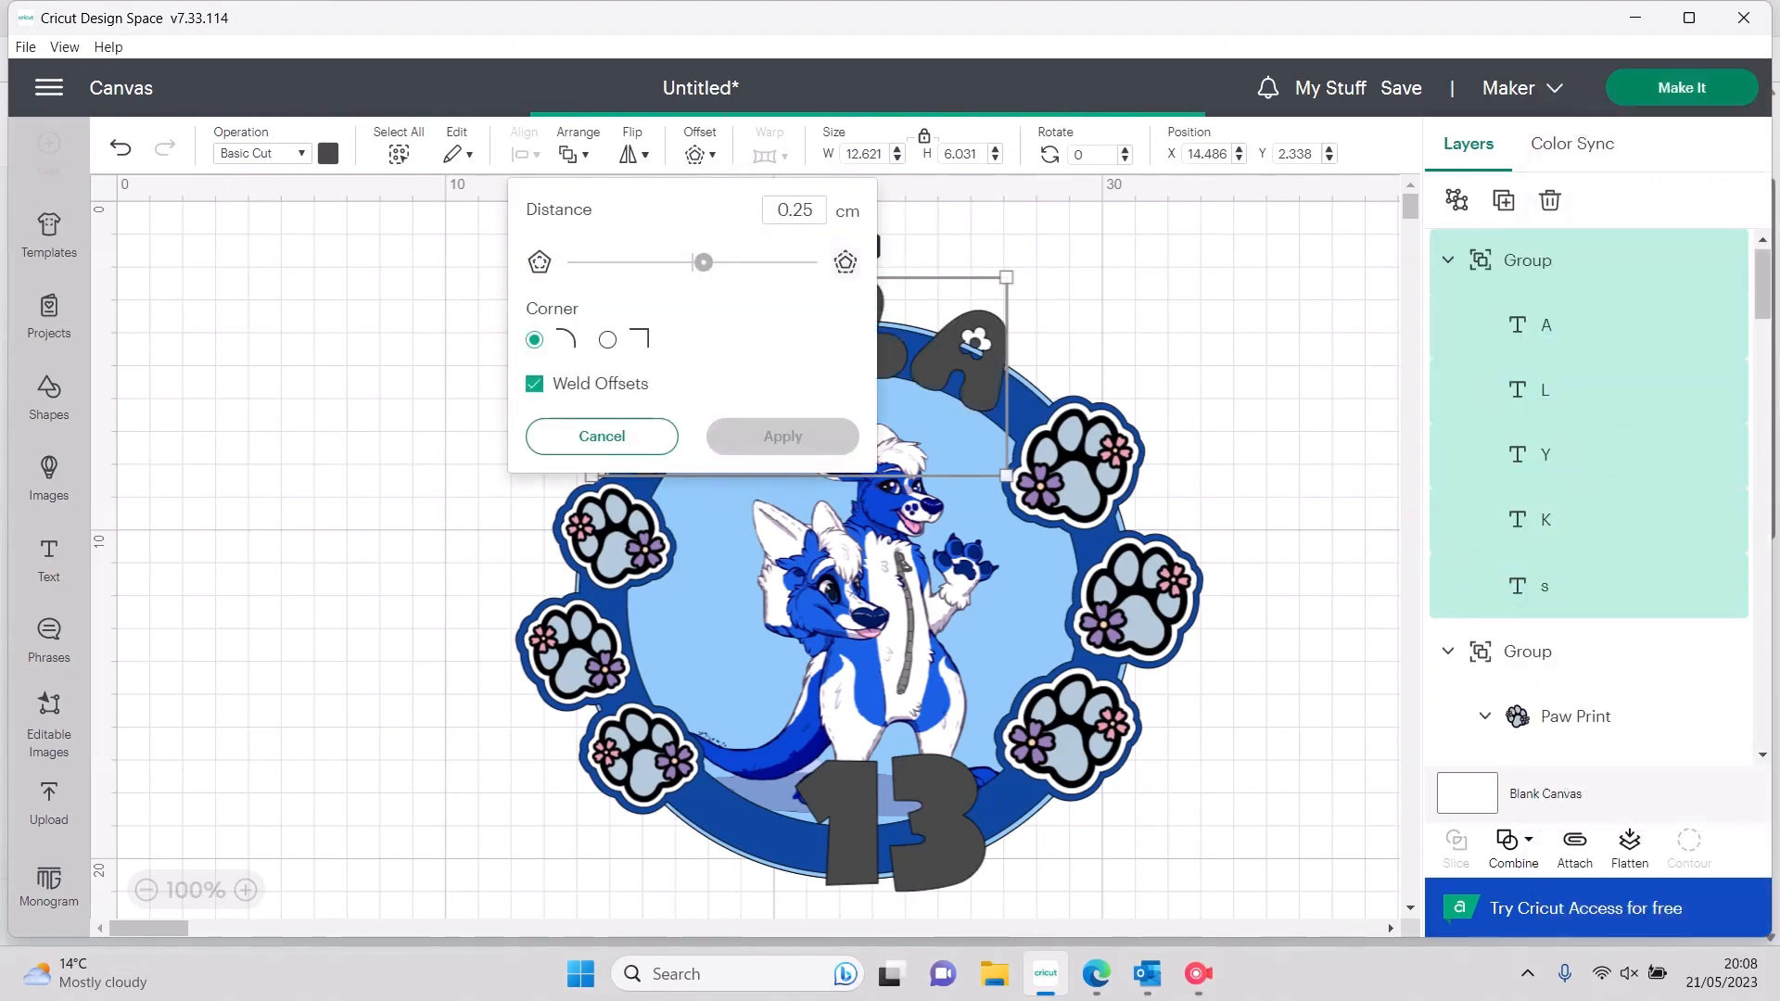
drag(815, 210, 775, 210)
text(0.3)
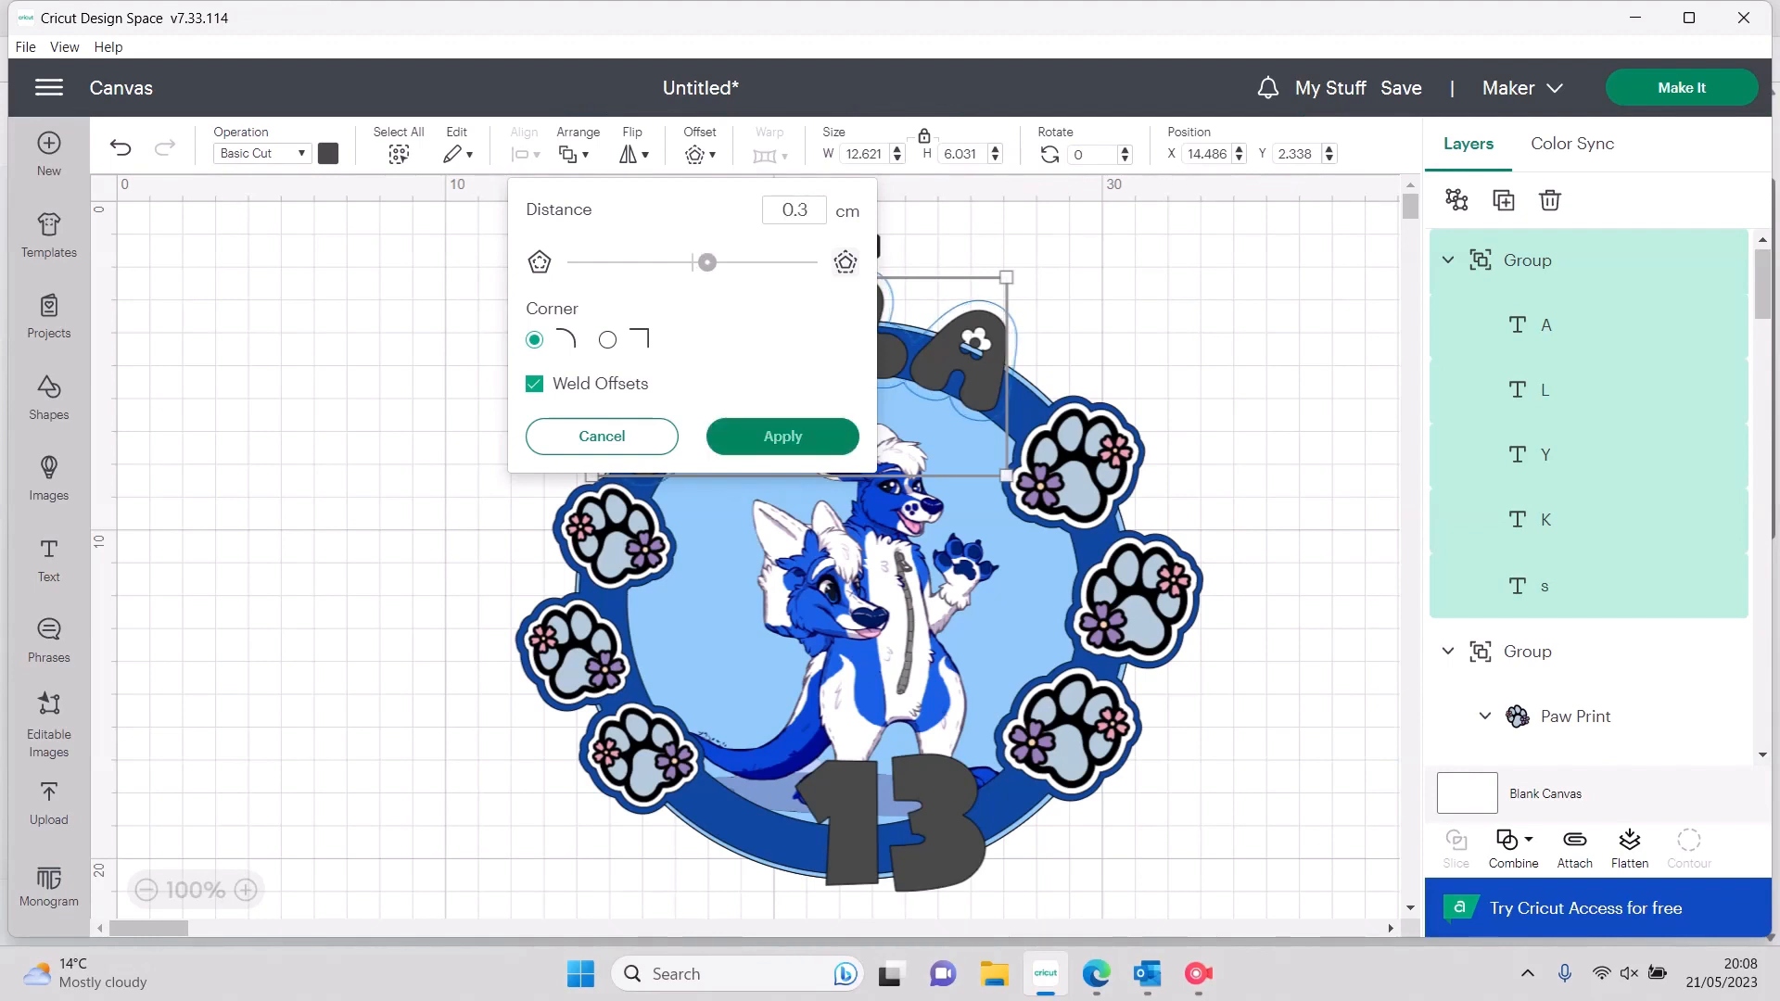
click(782, 436)
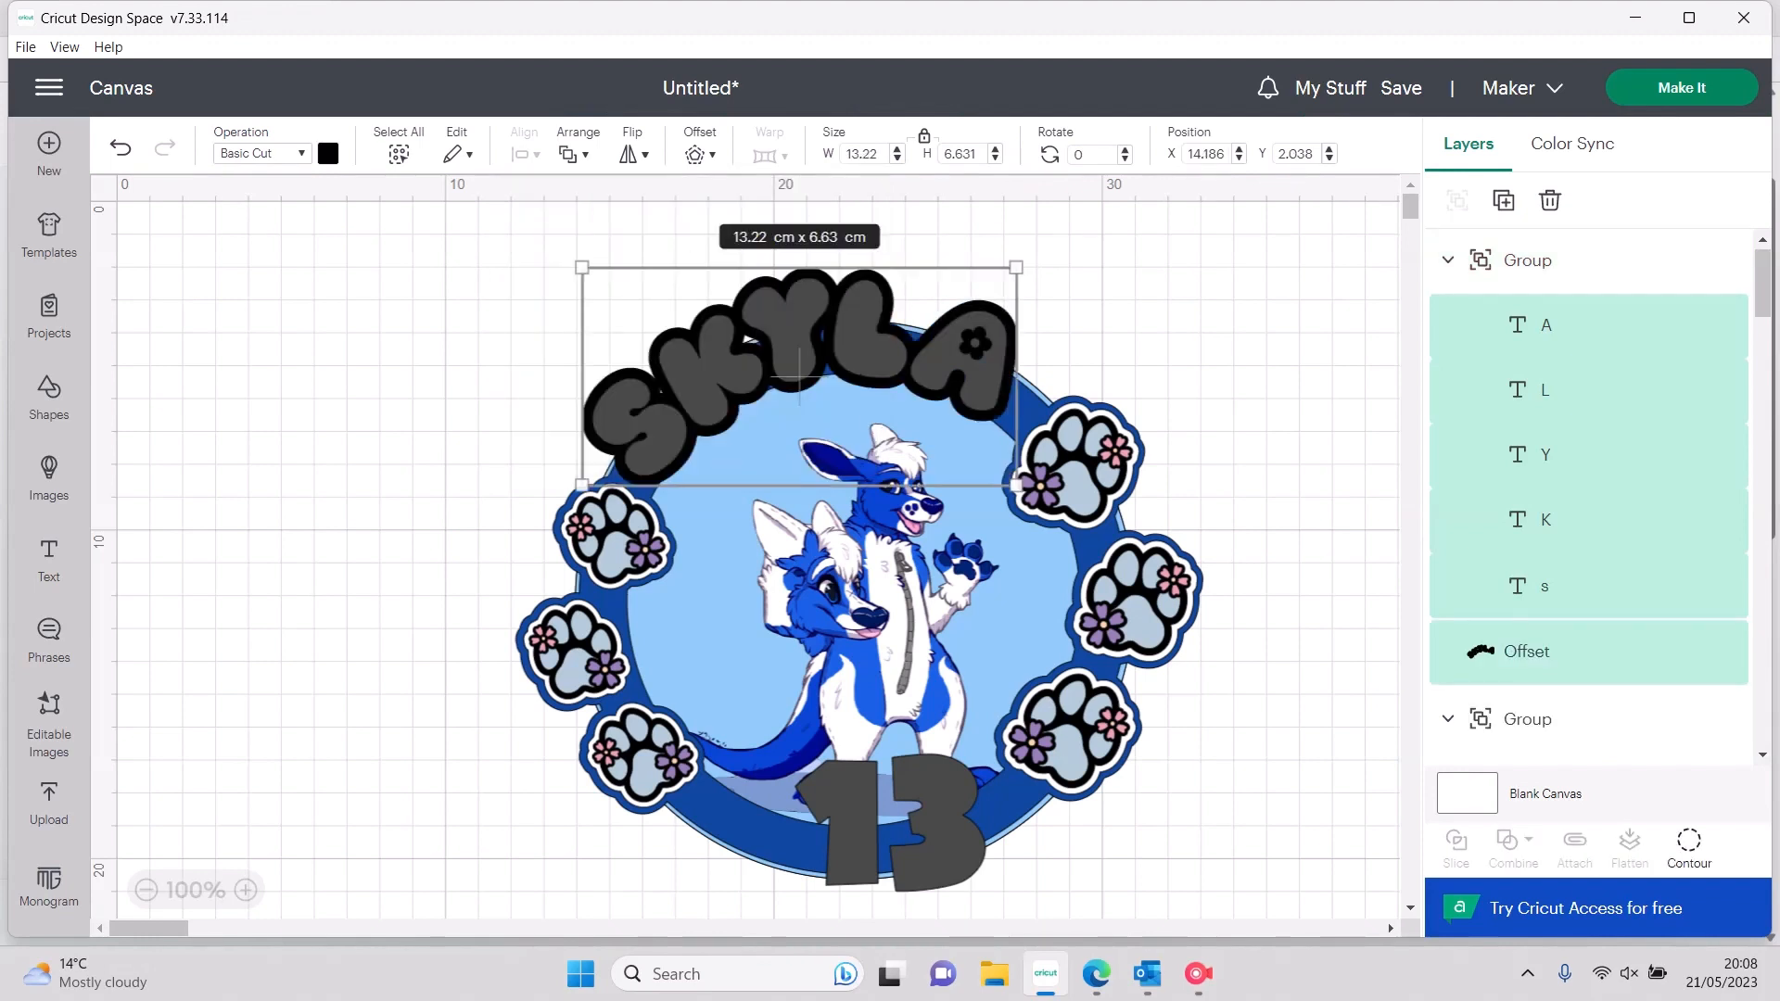
Add a second 0.3 cm offset around the name's first offset and undo the accidental move of it
click(700, 154)
click(783, 389)
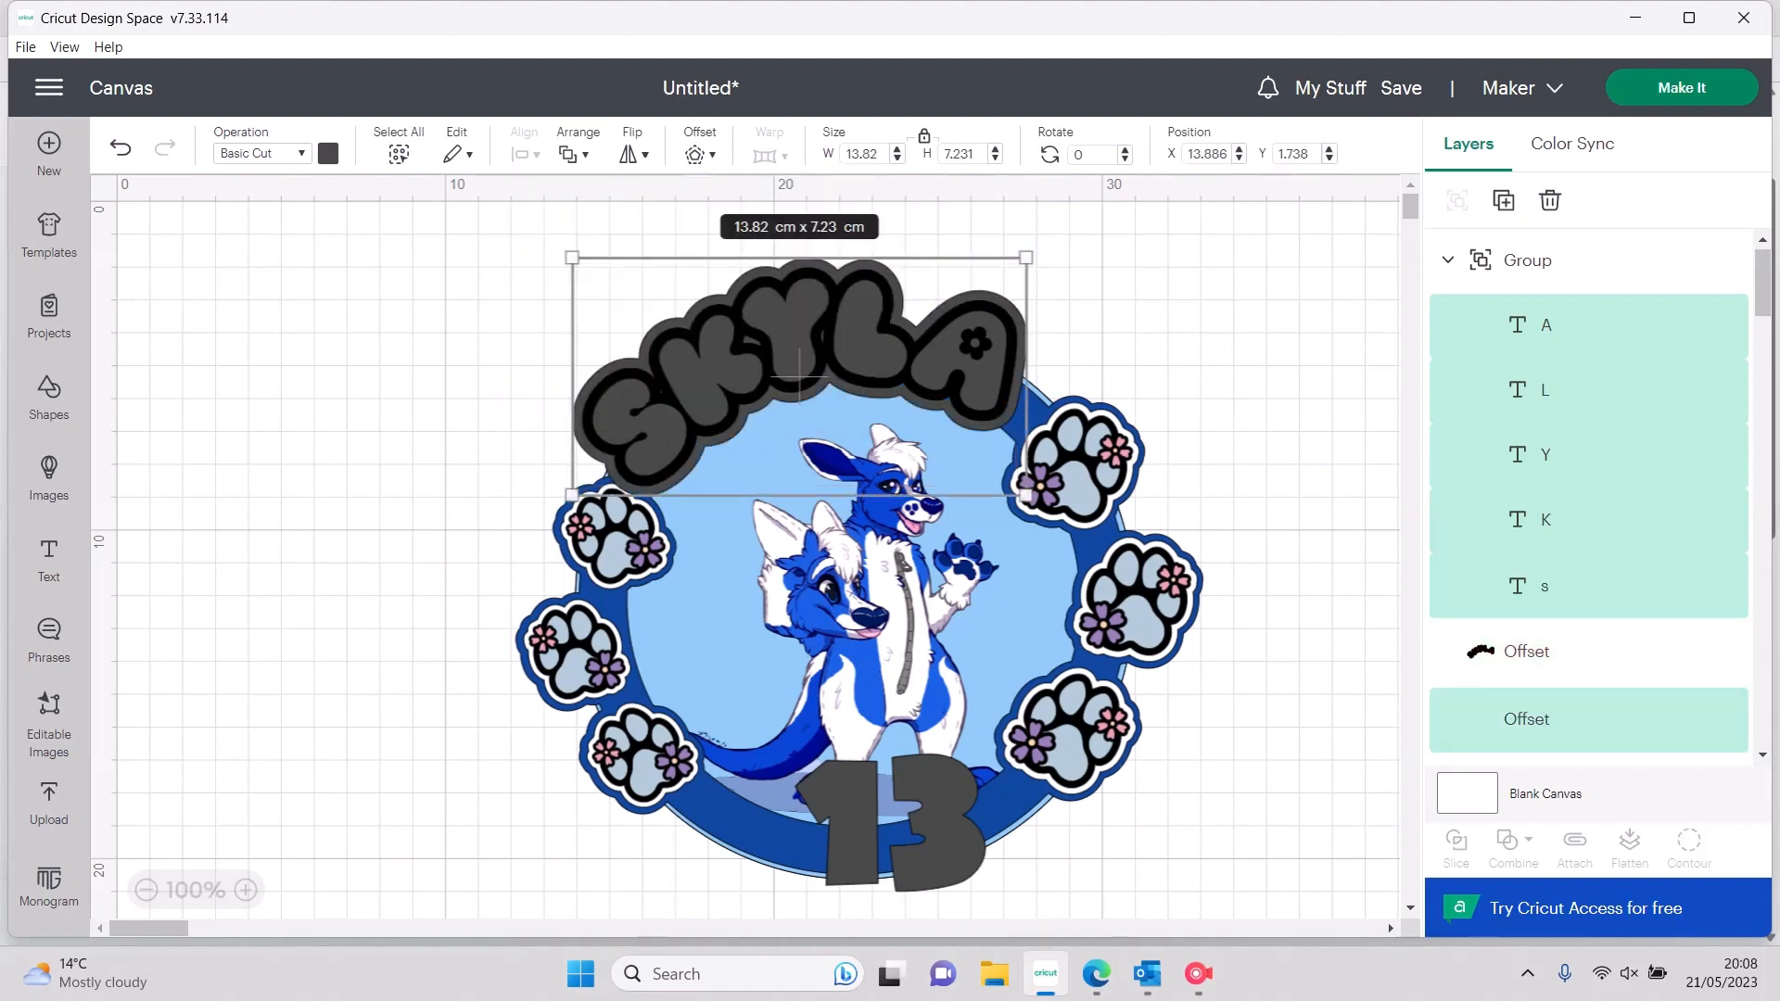
drag(799, 376, 805, 370)
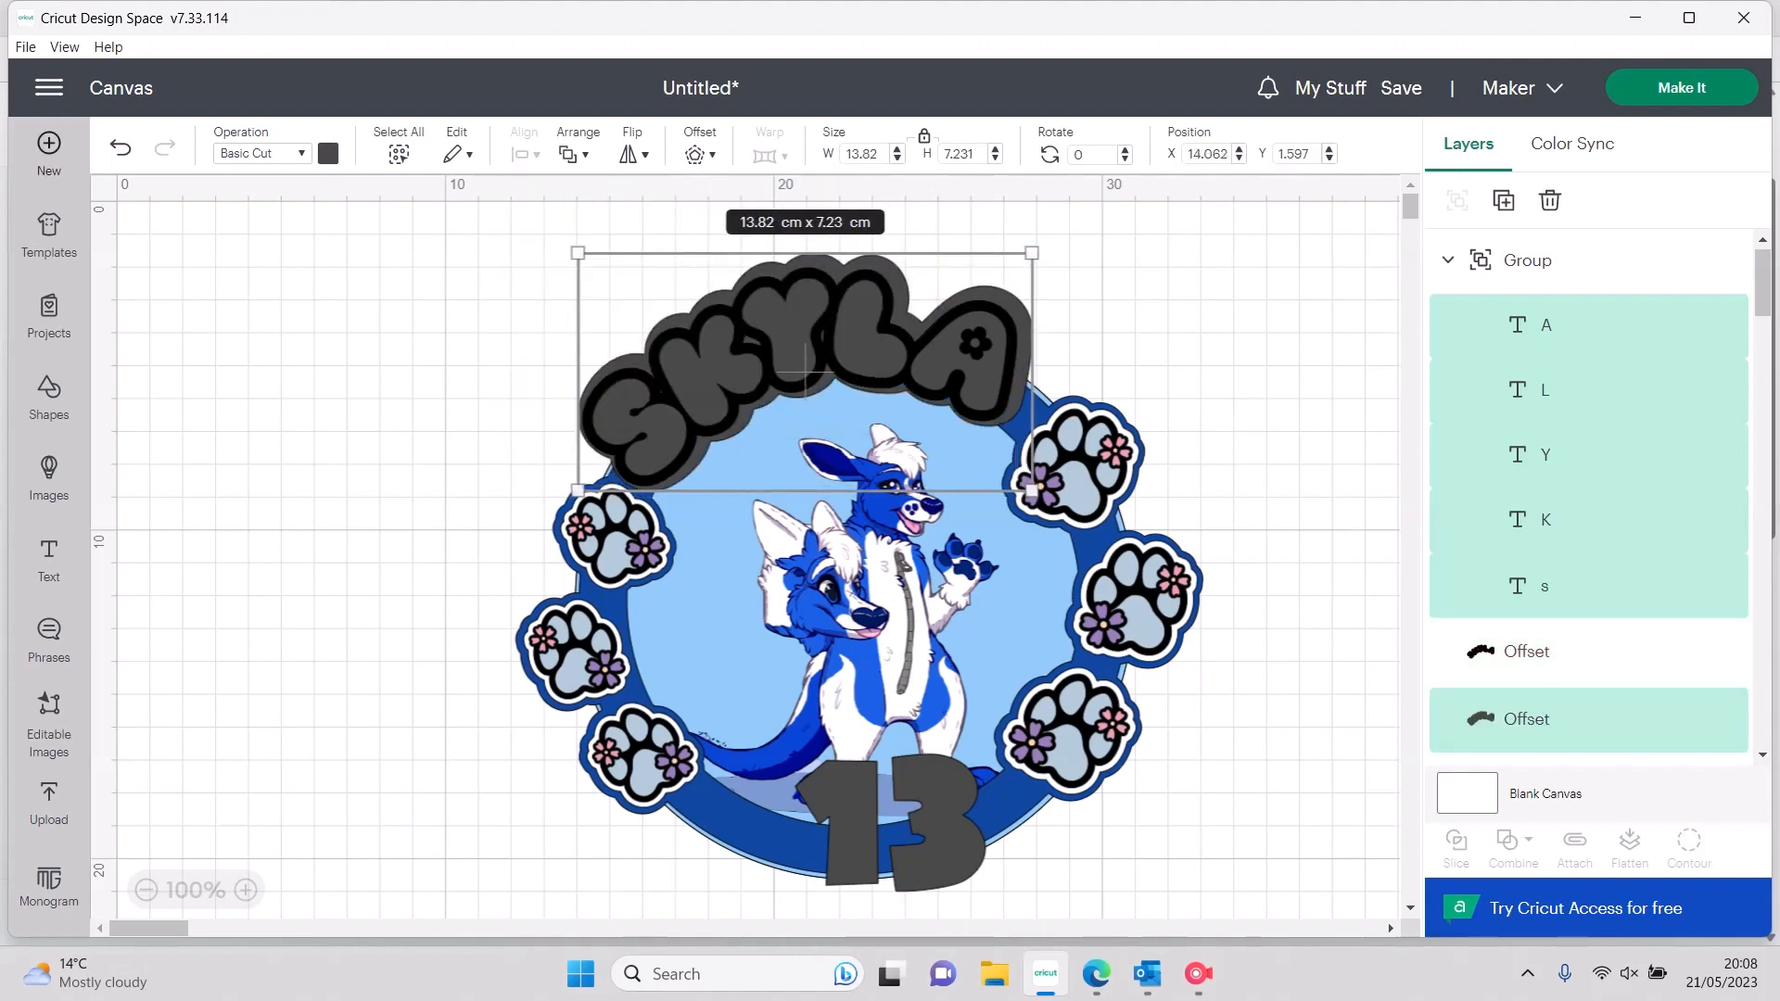
key(ctrl+z)
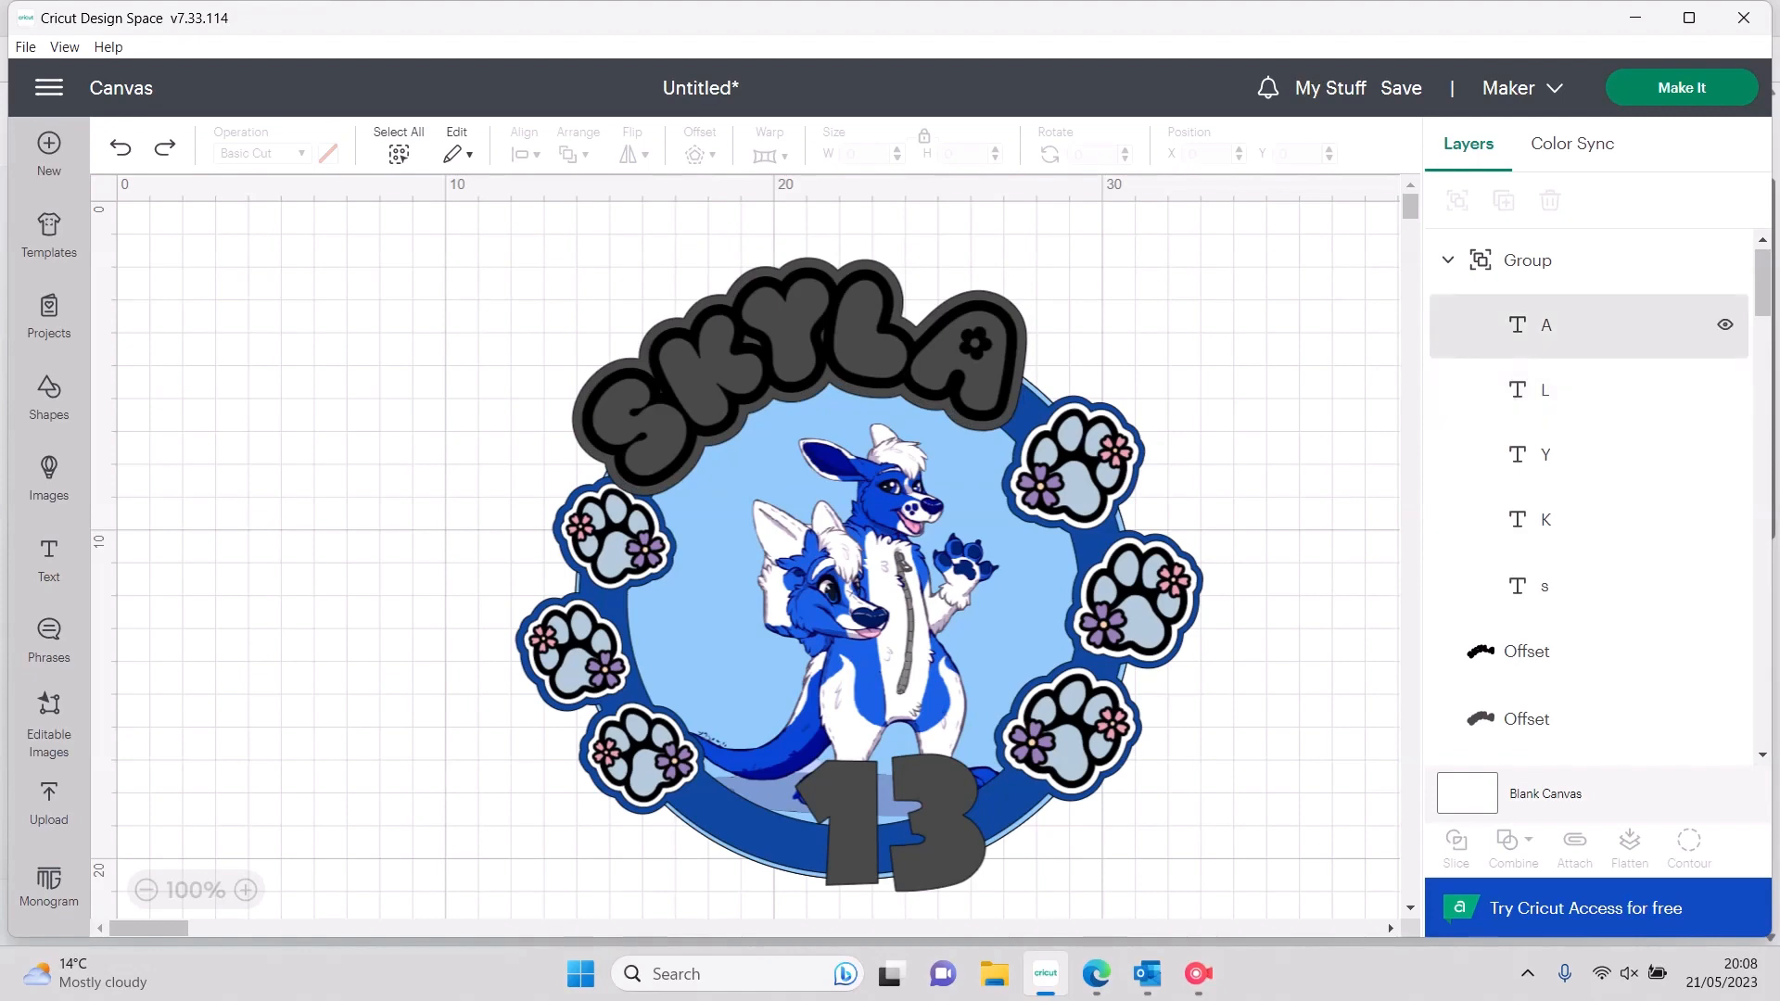
Color the grouped name letters light blue
click(799, 376)
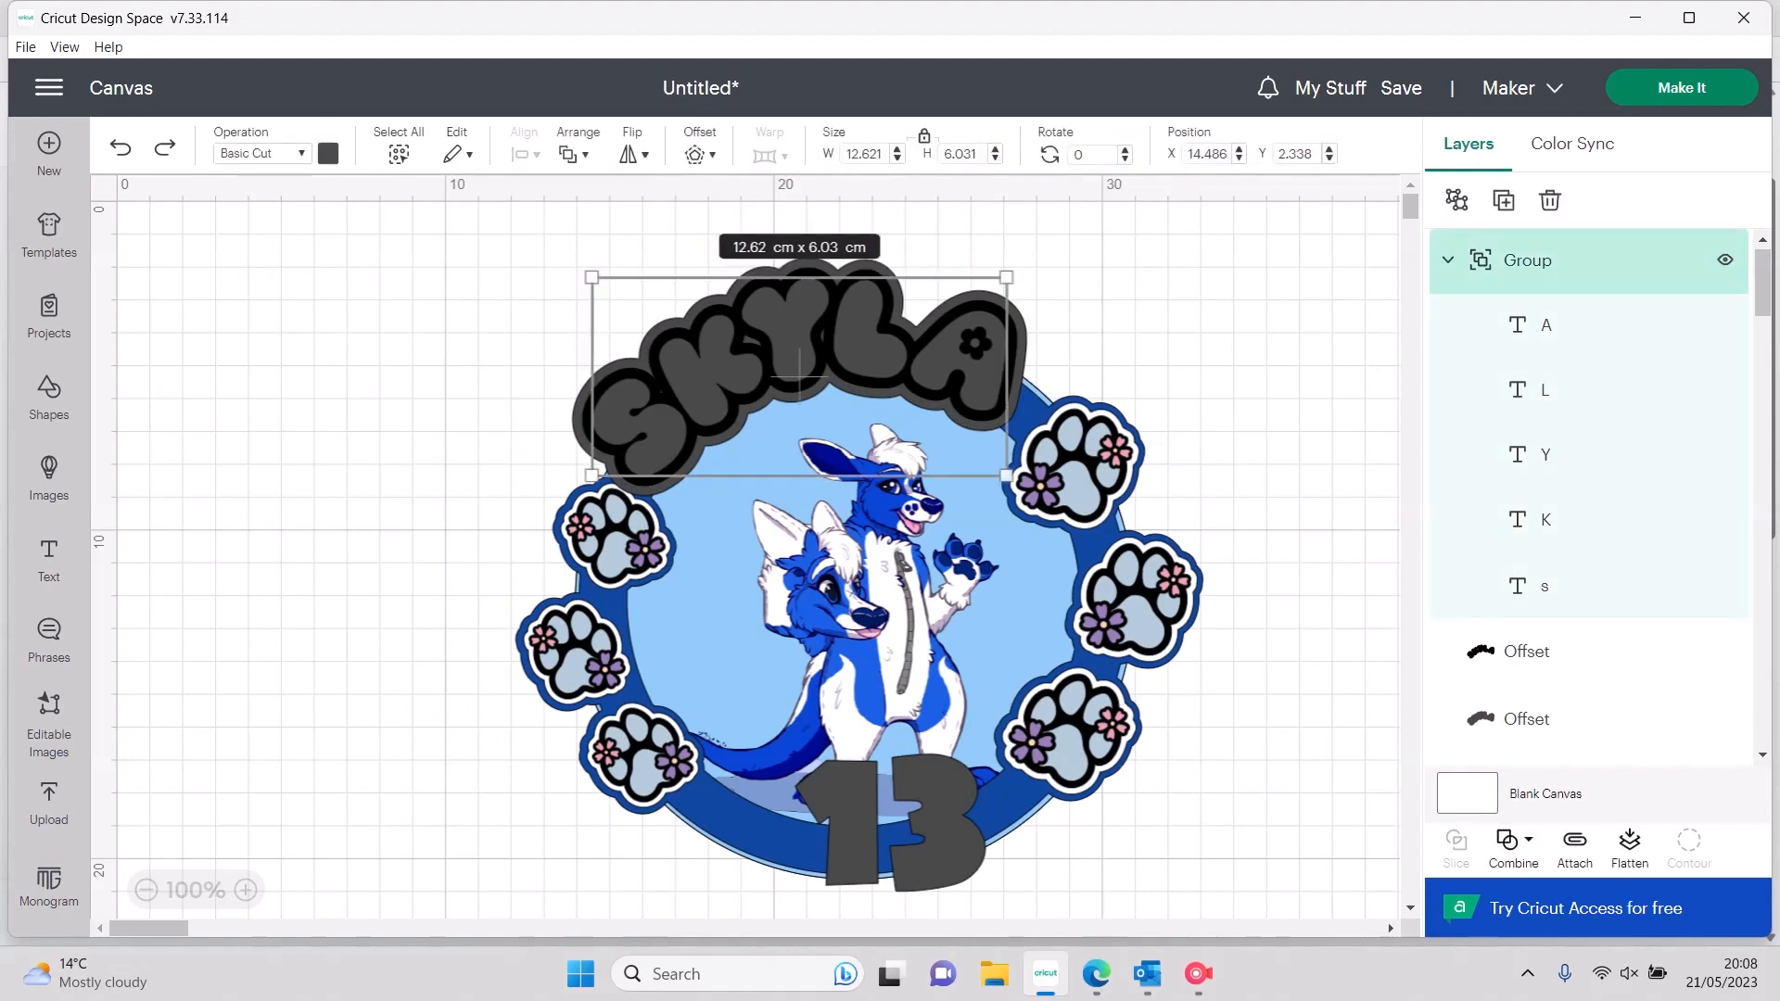
click(1546, 326)
click(1527, 260)
click(328, 153)
click(382, 251)
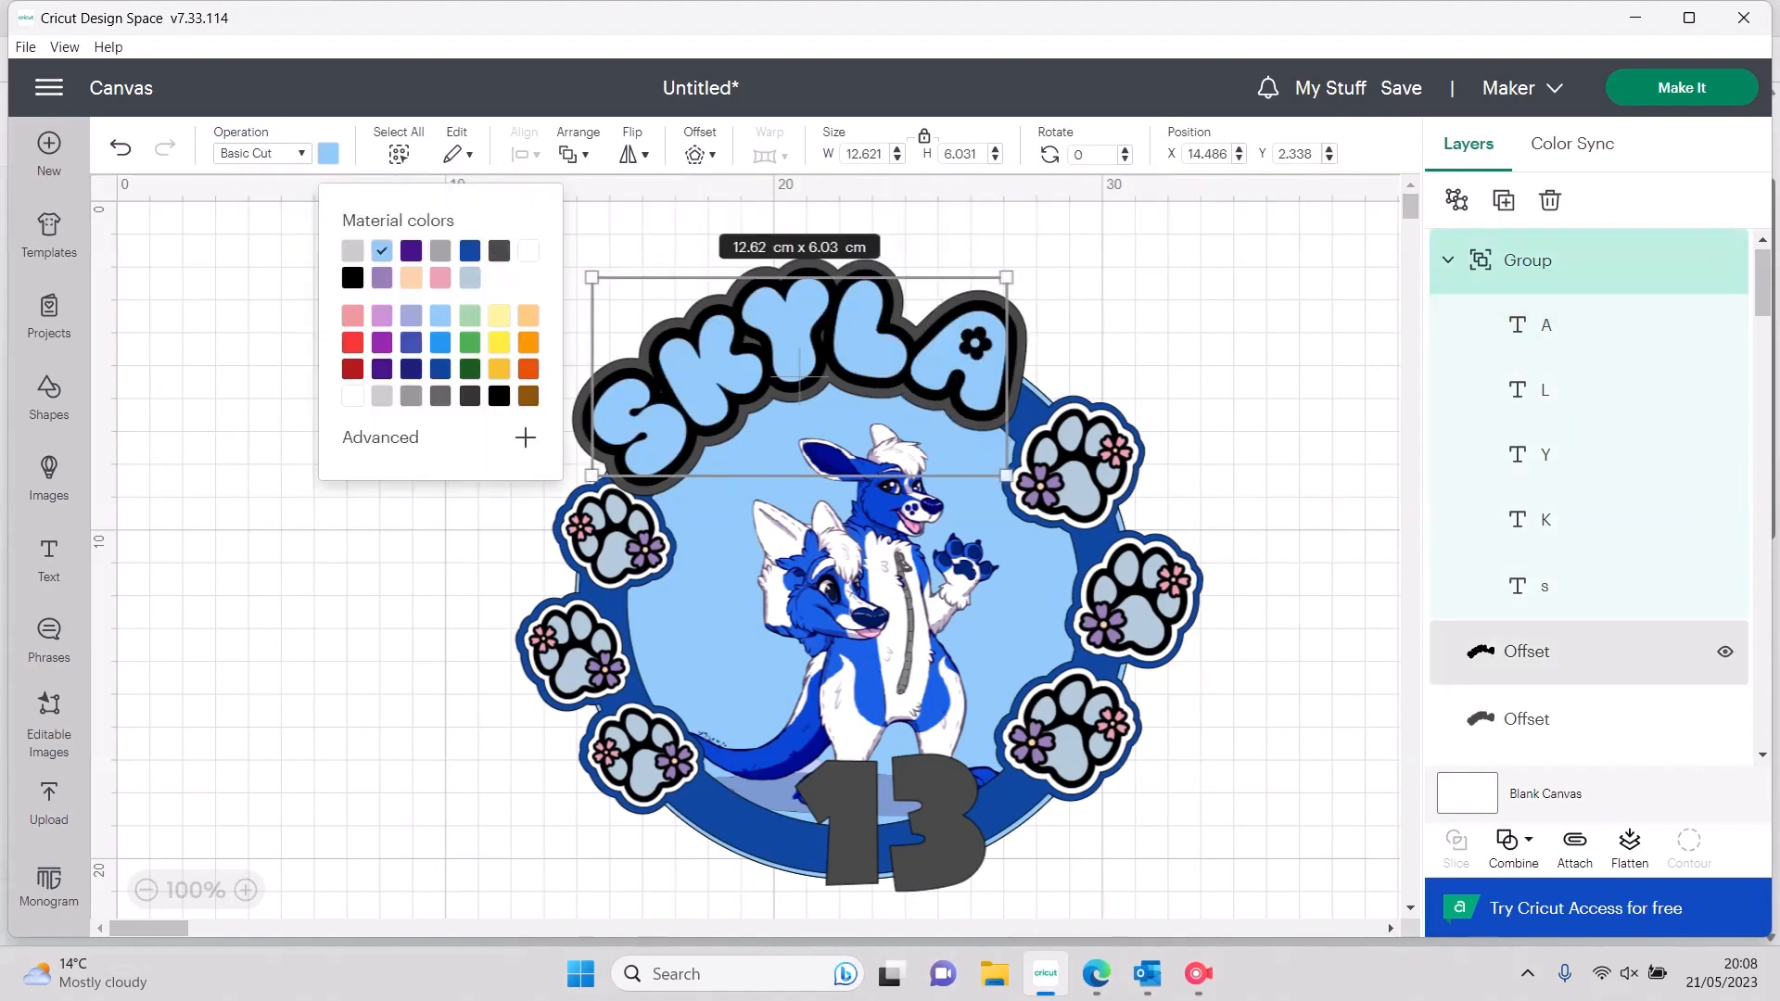
Color the inner offset of the name white
click(1528, 652)
click(328, 153)
click(529, 251)
Try black, dark blue and pink as the color of the name's outer offset
click(1527, 719)
click(329, 154)
click(352, 278)
click(470, 251)
click(440, 278)
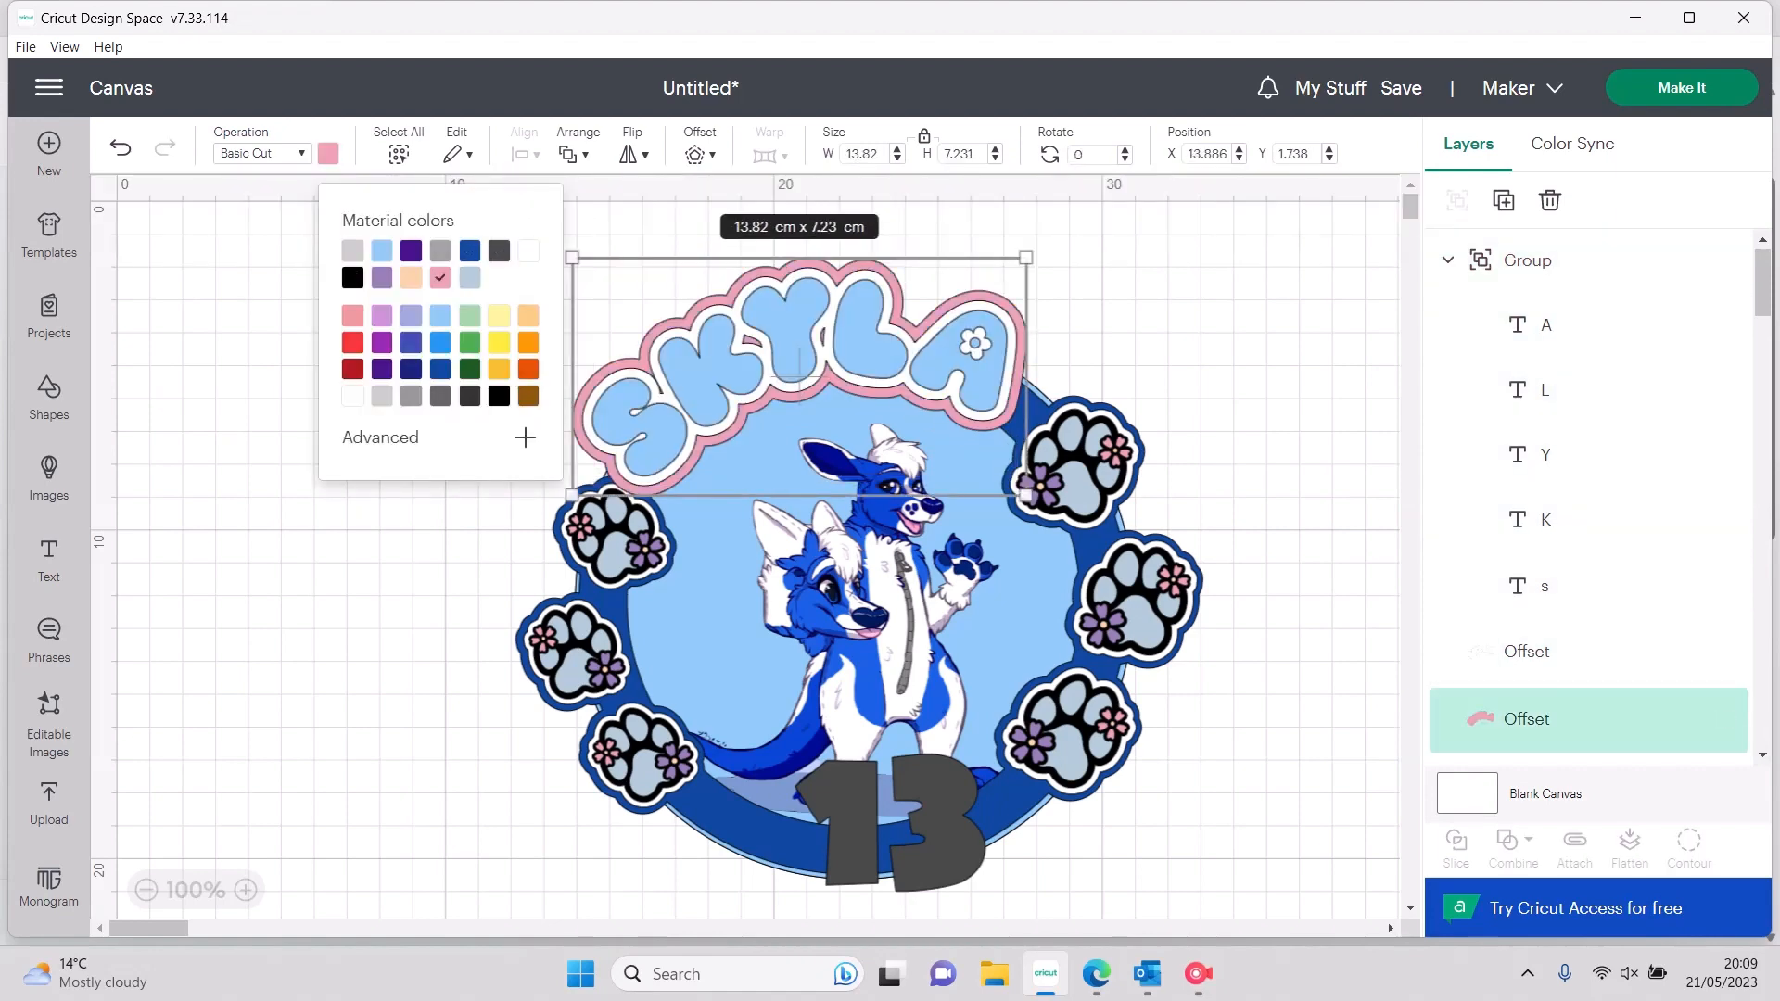
Change the color of the grouped name letters to the pink material color
click(1528, 261)
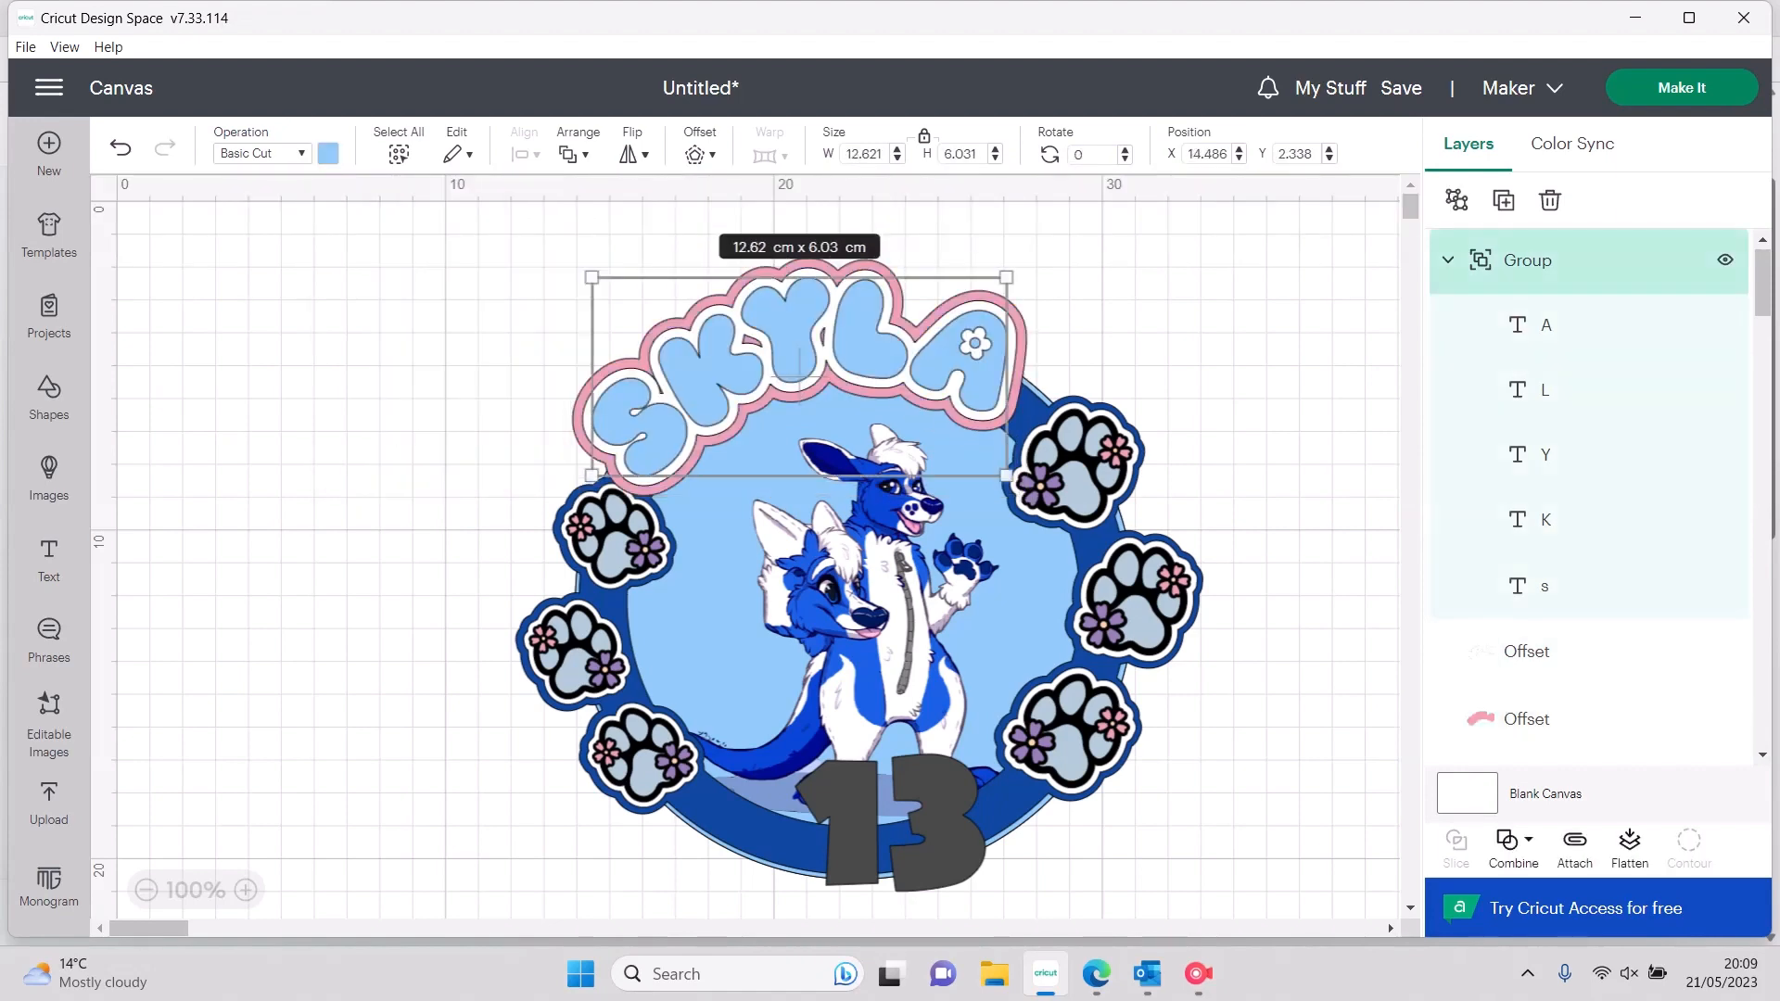
click(329, 154)
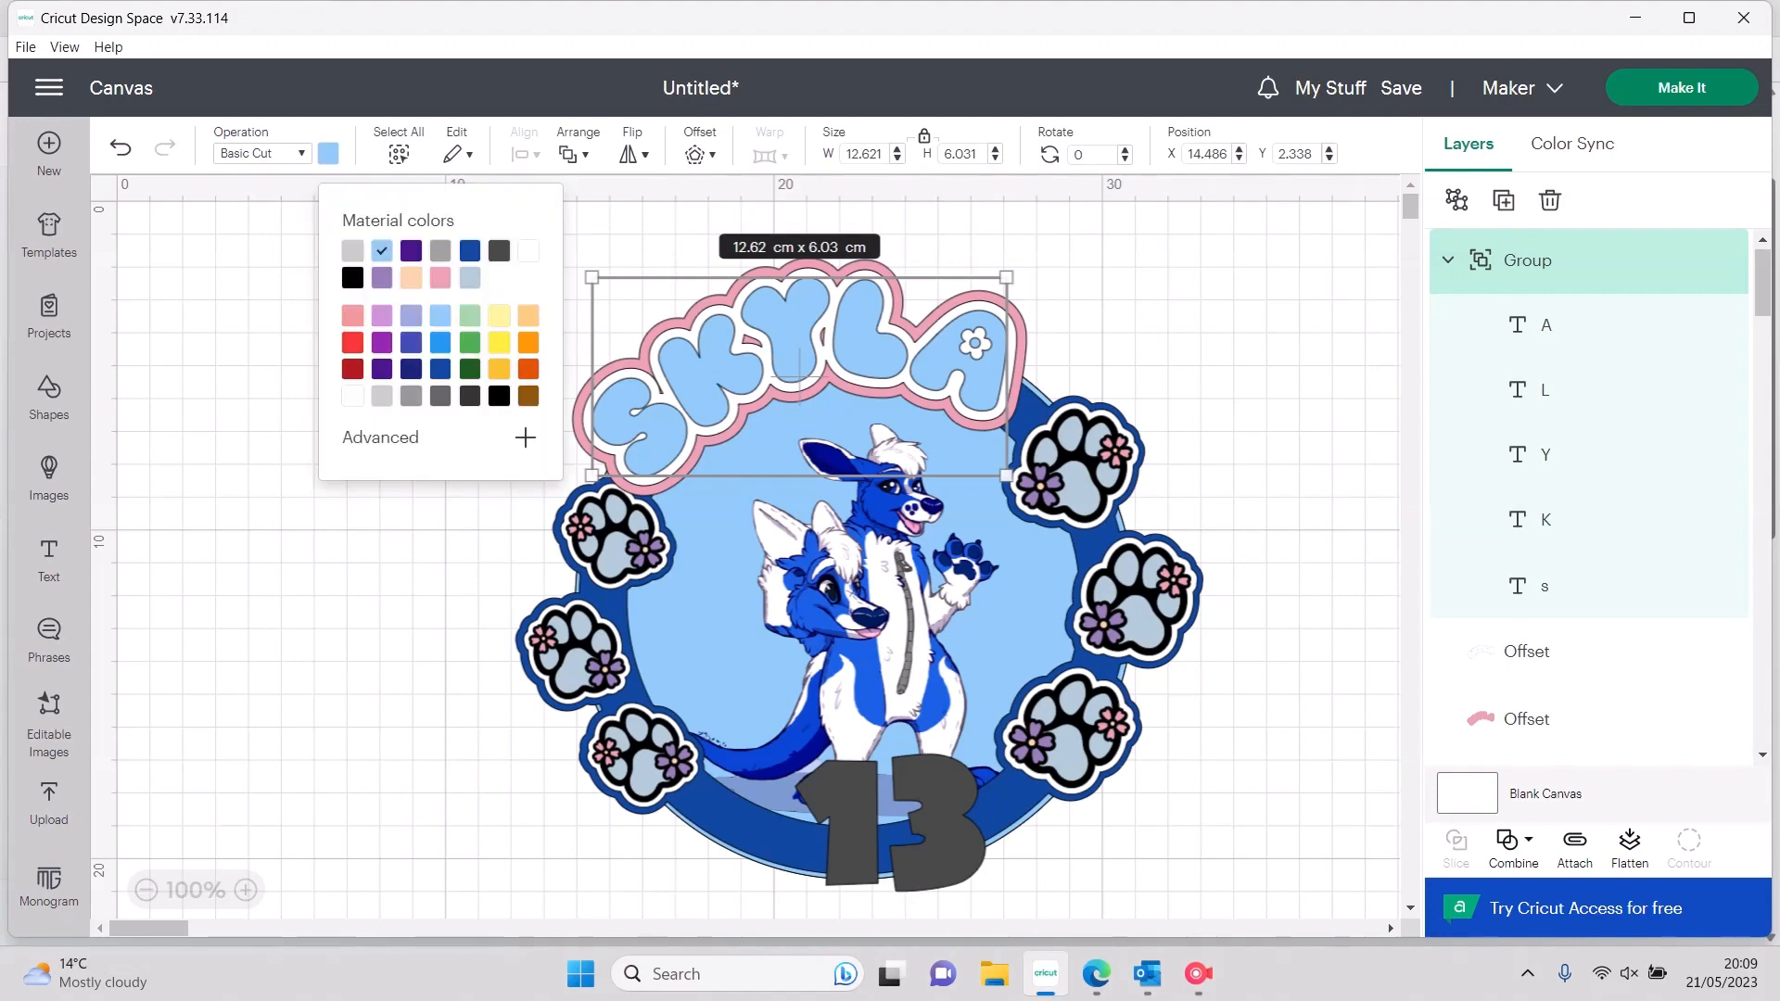
click(440, 278)
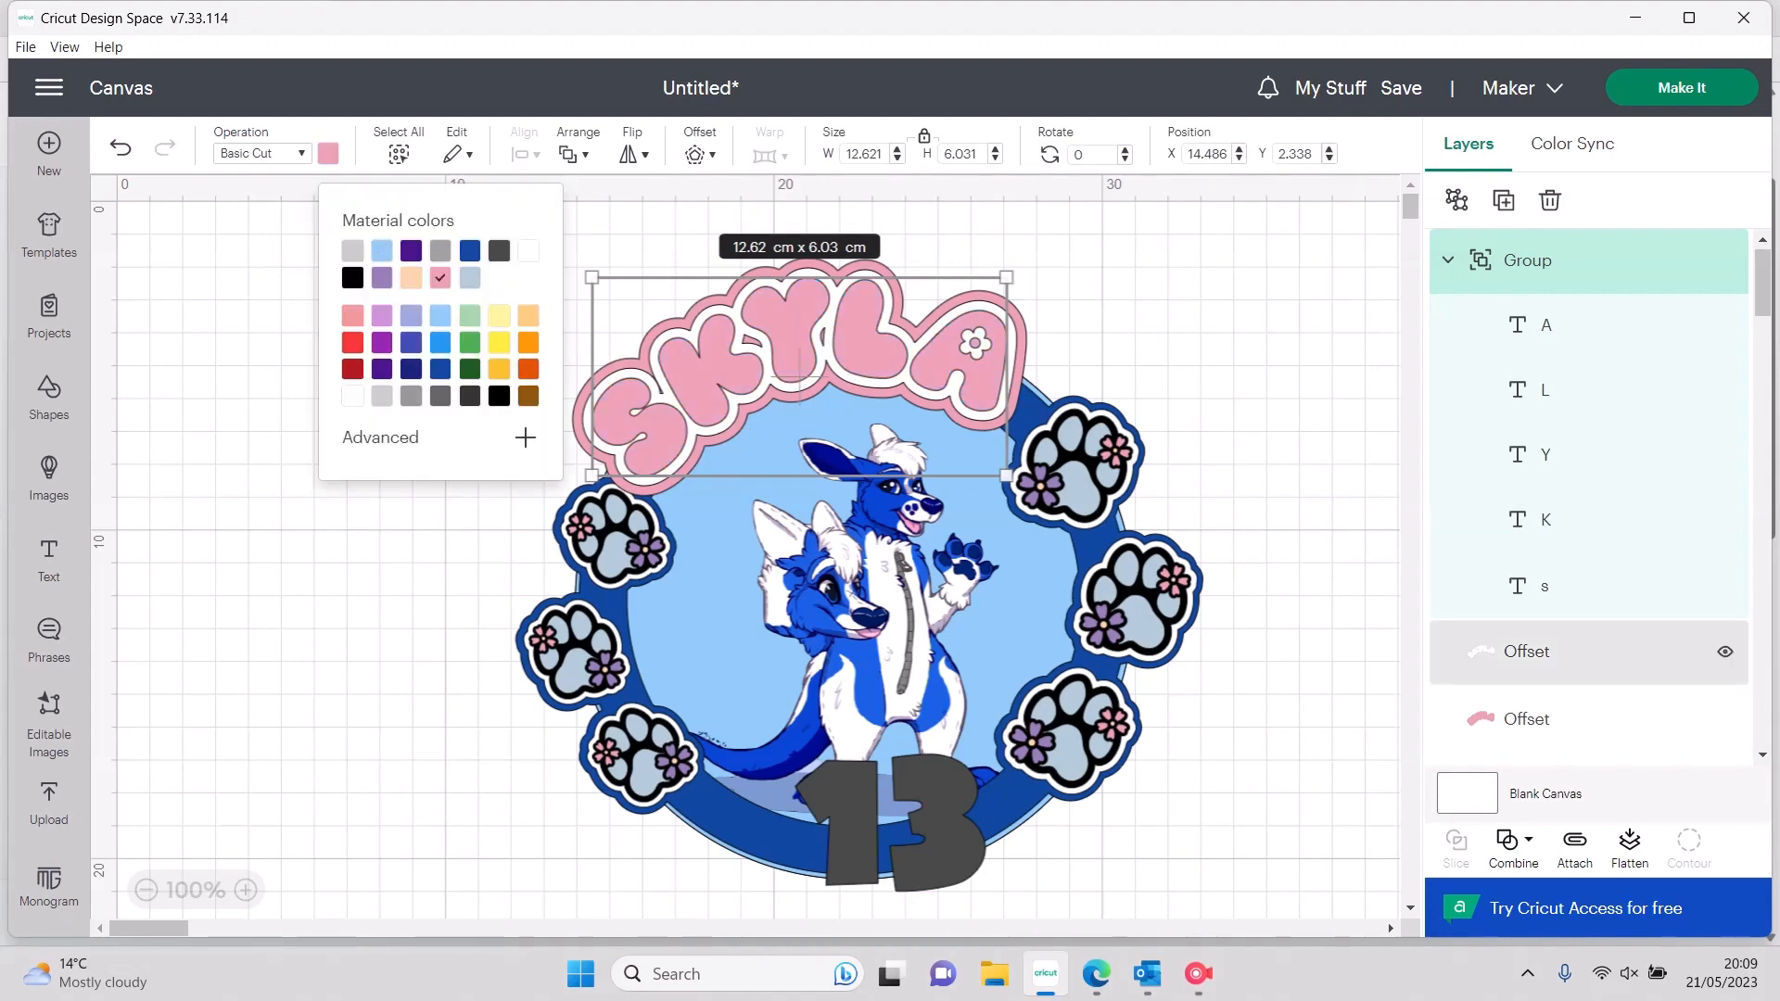
Color the name's outer offset light blue
click(1527, 652)
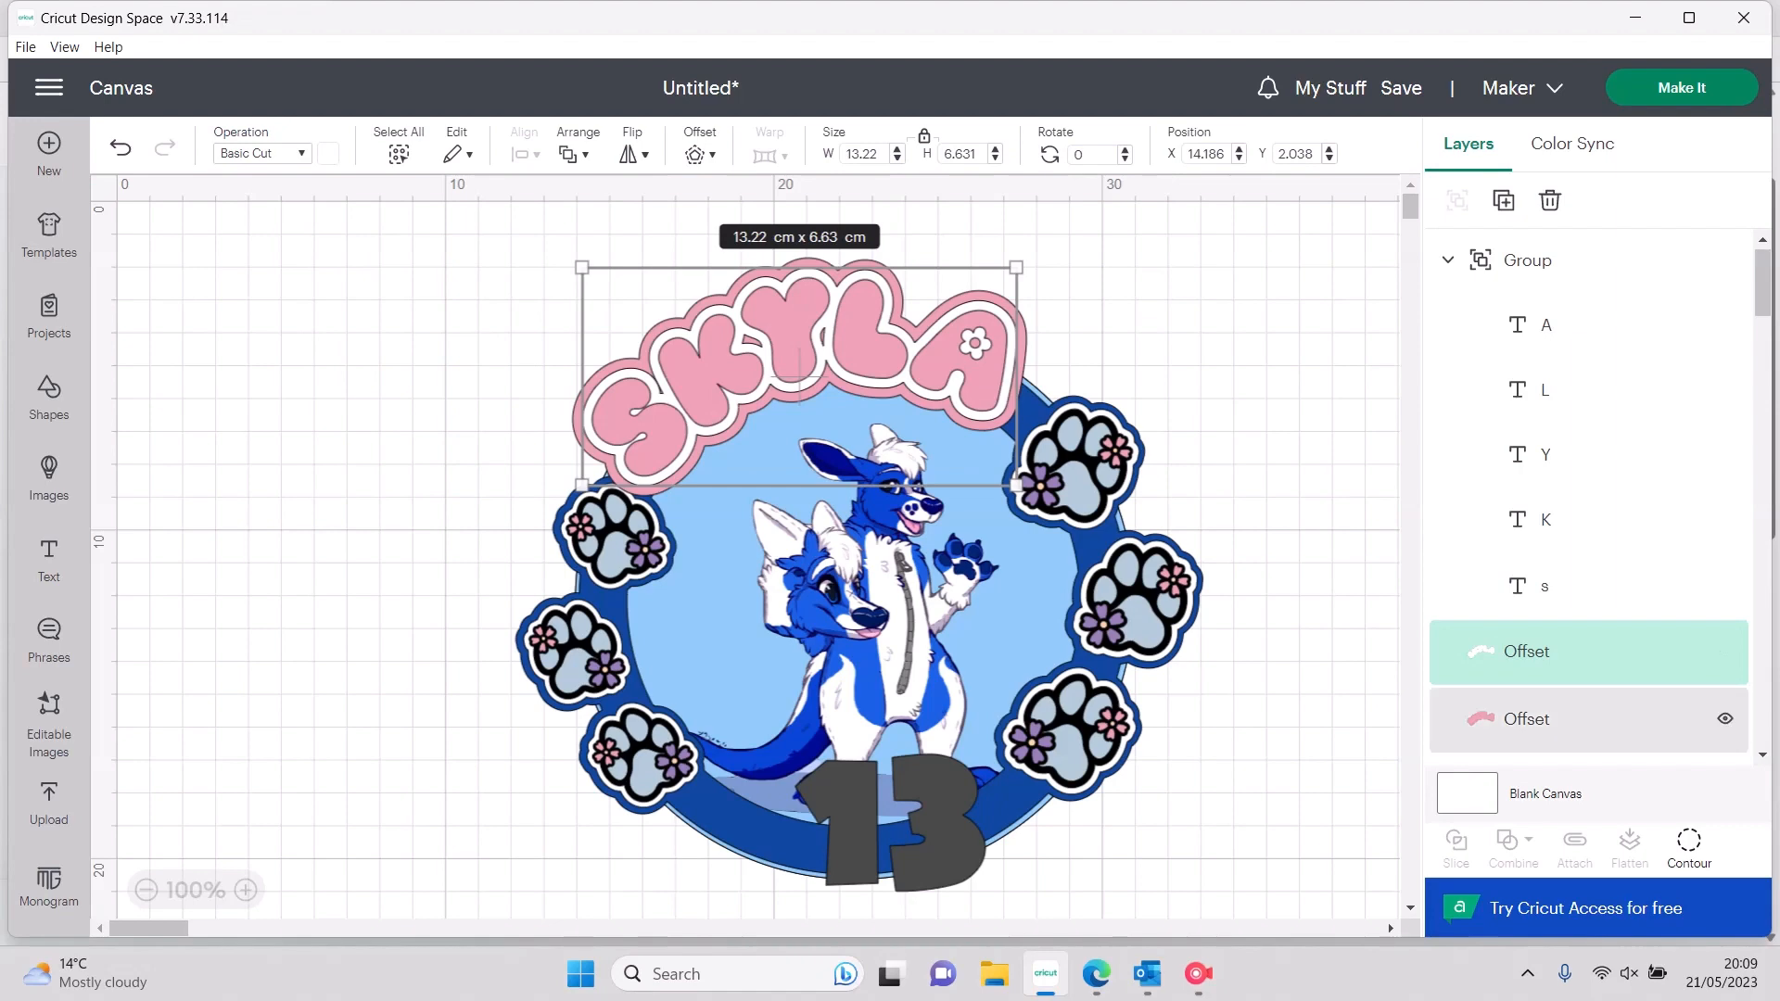
click(1623, 720)
click(328, 154)
click(382, 252)
click(1270, 324)
Group the name letters together with their white and light blue offsets
click(1589, 261)
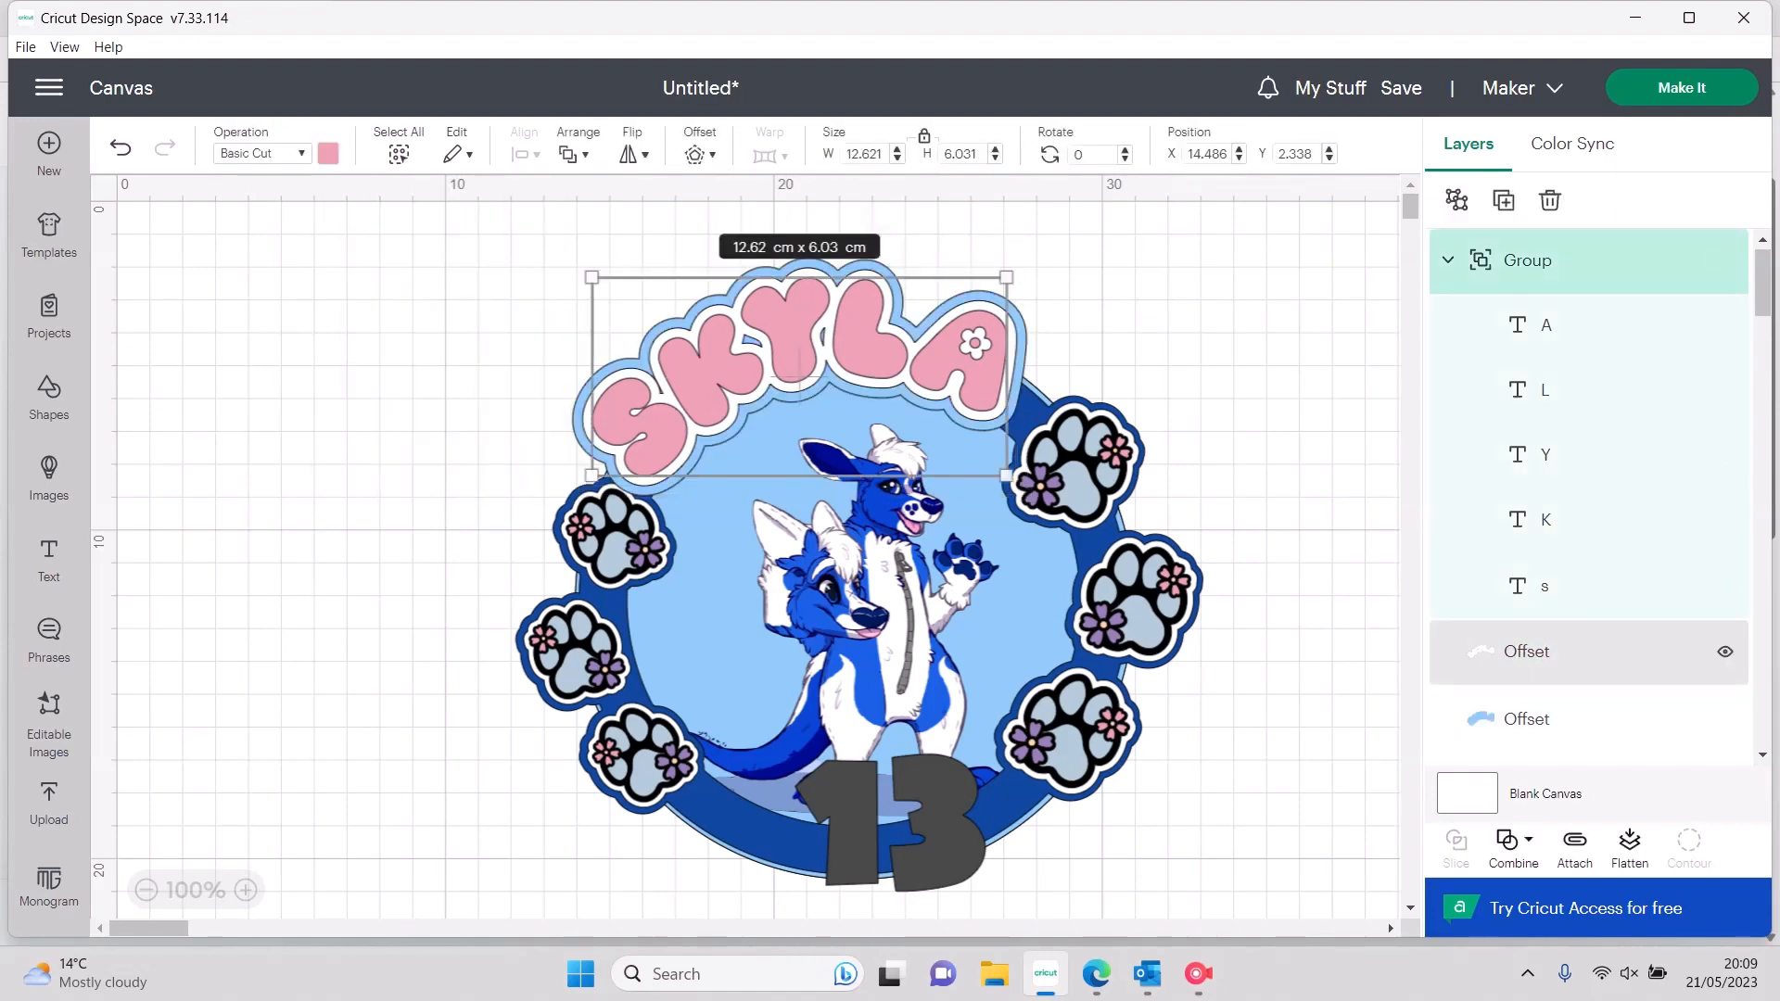
ctrl+click(1590, 653)
ctrl+click(1589, 720)
right_click(1562, 719)
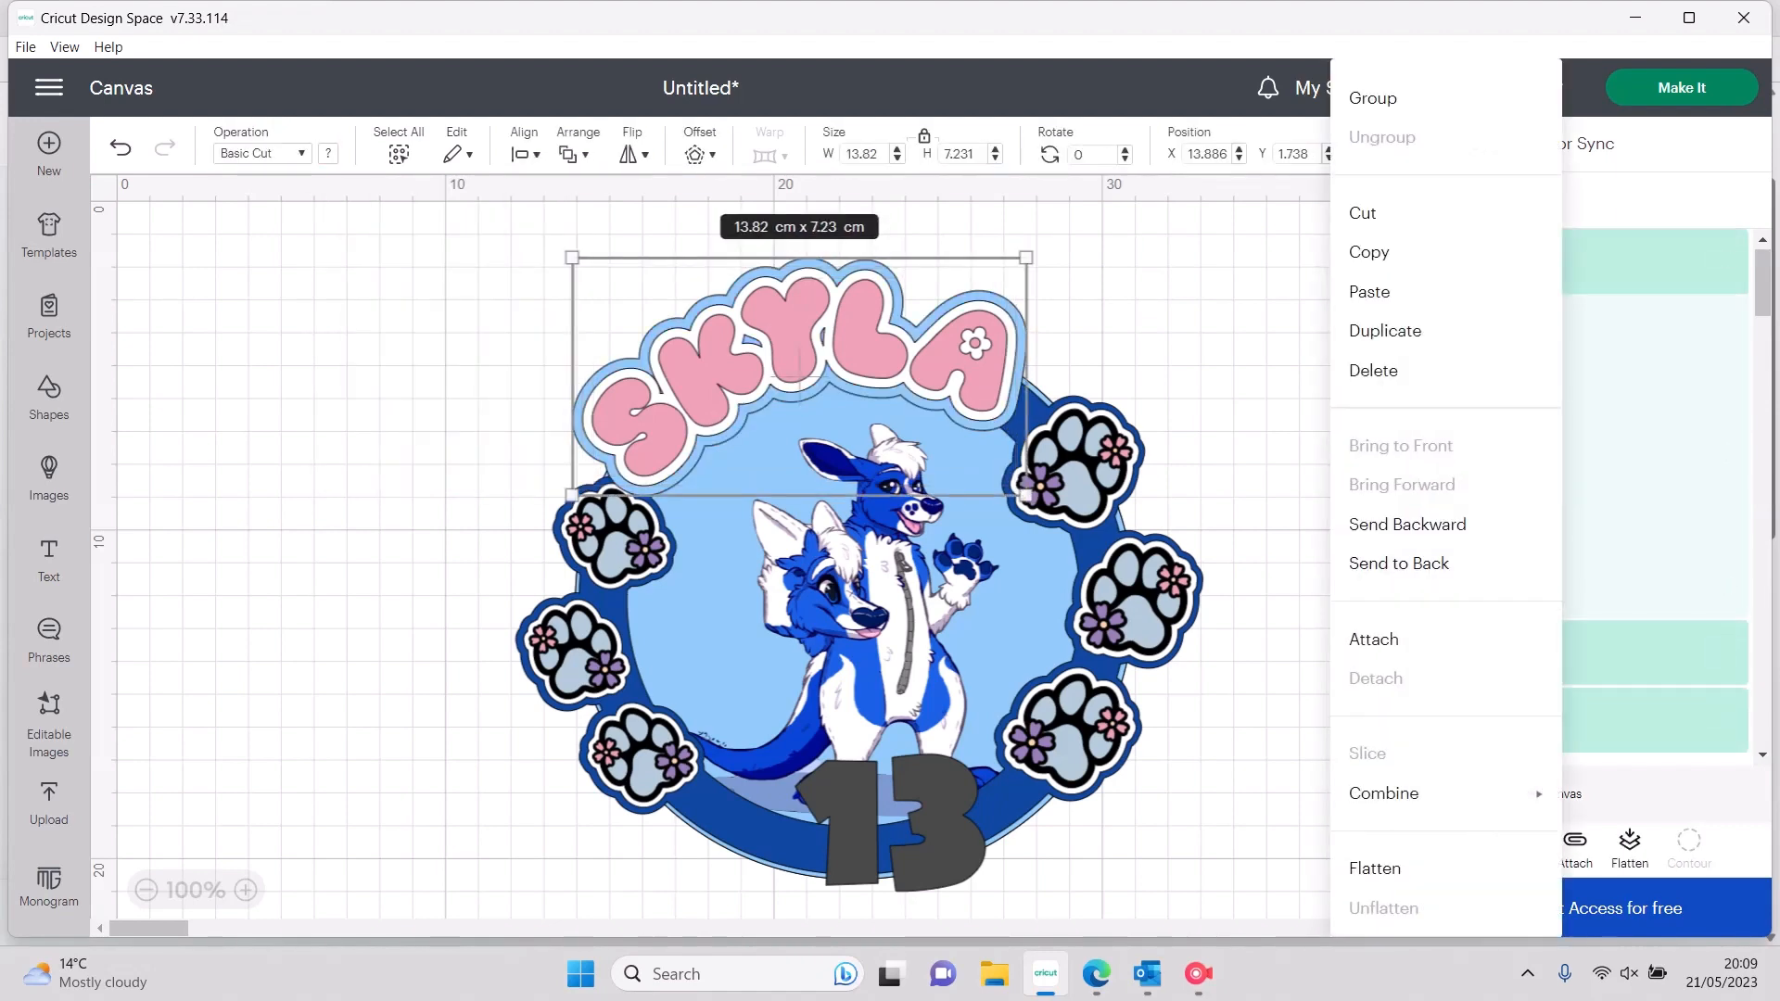
click(1391, 98)
Scale the name group to about 12.77 cm wide, rotated to about 357.3°, and position it over the ring's upper edge
drag(1027, 496, 960, 461)
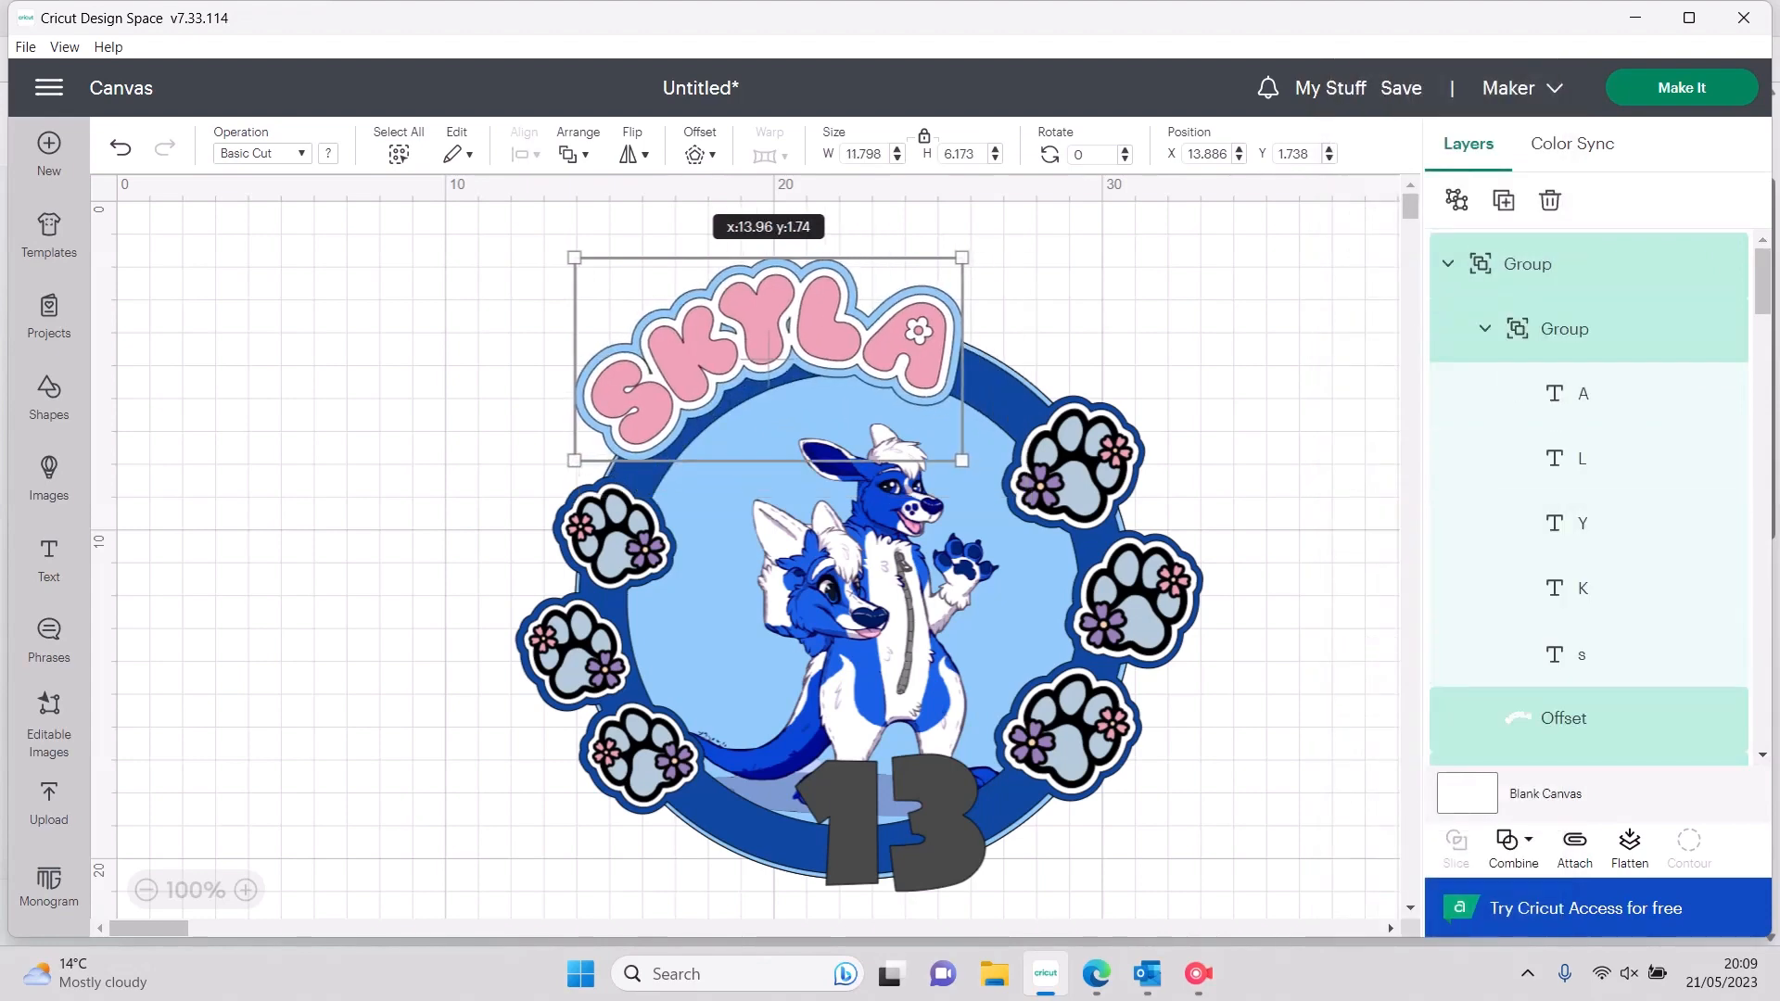
drag(779, 362, 827, 369)
drag(1016, 475, 1010, 485)
drag(1005, 475, 1020, 484)
drag(825, 352, 811, 376)
drag(1011, 513, 1022, 490)
drag(809, 375, 796, 361)
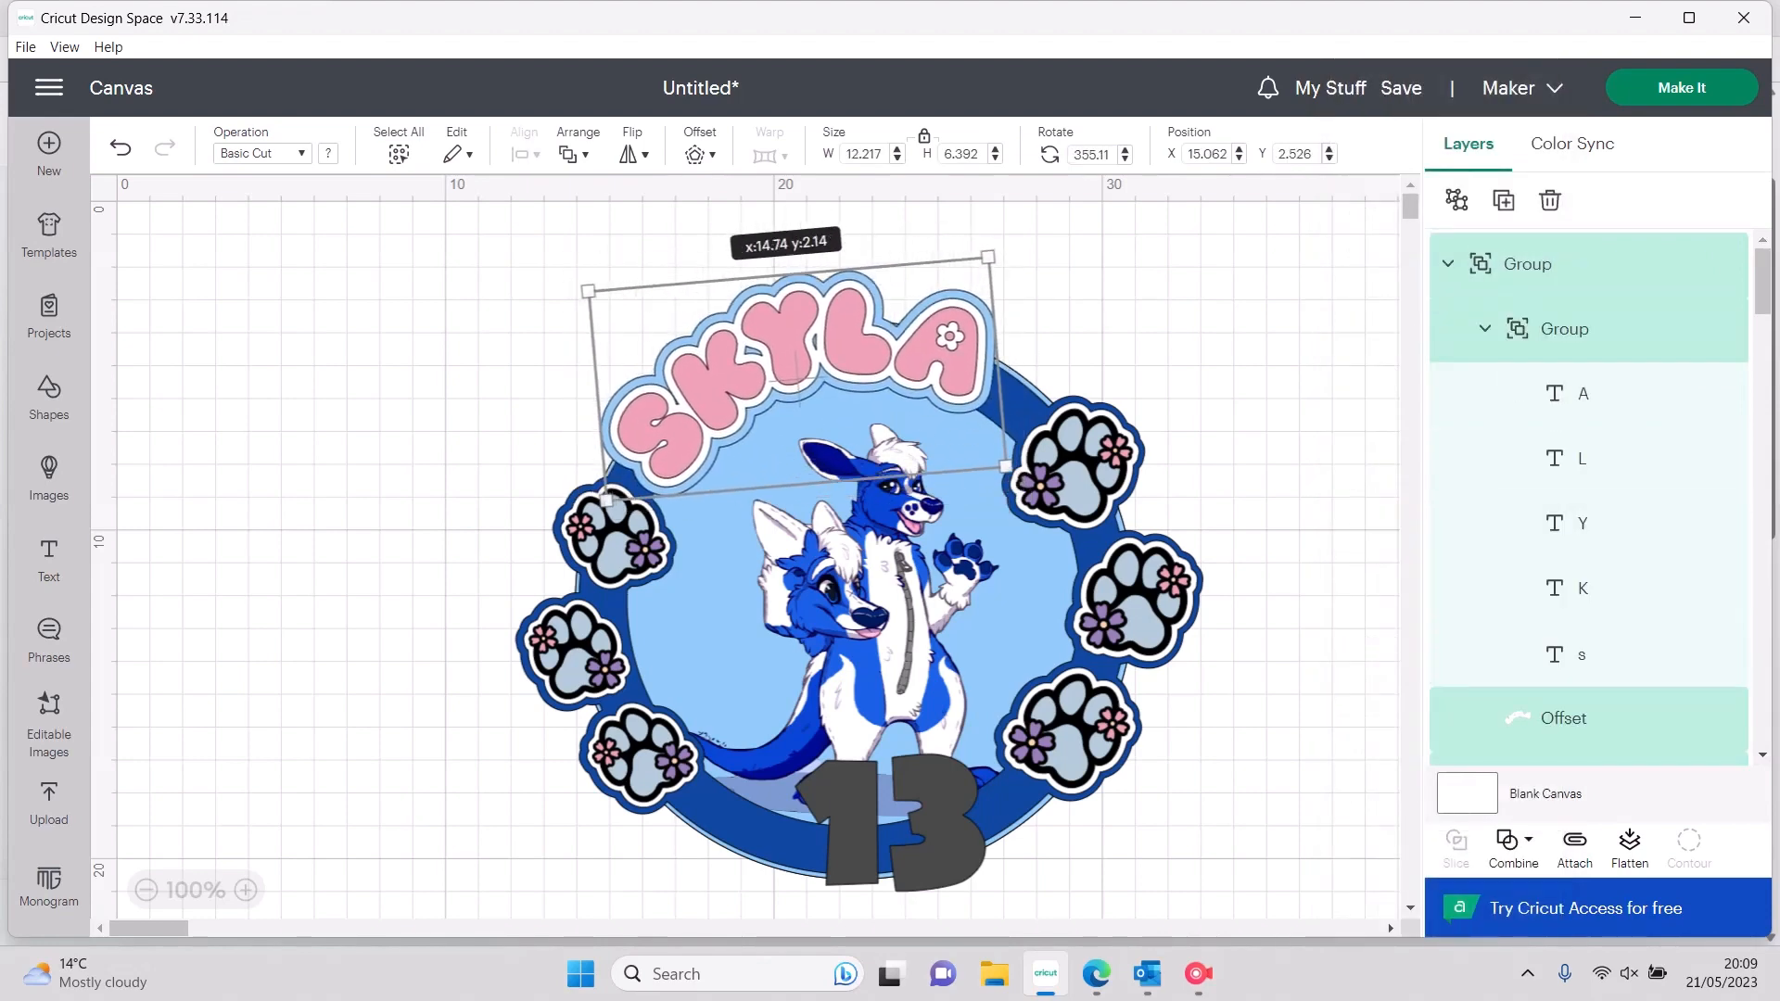
drag(1003, 470, 1019, 478)
drag(1027, 487, 1025, 492)
Hide the two small inner cutout contours of the name's white offset
scroll(1577, 538, down, 1)
click(1576, 603)
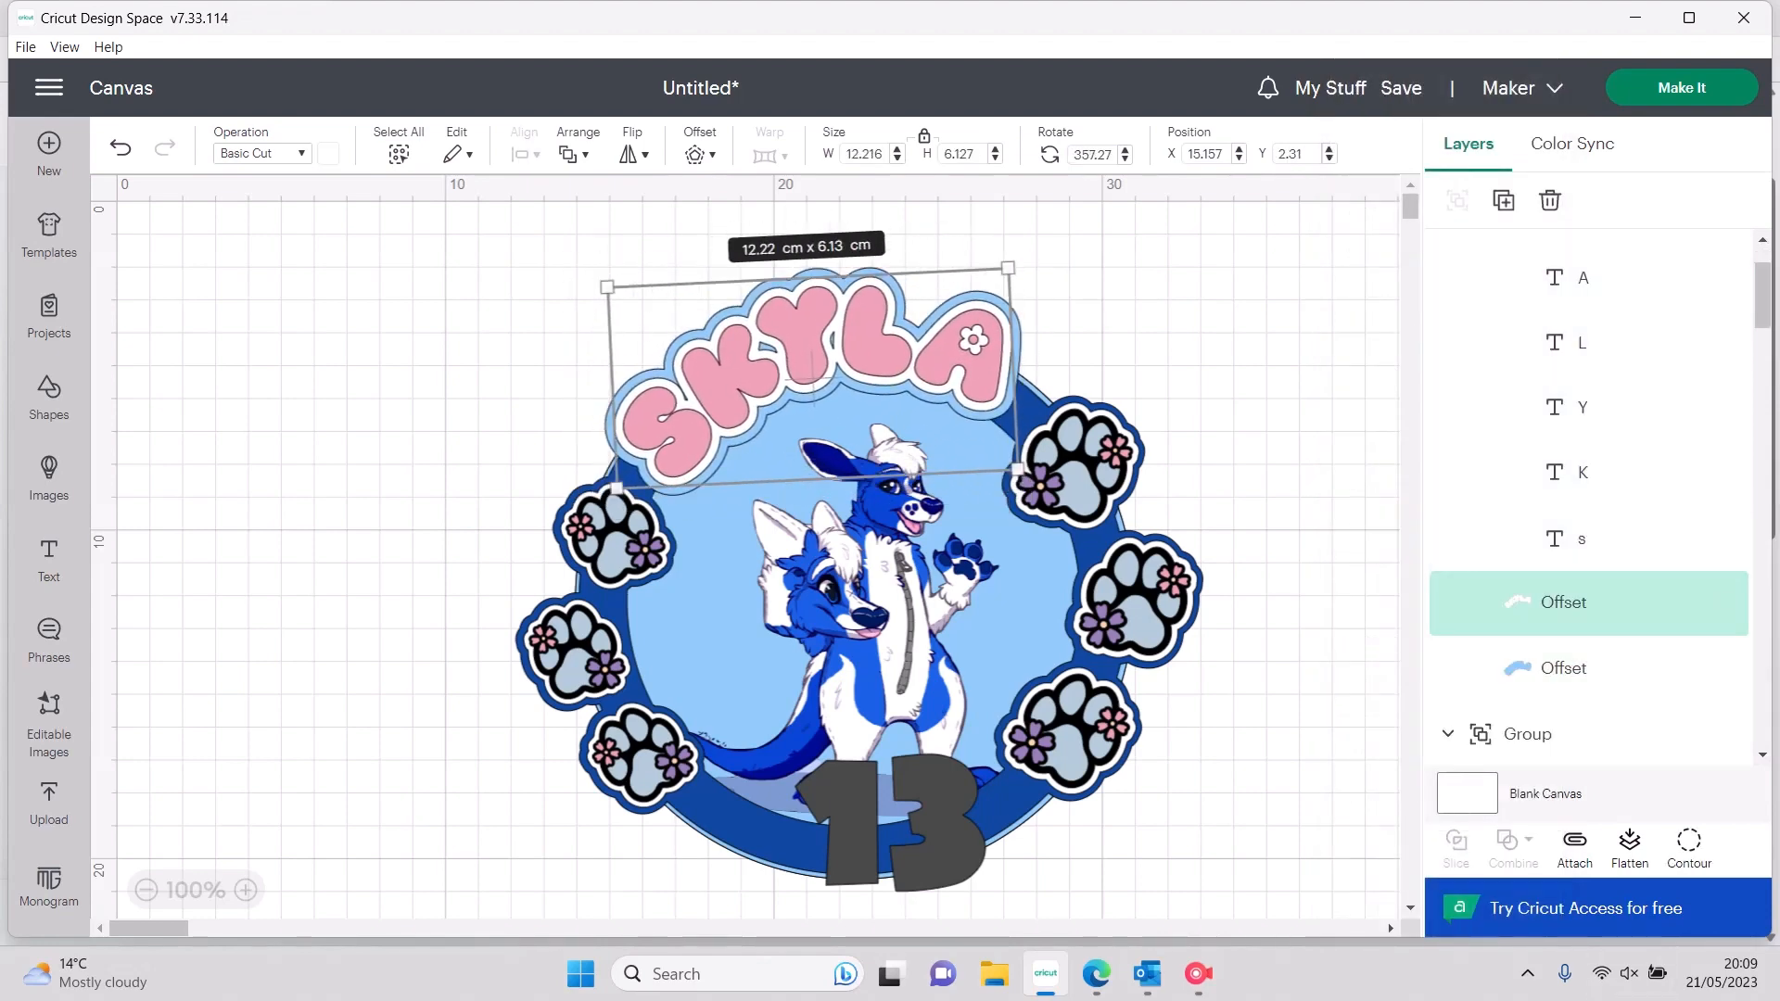
click(1690, 848)
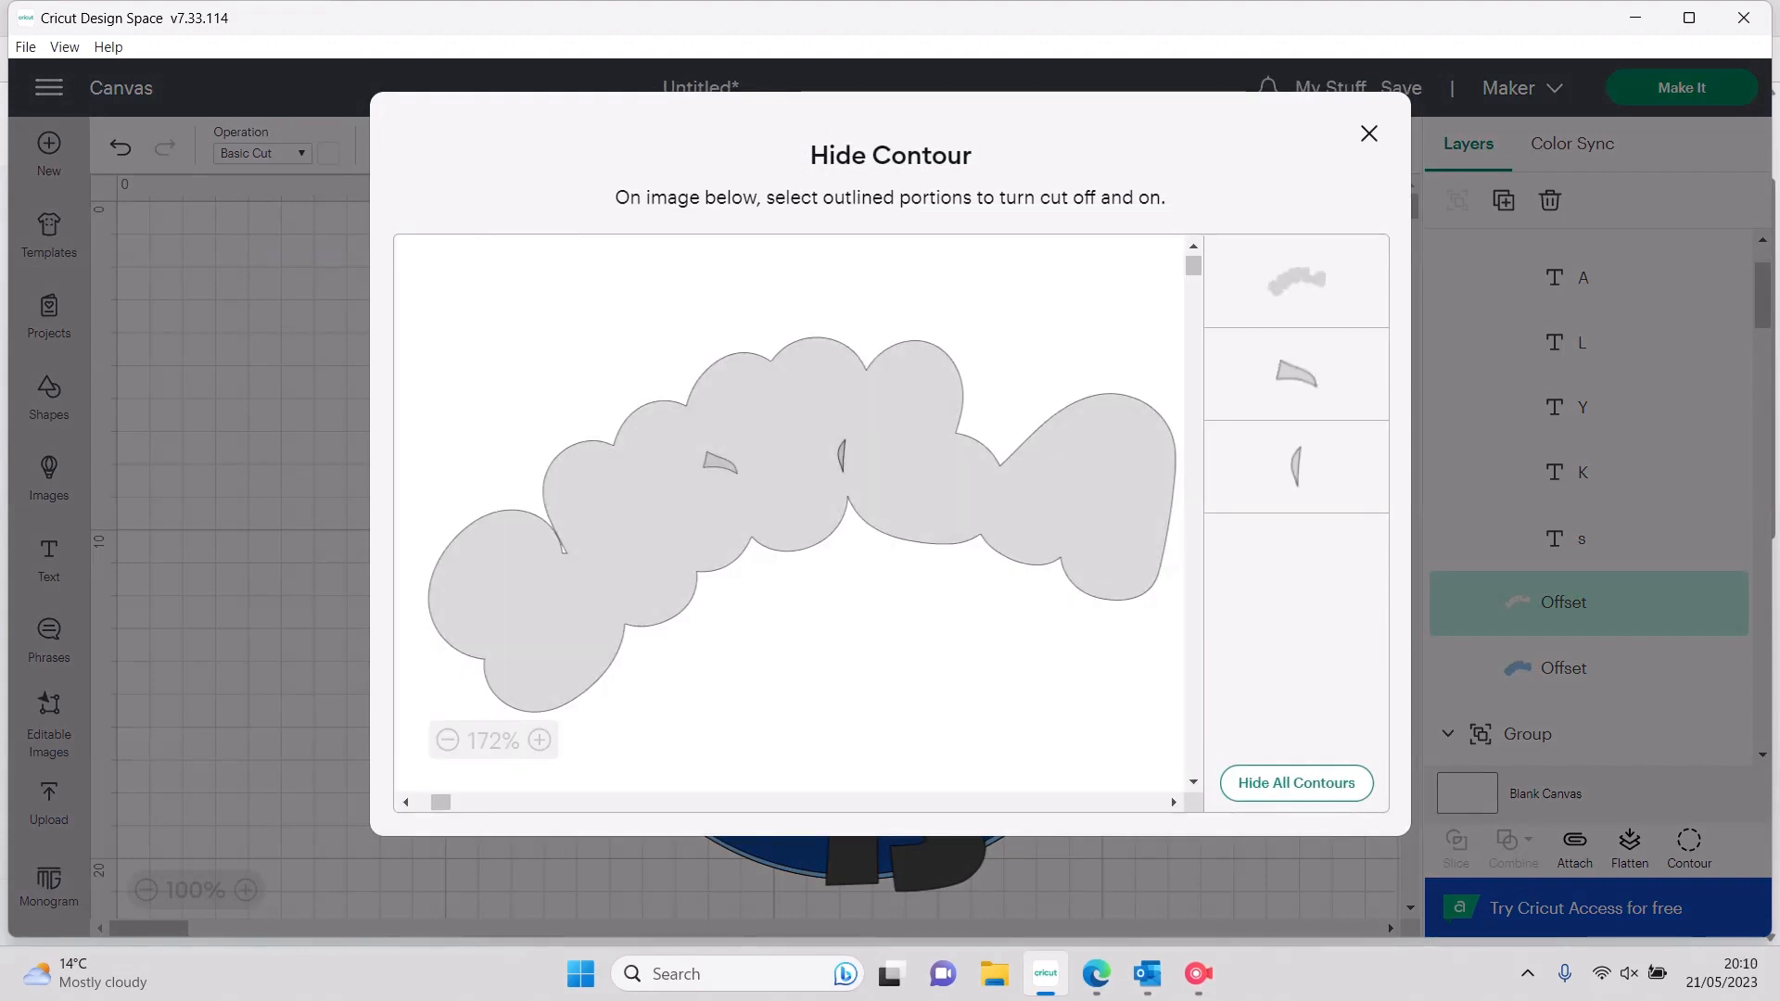
click(842, 456)
click(719, 464)
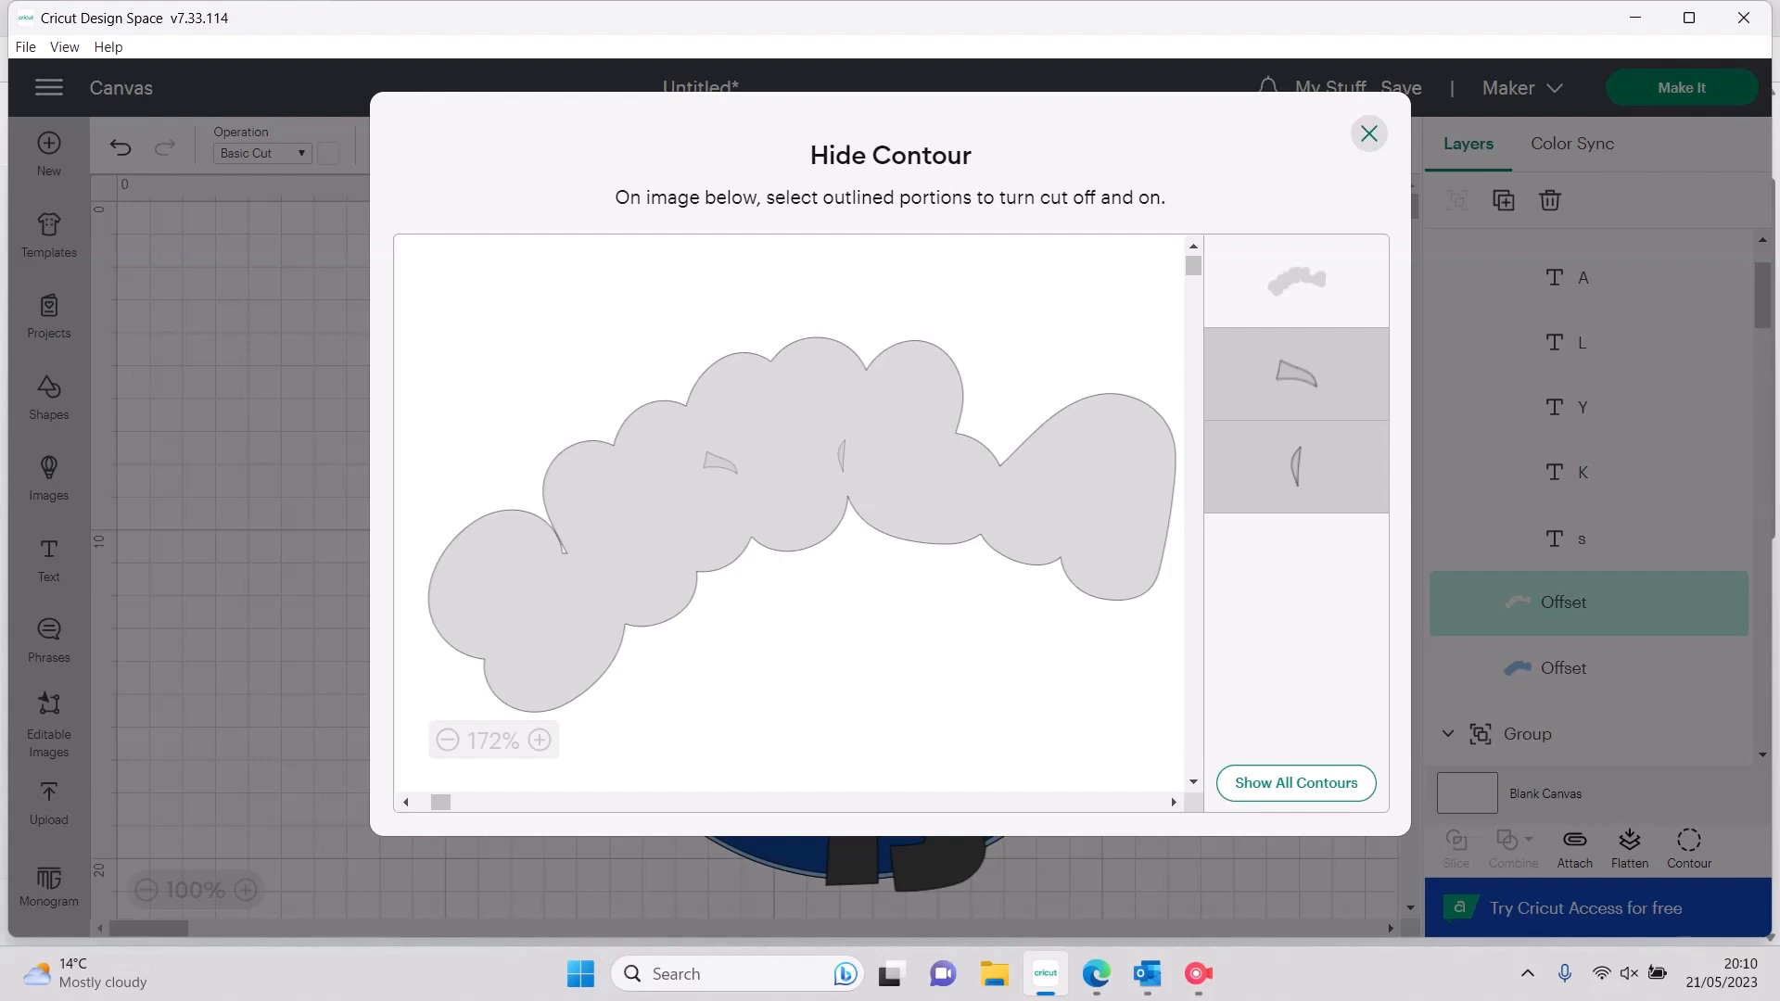
click(1369, 134)
Rotate the name group to about 359.7° so it sits more level over the ring
click(1298, 306)
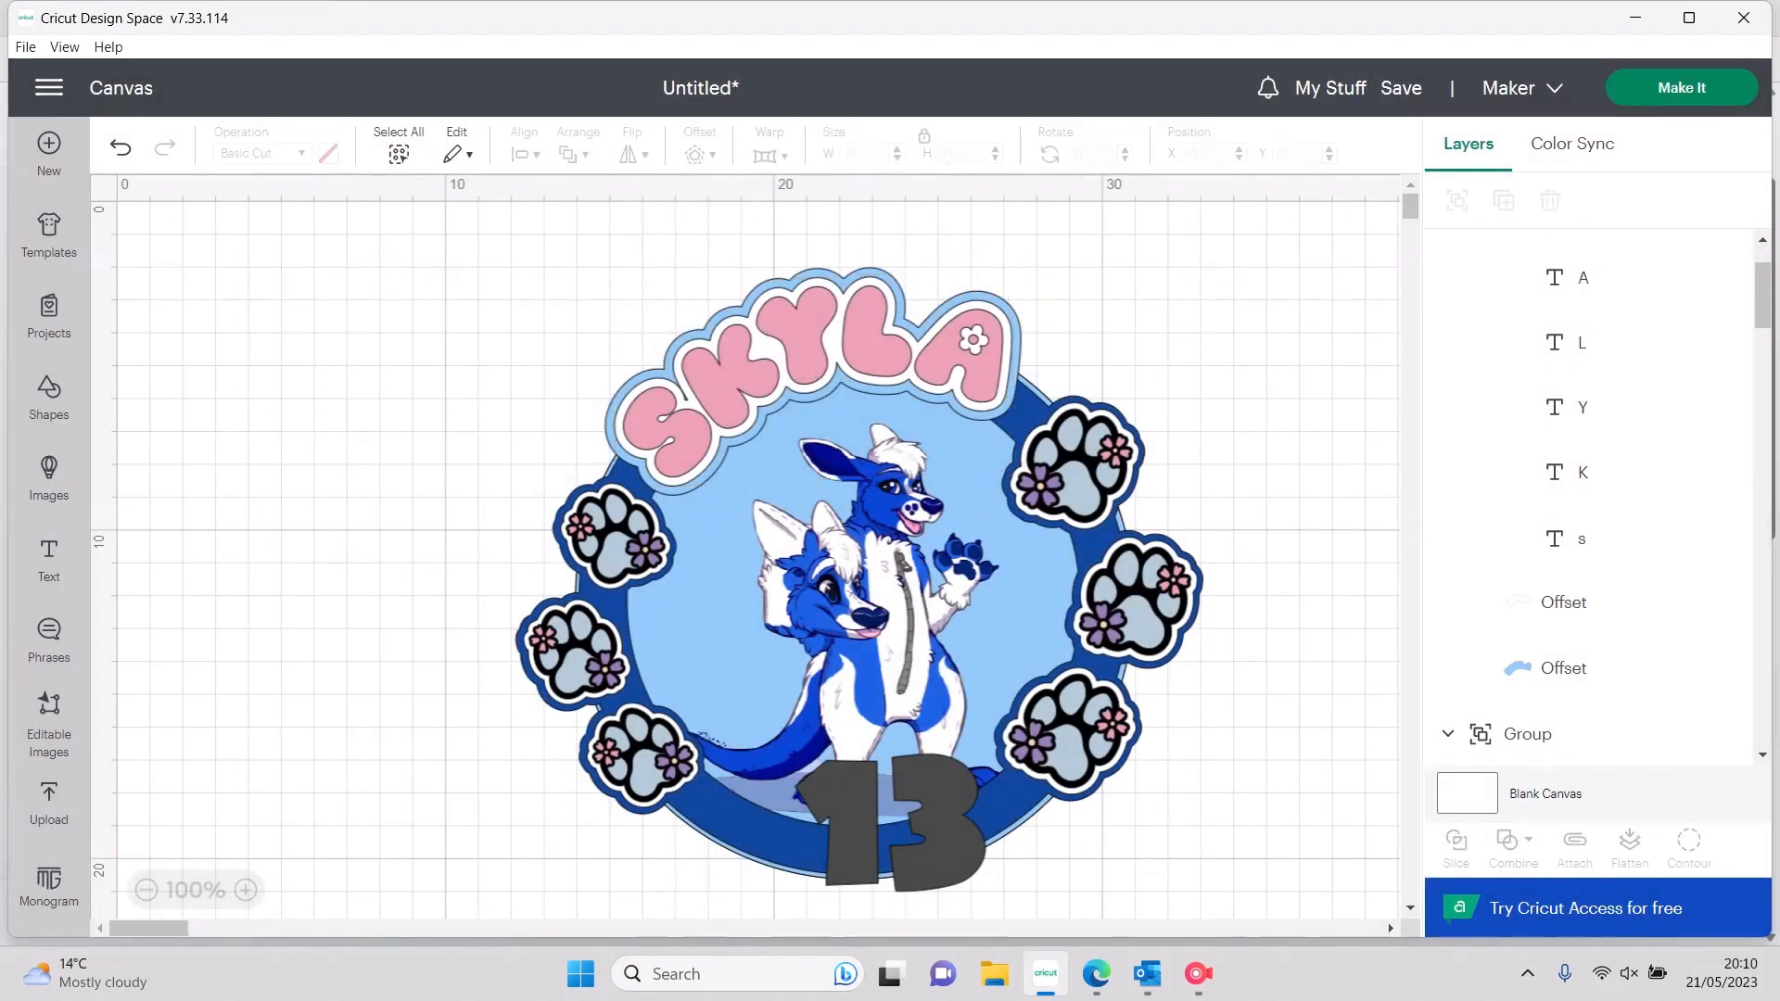
click(867, 348)
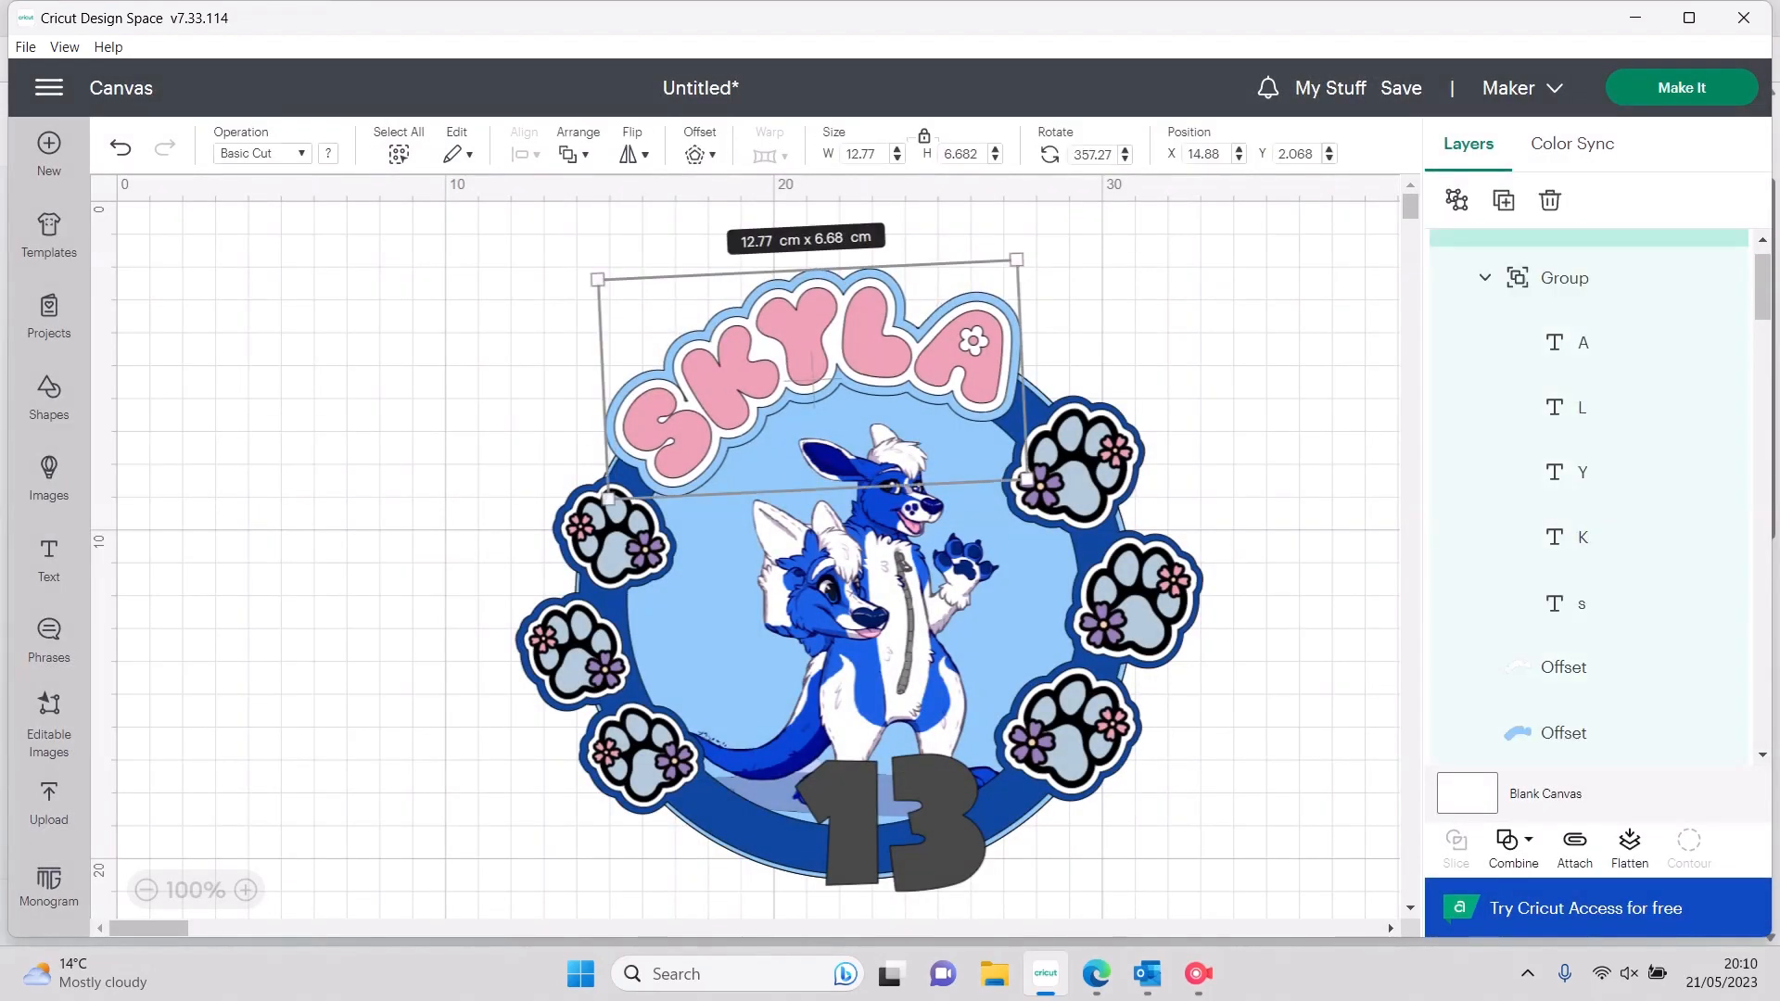
drag(1025, 253, 1030, 263)
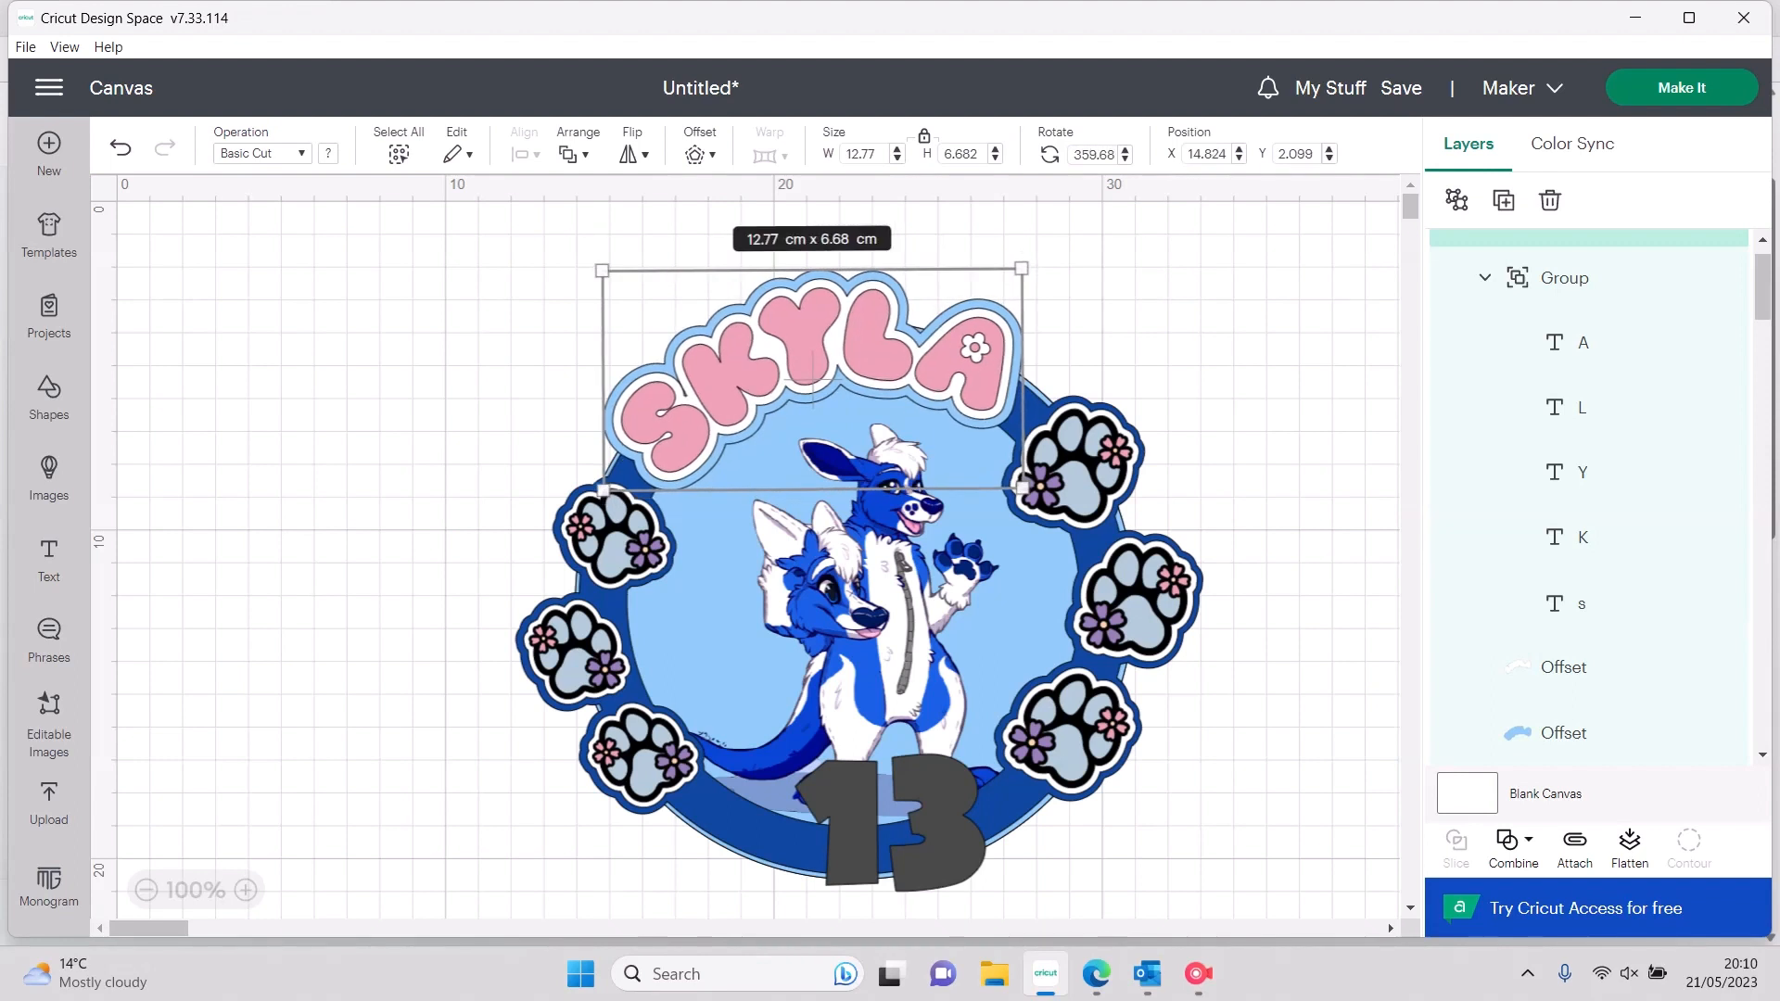
Add two nested 0.3 cm welded offsets with rounded corners around the number 13
click(938, 822)
click(700, 154)
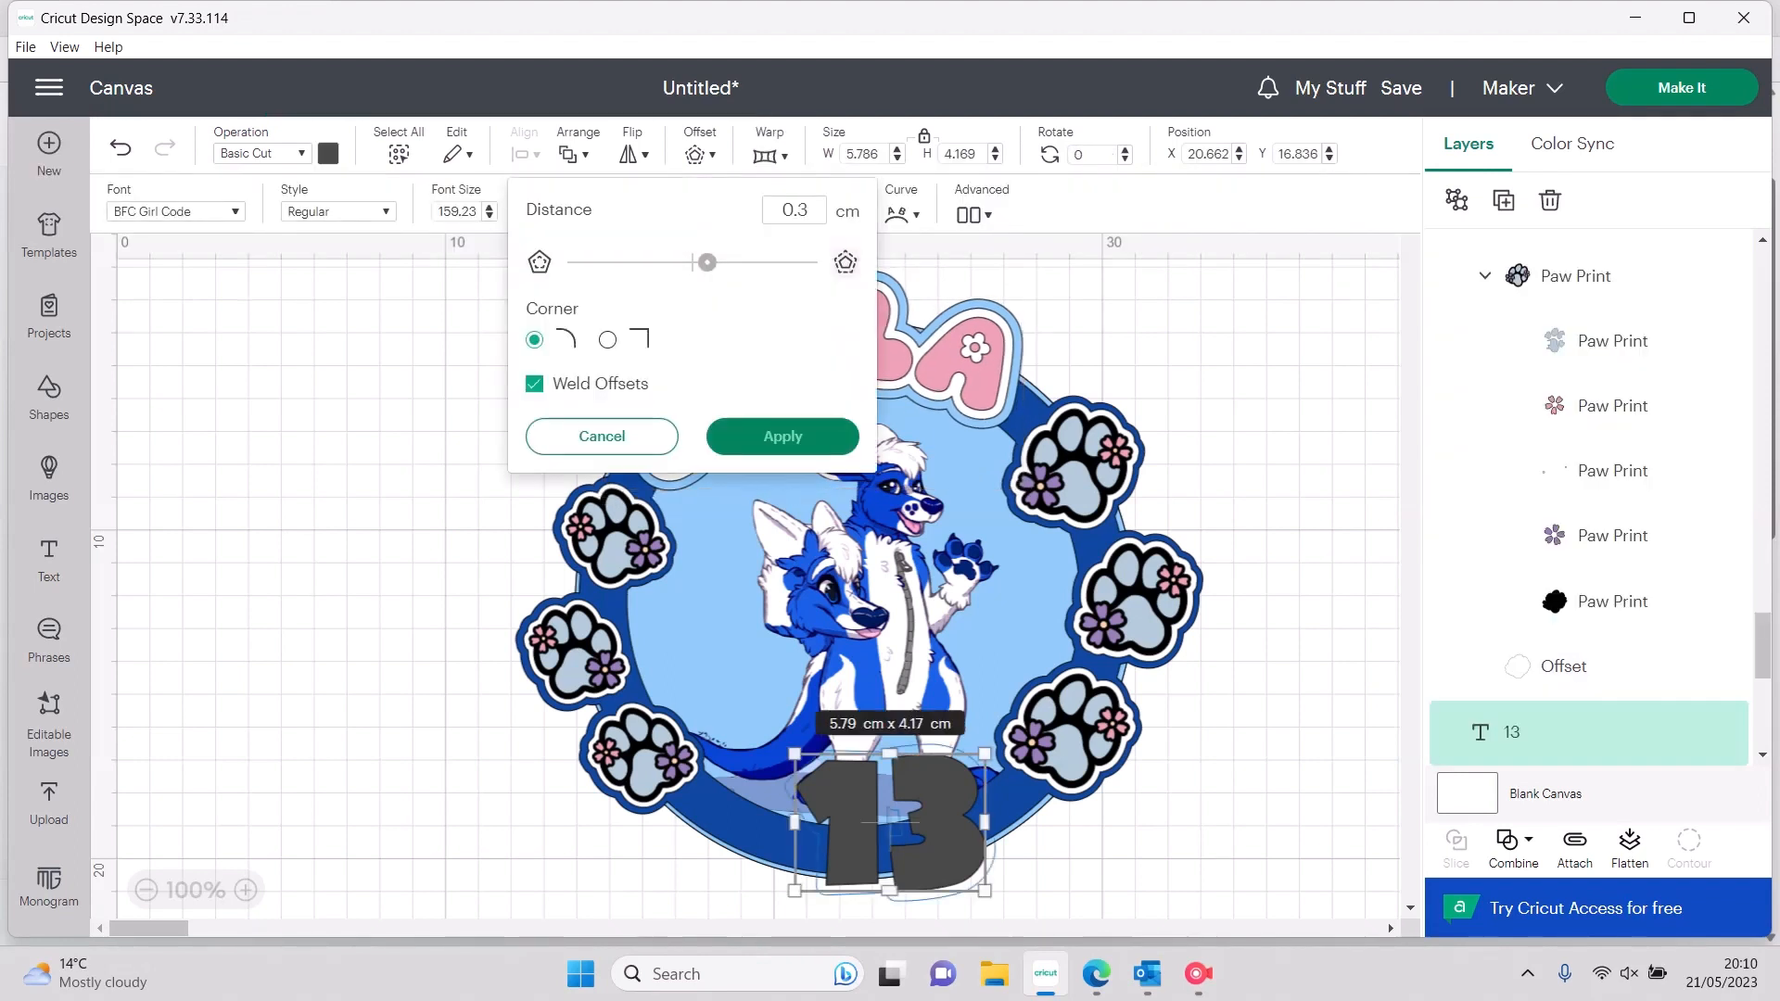
click(782, 437)
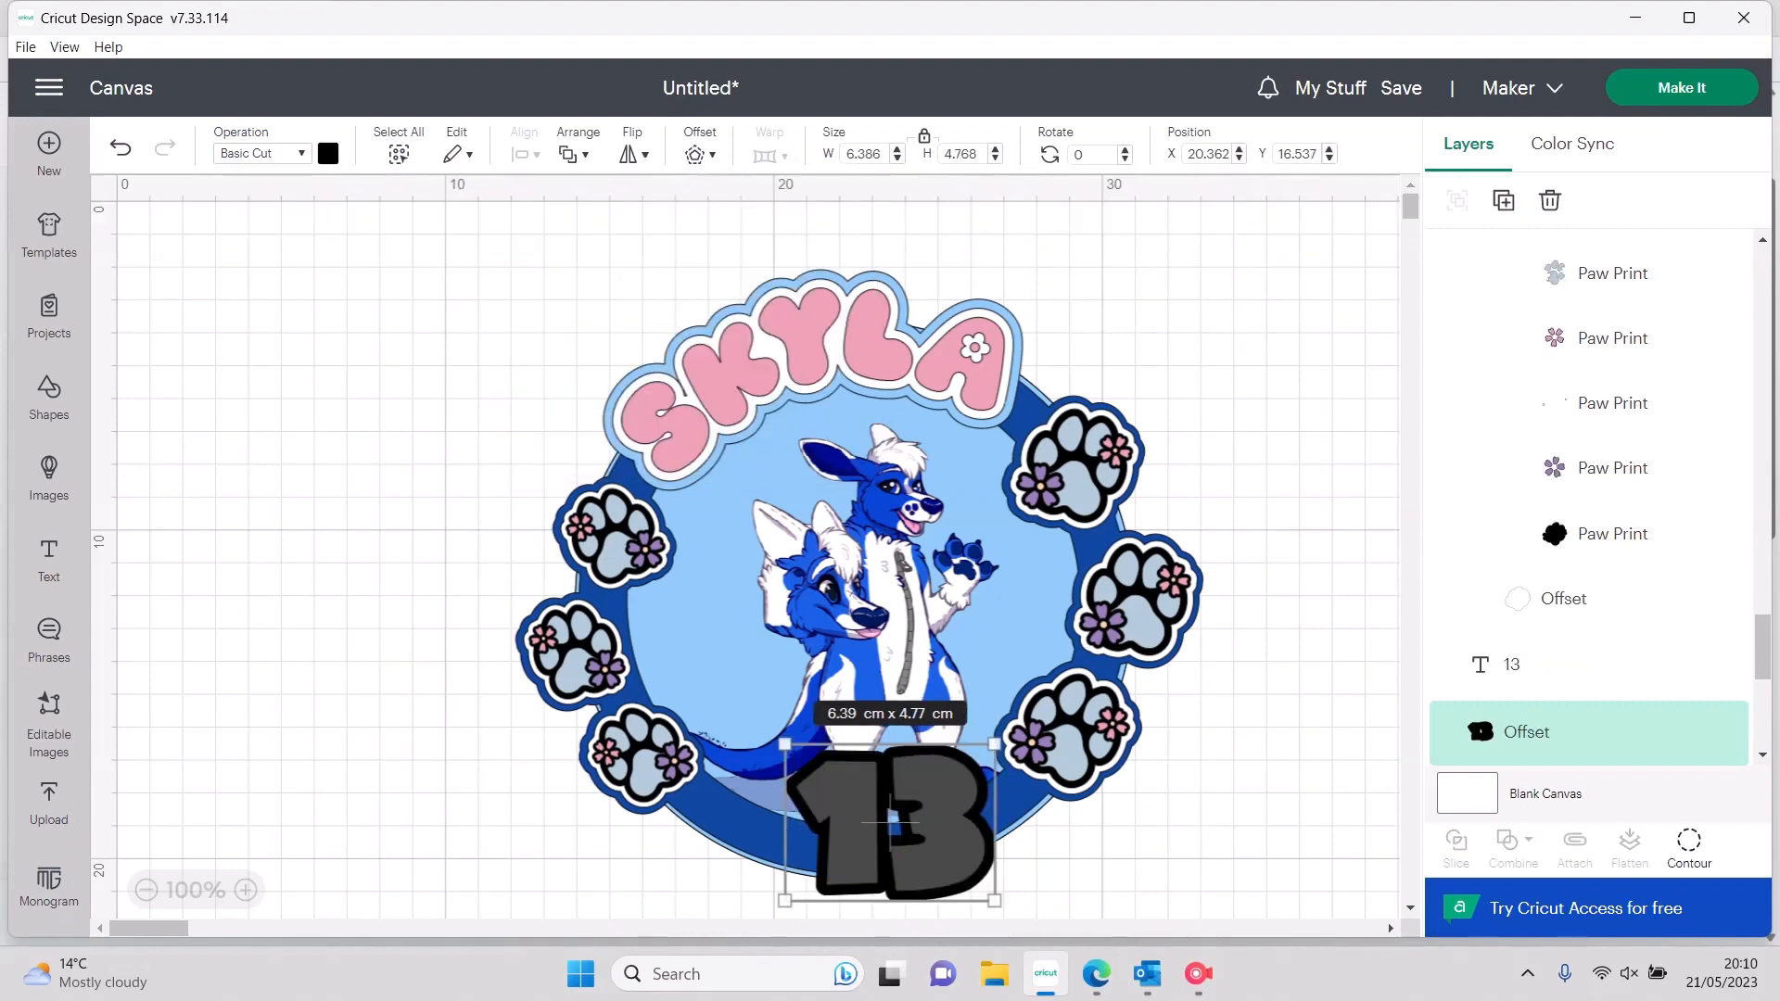
click(700, 154)
click(782, 390)
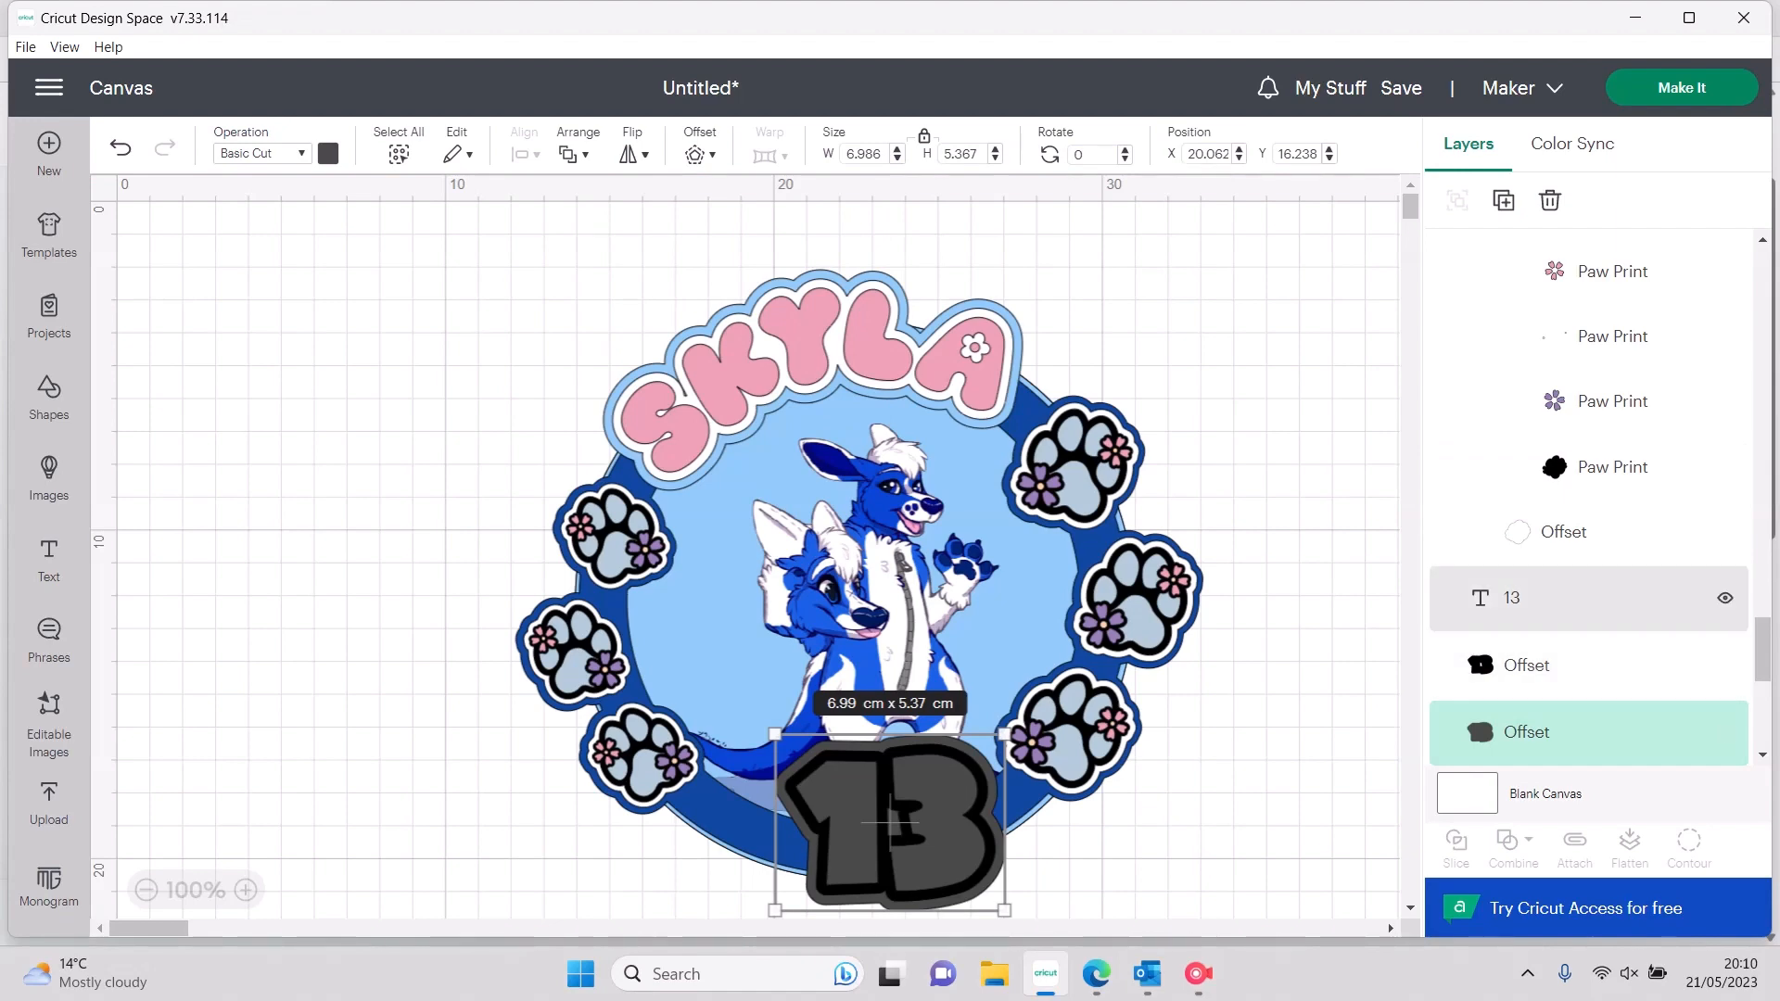
Color the number 13 pink and its inner offset white
click(1577, 599)
click(328, 154)
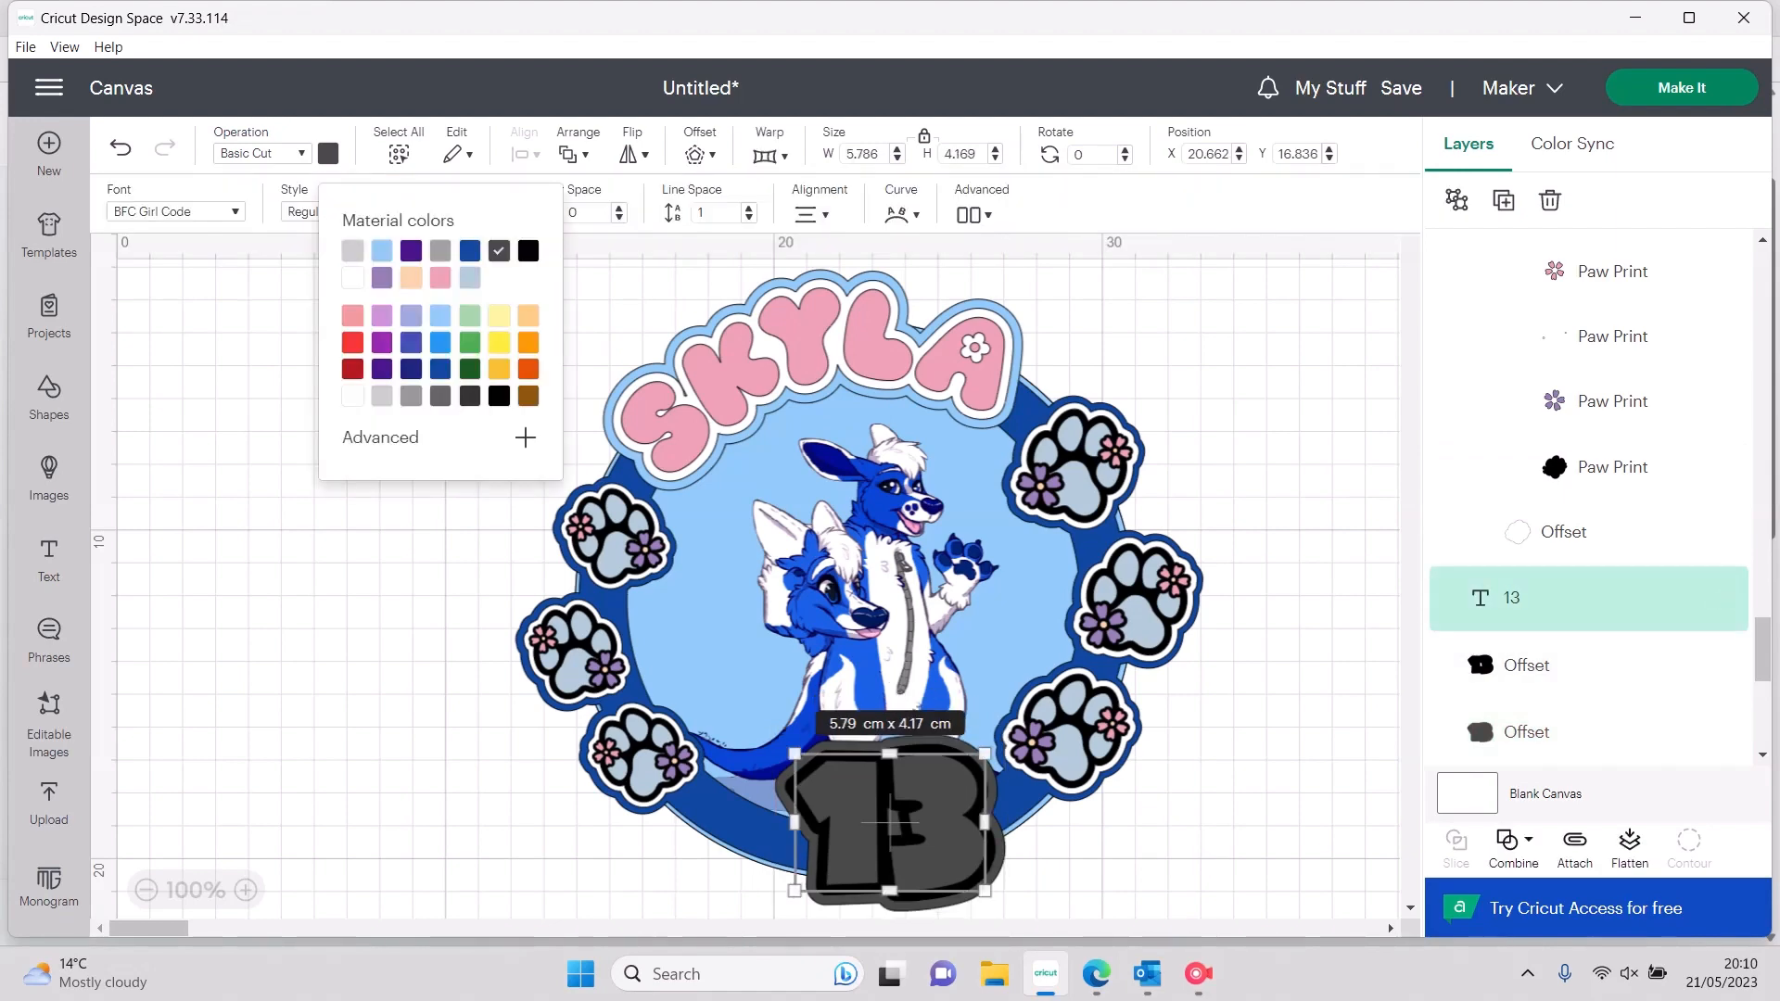
click(441, 278)
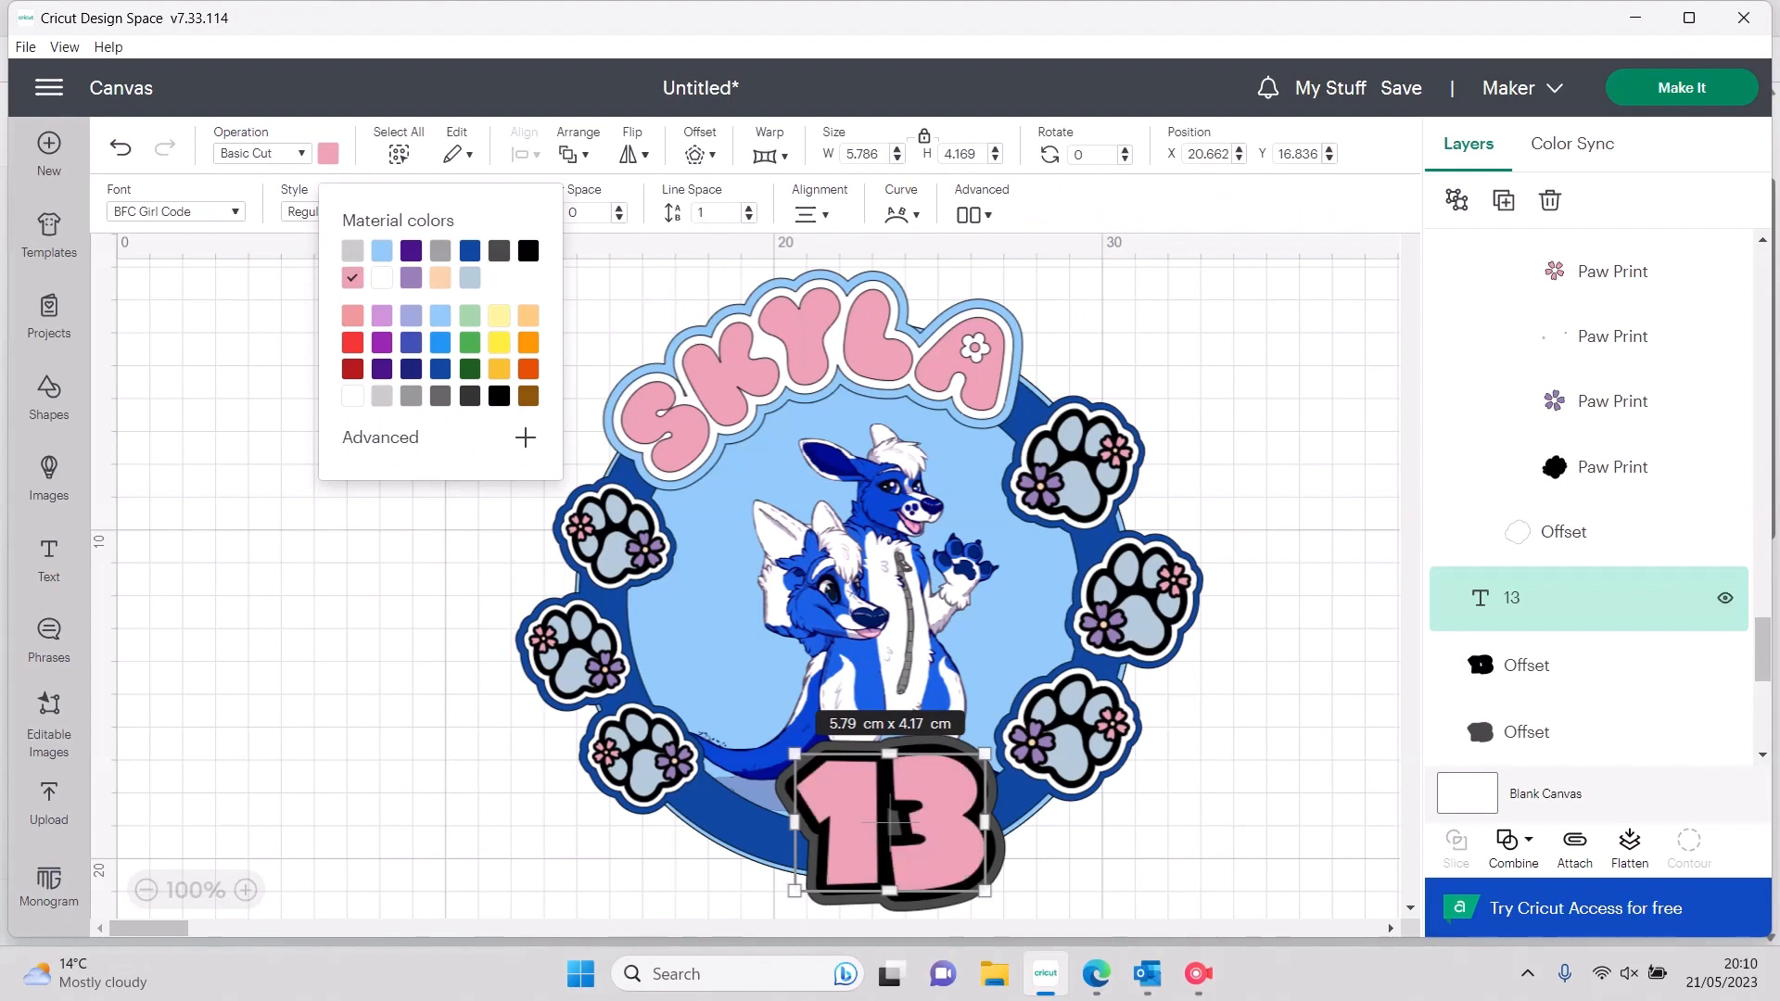
click(1576, 666)
click(328, 154)
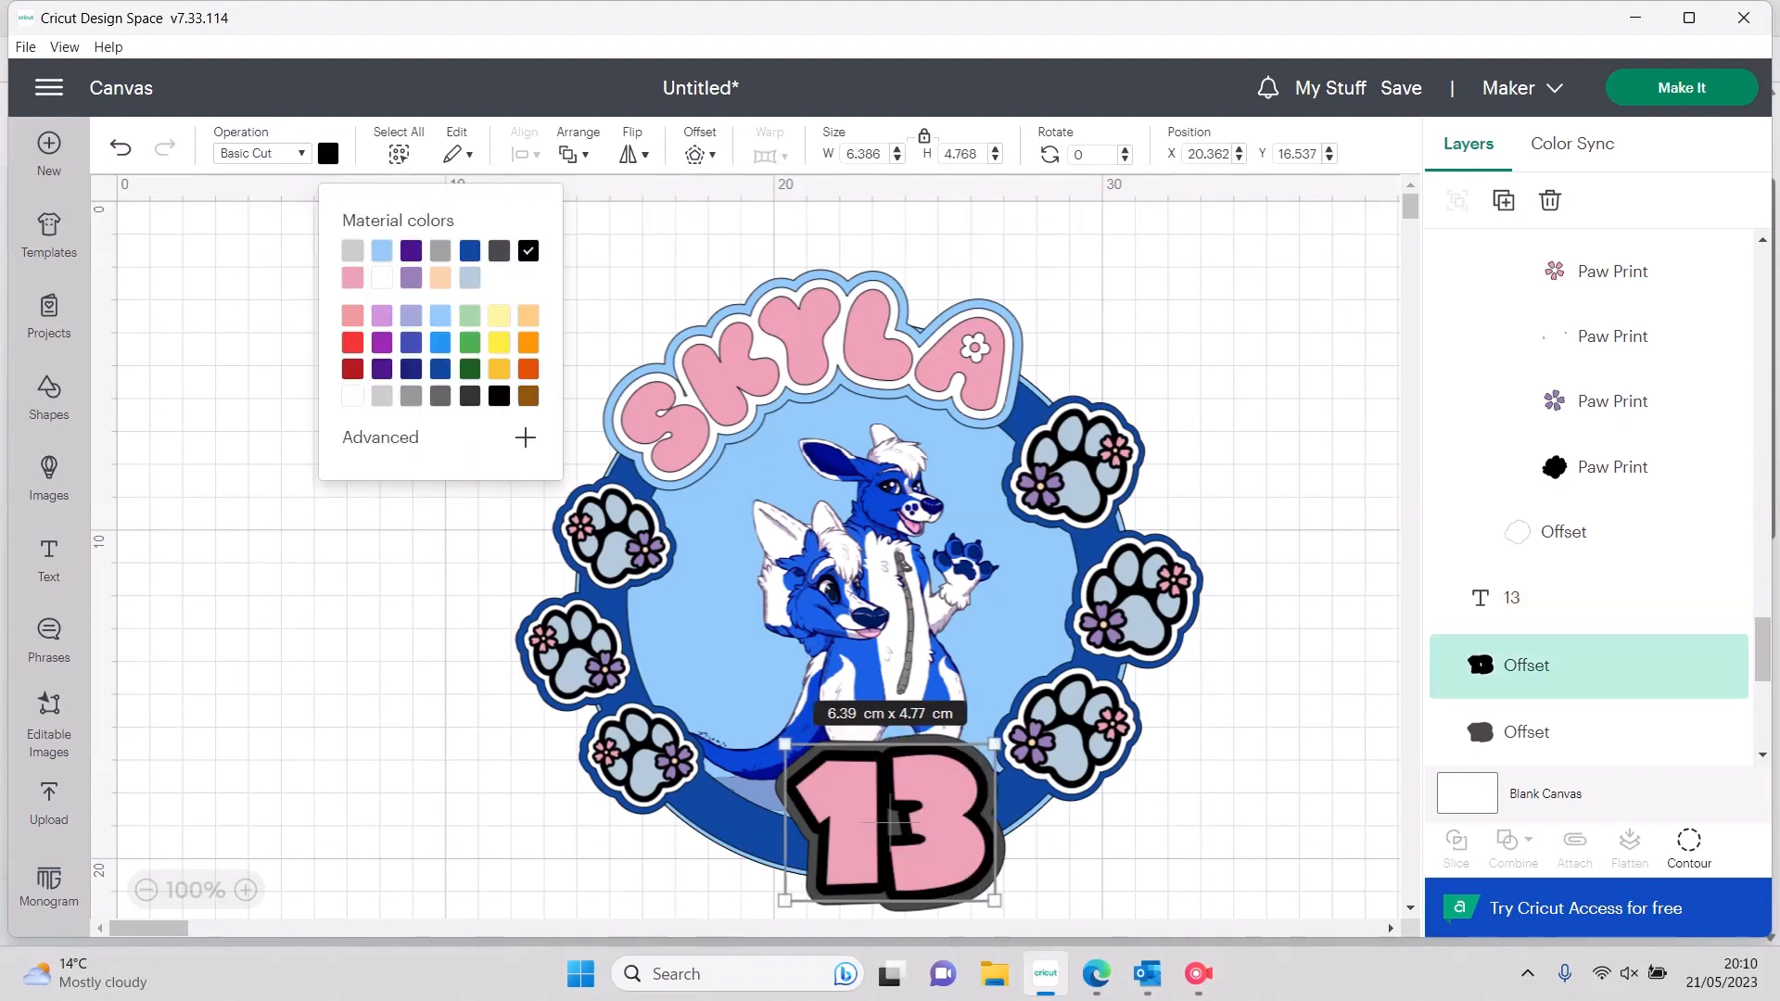
click(381, 278)
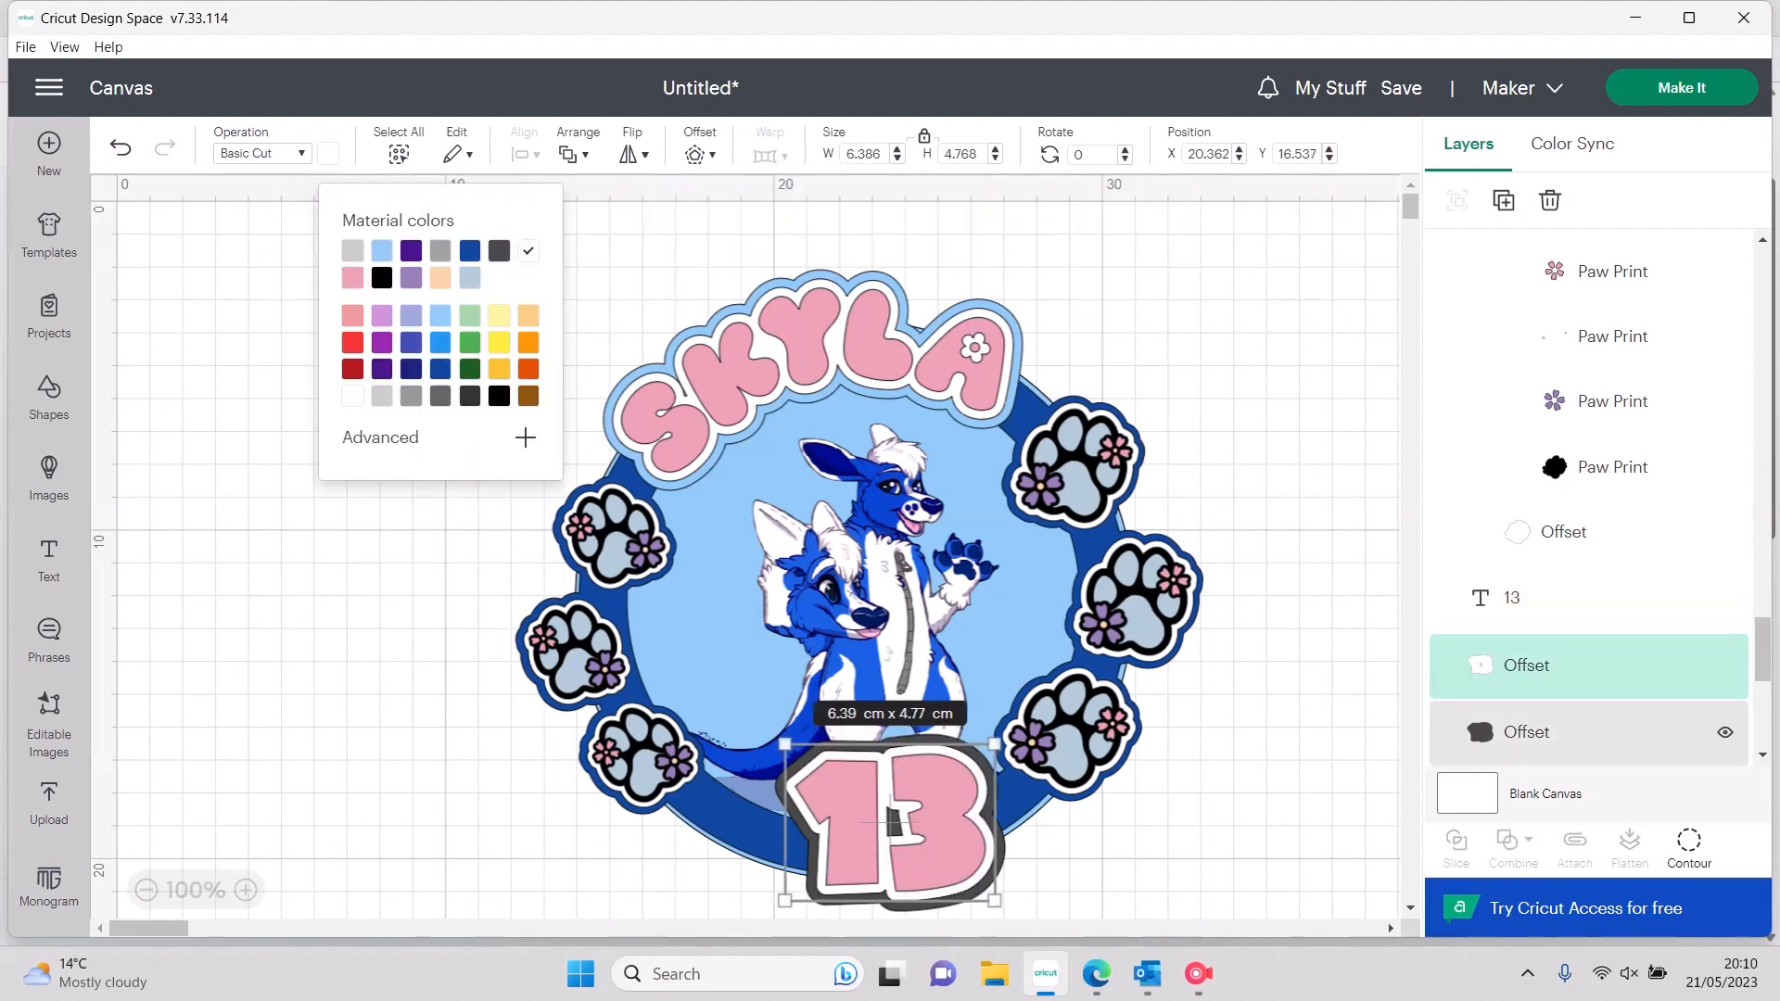
Color the outer offset around the number 13 light blue
click(1577, 733)
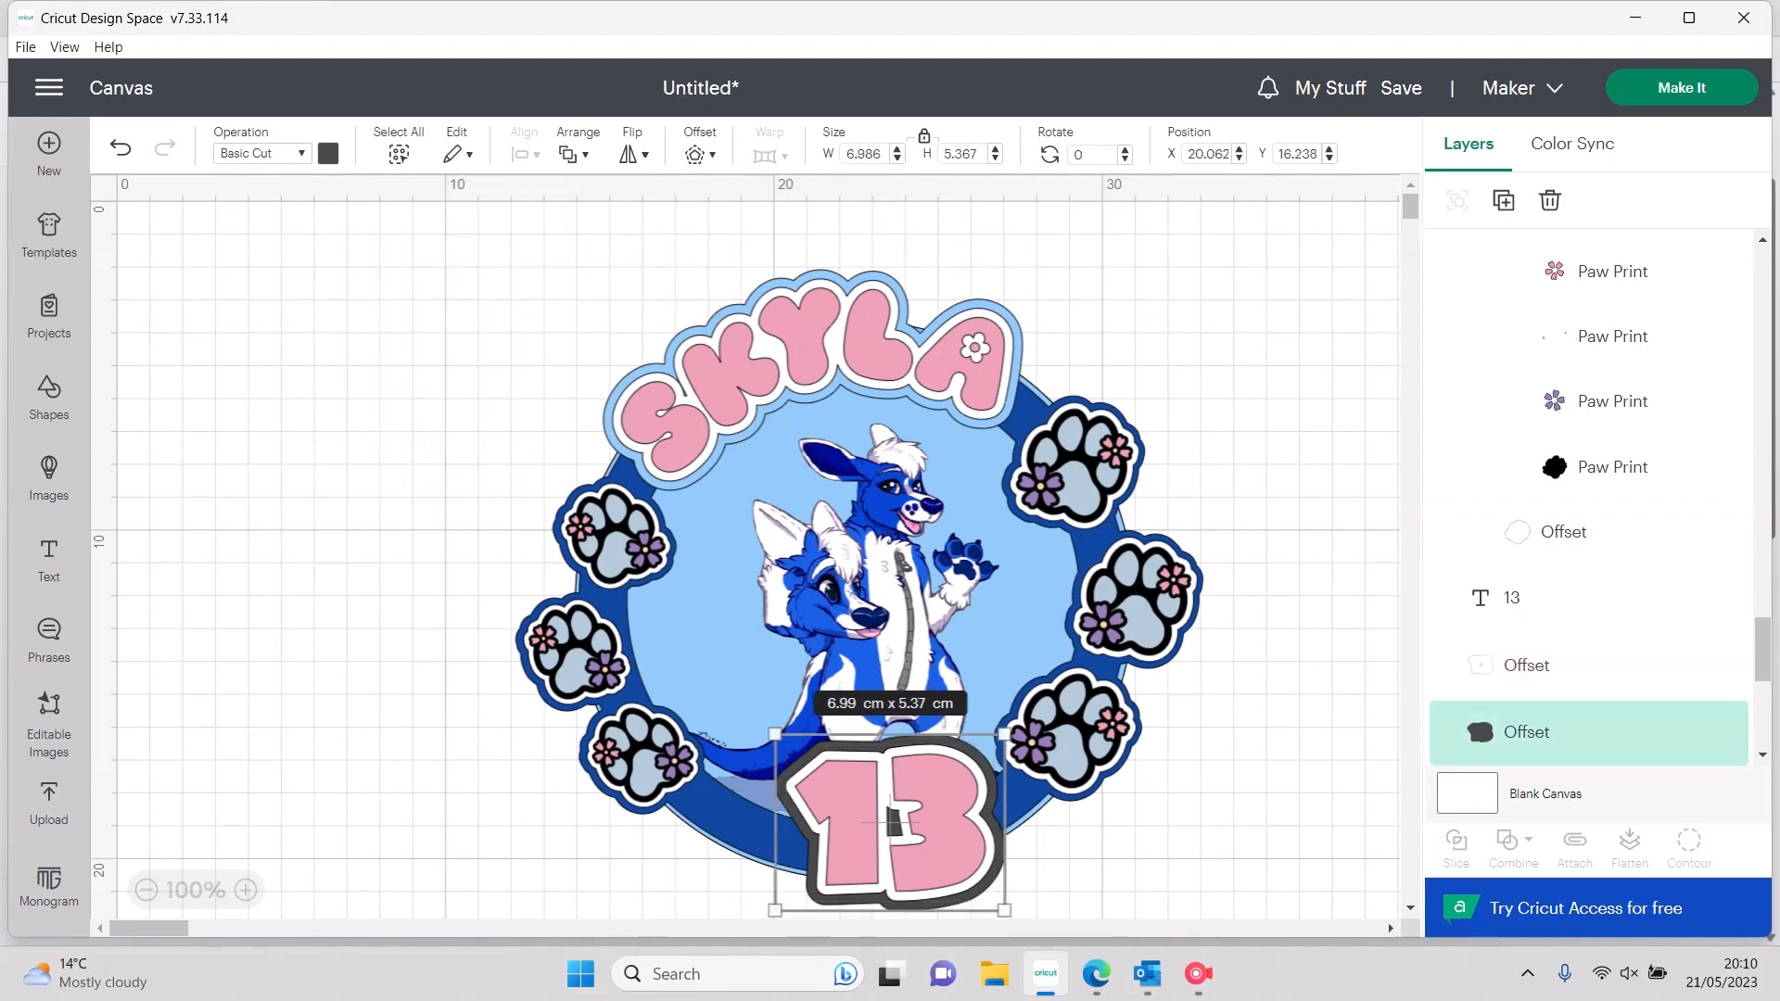
click(328, 154)
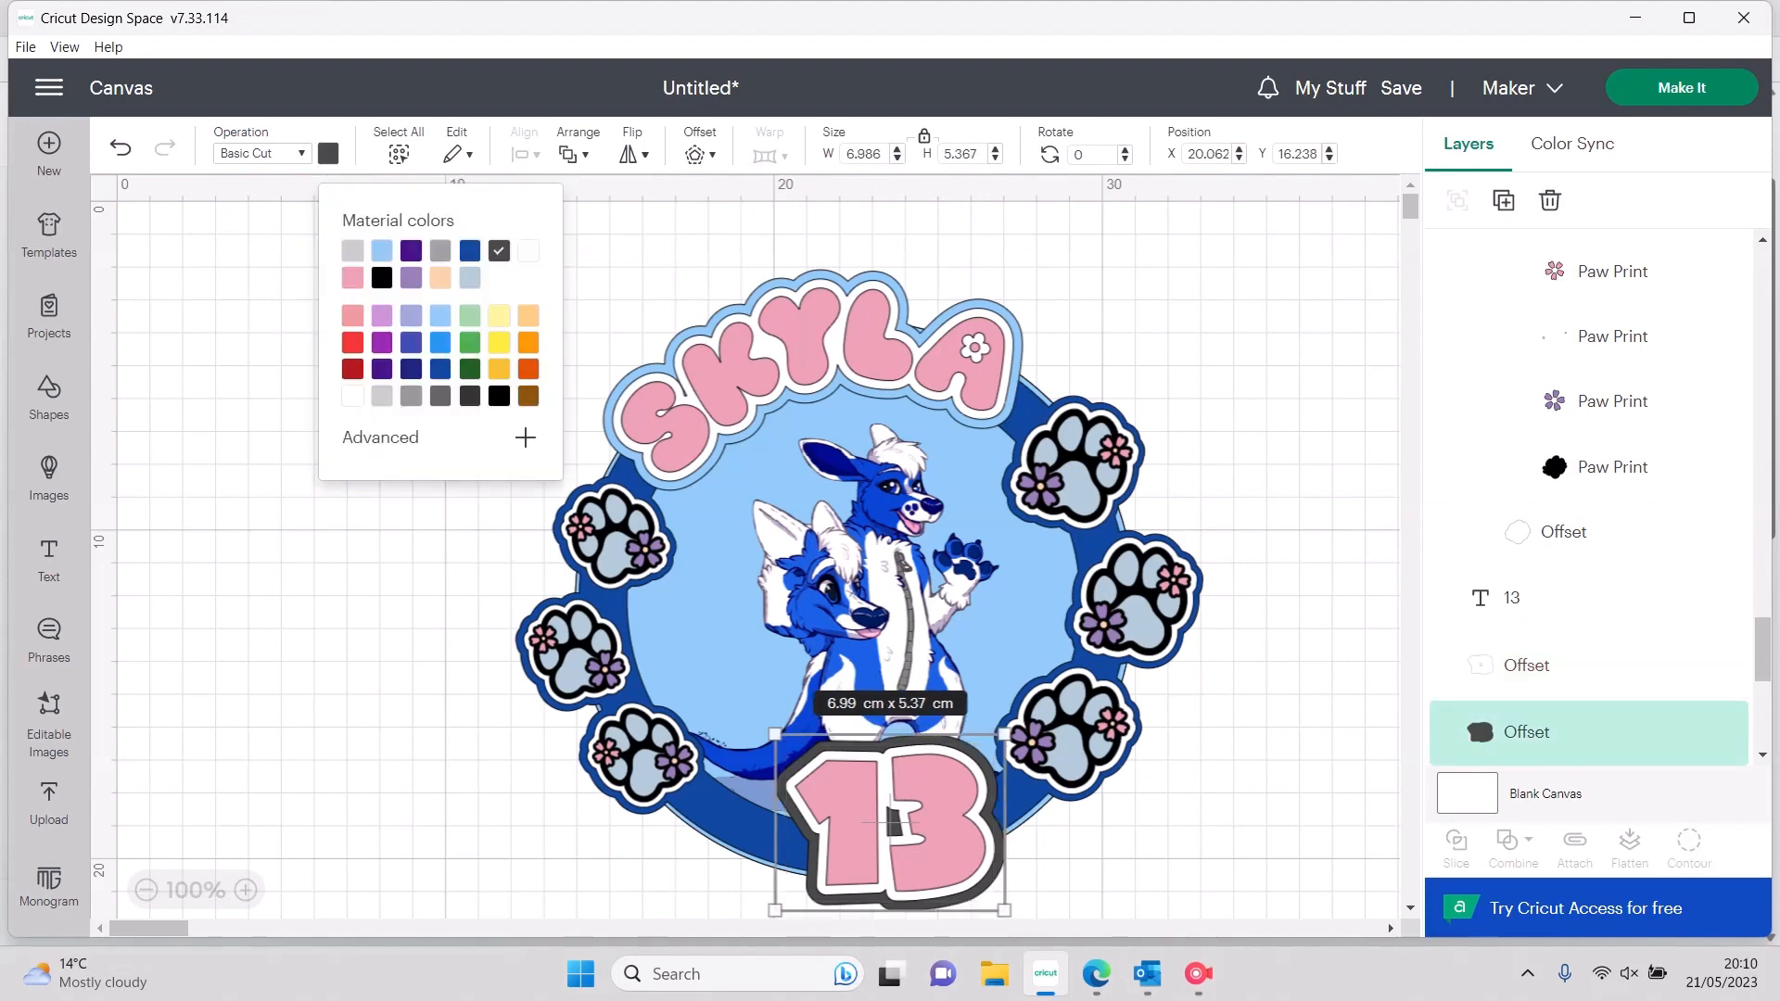
click(382, 252)
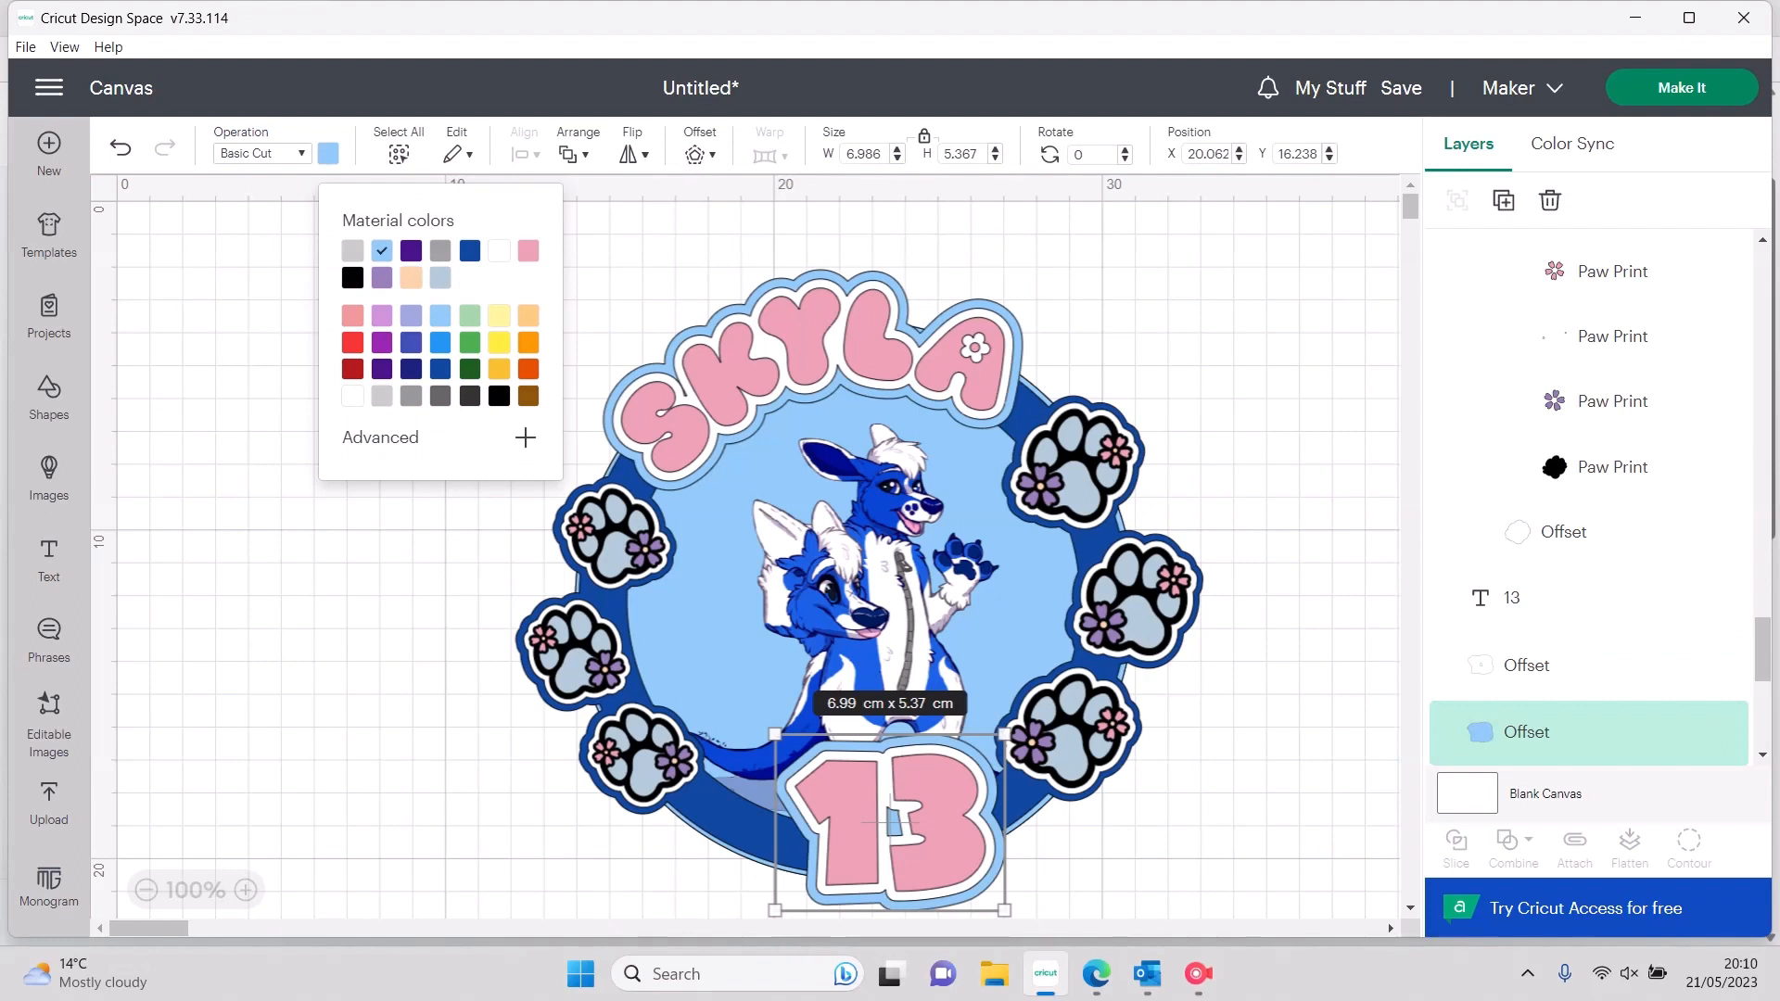
Check the material color of the curved name's outer offset
click(816, 333)
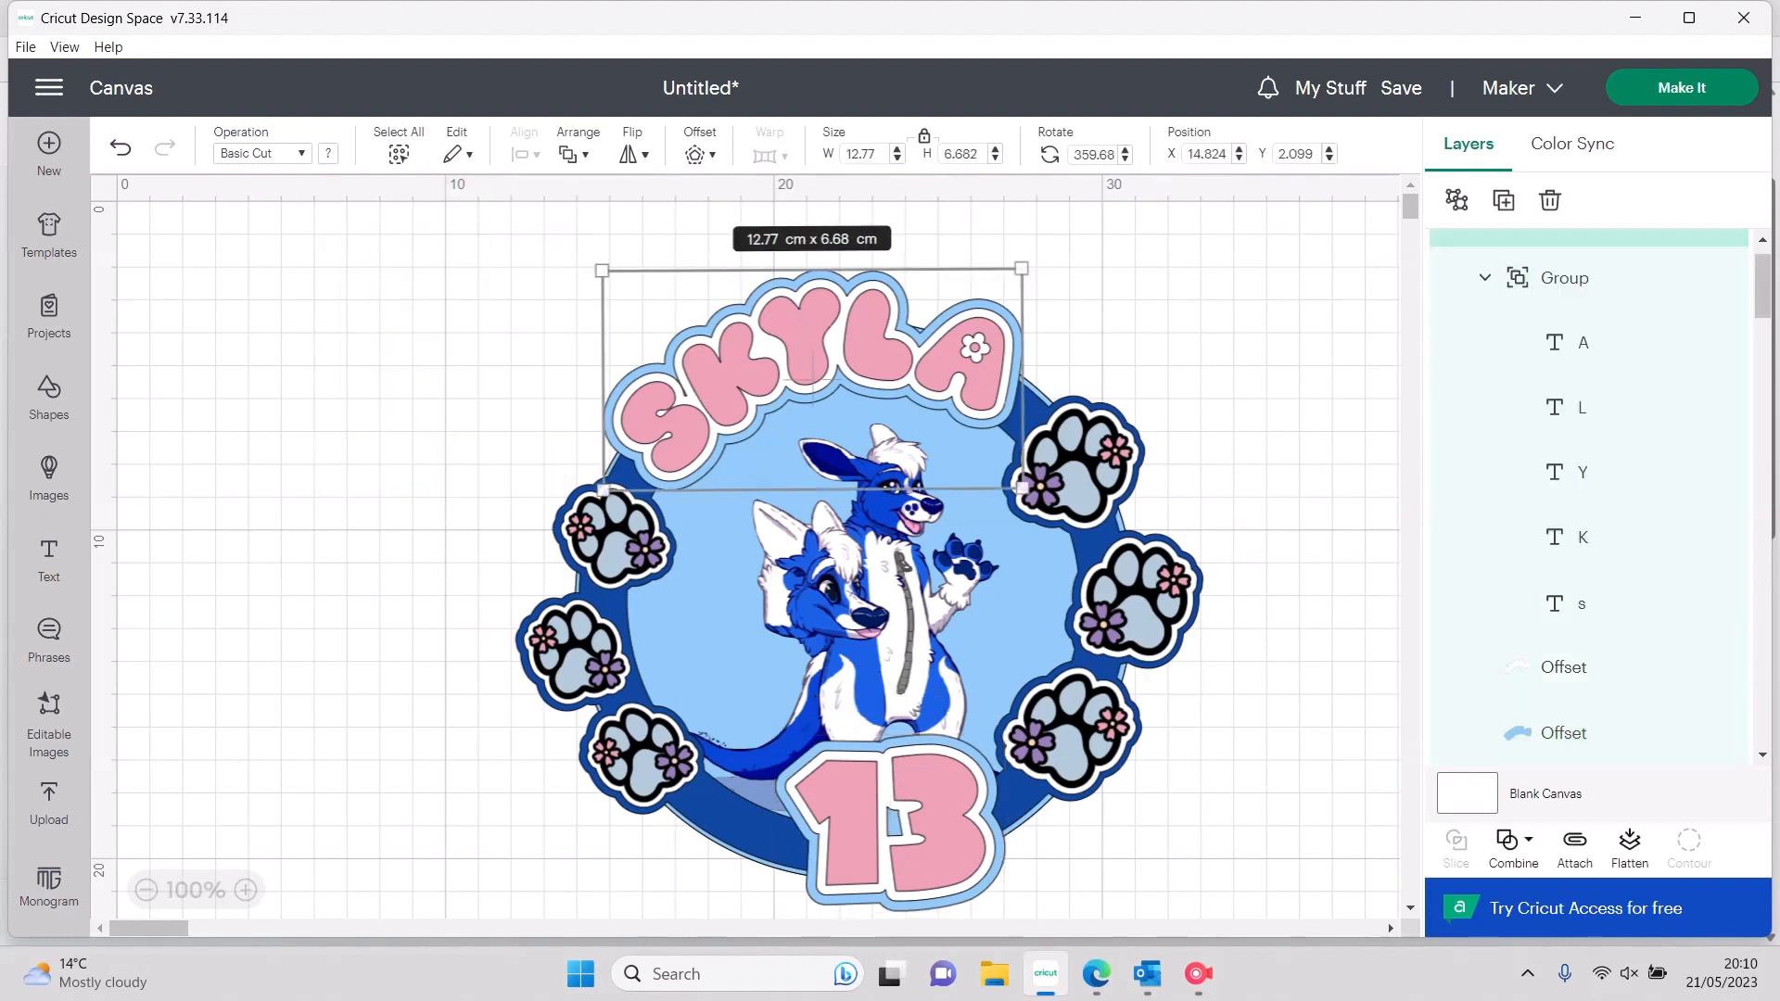
click(1577, 733)
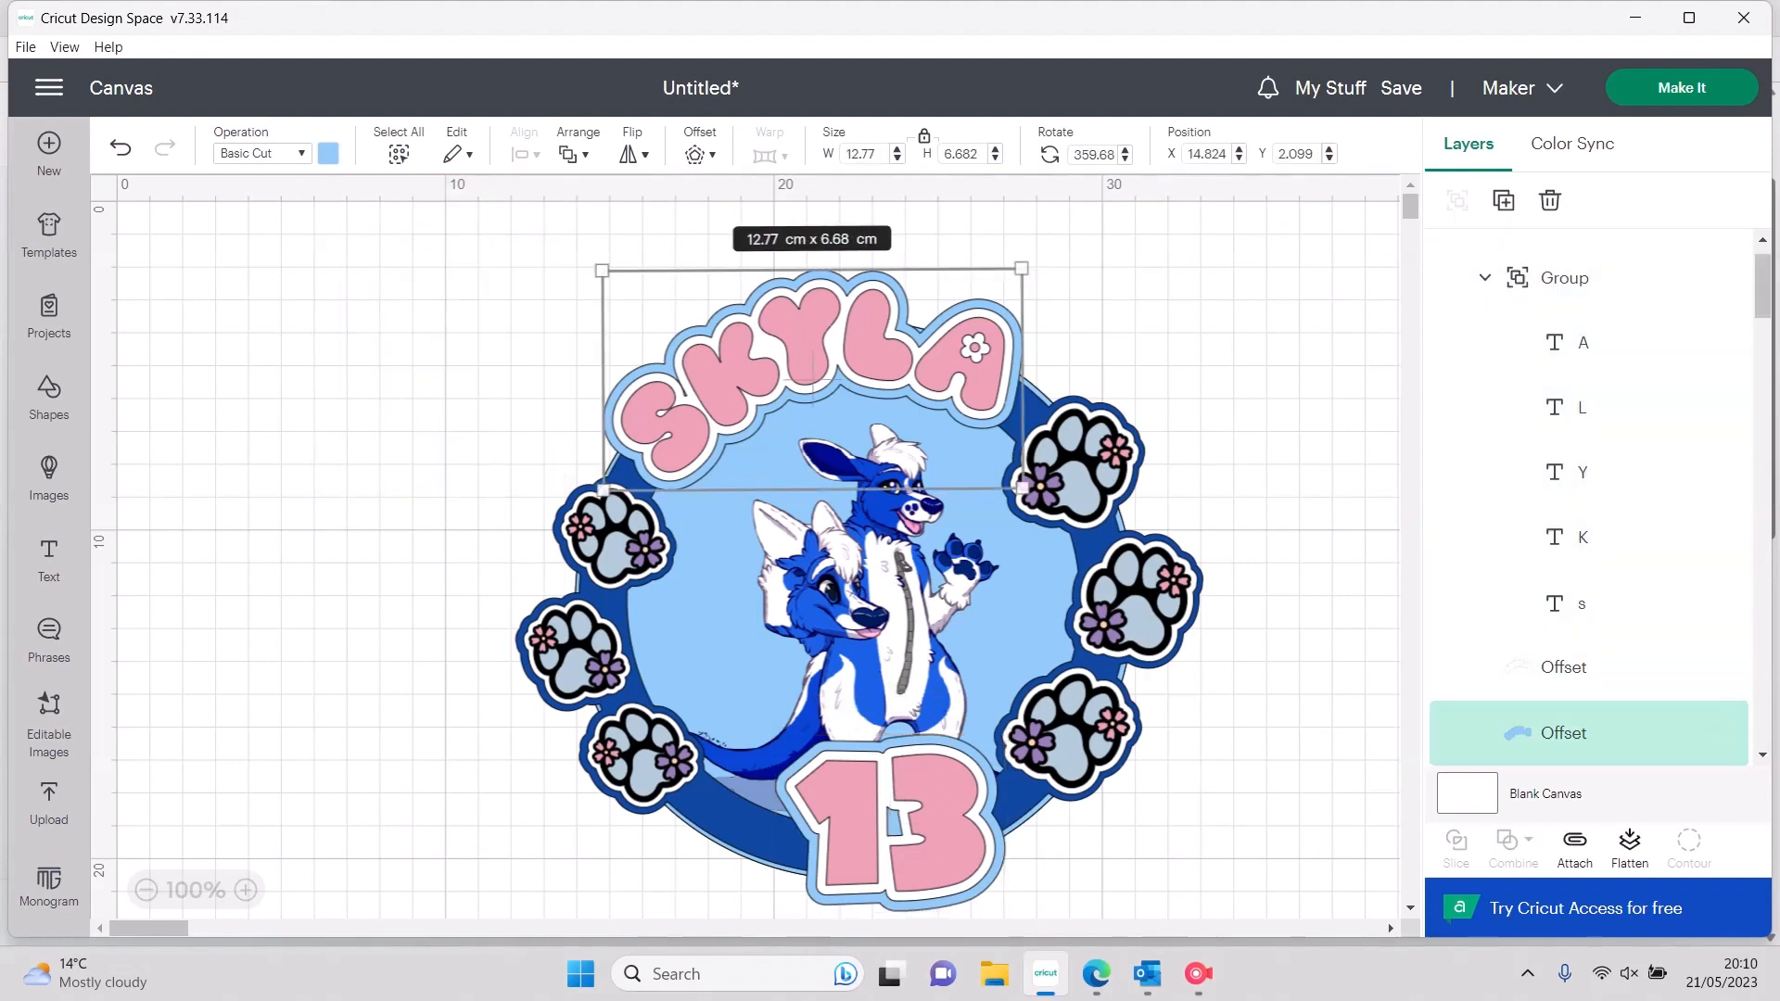
click(328, 154)
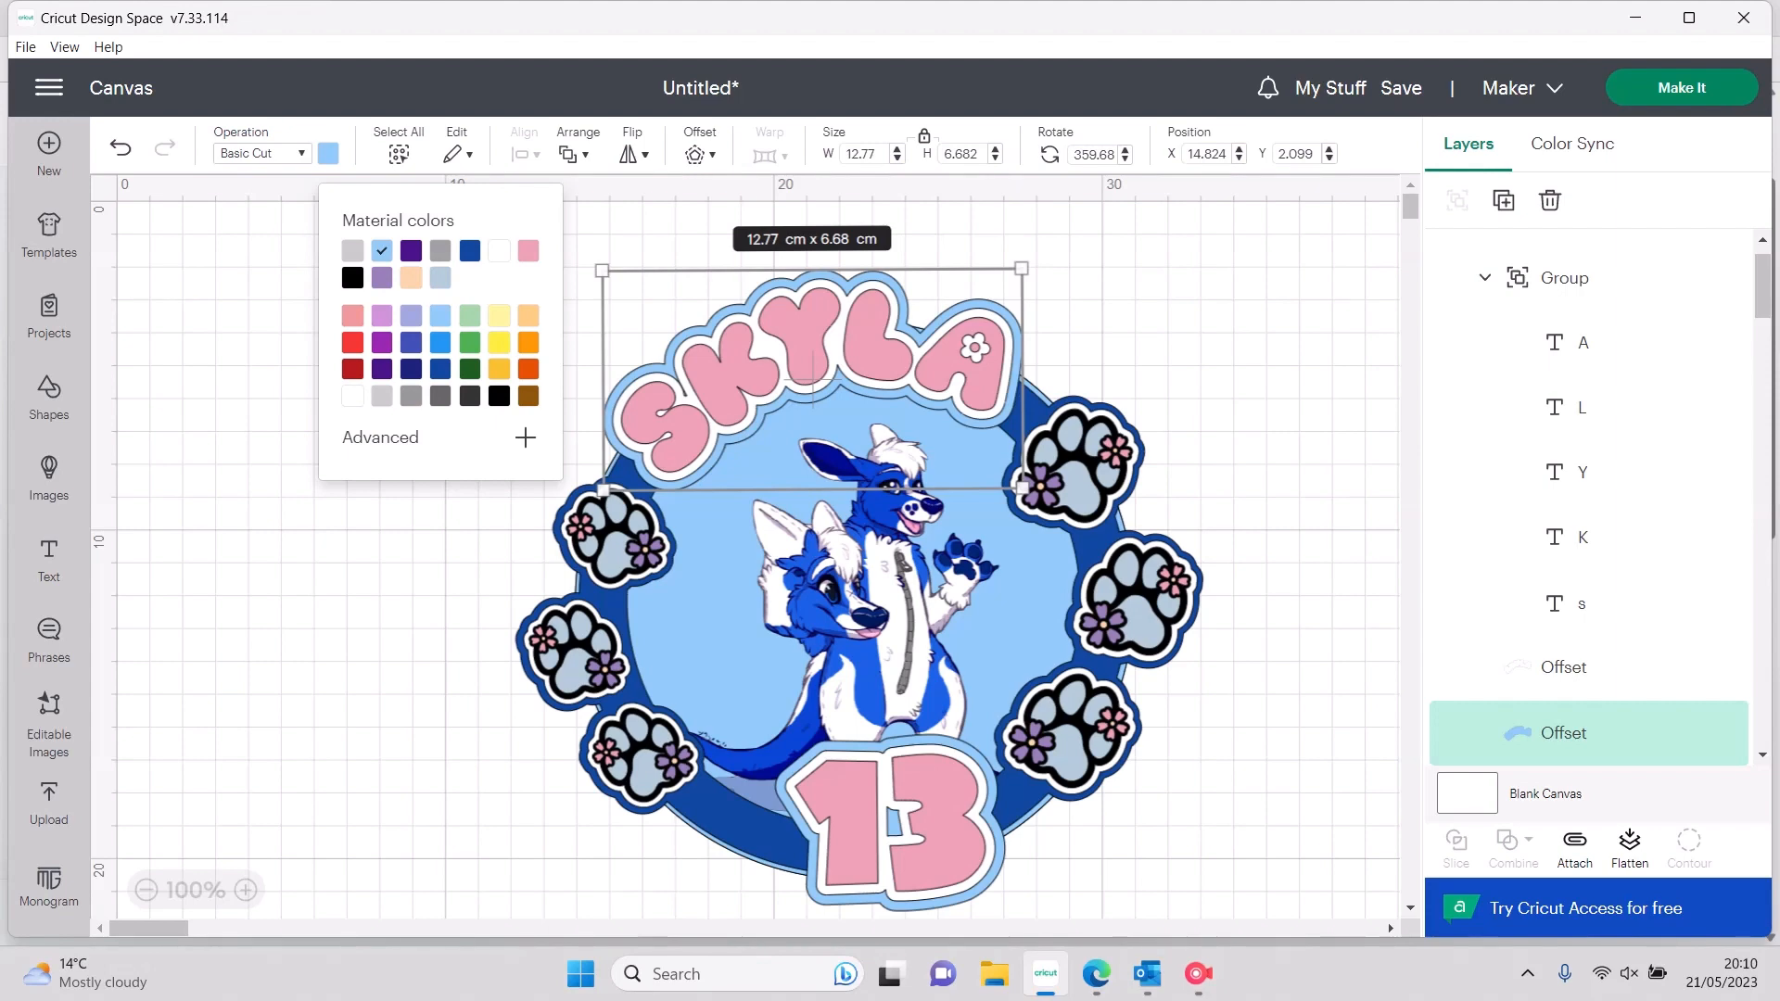
click(399, 575)
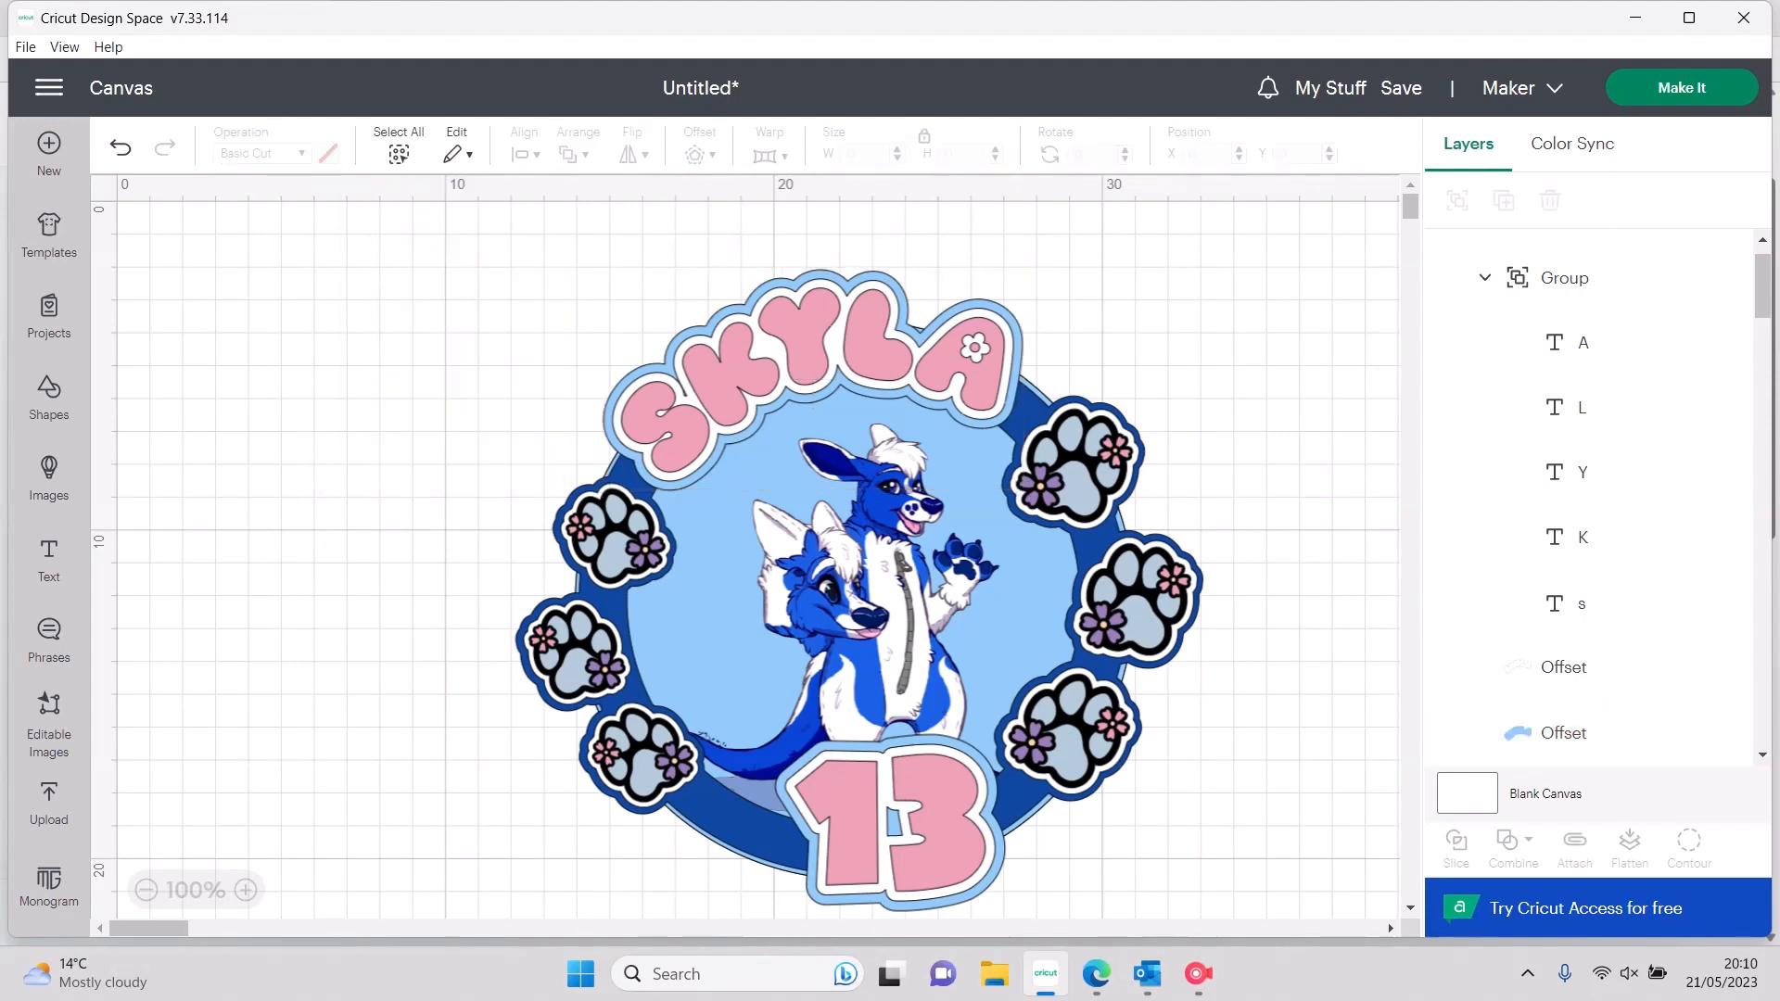
Group the number 13 with its white and light blue offsets
click(946, 805)
scroll(1595, 640, down, 3)
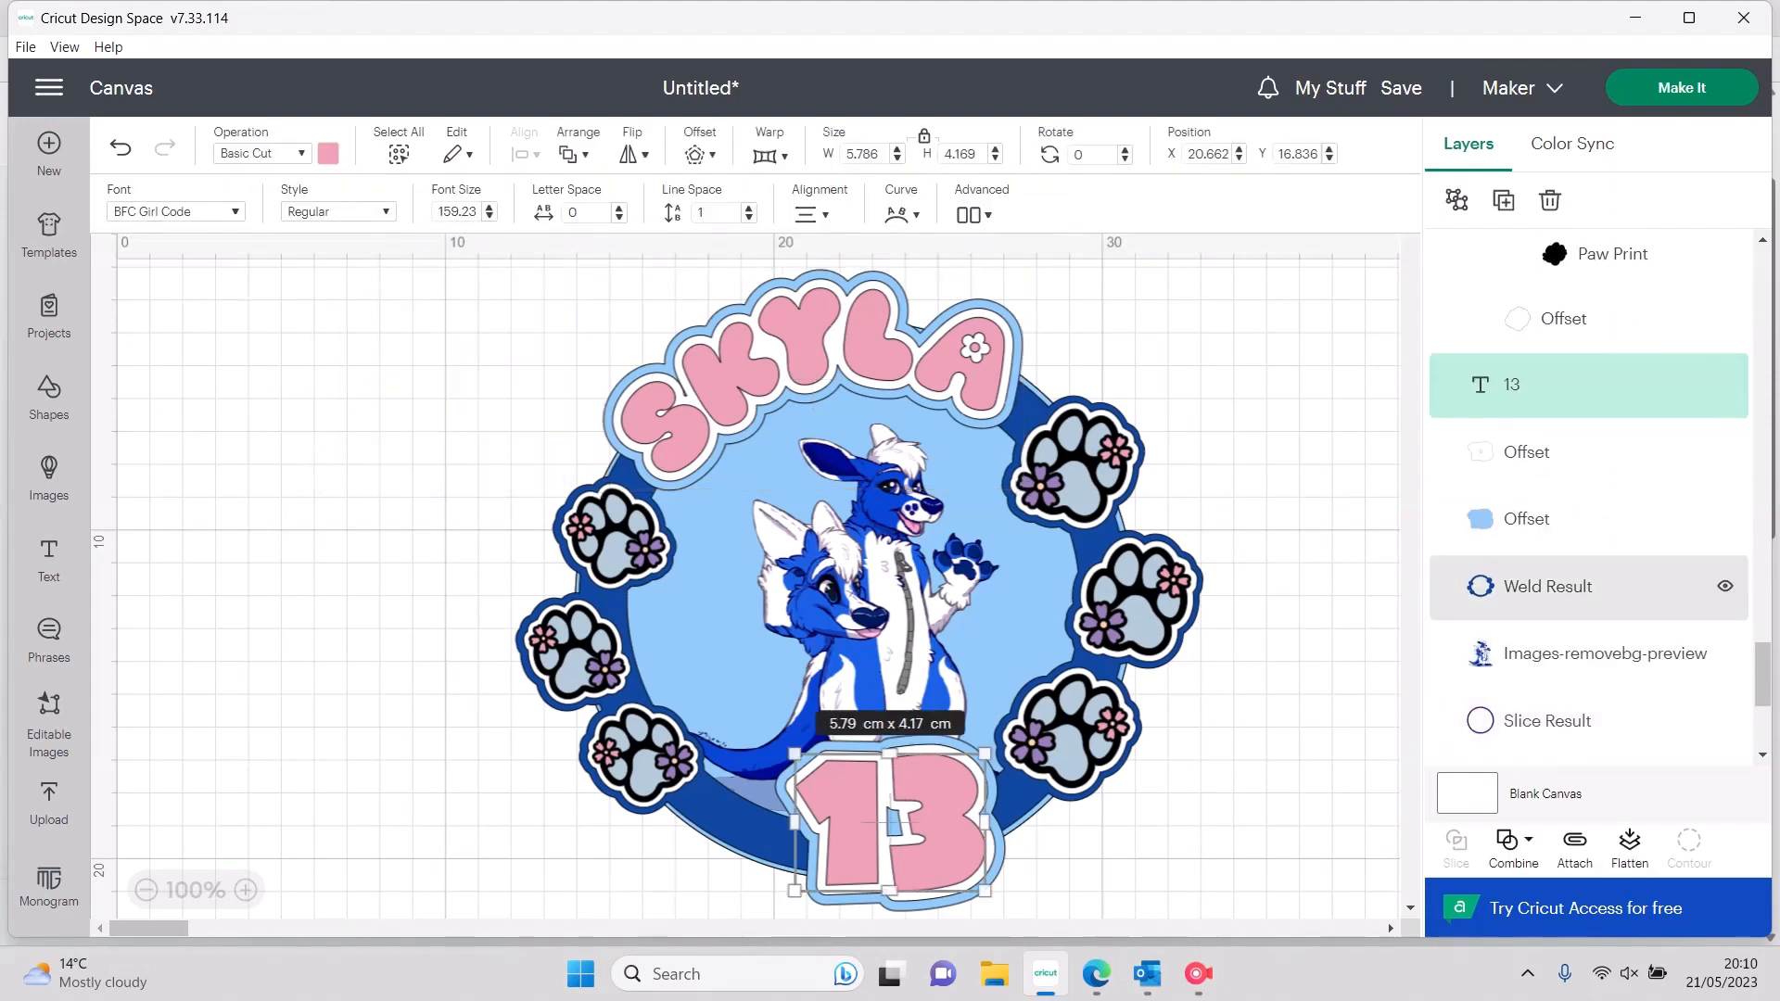
ctrl+click(1574, 454)
ctrl+click(1574, 520)
right_click(1574, 519)
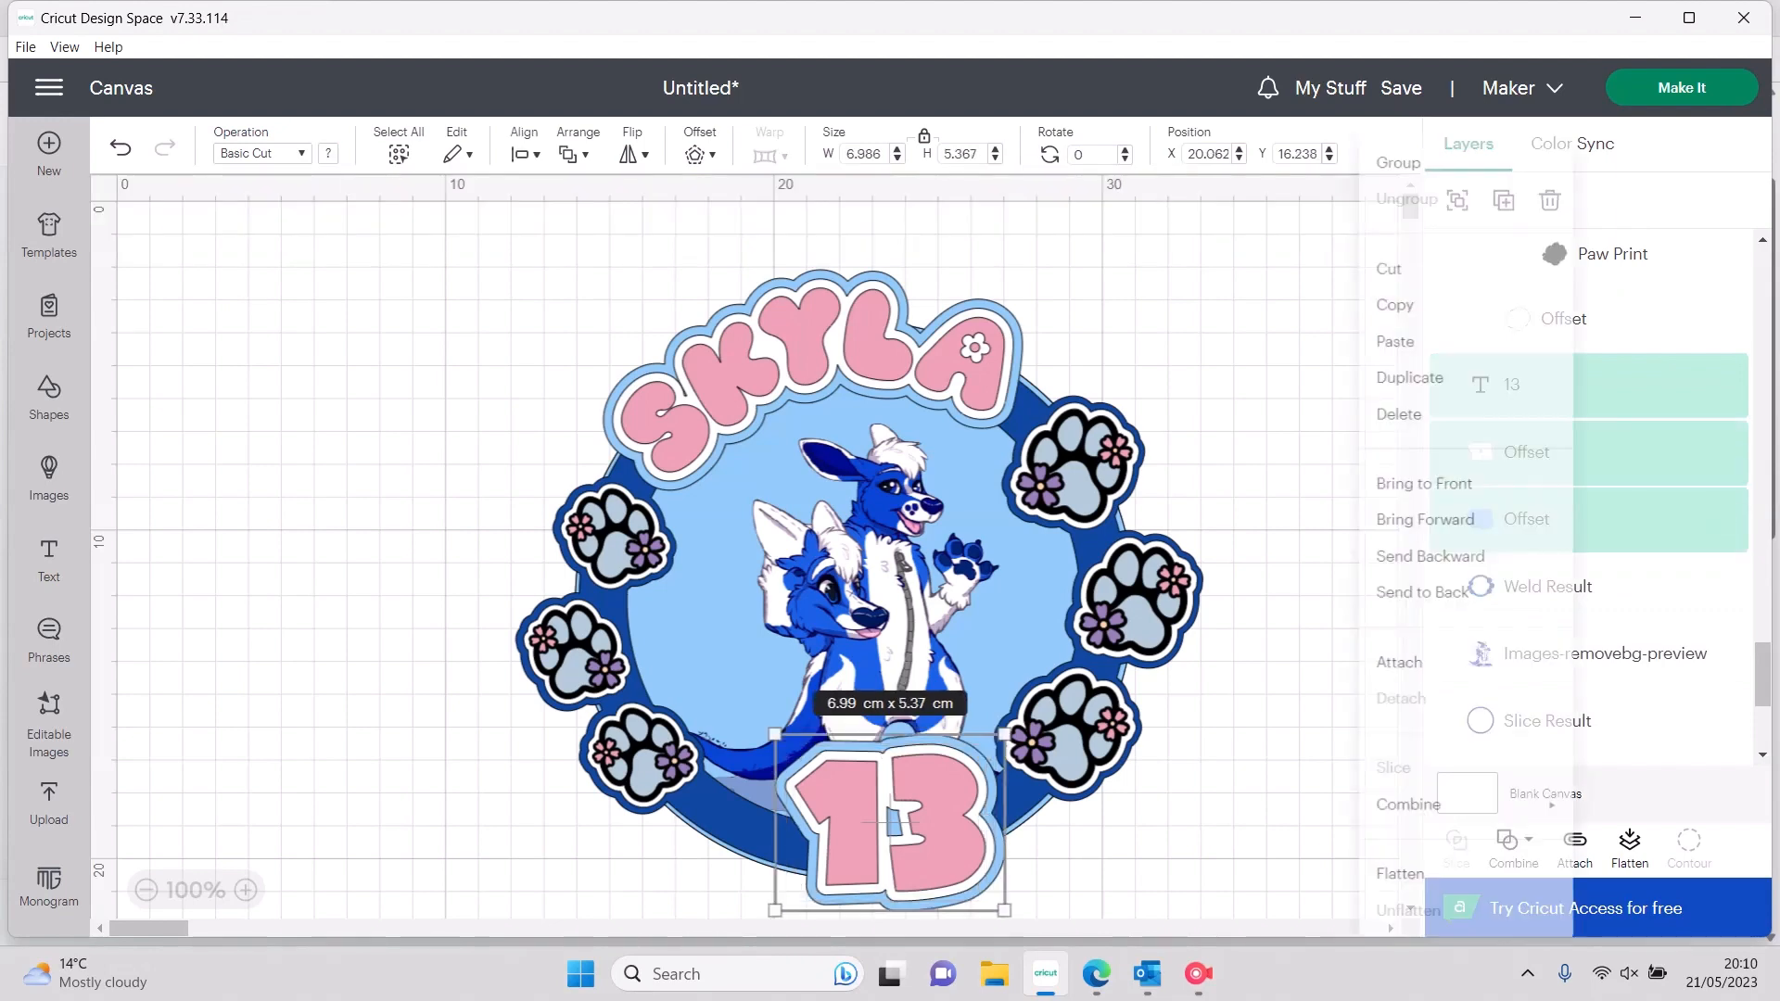
click(1391, 96)
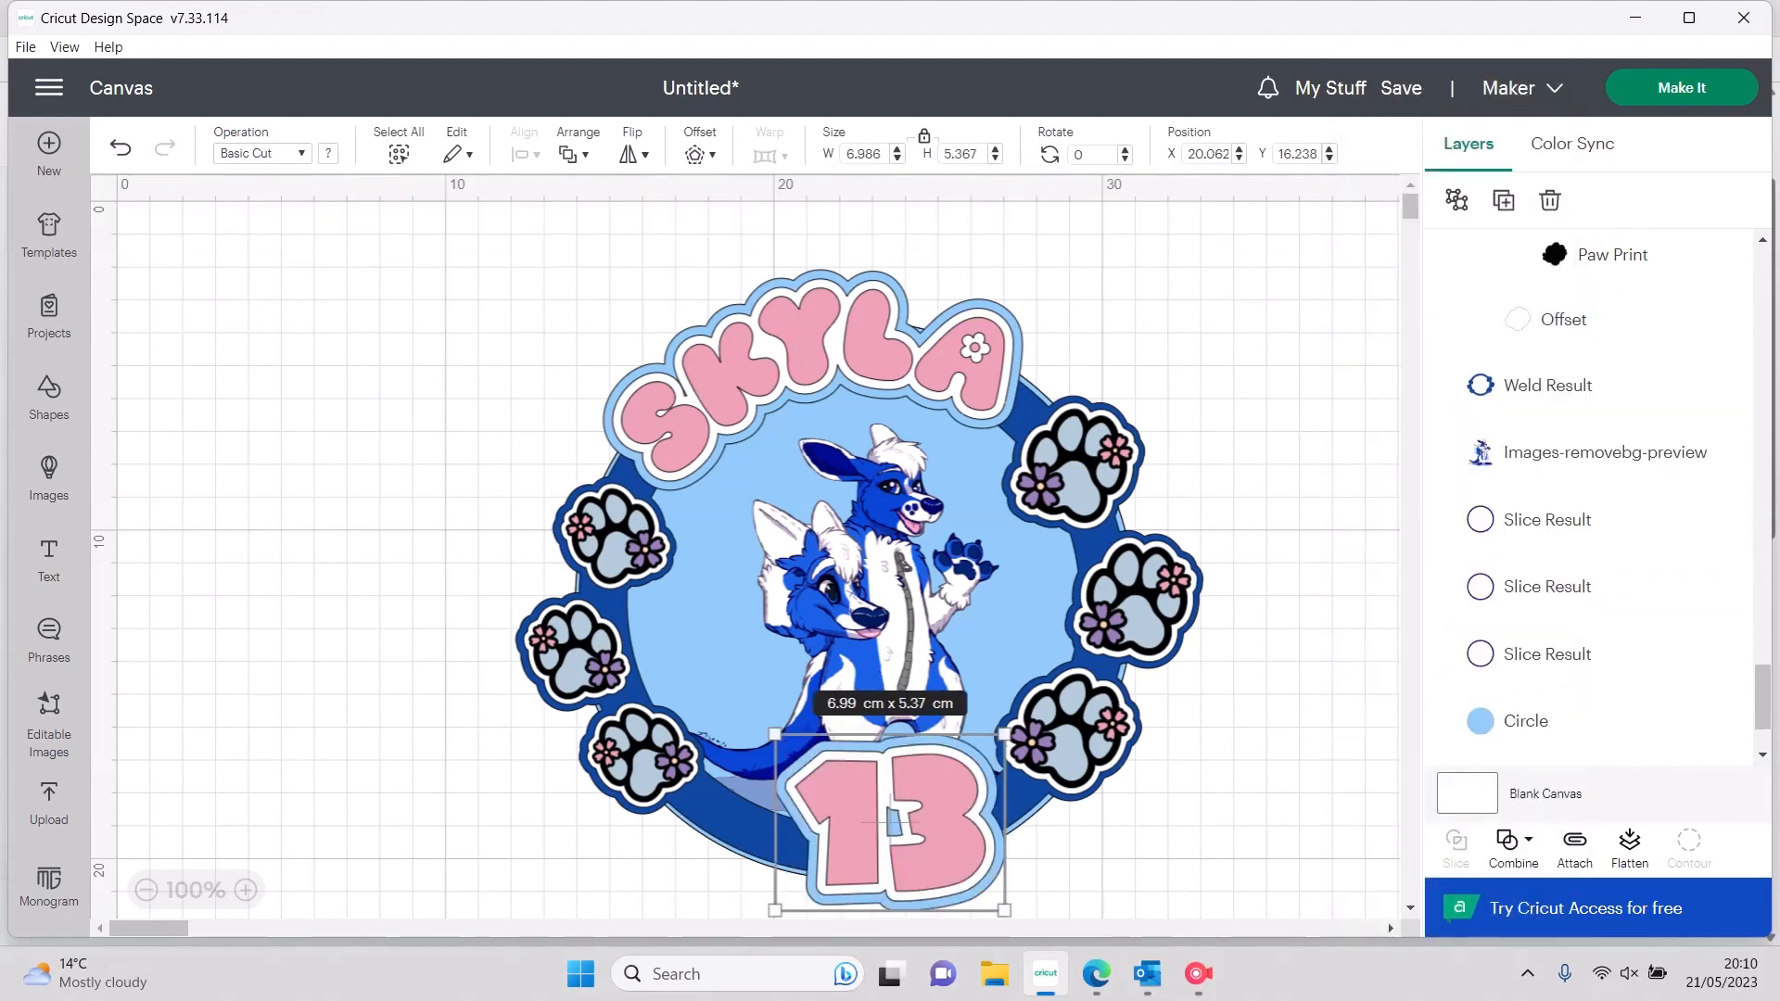
Scale the number 13 group to about 6.28 cm wide and center it over the ring's lower edge
drag(775, 734, 799, 752)
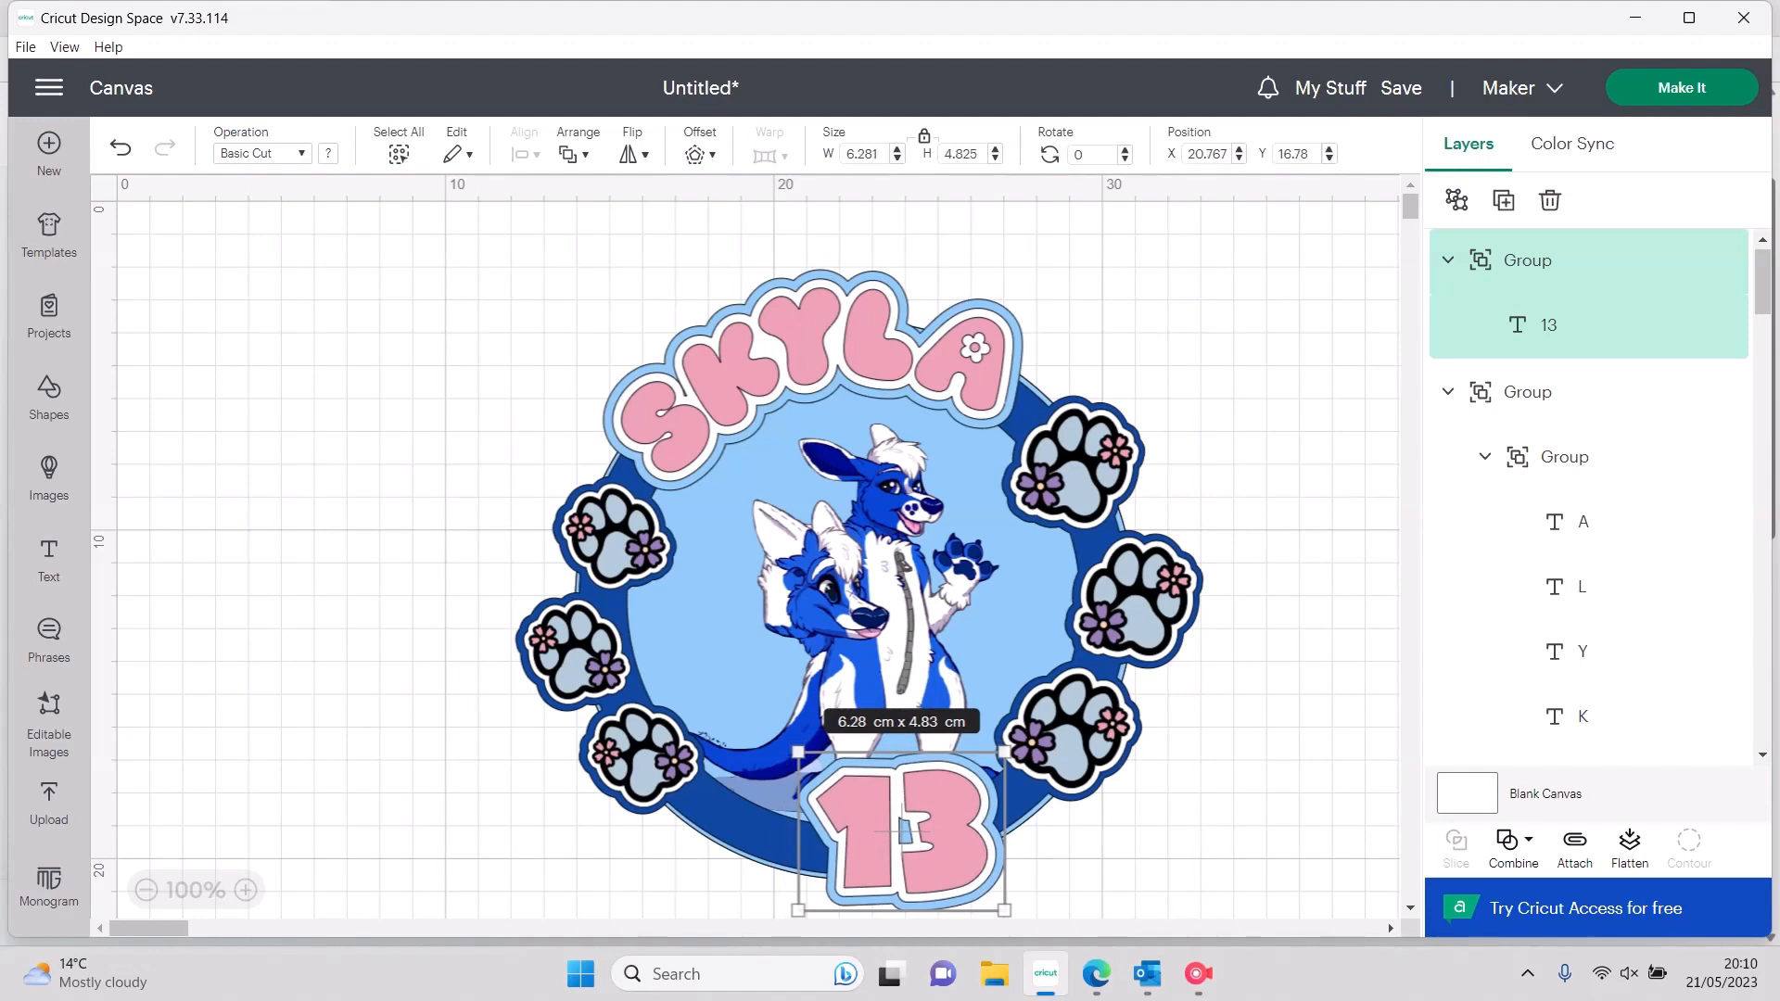
drag(902, 832, 889, 839)
click(1205, 816)
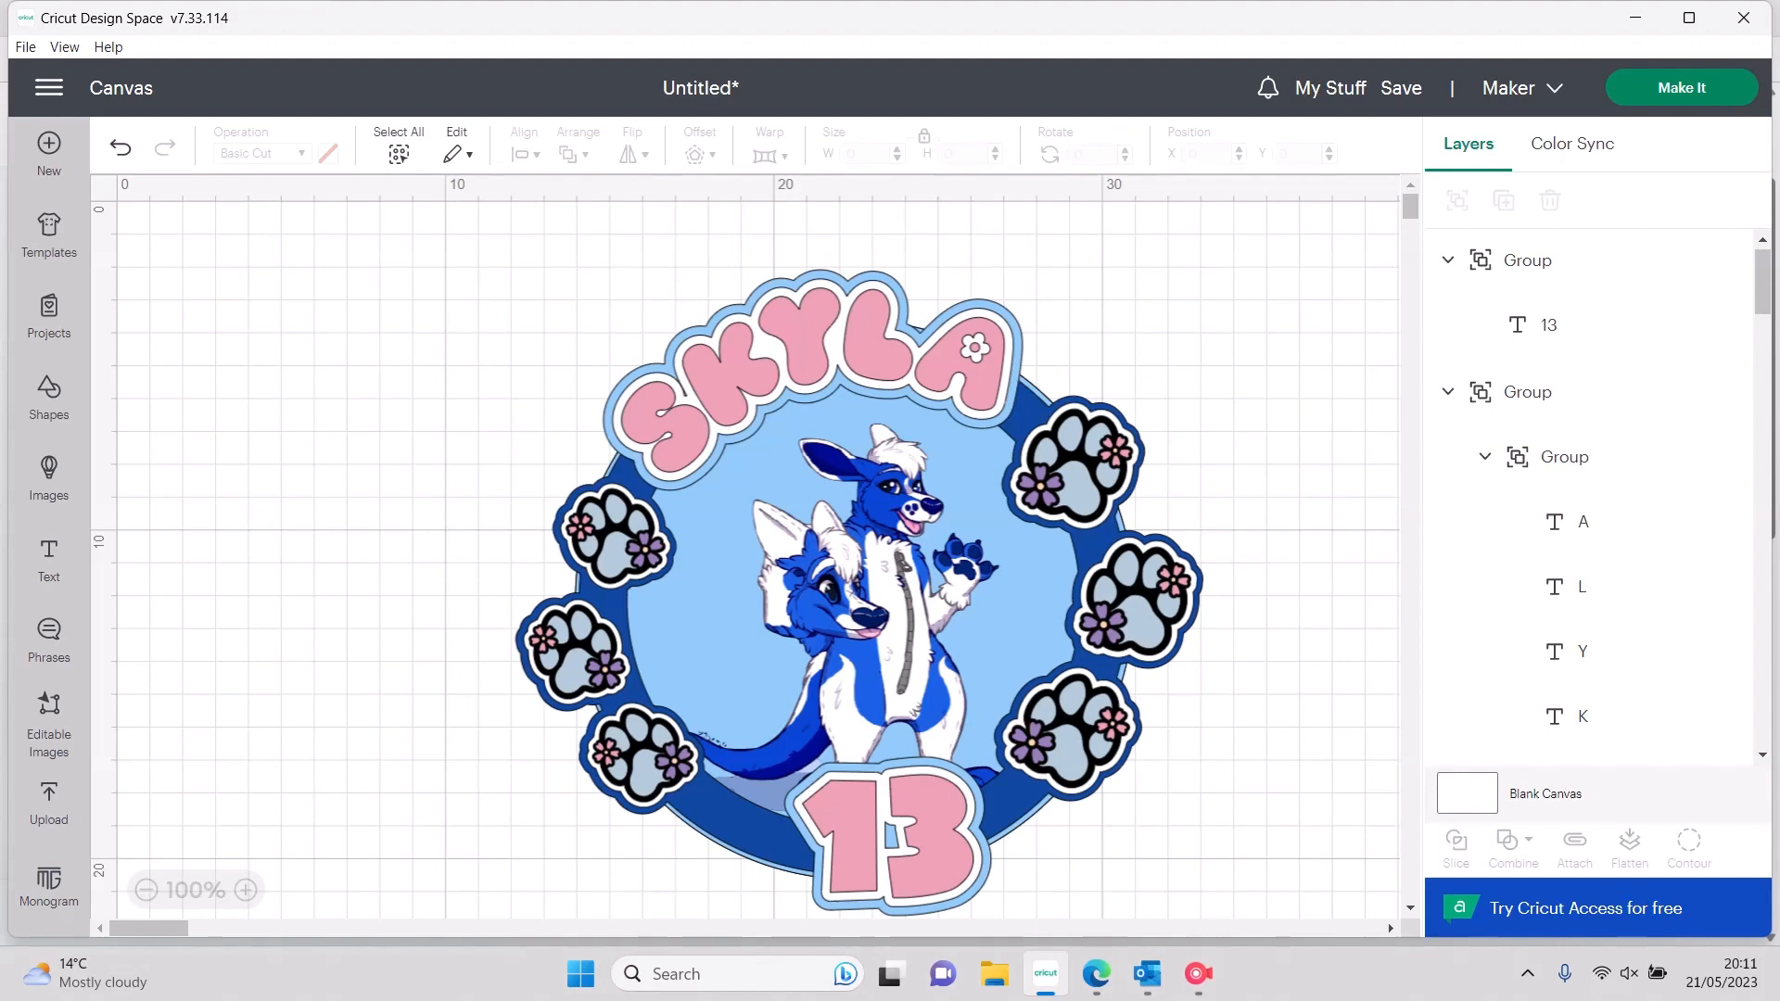
Duplicate the entire circular design and place the copy to the left of the original
drag(401, 333, 1344, 920)
right_click(860, 591)
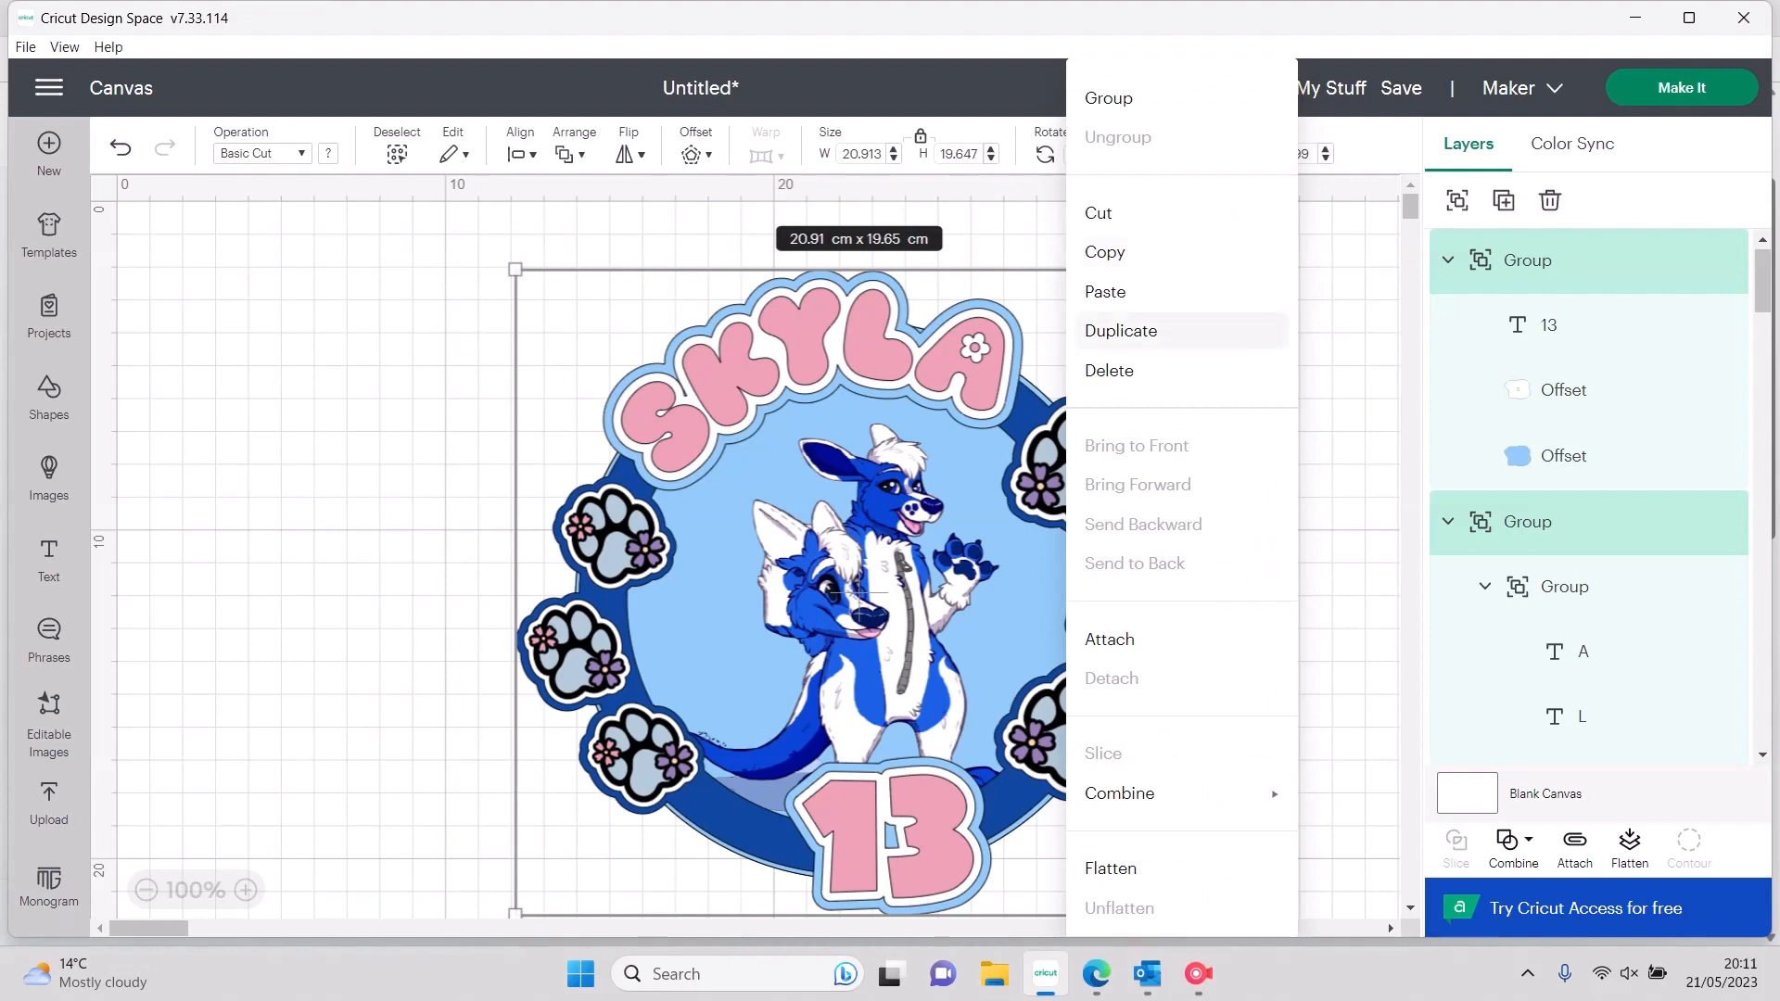
click(1121, 331)
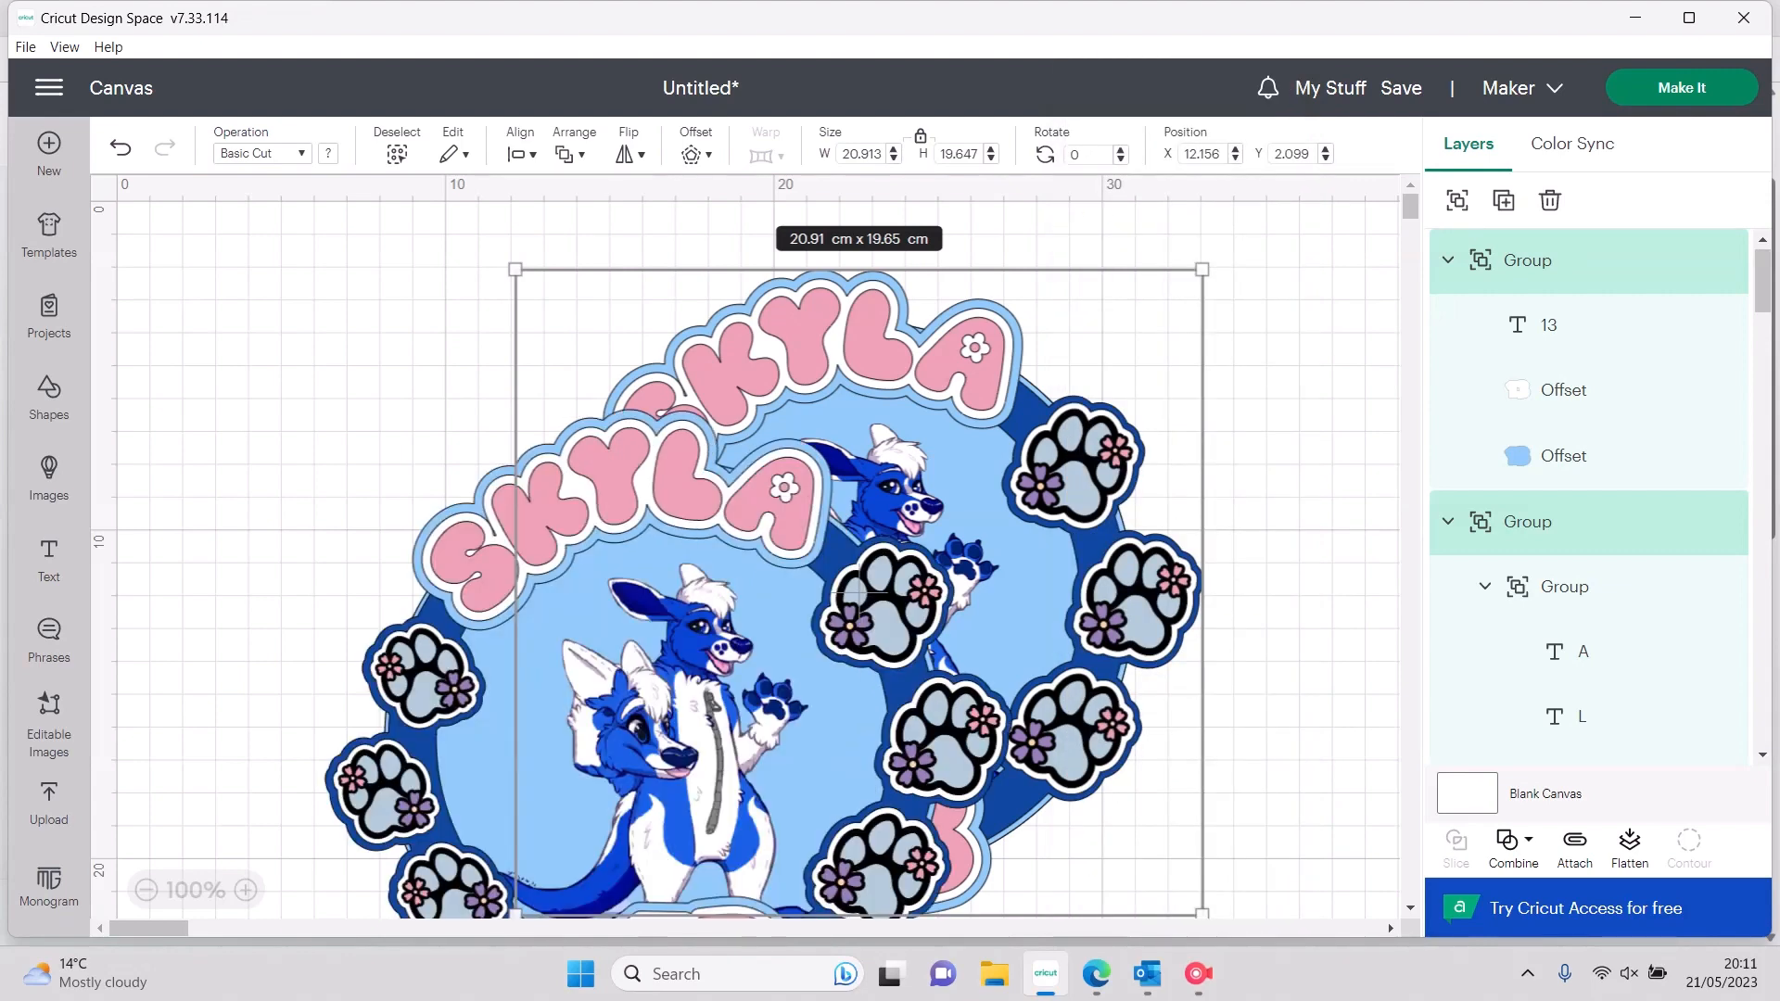
drag(859, 591, 457, 627)
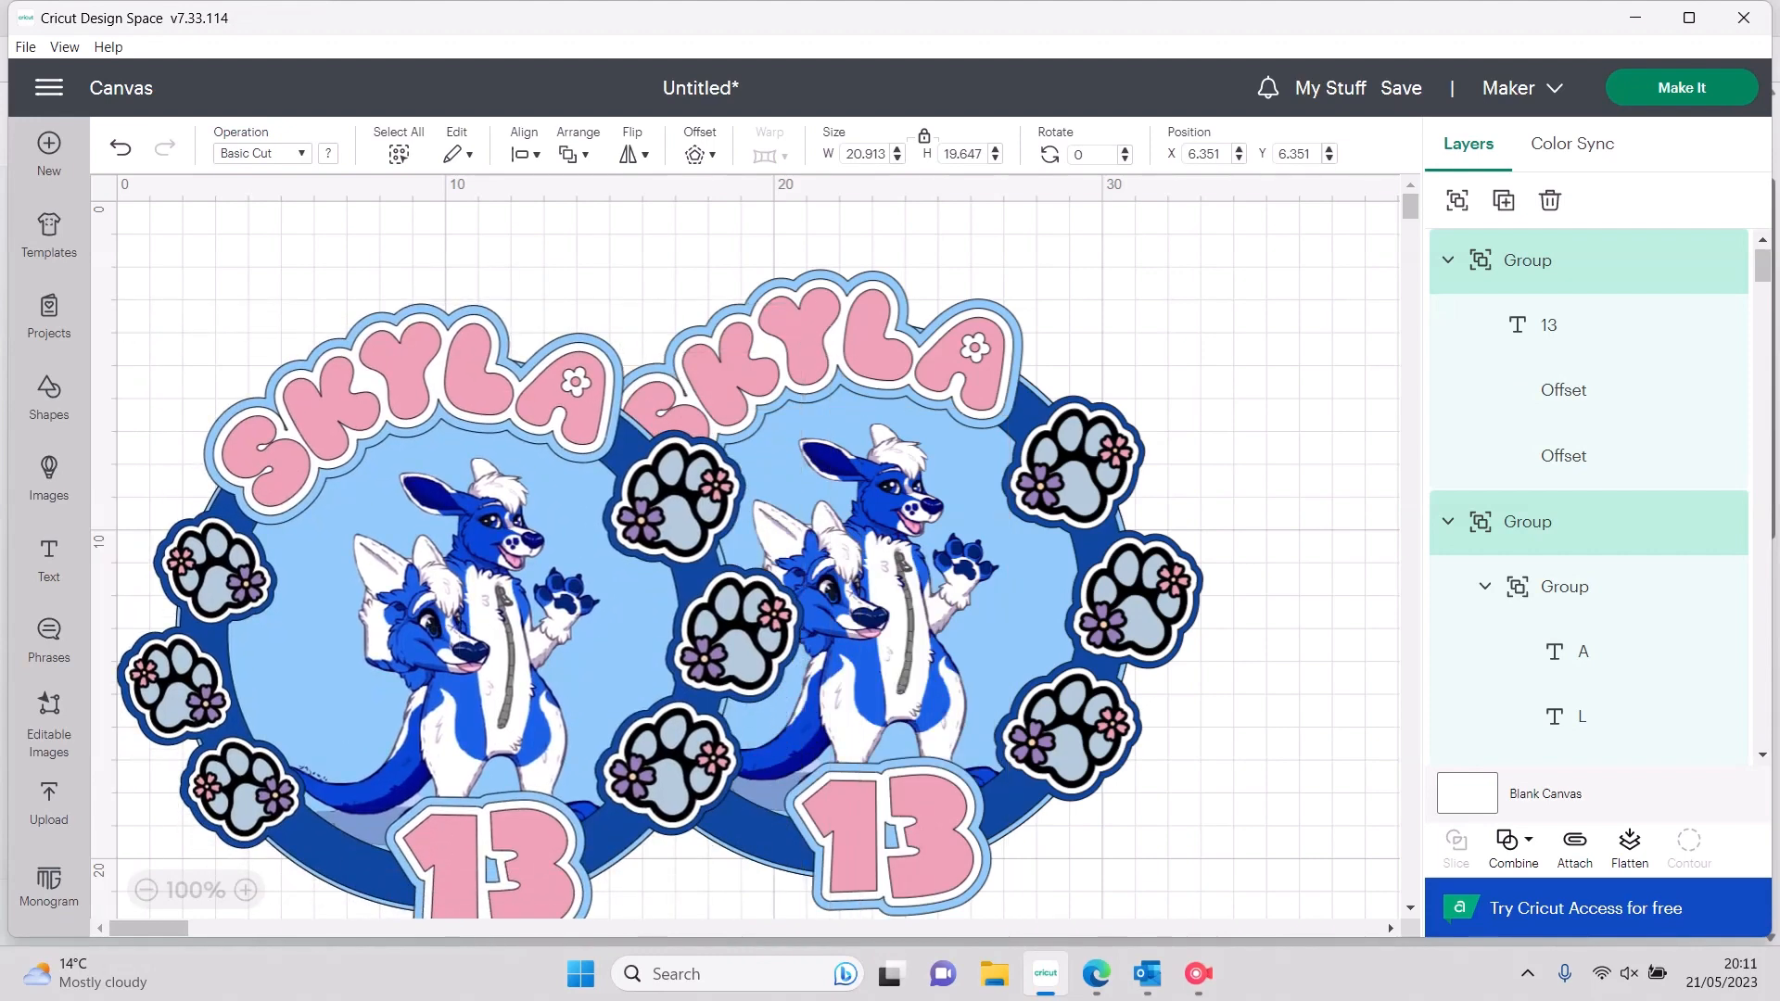
Weld the duplicated design into one solid silhouette and move it slightly up the canvas
click(1514, 848)
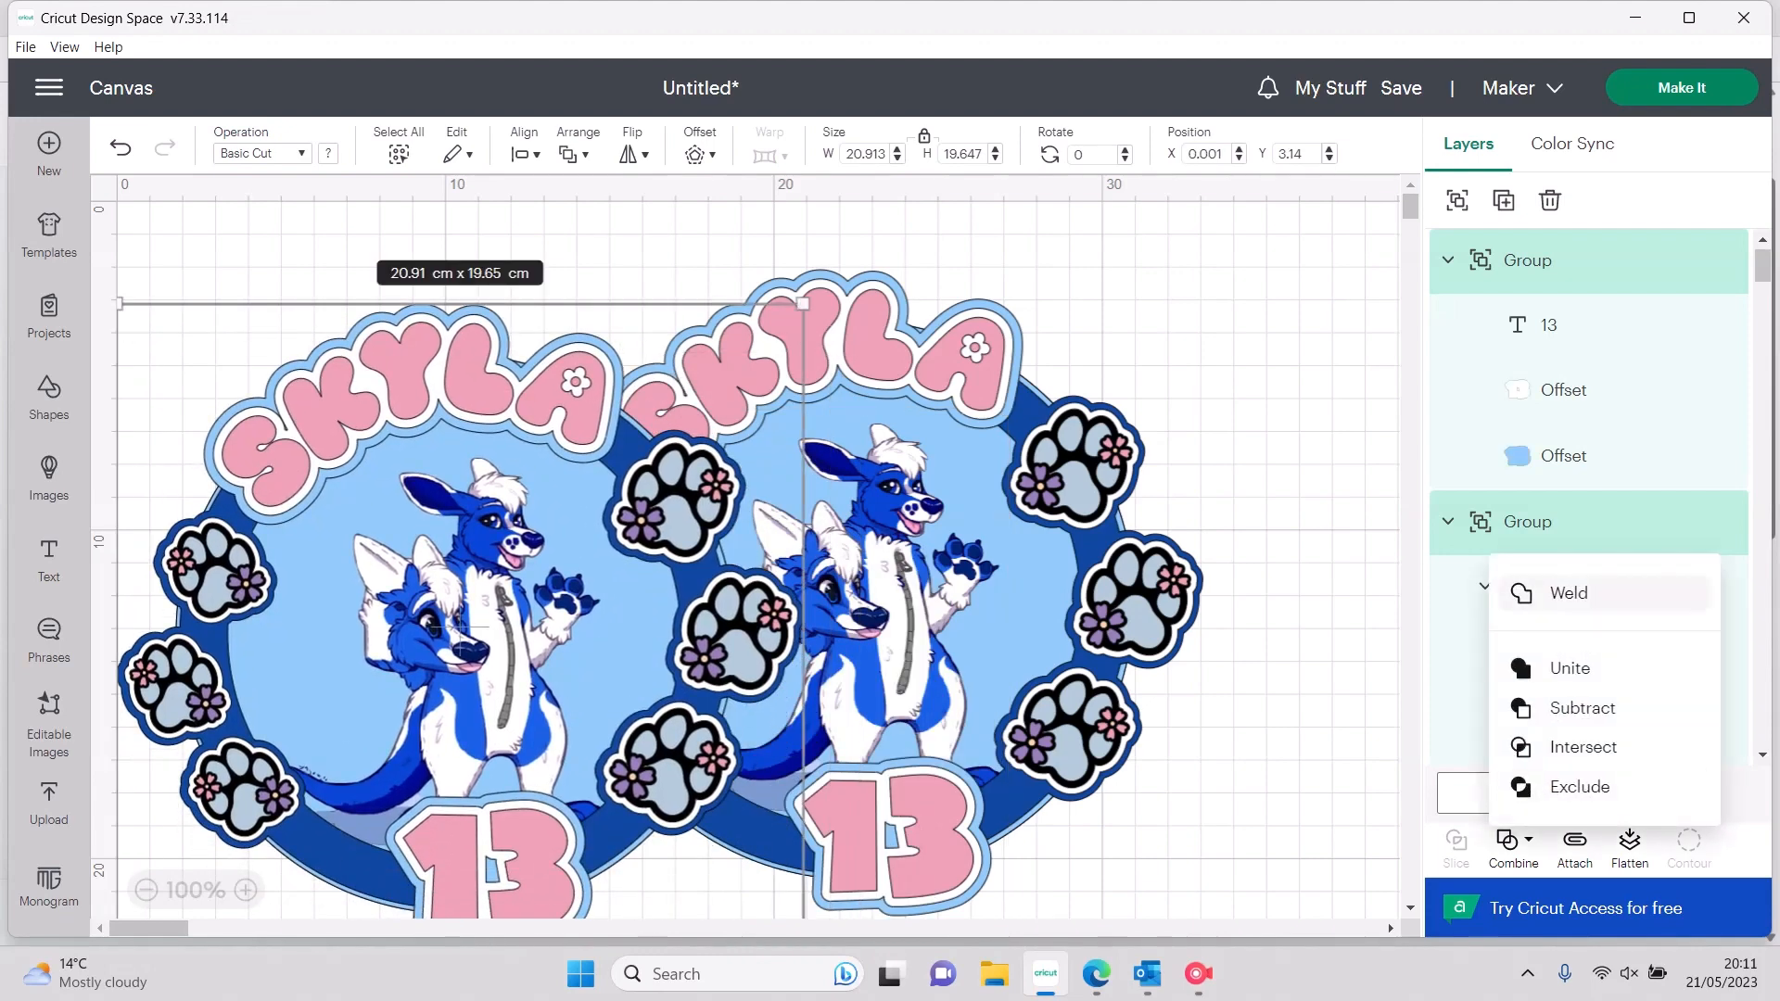
click(1577, 593)
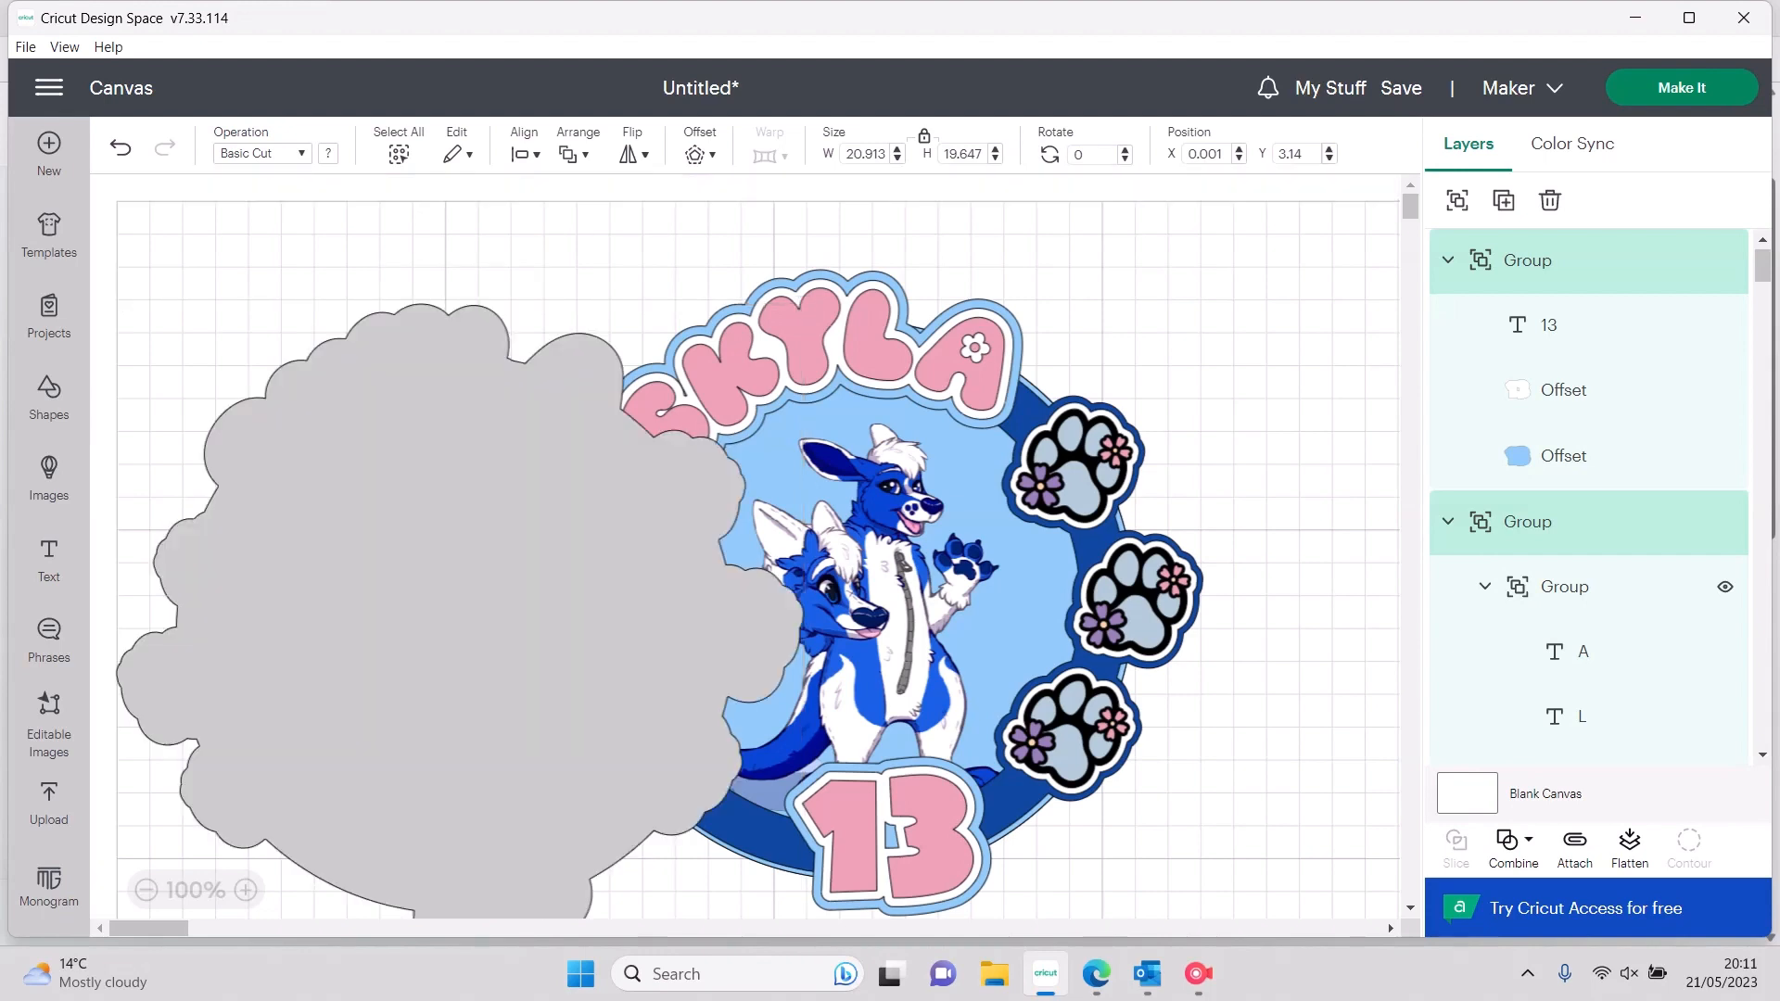
drag(457, 621, 460, 550)
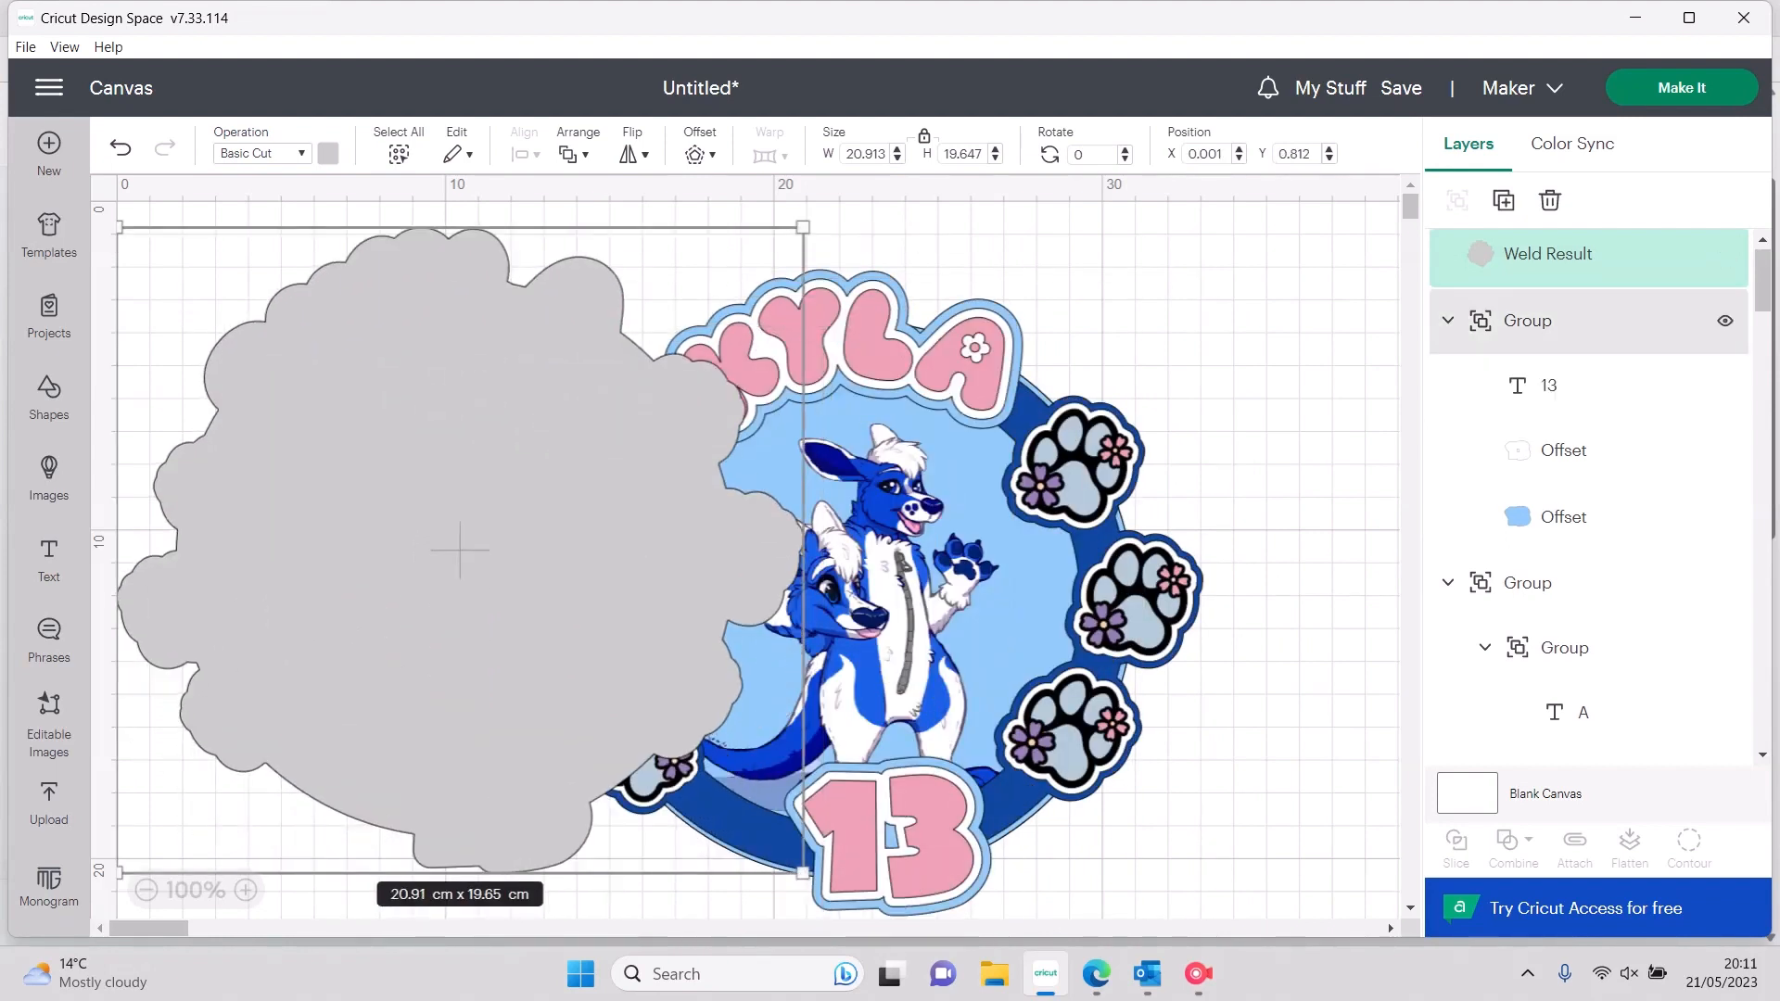
Delete the lower of the two overlapping 17 cm light blue circles
scroll(1590, 491, down, 10)
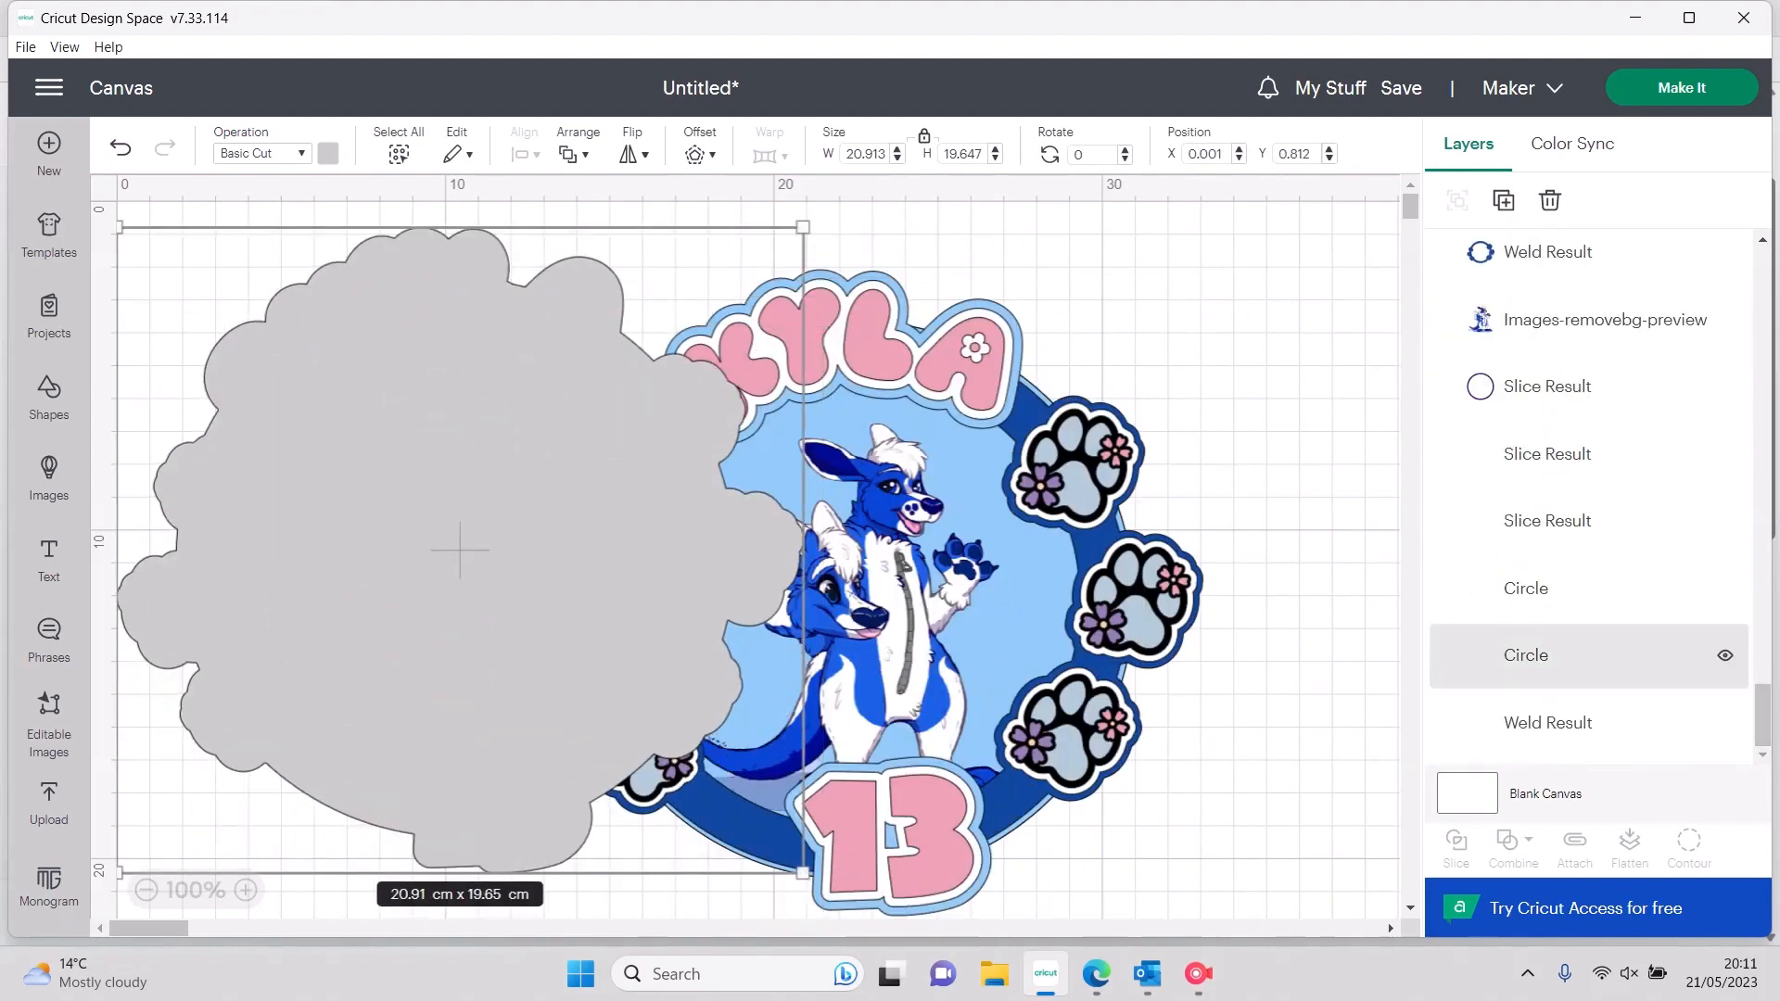
click(1589, 656)
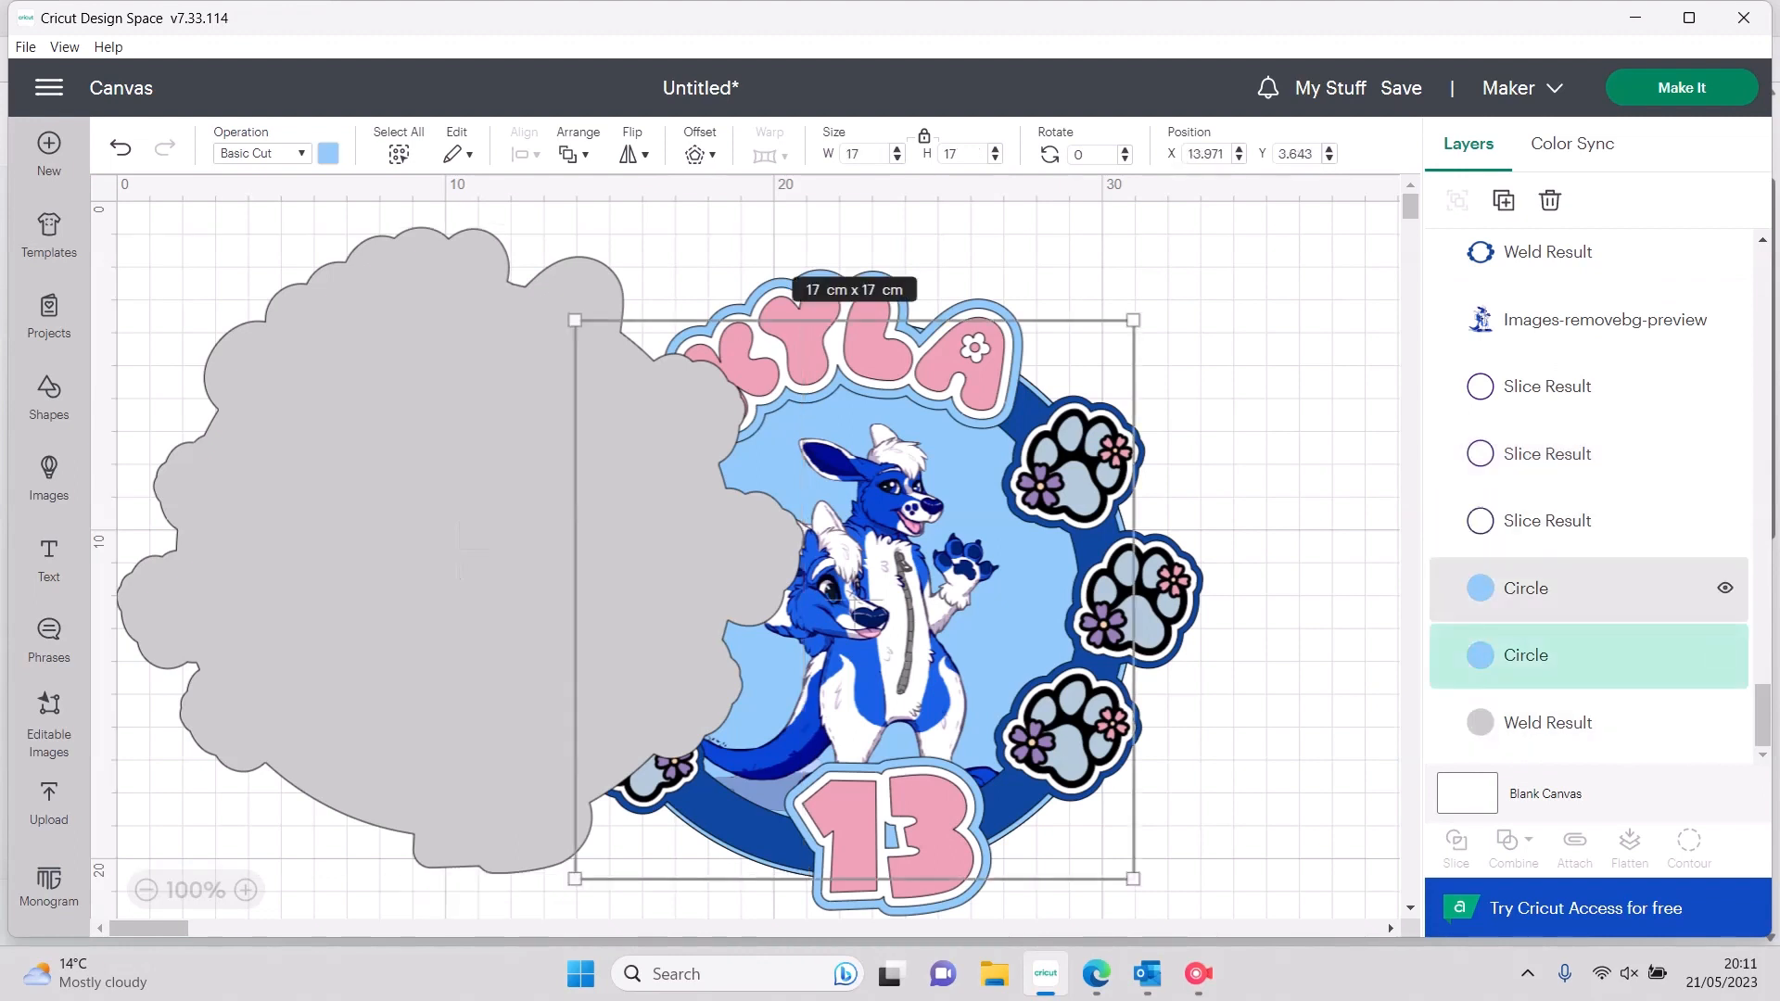
click(1576, 590)
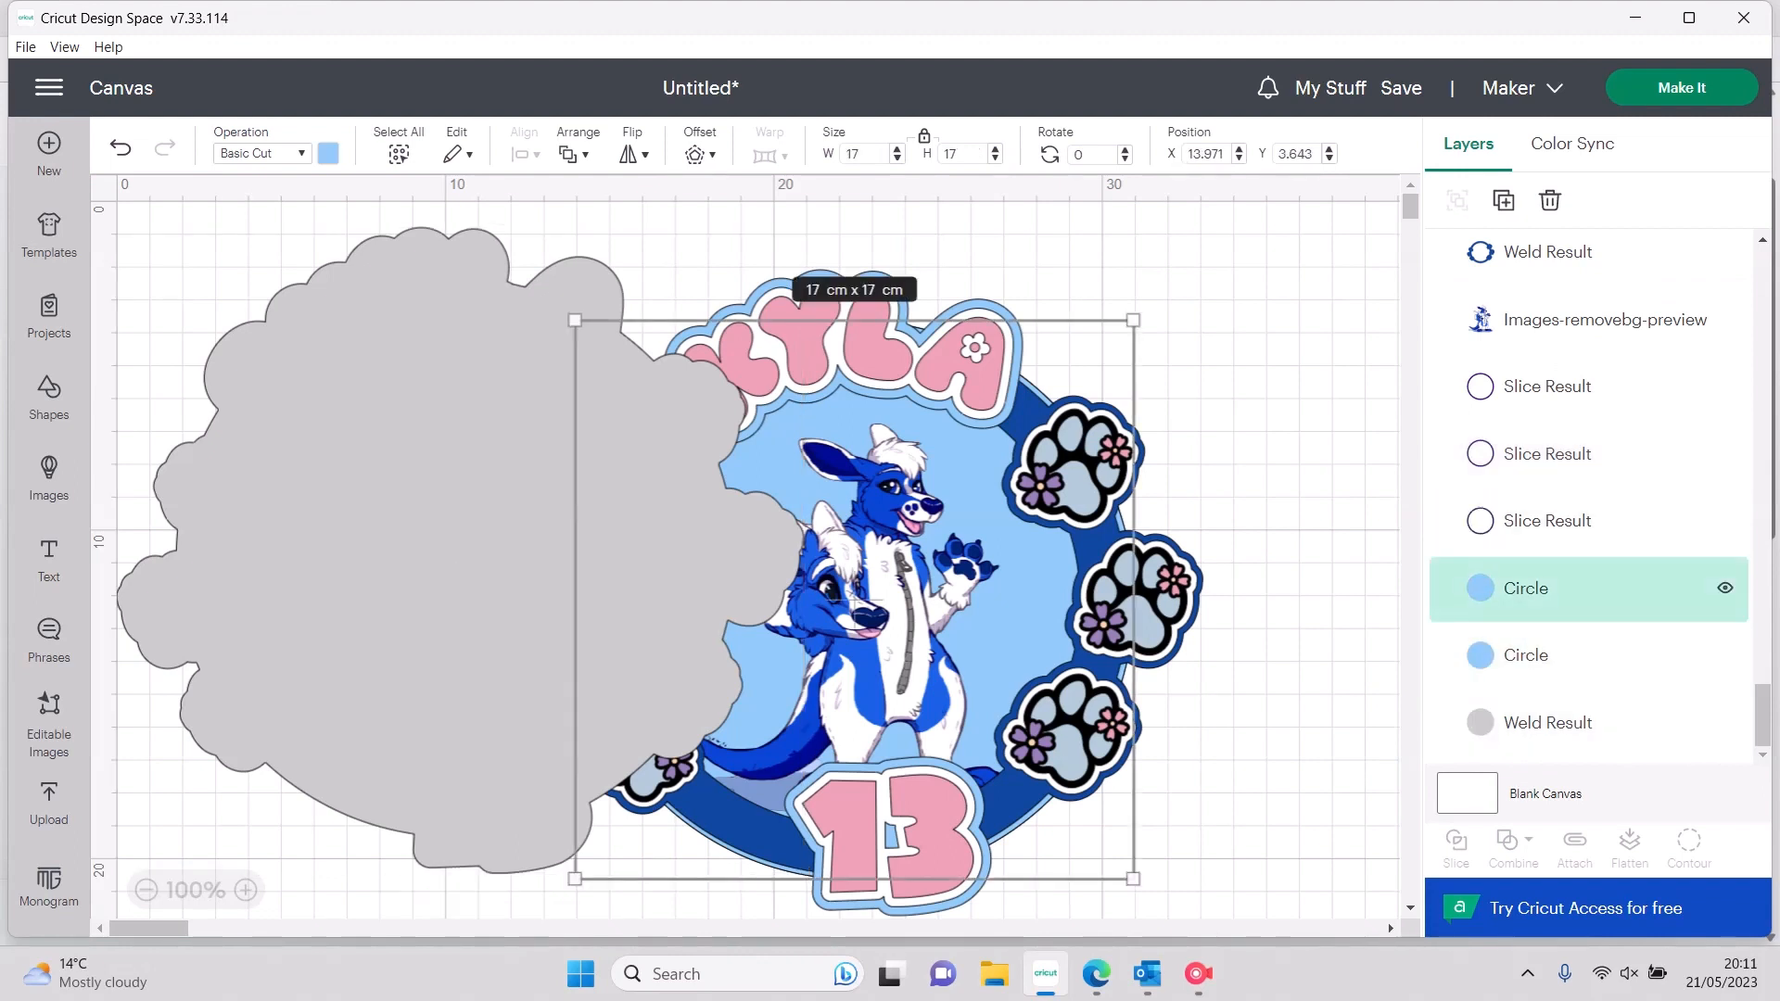
click(1576, 656)
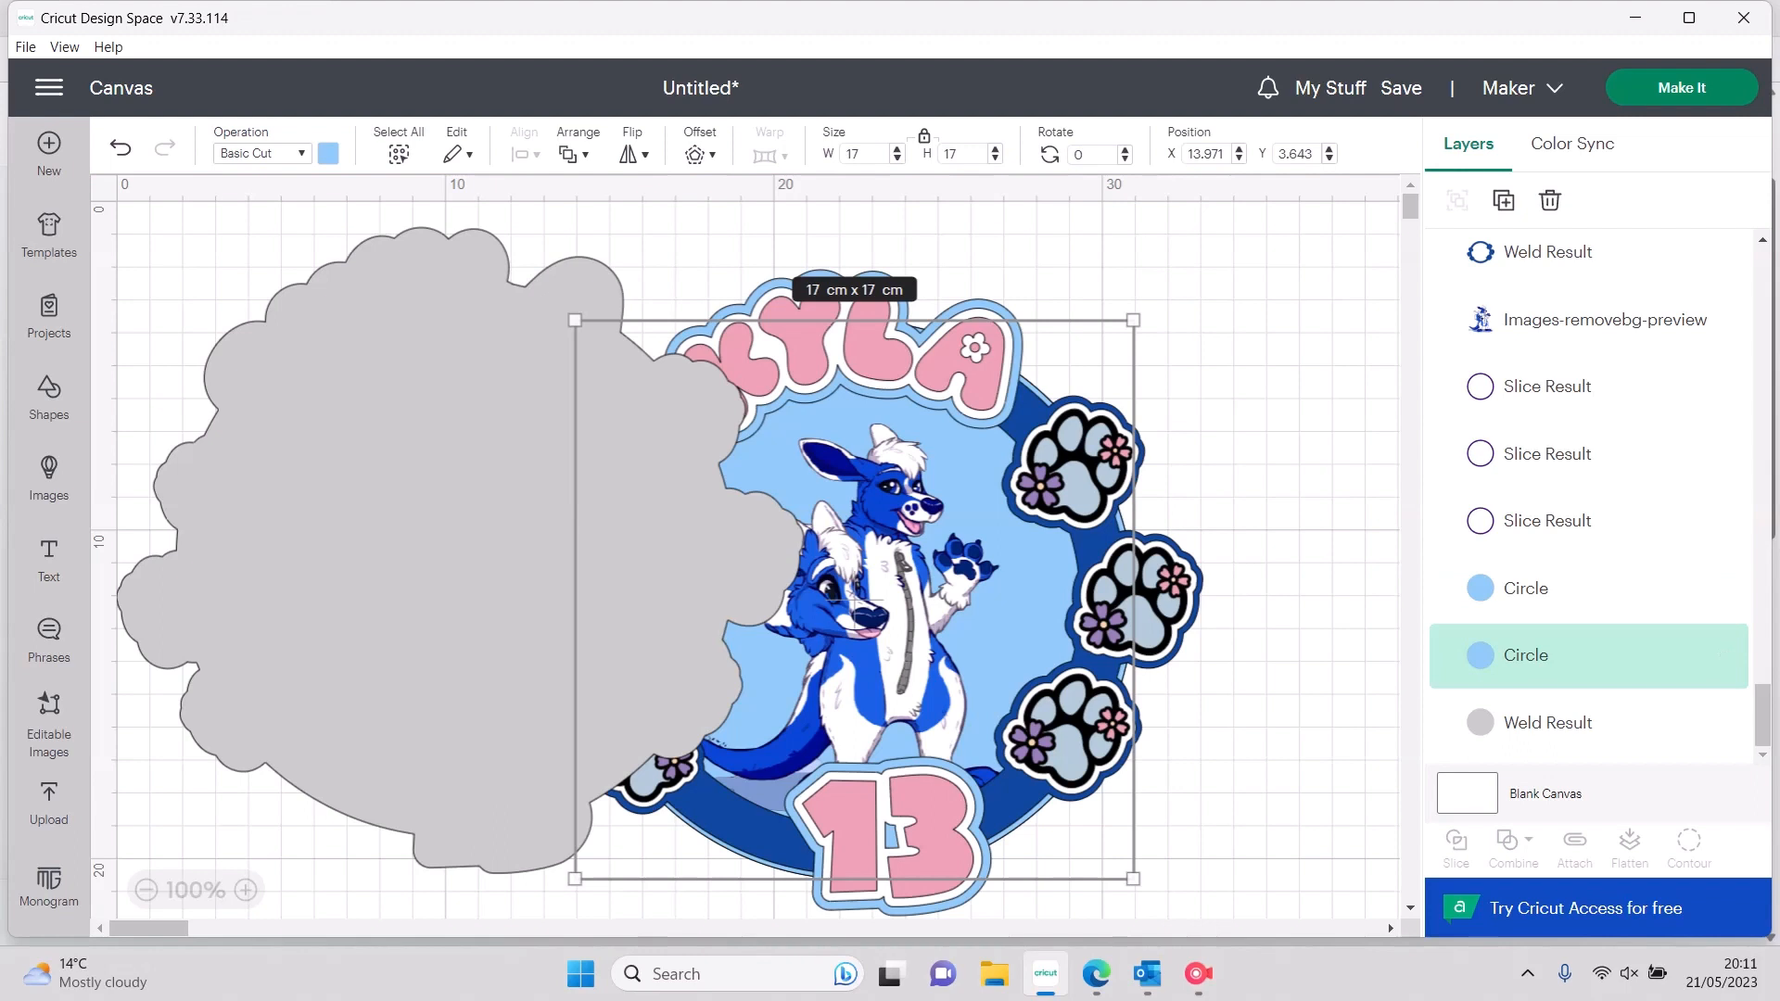
key(Delete)
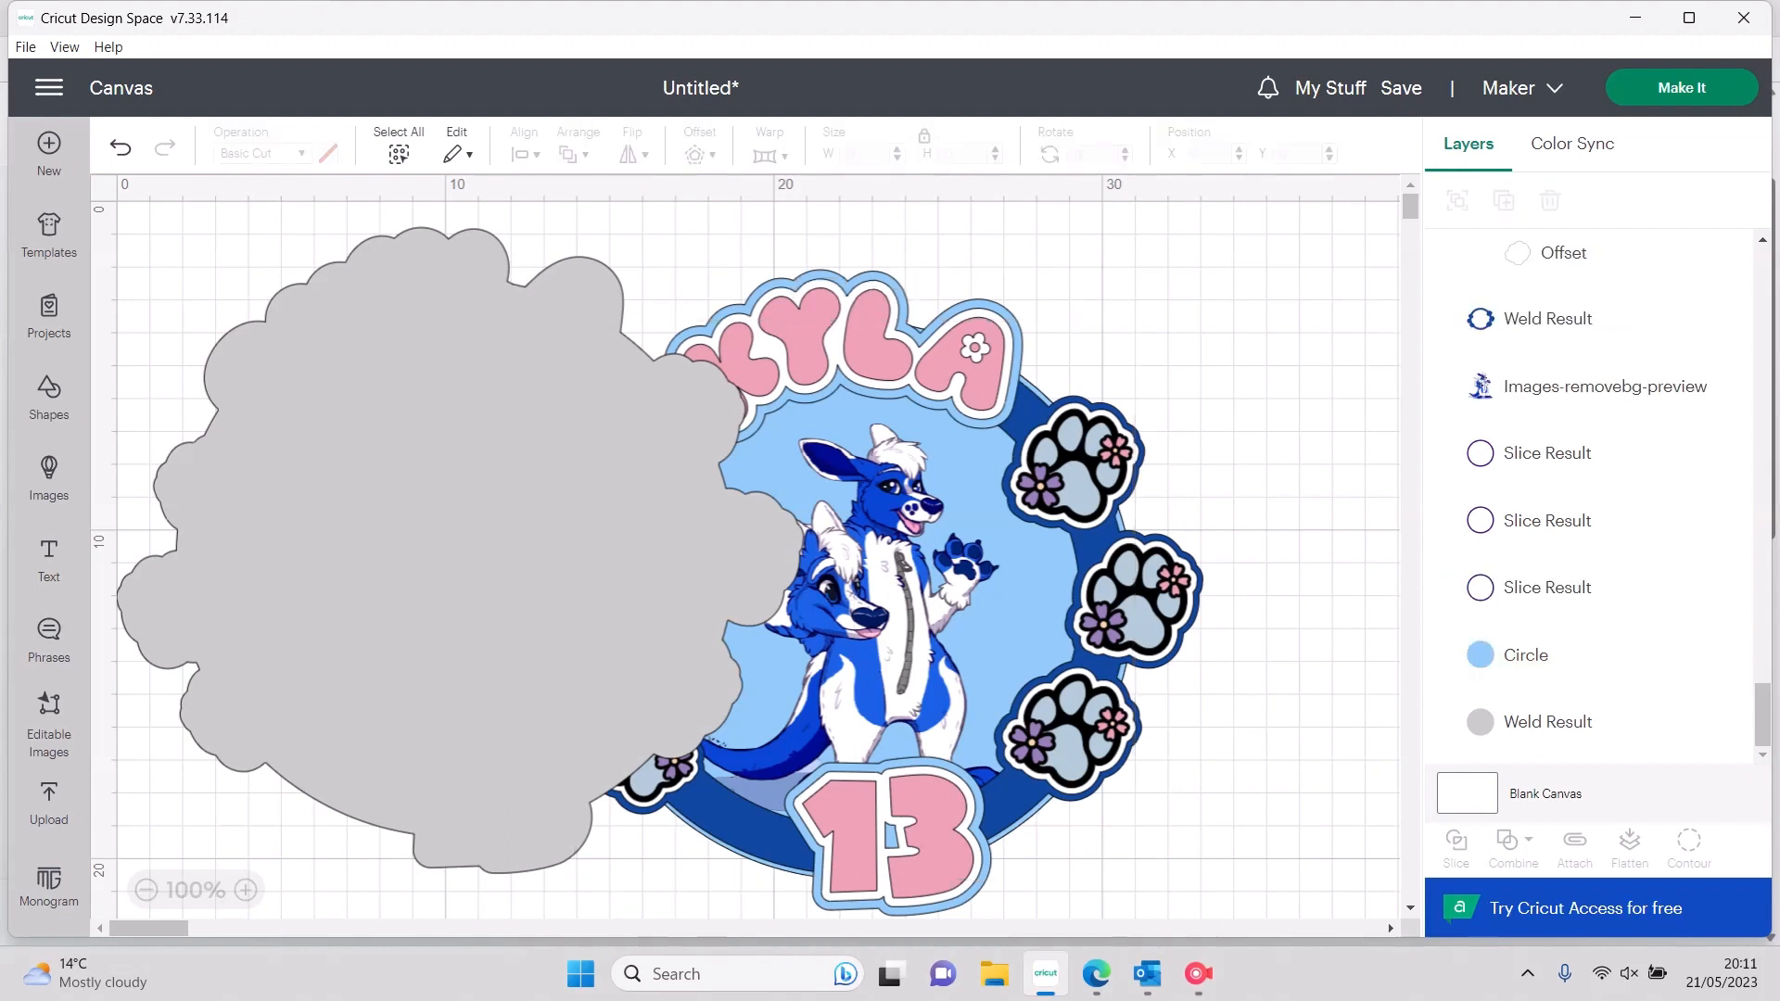
Color the welded silhouette light blue, send it to the back and align it behind the whole design
click(460, 550)
click(329, 153)
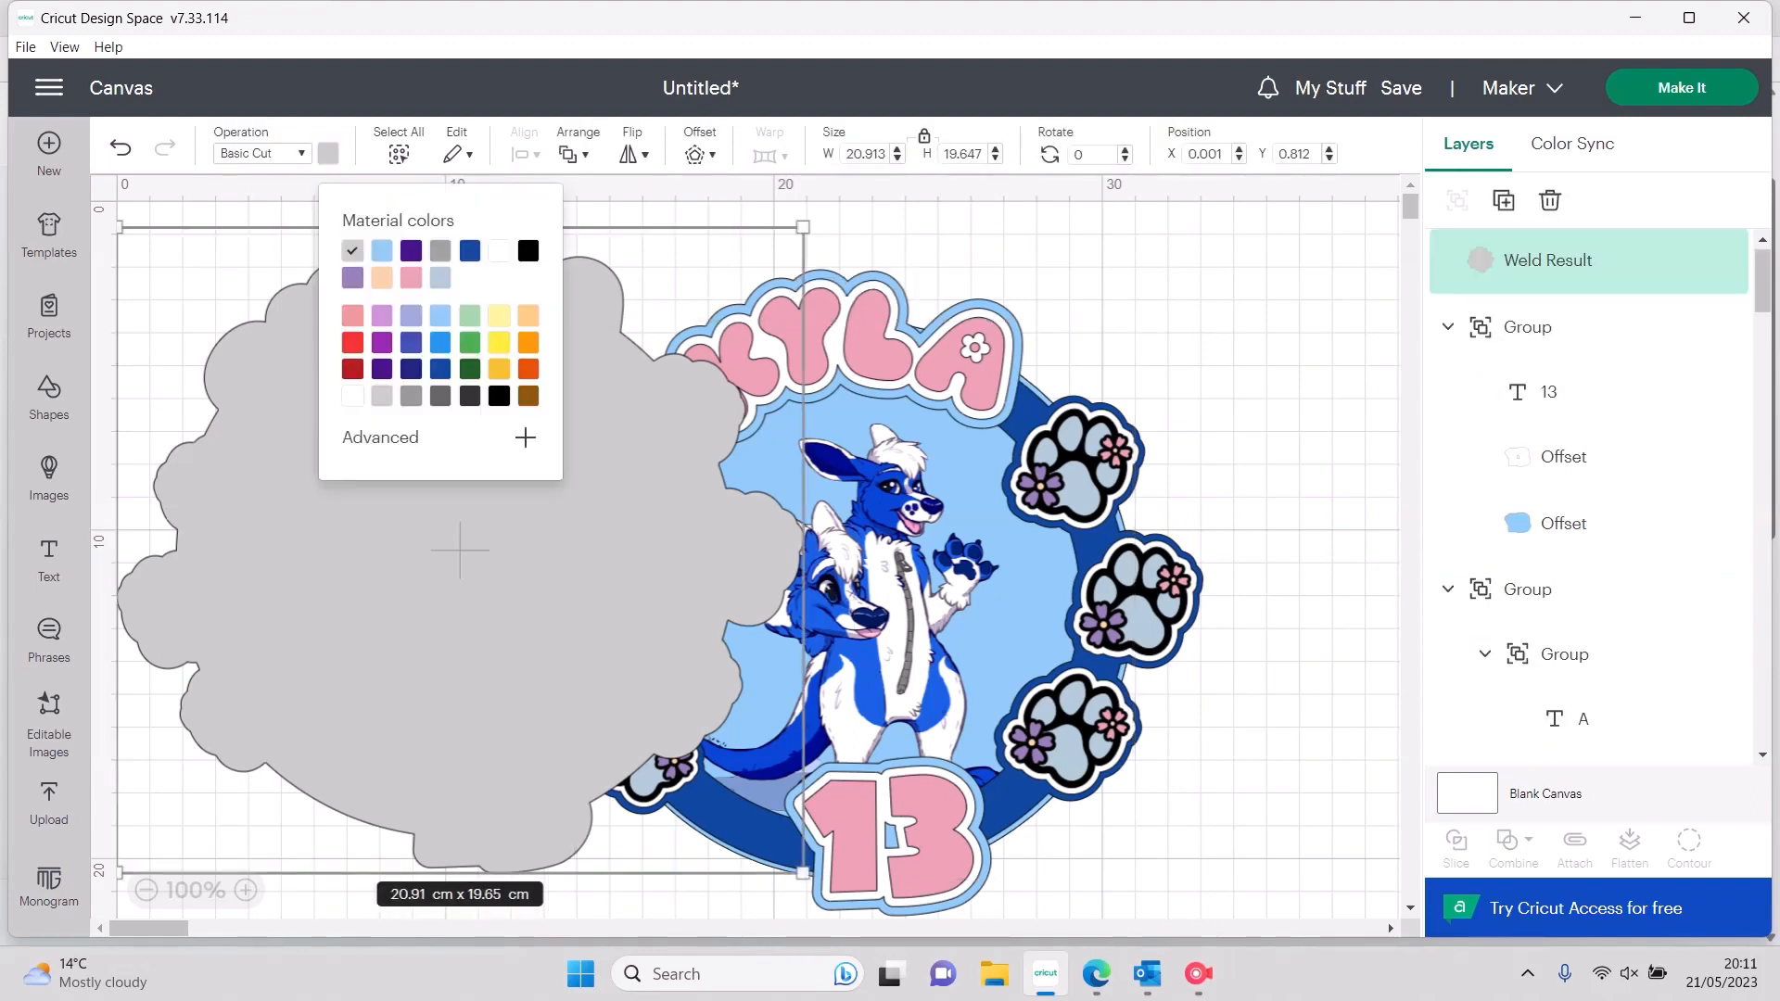
click(382, 251)
right_click(460, 550)
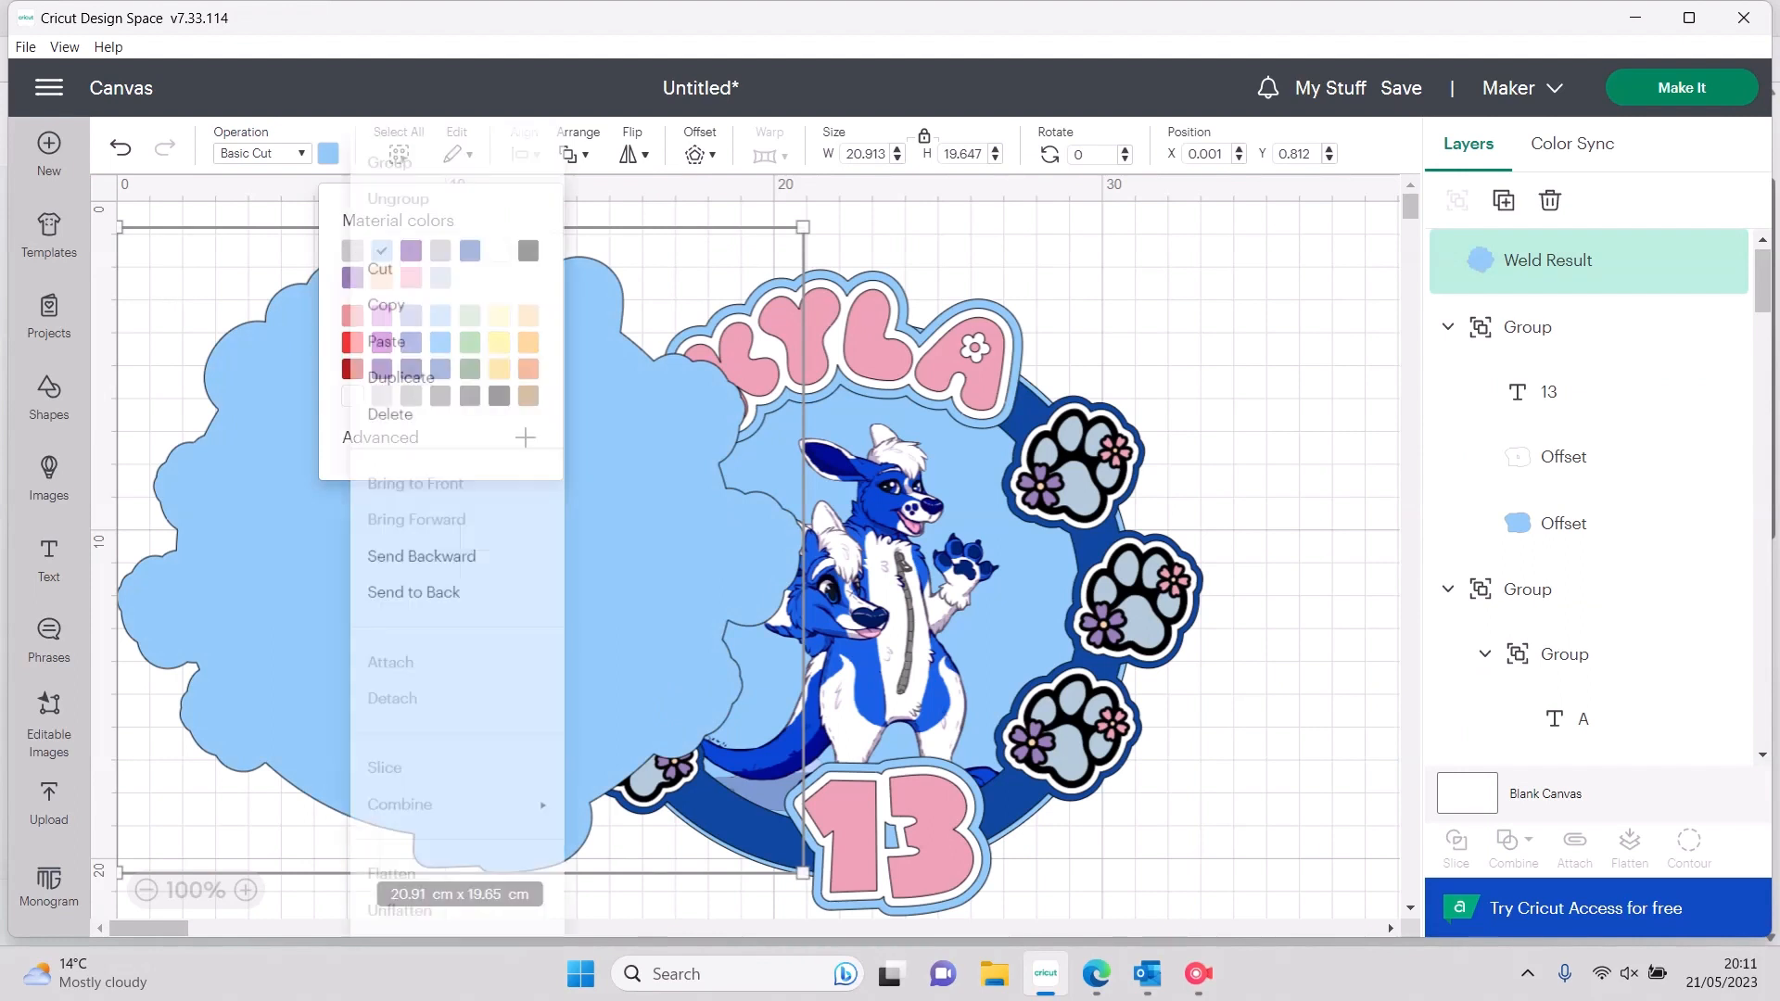
click(419, 563)
drag(437, 508, 858, 595)
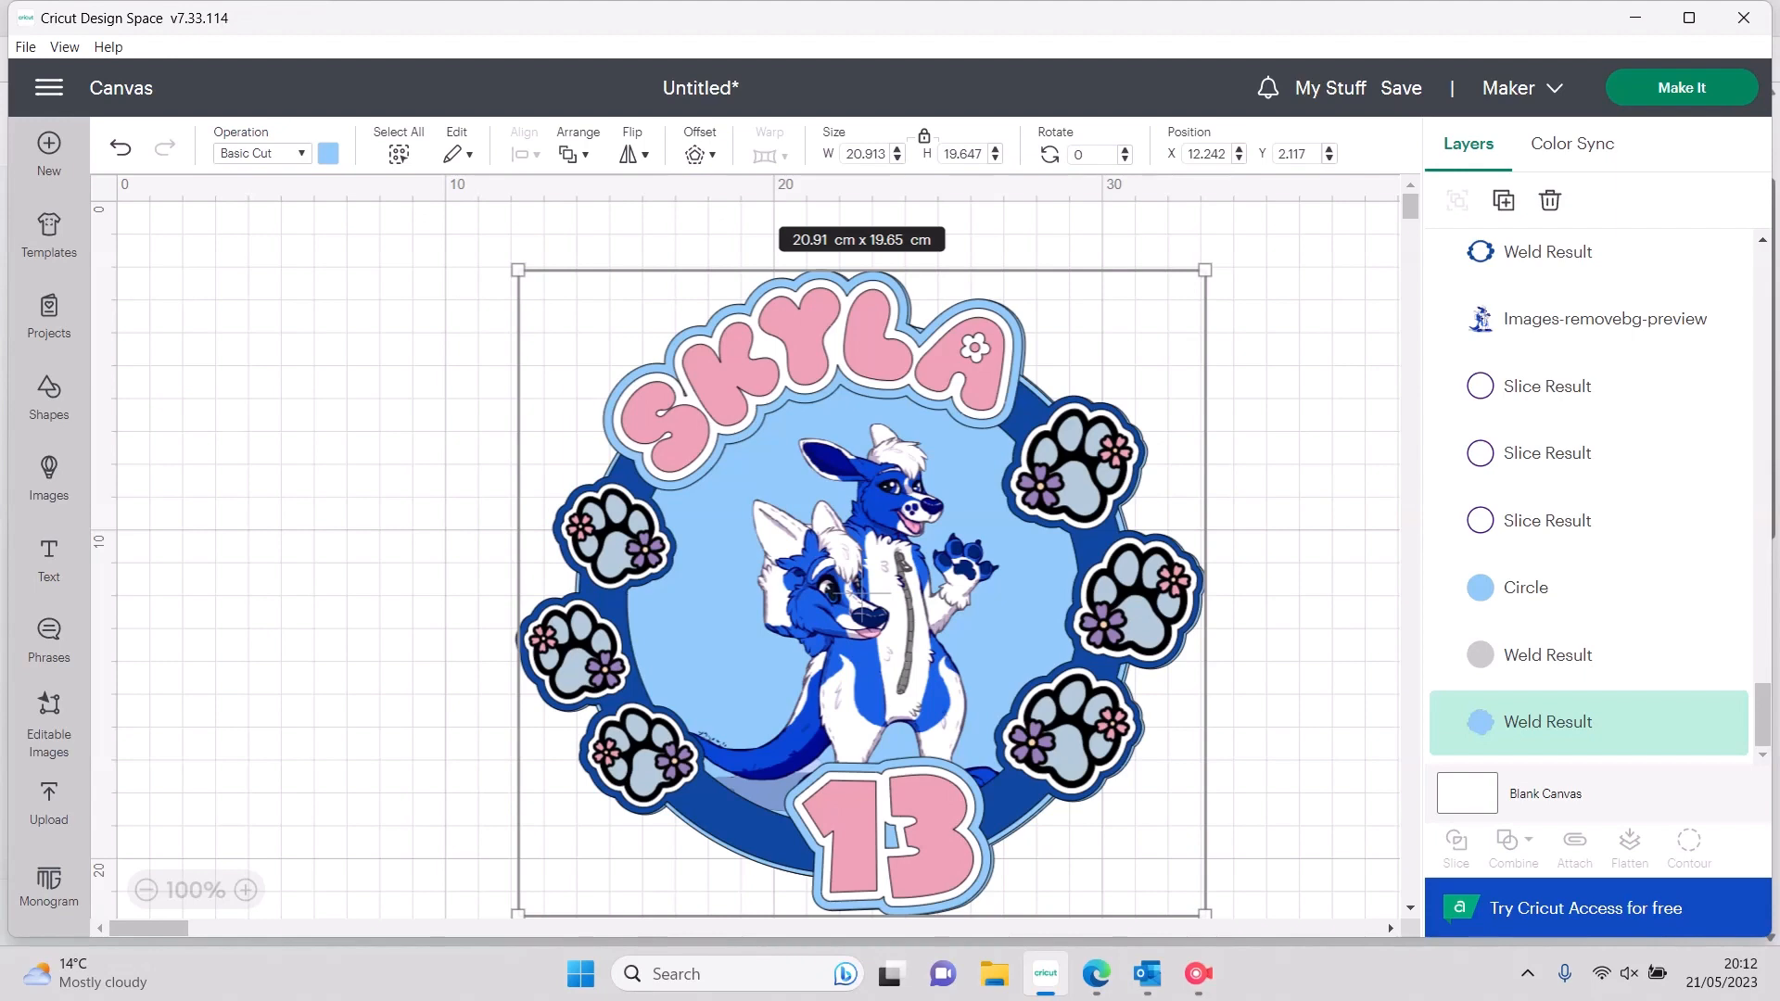
key(Escape)
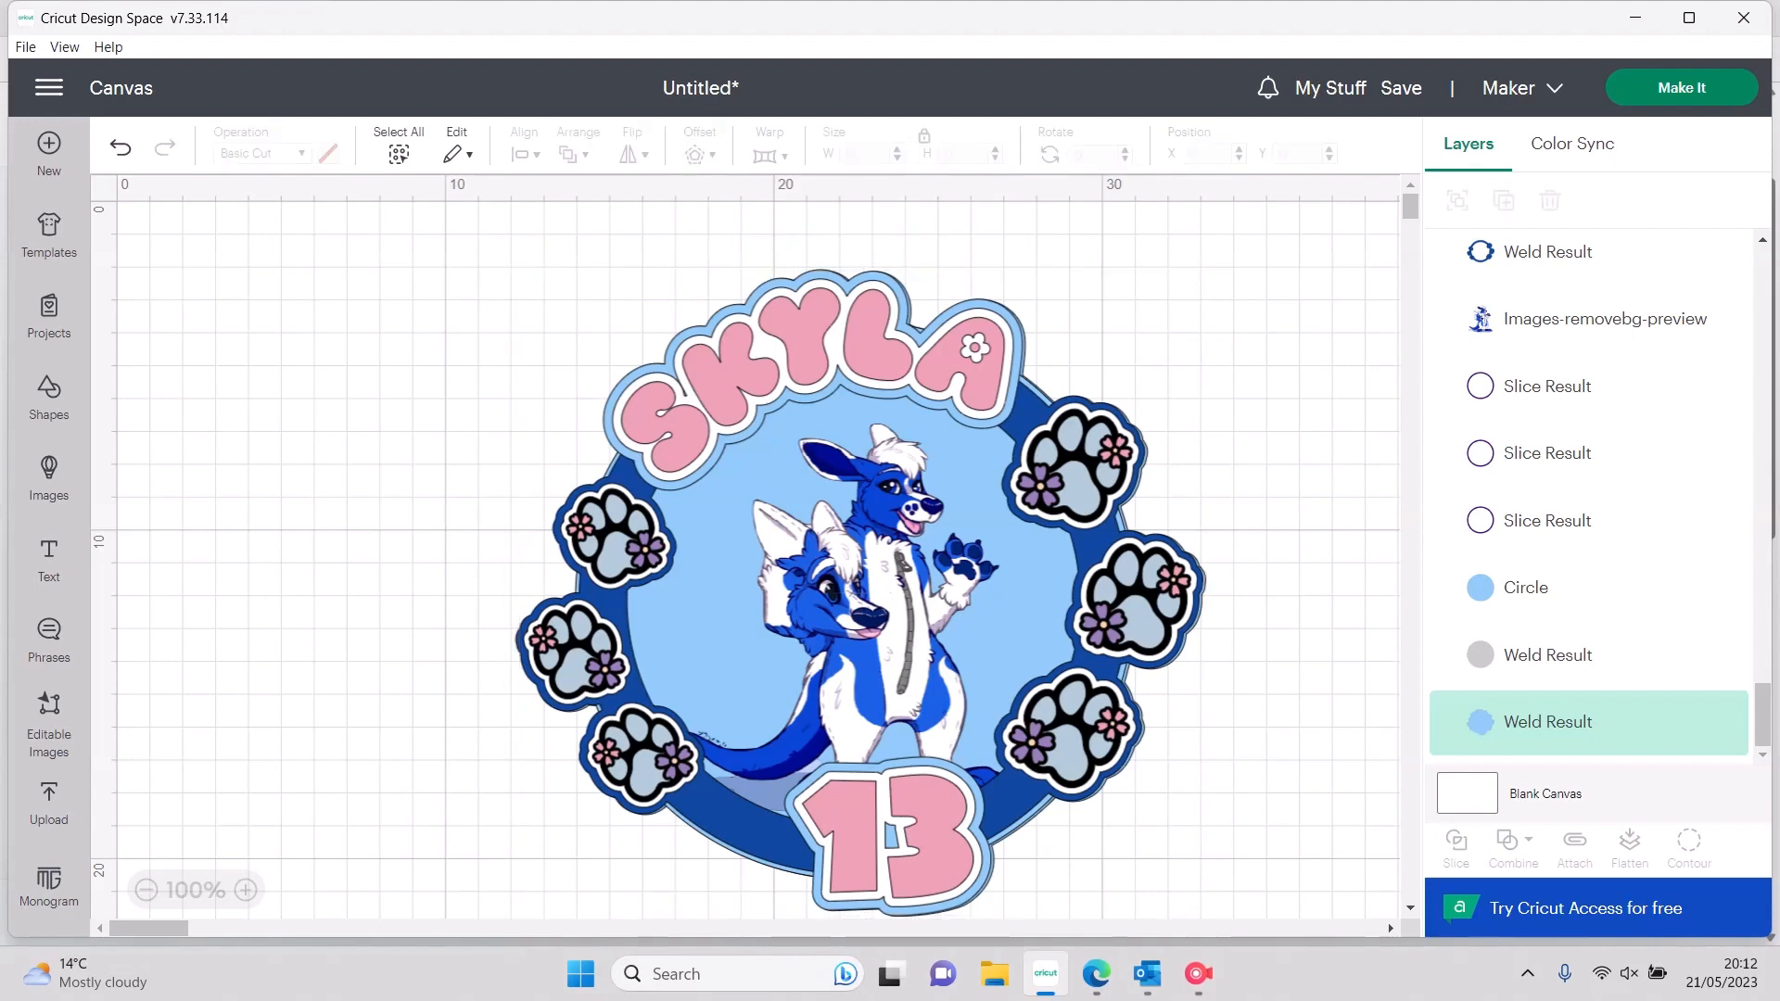
Hide the small inner cutout contour of the number 13's white offset
click(890, 830)
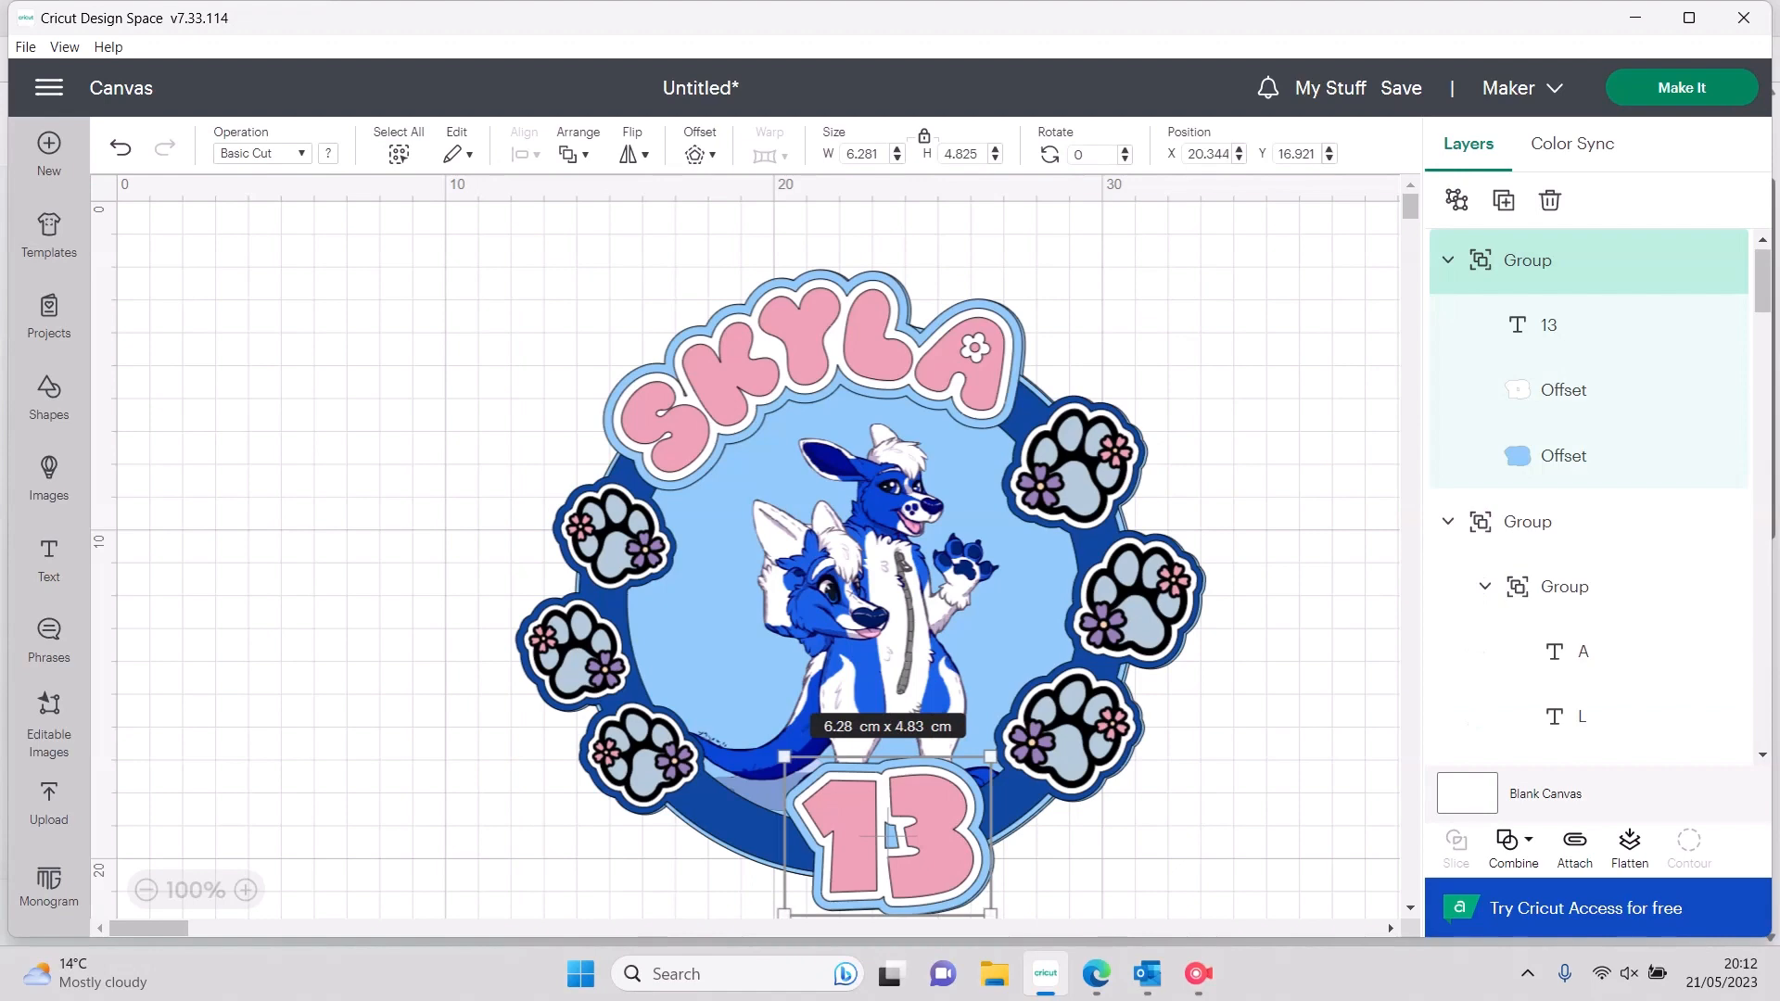
click(1589, 390)
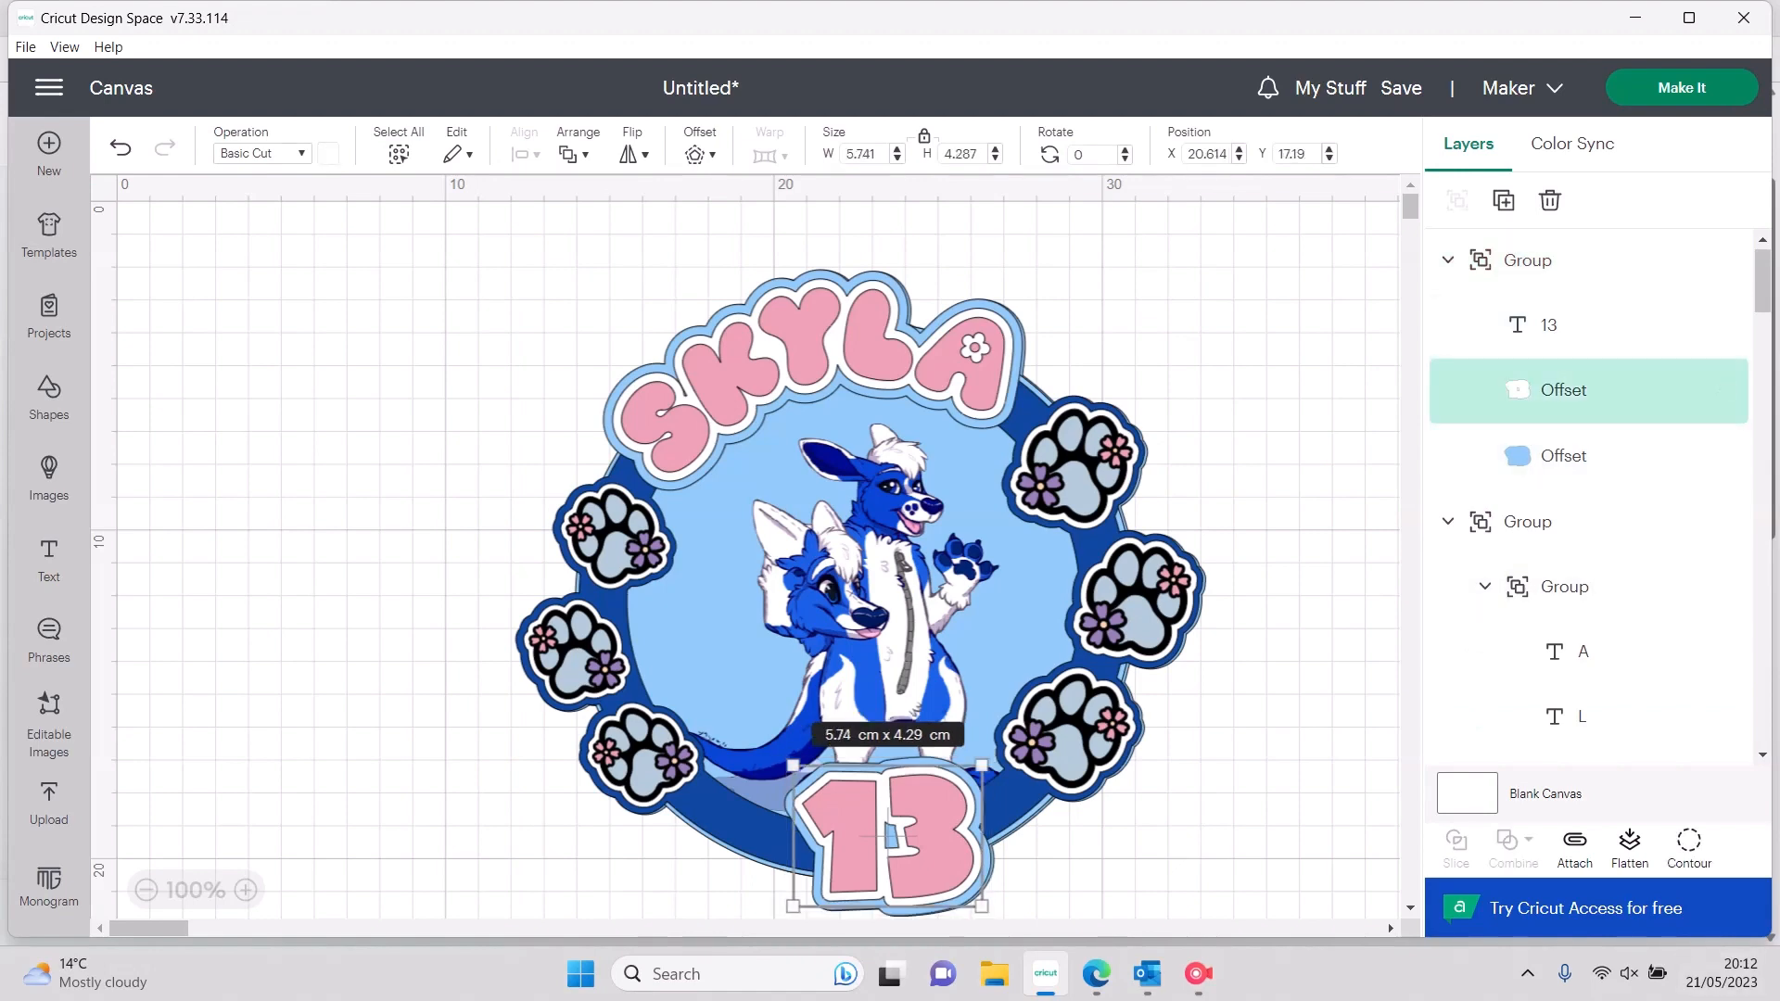
click(1688, 848)
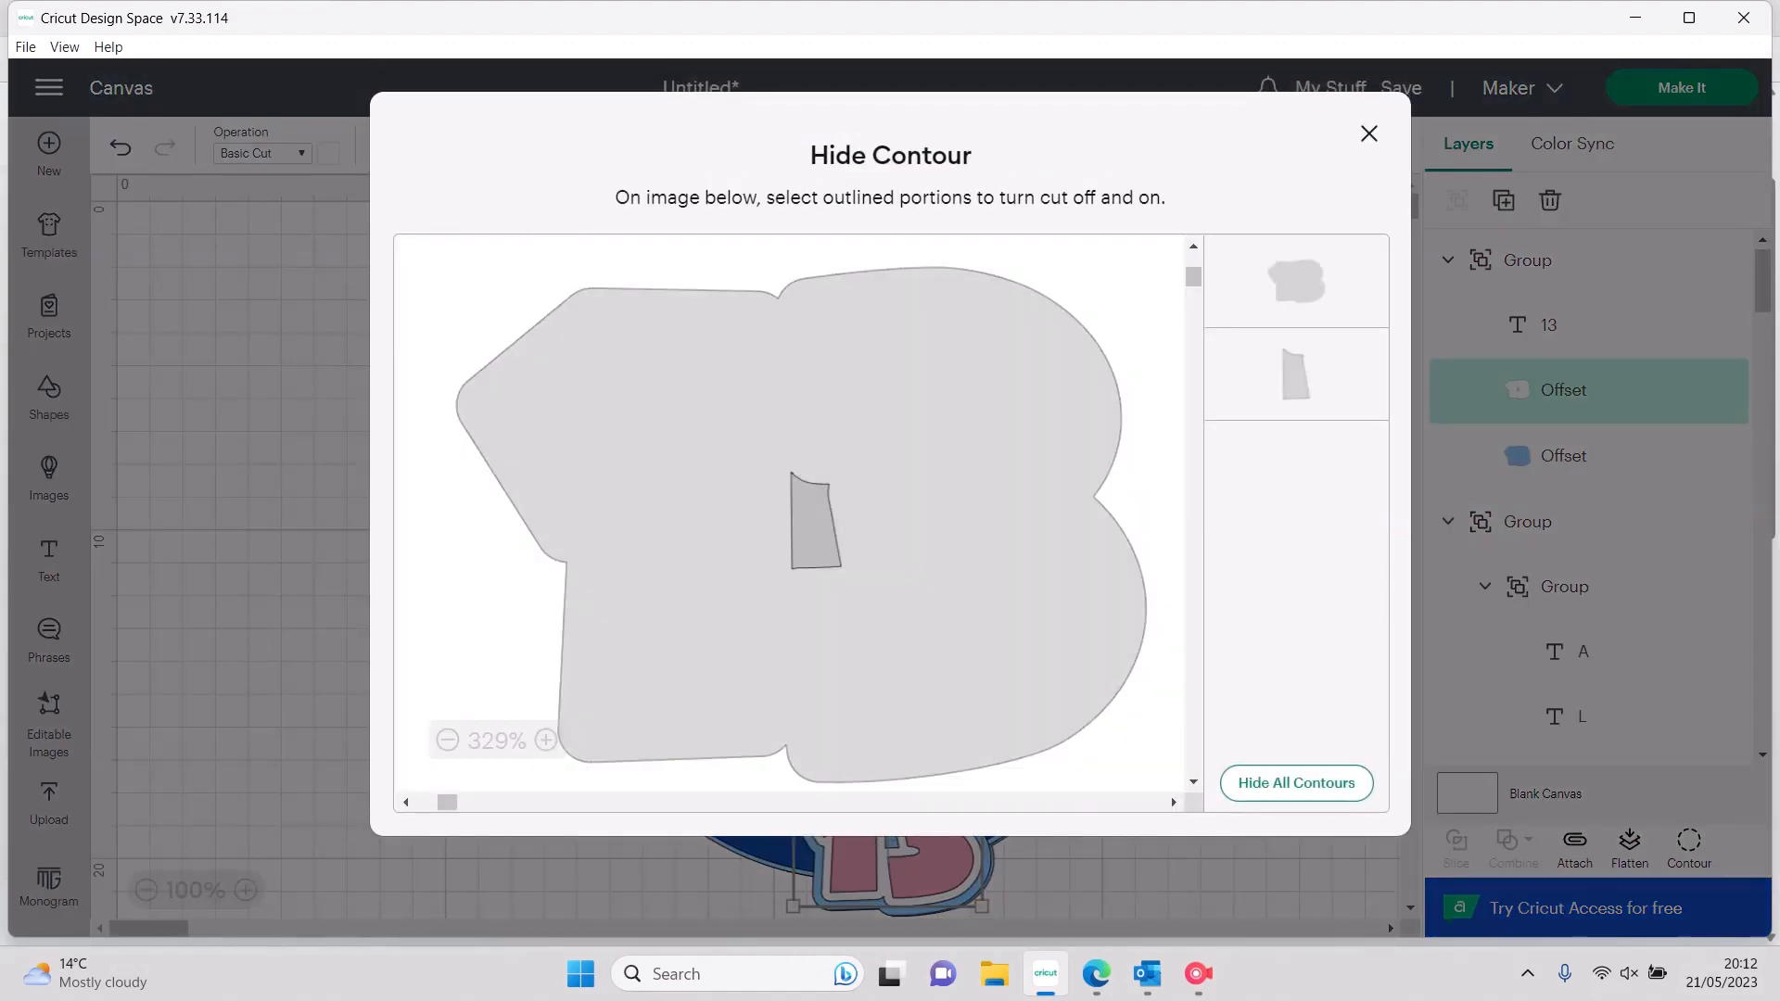
click(815, 525)
click(1369, 134)
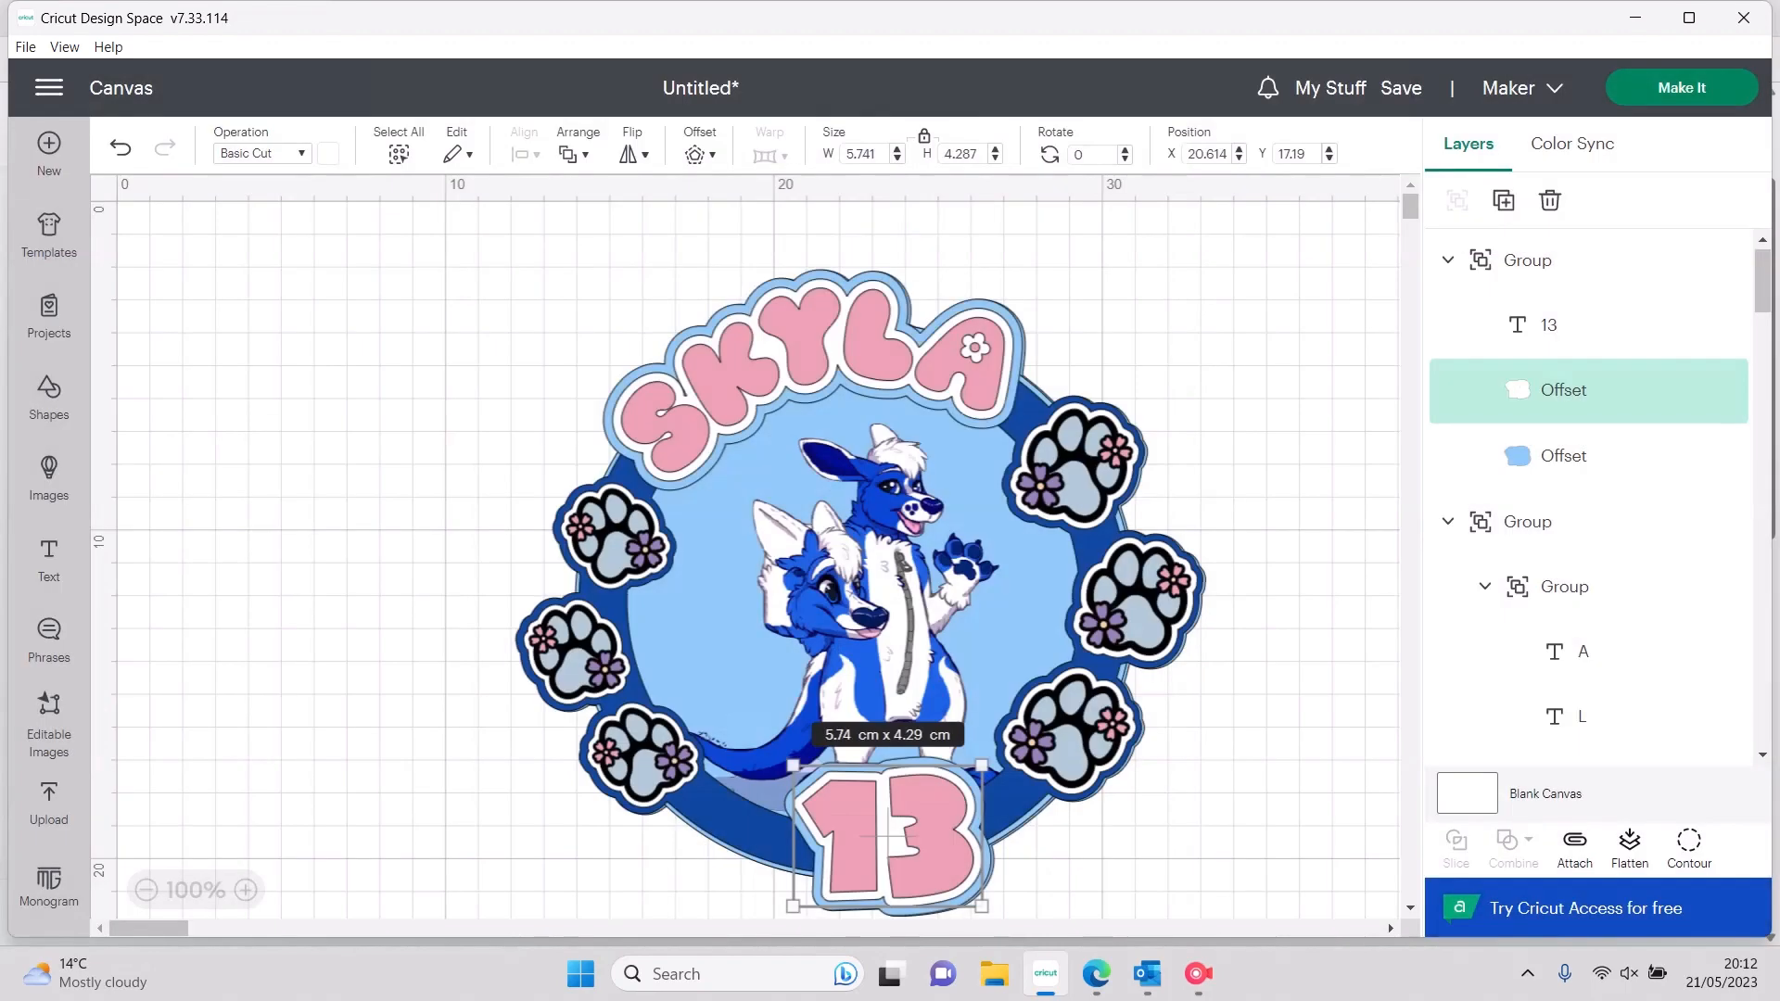
click(1278, 314)
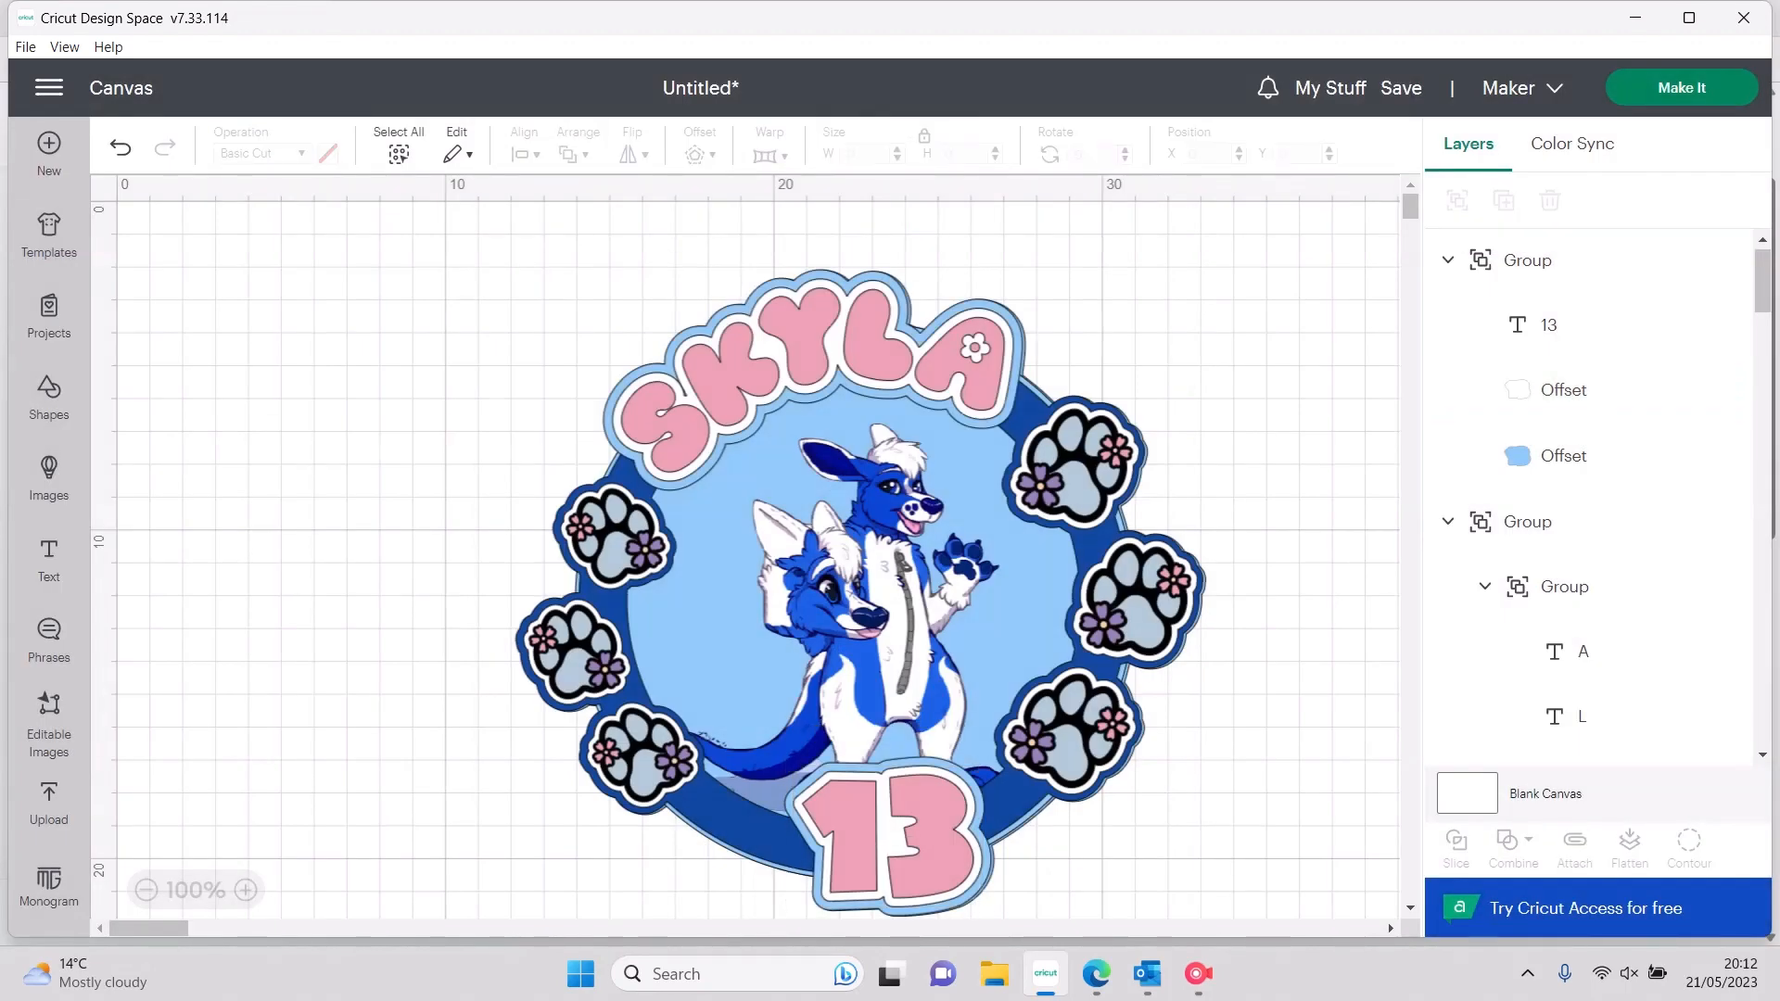